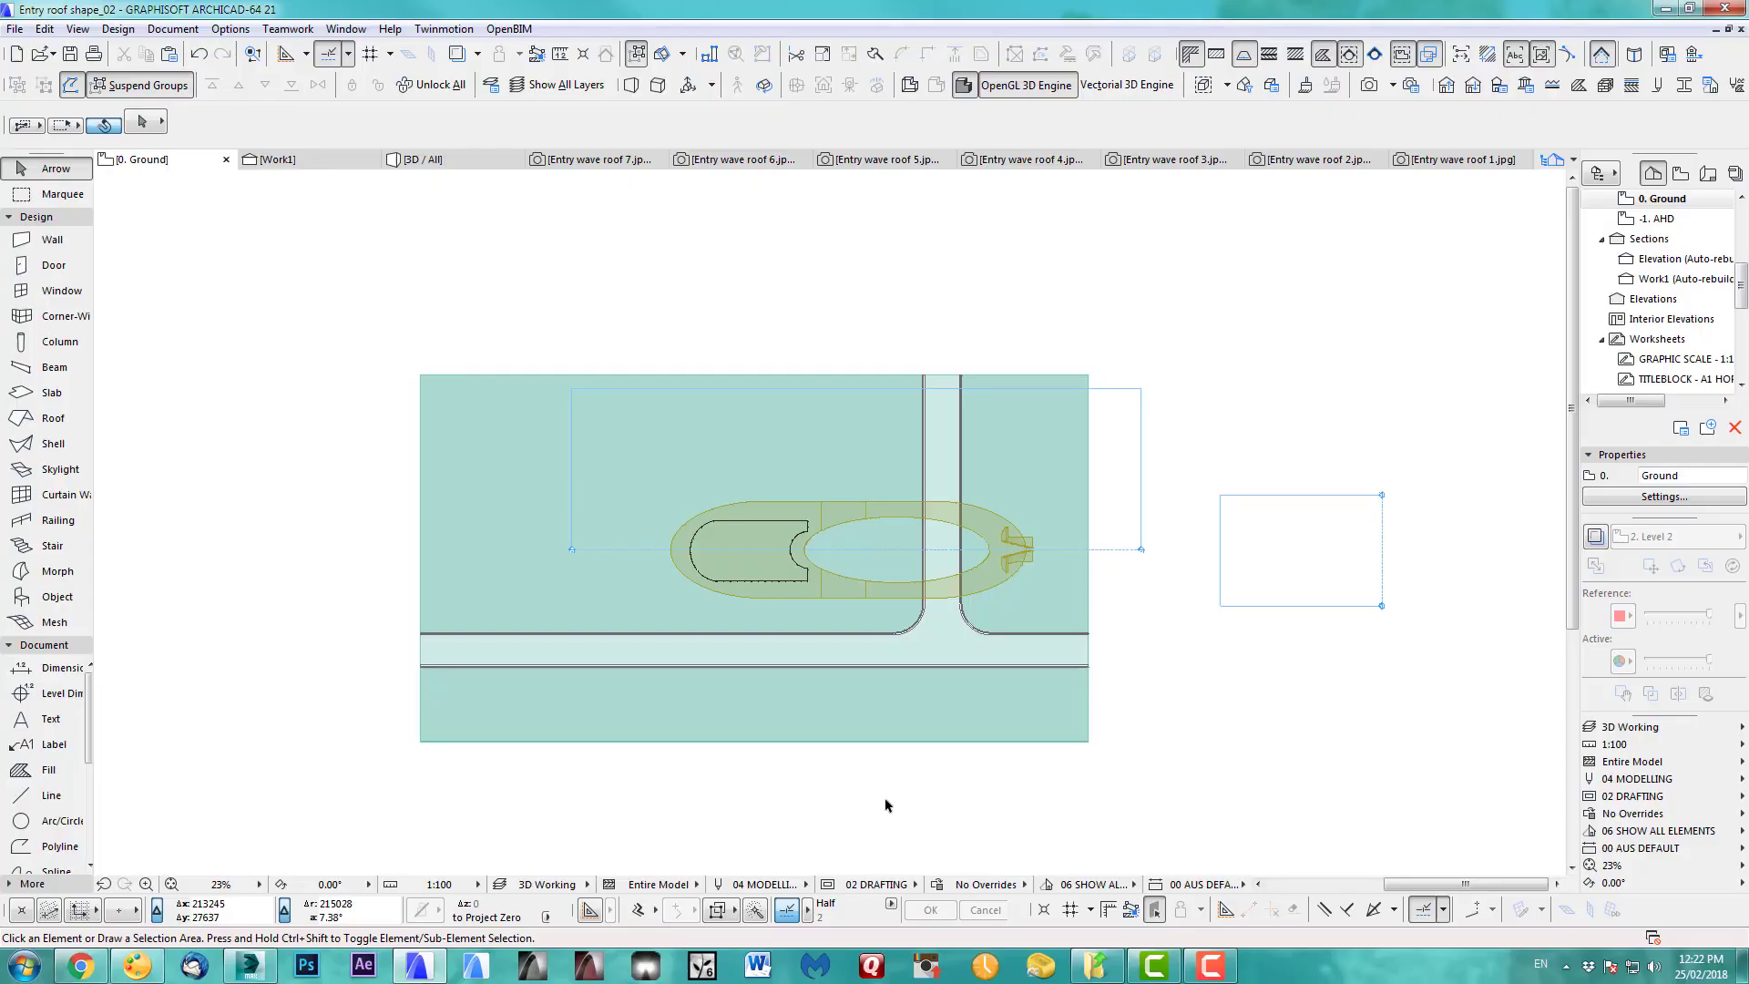
- Open the 3D view and examine the finished wave roof from several angles
key("F3")
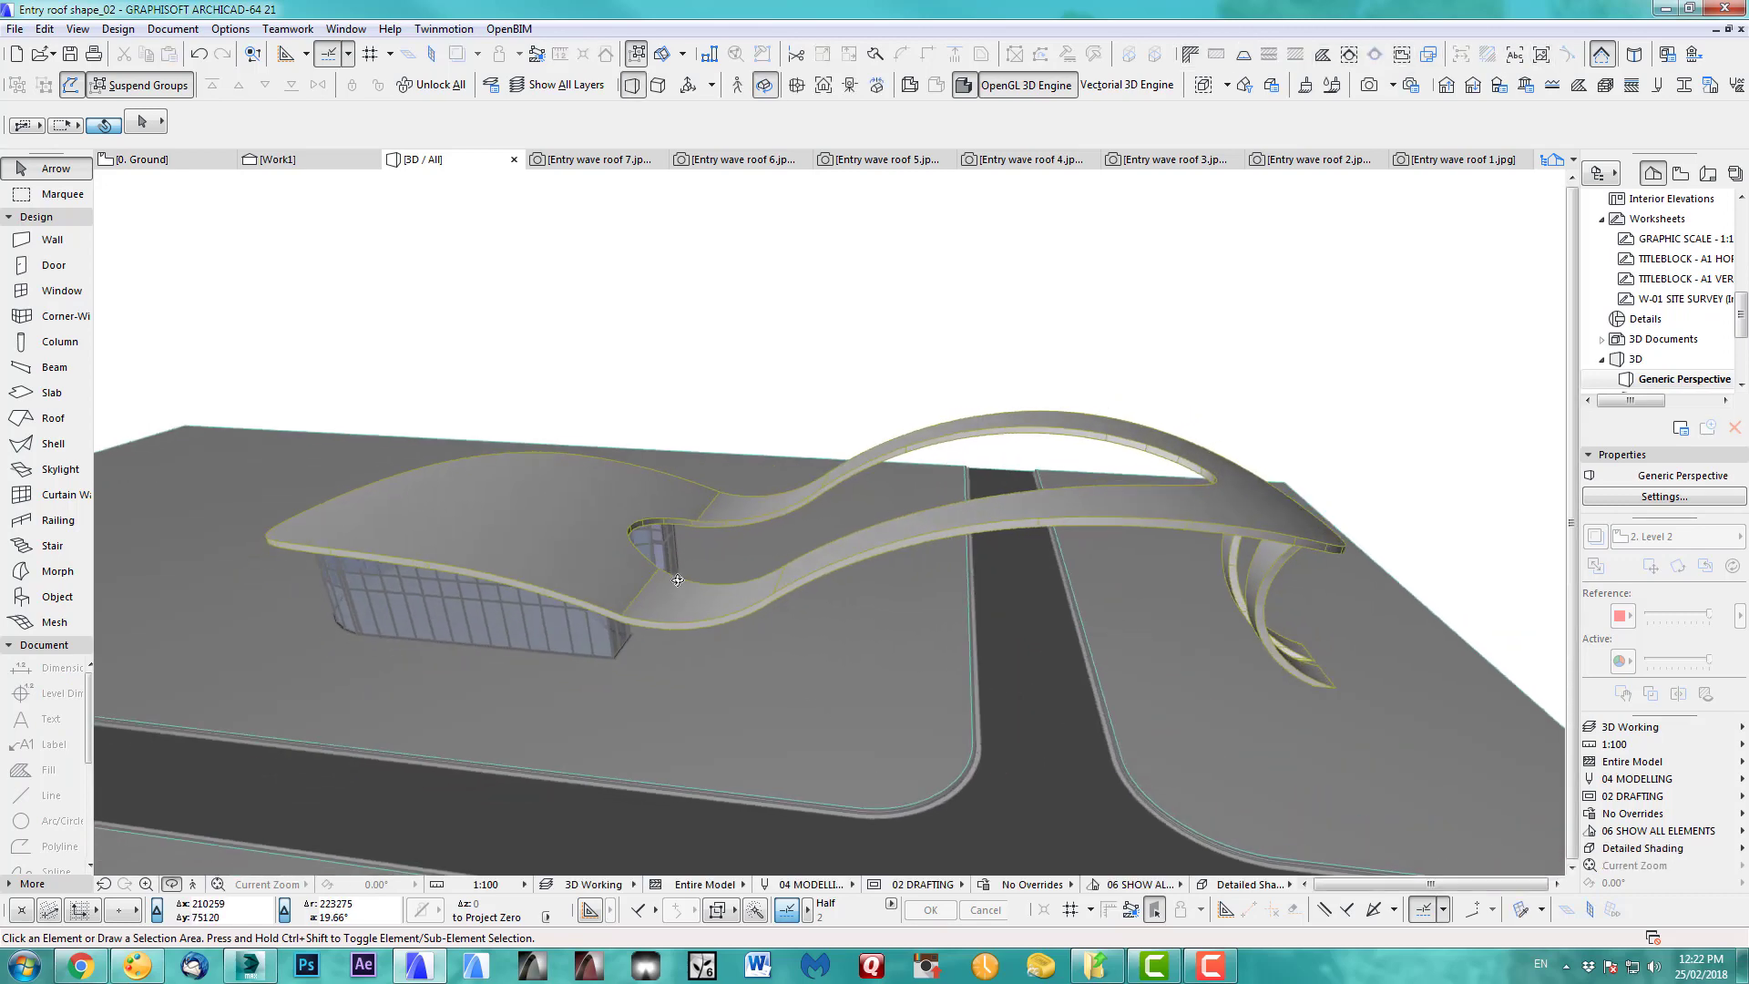
middle_click_drag(677, 580, 1062, 710, "shift")
middle_click_drag(292, 528, 1044, 611, "shift")
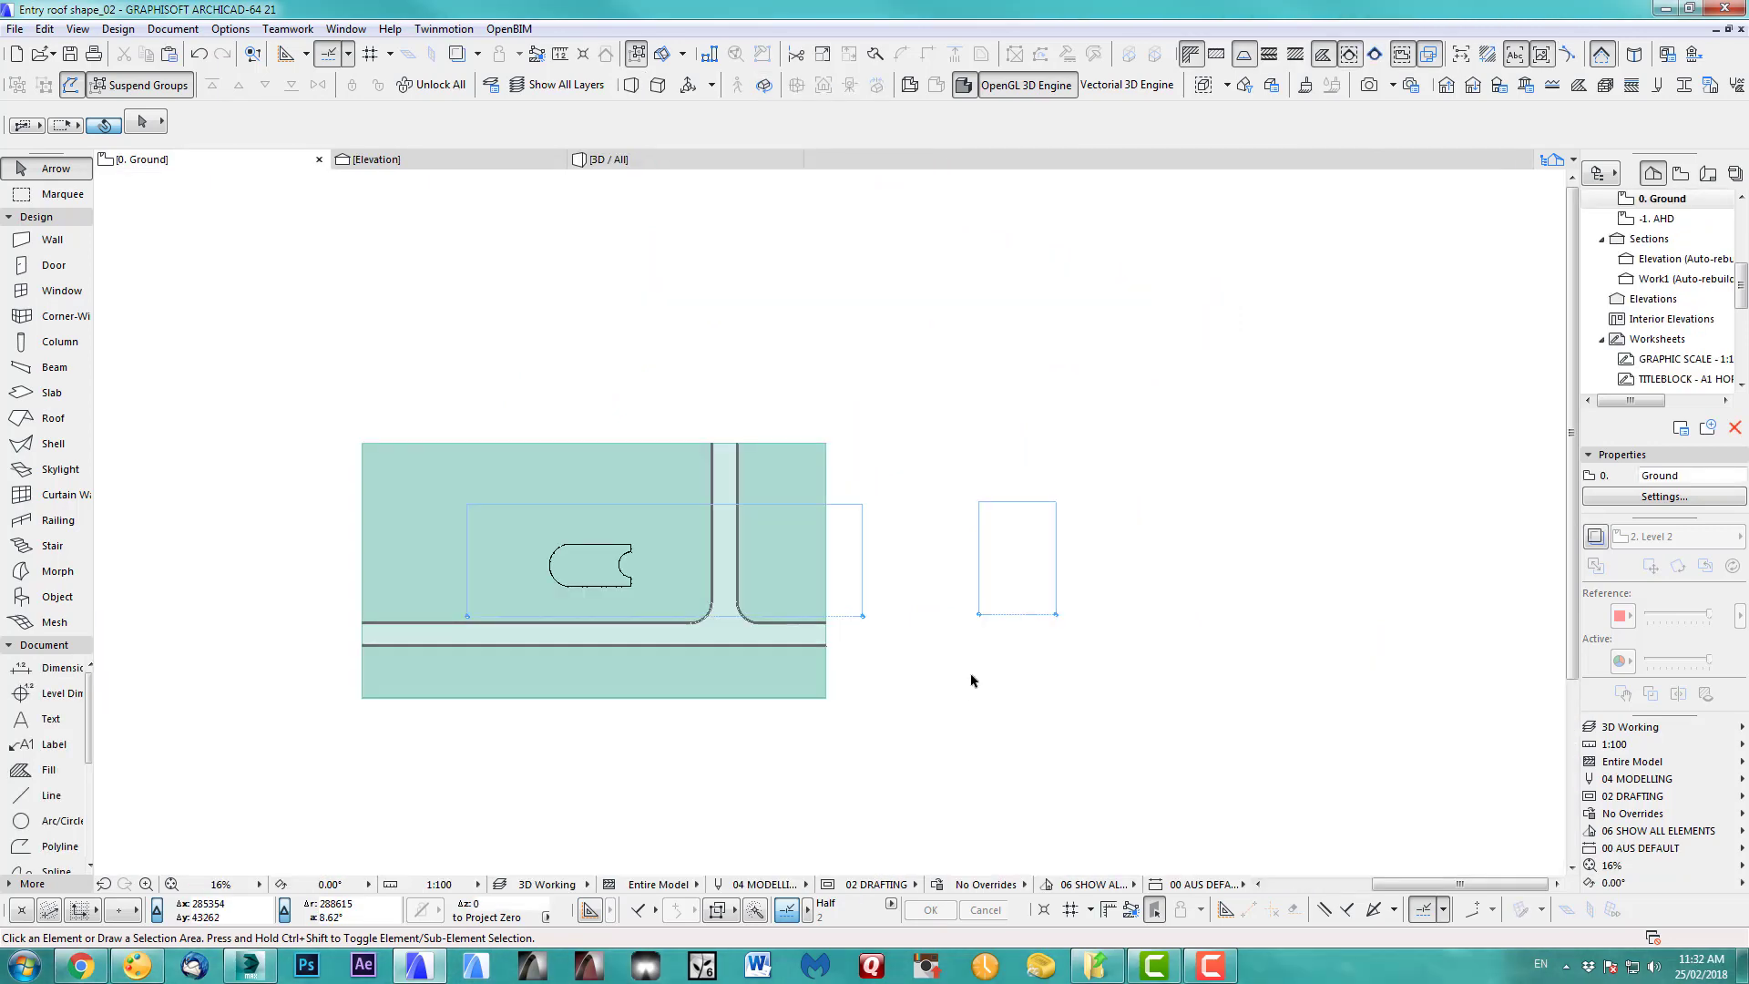
- Examine the glazed building and road site in 3D and the red wave guide line in the Elevation view
key("F3")
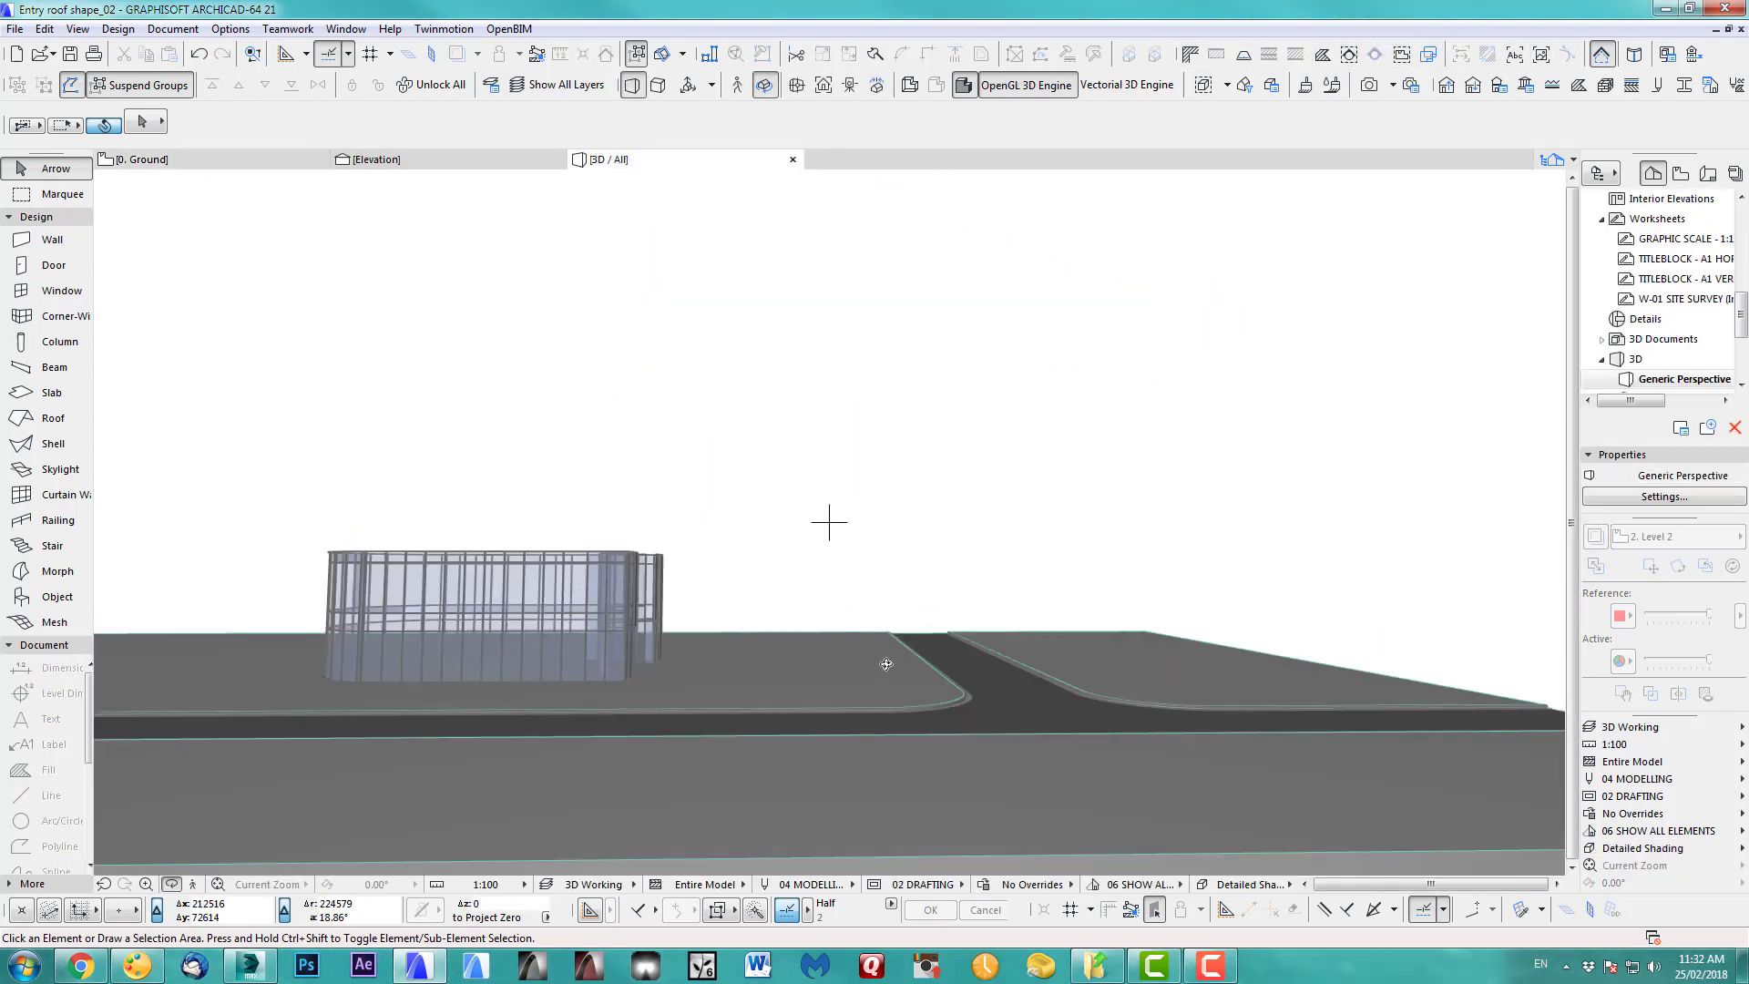
middle_click_drag(882, 664, 799, 680, "shift")
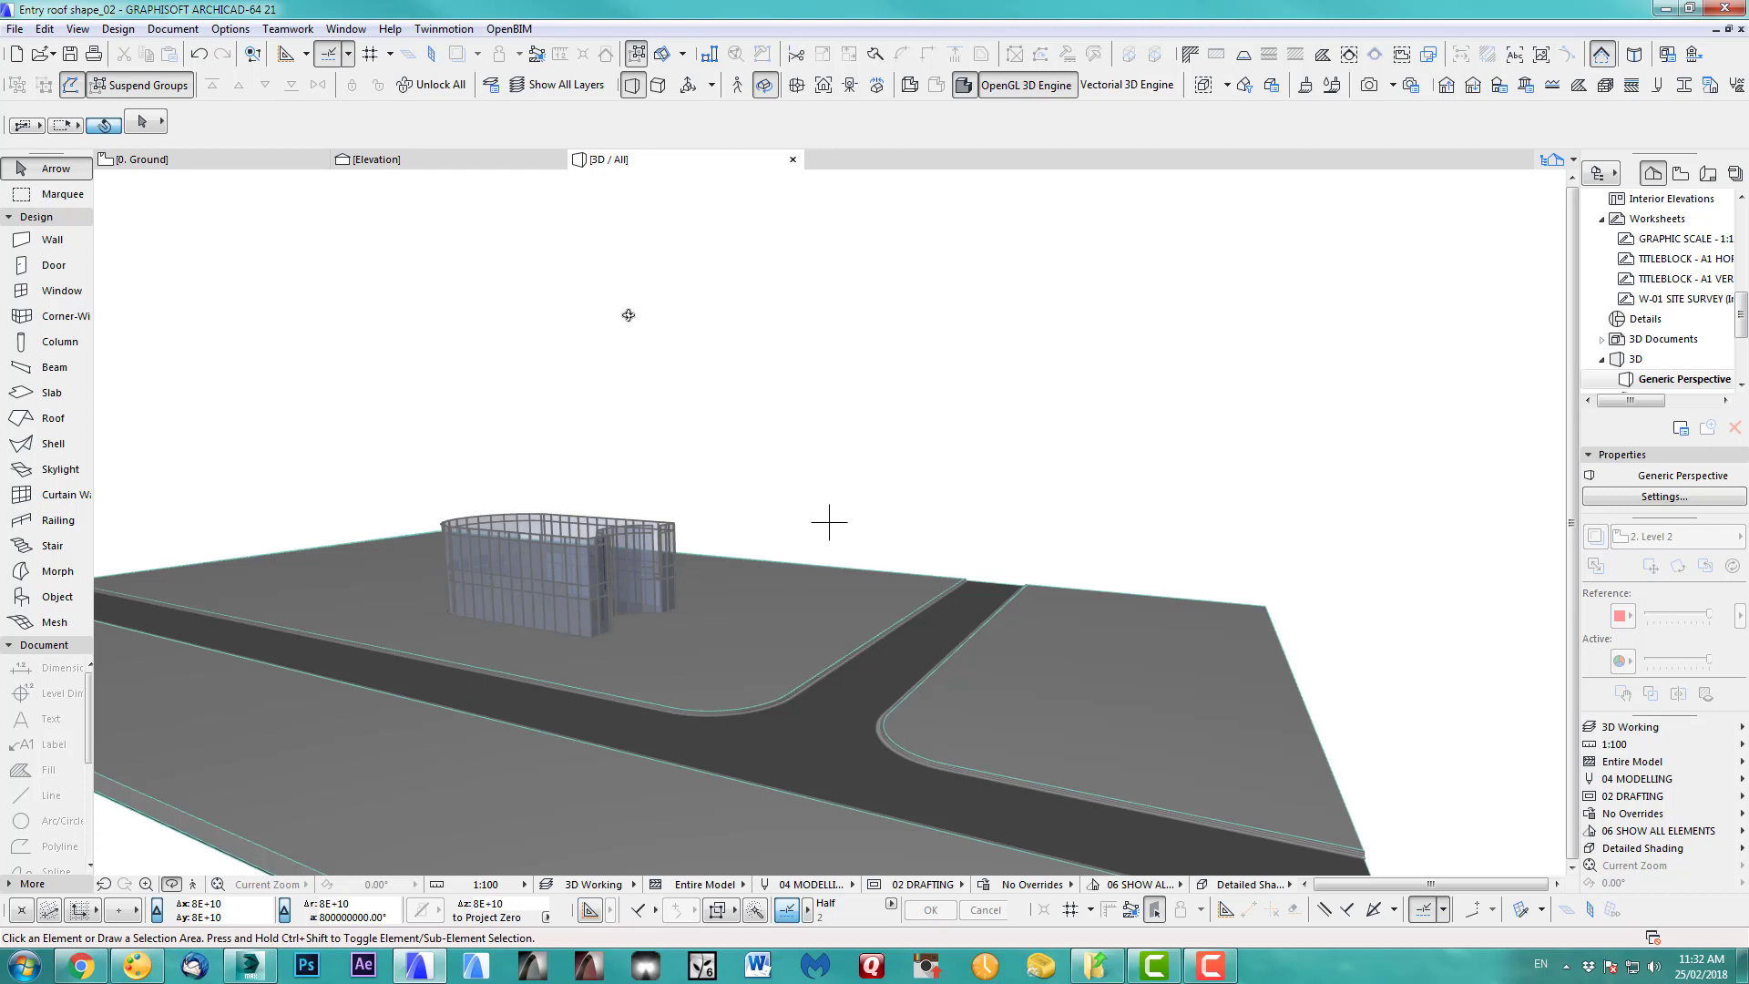
key("F2")
left_click(421, 161)
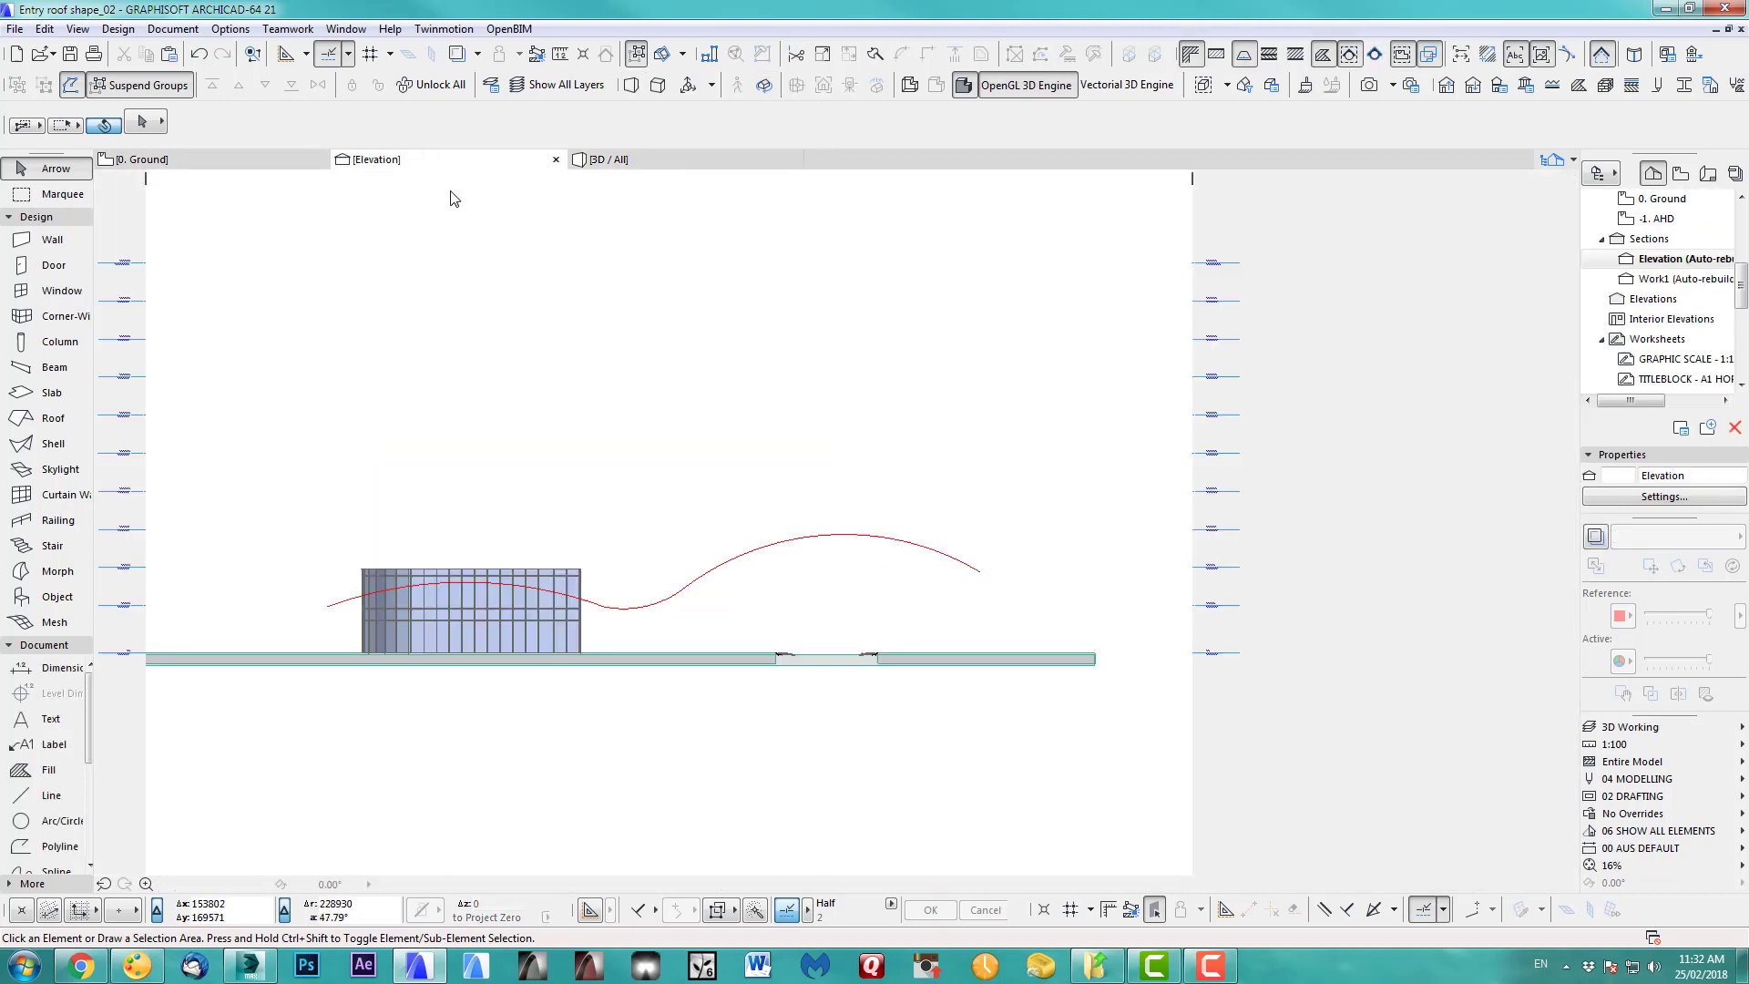
scroll(608, 627, "up", 2)
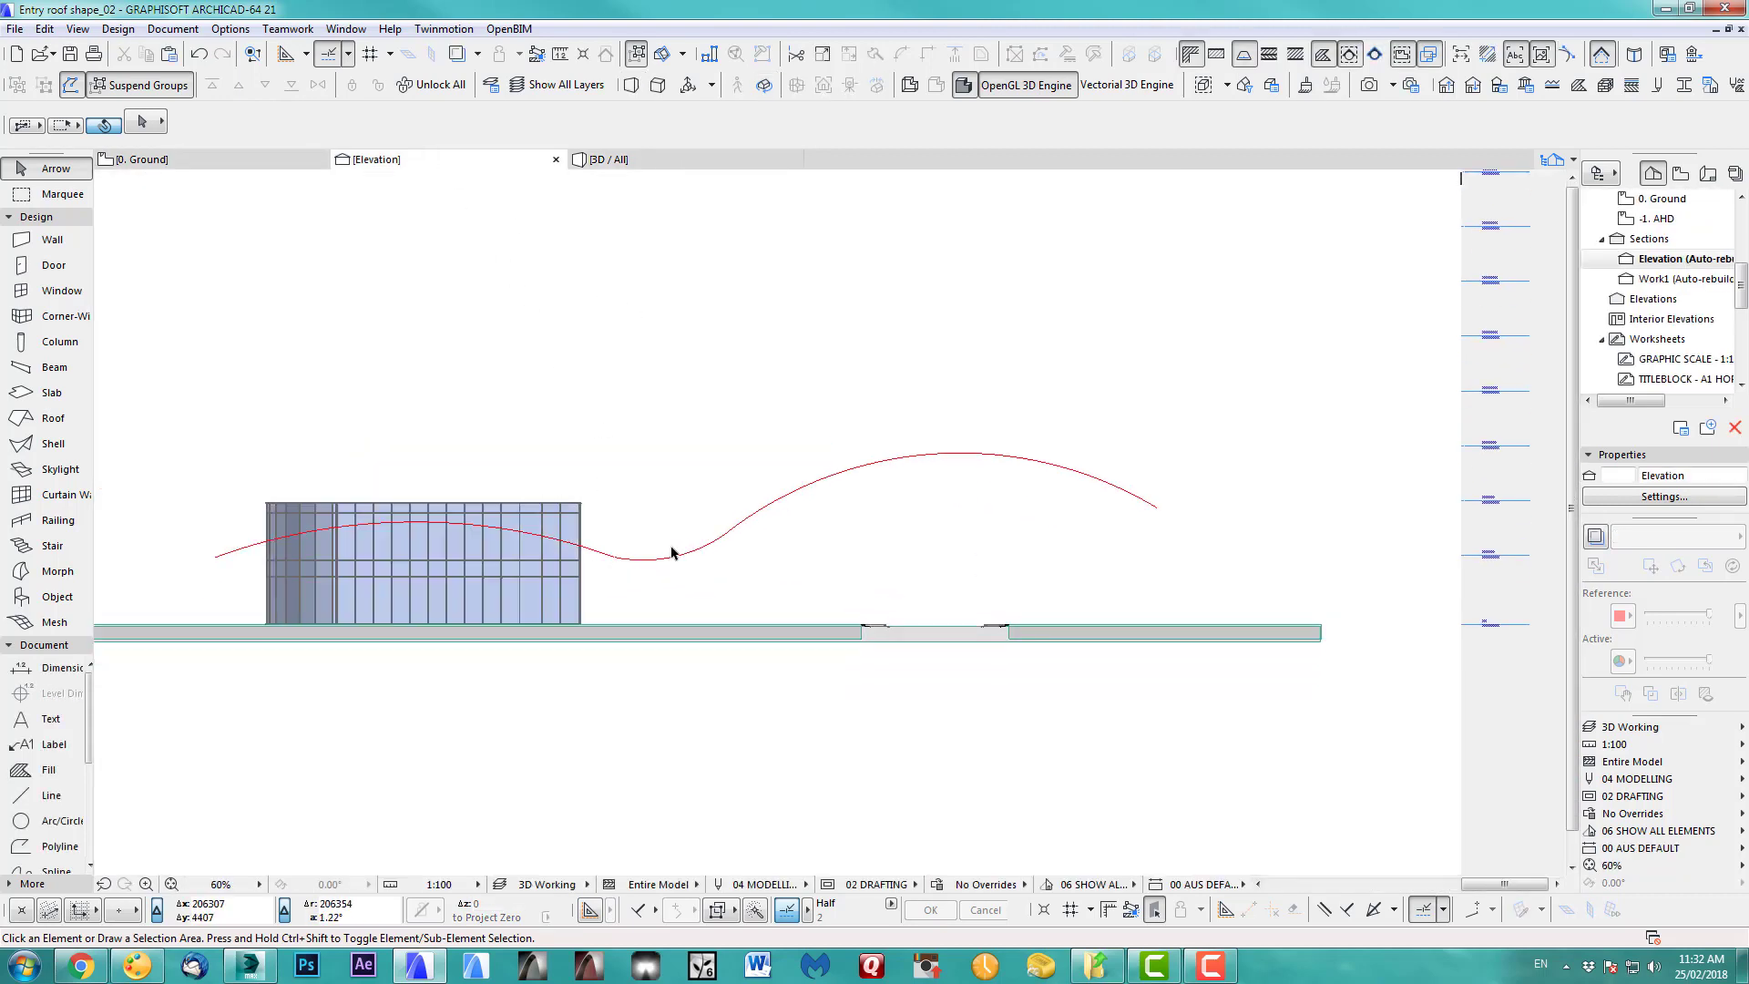
left_click(674, 558)
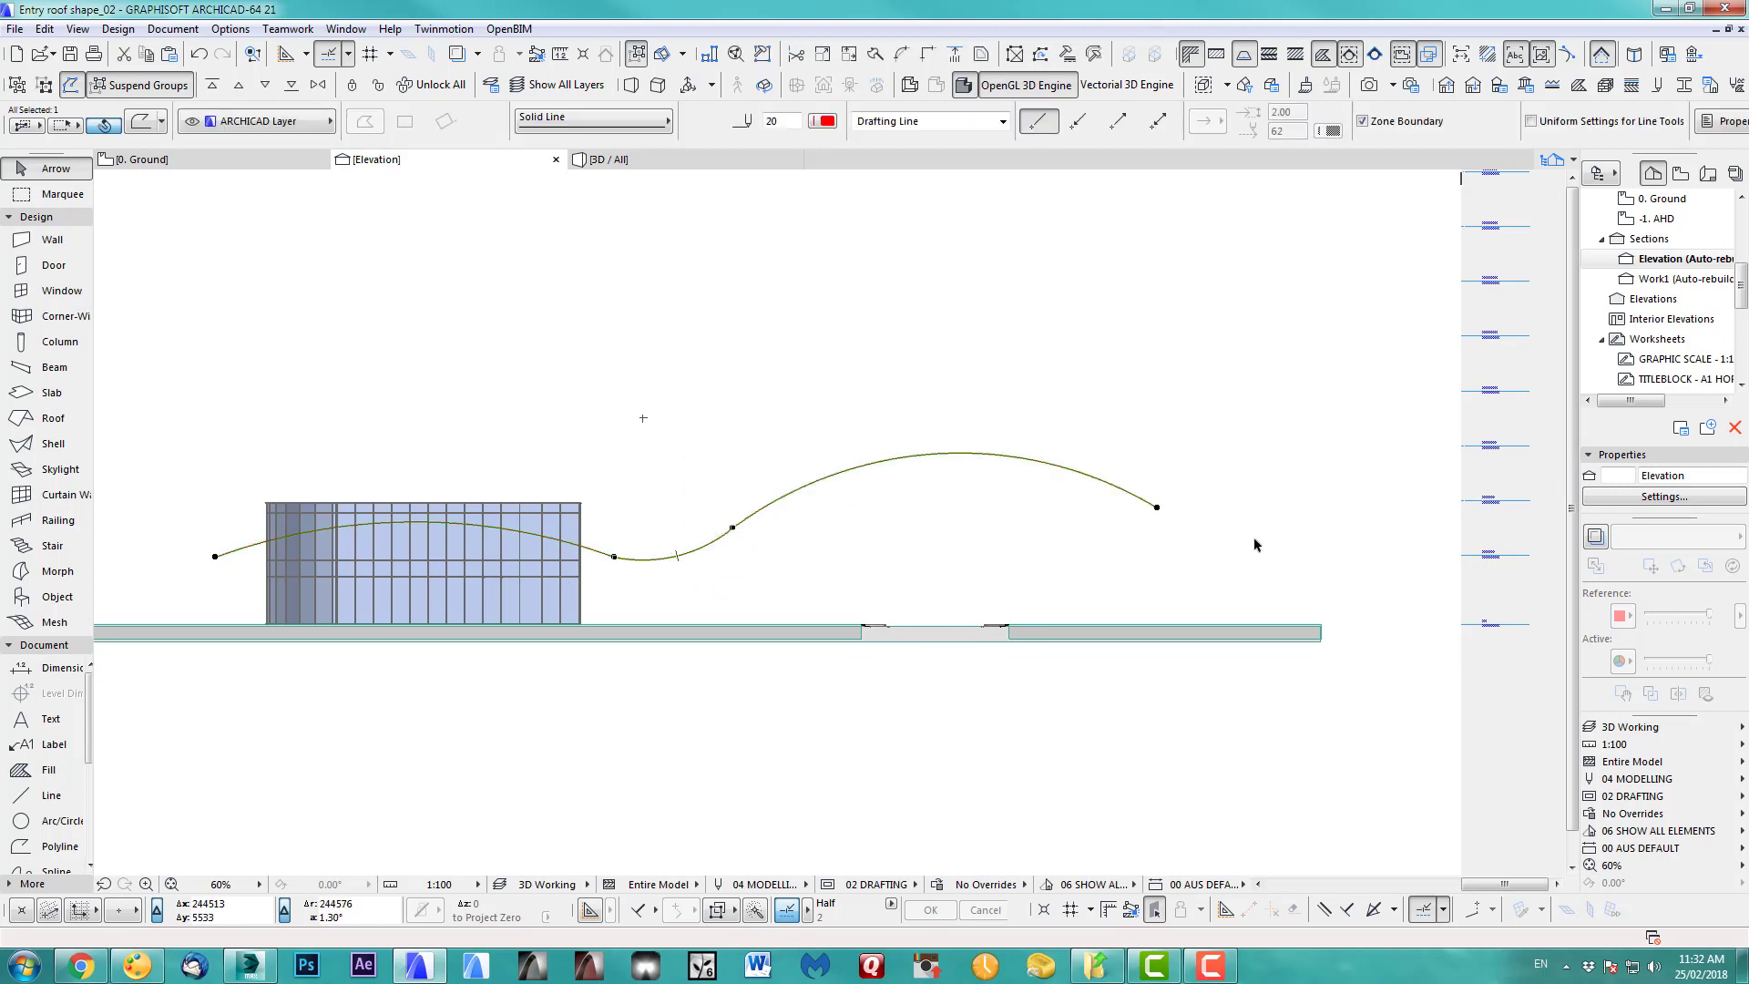
key("Escape")
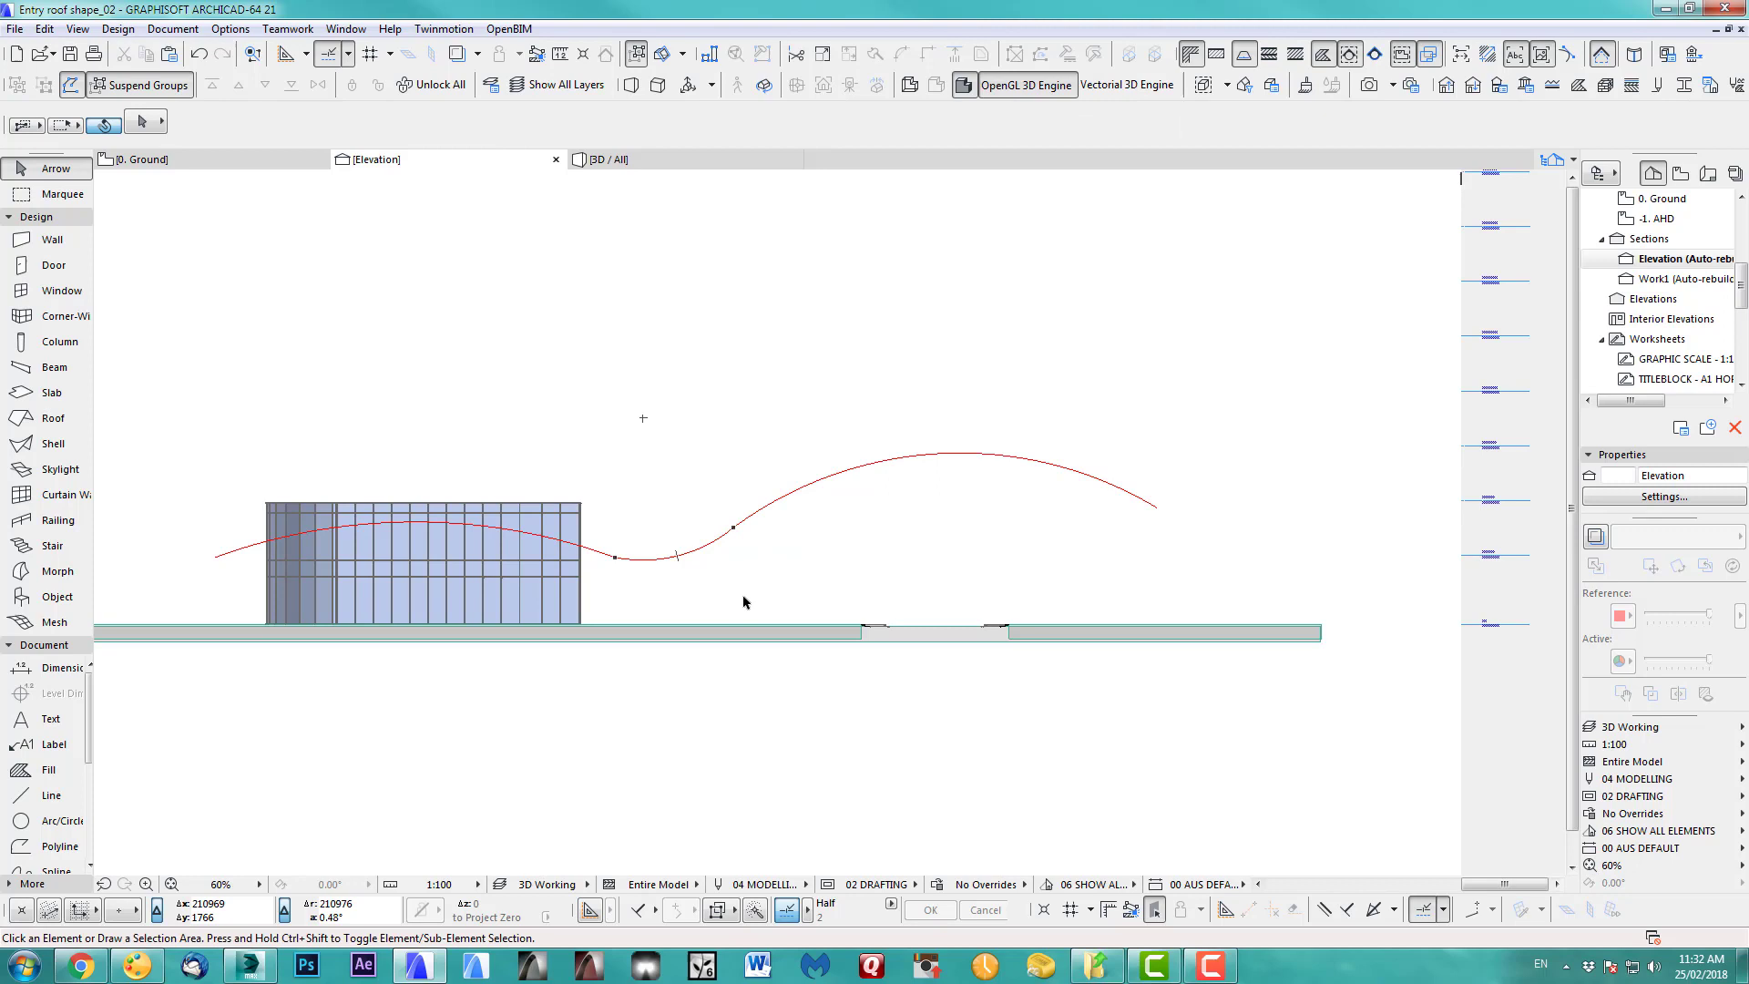
- Place a copy of the red wave polyline in the Elevation view 400 vertically above the original
middle_click_drag(651, 557, 785, 555)
scroll(785, 559, "up", 3)
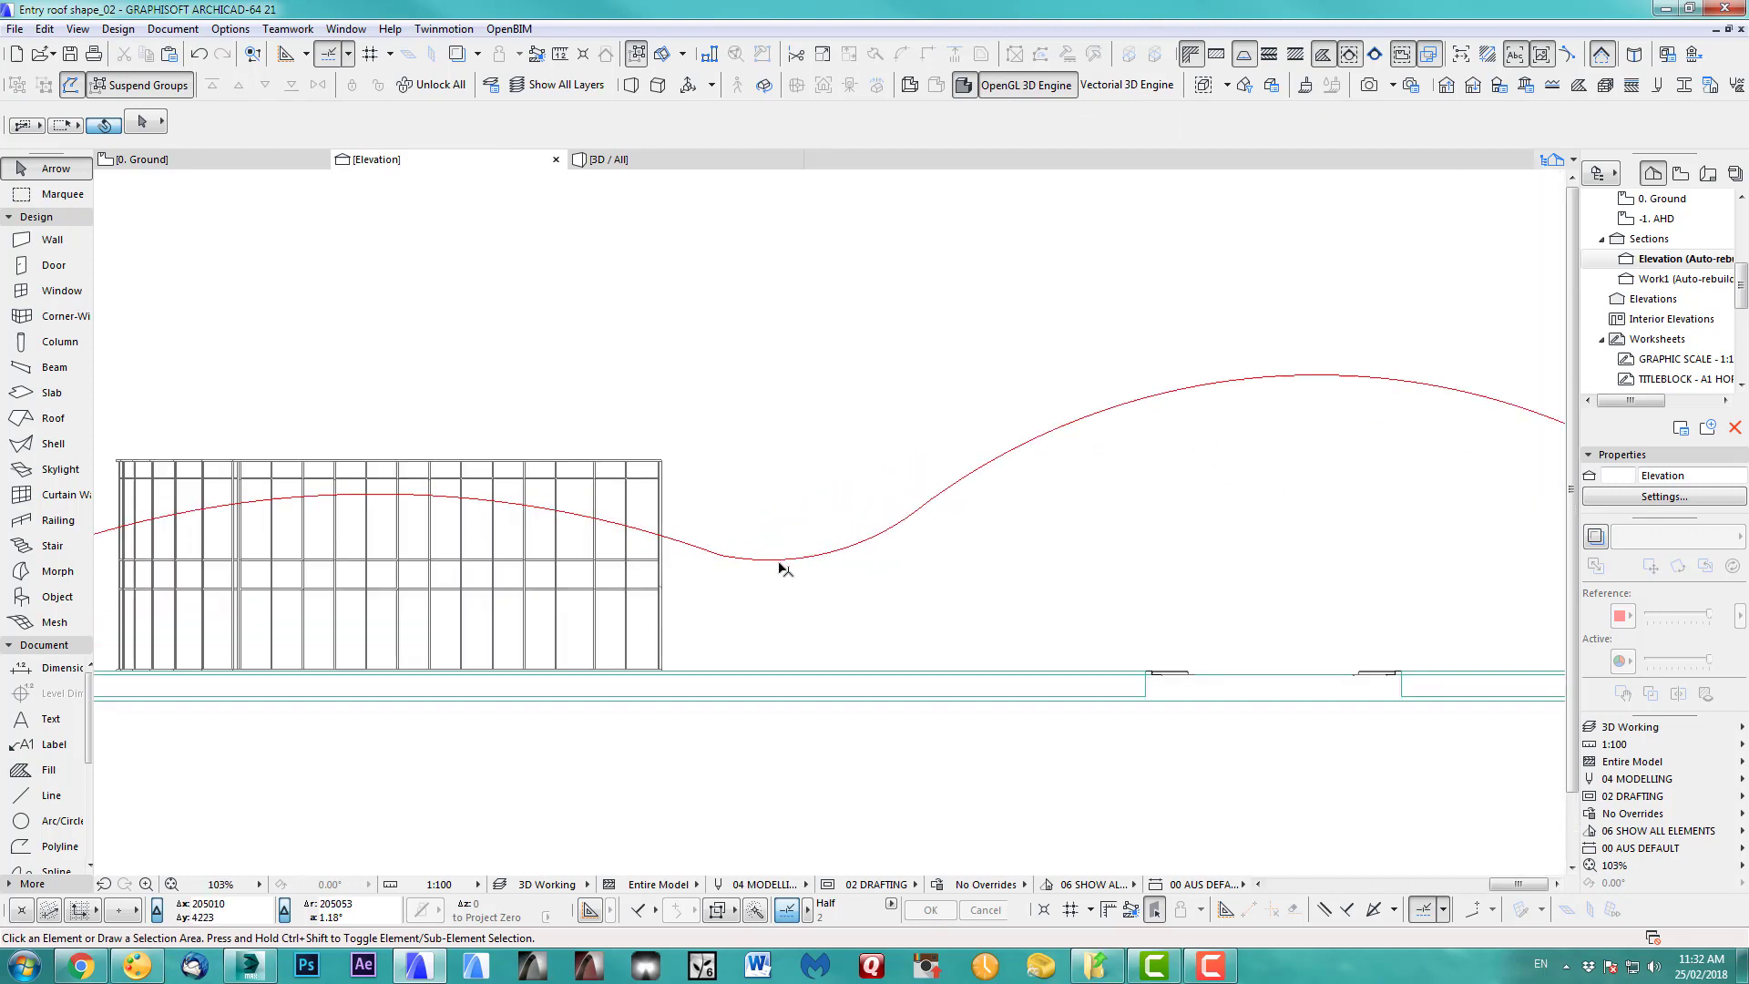
left_click(776, 562)
scroll(815, 614, "down", 3)
key("ctrl+a")
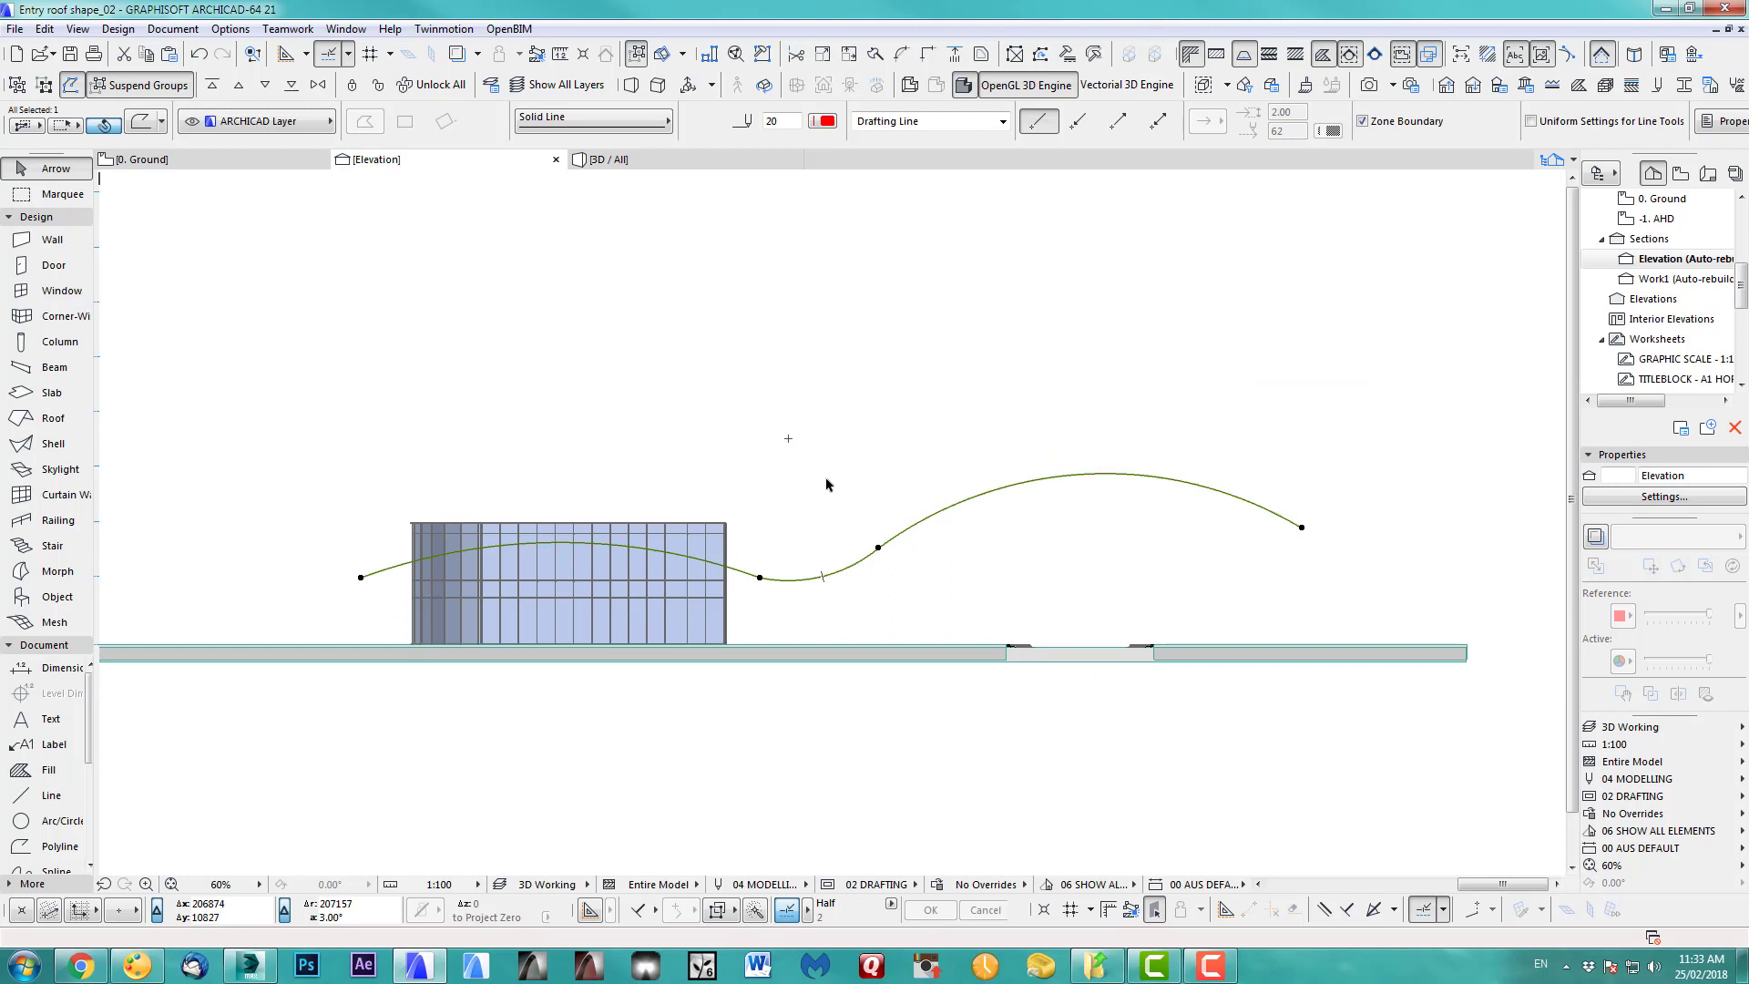
key("ctrl+d")
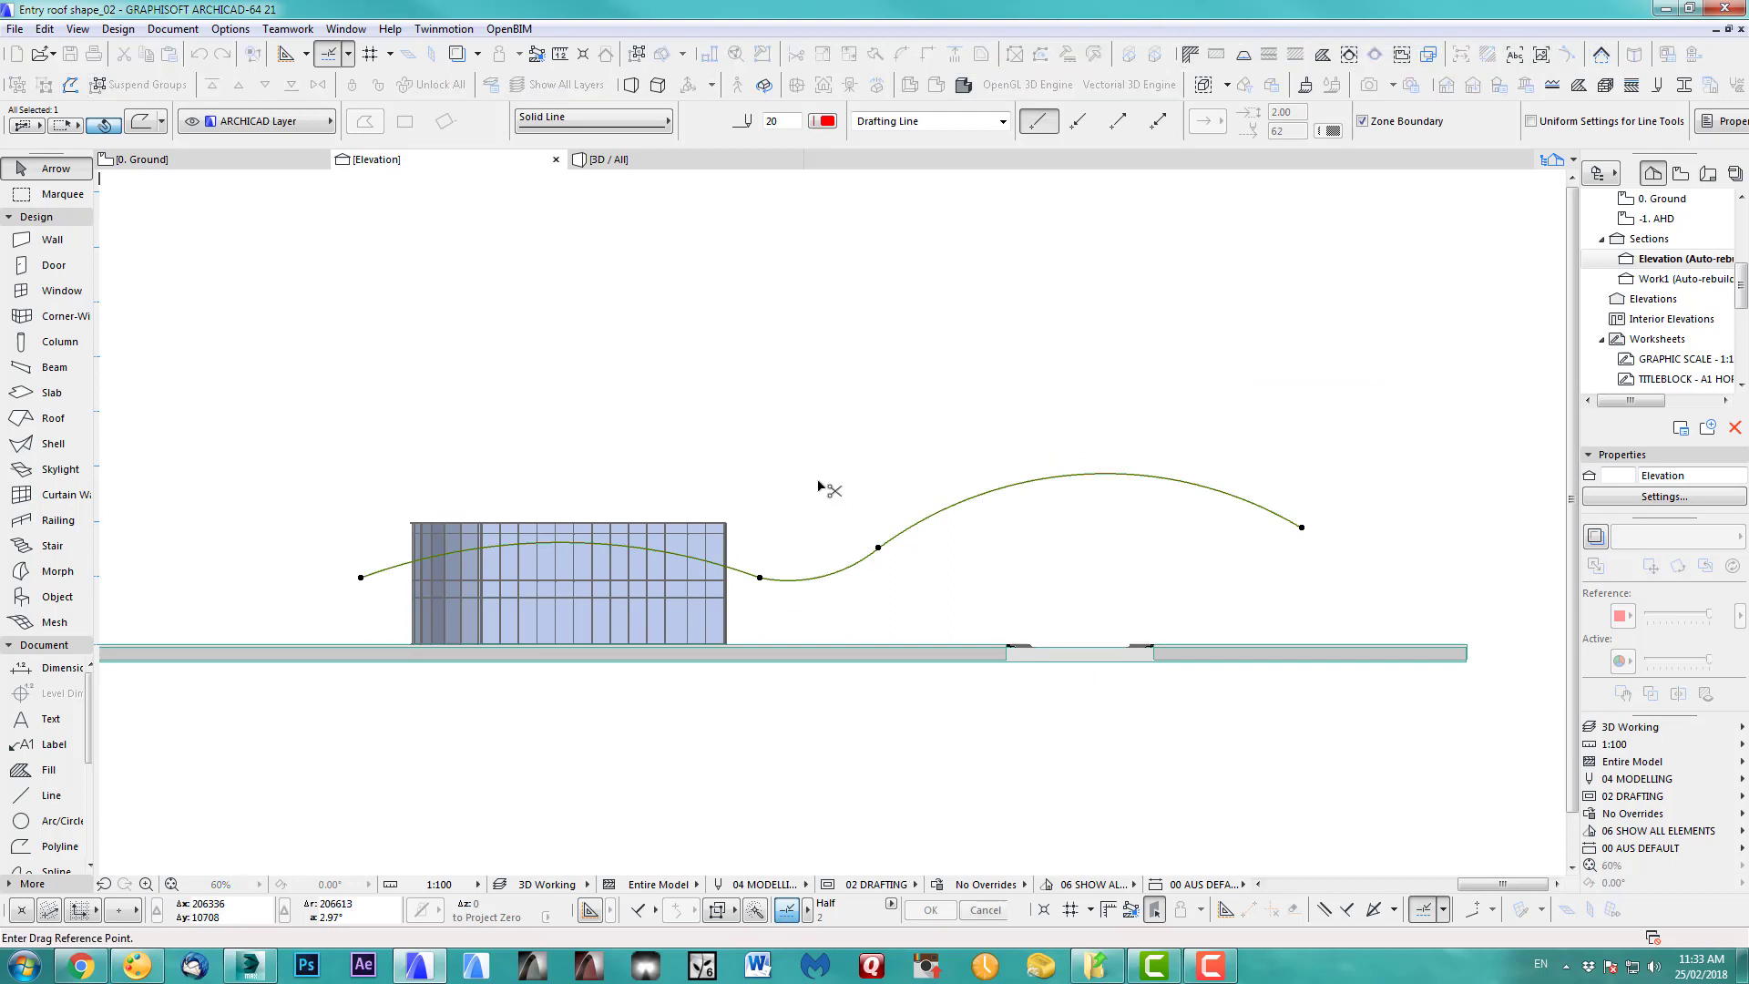
left_click(761, 578)
key("y")
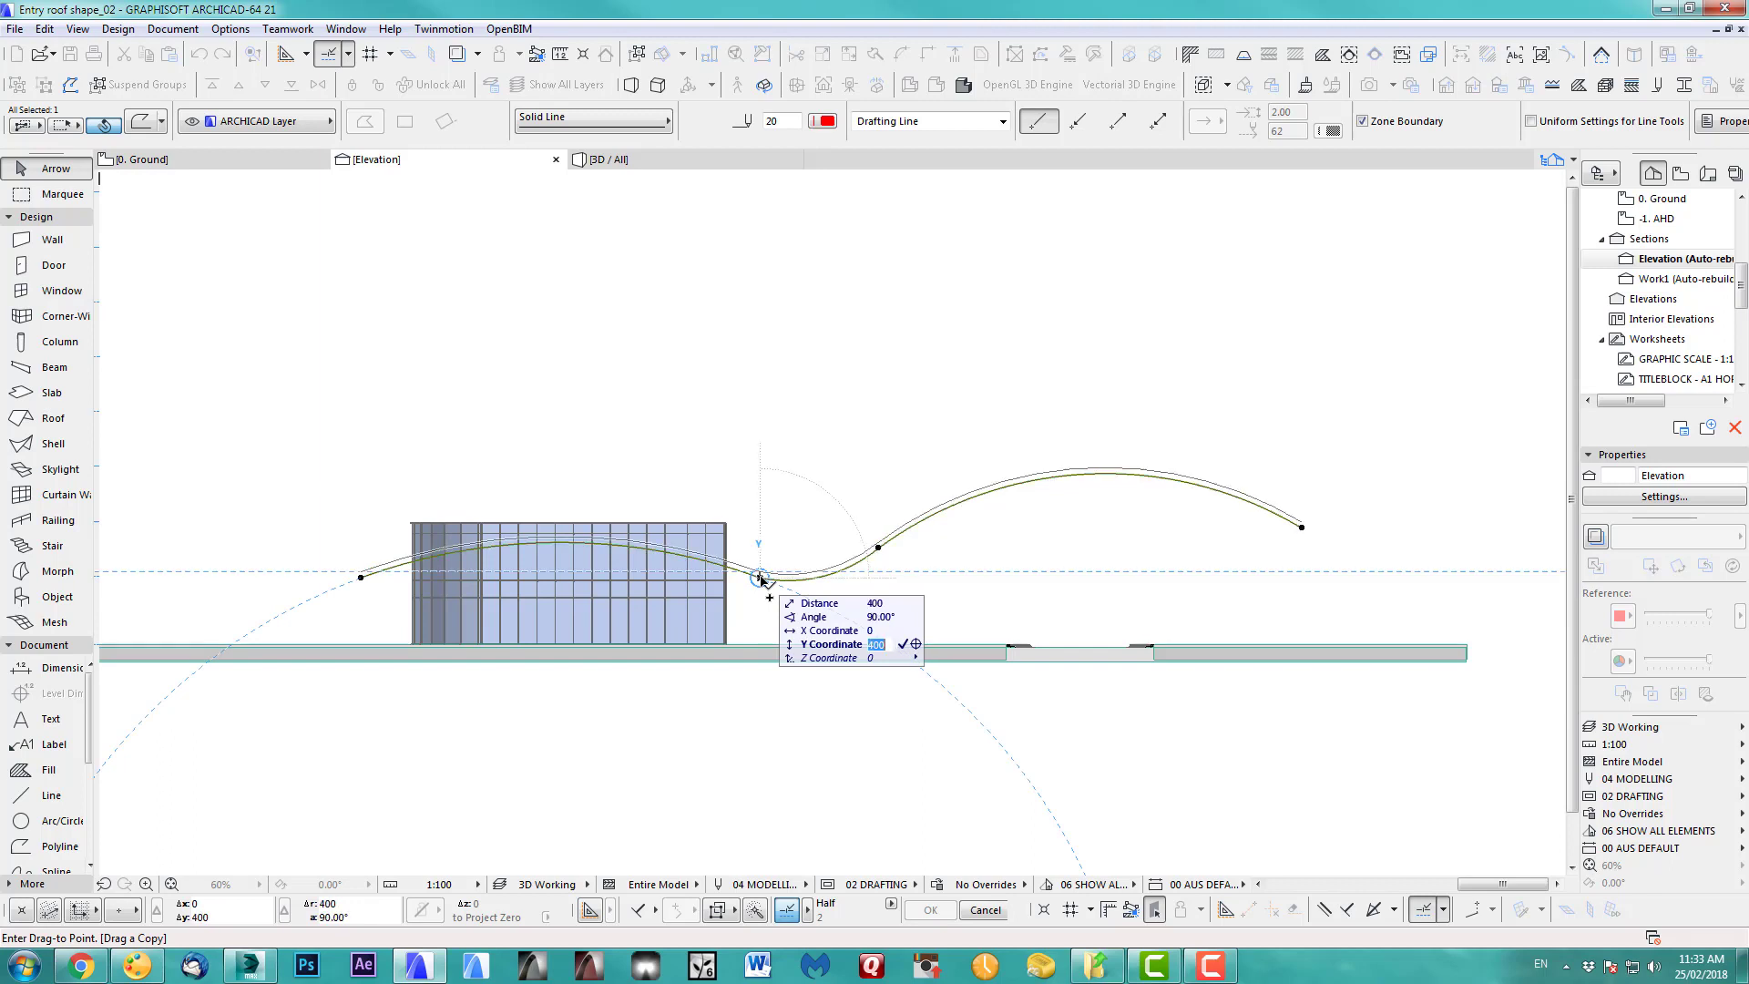
key("Return")
key("Escape")
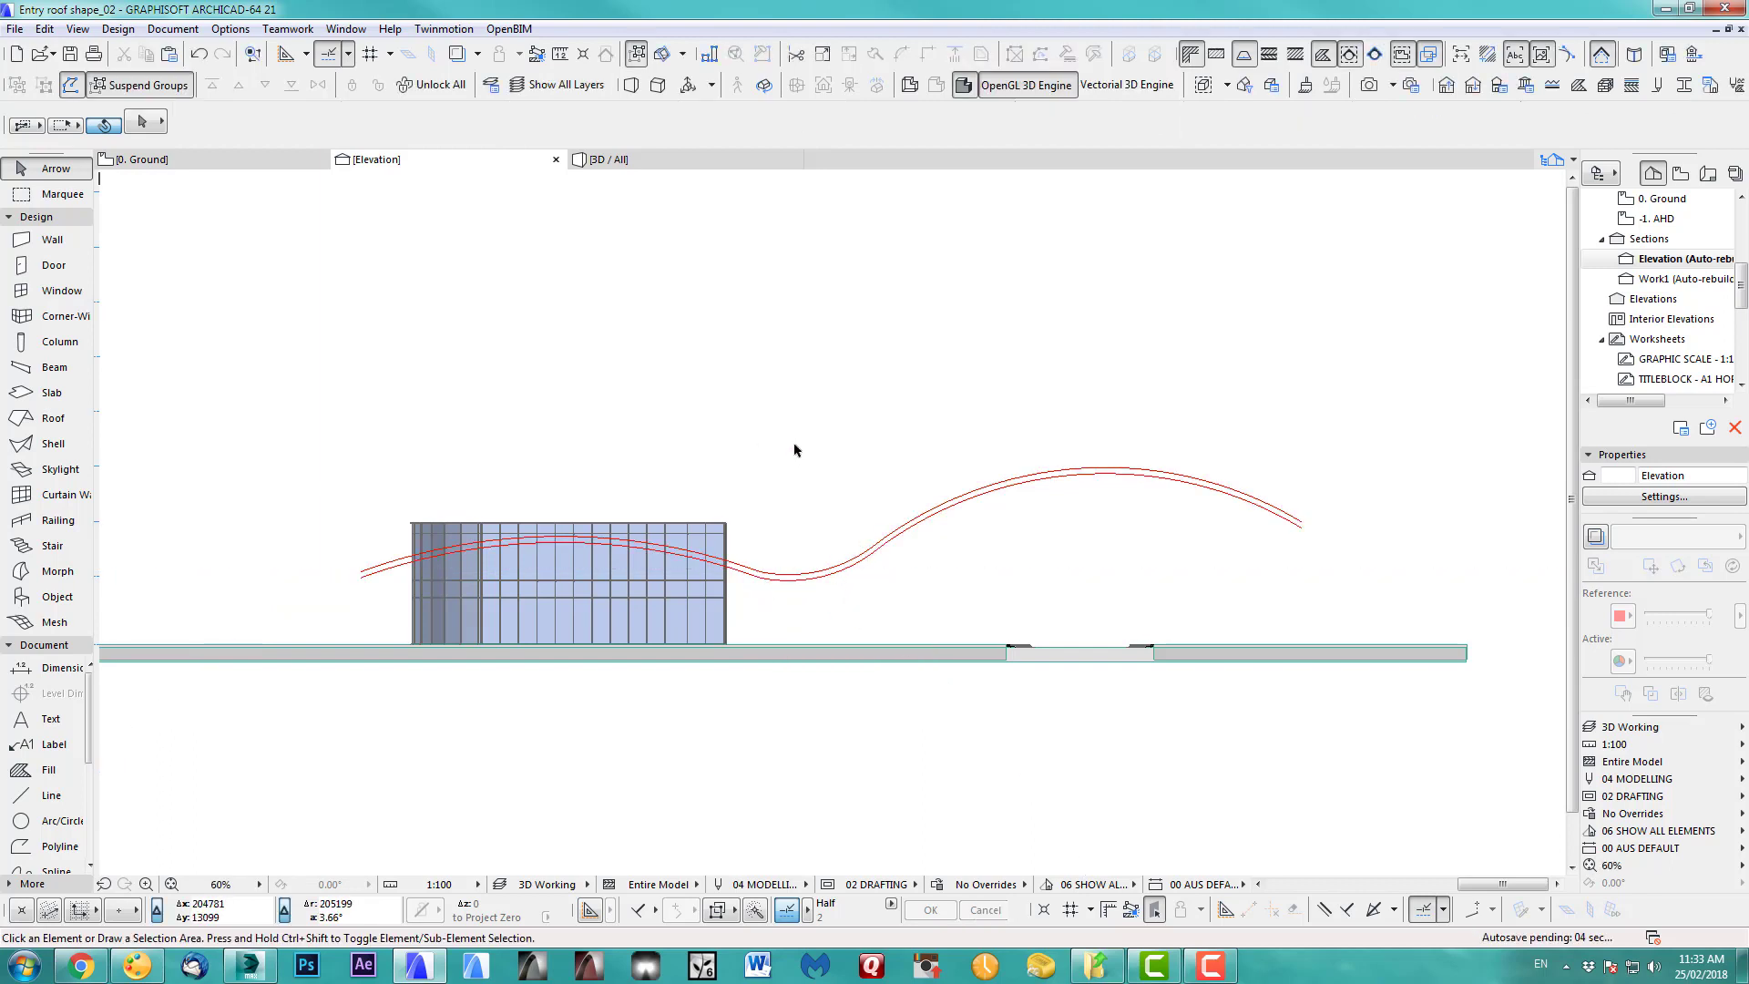
- Draw a closed, straight-edged Morph polygon through the endpoints and arc junctions of the two wave lines
left_click(42, 572)
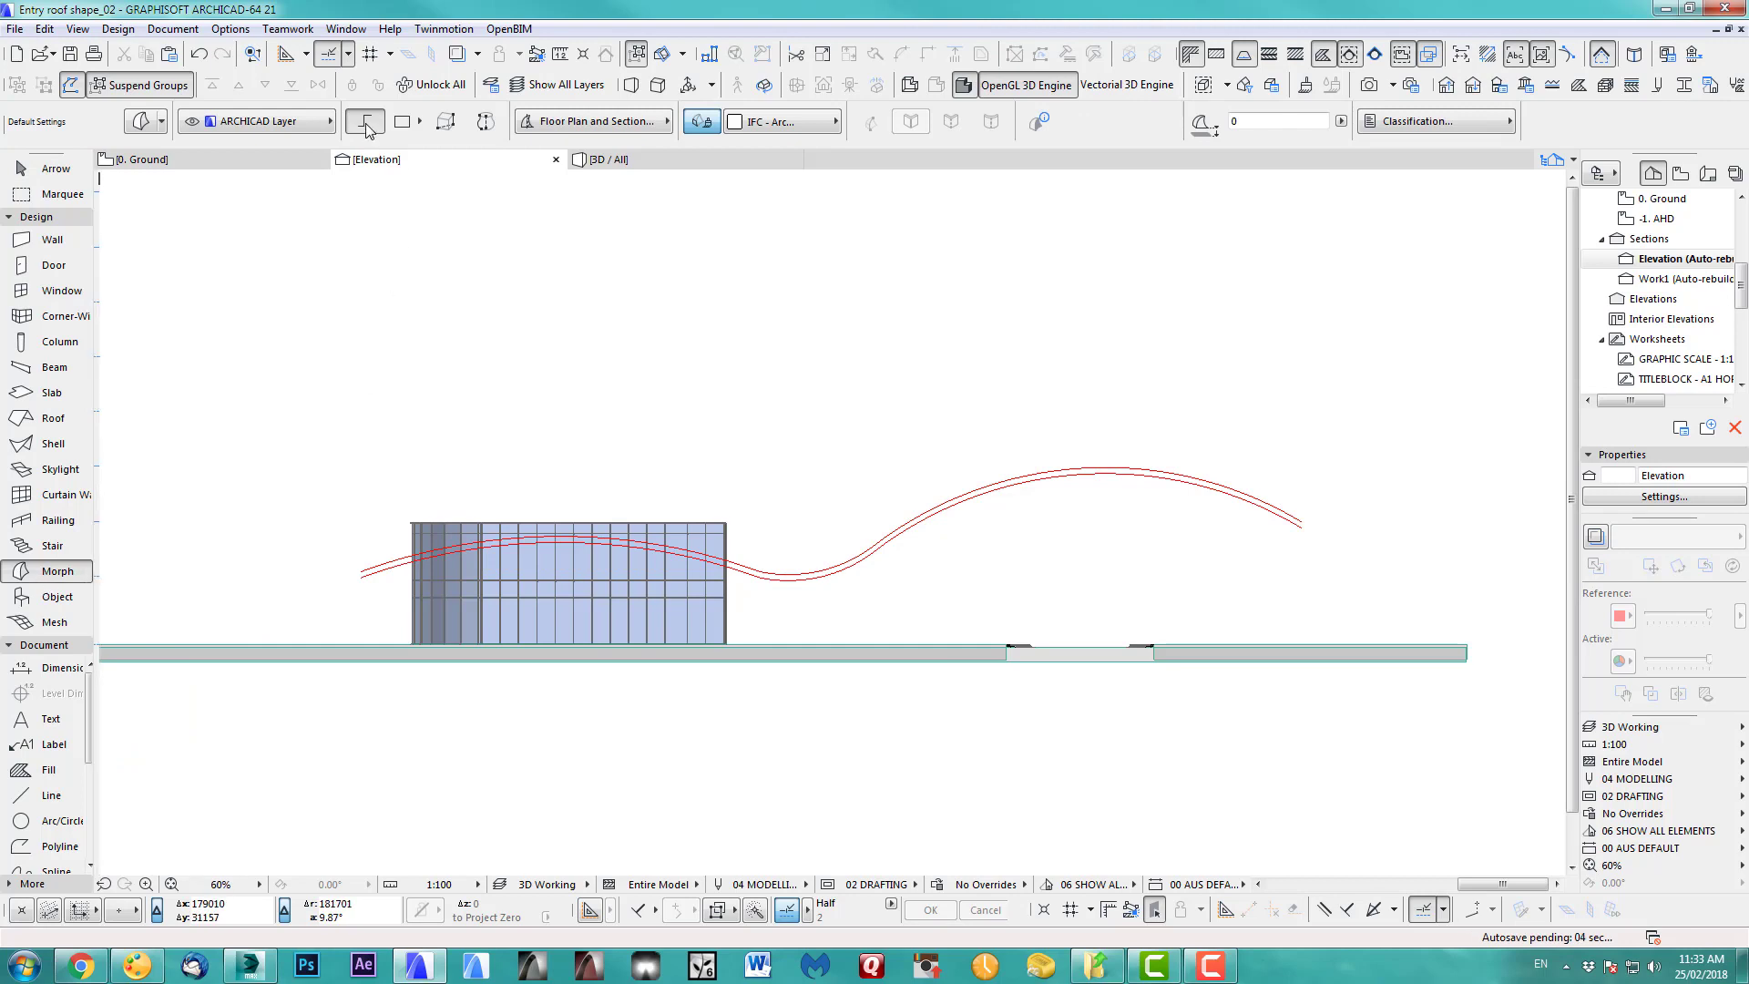
scroll(482, 597, "up", 3)
middle_click_drag(482, 597, 391, 523)
scroll(276, 514, "down", 2)
left_click(241, 508)
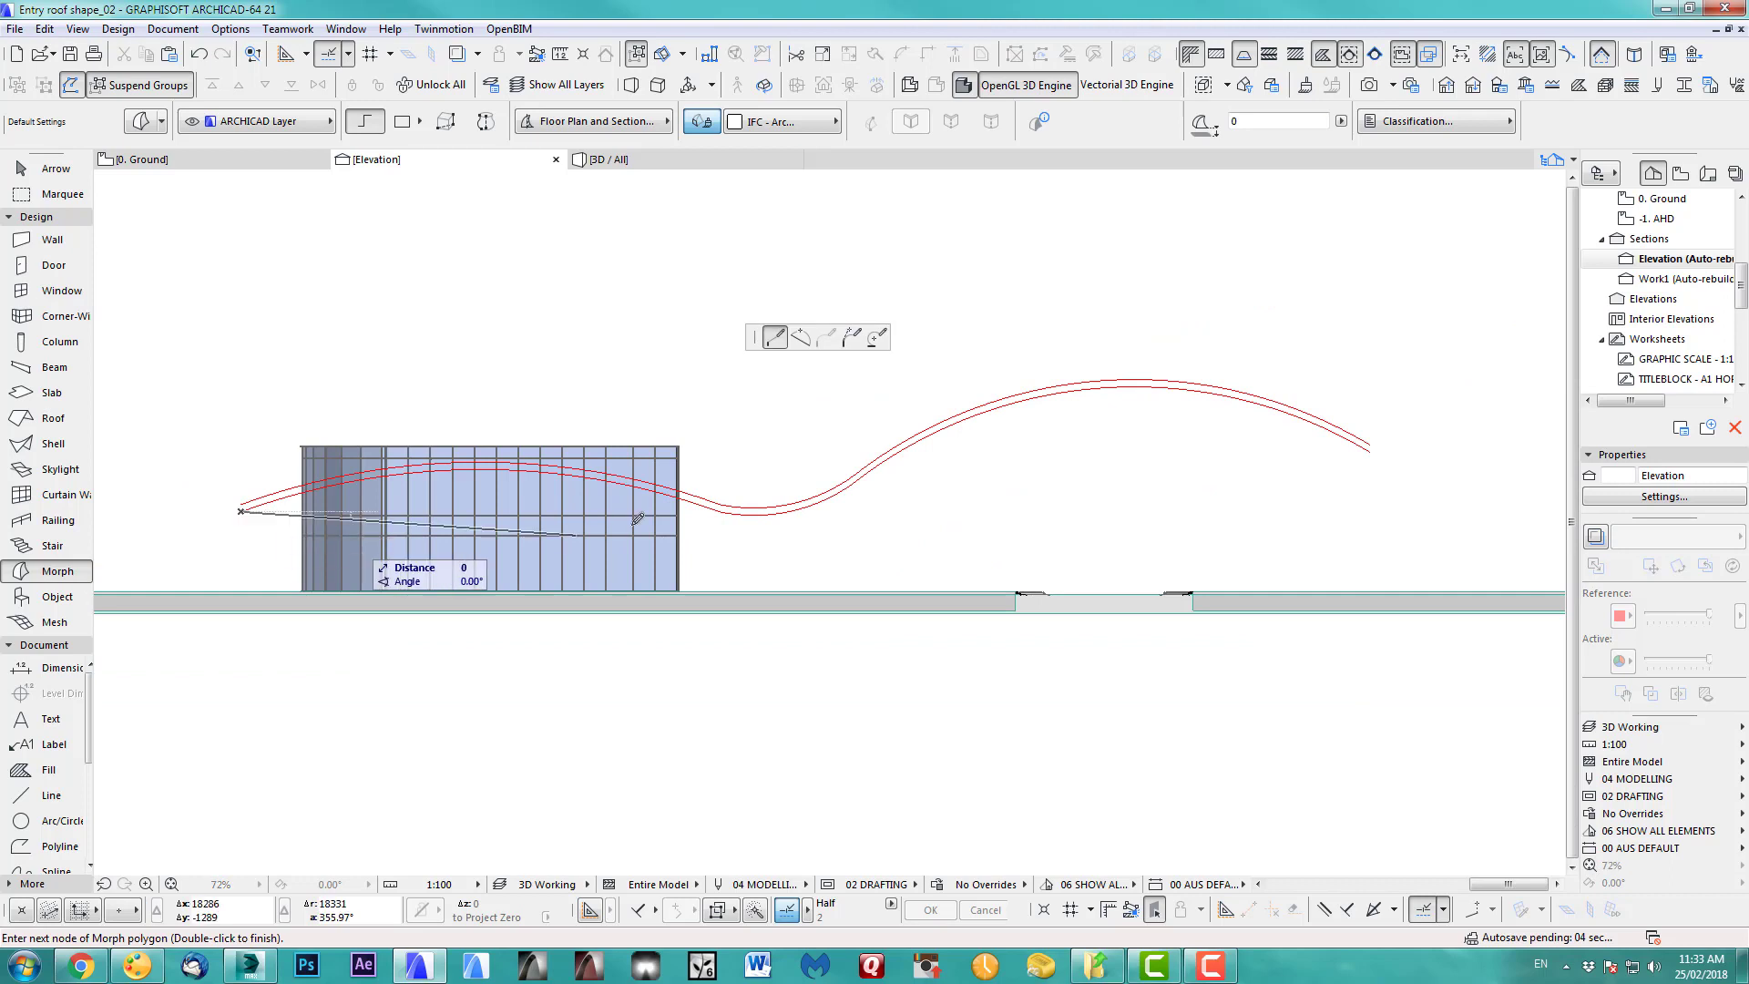
left_click(720, 511)
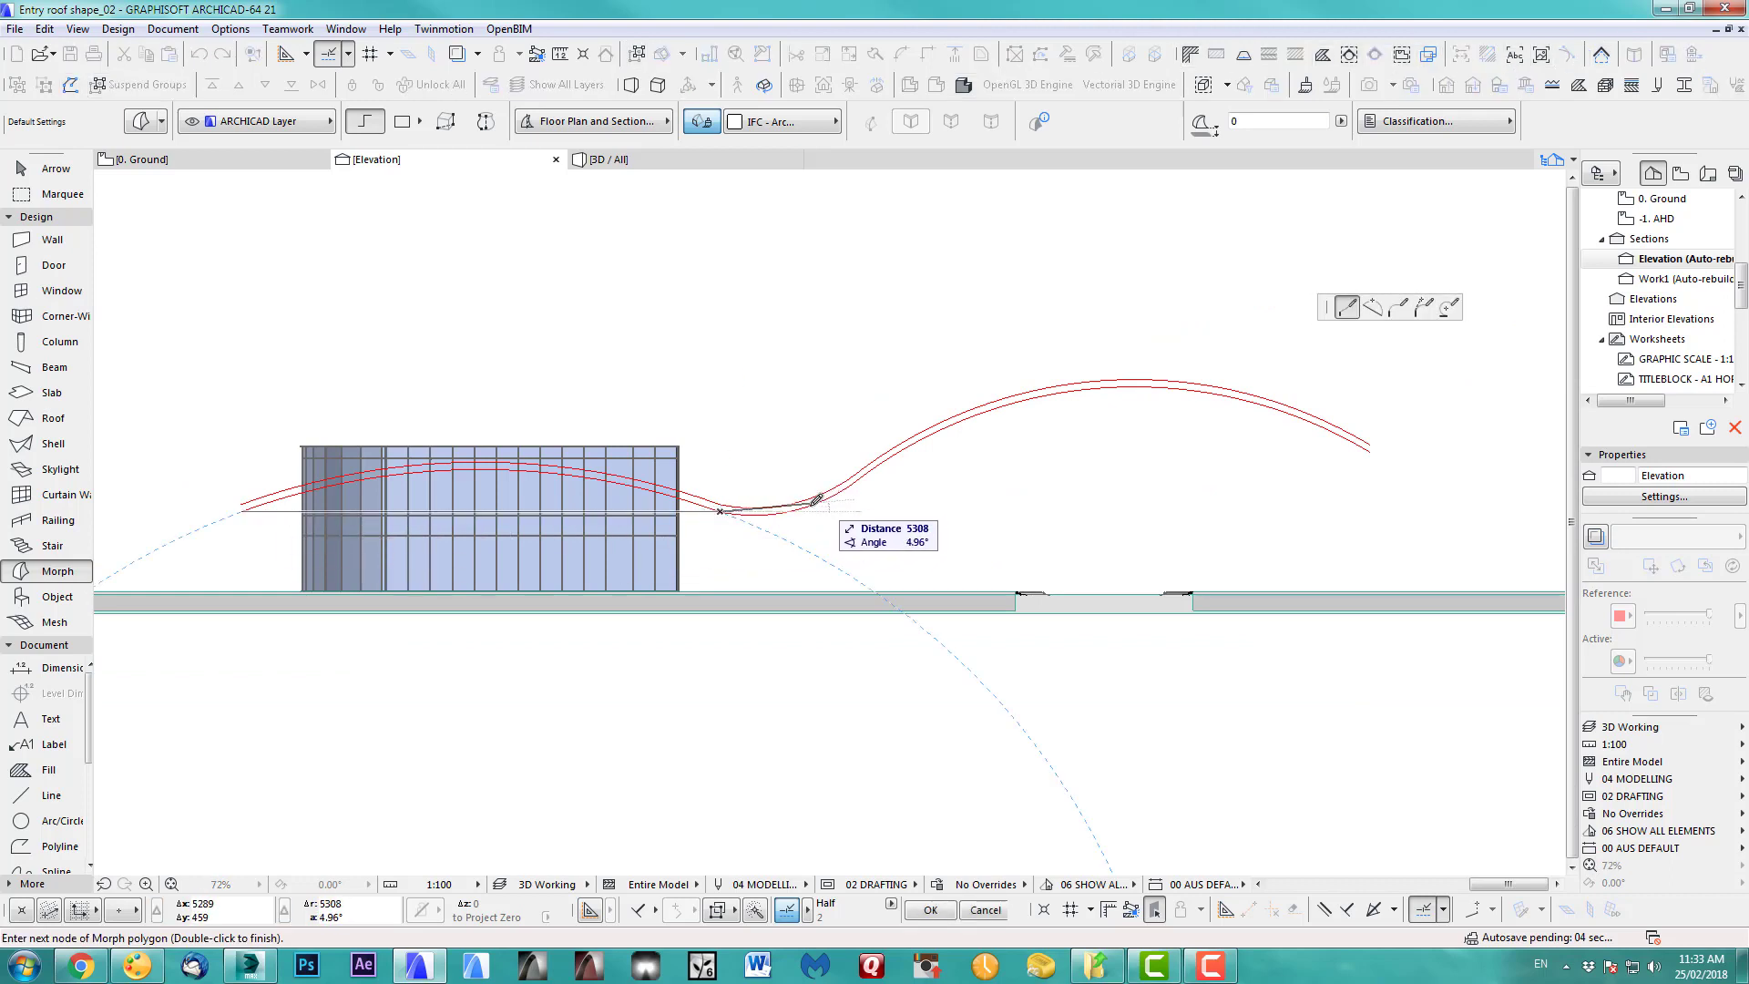
left_click(862, 476)
left_click(1368, 447)
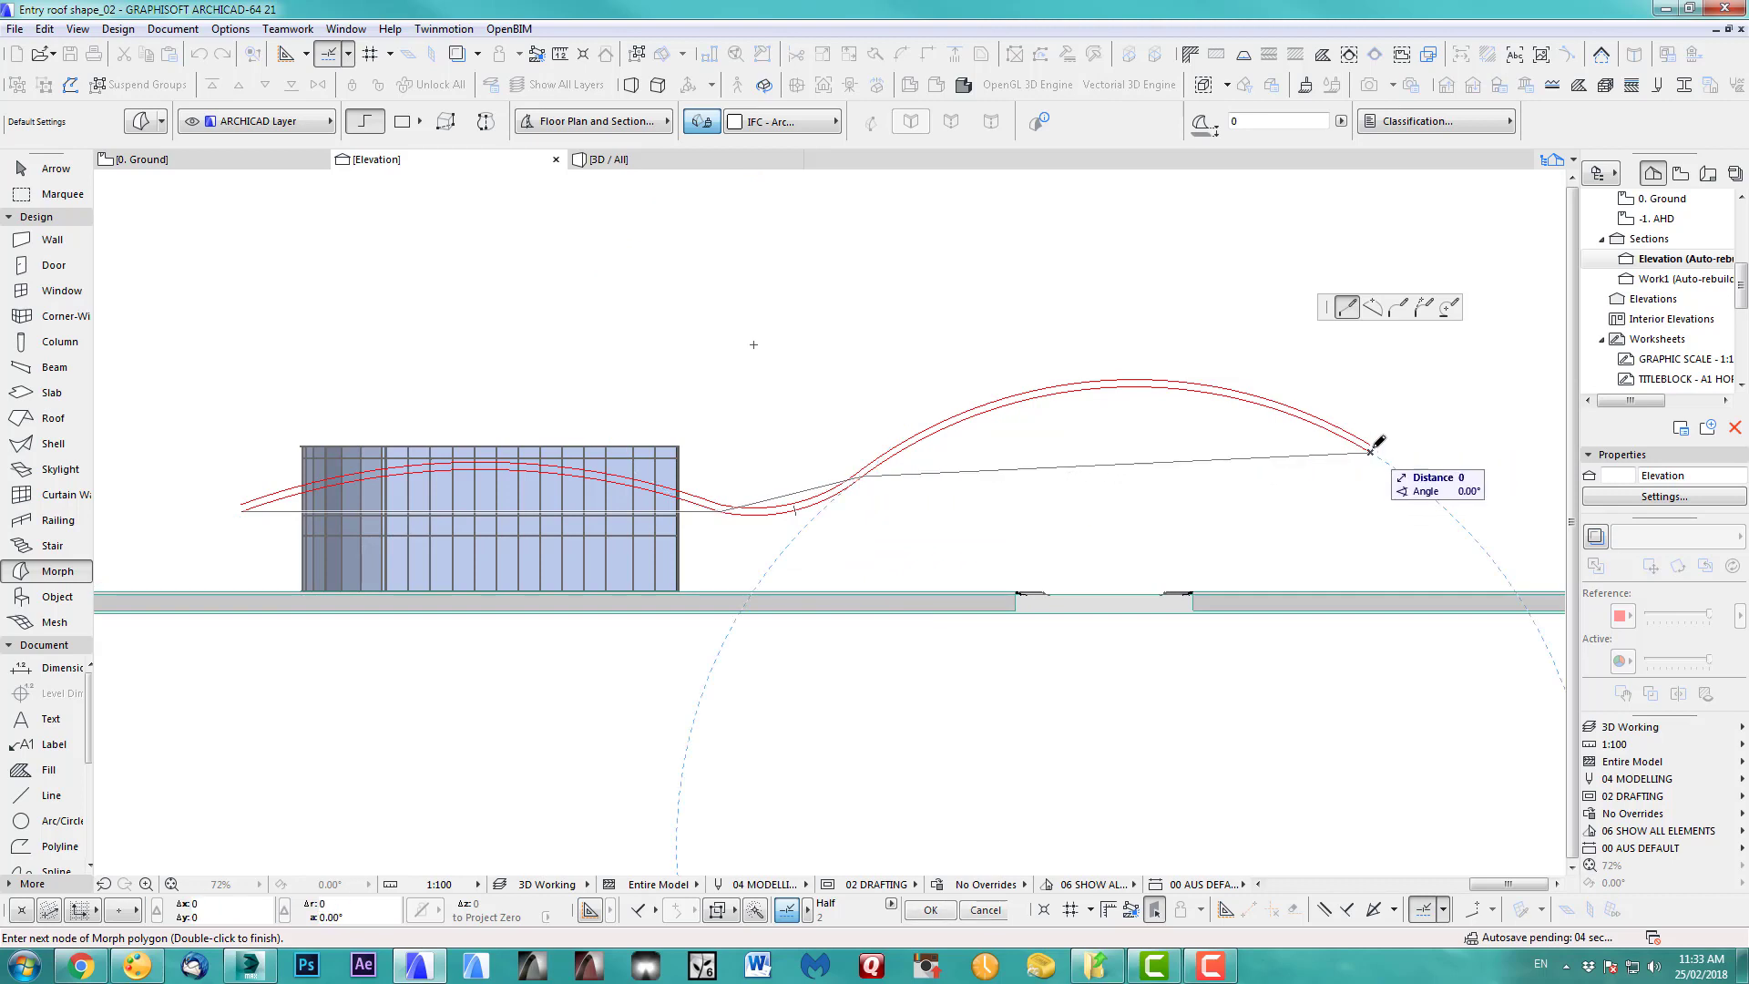
left_click(862, 469)
left_click(720, 503)
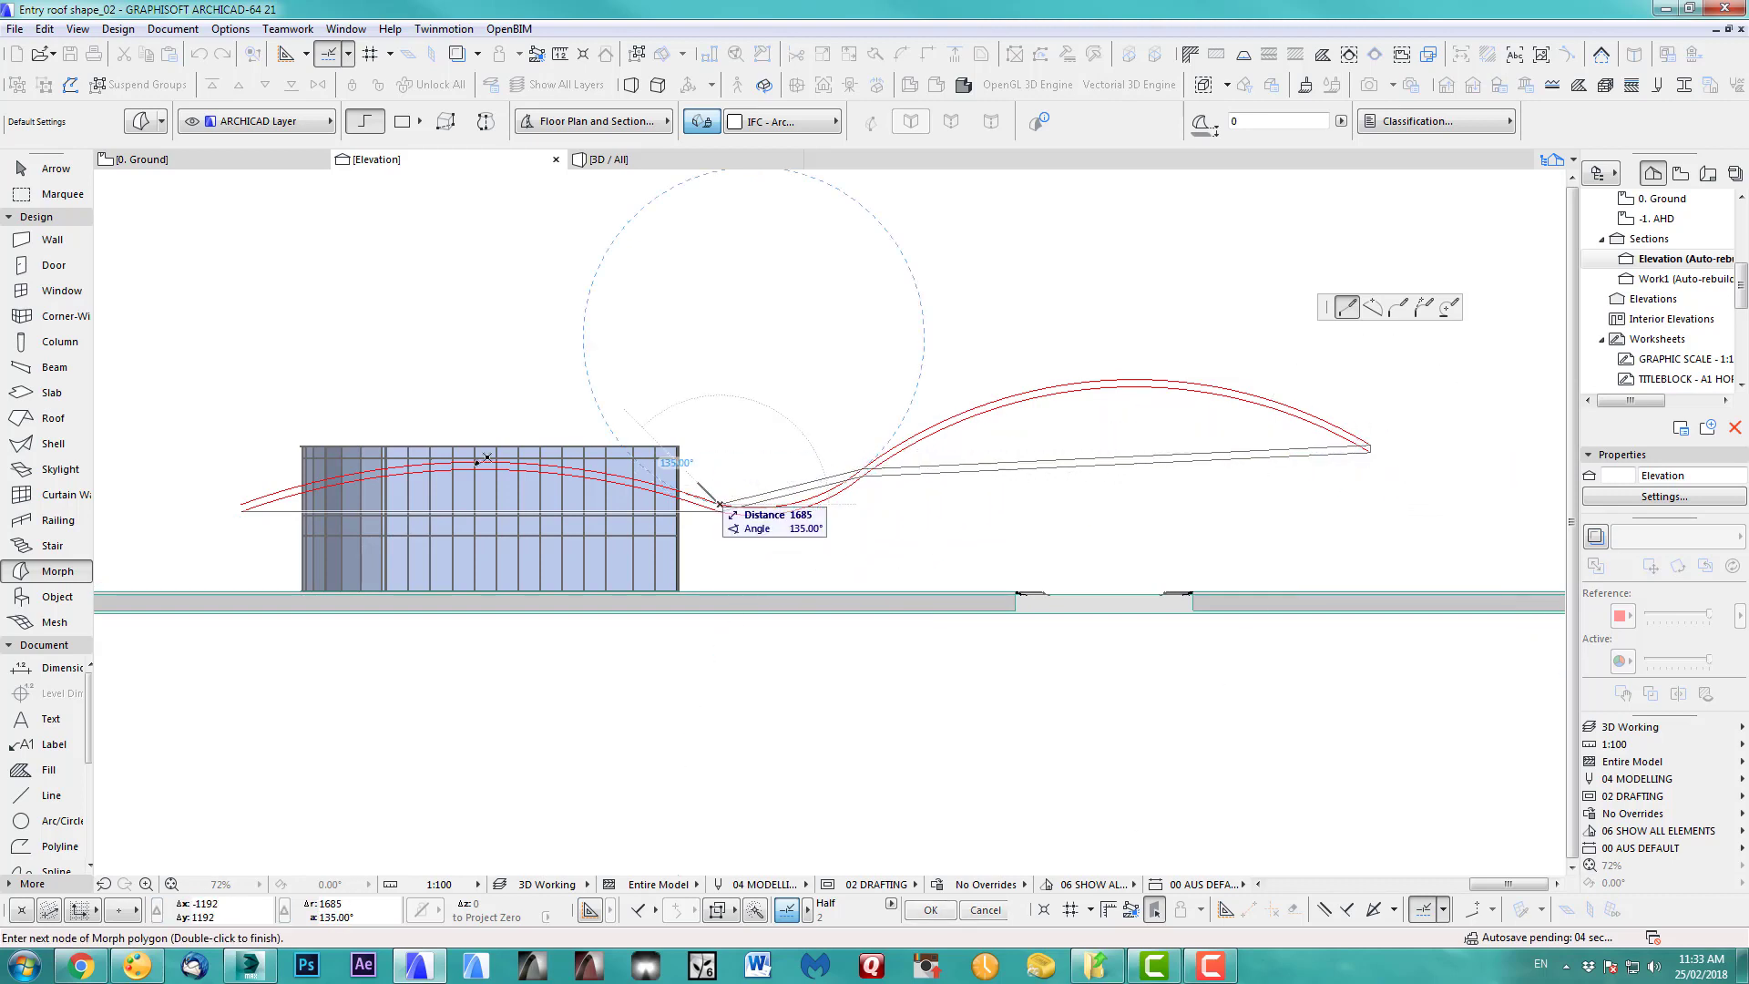
left_click(246, 506)
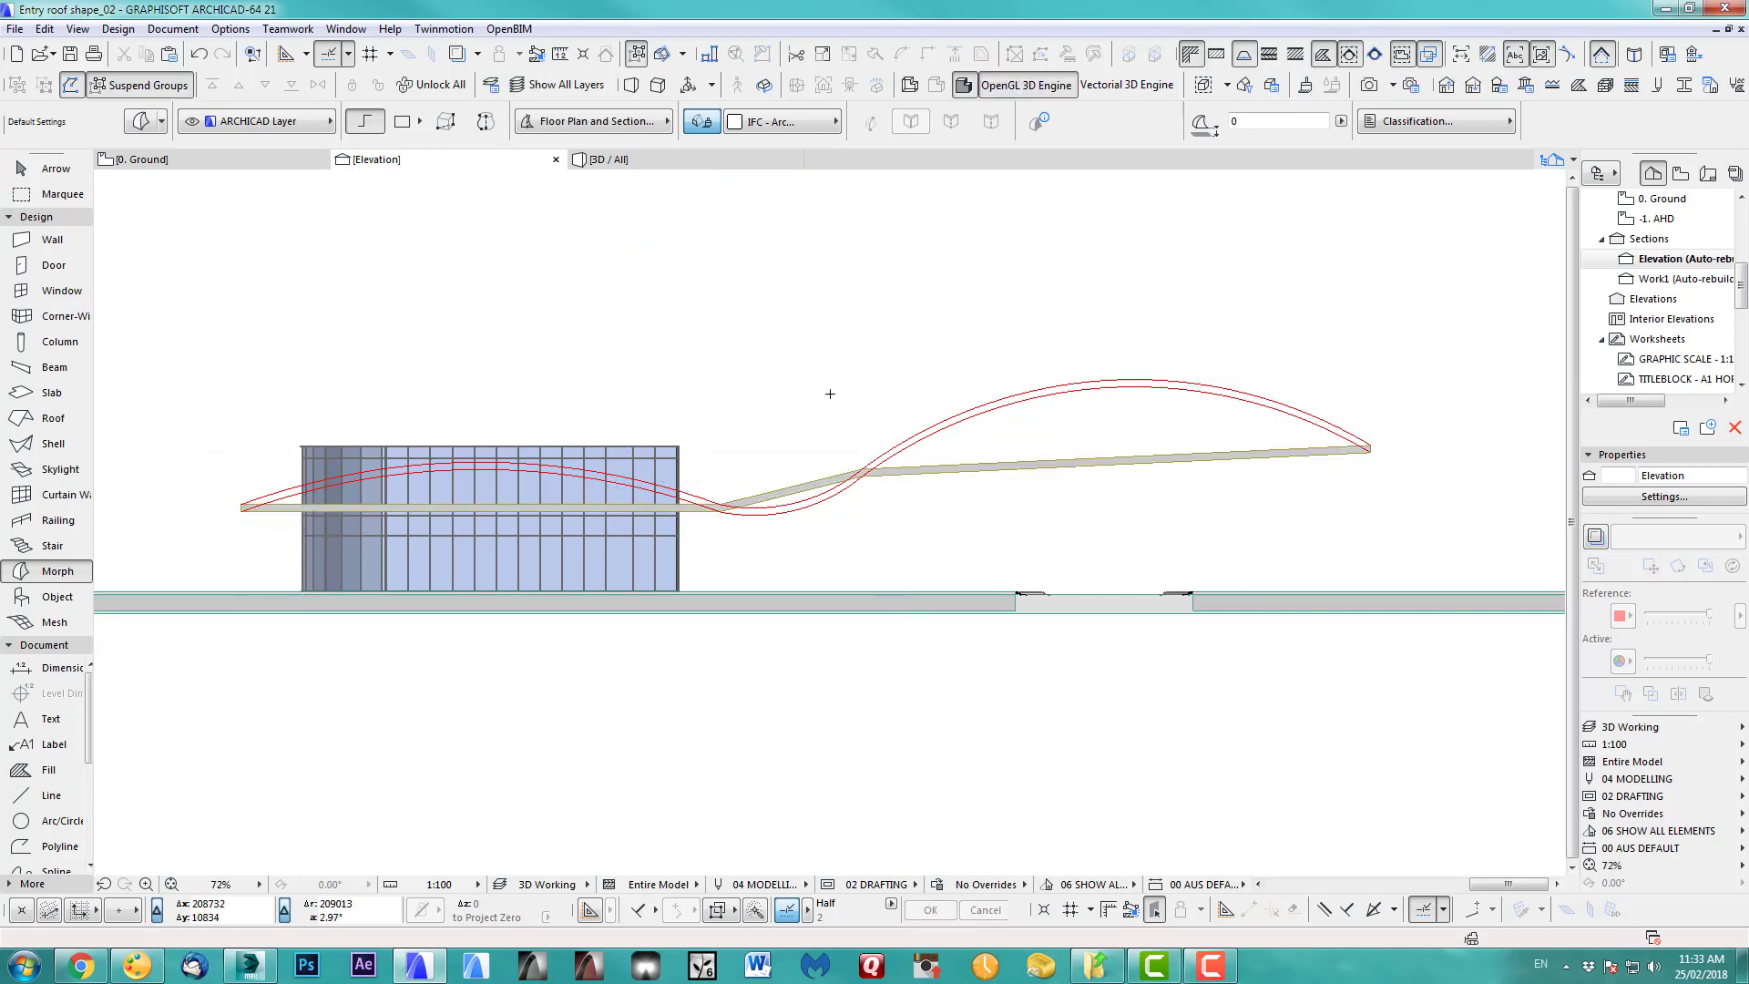
- Check the flat morph strip in 3D and its matching section line on the Ground floor plan
key("F3")
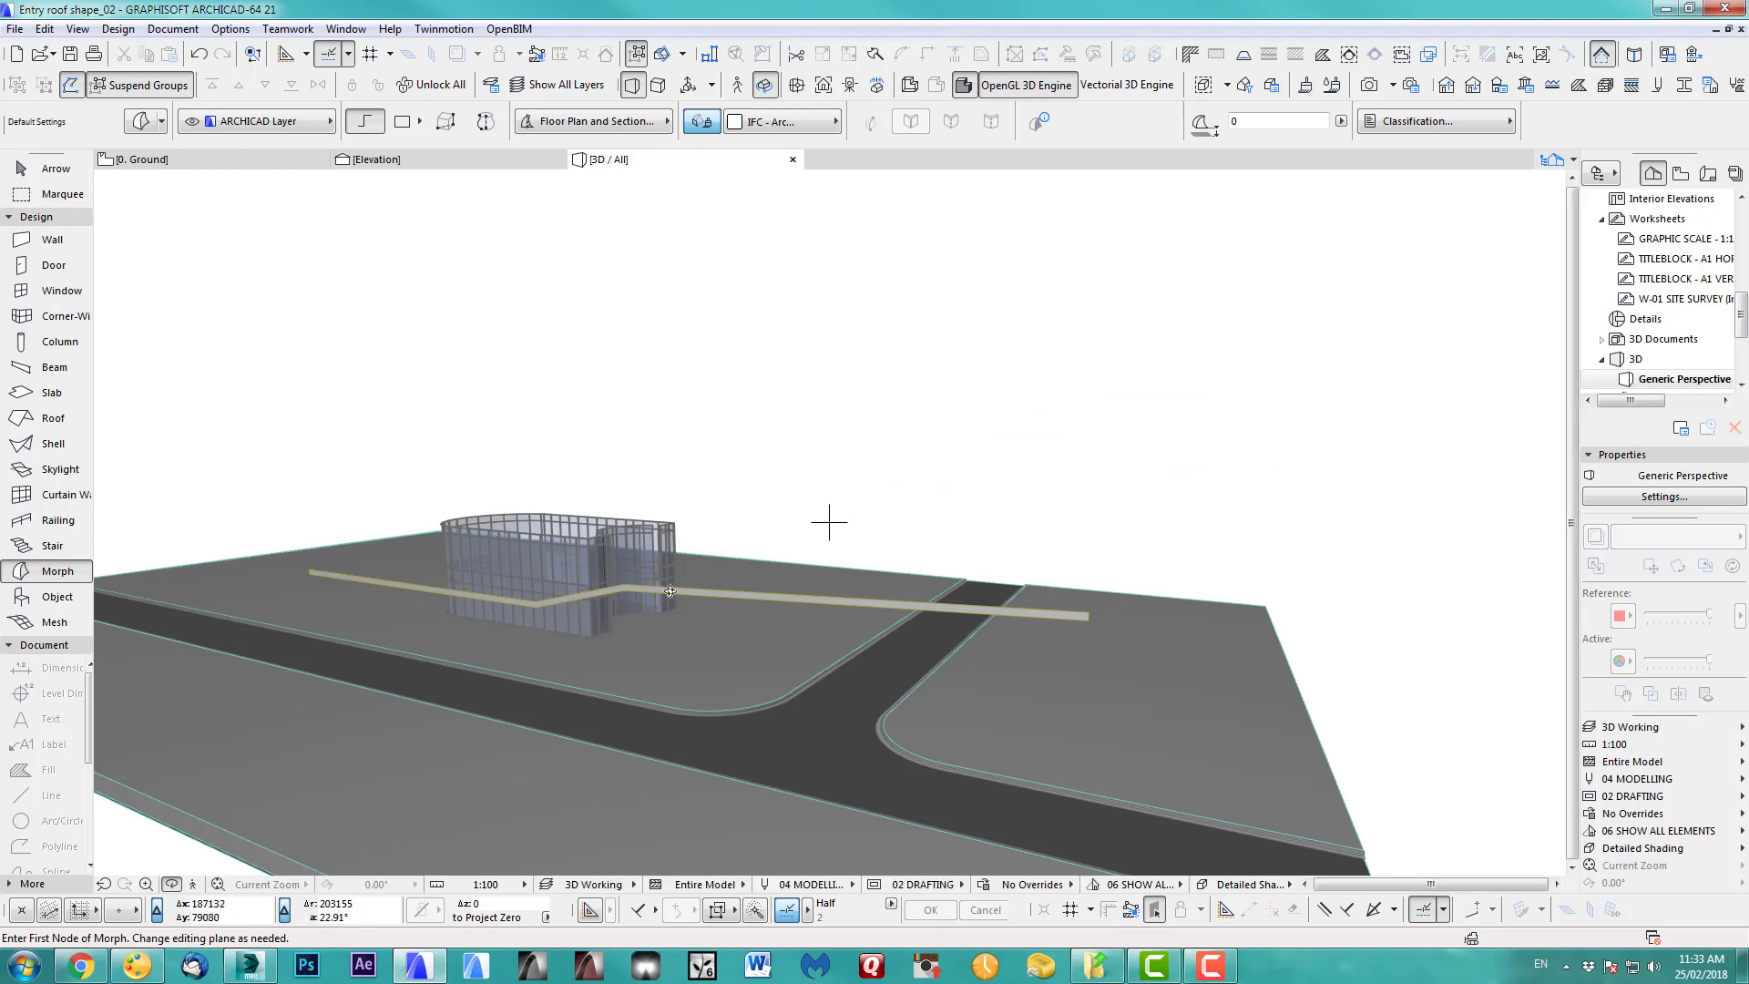
middle_click_drag(828, 519, 1033, 543, "shift")
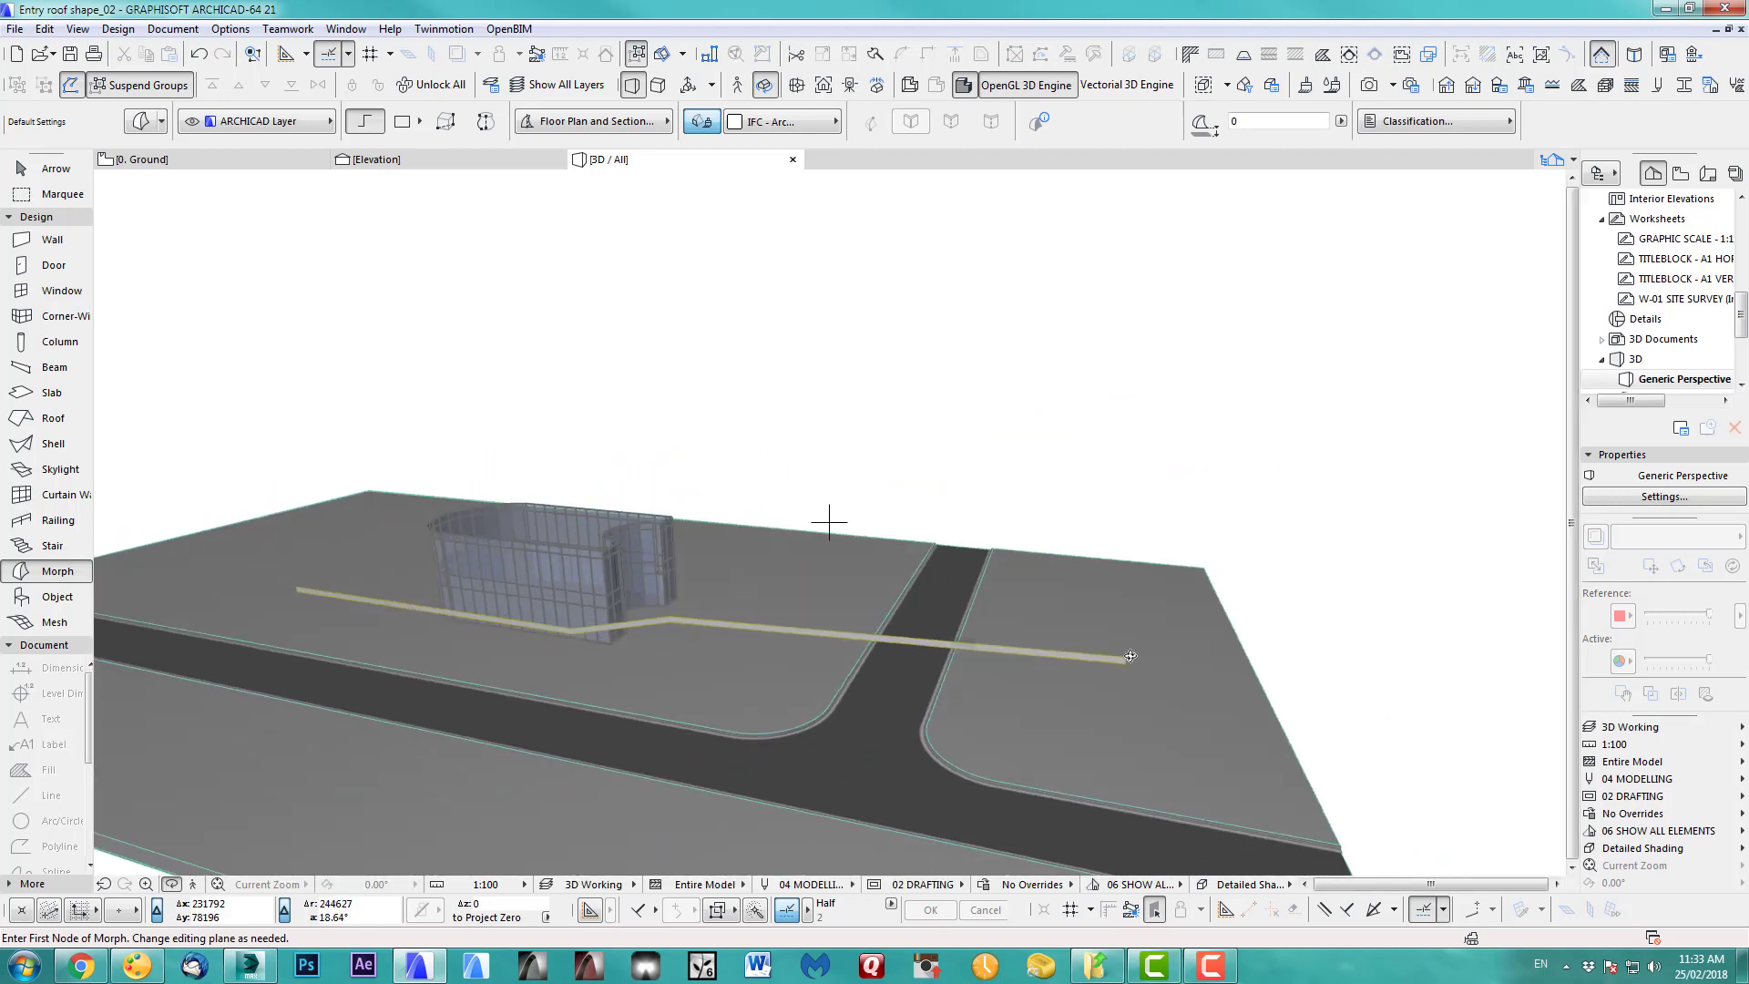
middle_click_drag(828, 643, 752, 632, "shift")
key("F2")
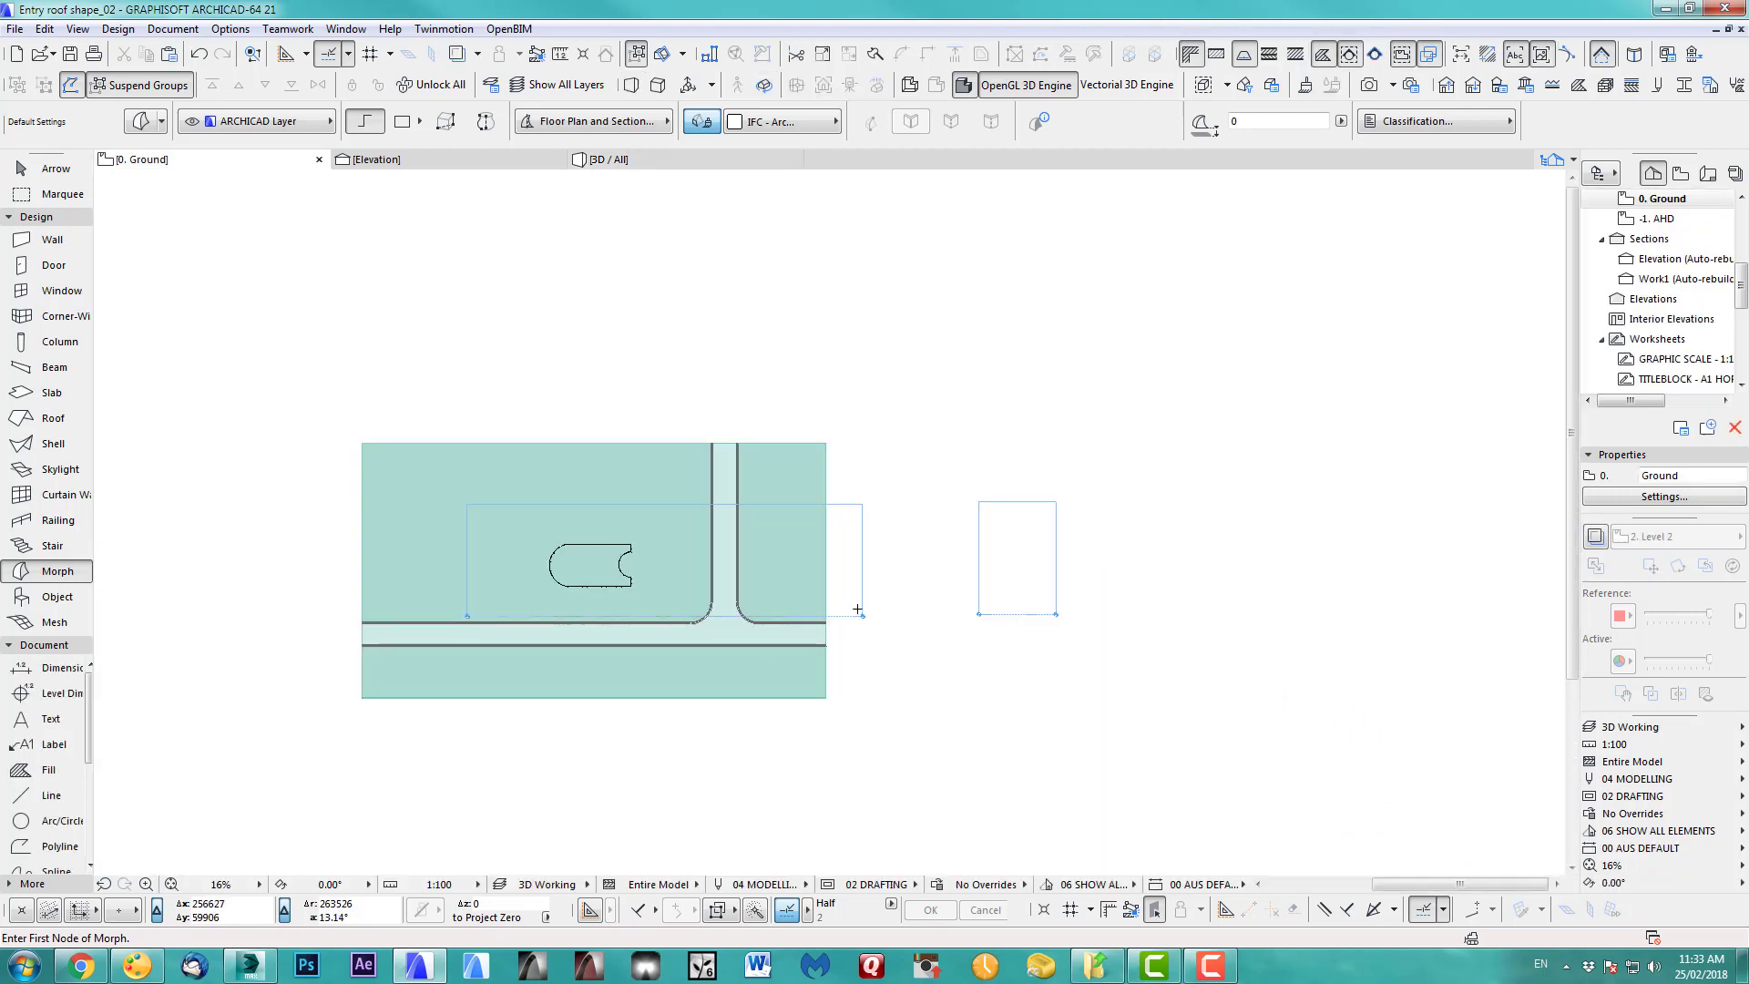
scroll(850, 613, "up", 5)
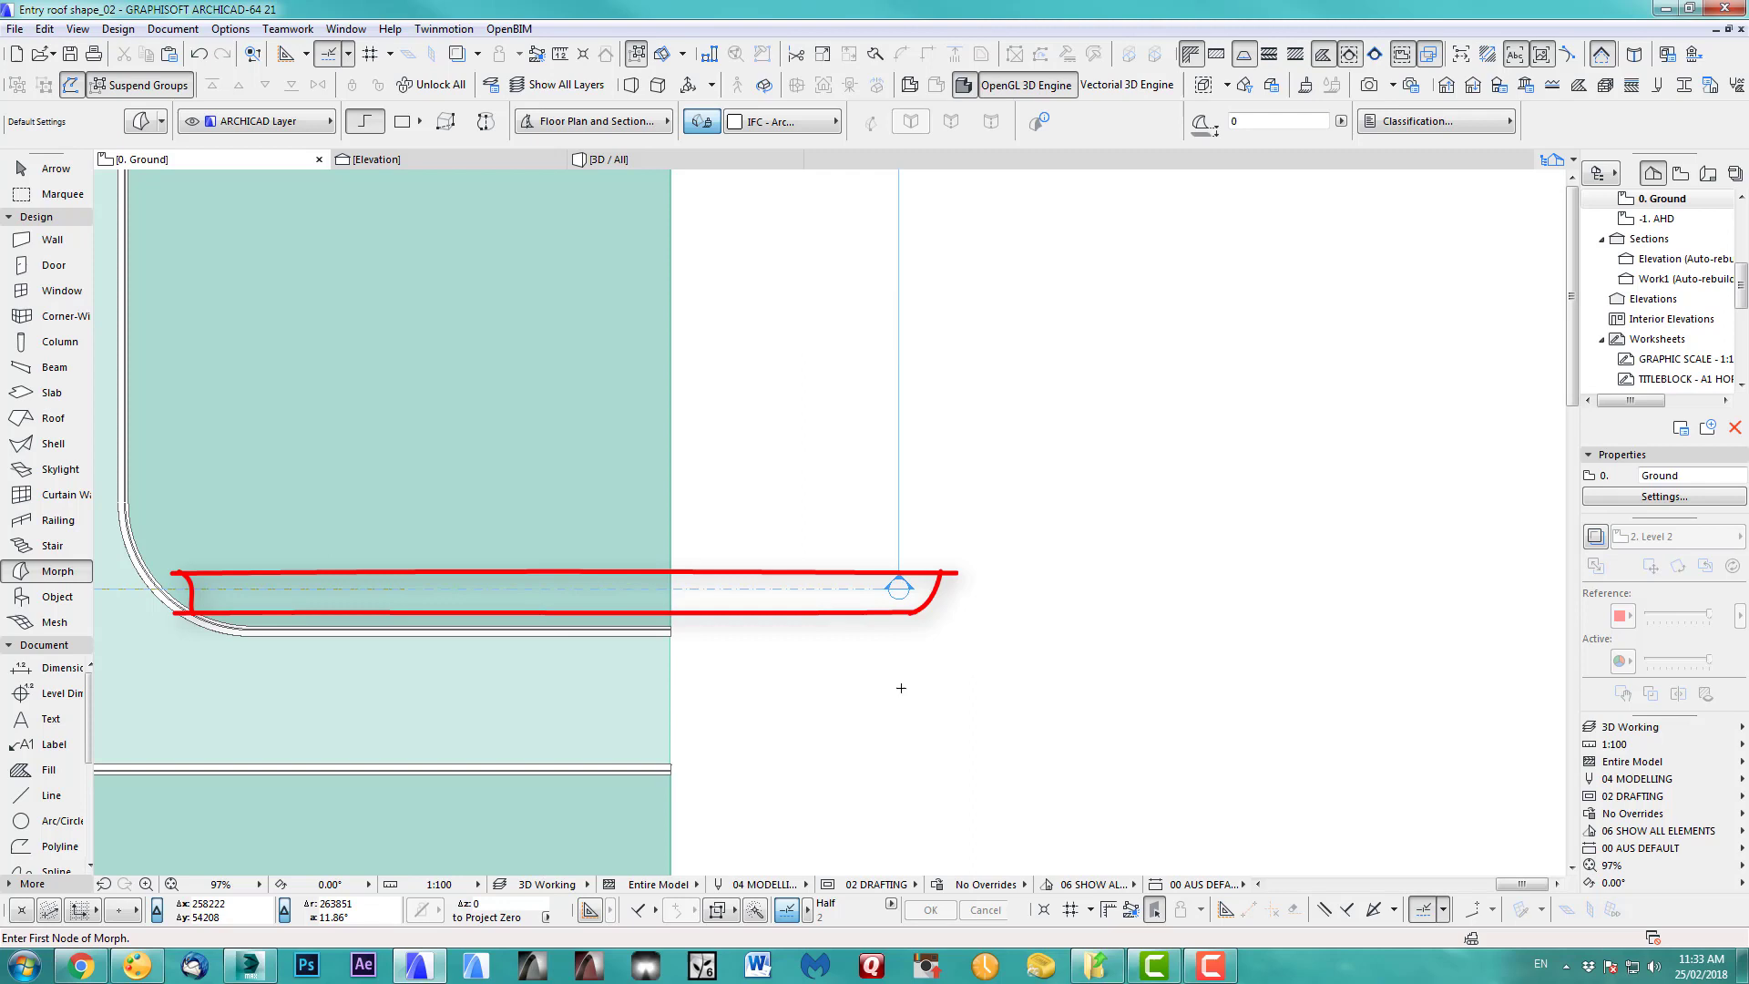
- In the Elevation view, curve the upper and lower edges of the morph's long segment above the road to match the red arcs
left_click(455, 162)
left_click(1045, 466, "shift")
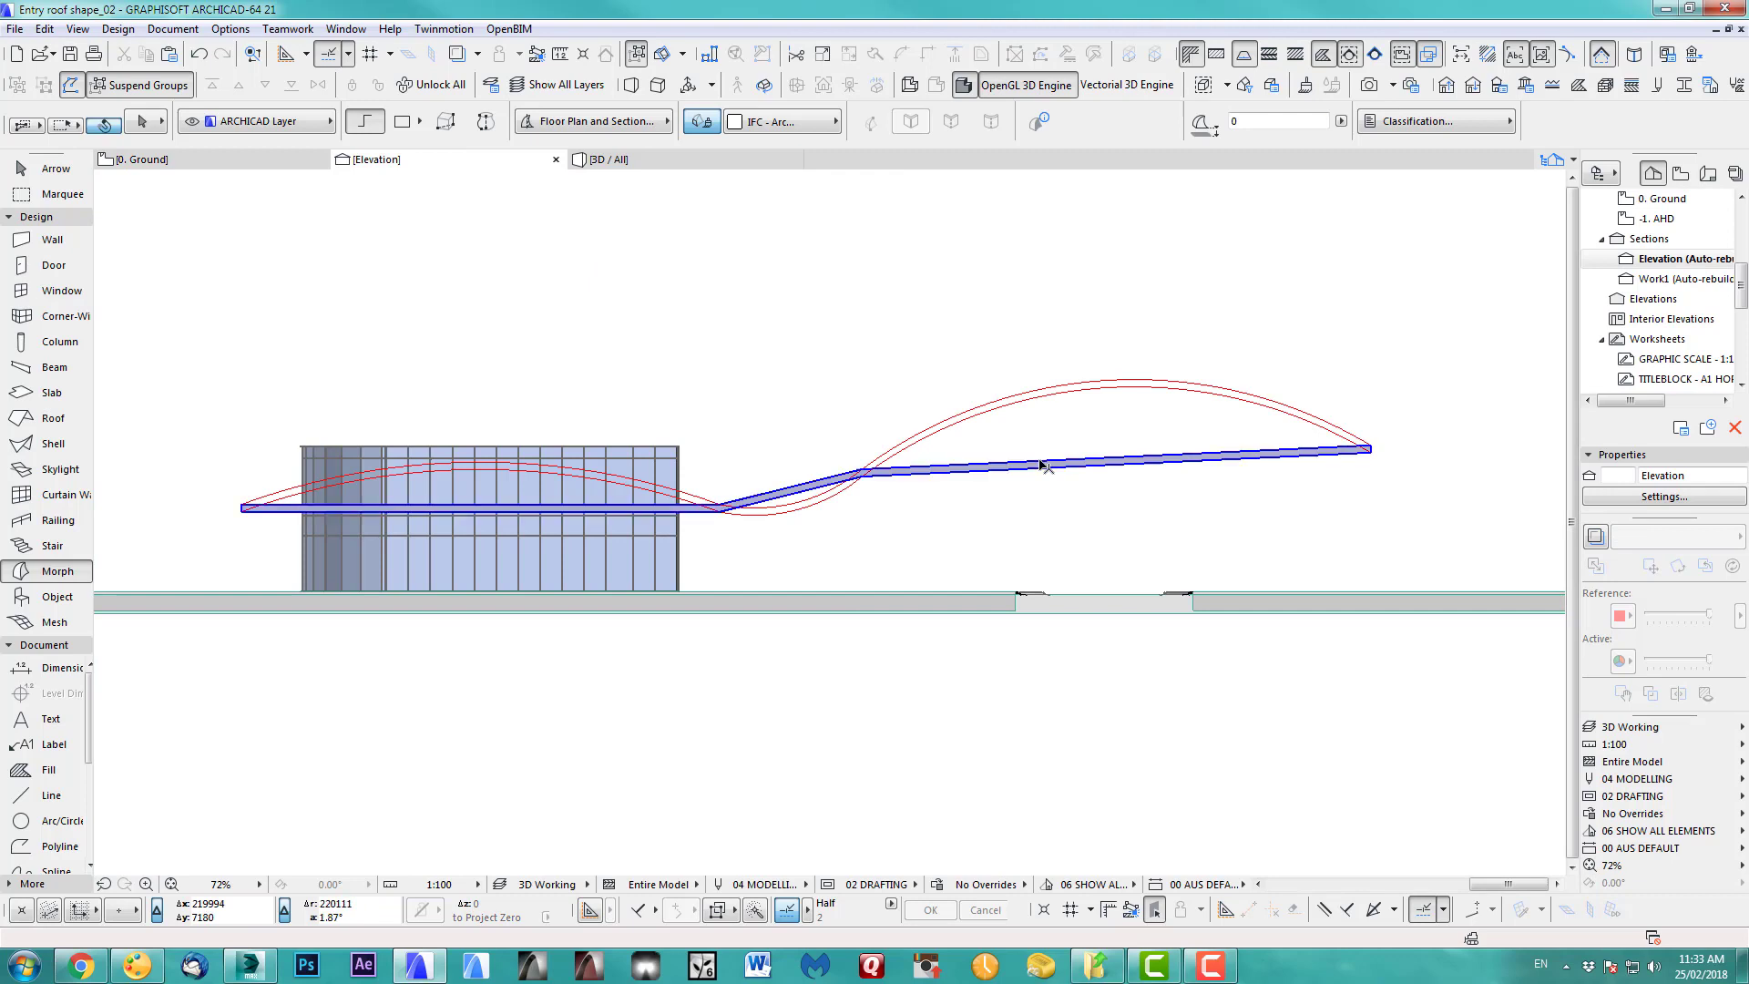
left_click(1109, 461, "shift")
scroll(1127, 447, "up", 3)
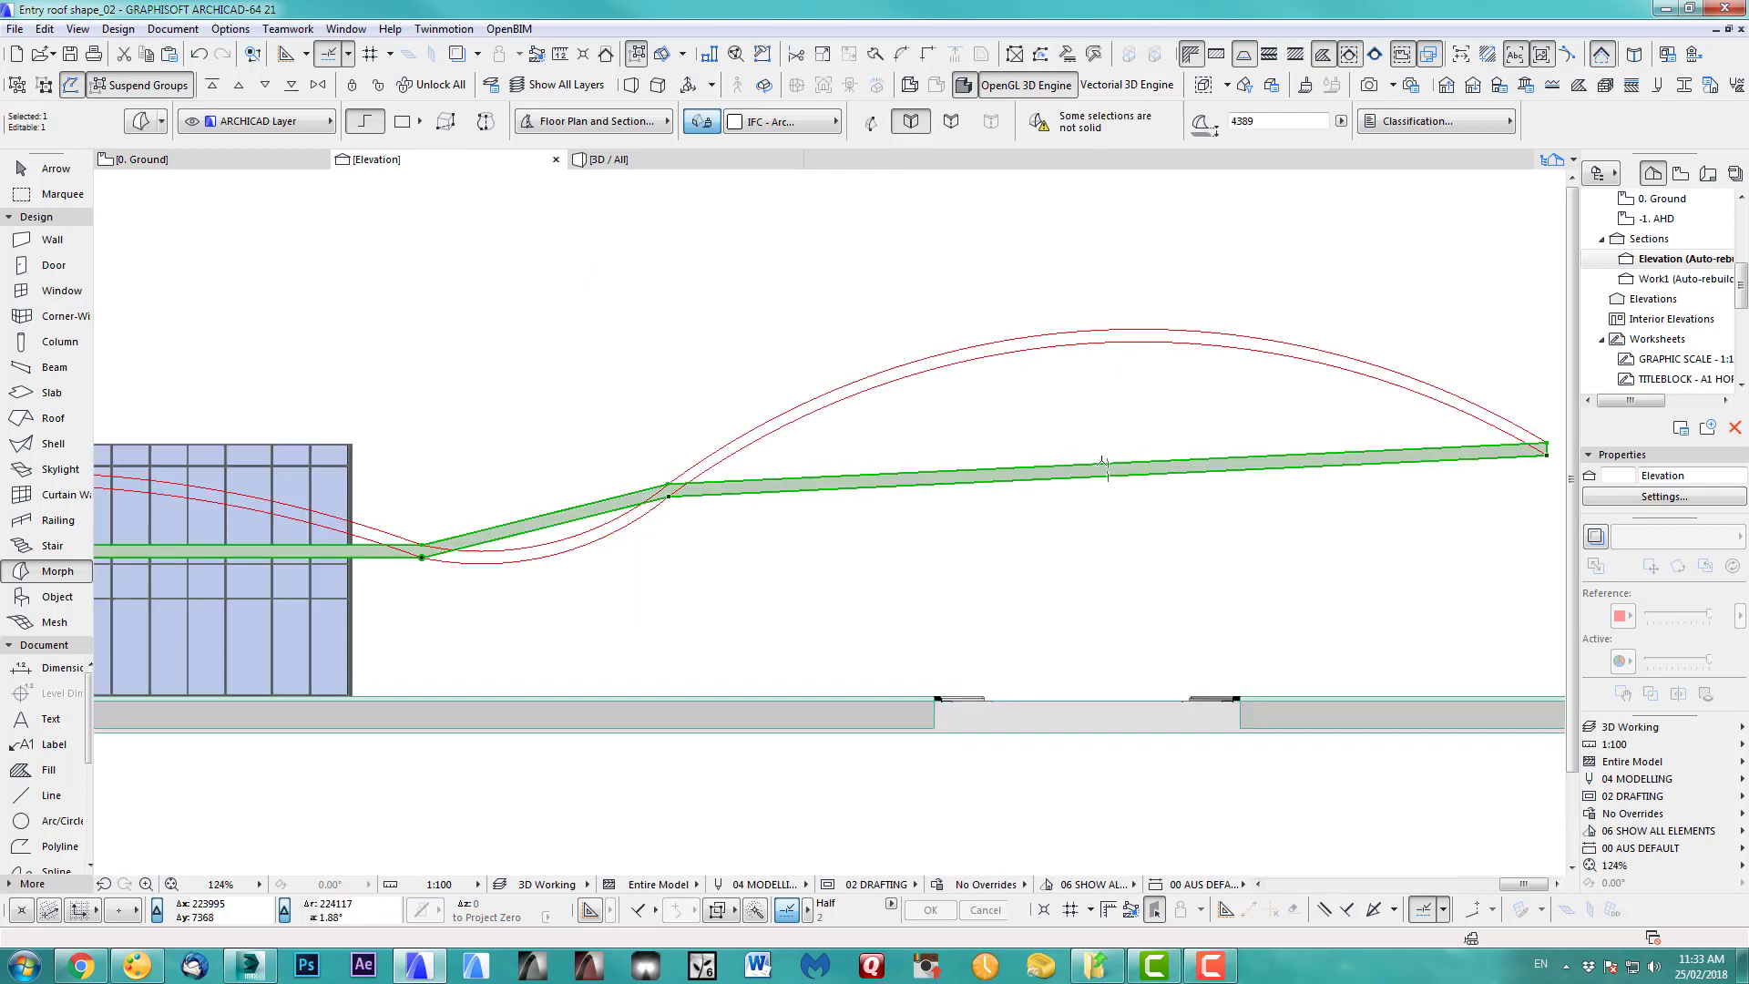
left_click(1102, 465)
left_click(1205, 551)
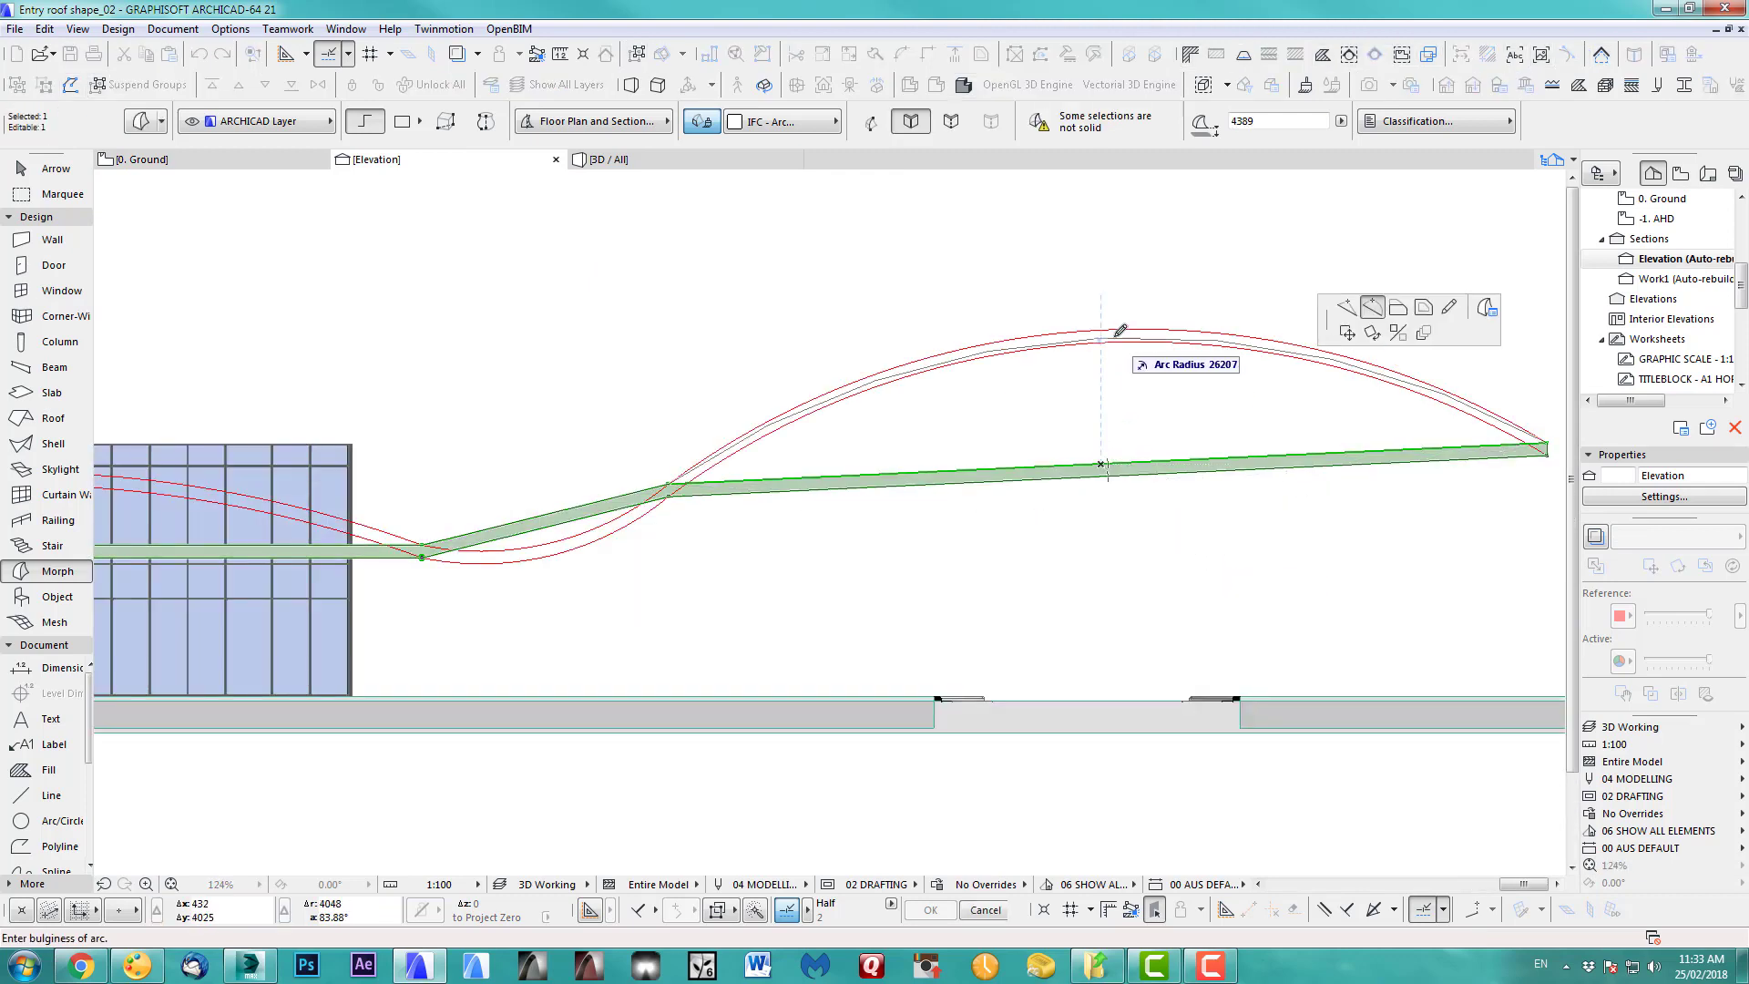
left_click(1122, 321)
left_click(1132, 475)
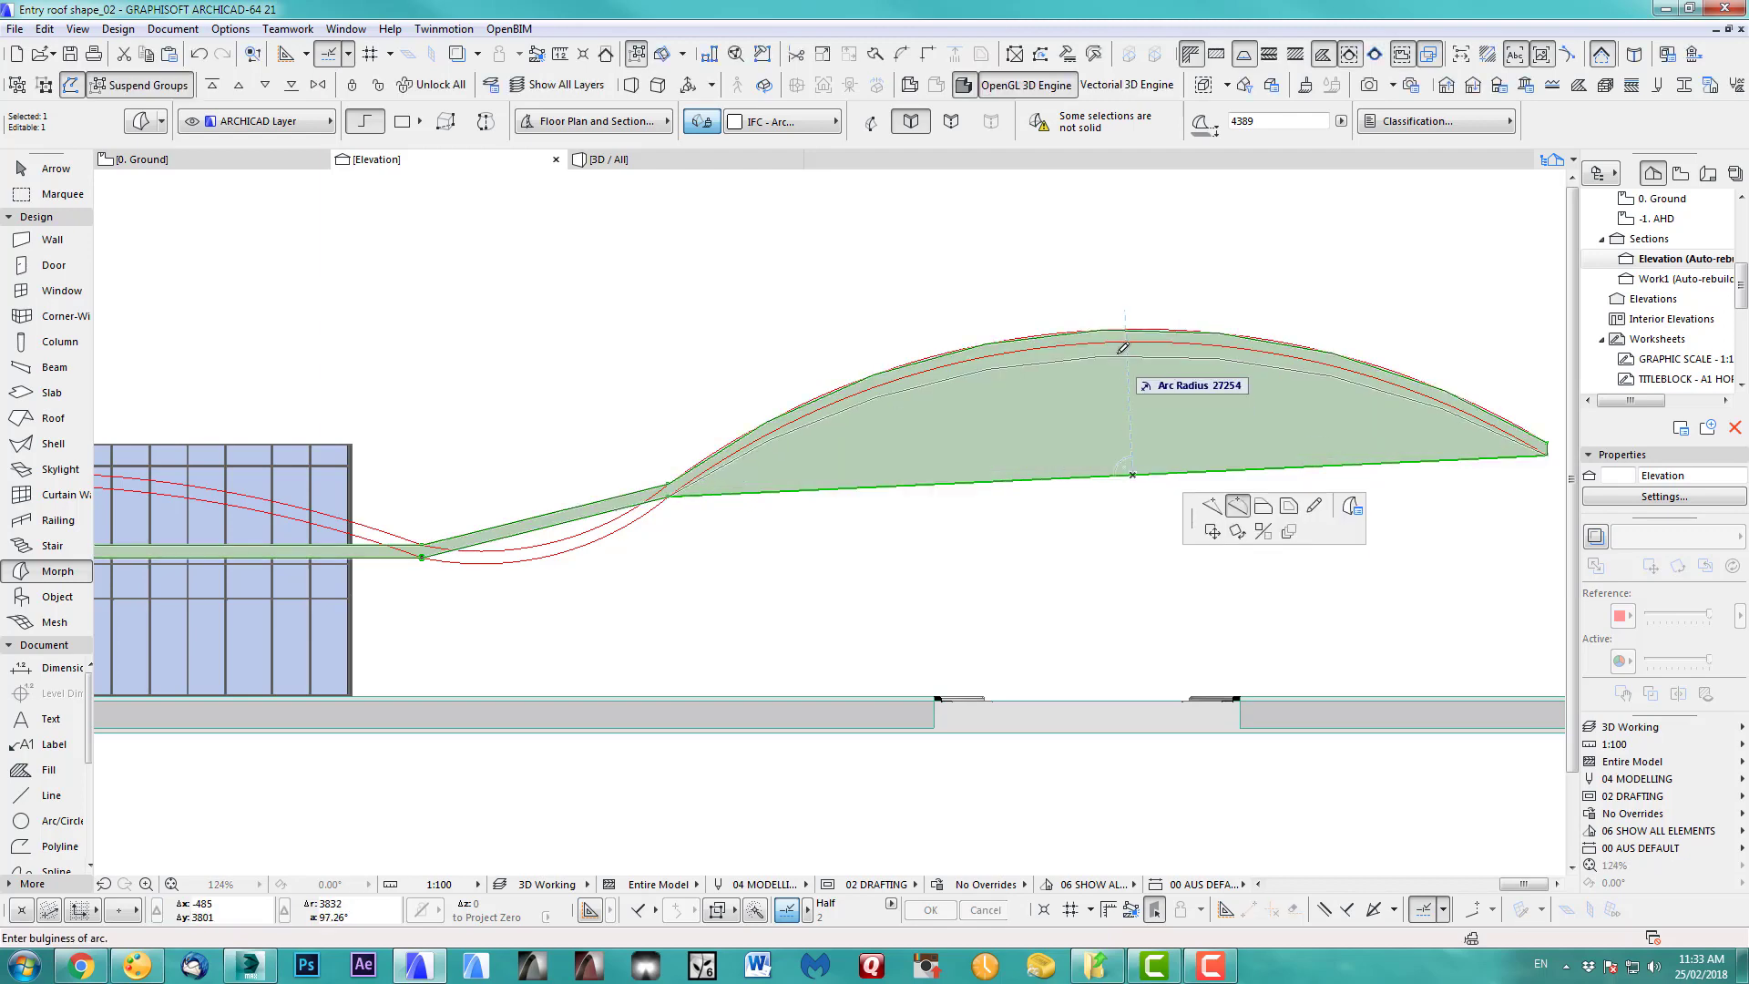
left_click(1235, 507)
left_click(1117, 343)
- Curve the lower and upper edges of the morph's short middle segment down to follow the dip in the wave lines
middle_click_drag(1234, 410, 1695, 336)
left_click(1022, 450)
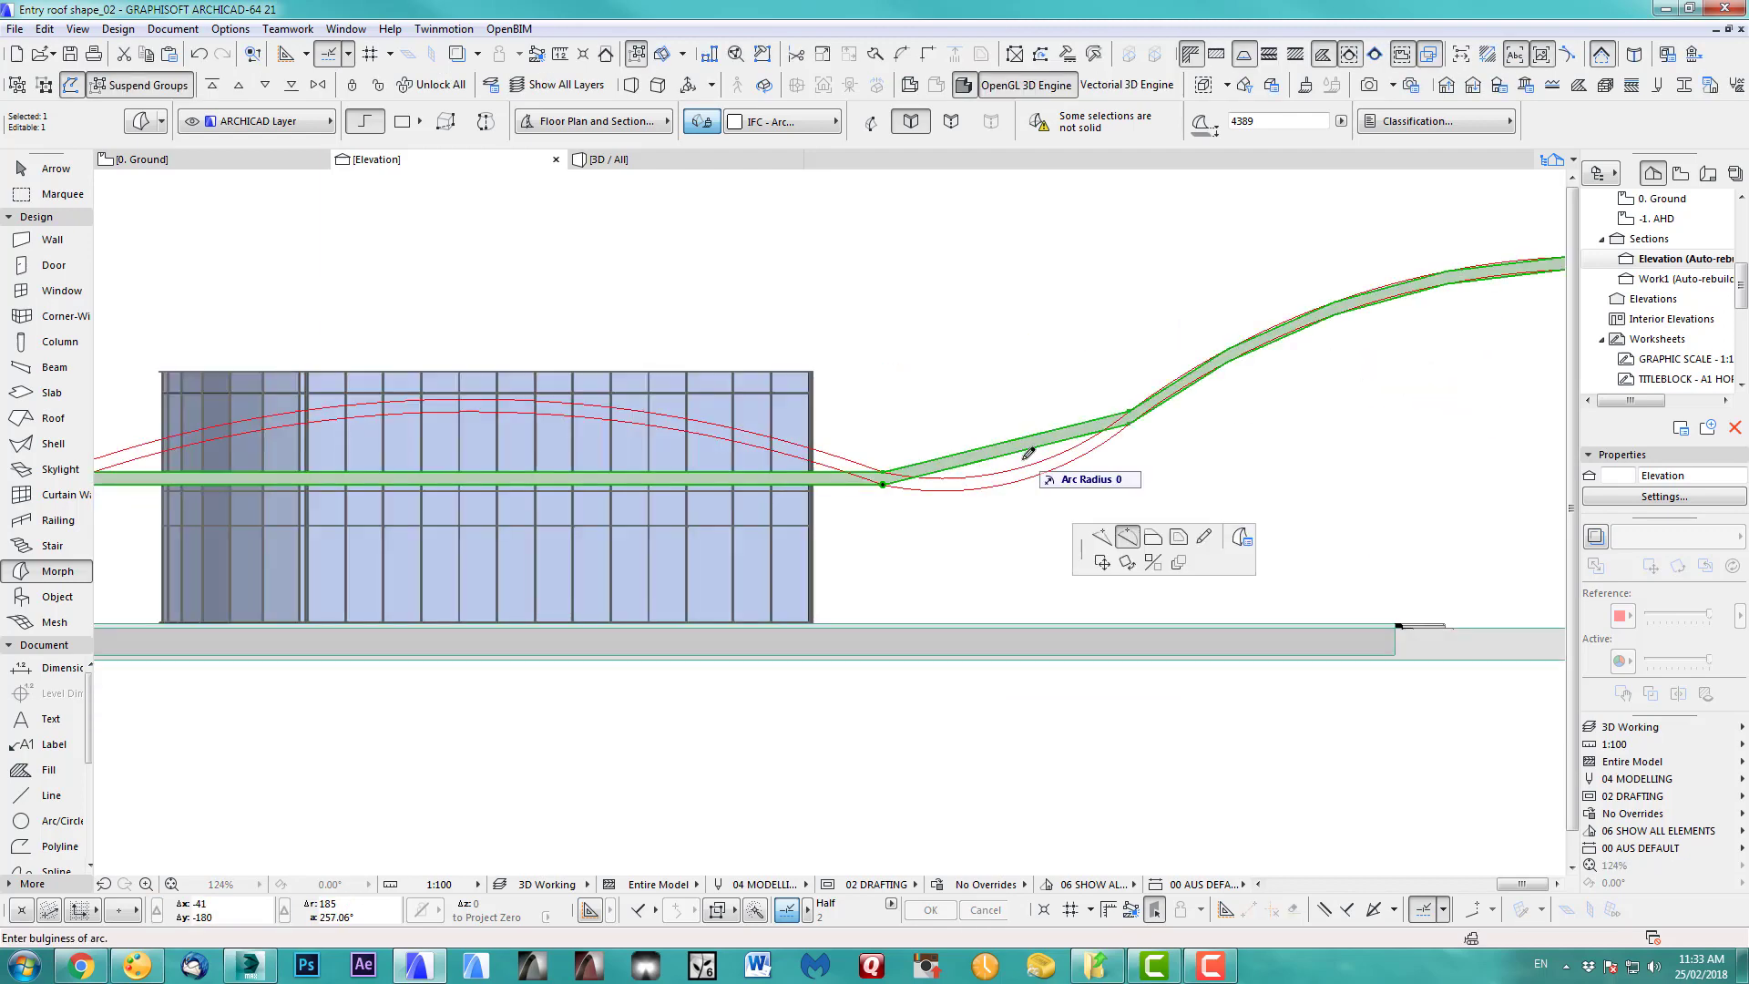
left_click(1024, 476)
left_click(1009, 441)
left_click(1113, 532)
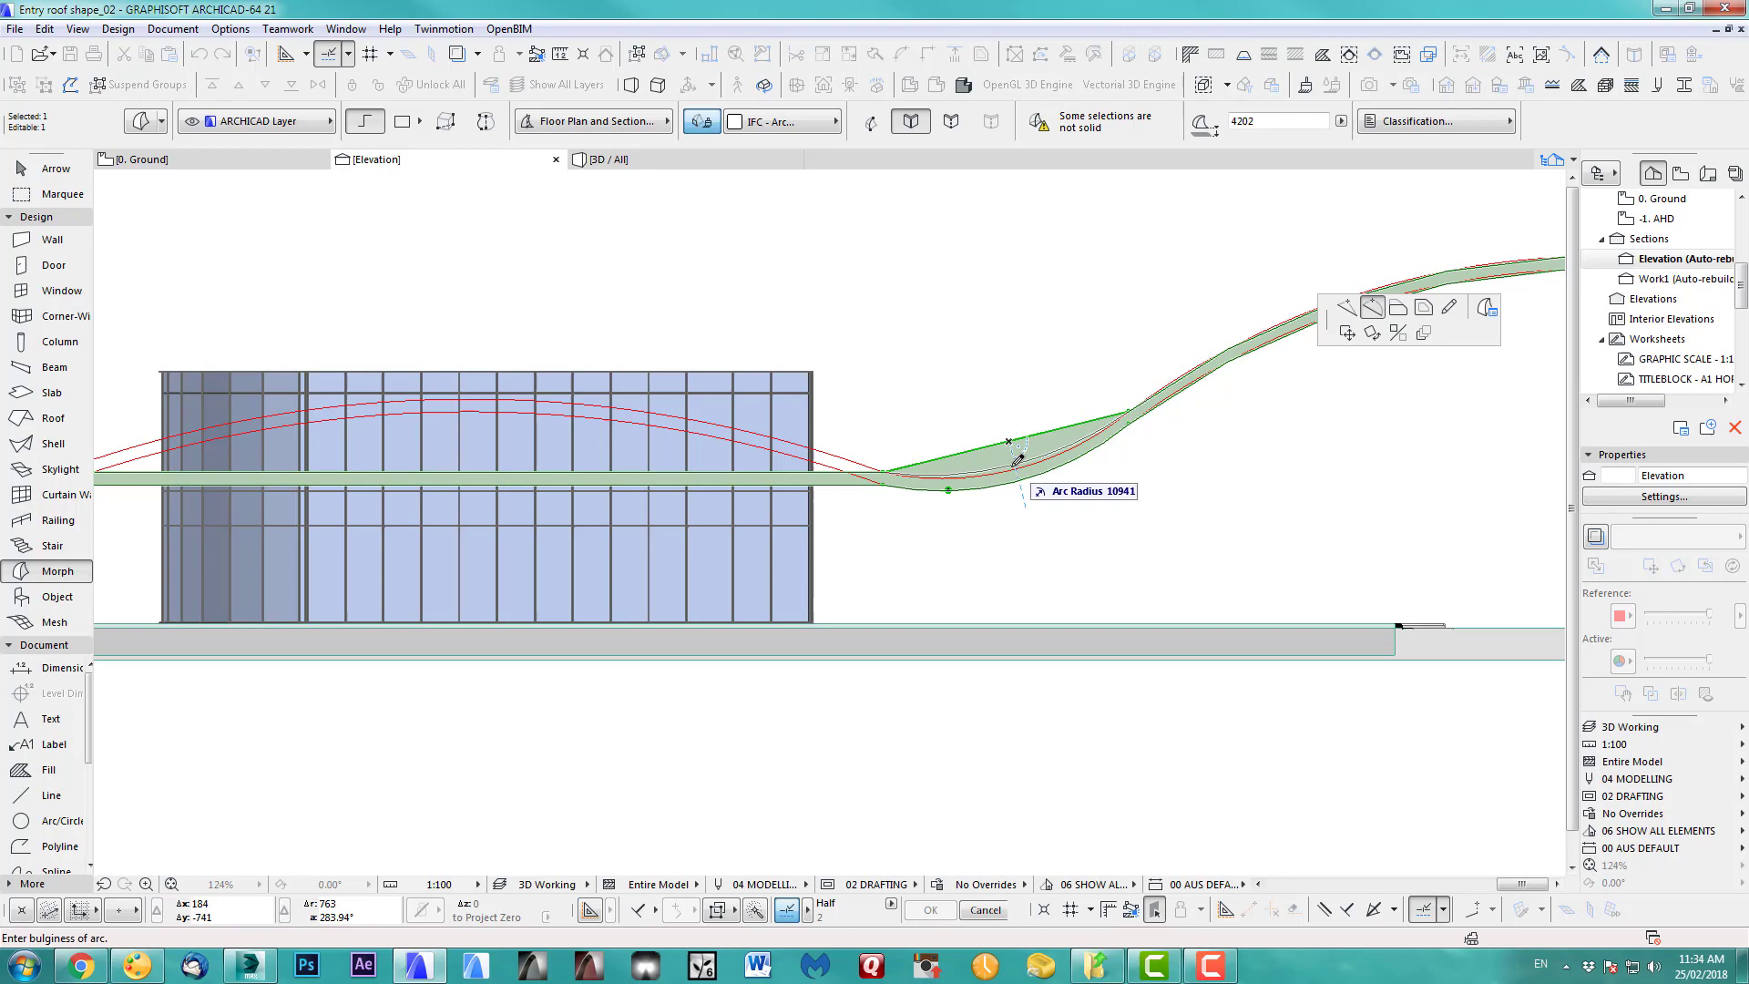
left_click(1009, 467)
- Curve the upper and lower edges of the morph segment across the building to match the red arcs
left_click(705, 470)
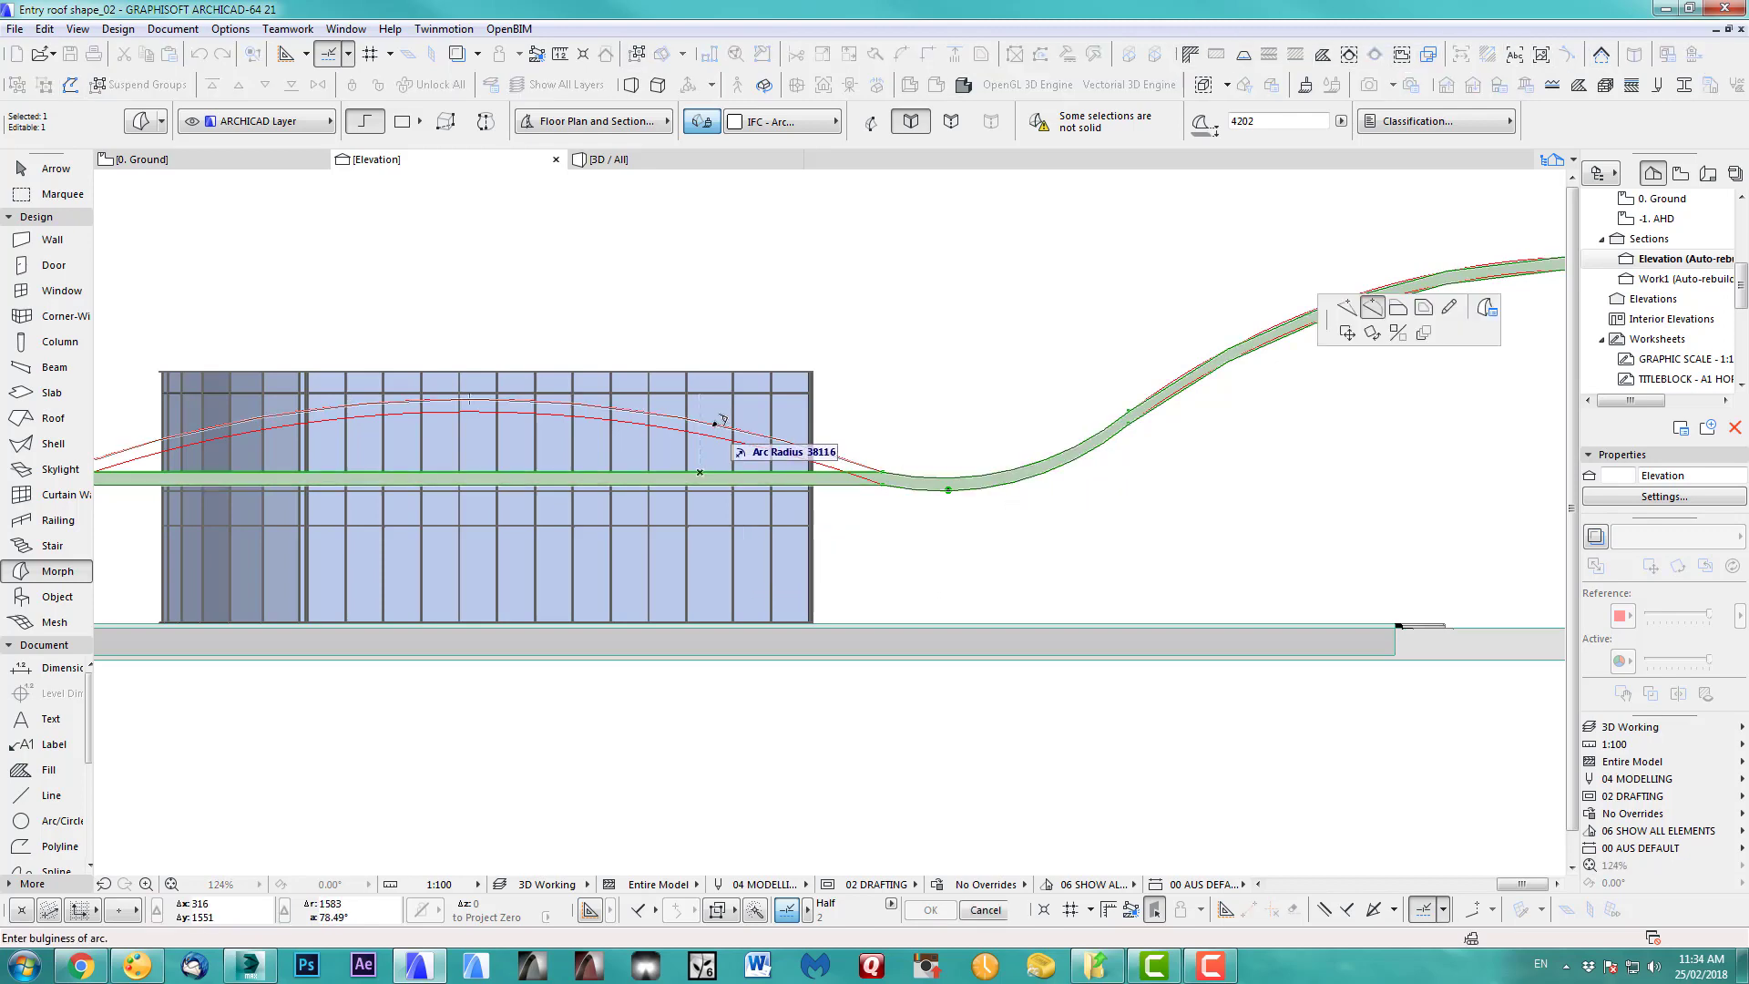
left_click(708, 422)
left_click(706, 485)
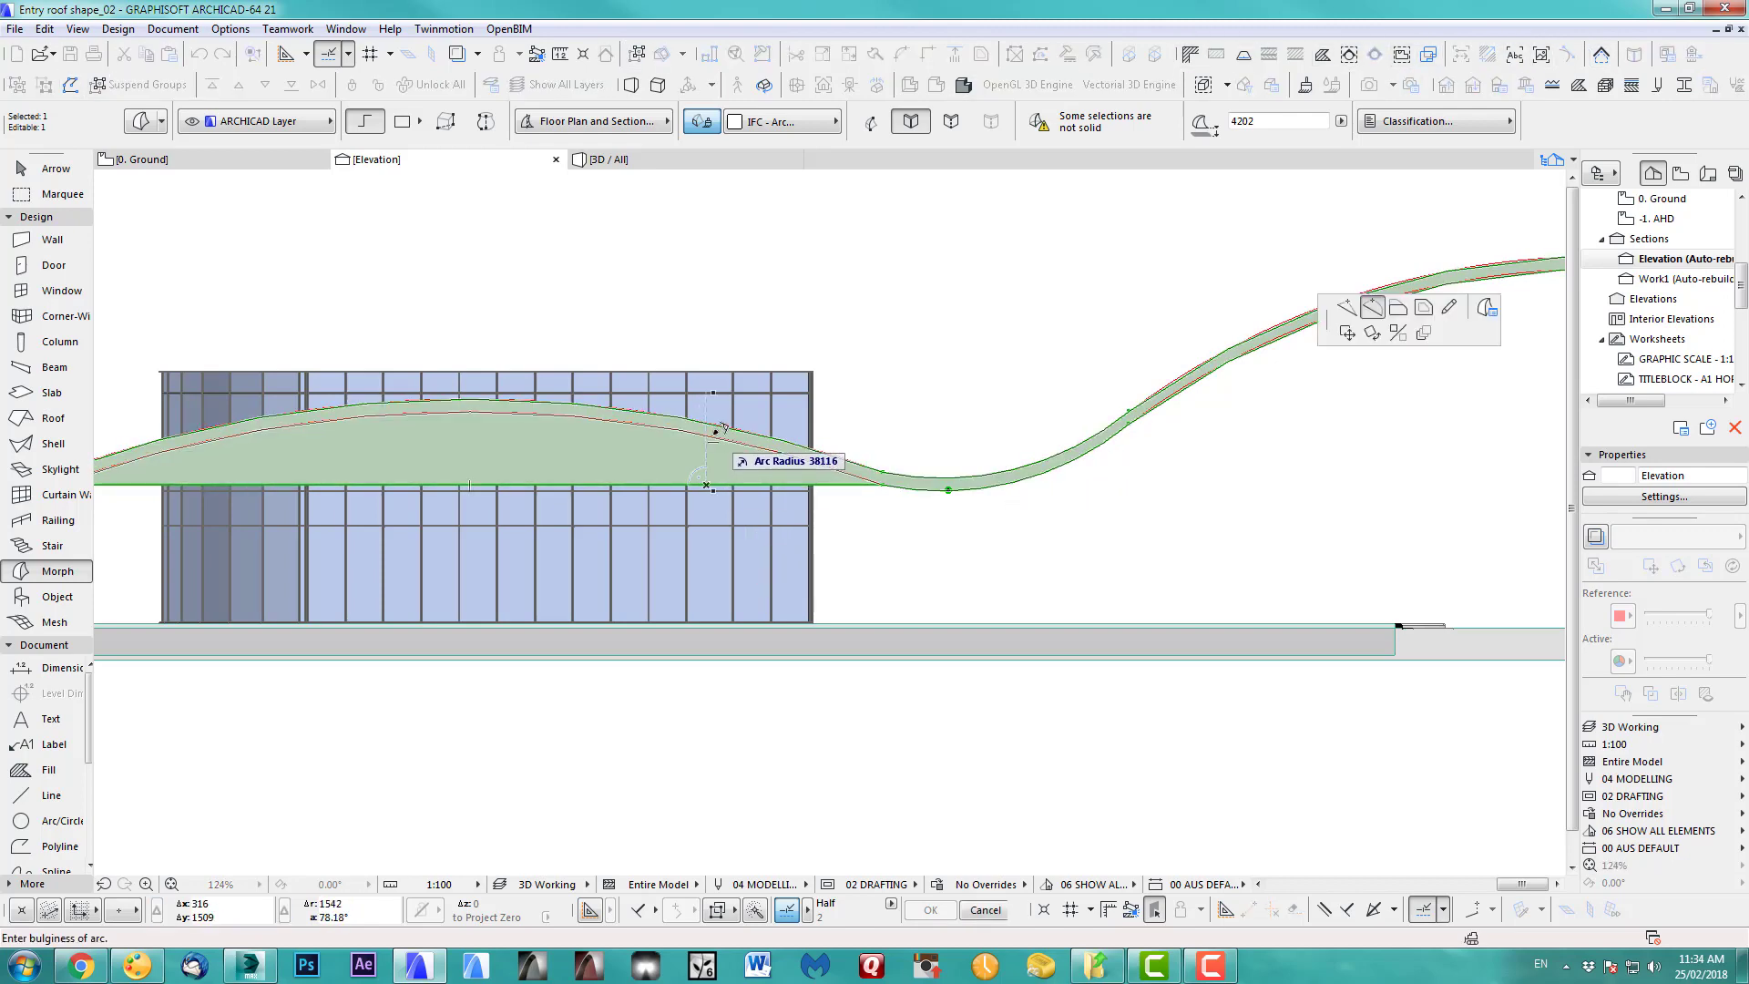
left_click(722, 426)
key("Escape")
- In the 3D view, extrude the curved morph face perpendicularly by about 23330 to form a wave-shaped roof
key("F3")
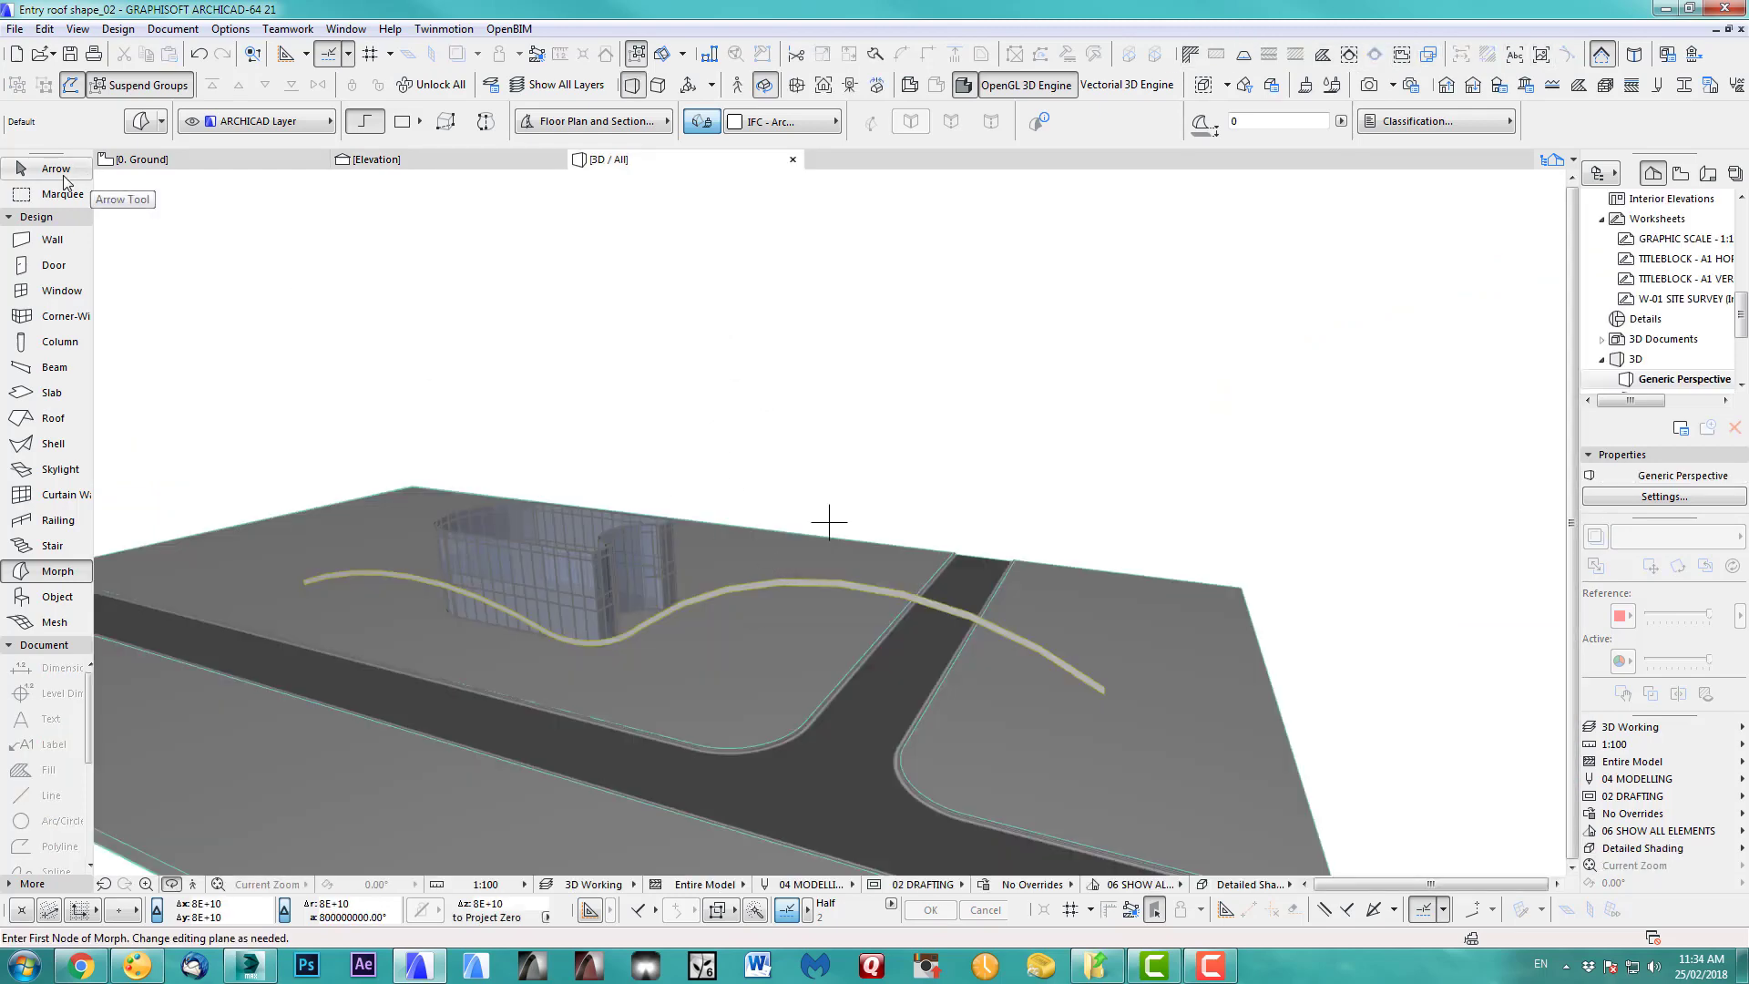
middle_click_drag(974, 651, 932, 566)
scroll(932, 566, "up", 3)
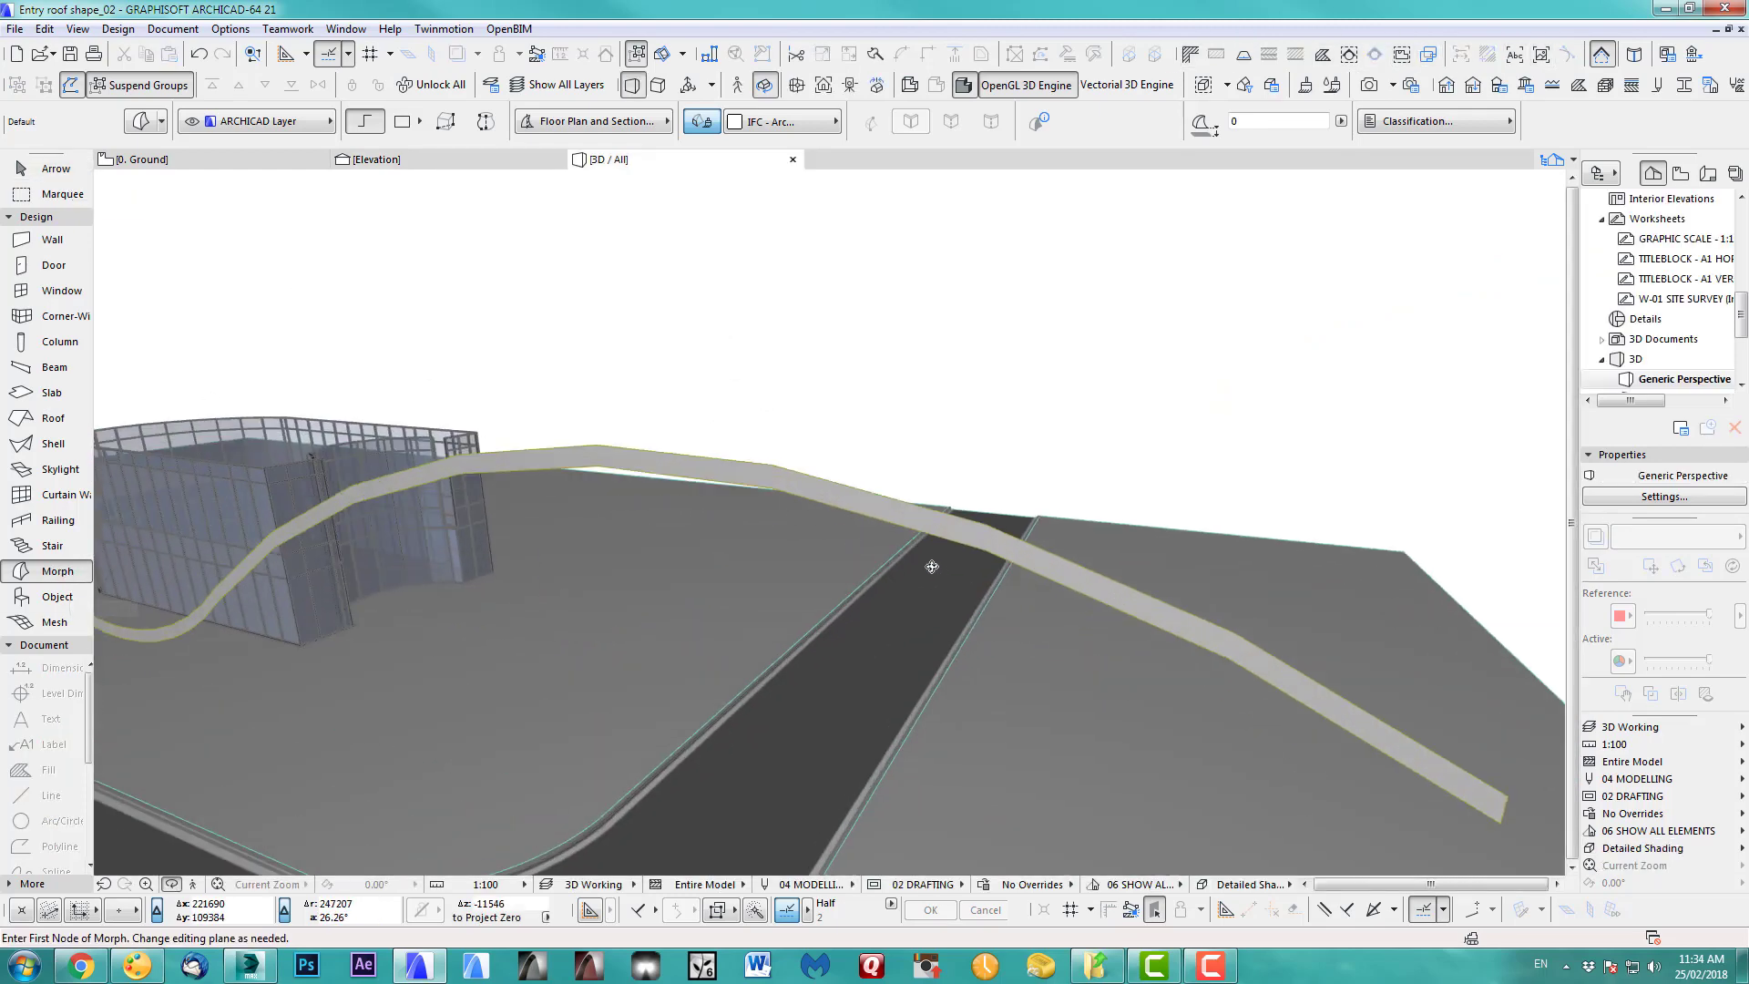
left_click(981, 534)
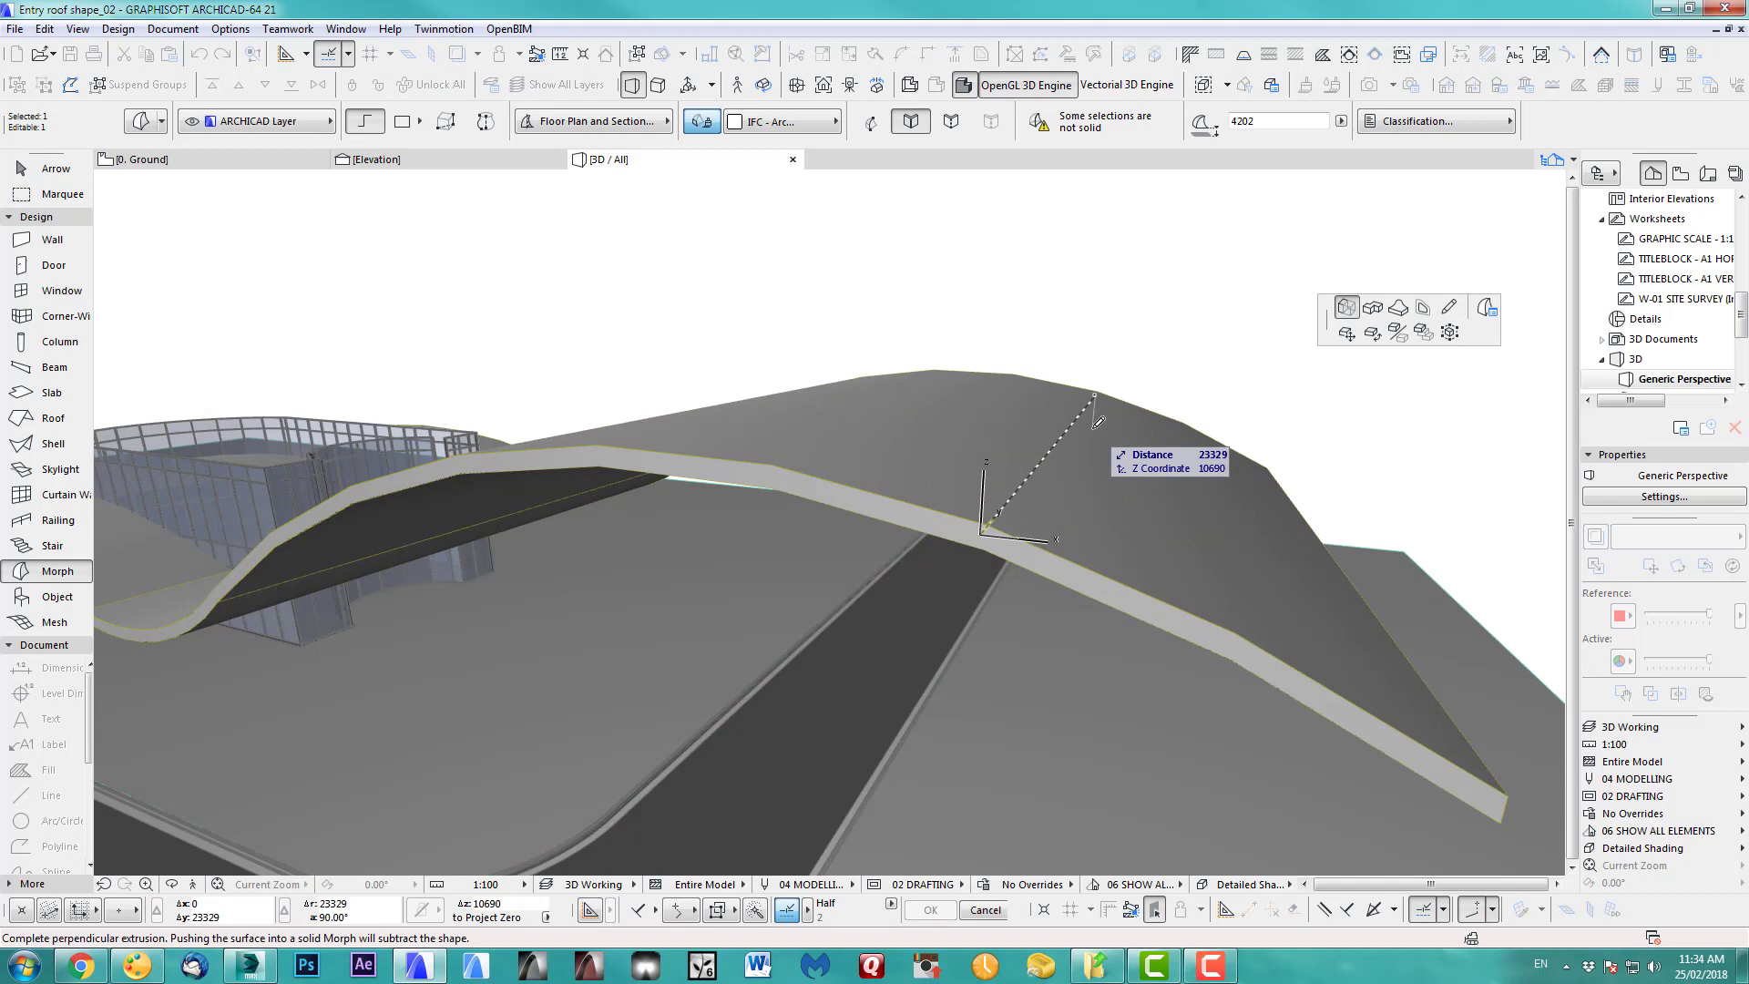
left_click(1097, 428)
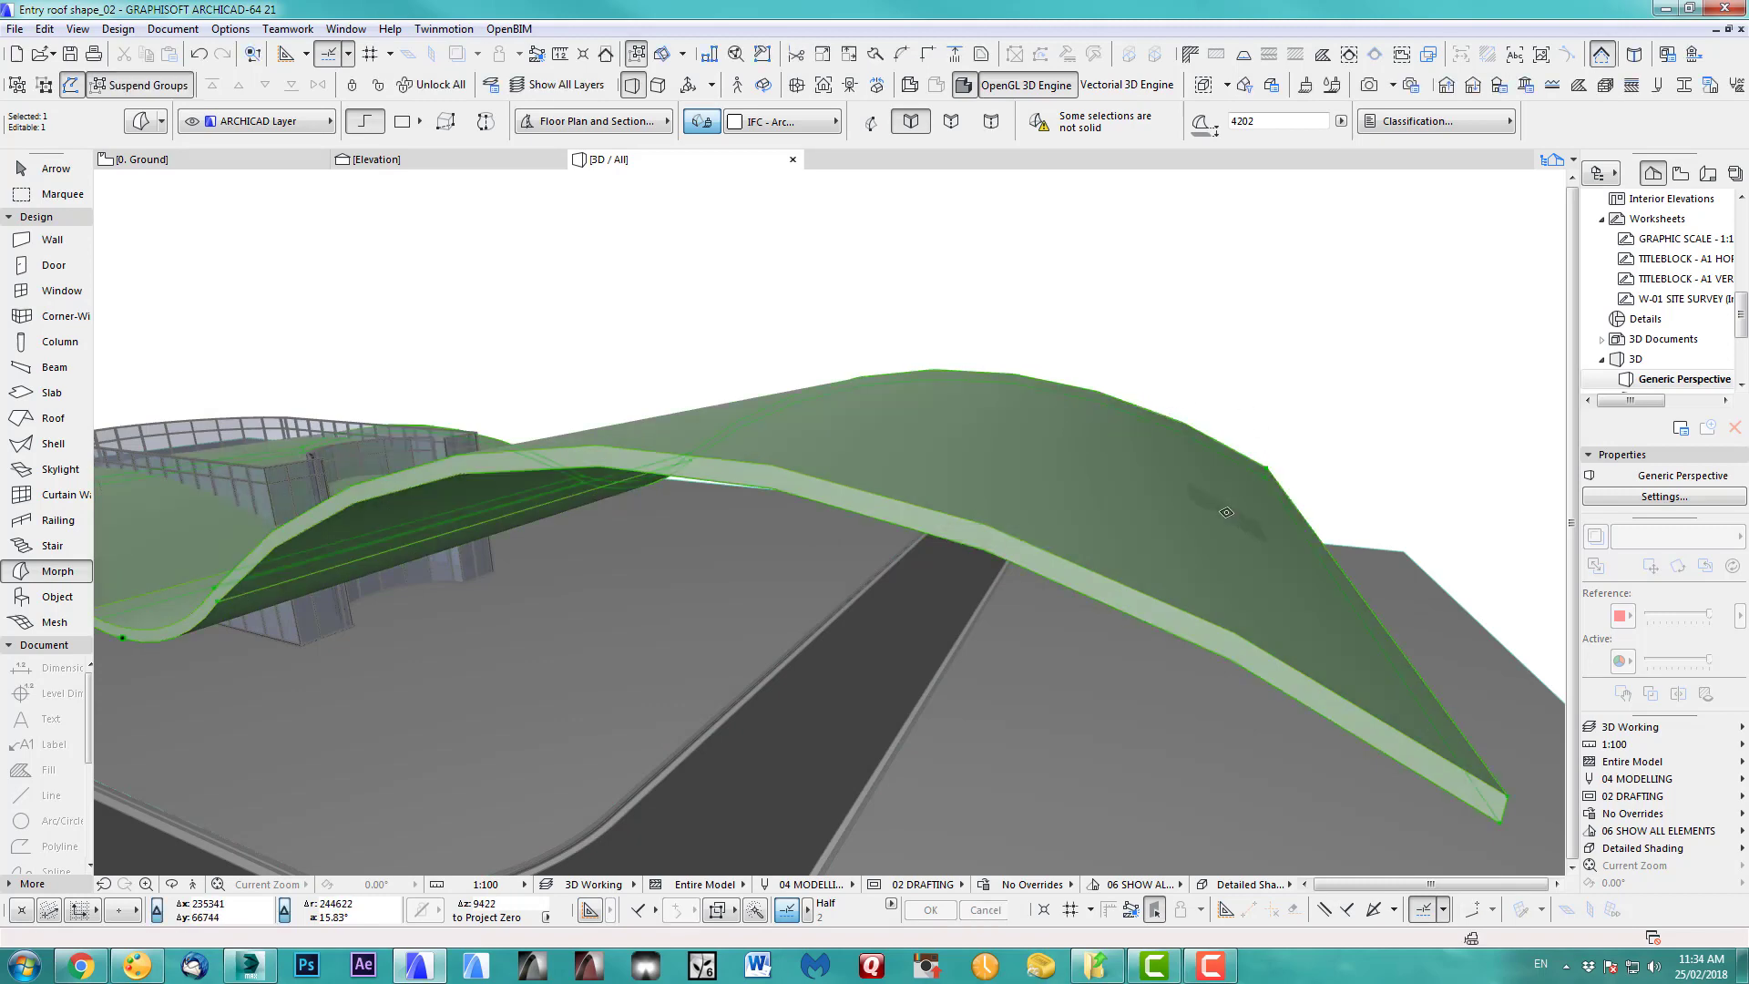
- Switch from the 3D view to the ground floor plan, framing the full outline of the roof morph
middle_click_drag(1226, 512, 1147, 556)
key("F2")
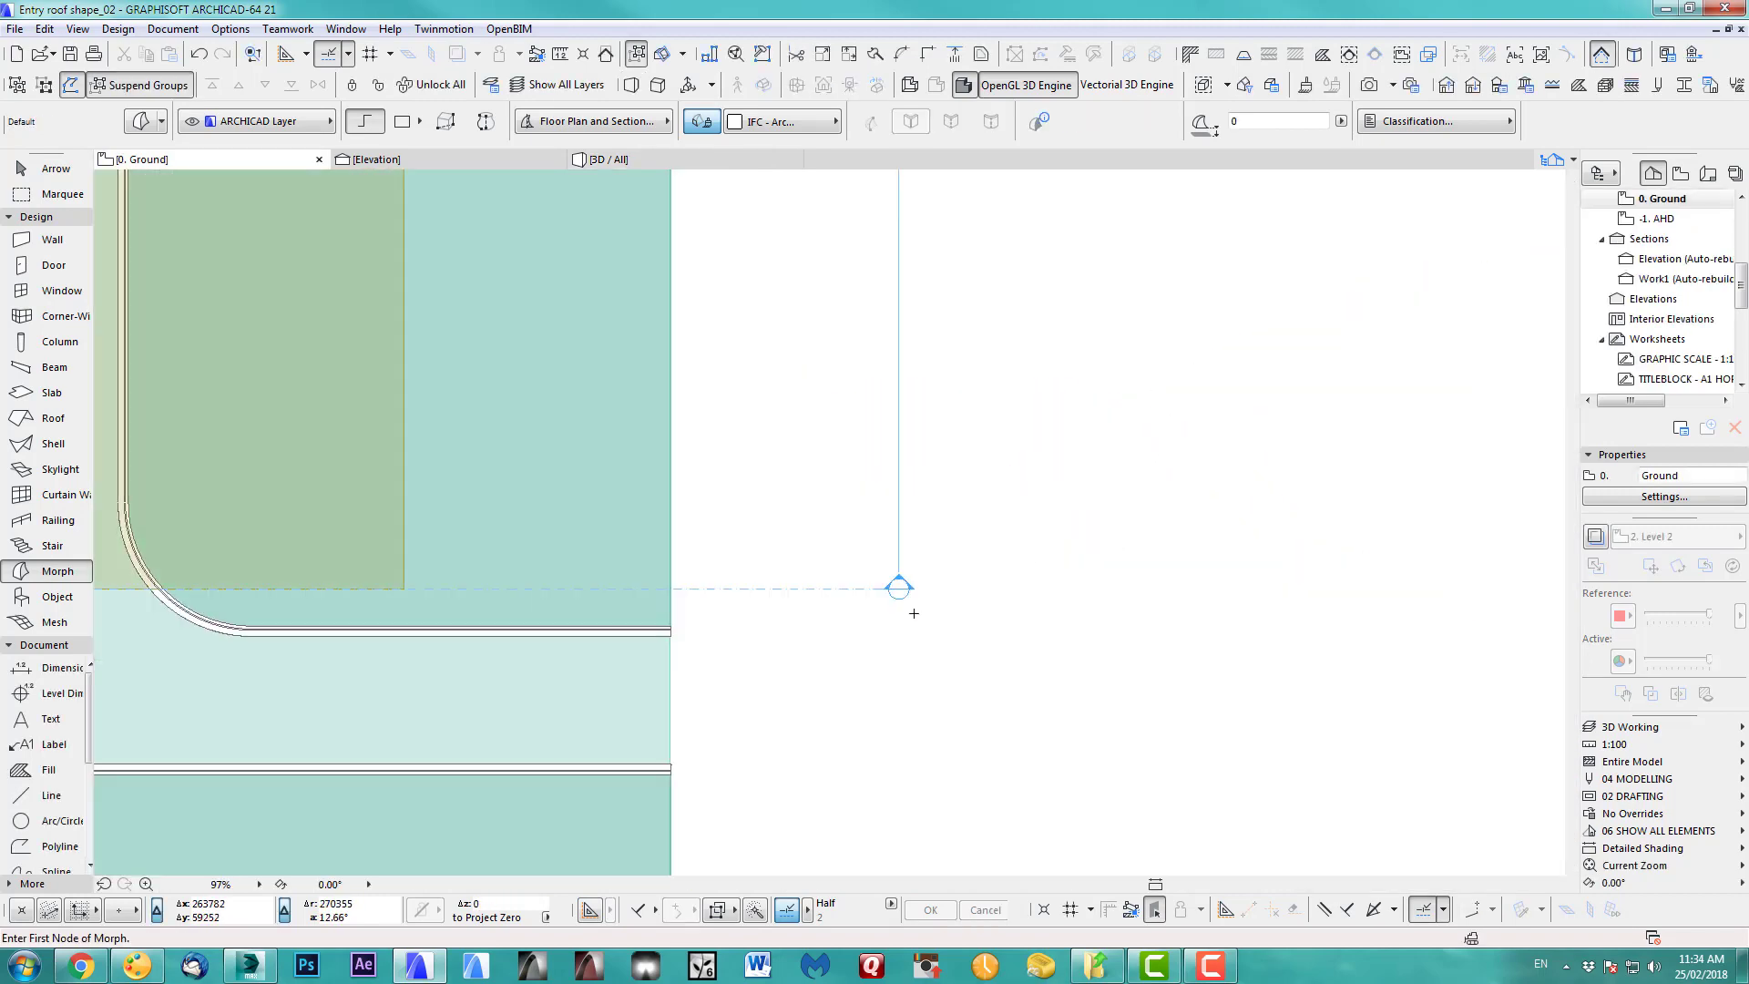
scroll(898, 585, "down", 6)
scroll(827, 625, "up", 4)
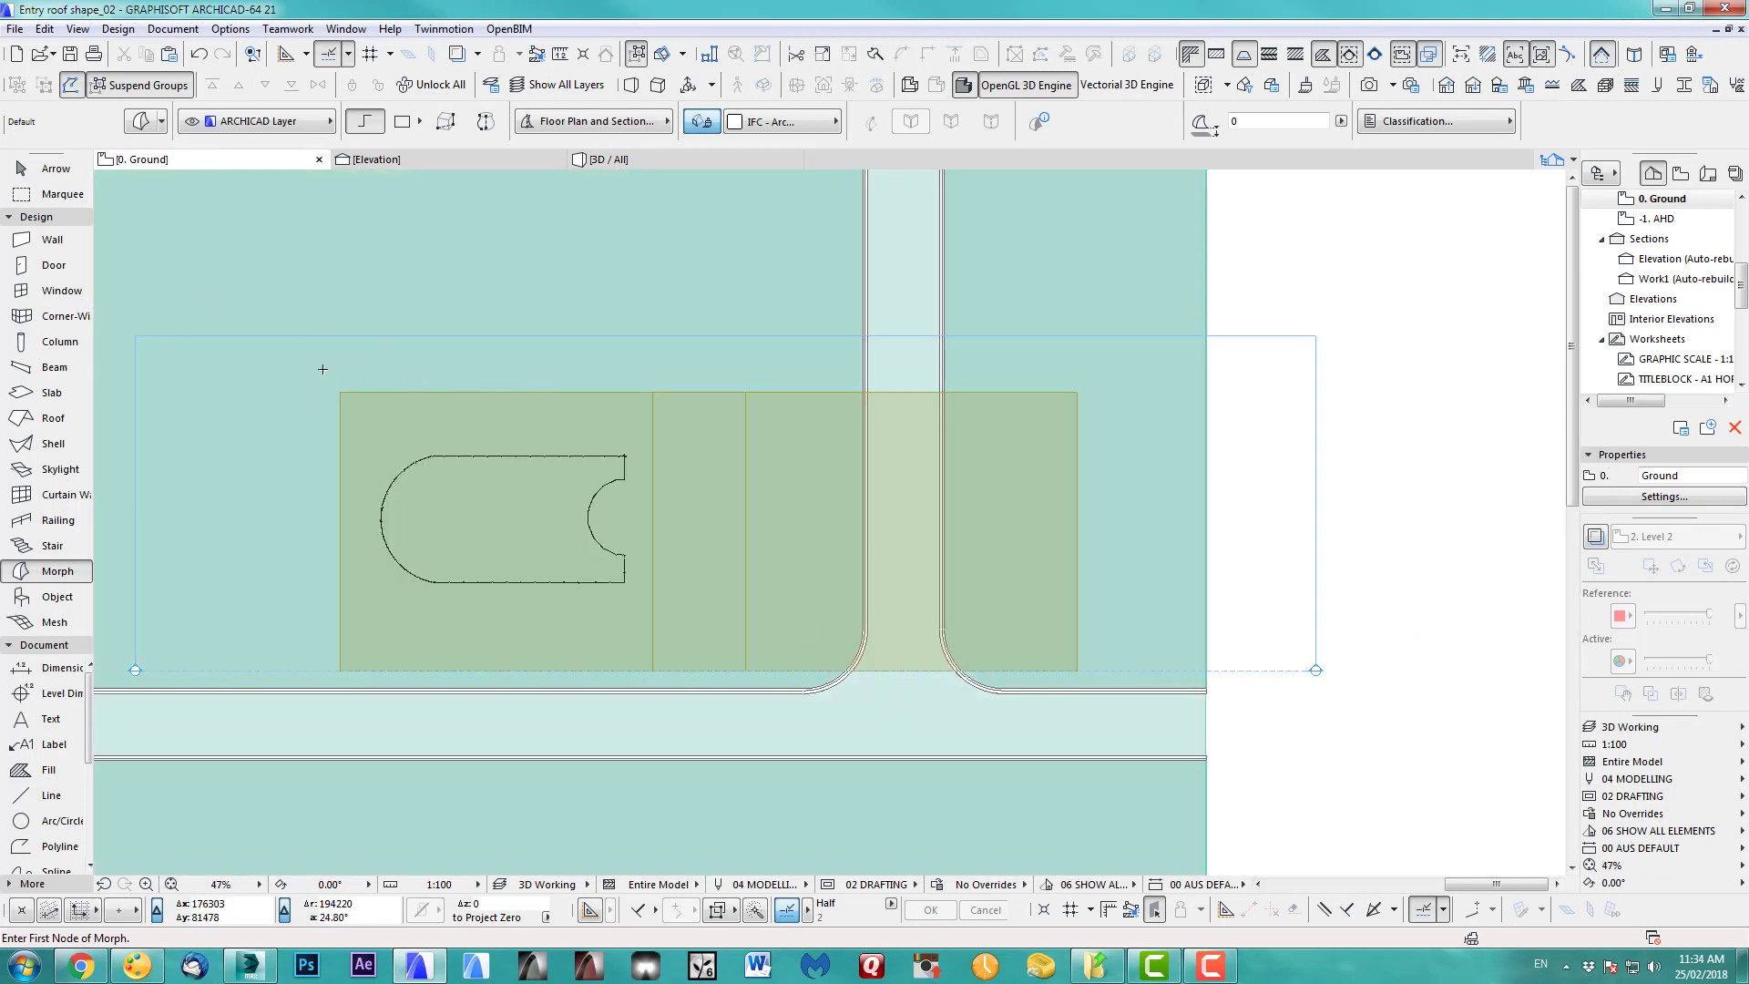
- Try to stretch the corner node of the roof morph near the building's curved end inward by about 2650
left_click(63, 172)
left_click(342, 396)
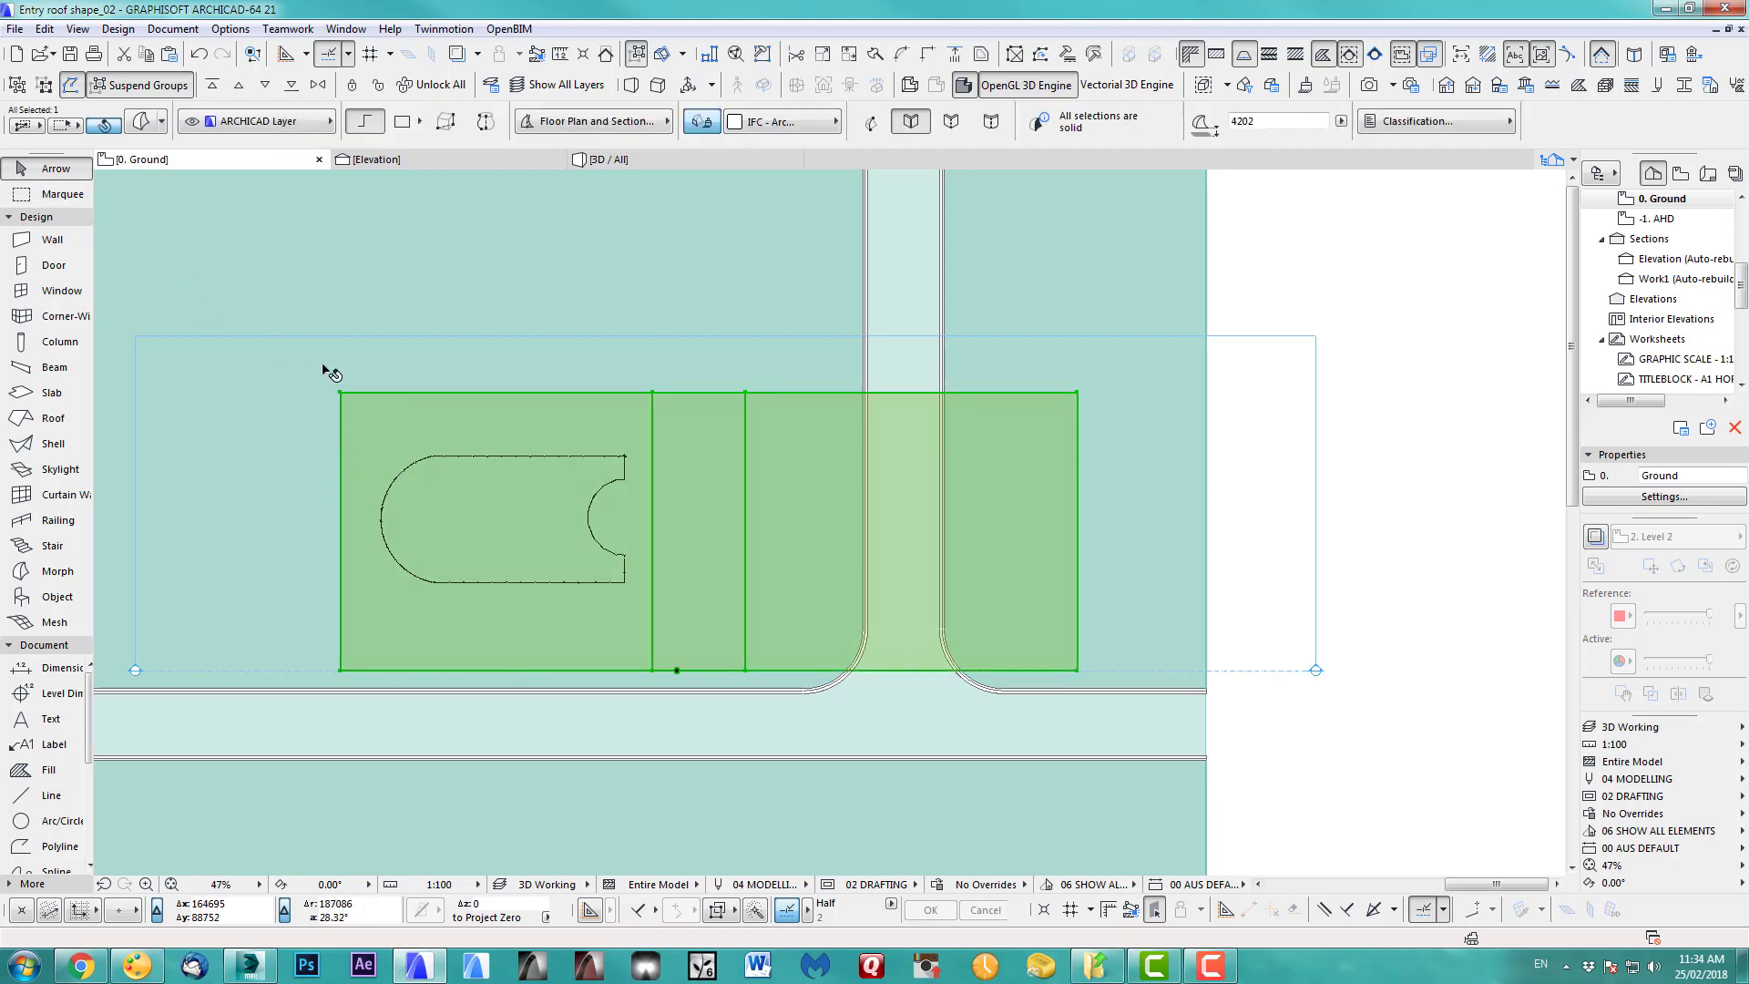
left_click(342, 396)
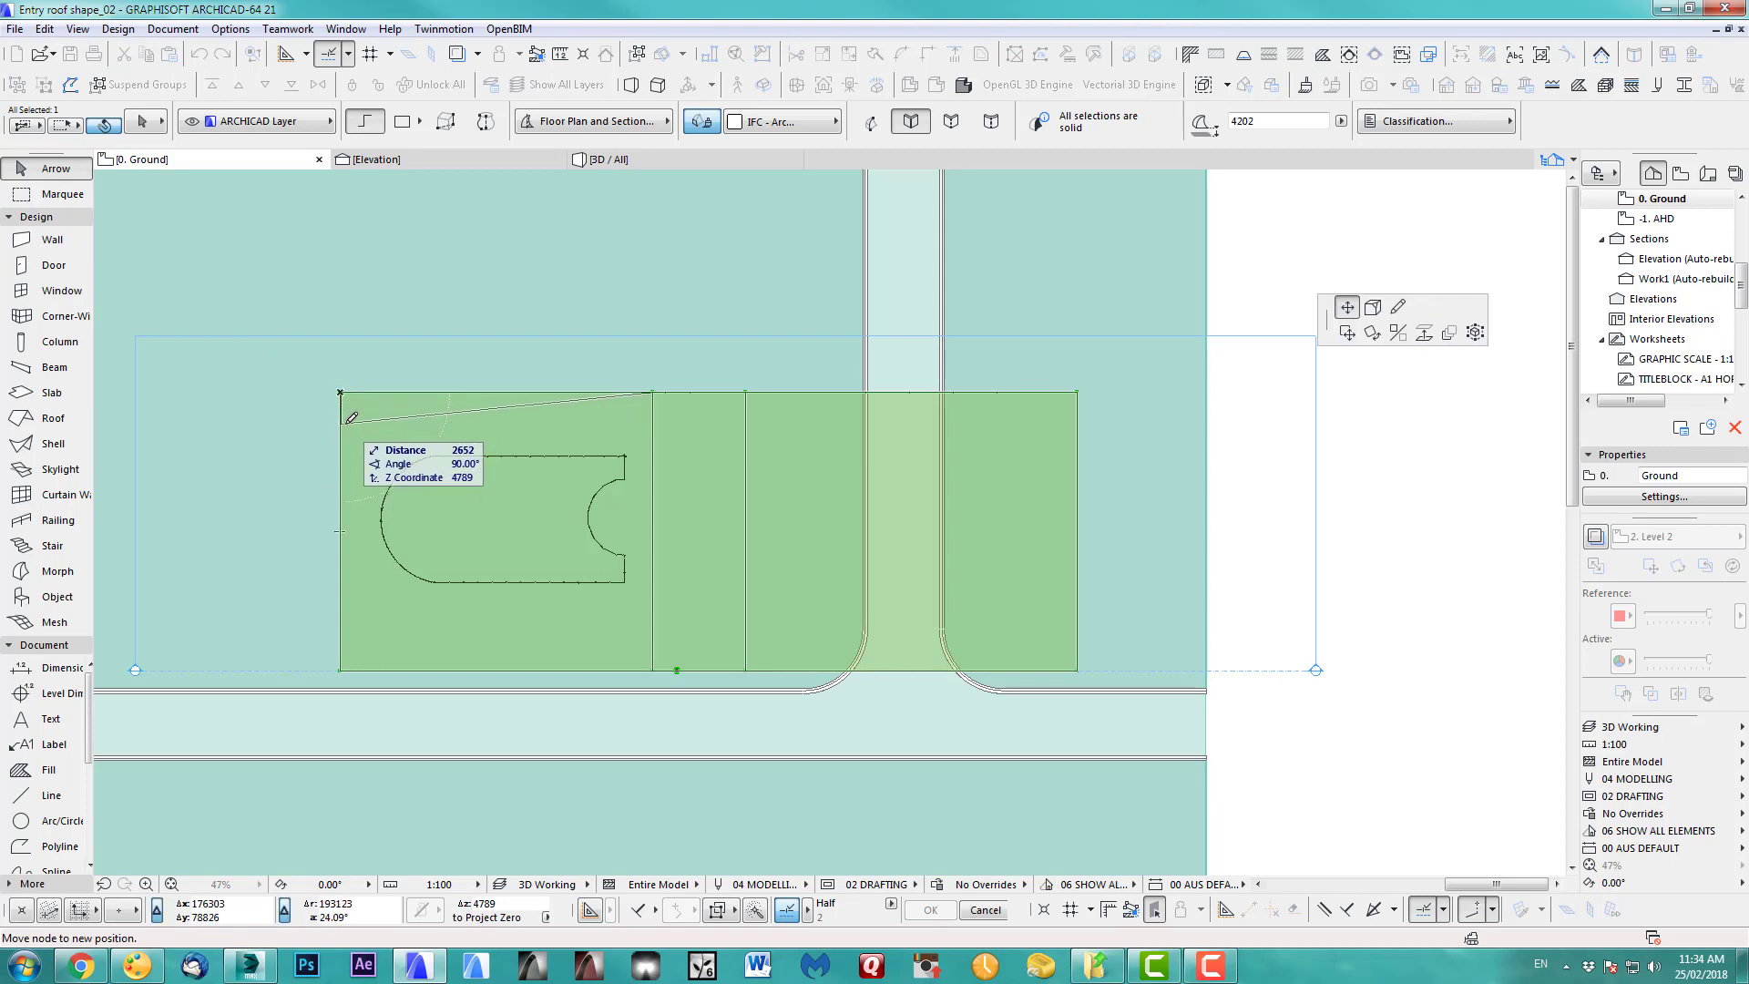
left_click(341, 424)
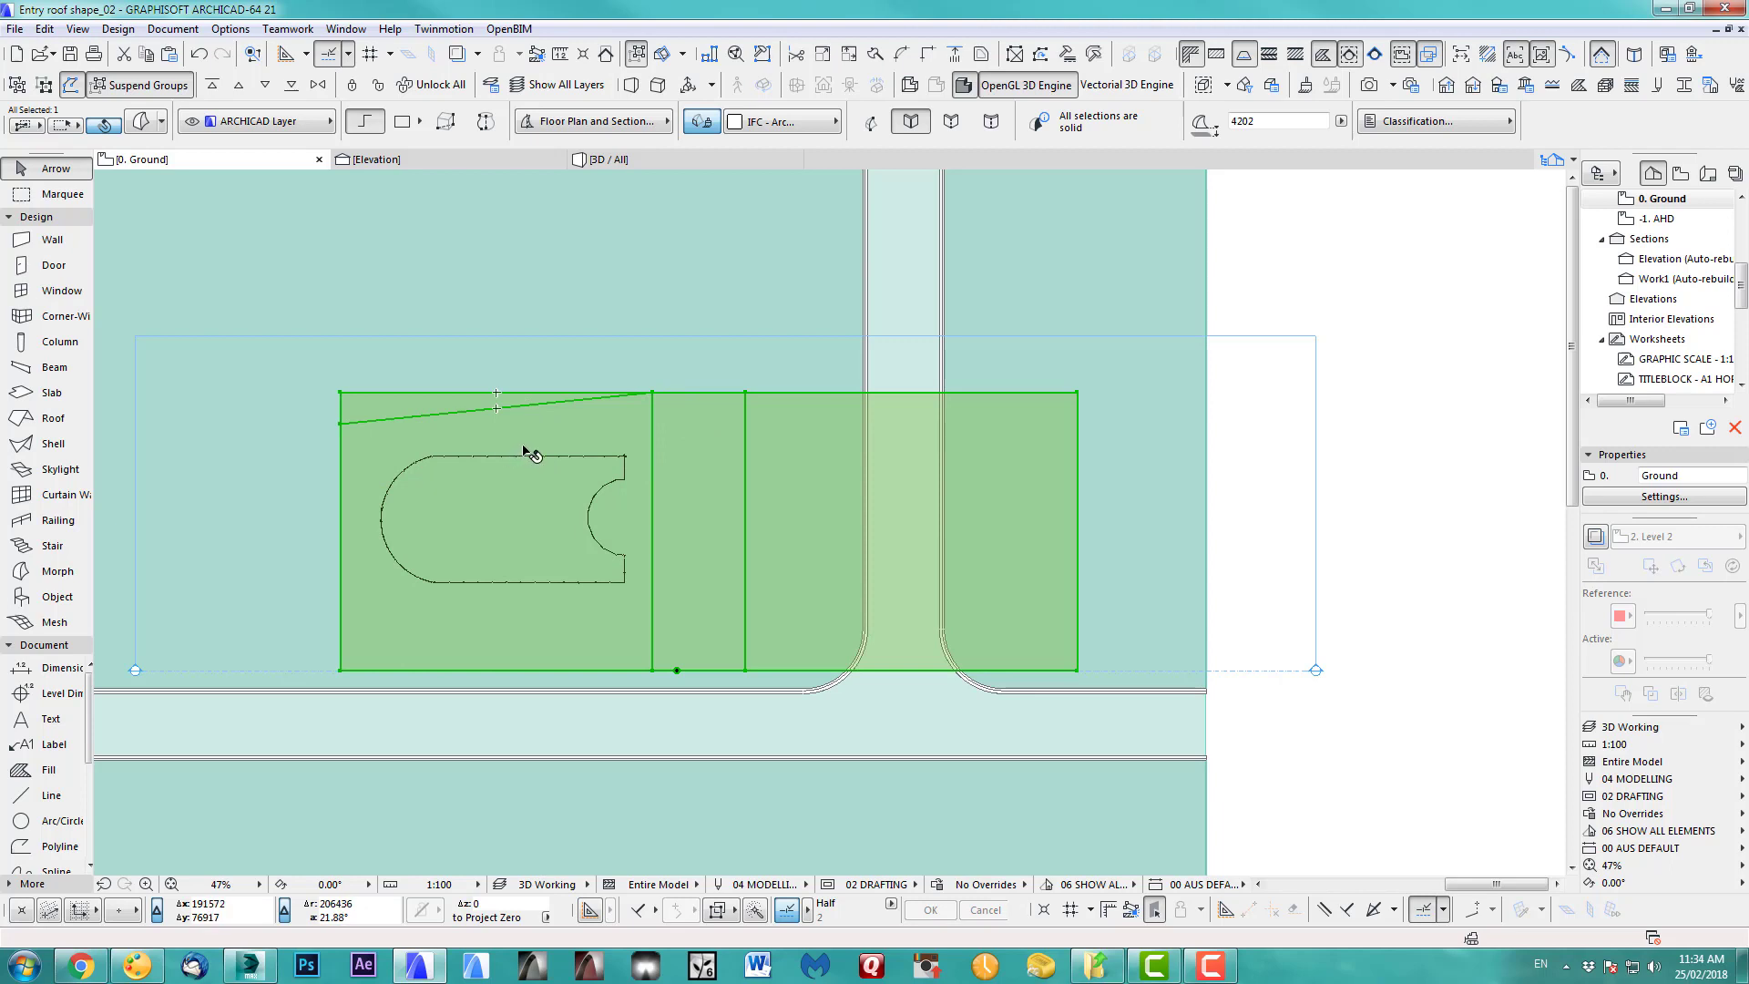
key("ctrl+z")
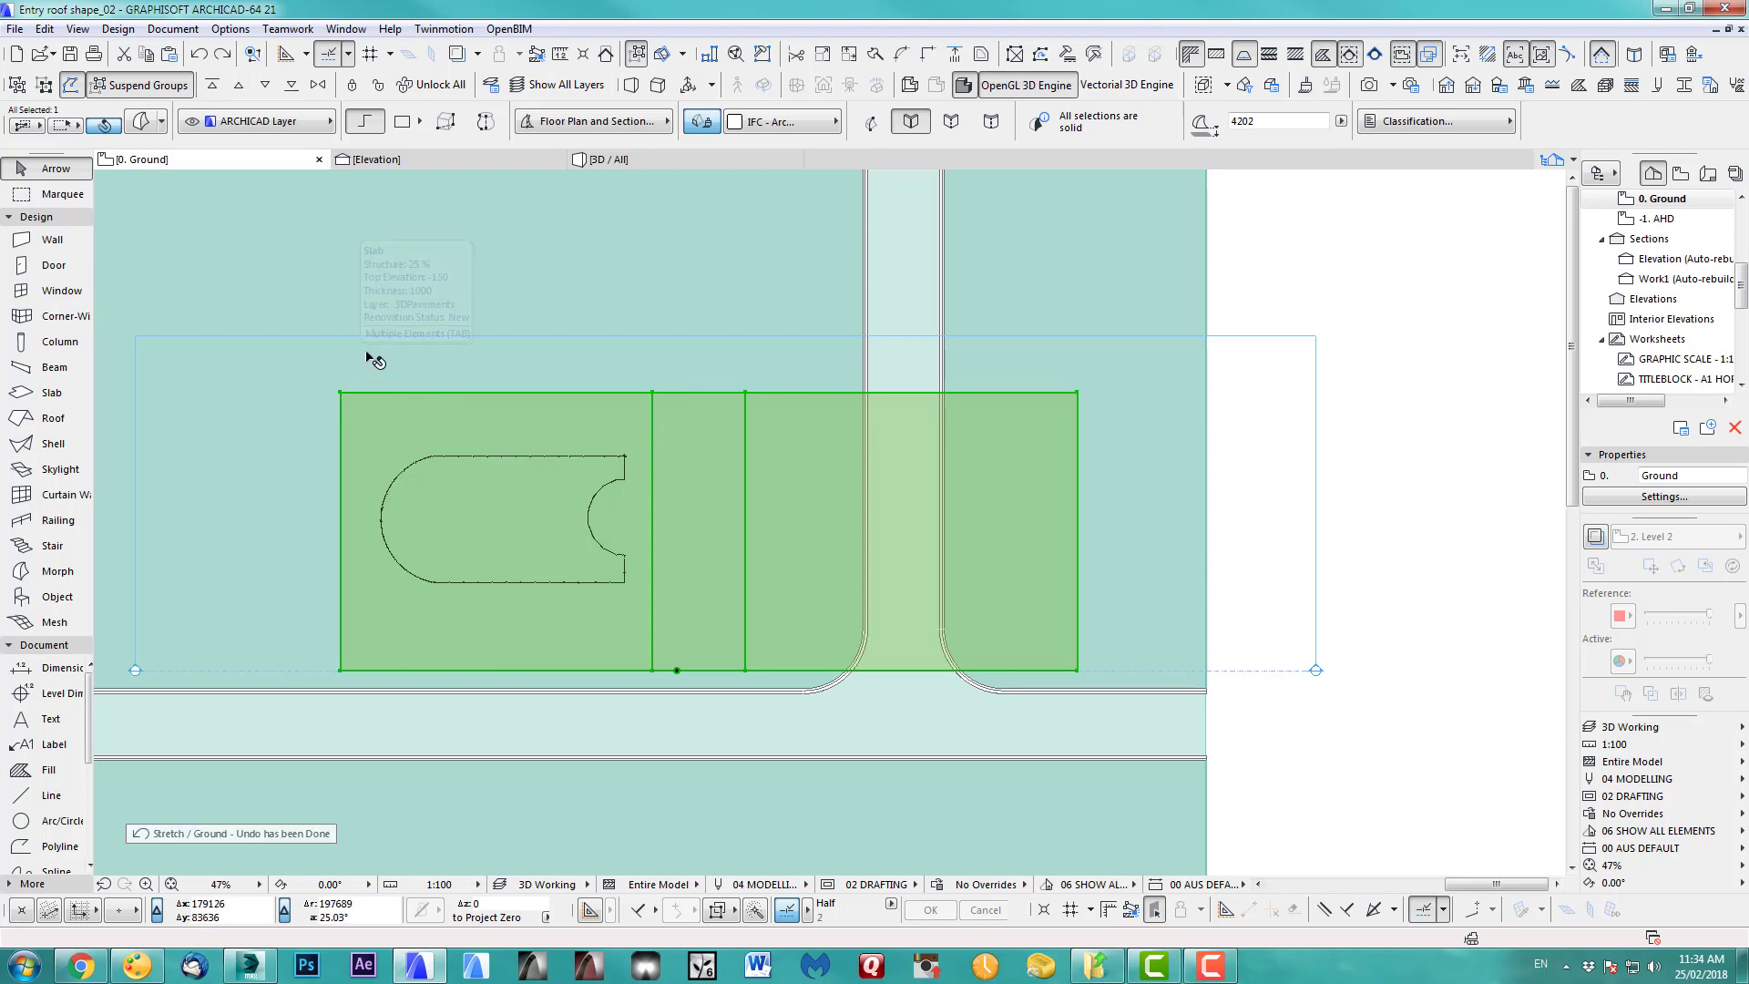
key("Escape")
- Enclose the roof edge farthest from the main road in a marquee and stretch it inward by 2000
left_click(41, 195)
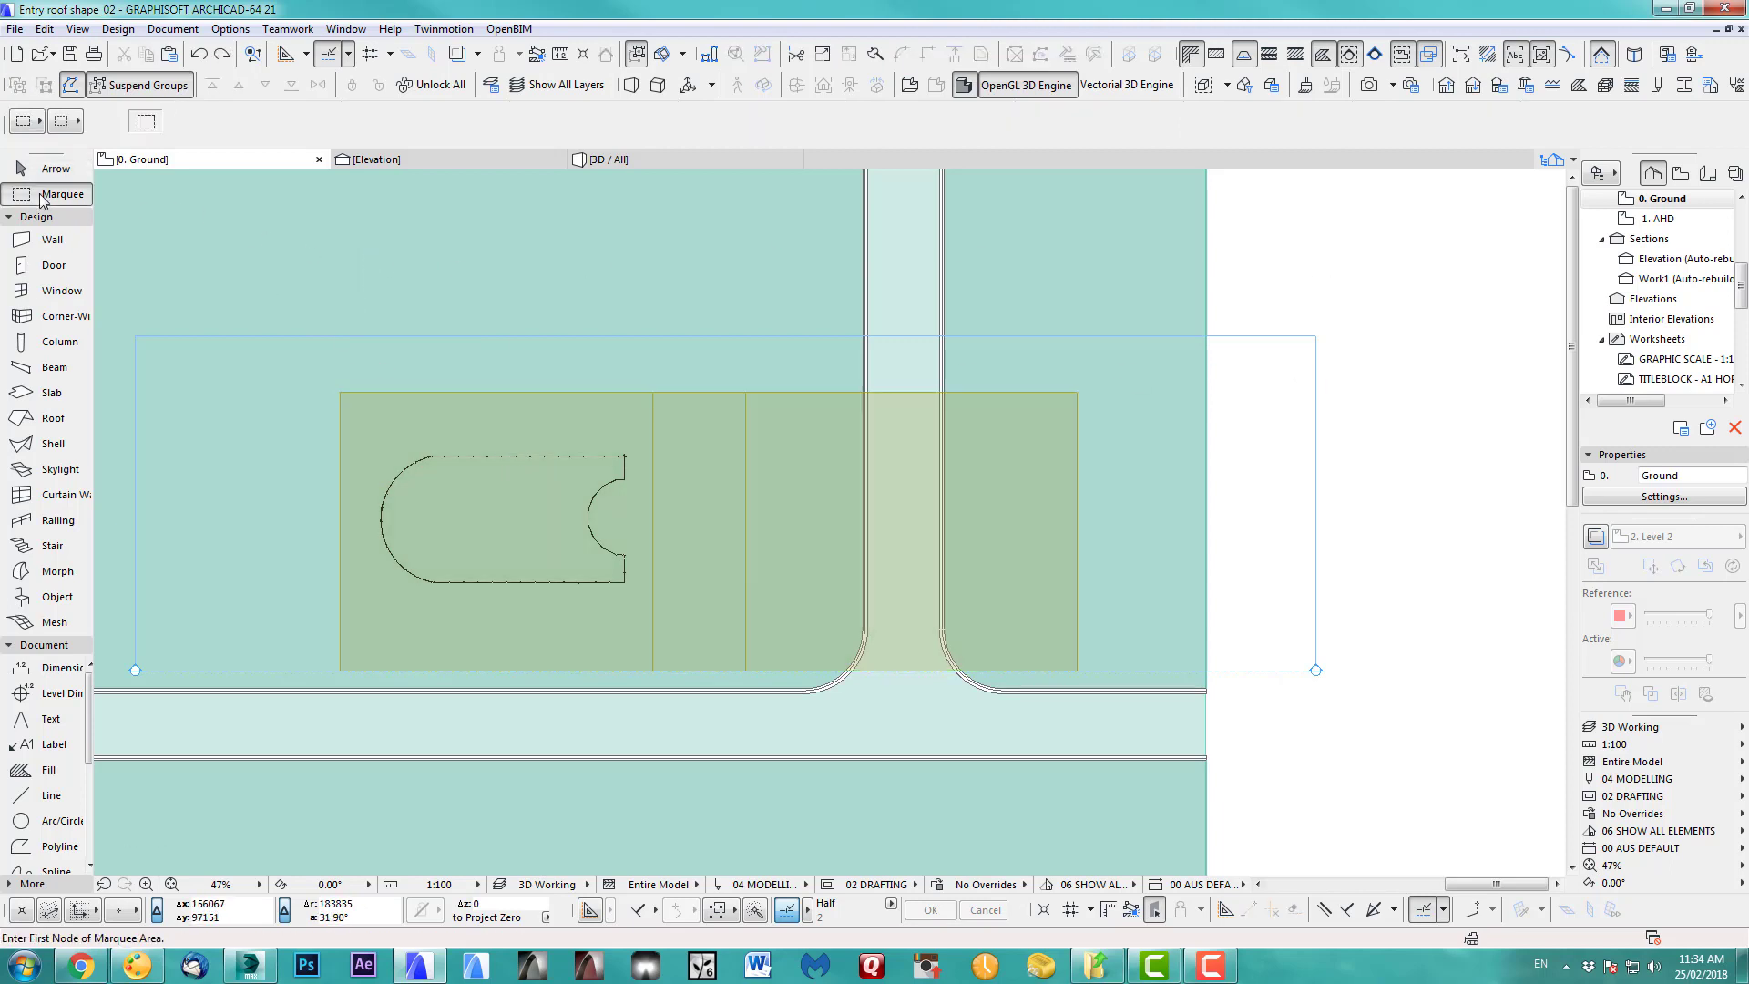
left_click(317, 382)
left_click(1103, 412)
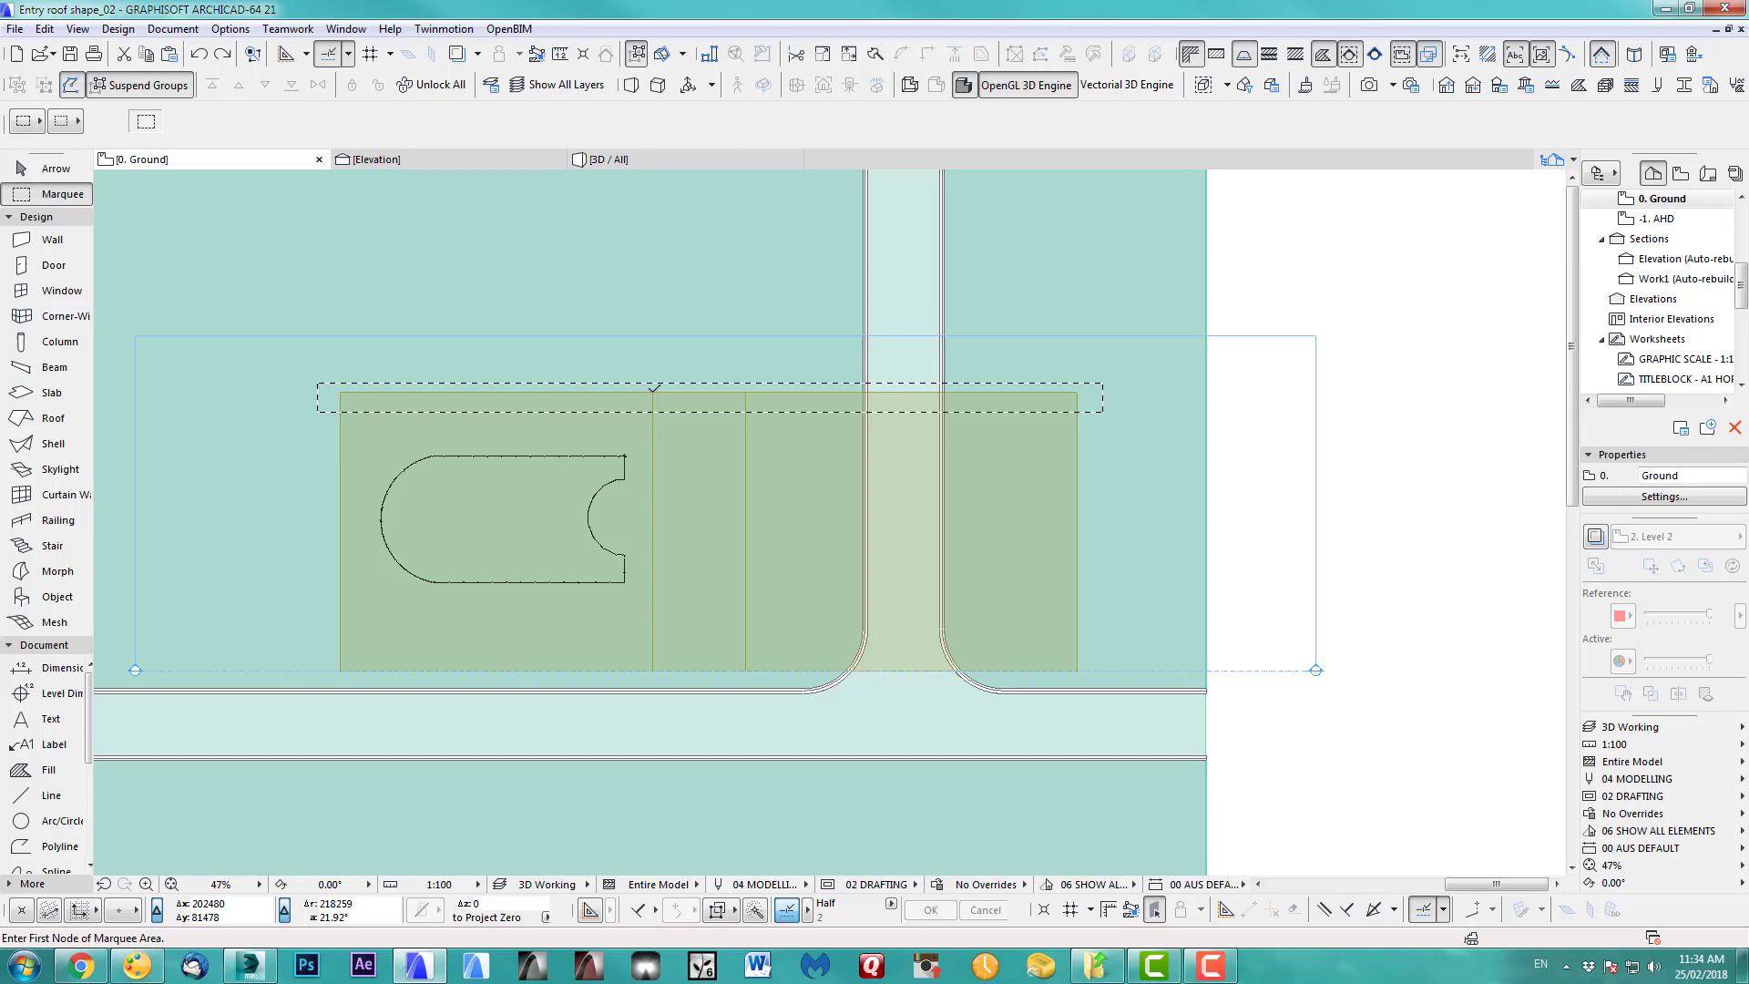
key("ctrl+h")
left_click(652, 392)
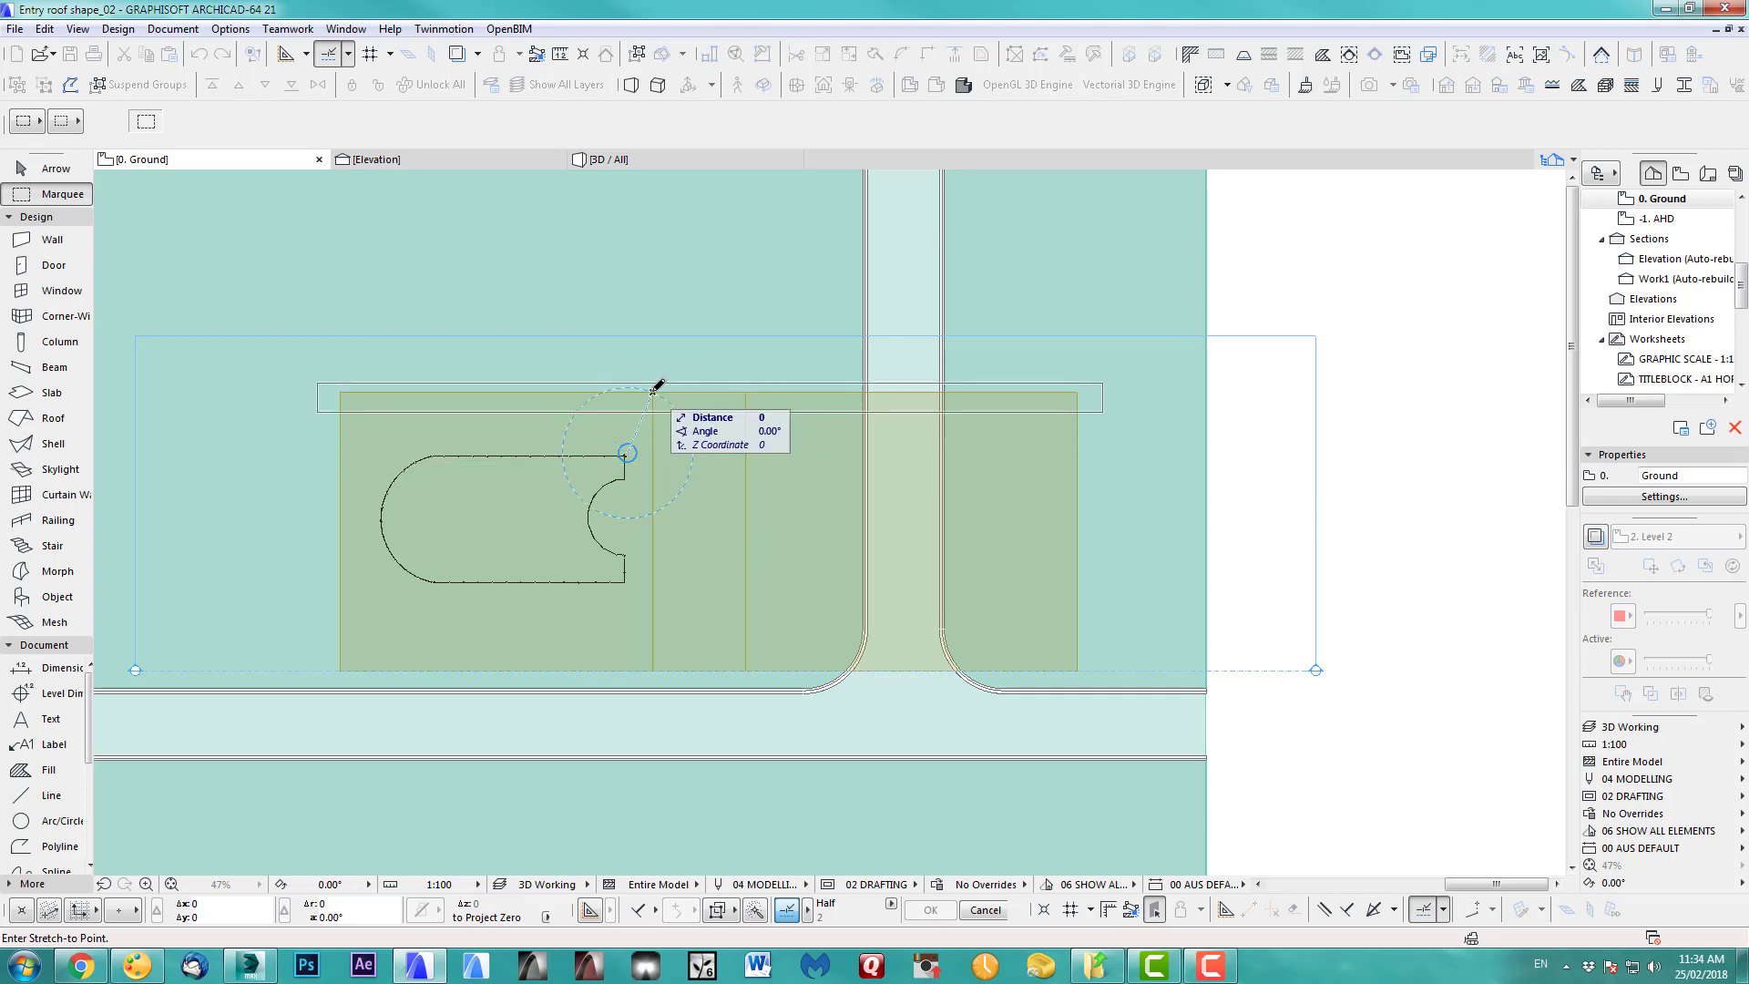
type("y2000-")
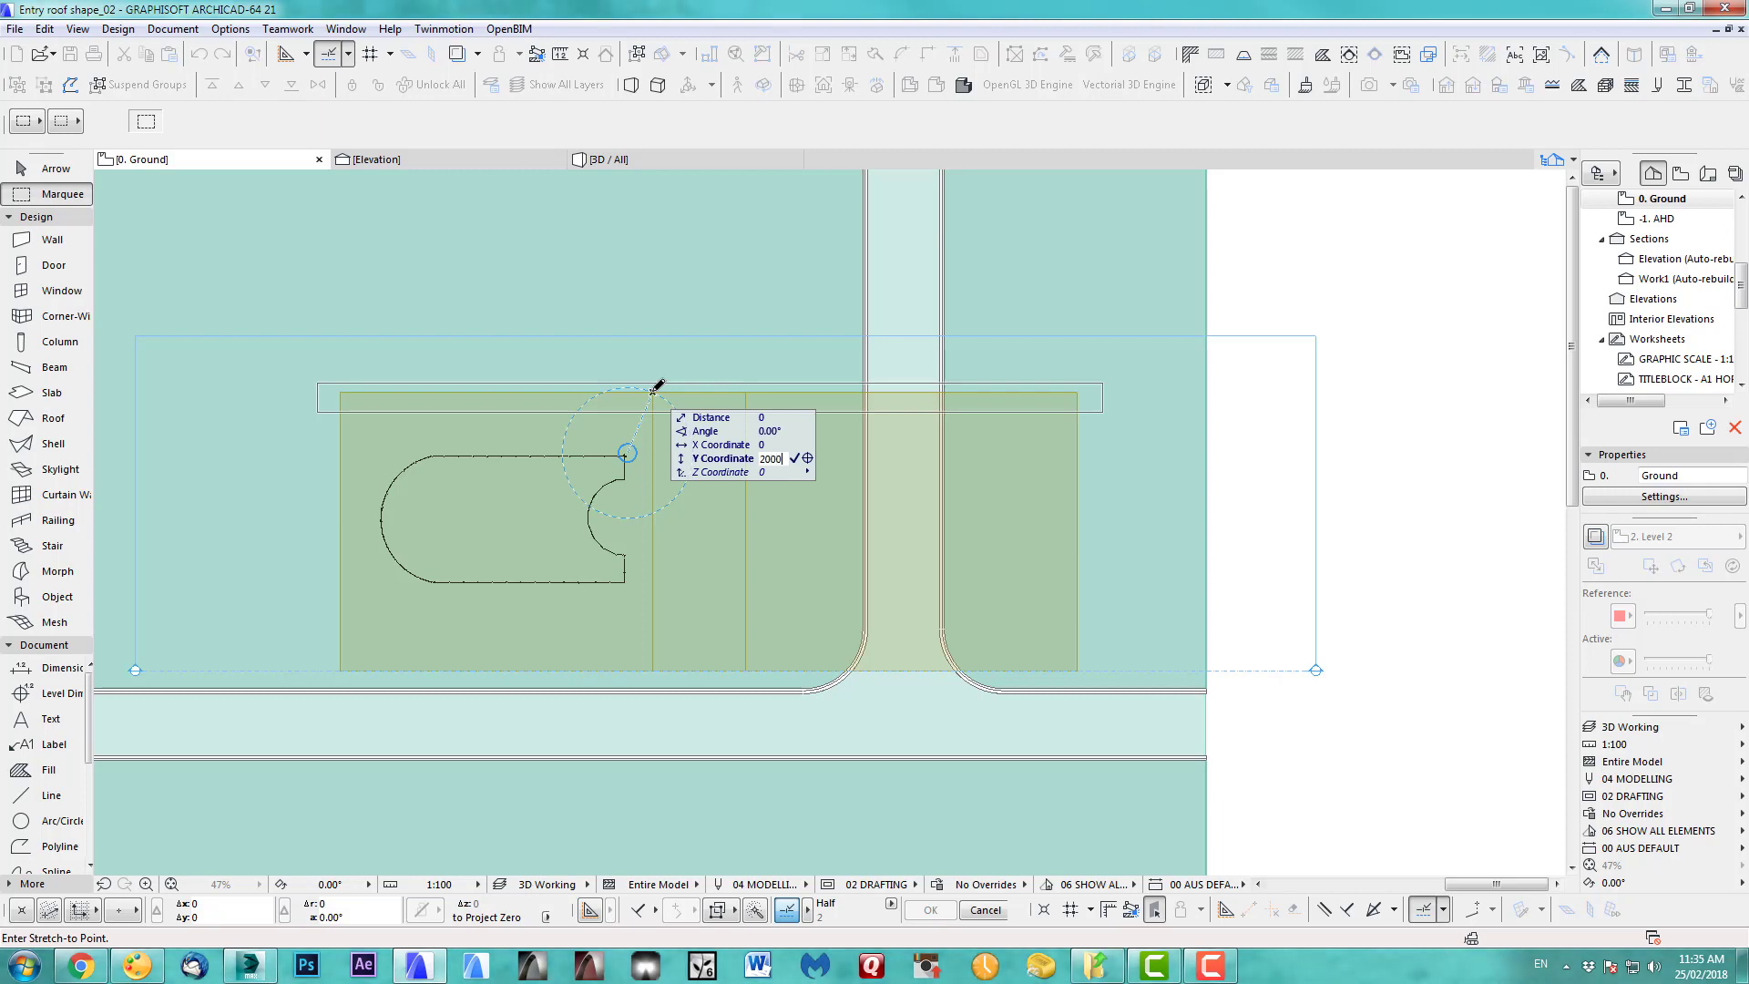
key("Return")
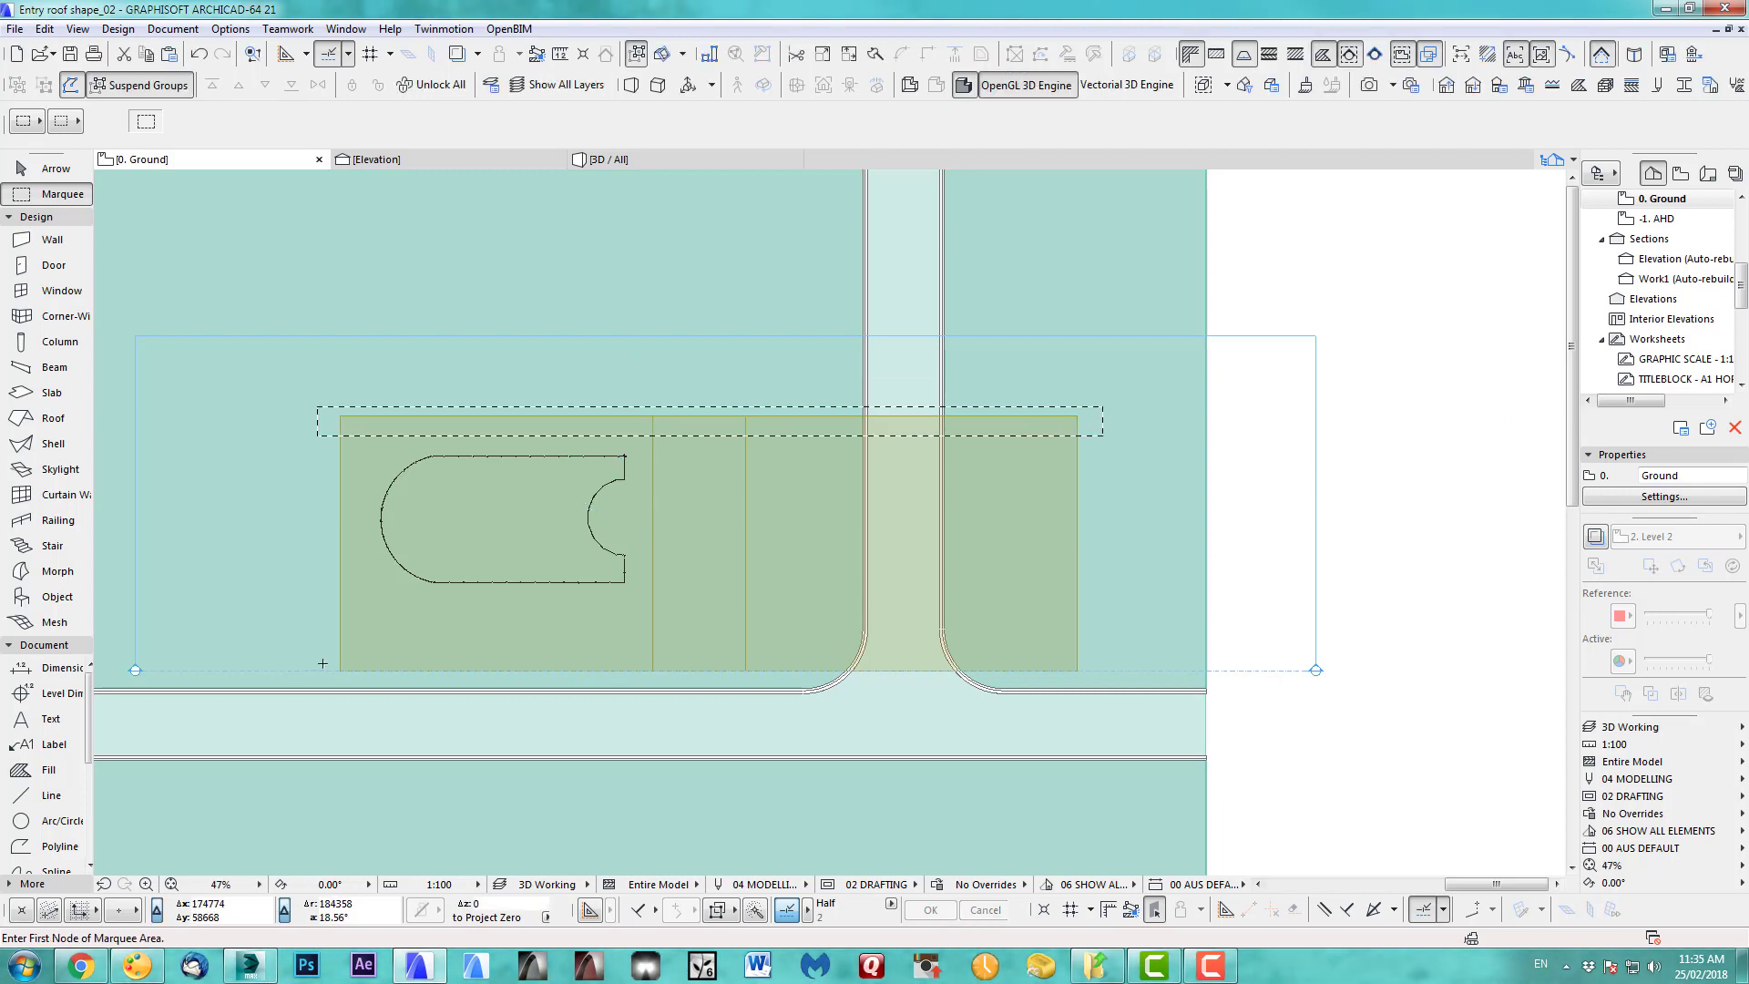
- Enclose the roof edge nearest the main road in a new marquee and stretch it inward by 4458
left_click(305, 657)
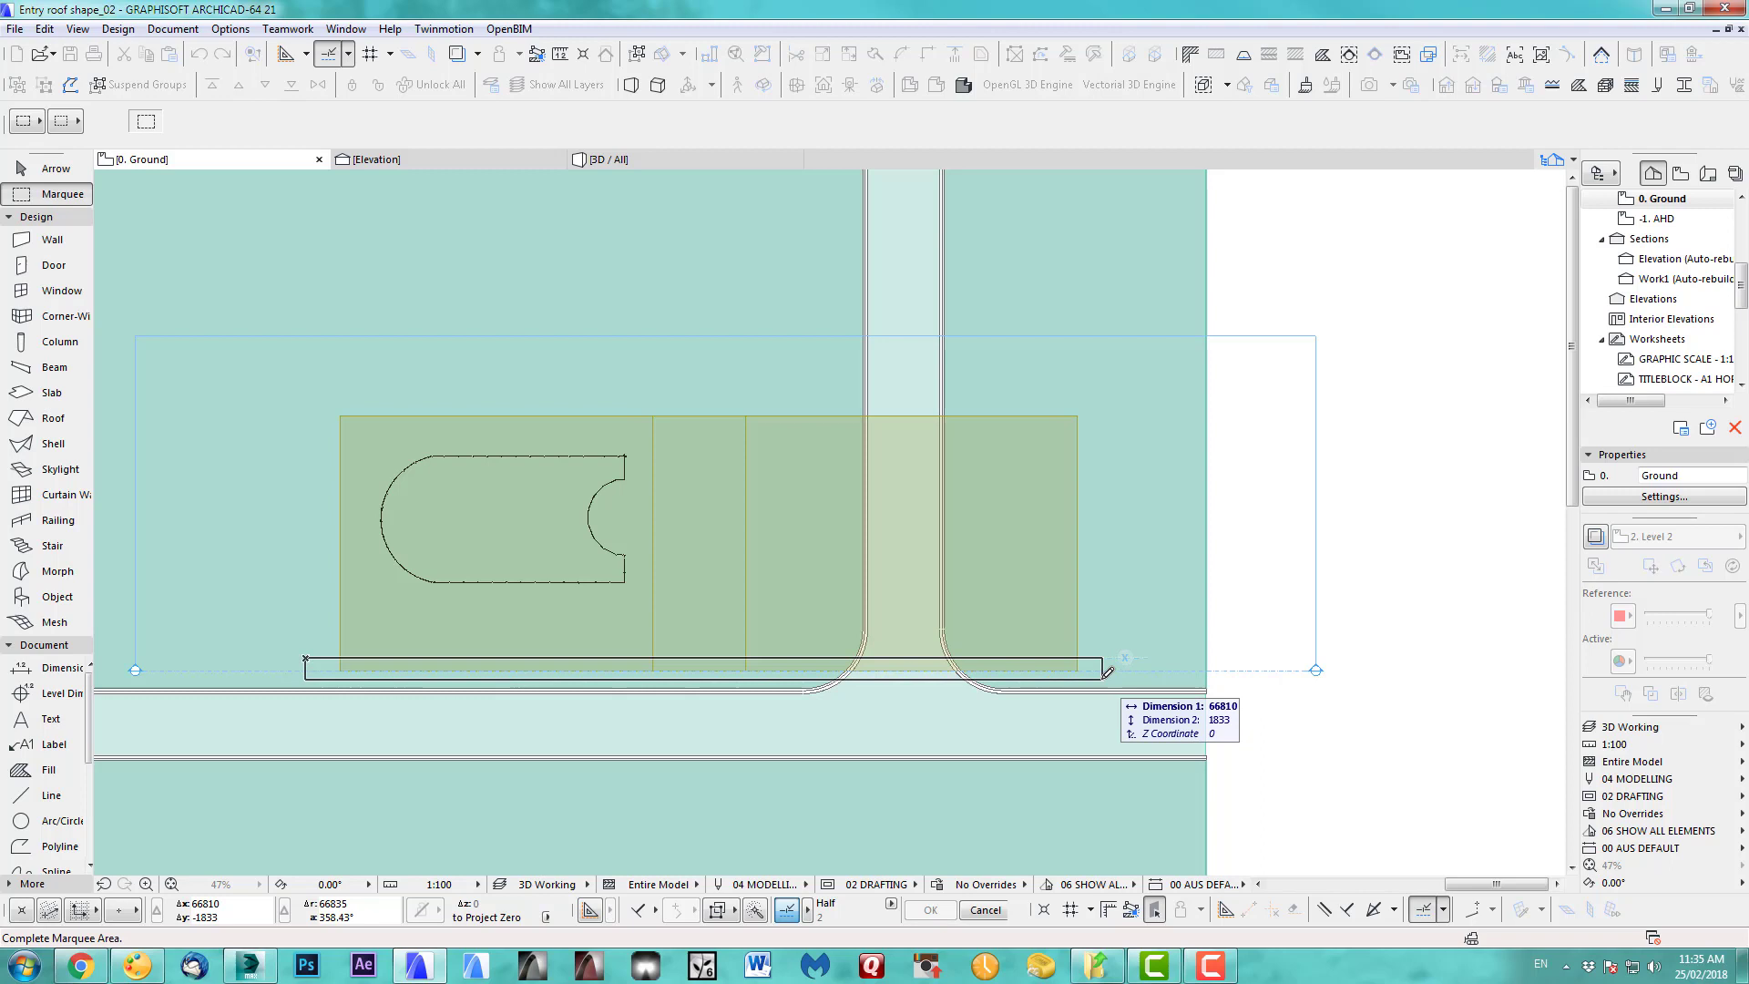
left_click(1102, 680)
key("ctrl+h")
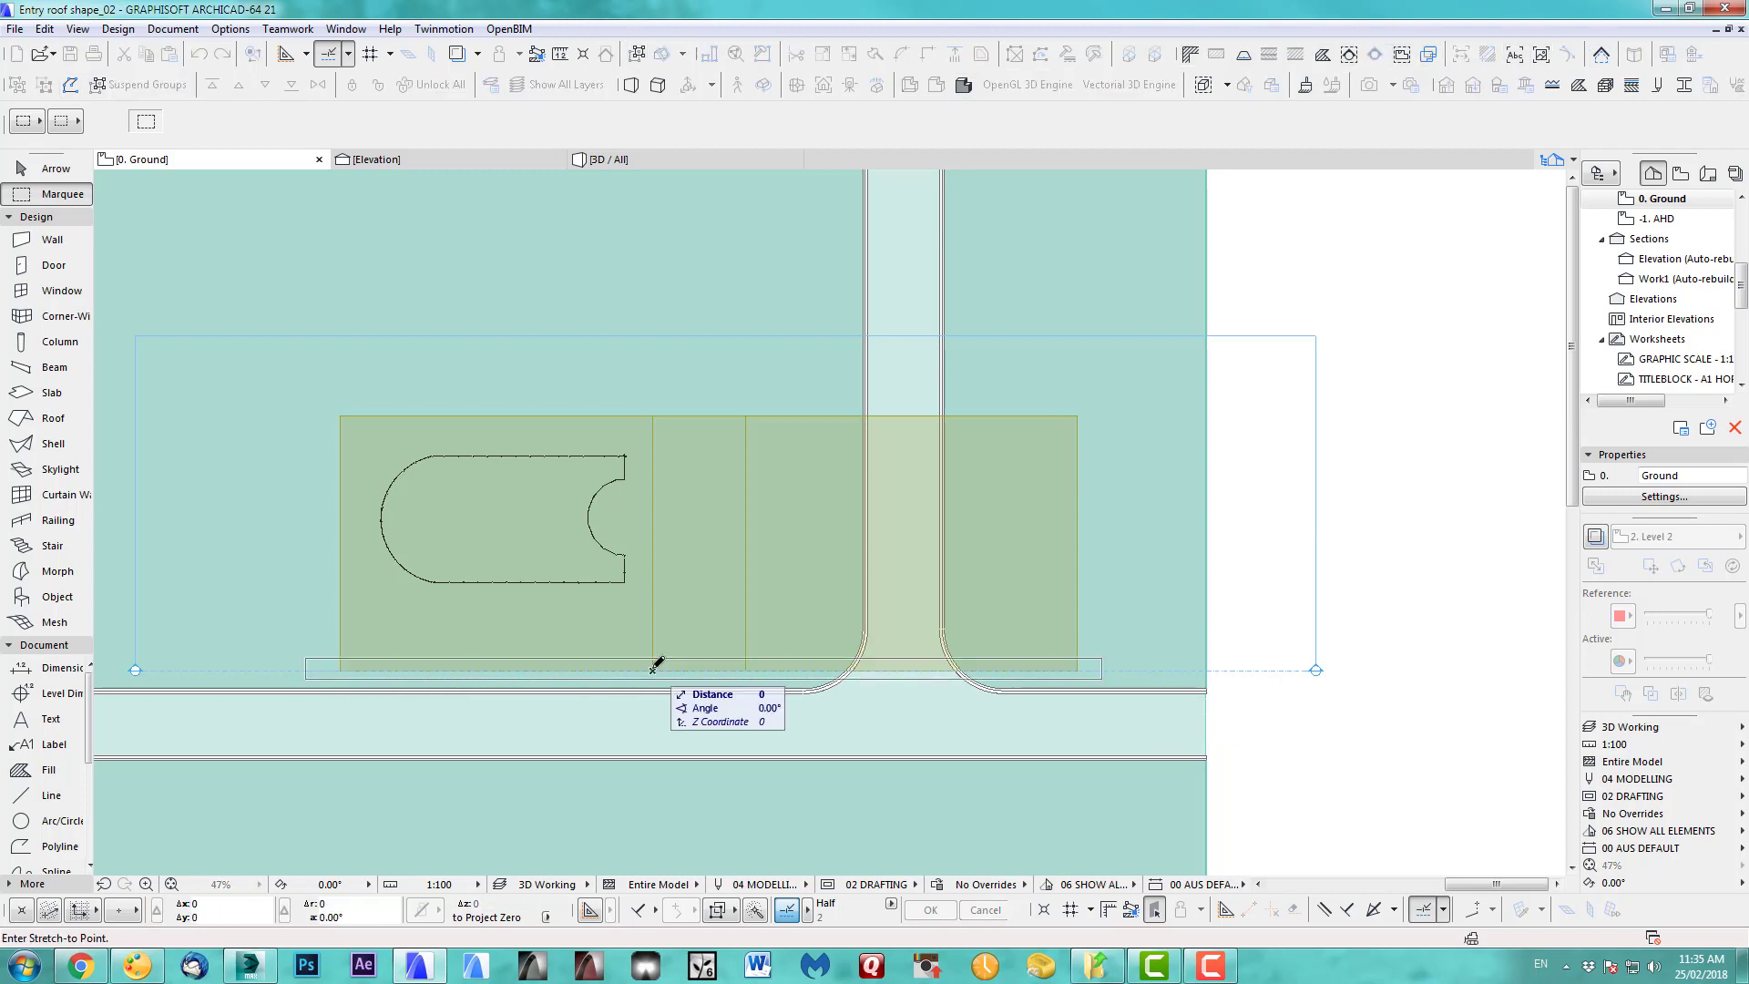
left_click(653, 670)
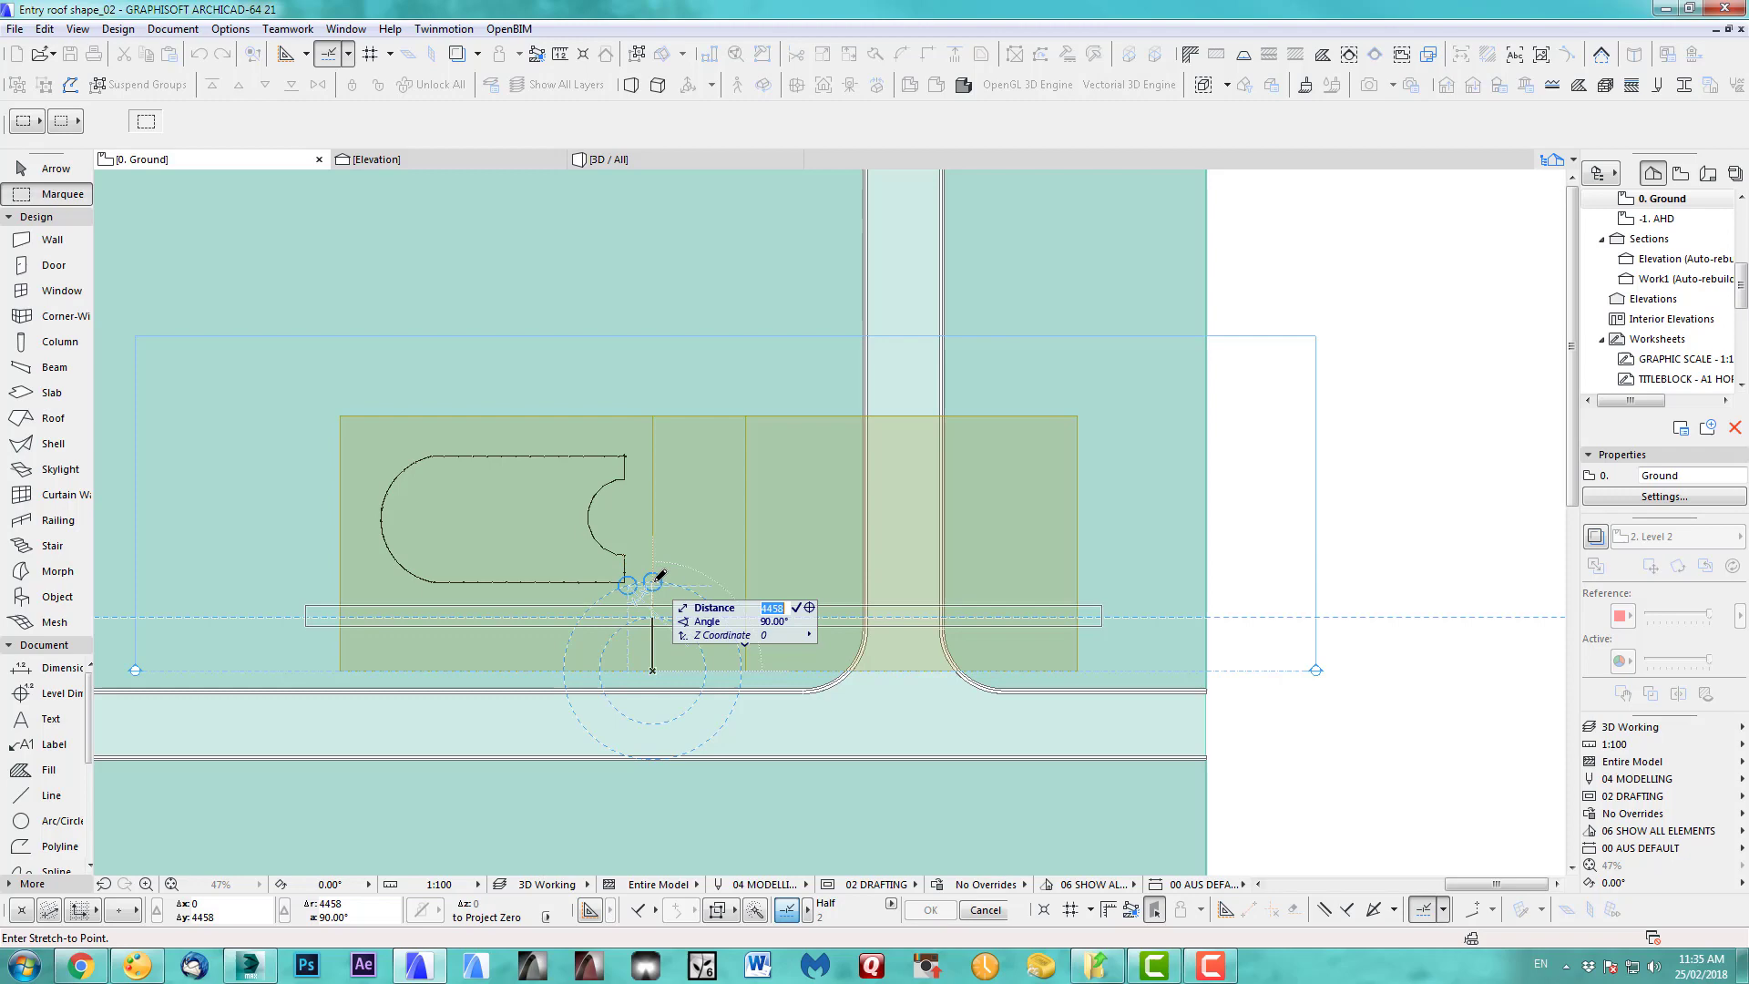
key("Return")
left_click(1381, 532)
key("Escape")
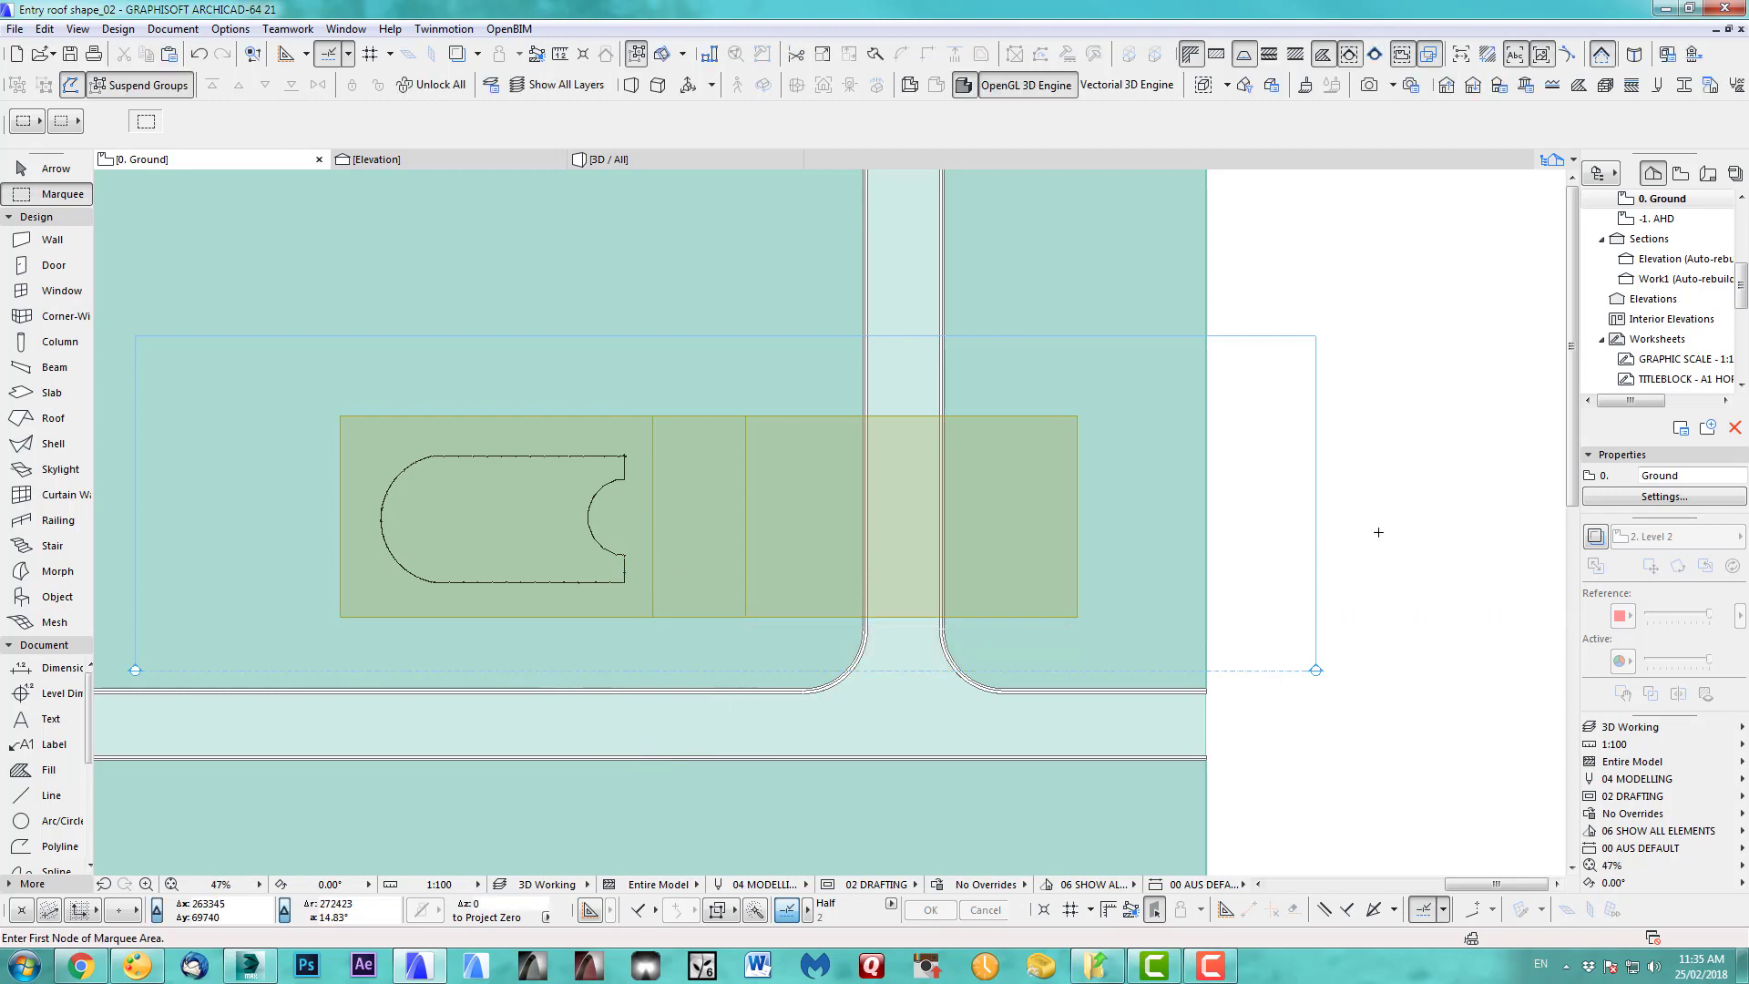
- In the 3D view, smooth the roof morph's curves by modifying its segmentation with More Segments
key("F3")
scroll(894, 516, "down", 4)
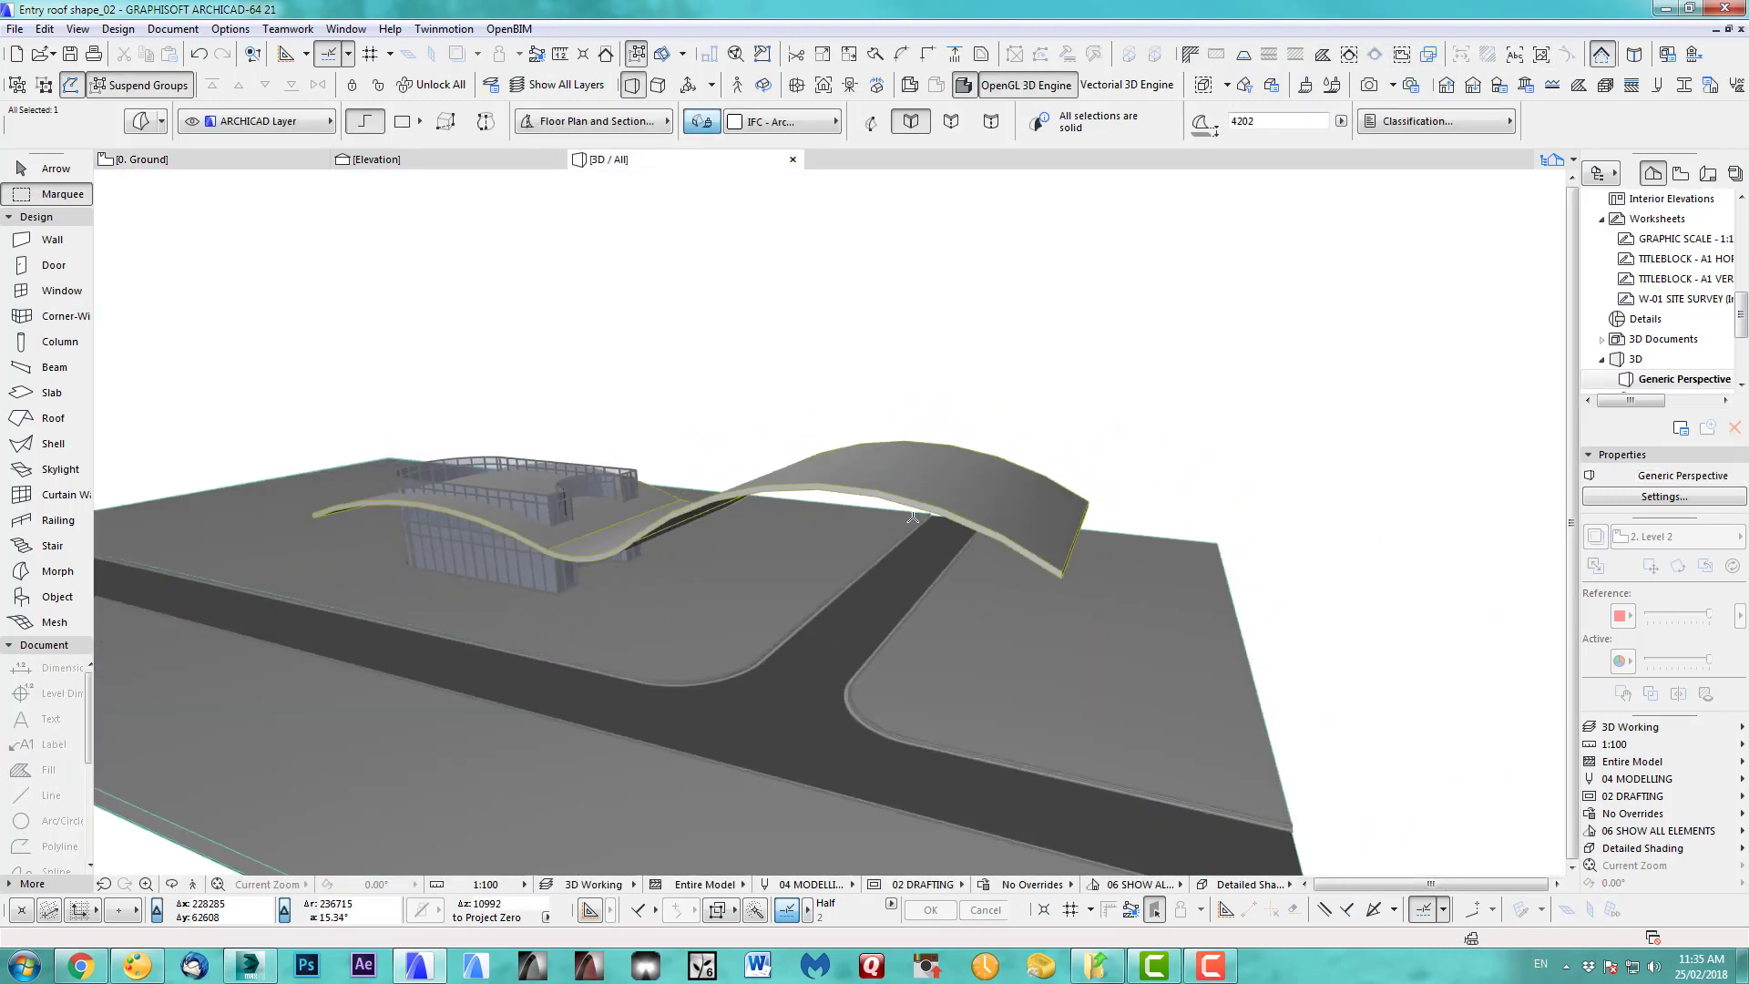
mouse_move(861, 524)
middle_mouse_down("shift")
mouse_move(476, 602)
mouse_move(122, 414)
mouse_move(917, 527)
mouse_move(857, 517)
middle_mouse_up("shift")
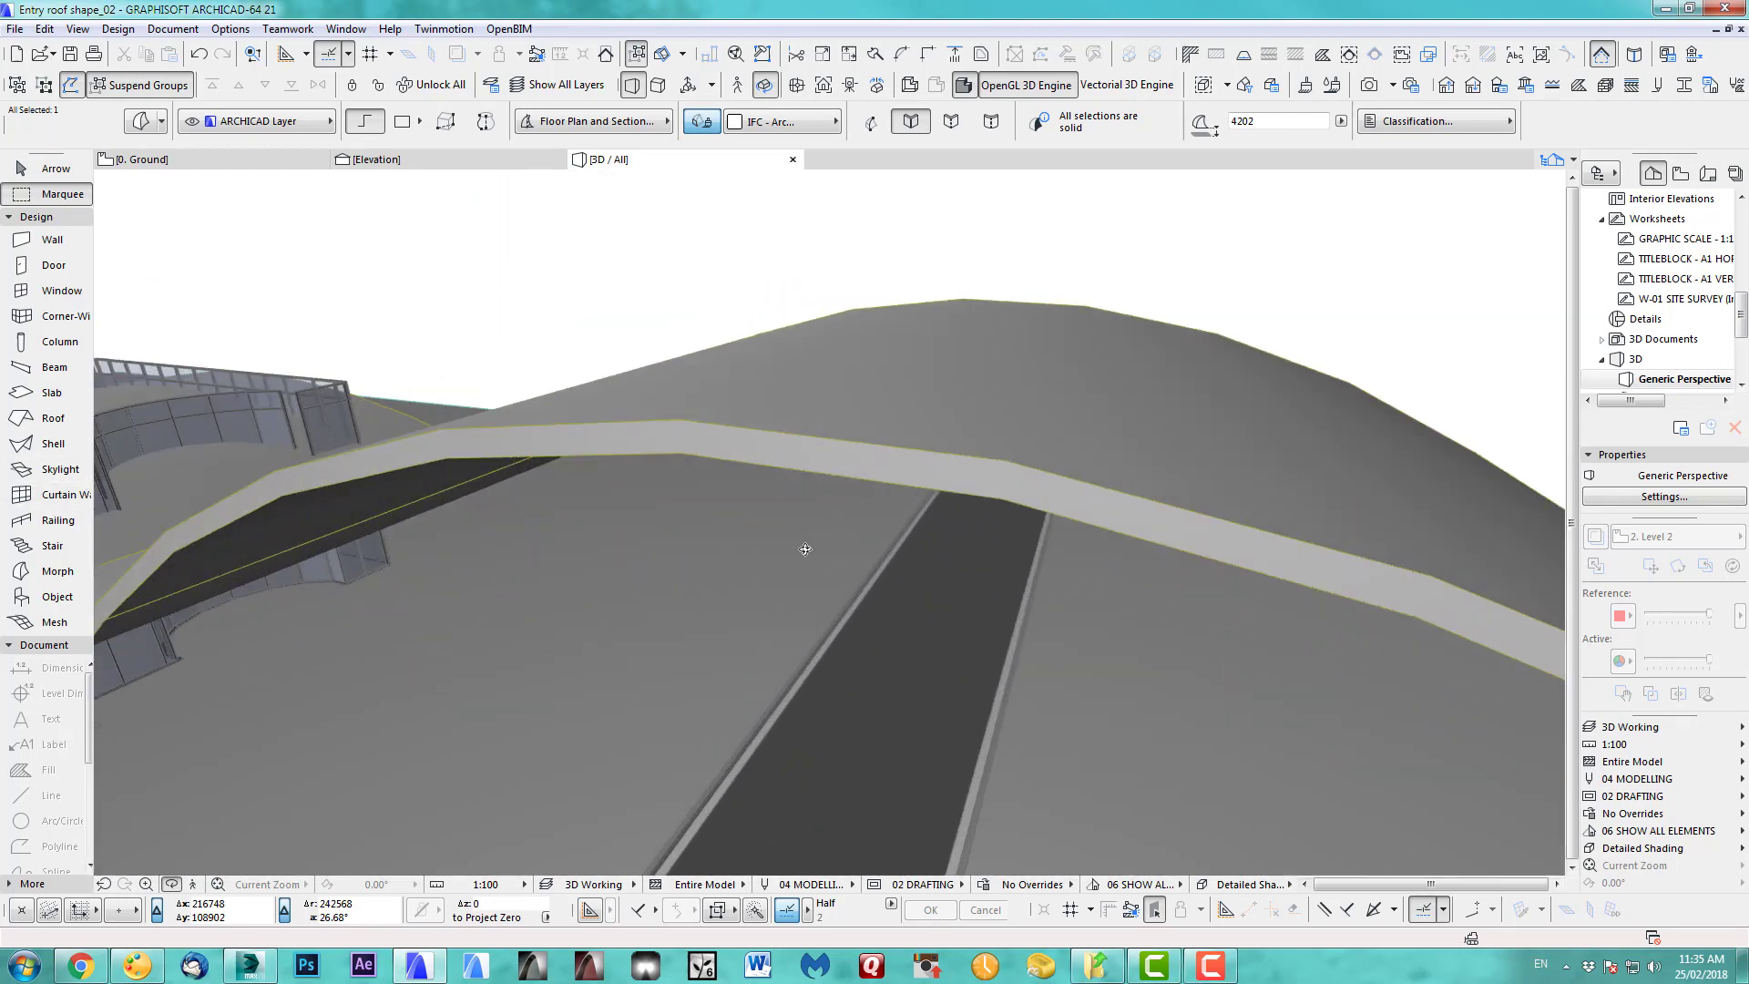
scroll(805, 549, "down", 4)
scroll(696, 481, "up", 4)
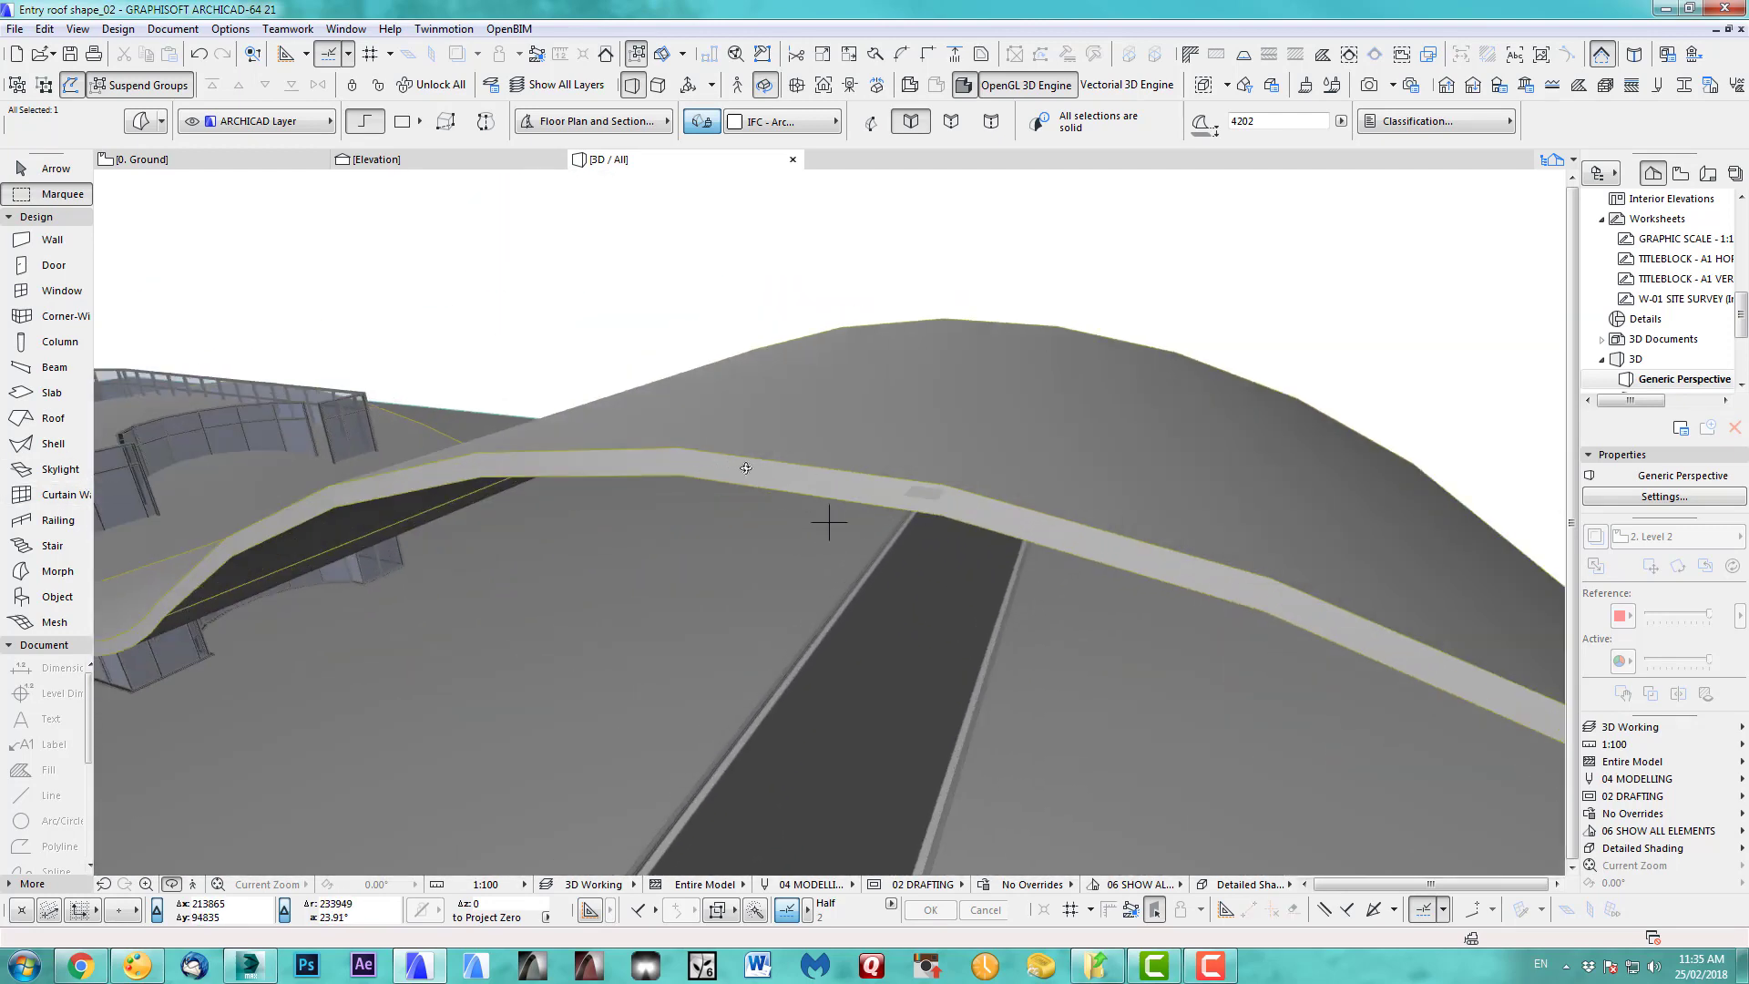
middle_click_drag(801, 529, 907, 549, "shift")
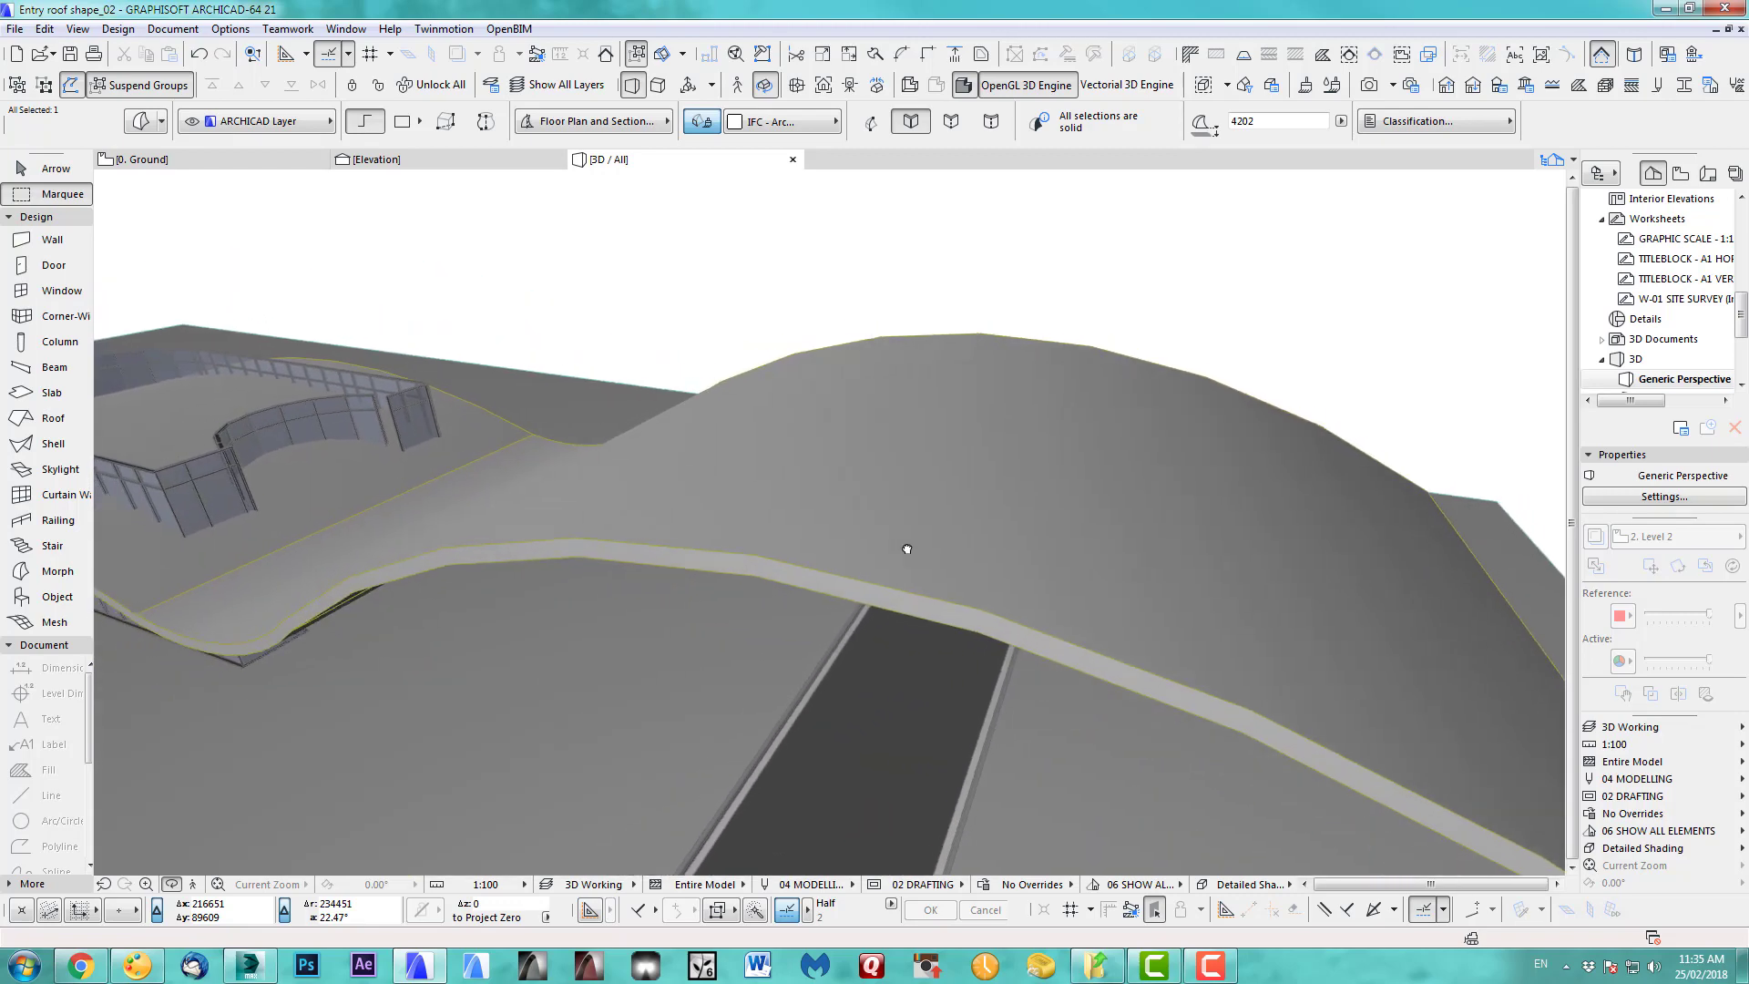
middle_click_drag(816, 513, 583, 469, "shift")
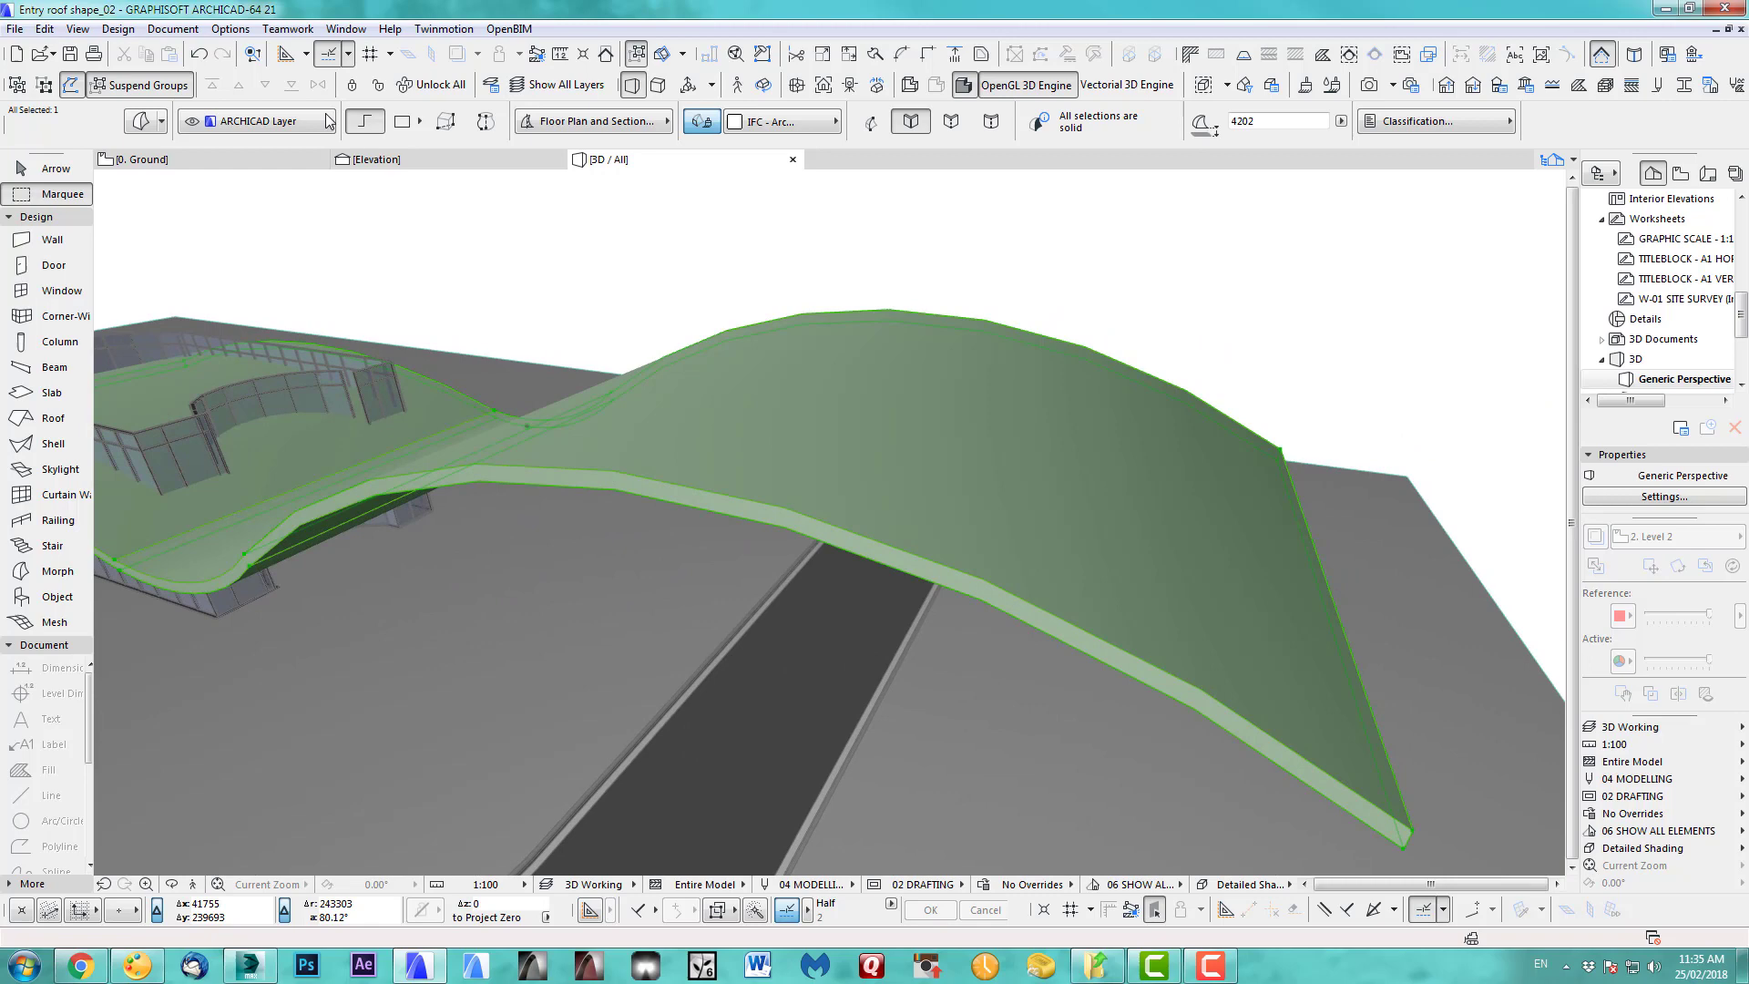
left_click(120, 29)
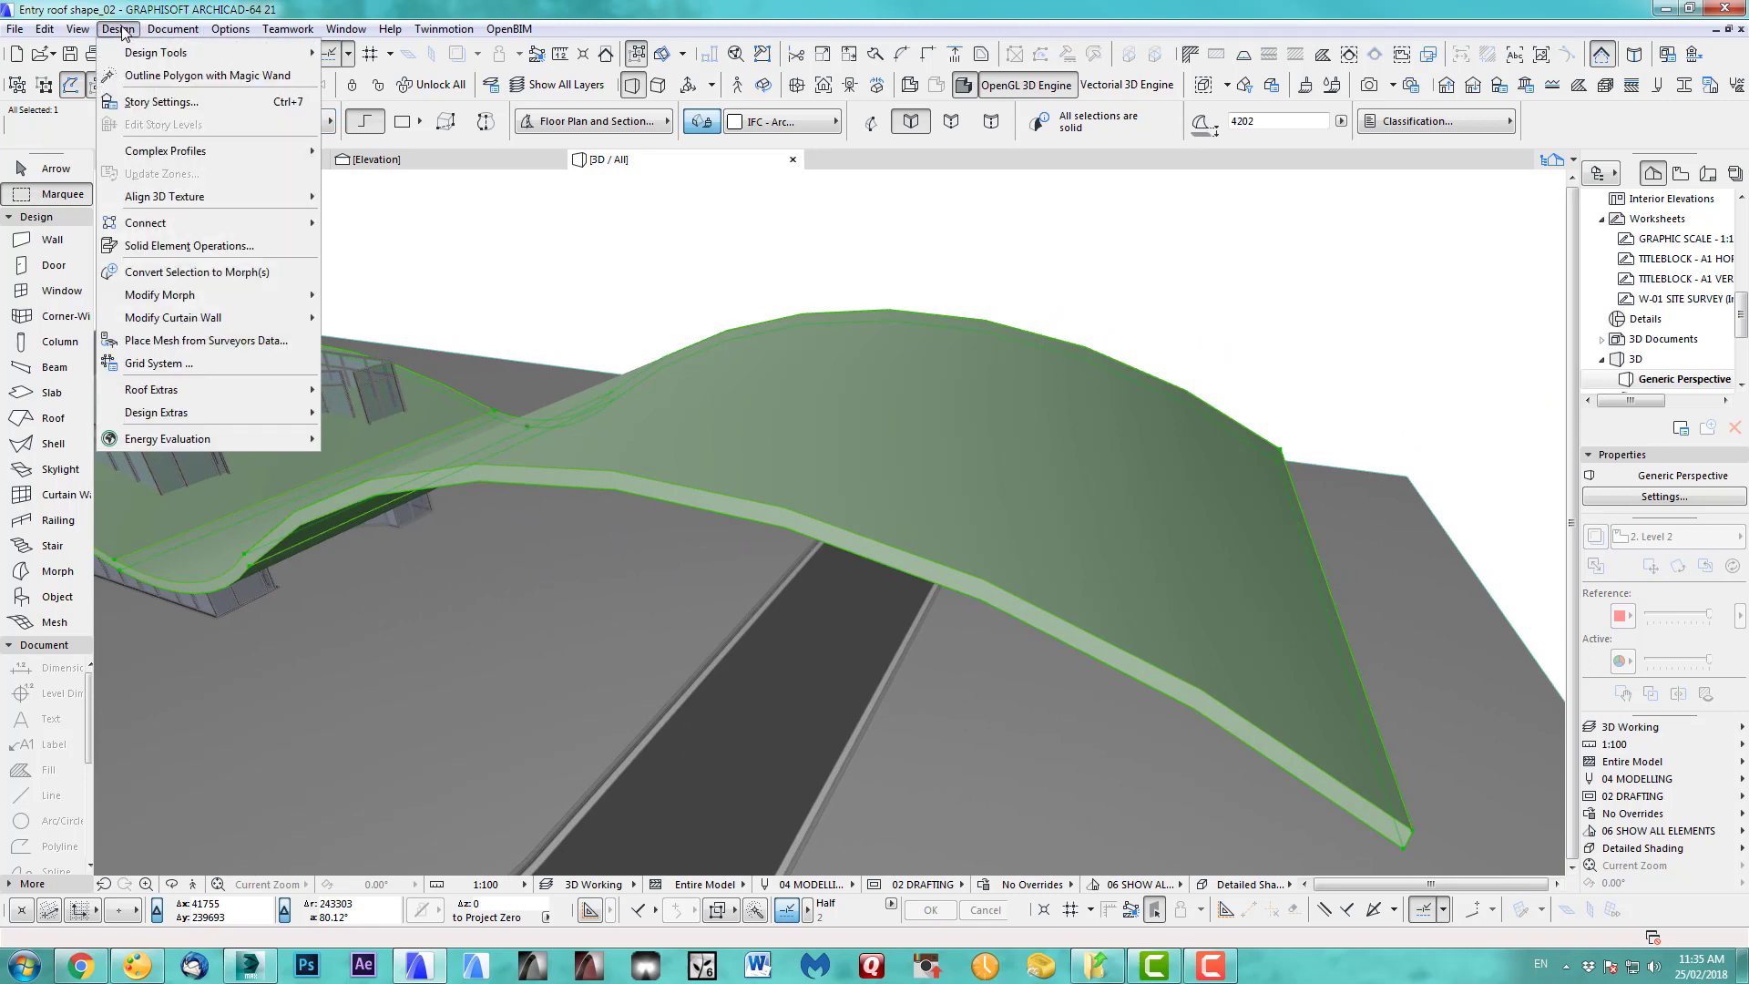
mouse_move(159, 296)
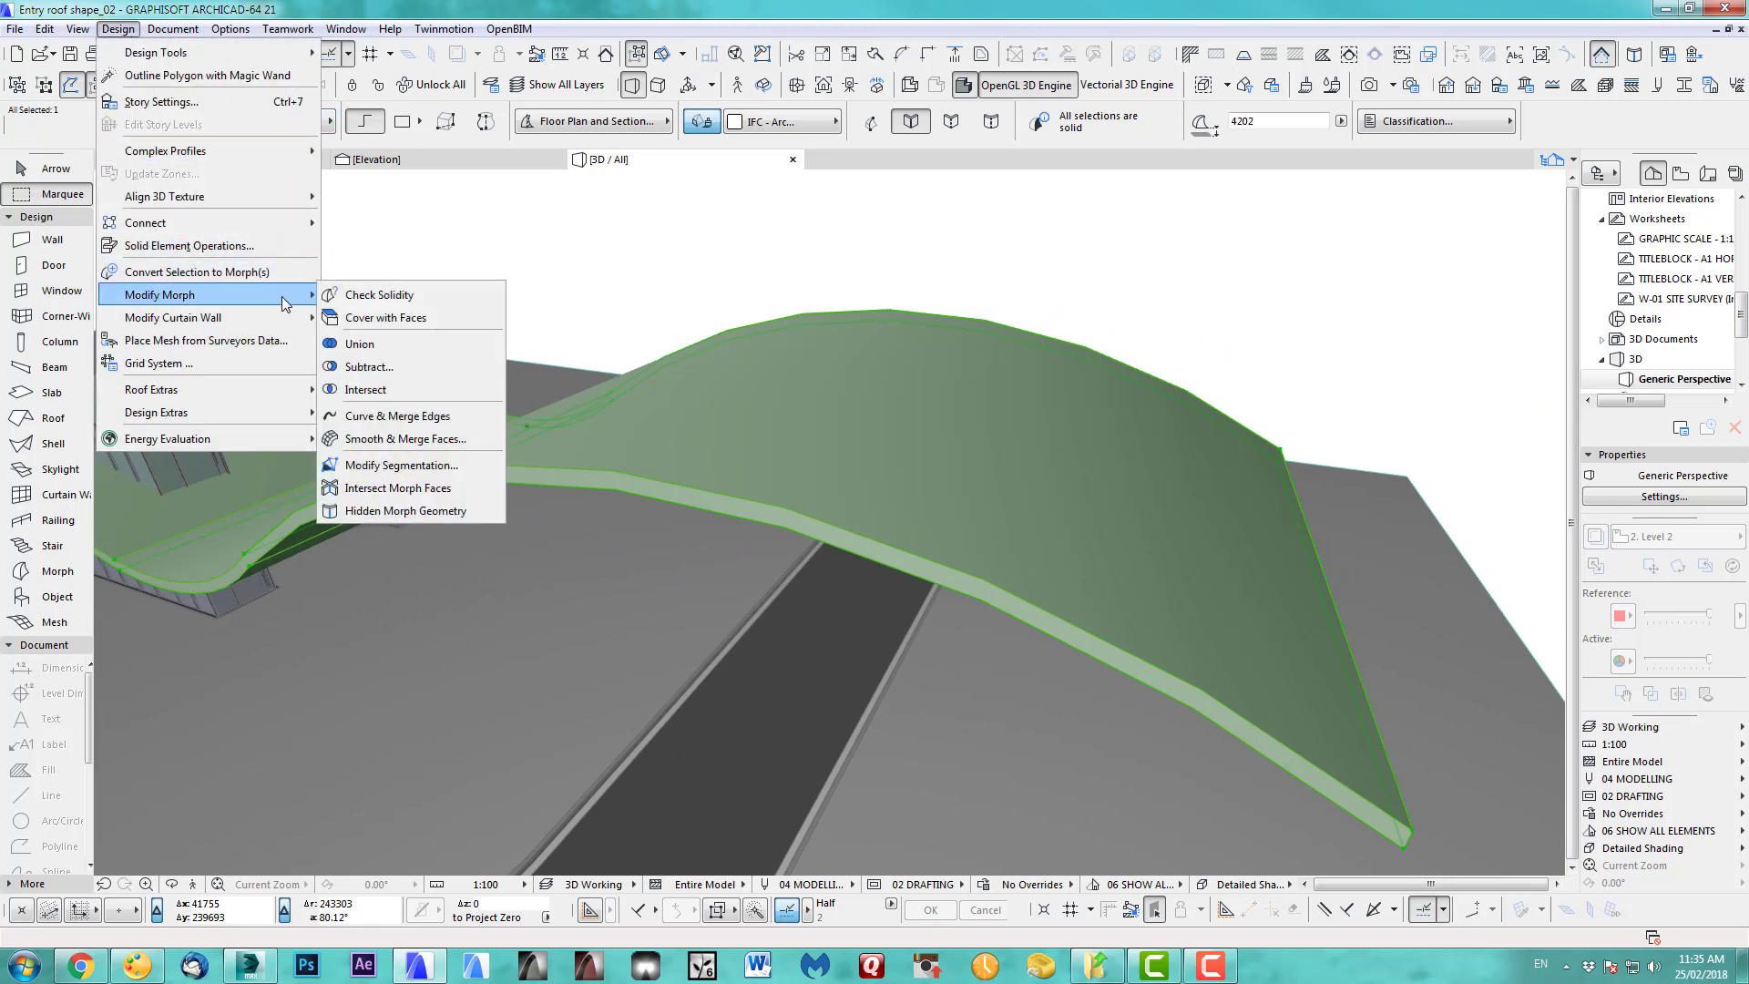
left_click(388, 467)
left_click_drag(845, 255, 1293, 250)
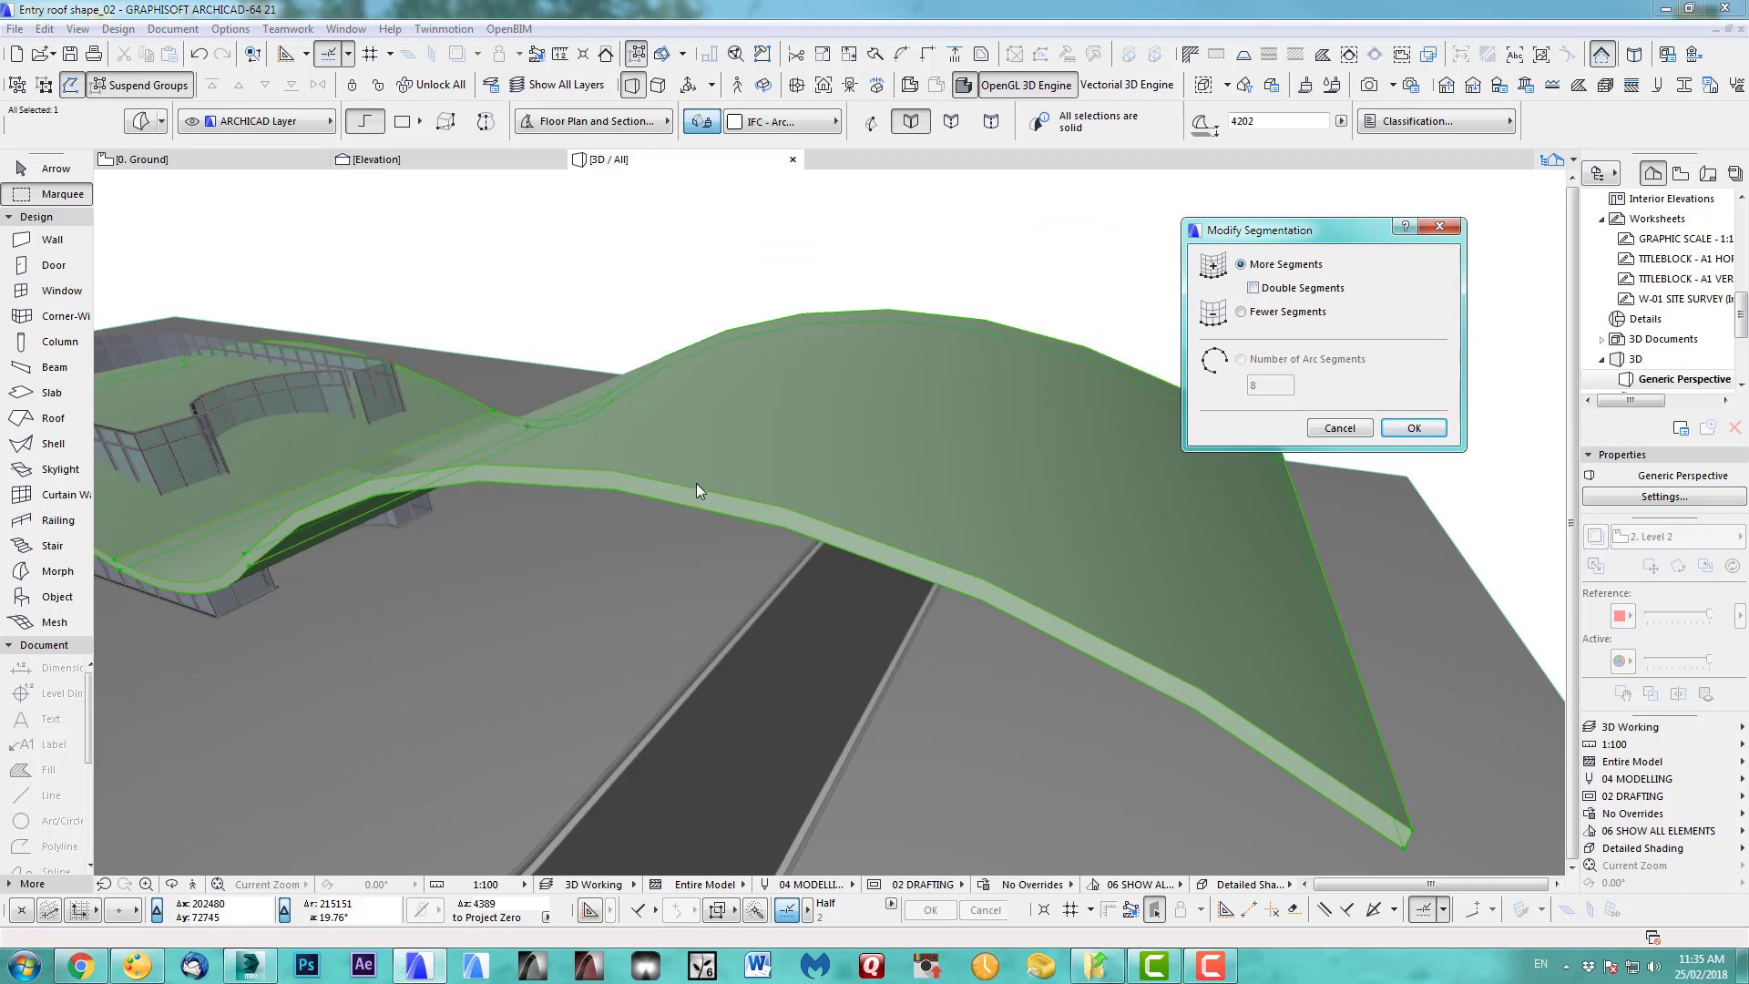
left_click(1403, 429)
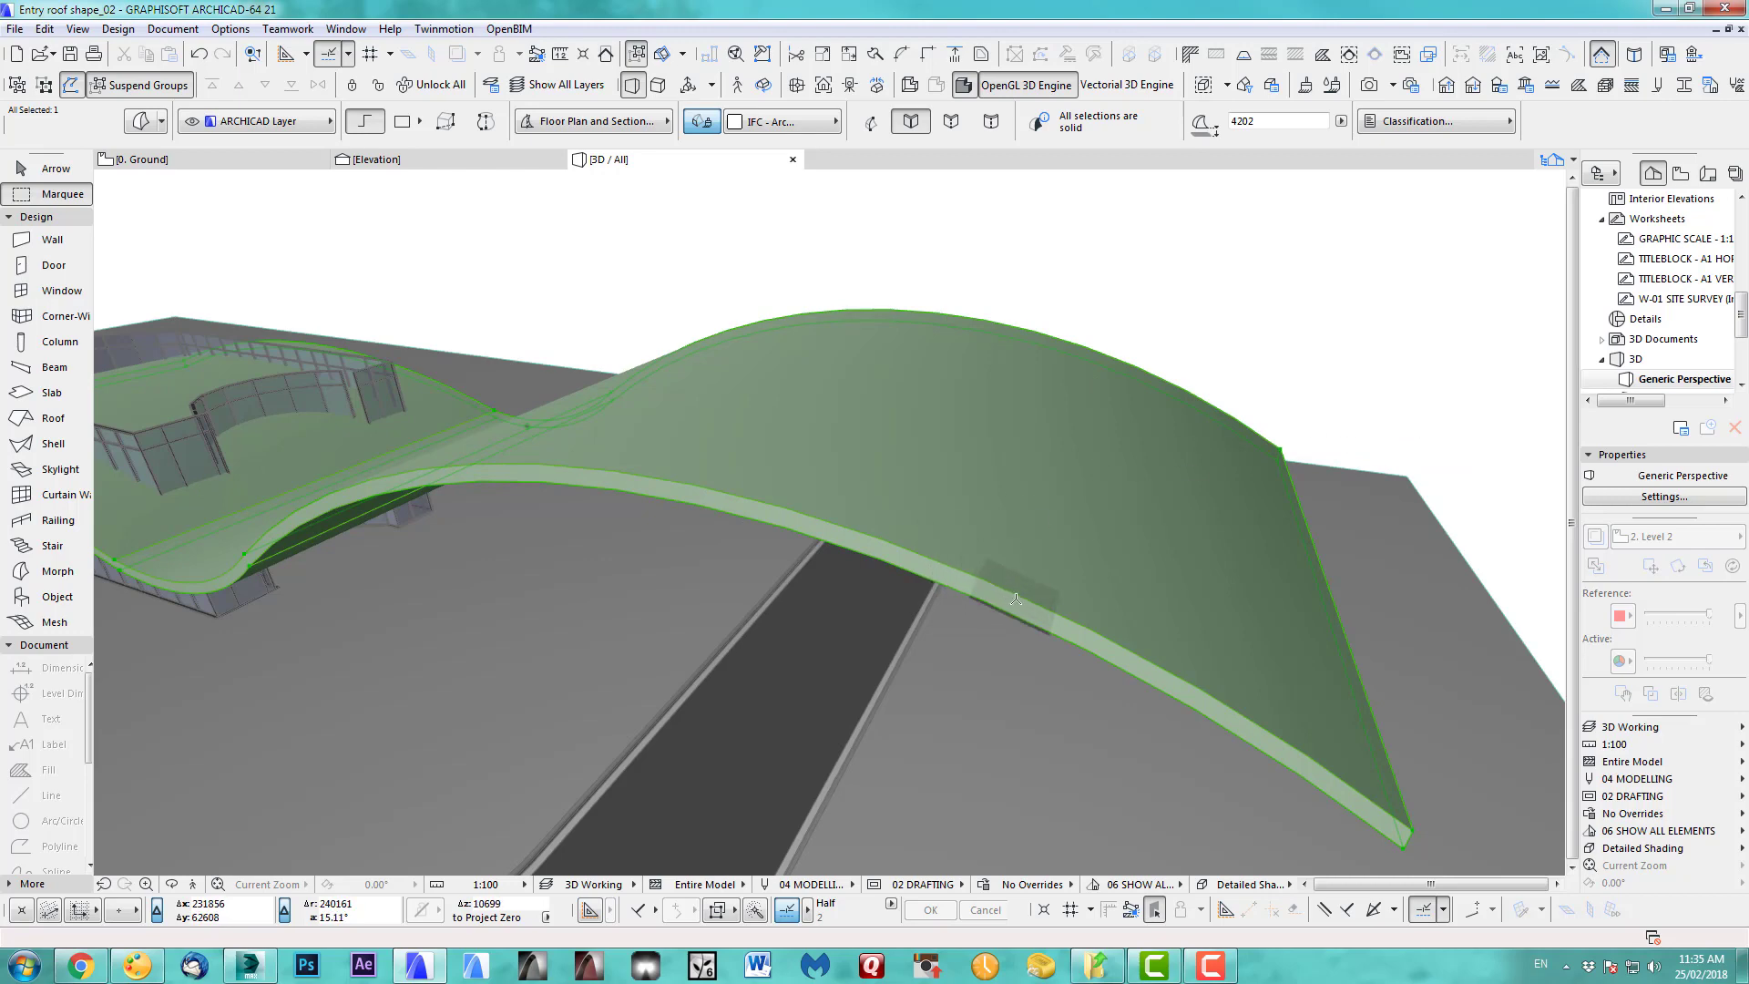
- Refine the roof morph's segmentation once more, using More Segments with Double Segments enabled
left_click(118, 30)
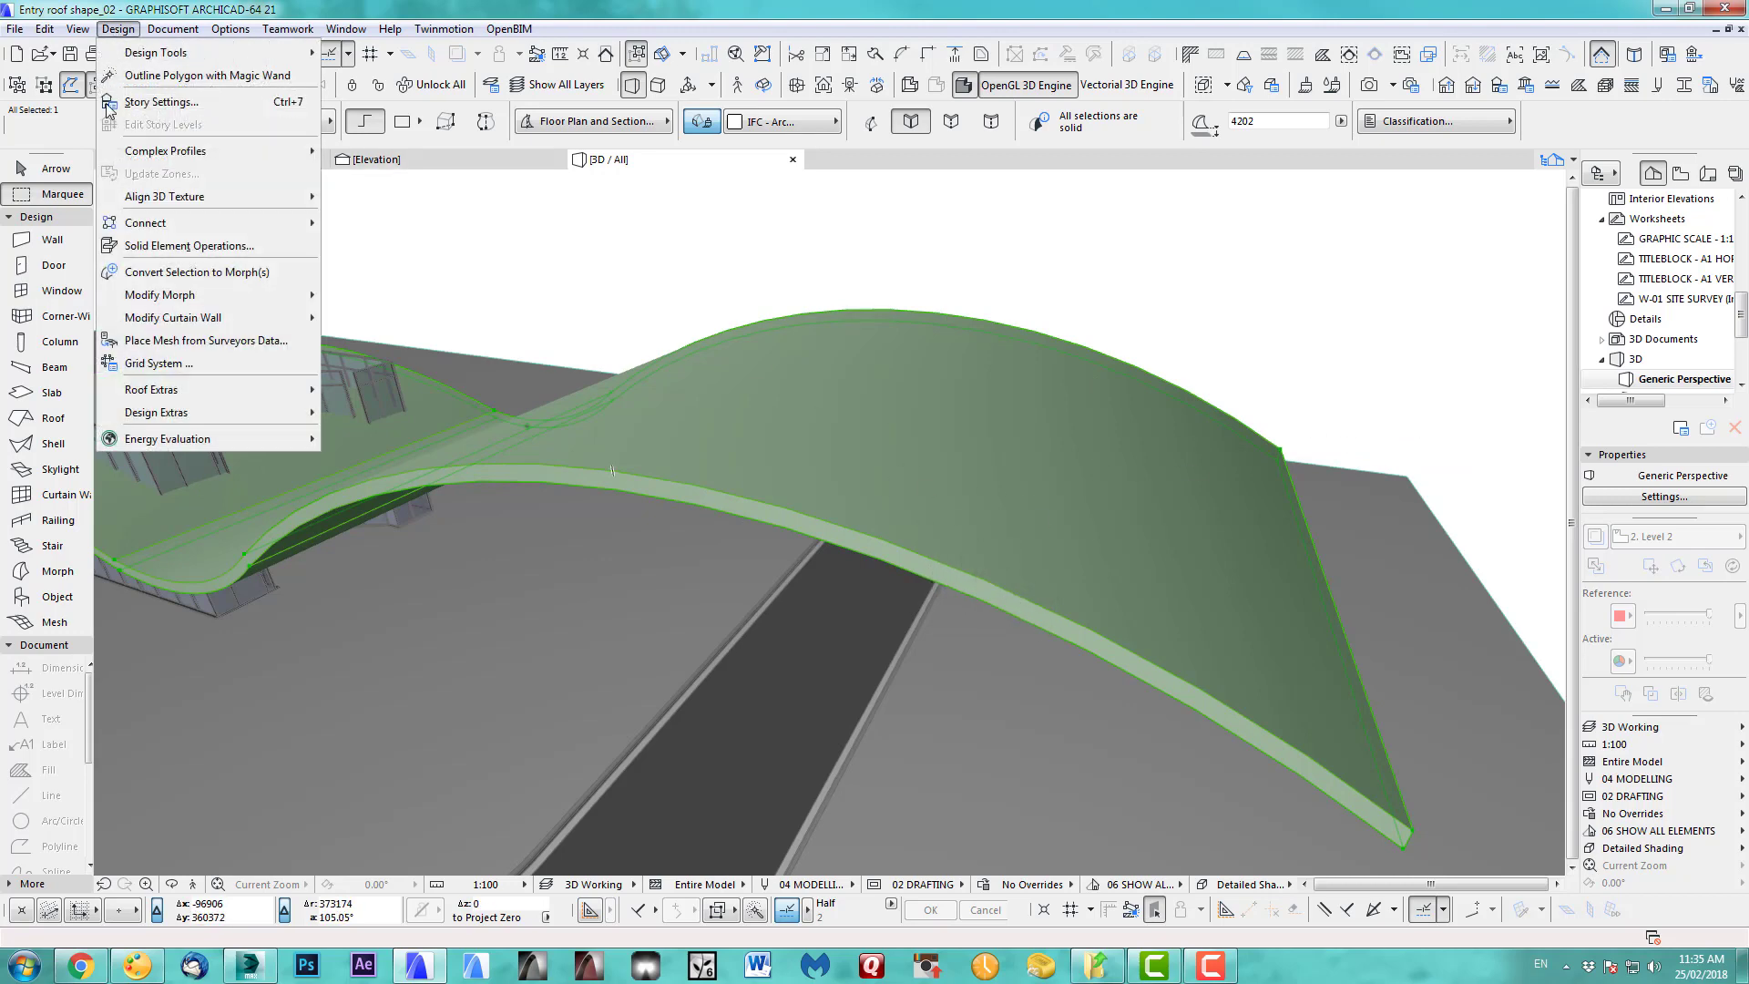
mouse_move(273, 294)
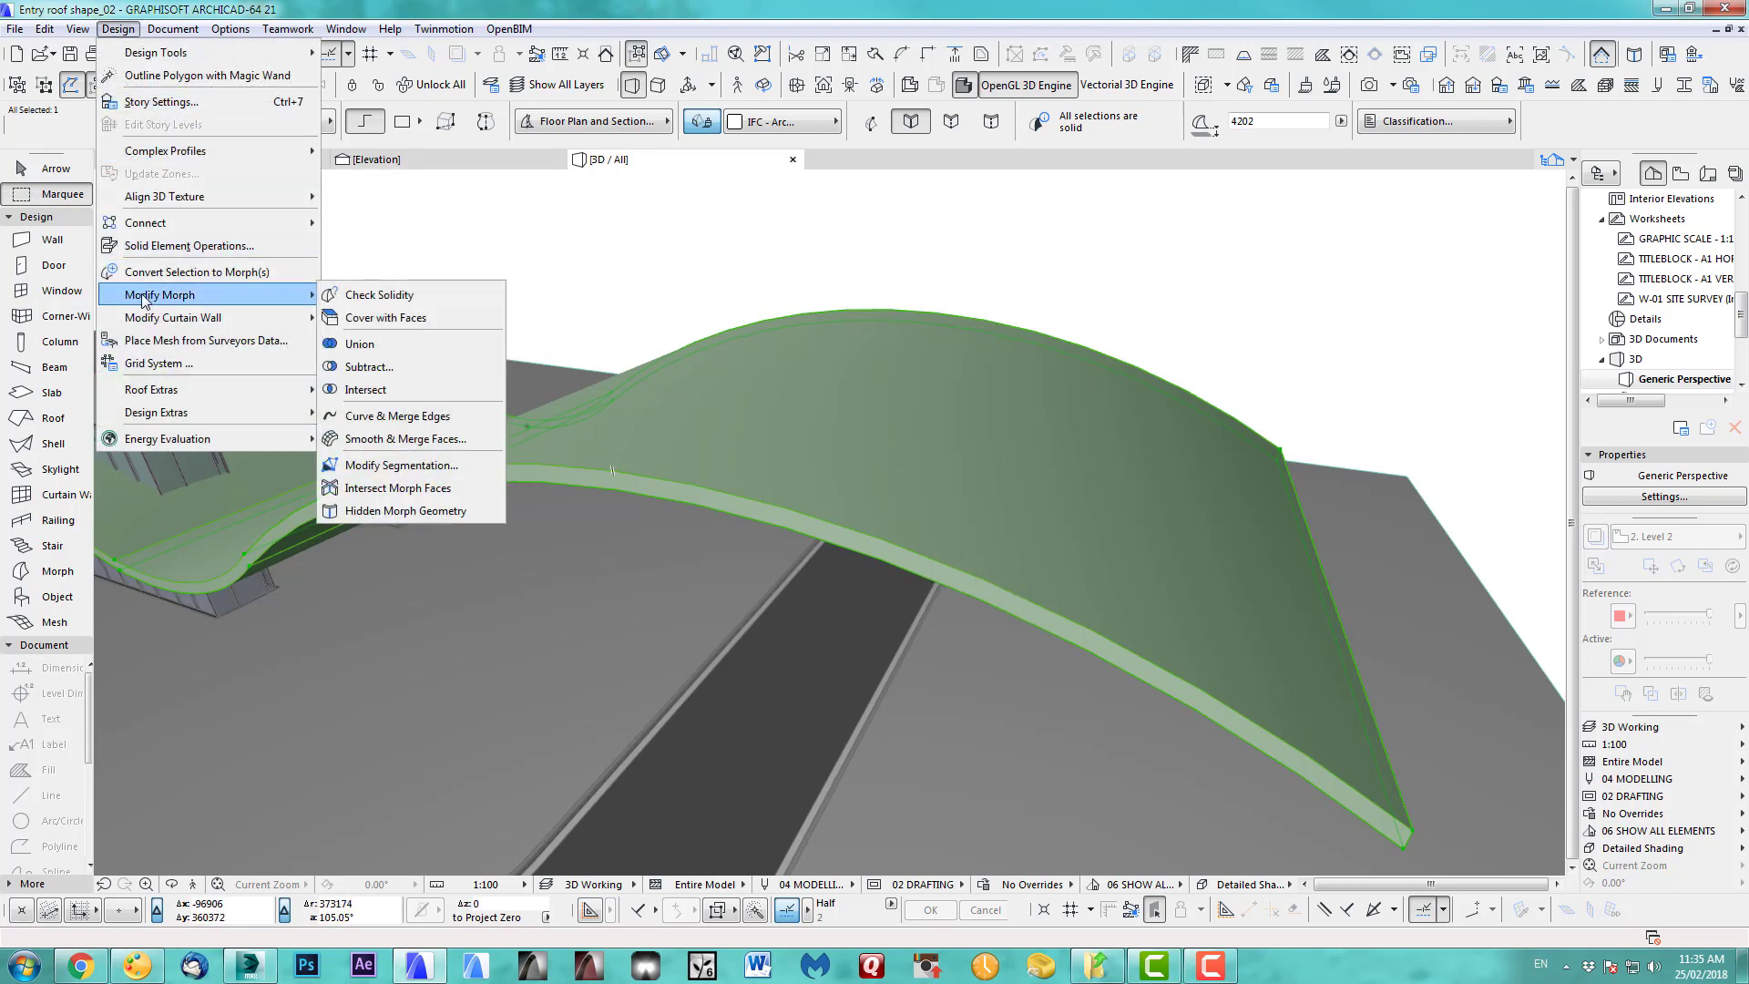
left_click(385, 467)
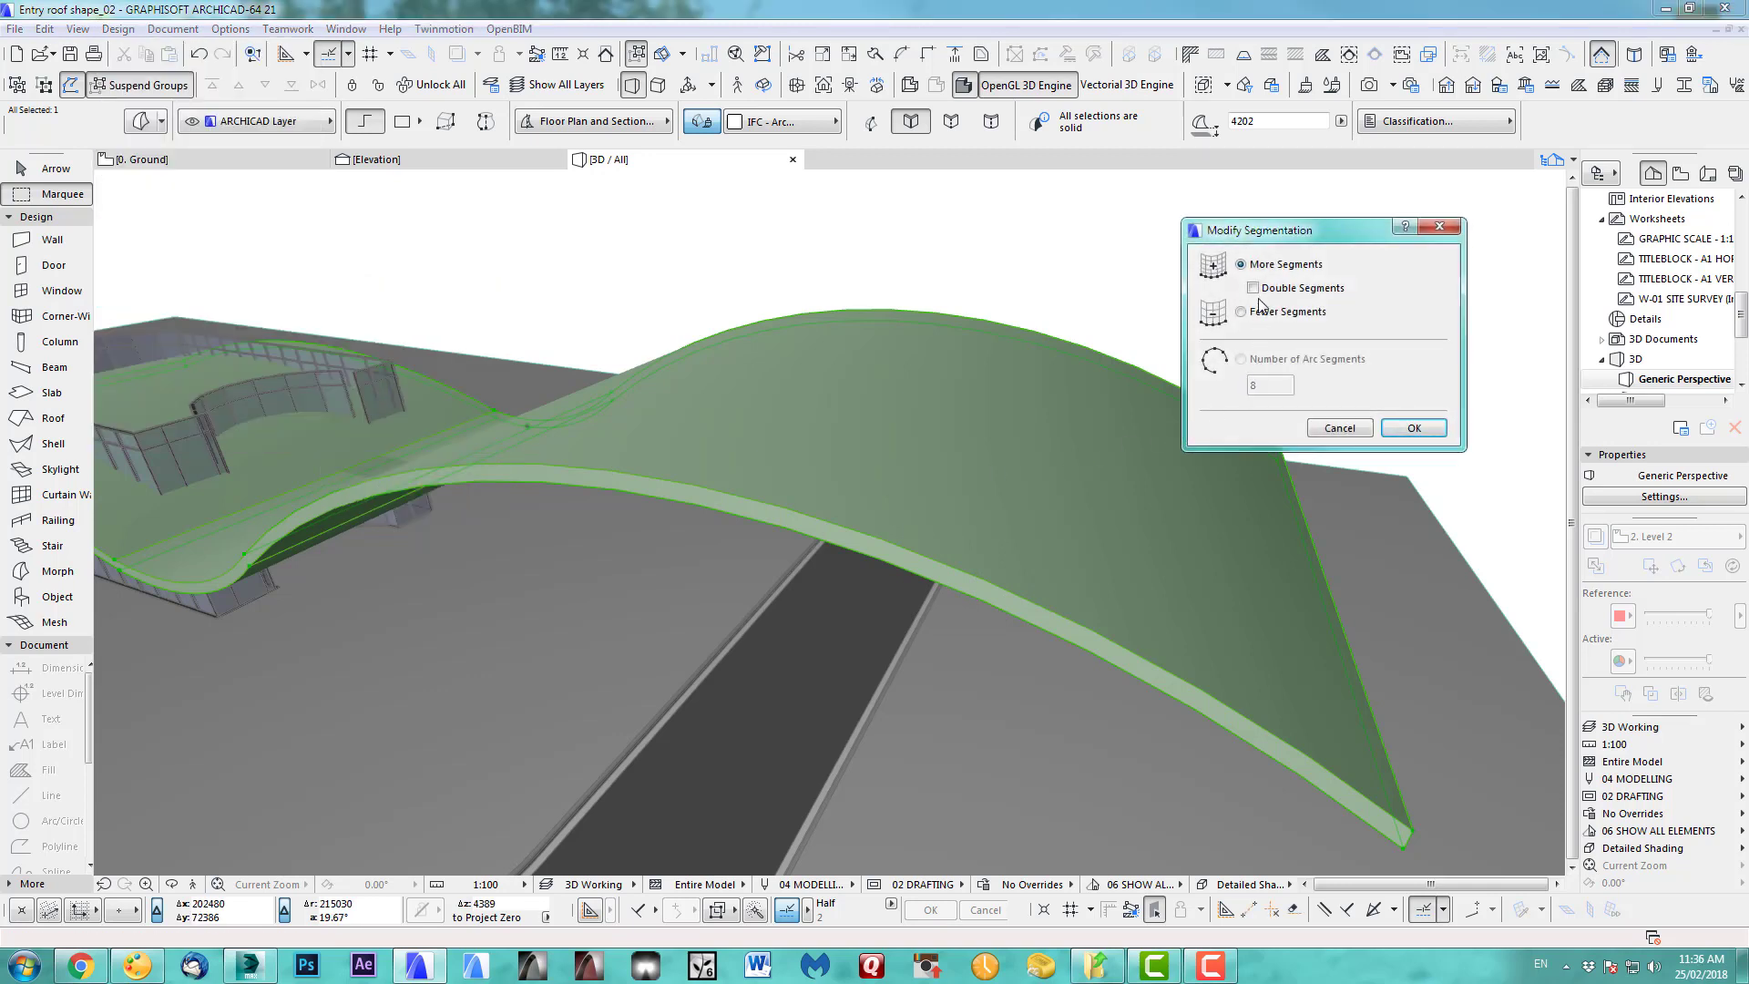
left_click(1413, 428)
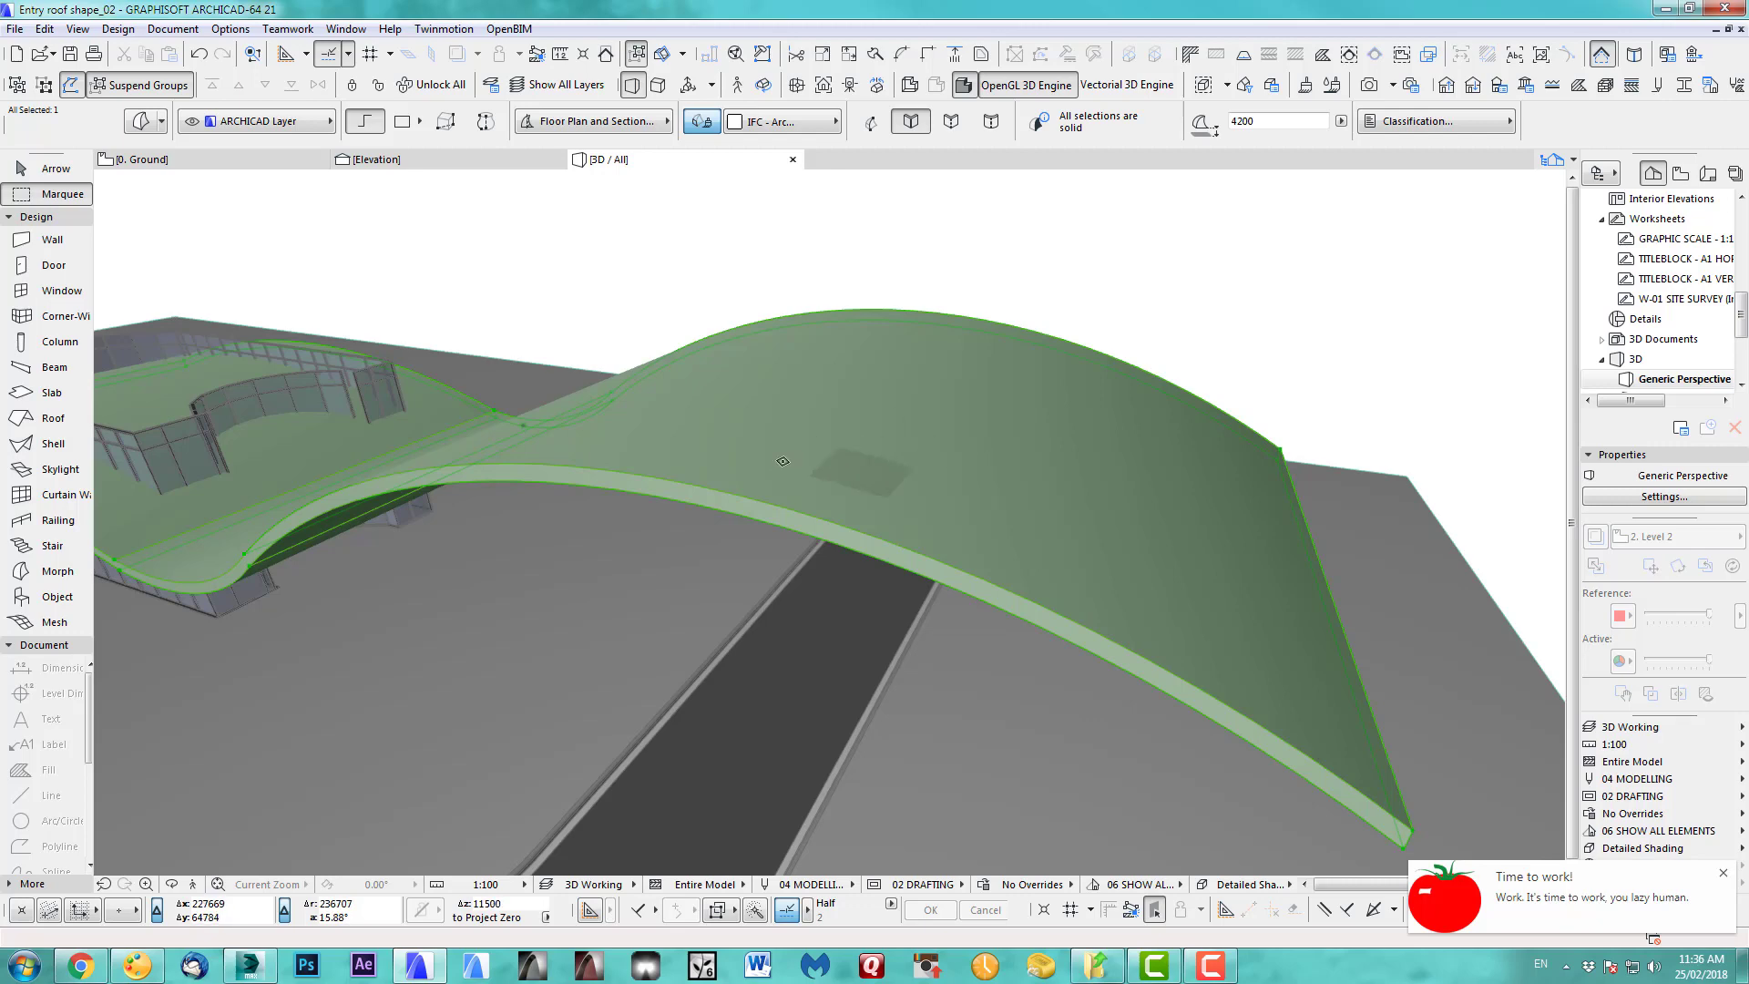
scroll(780, 468, "down", 2)
middle_click_drag(772, 512, 1004, 494)
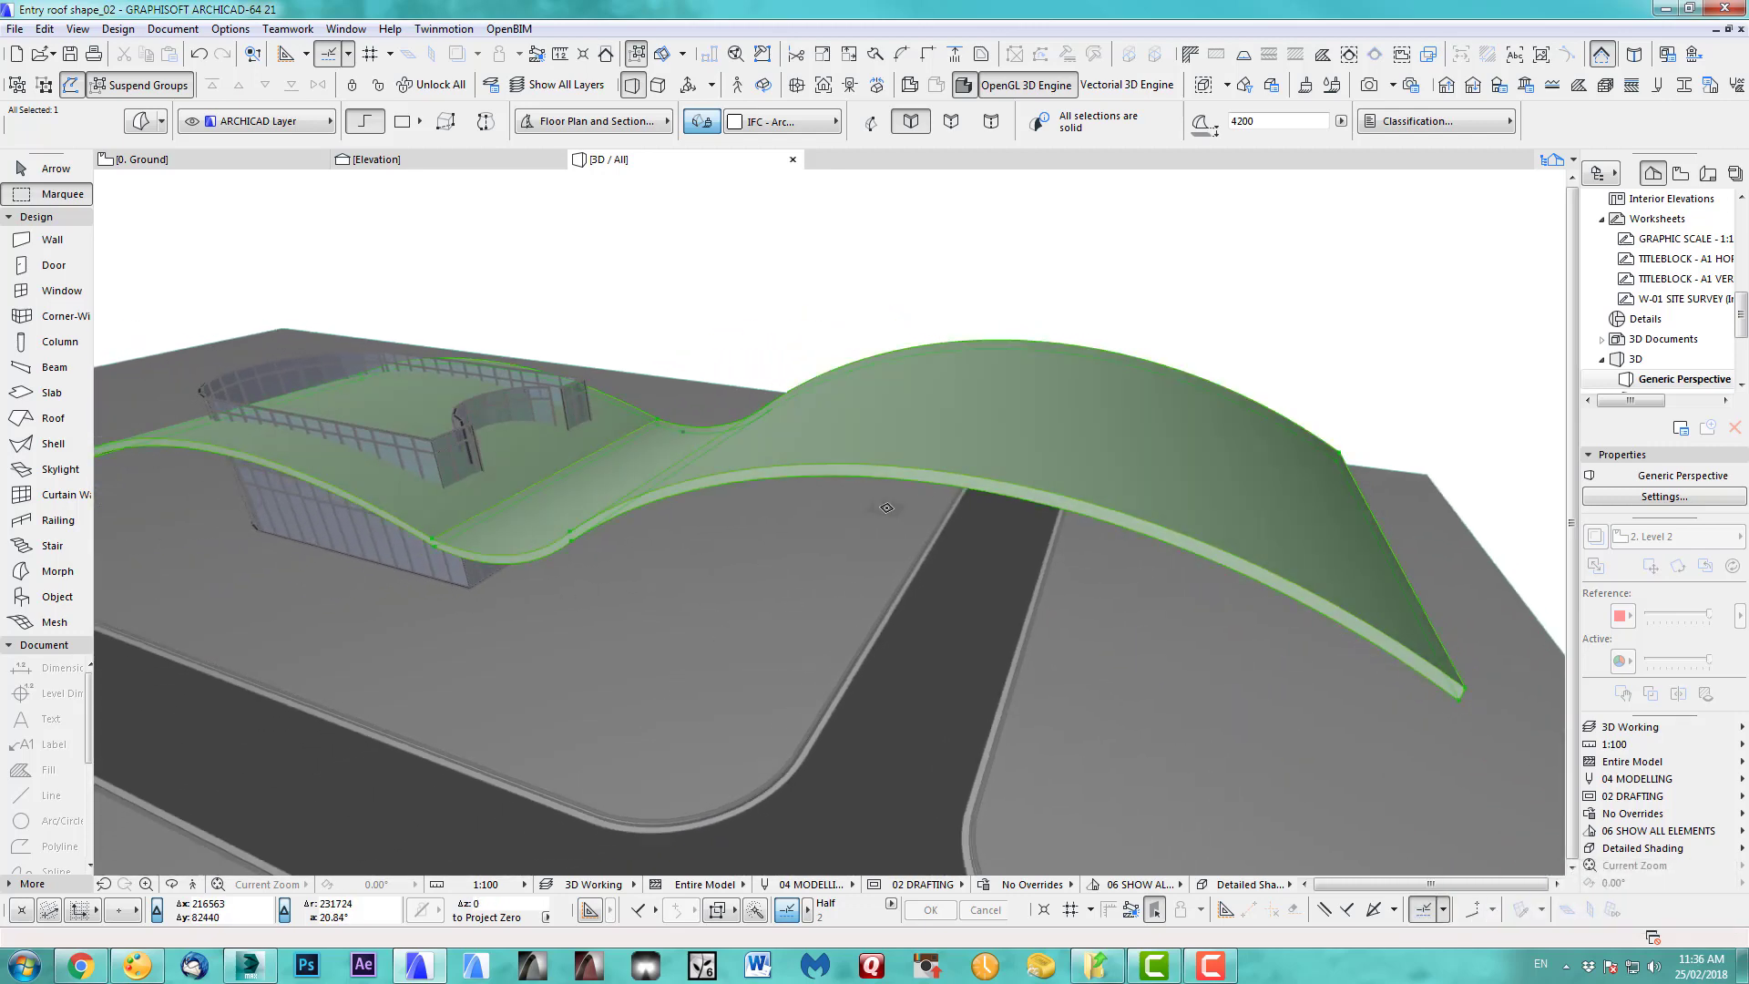
key("o")
left_click_drag(798, 519, 1077, 595)
left_click_drag(1046, 531, 910, 630)
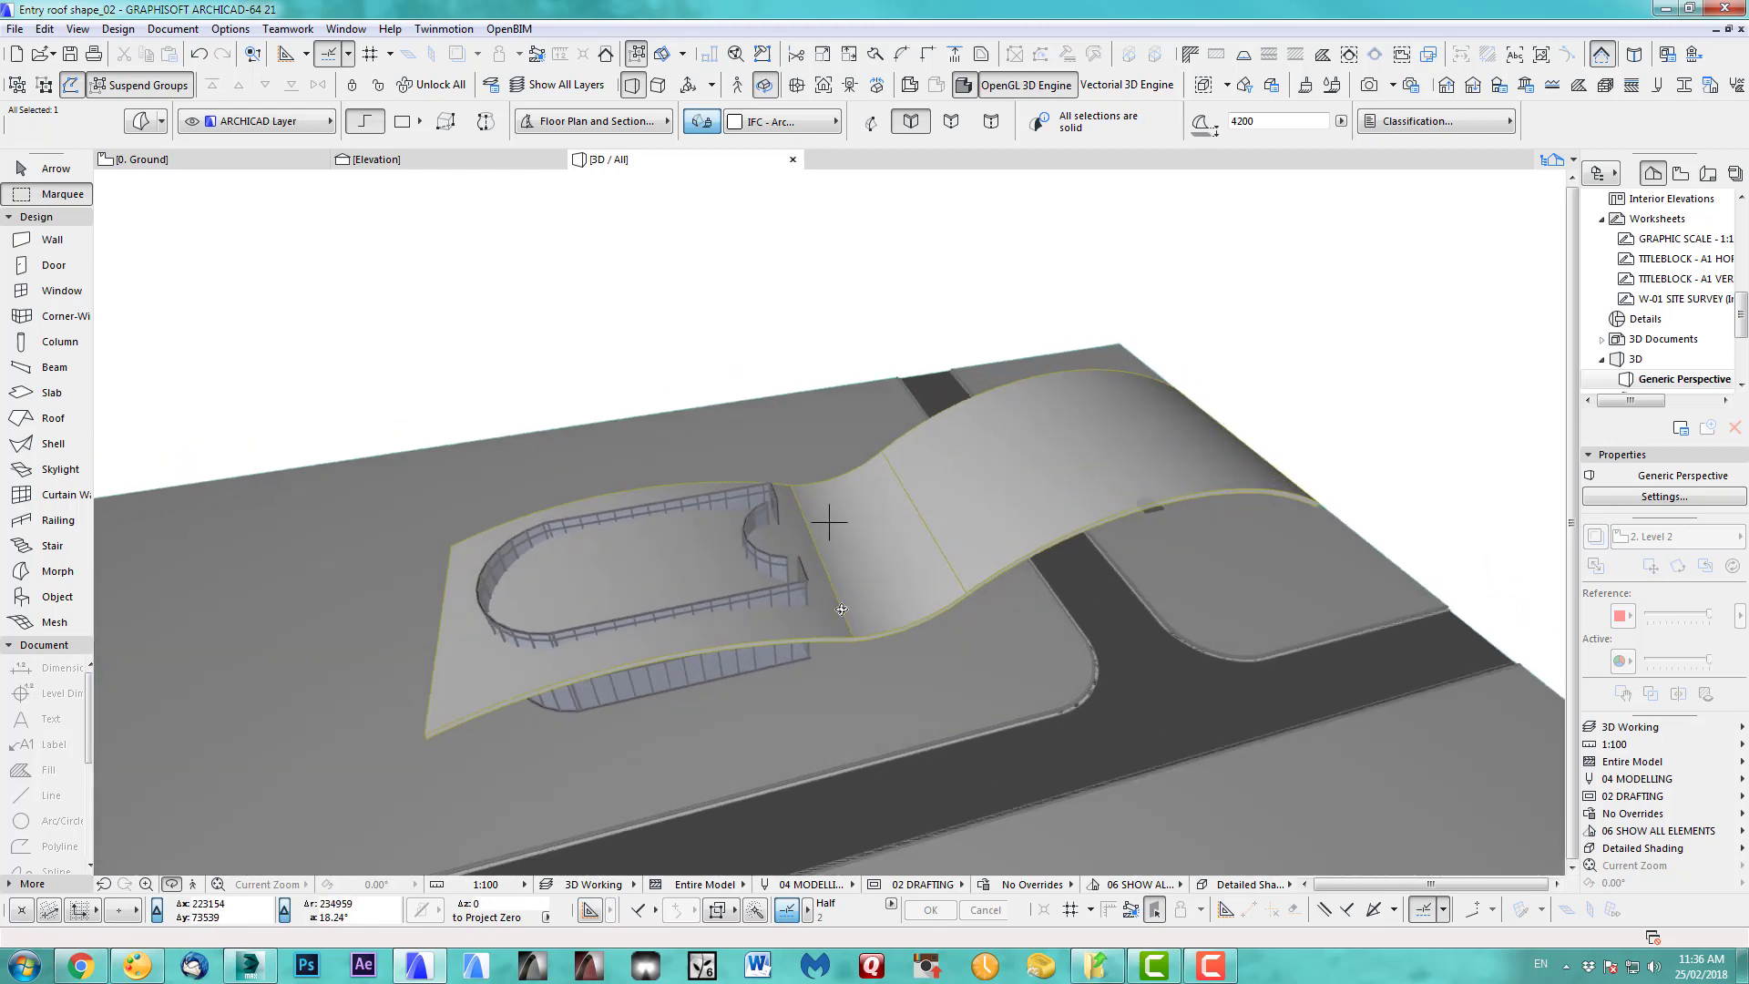
- On the ground floor plan, place a copy of the roof morph horizontally beyond the site's edge in the empty area
key("F2")
scroll(894, 498, "down", 3)
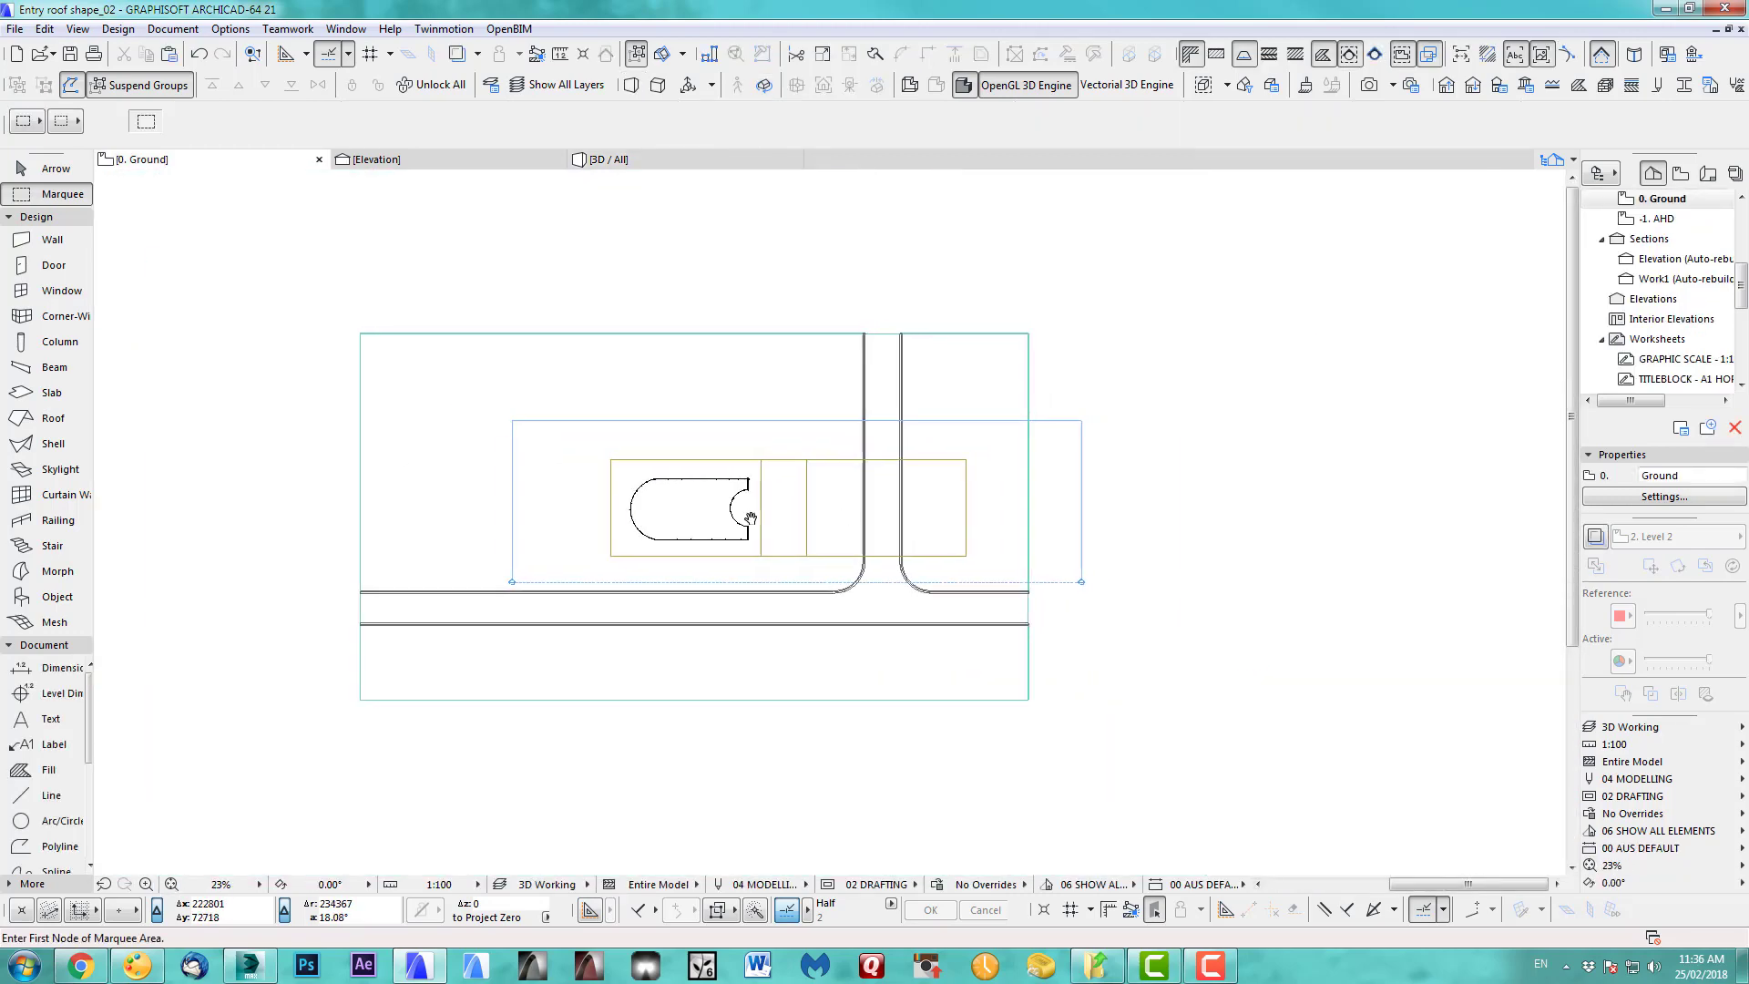
middle_click_drag(978, 471, 676, 474)
left_click(668, 465, "shift")
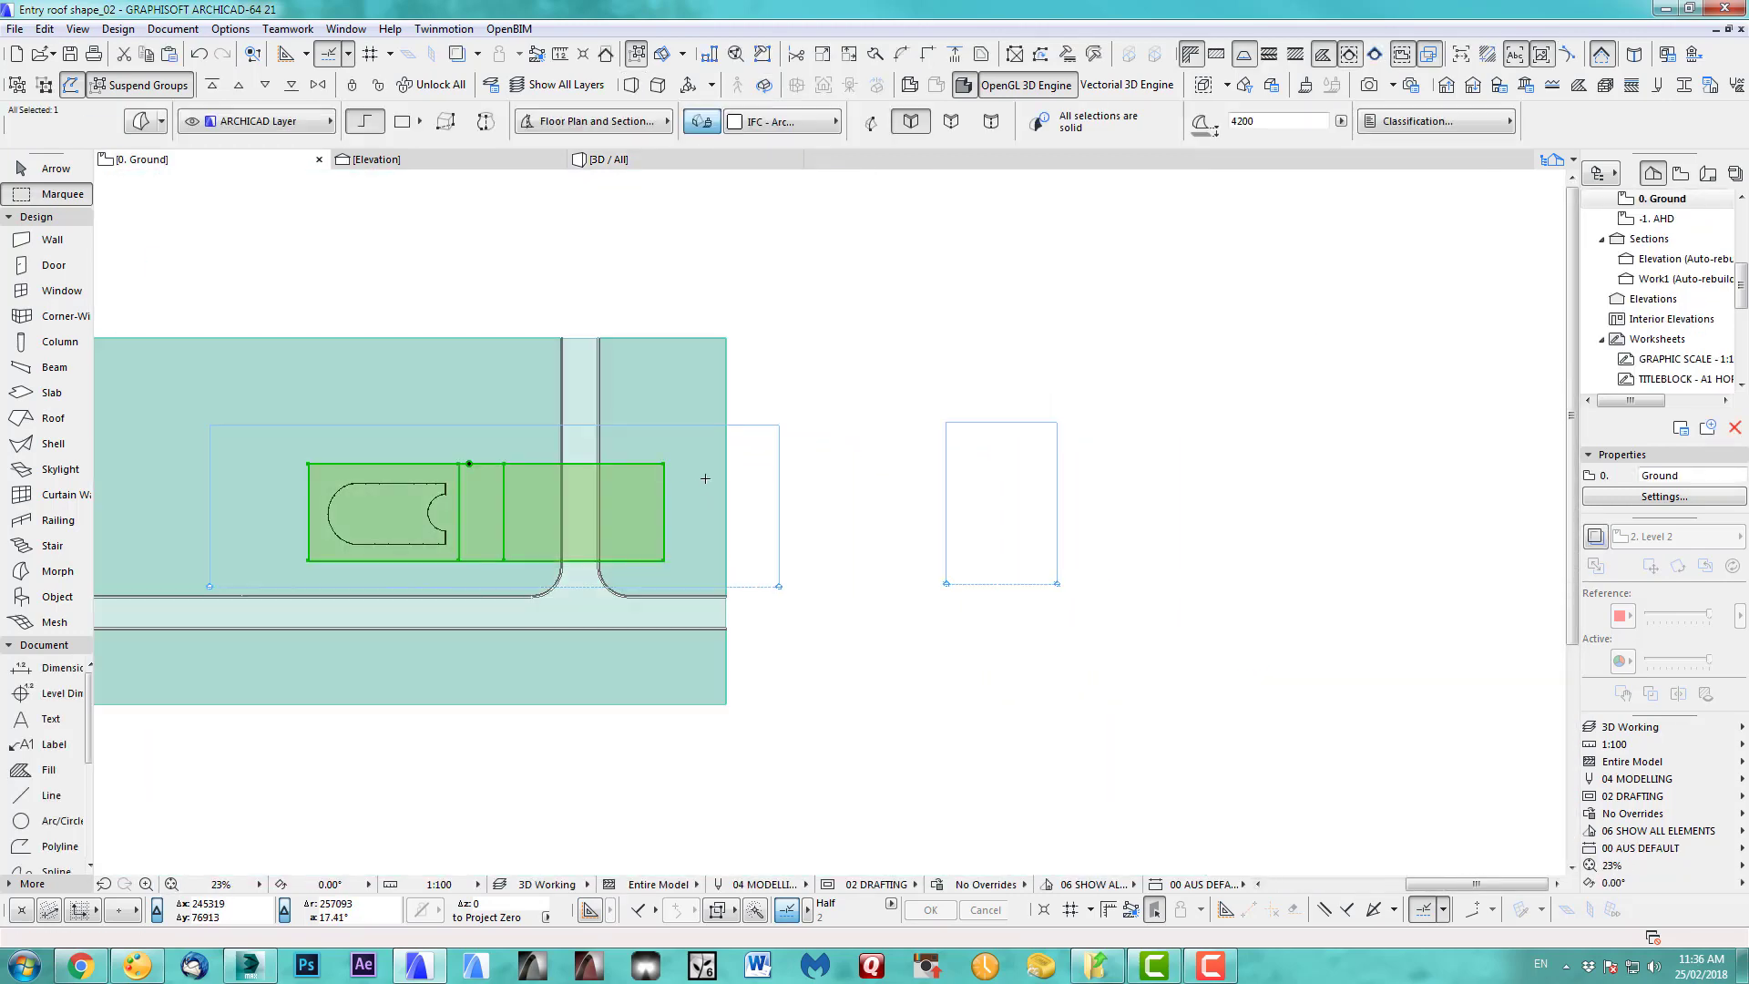
key("ctrl+shift+d")
left_click(620, 516)
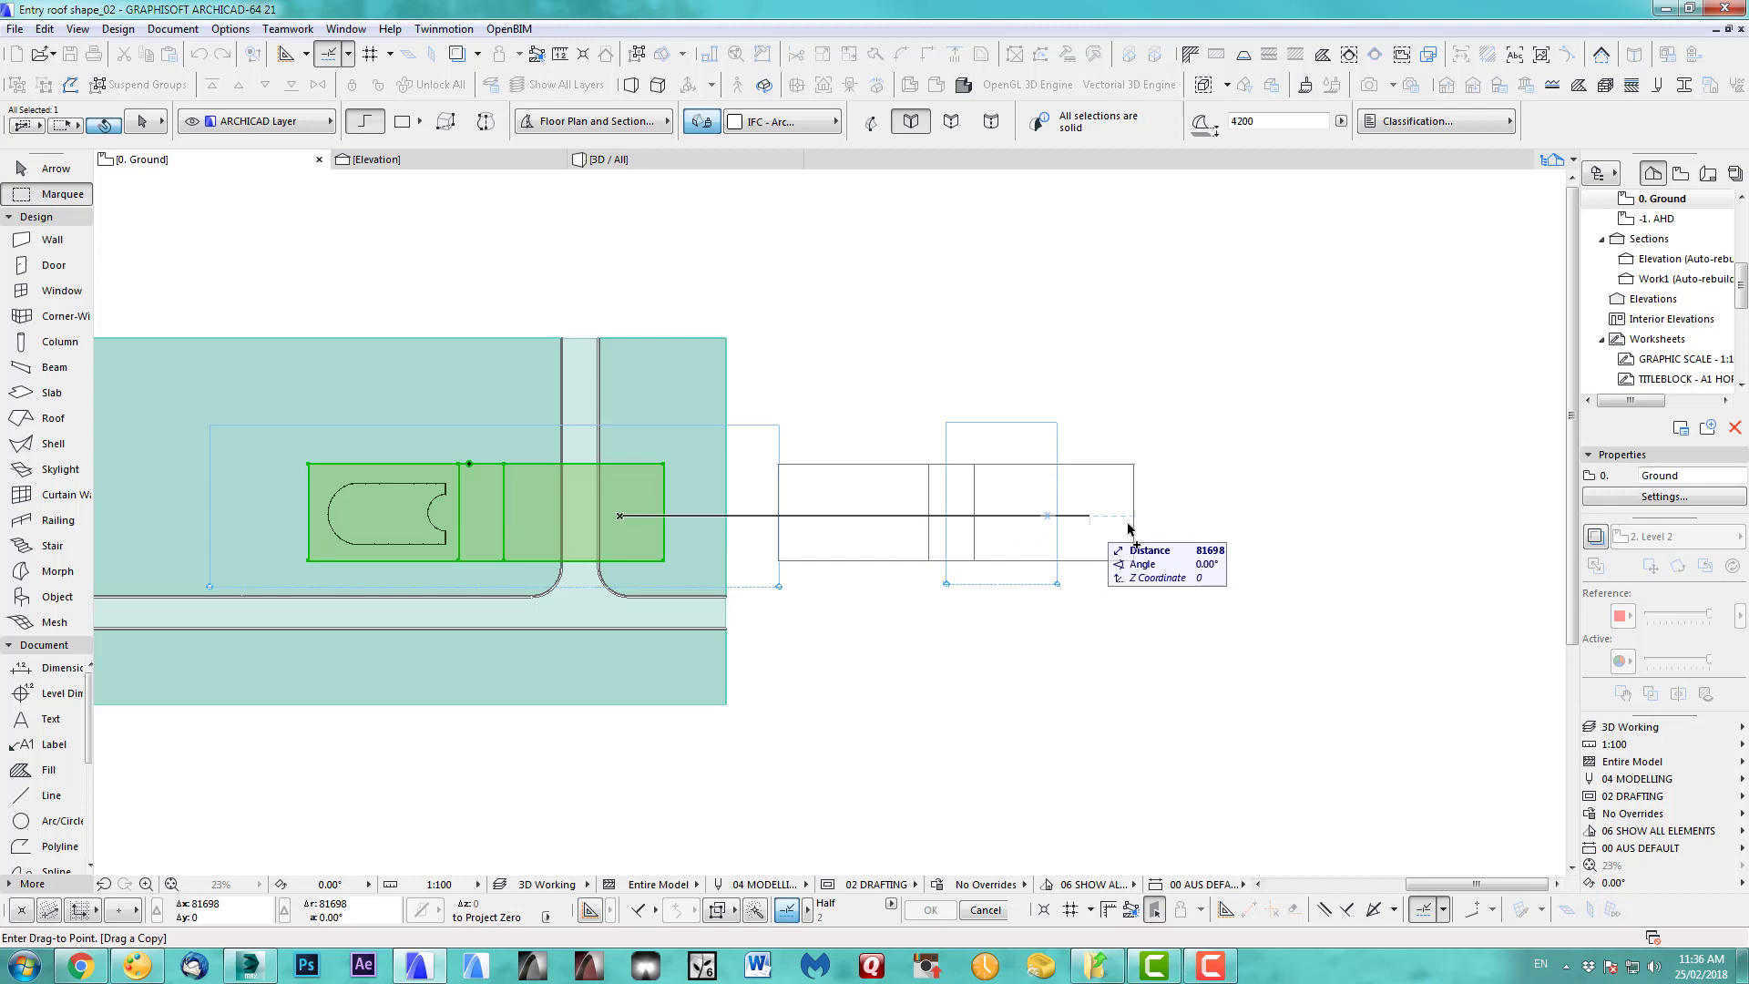
left_click(1234, 525)
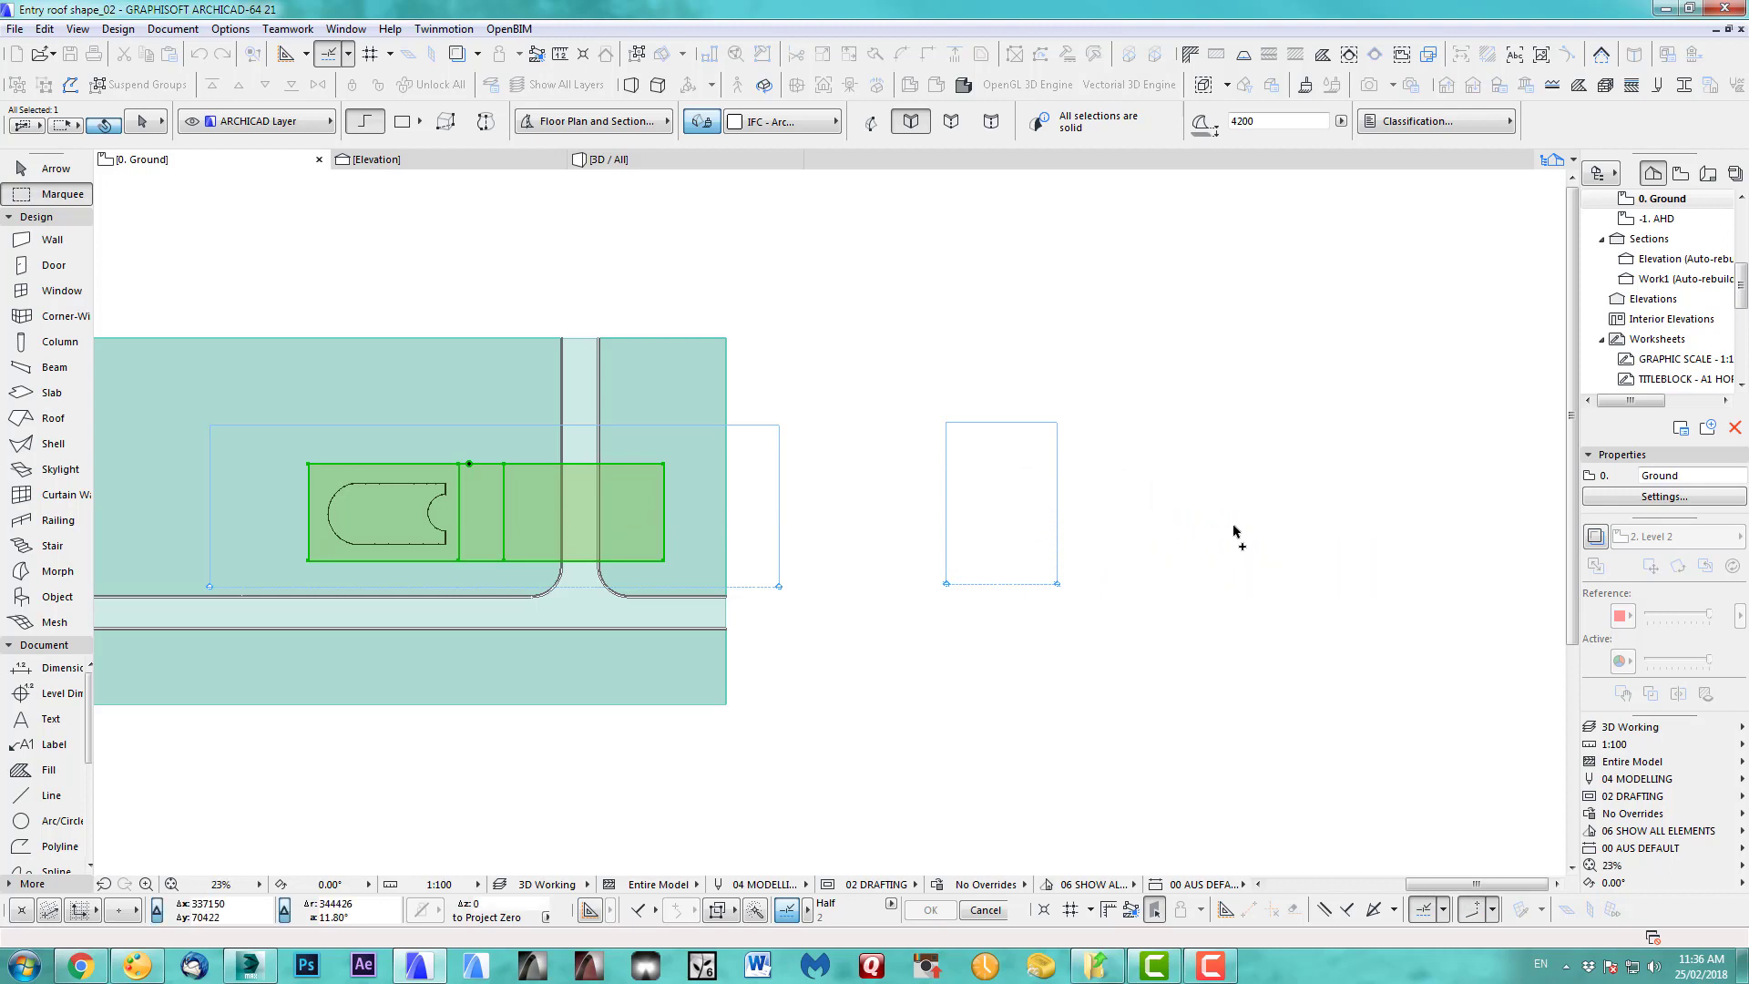
left_click(1233, 531)
key("Escape")
scroll(1258, 610, "up", 2)
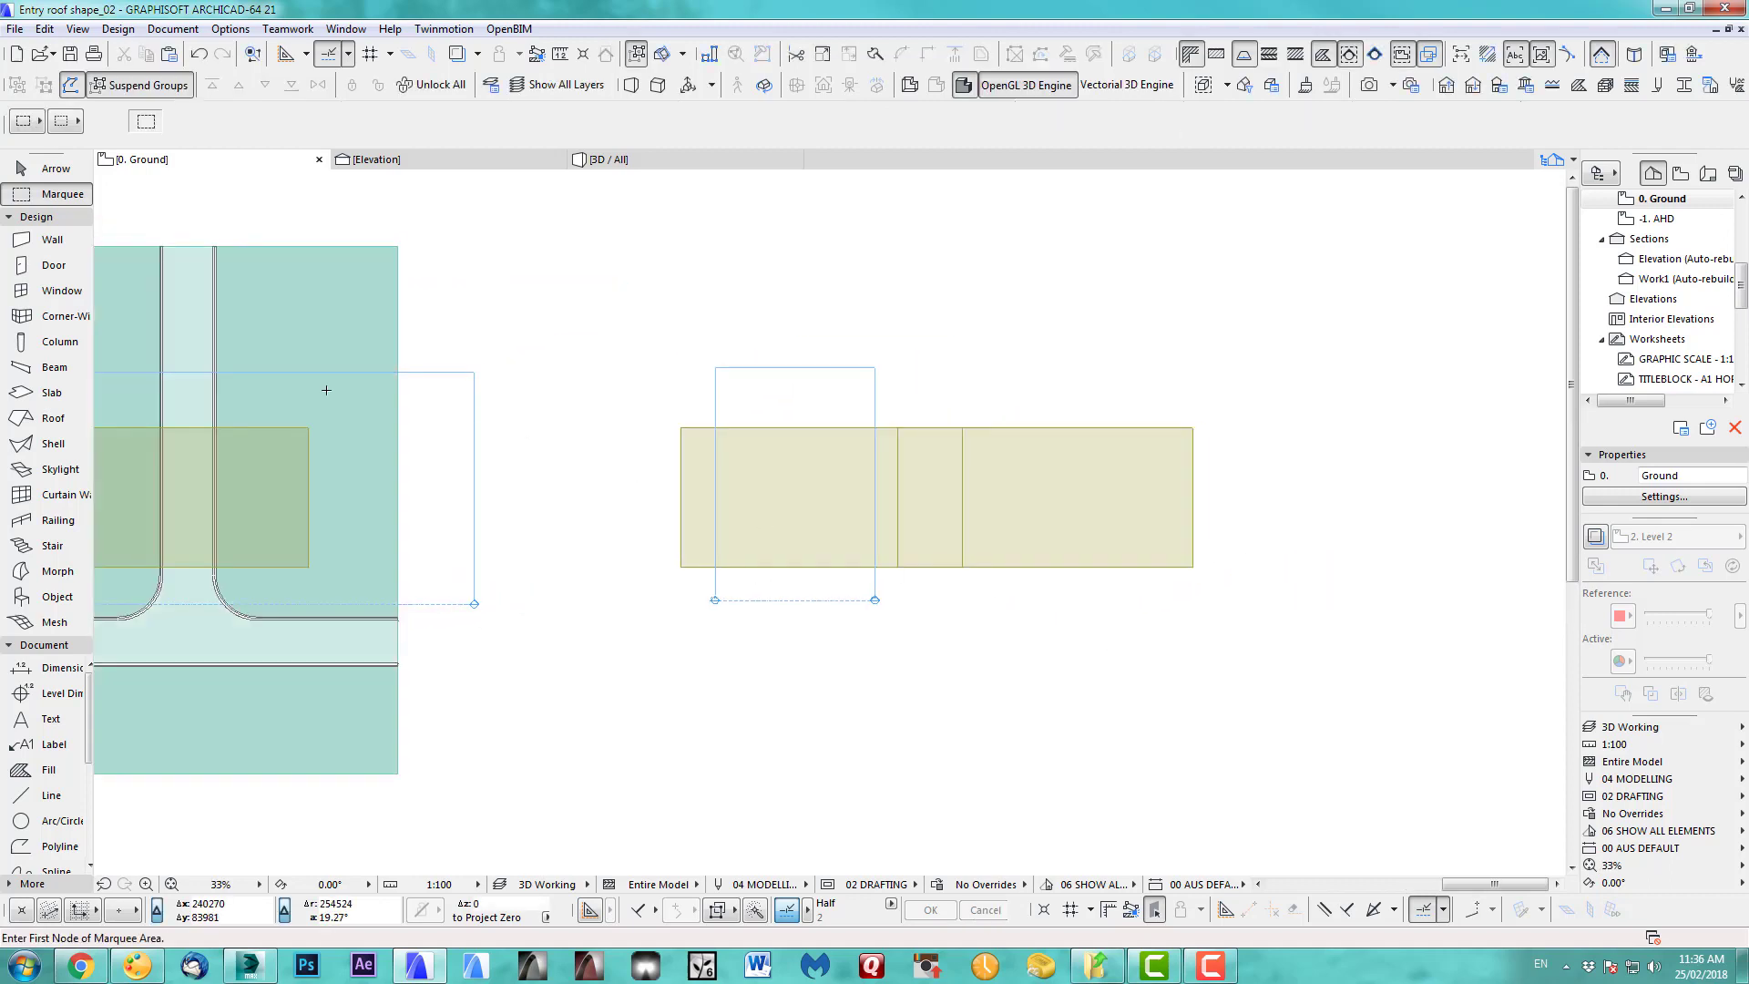
- Draw an ellipse centred on the midpoint of the roof copy's right end edge, with a vertical semi-axis of about 4900
left_click(53, 825)
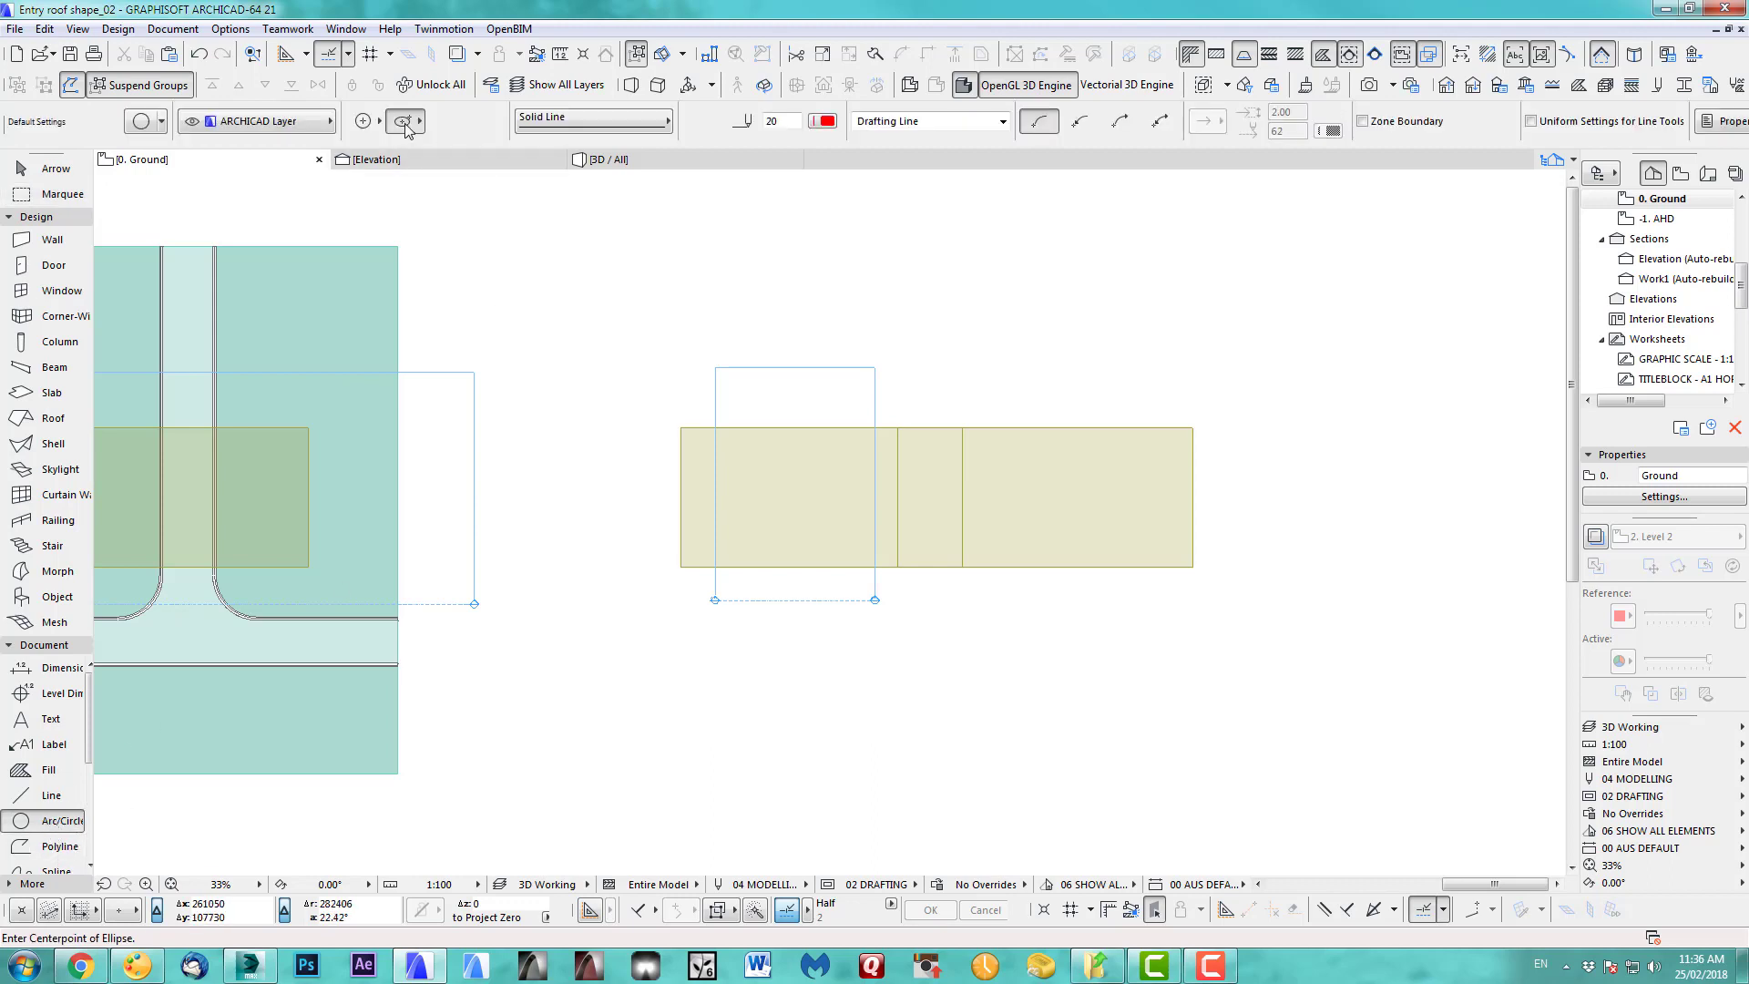
scroll(1188, 486, "up", 1)
left_click(1193, 496)
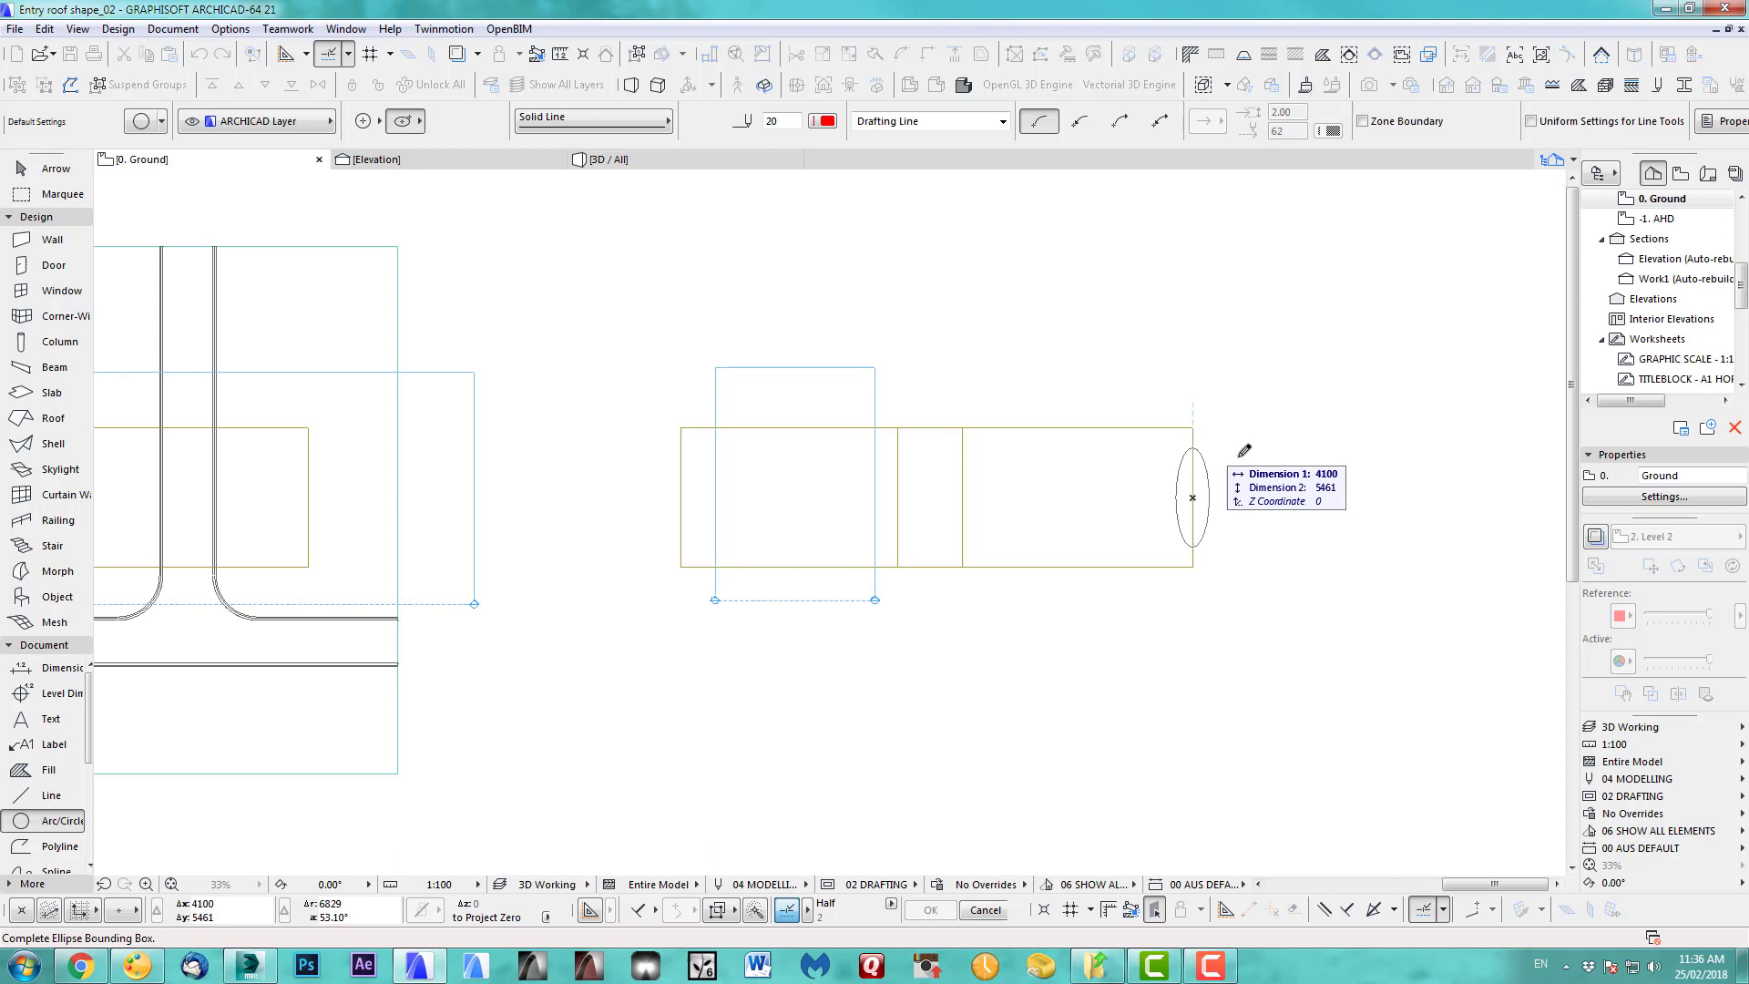
left_click(1330, 451)
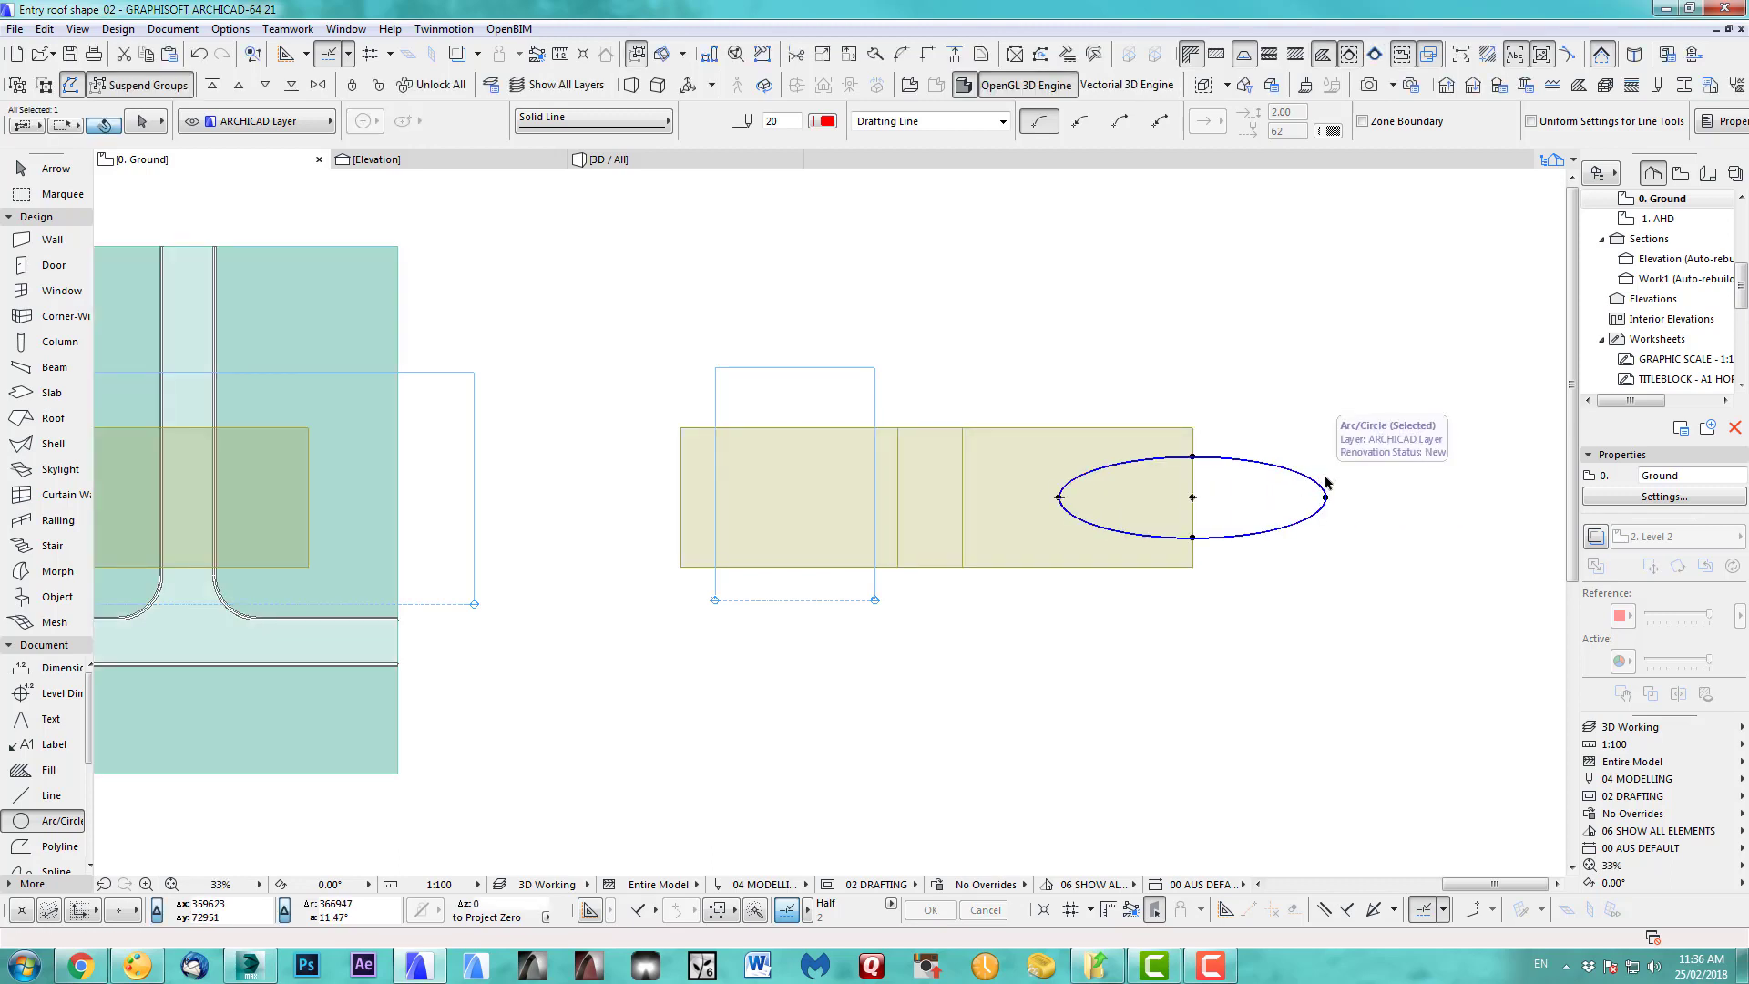
- Stretch the ellipse vertically until its height matches the full width of the roof copy
middle_click_drag(1321, 487, 1185, 475)
left_click(1056, 452)
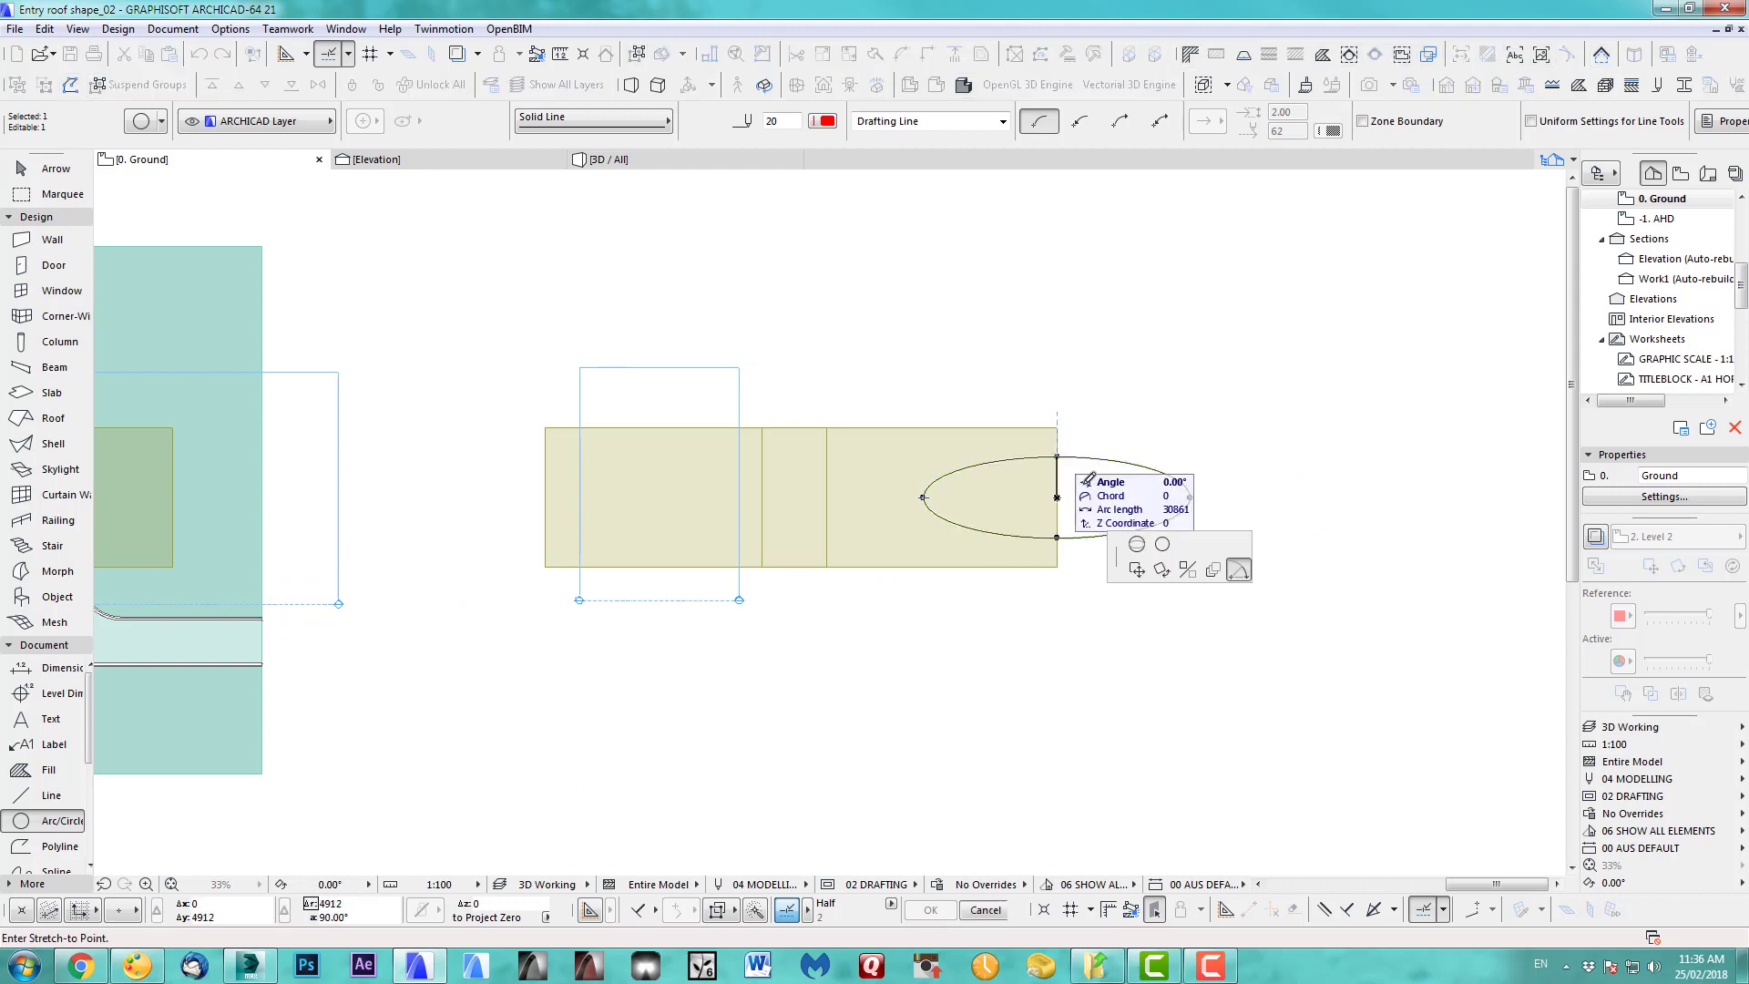
left_click(1136, 544)
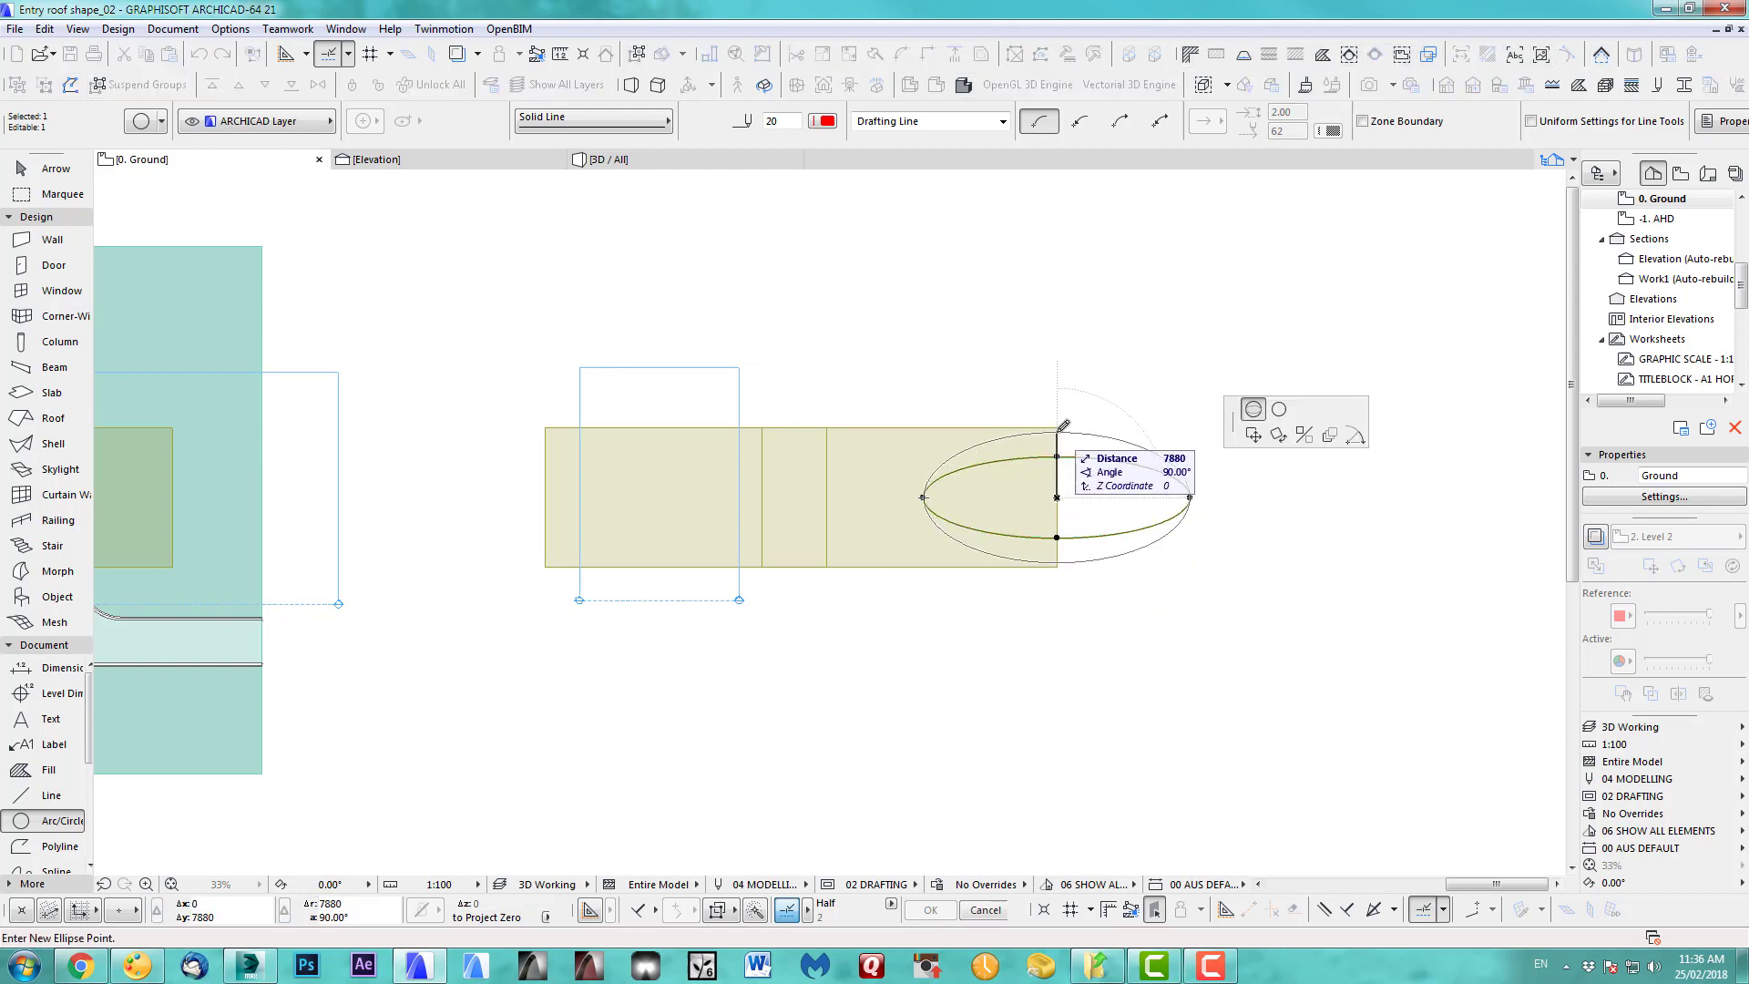
left_click(1282, 426)
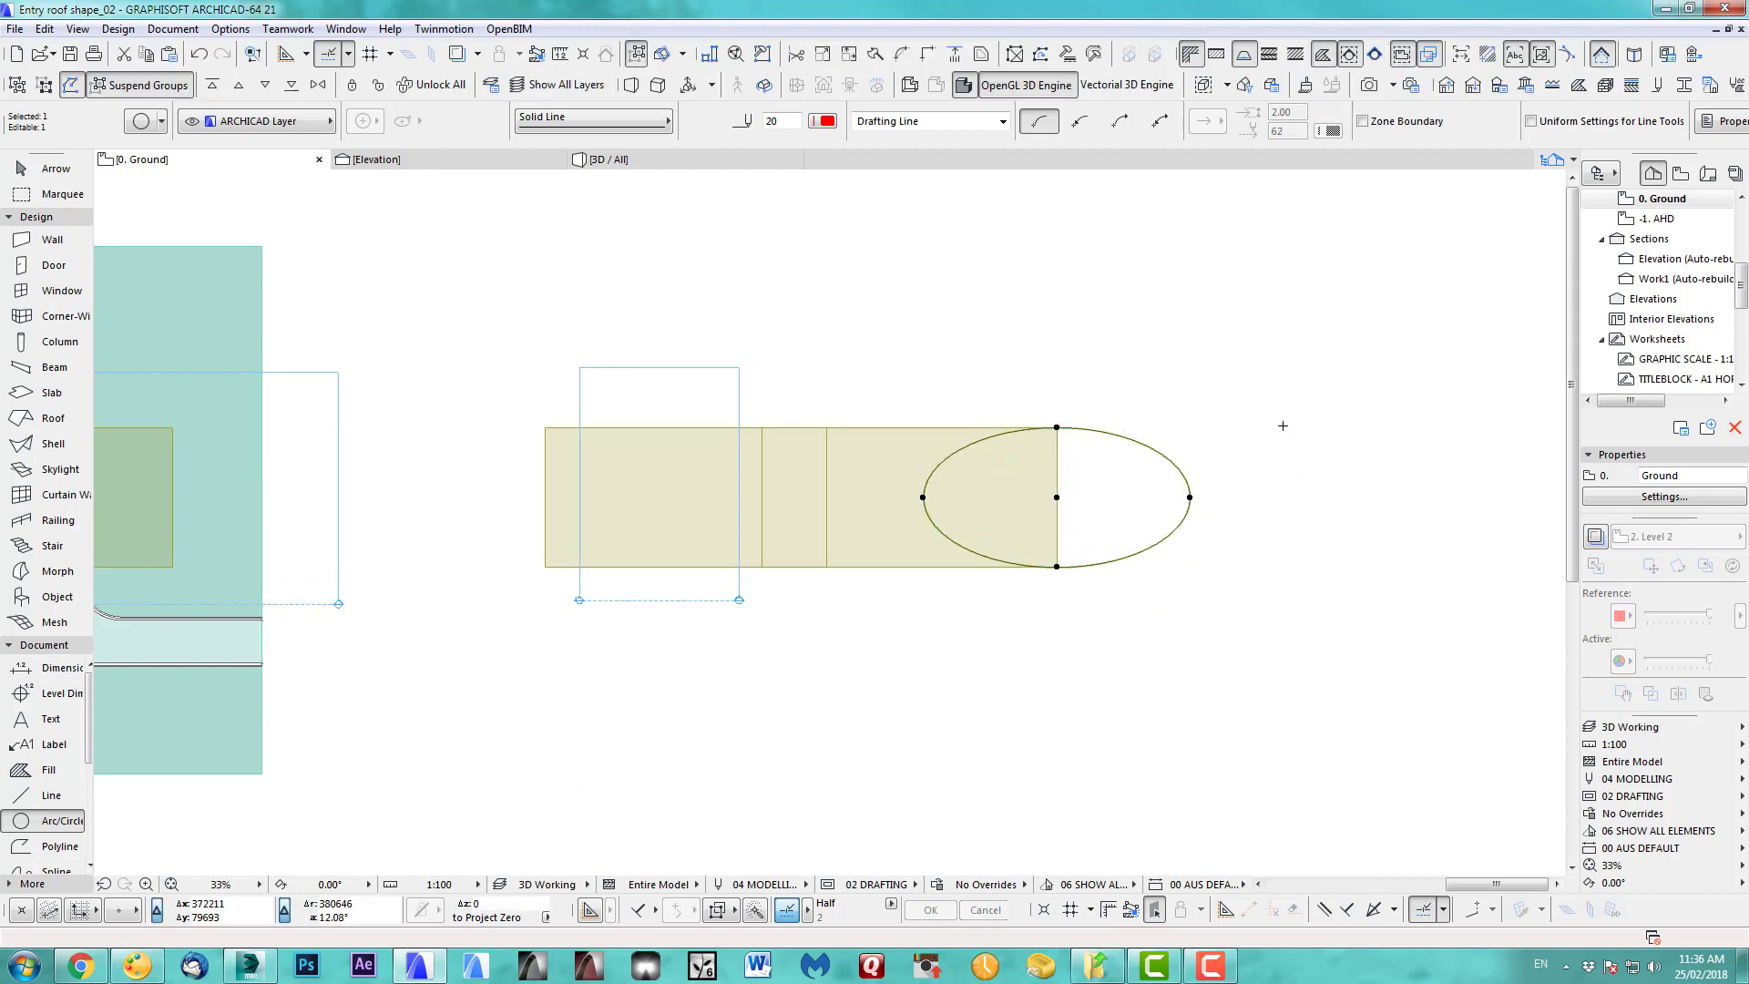
- Move the ellipse horizontally inward so its right end point meets the midpoint of the roof copy's right edge
key("ctrl+d")
left_click(1189, 497)
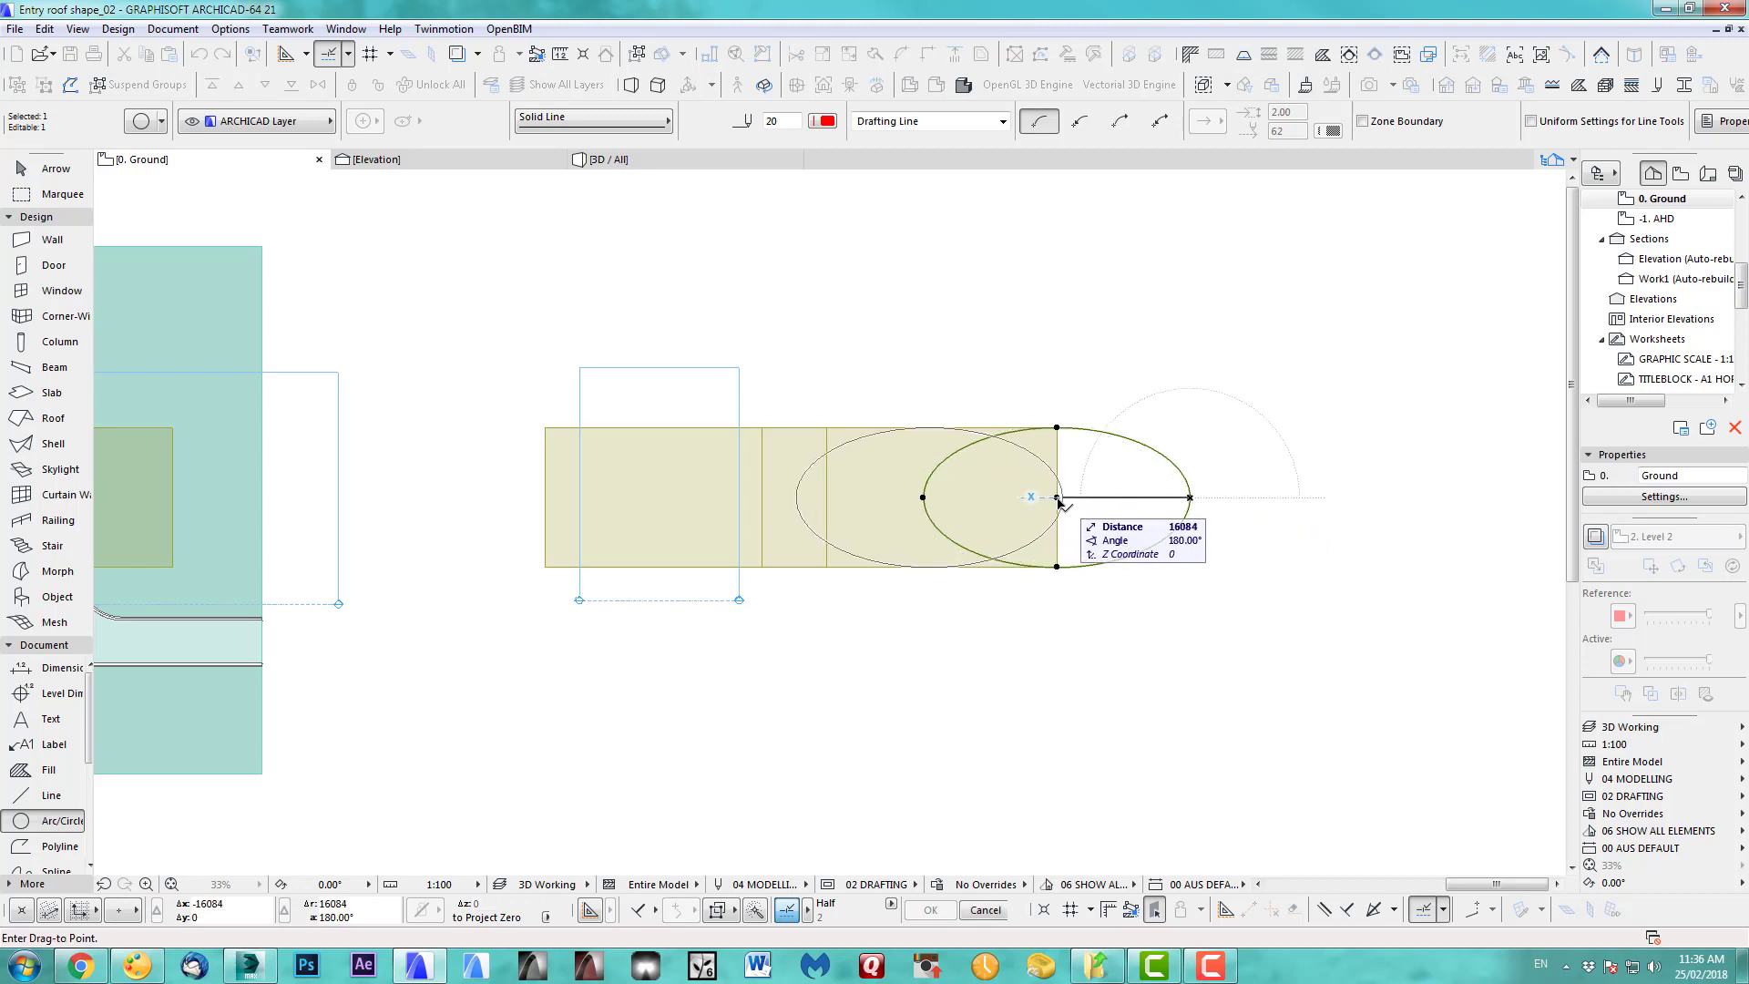
left_click(1057, 499)
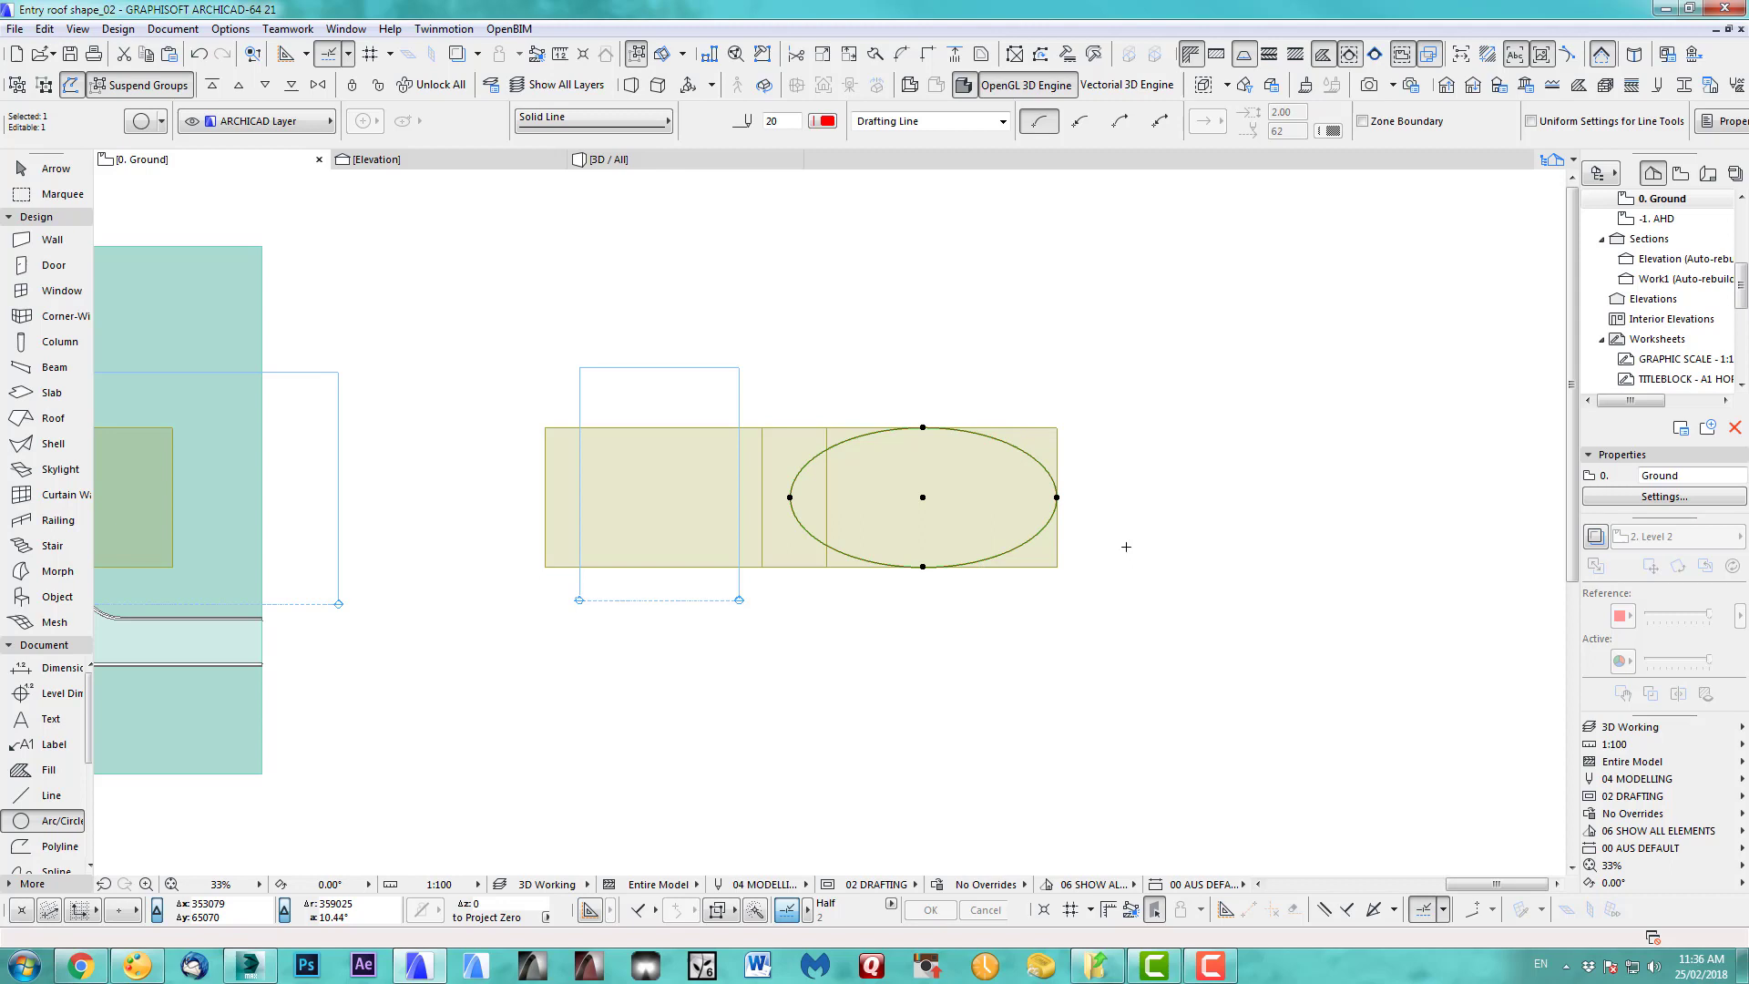
- Place a copy of the ellipse at the roof copy's opposite end, with its left end point on the midpoint of the left edge
left_click(790, 496)
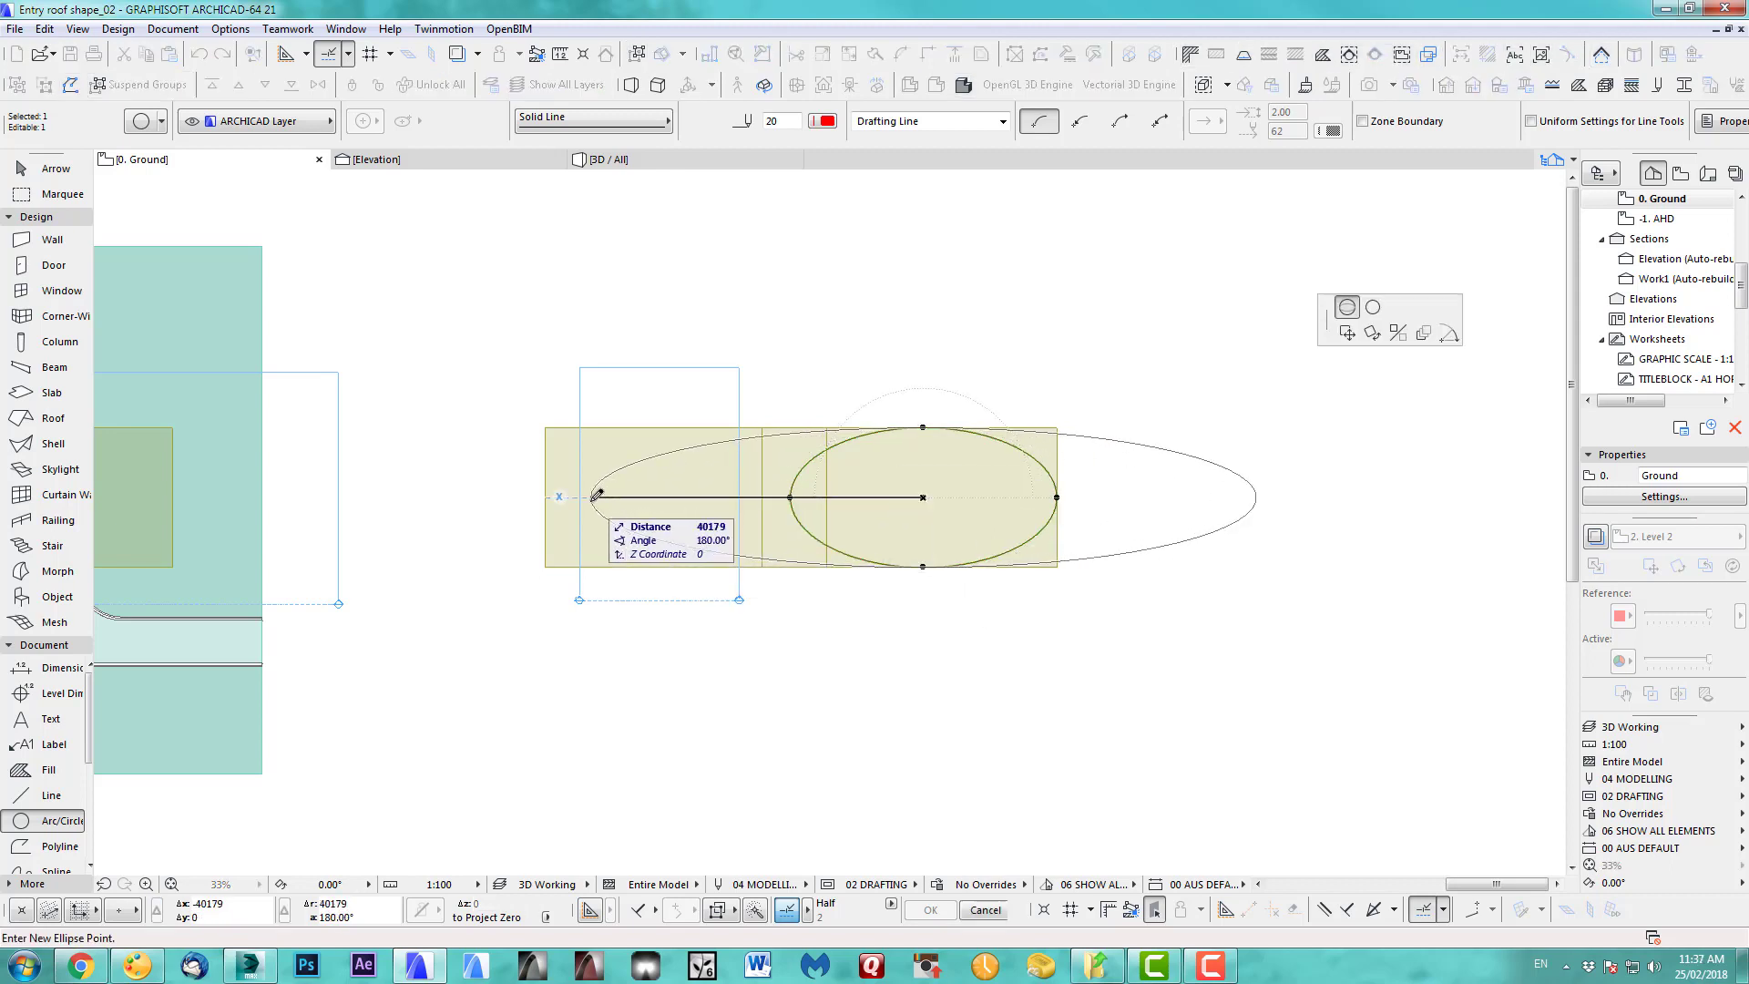
key("Escape")
key("ctrl+shift+d")
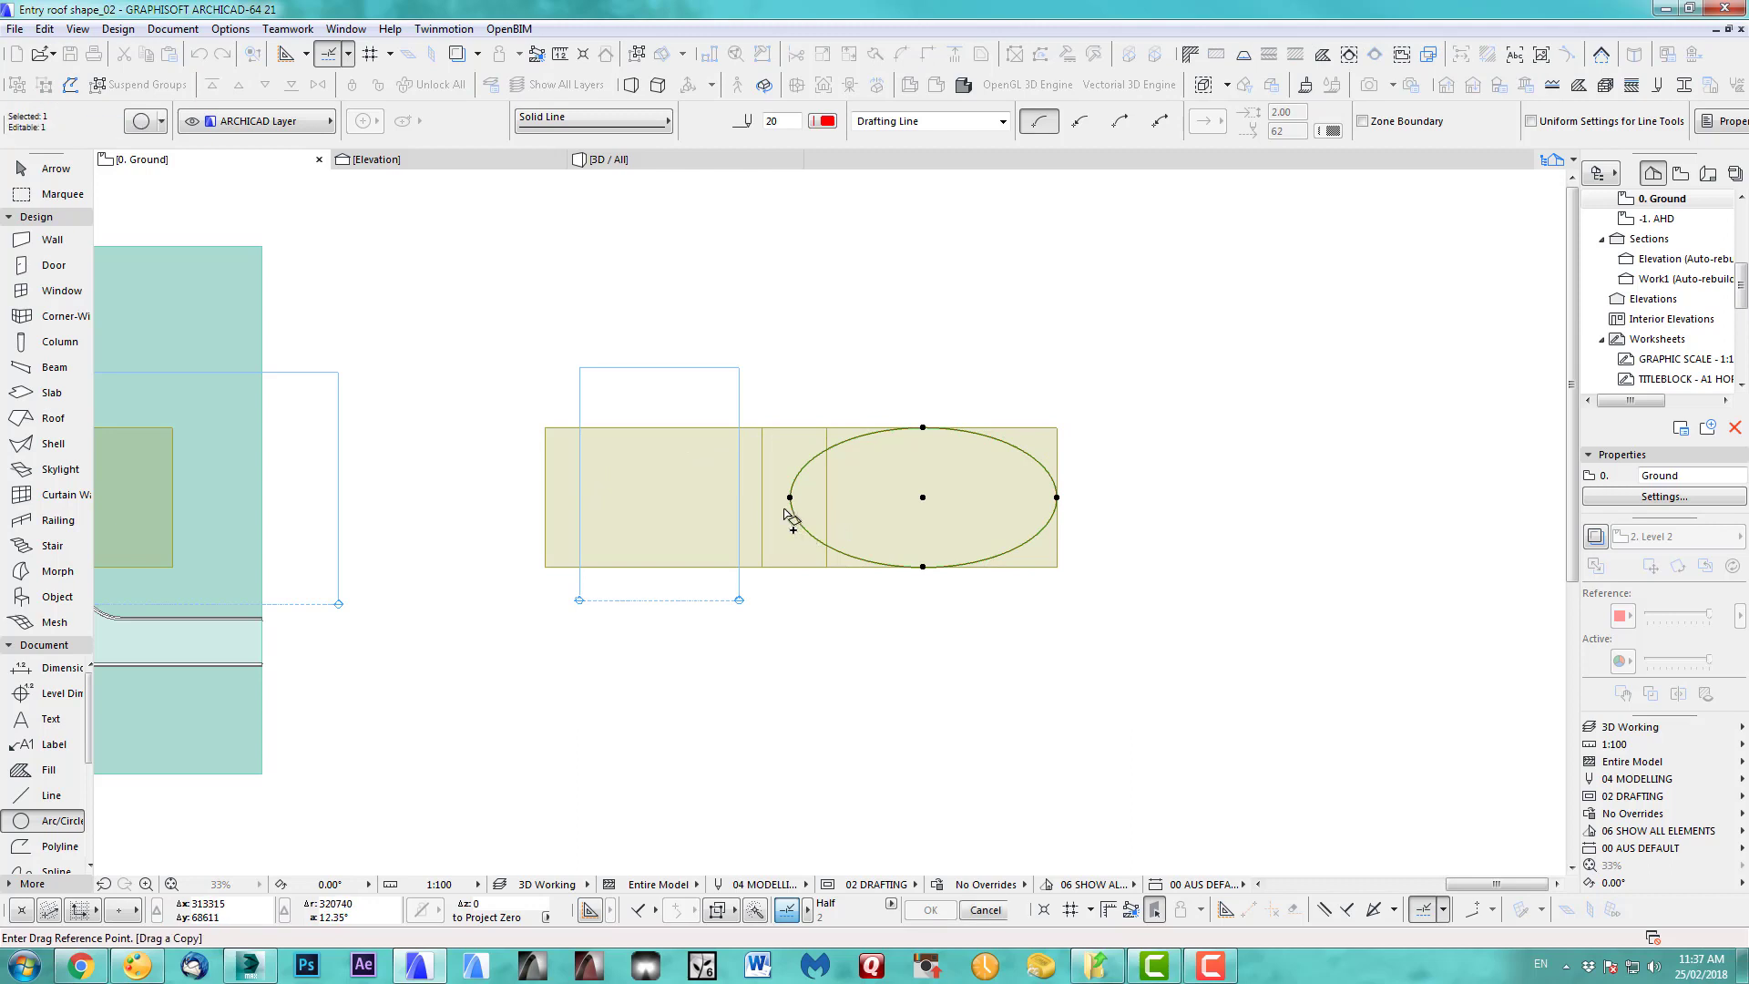
left_click(789, 496)
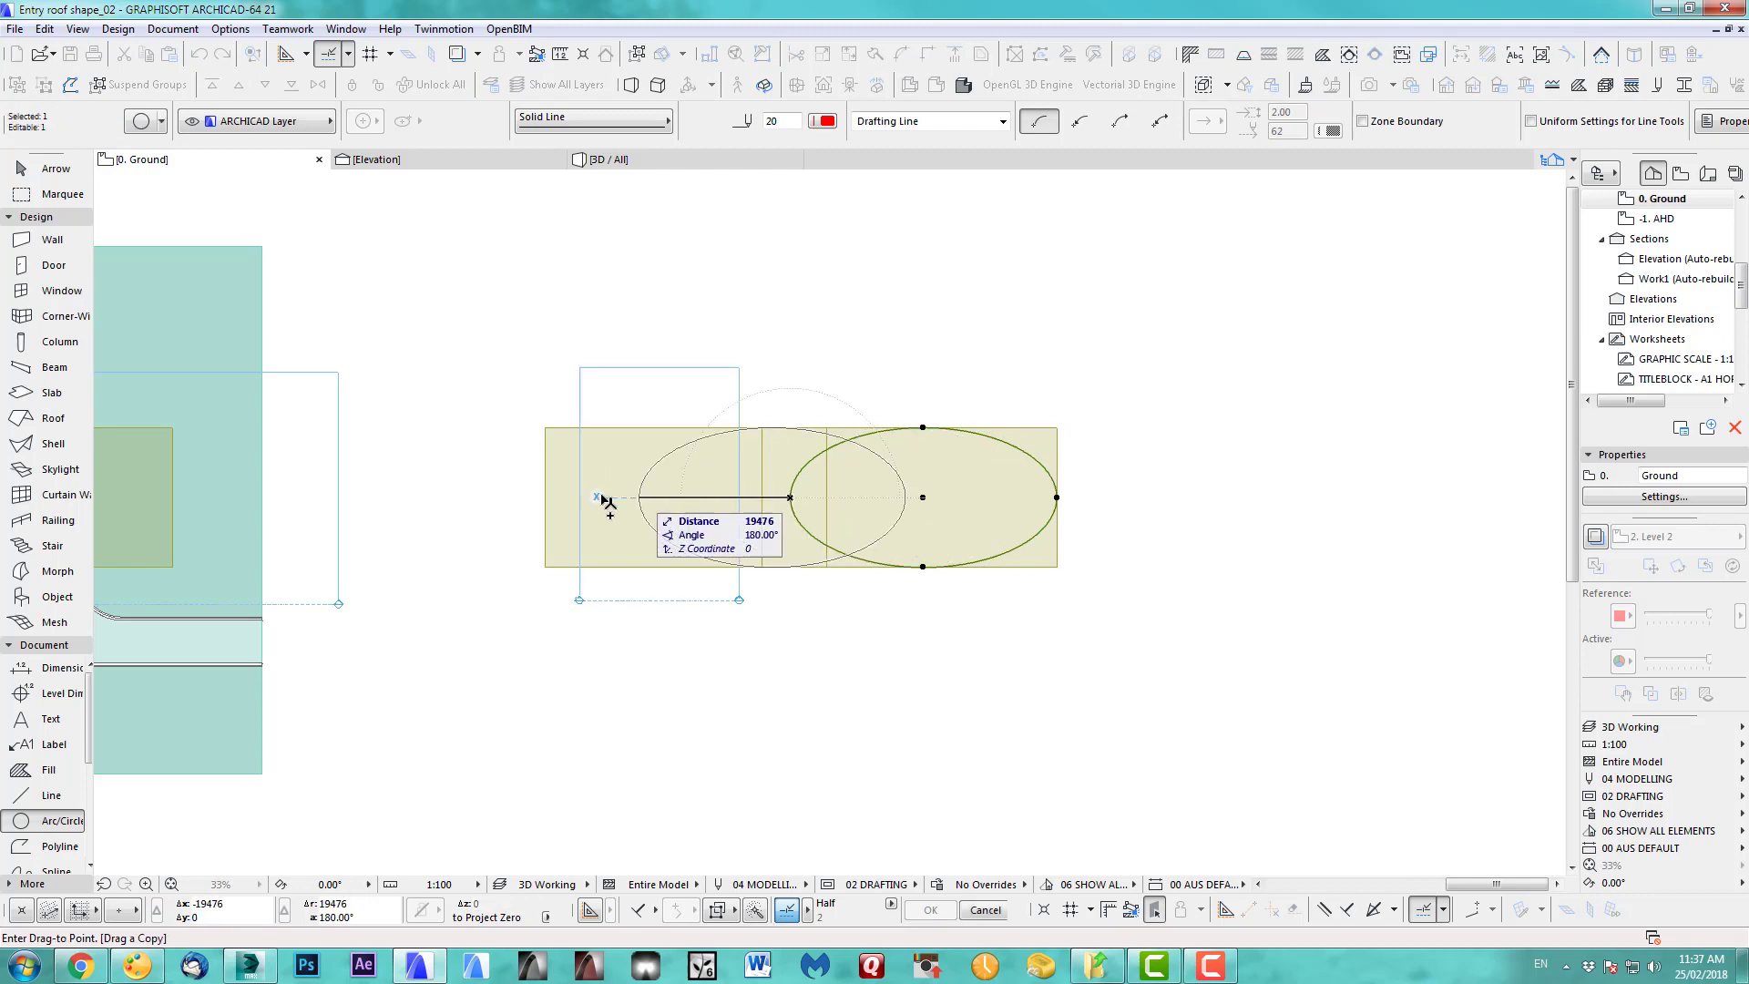
left_click(545, 497)
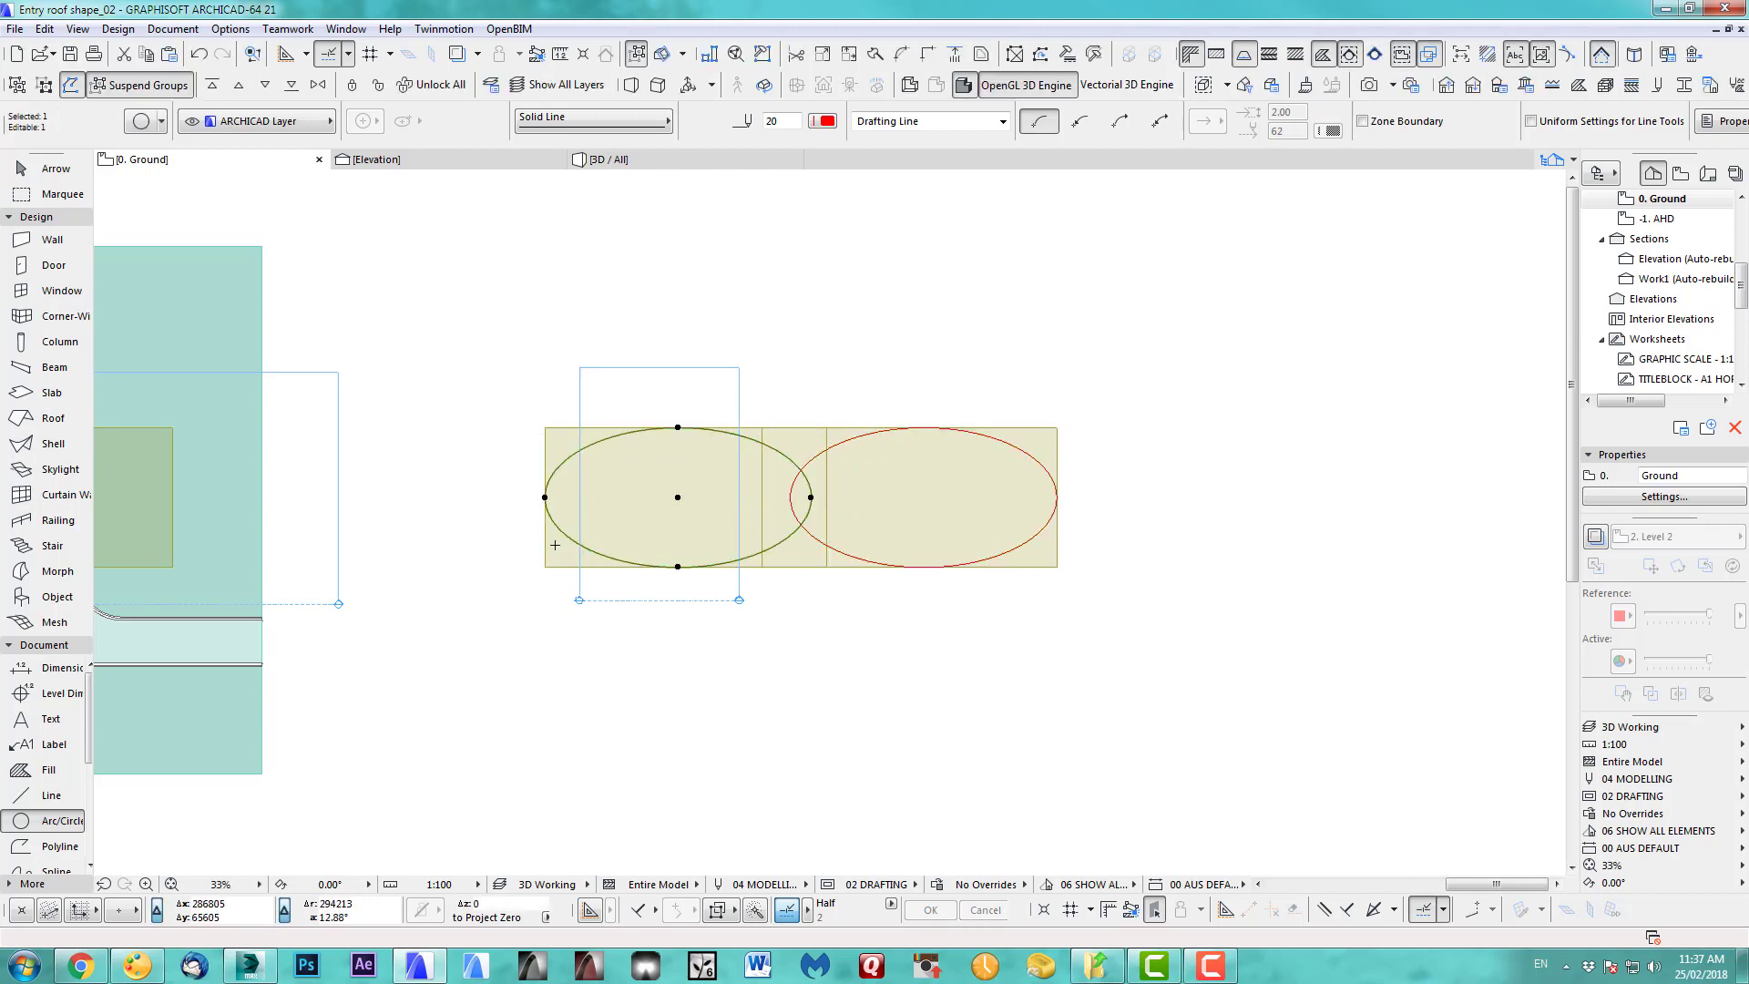
key("Escape")
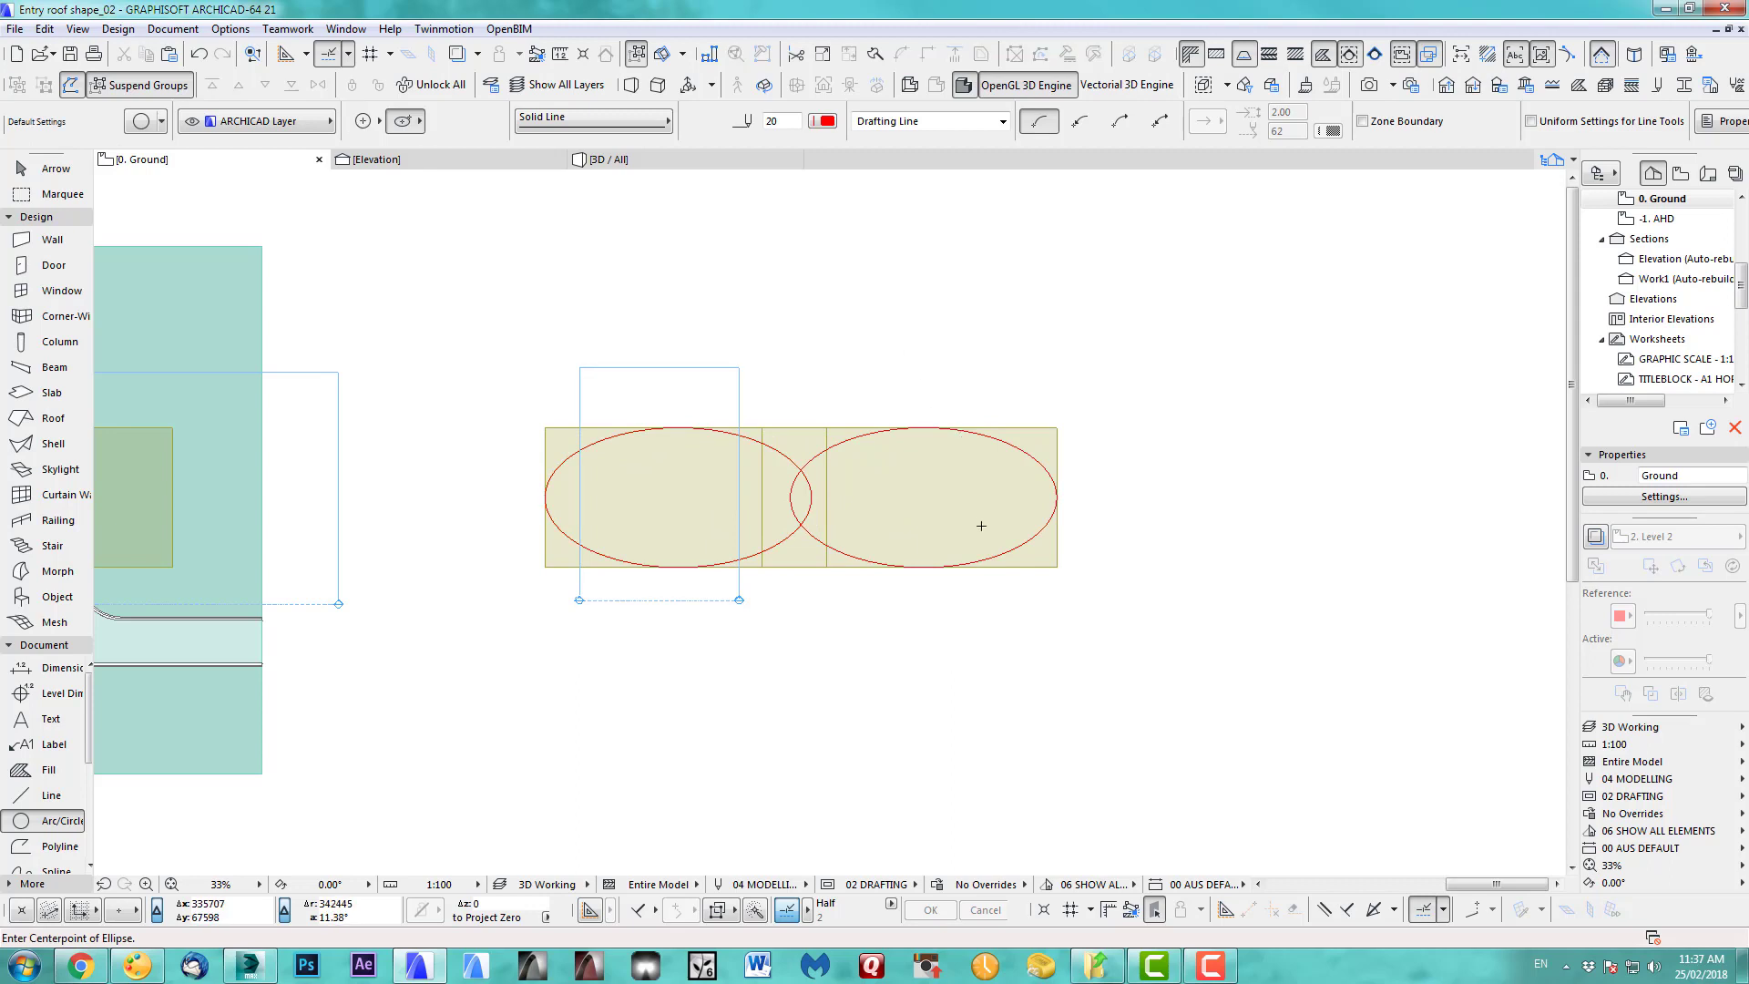
- Draw a rectangular polyline around the roof copy's right end, starting and ending at the upper and lower points of the right ellipse
middle_click_drag(980, 527, 946, 560)
left_click(47, 846)
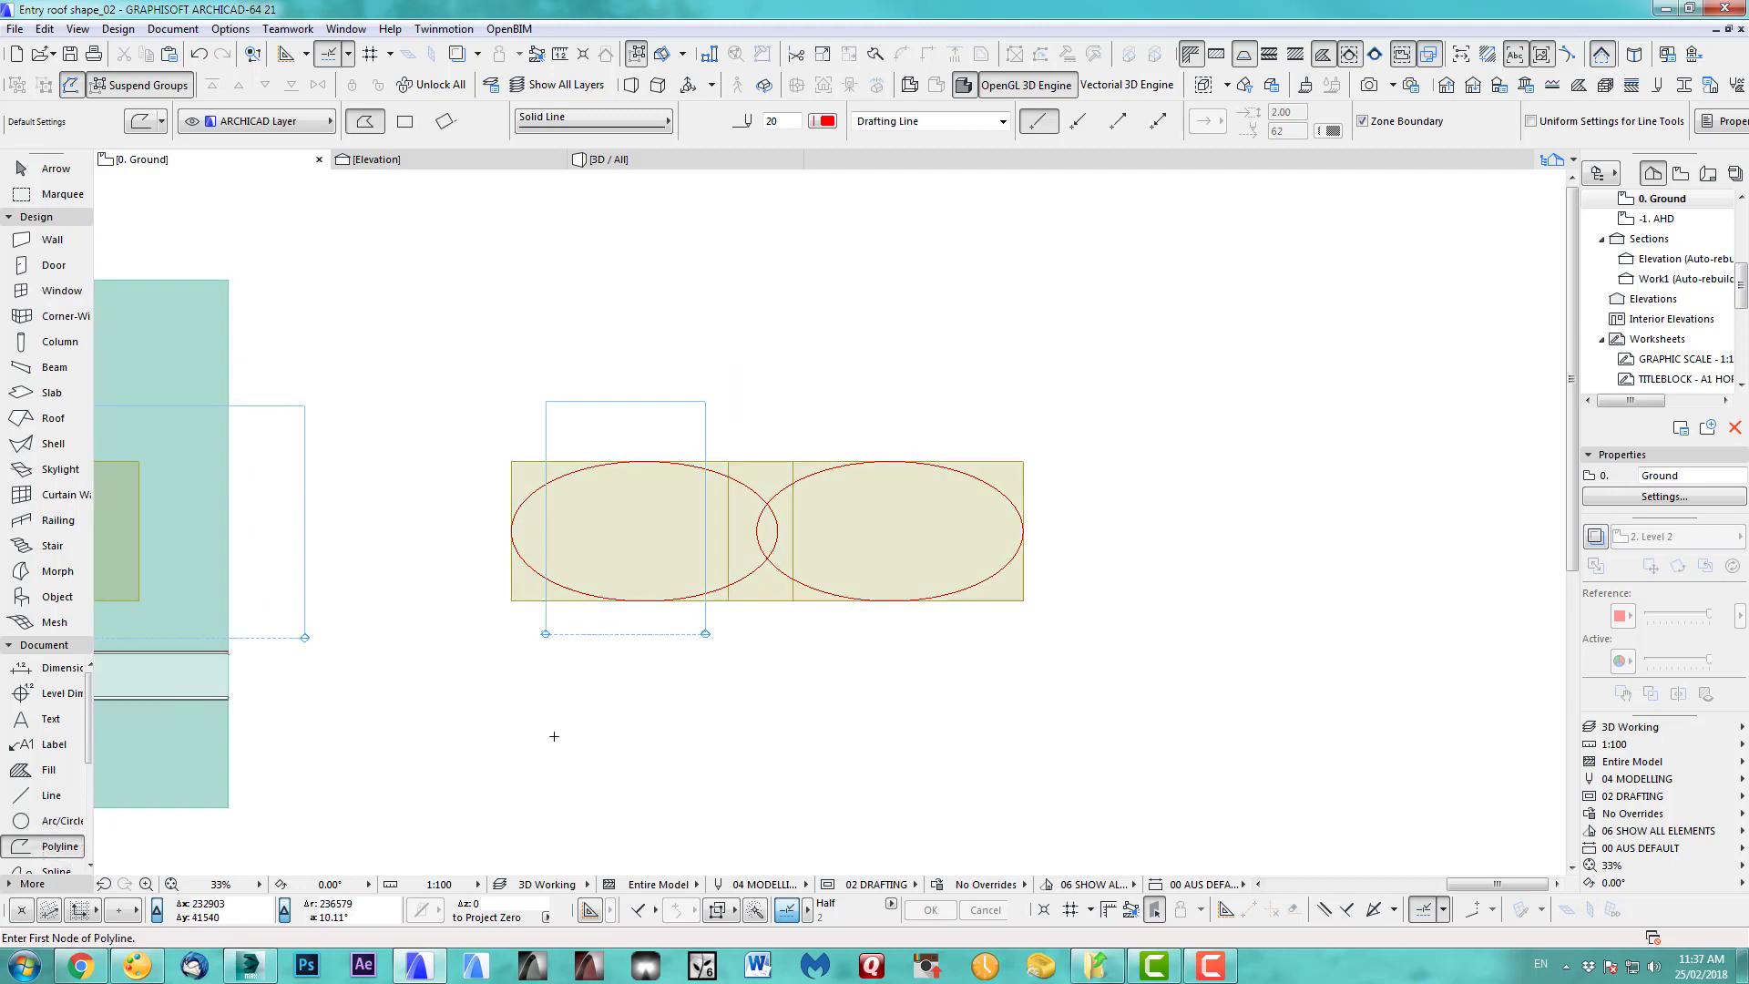
left_click(890, 461)
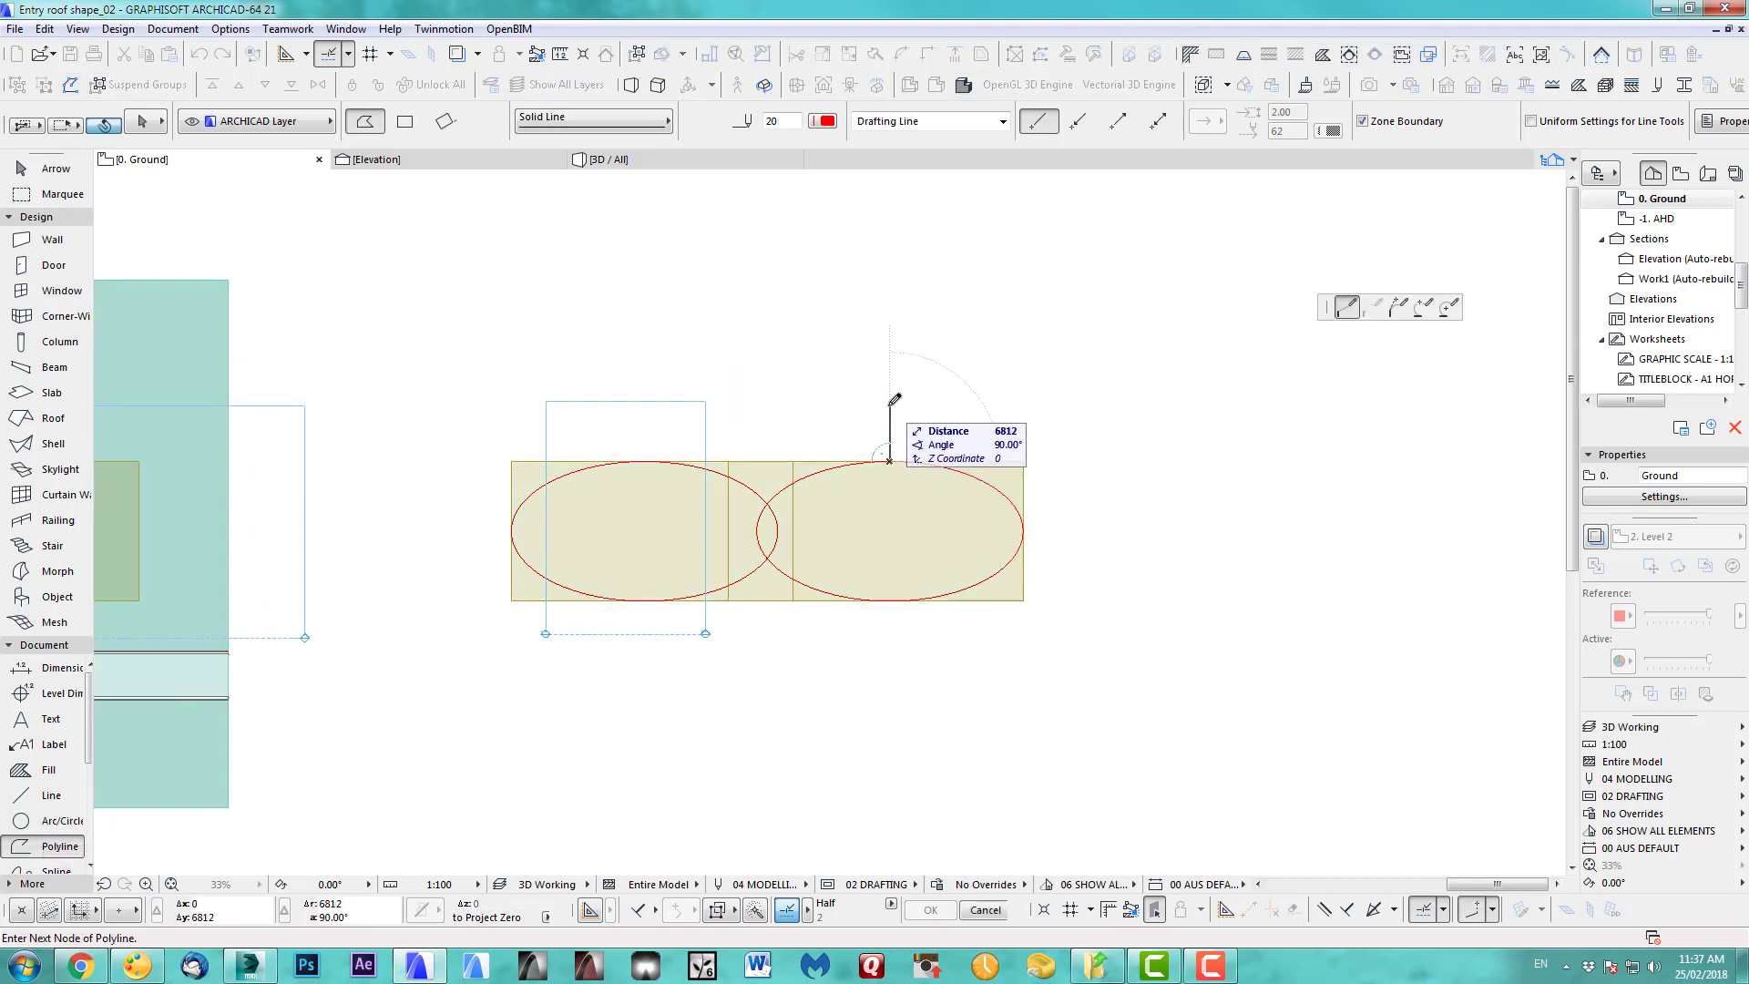
left_click(890, 405)
left_click(1127, 404)
left_click(1126, 667)
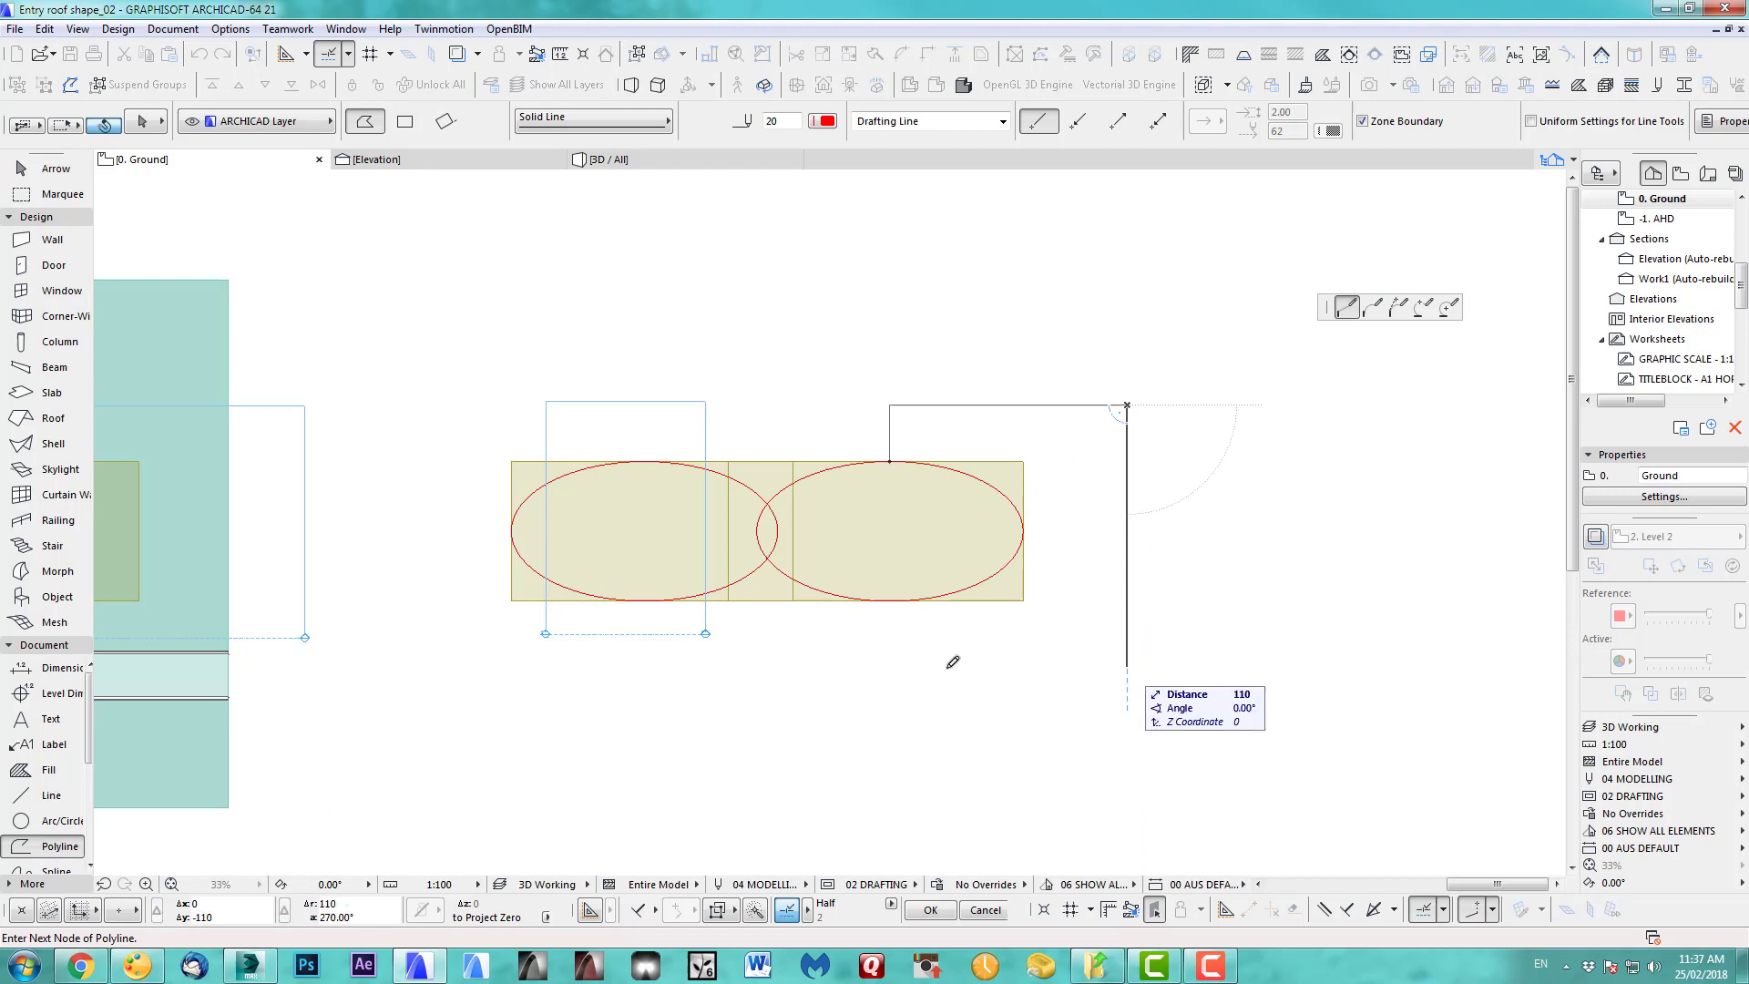
double_click(890, 598)
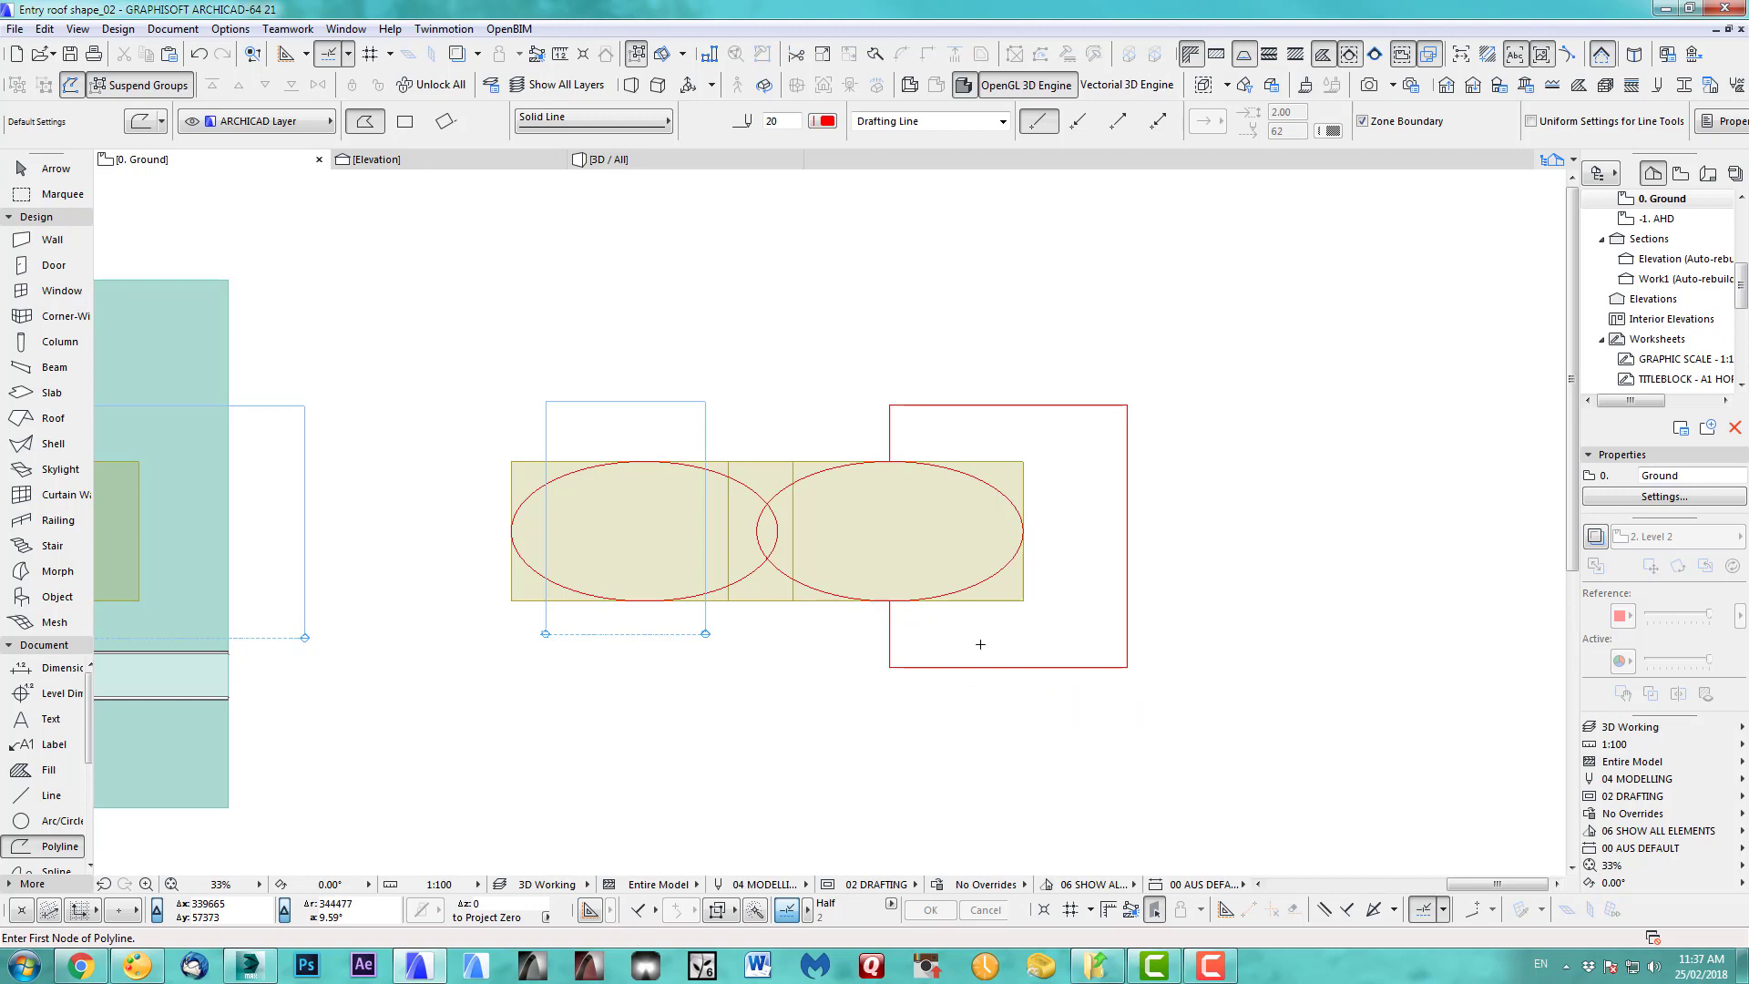
- Select the right ellipse together with the surrounding polyline
left_click(970, 479, "shift")
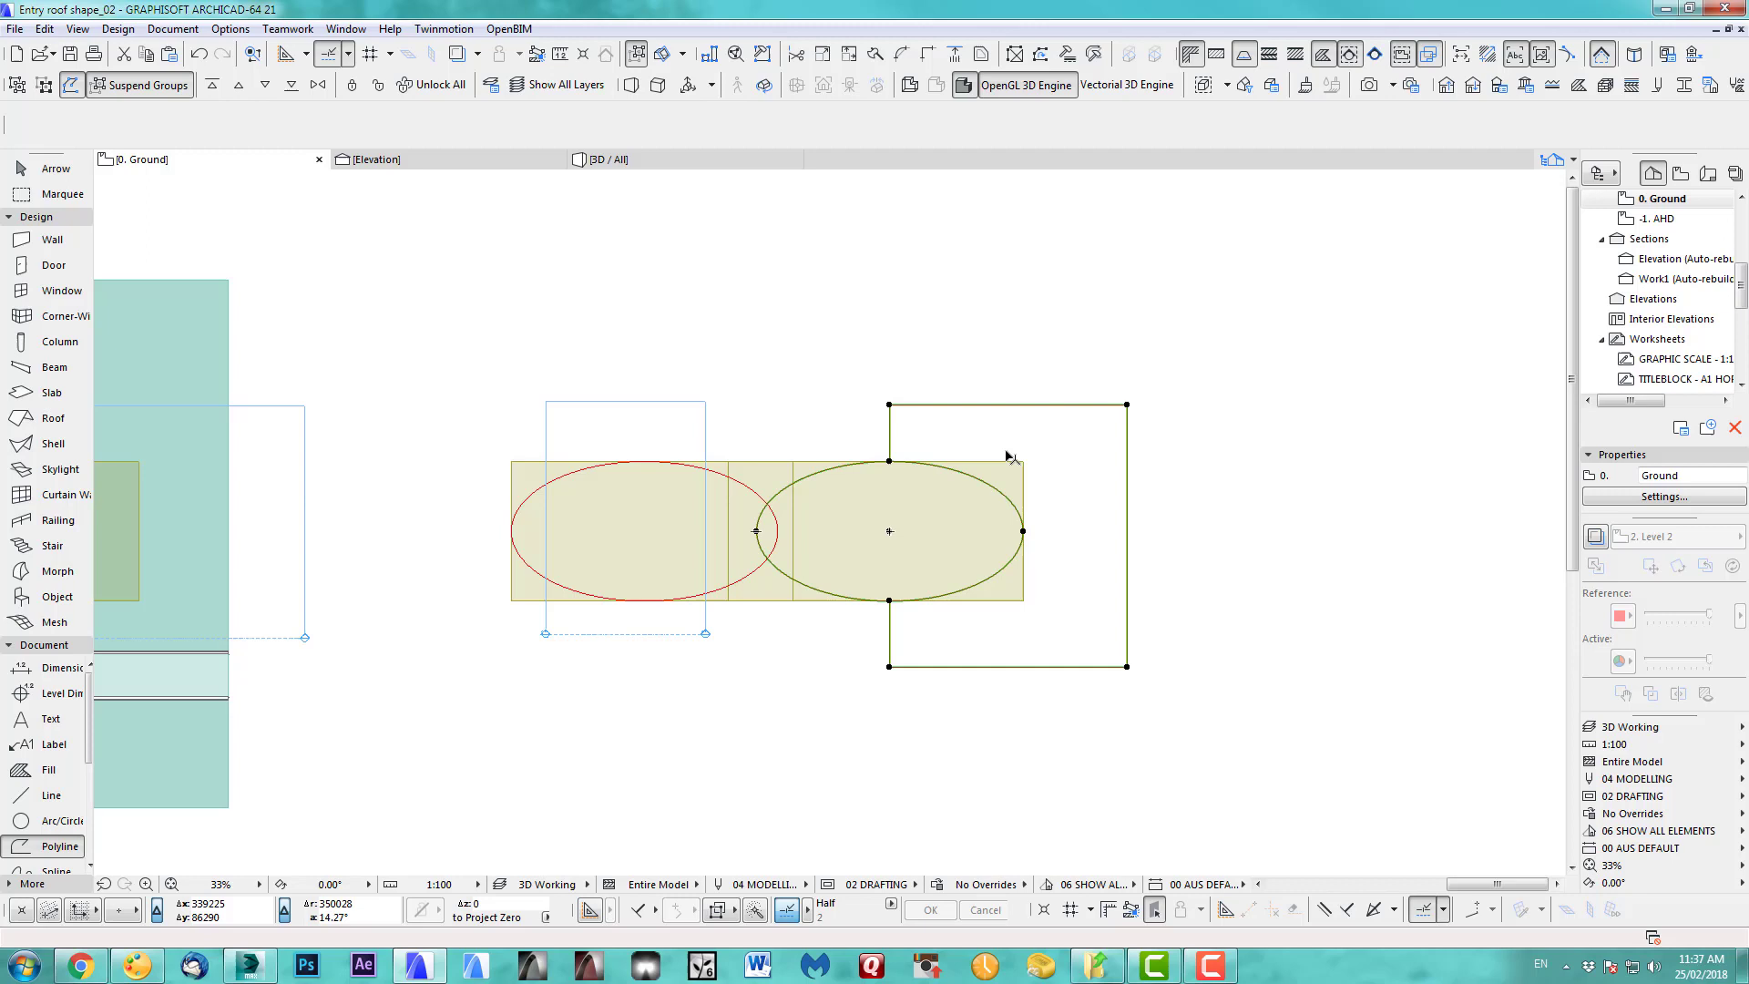
middle_click_drag(1057, 508, 1039, 641)
key("ctrl+shift+d")
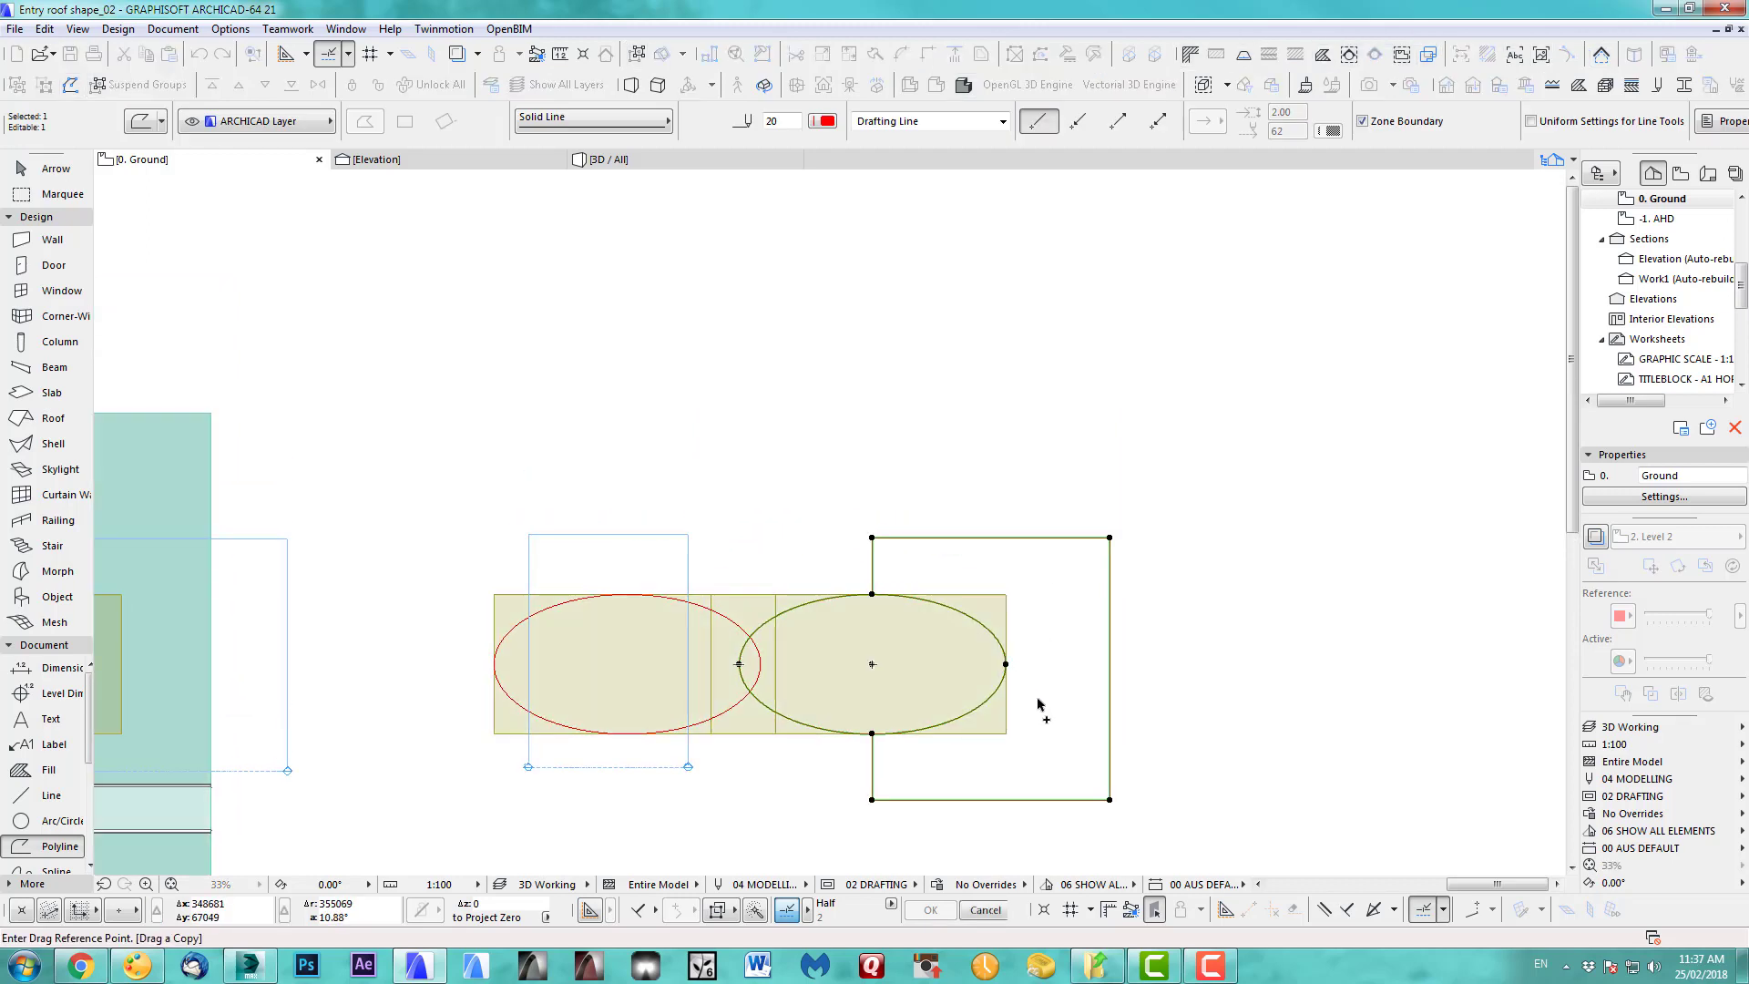
left_click(1052, 749)
left_click(1058, 464)
key("ctrl+z")
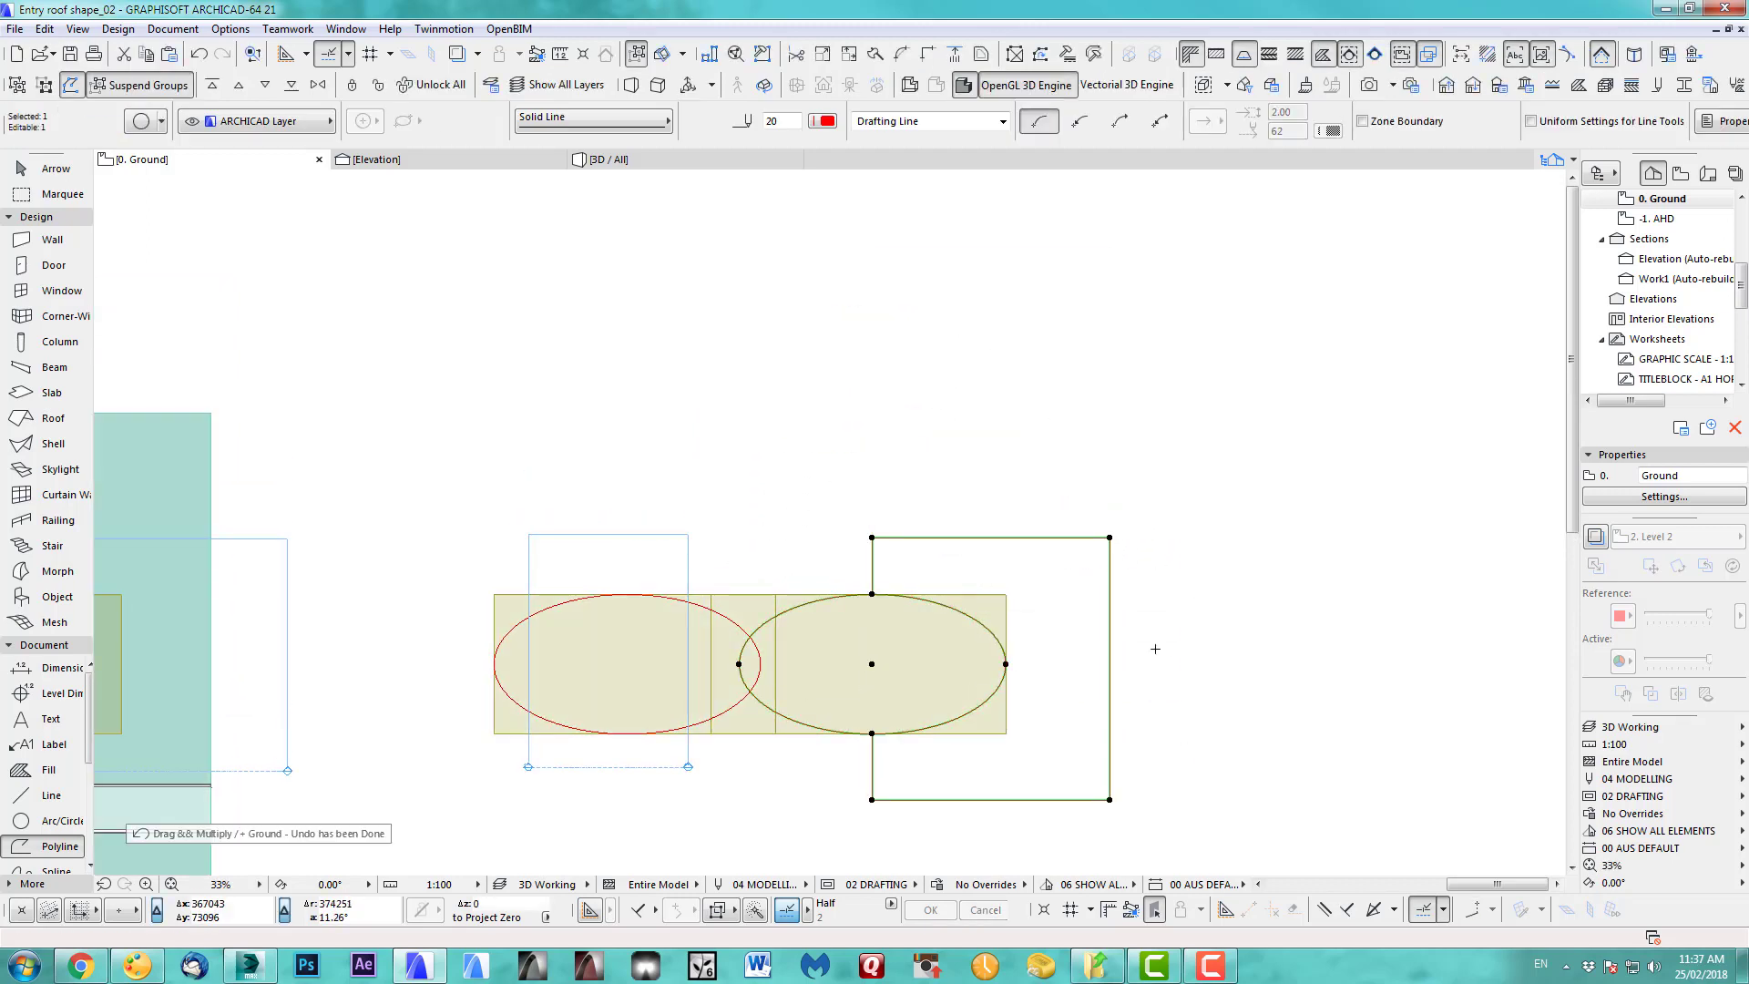
- Move the selected ellipse and polyline straight up into the empty area above the roof copy
key("ctrl+d")
left_click(1042, 697)
left_click(1043, 393)
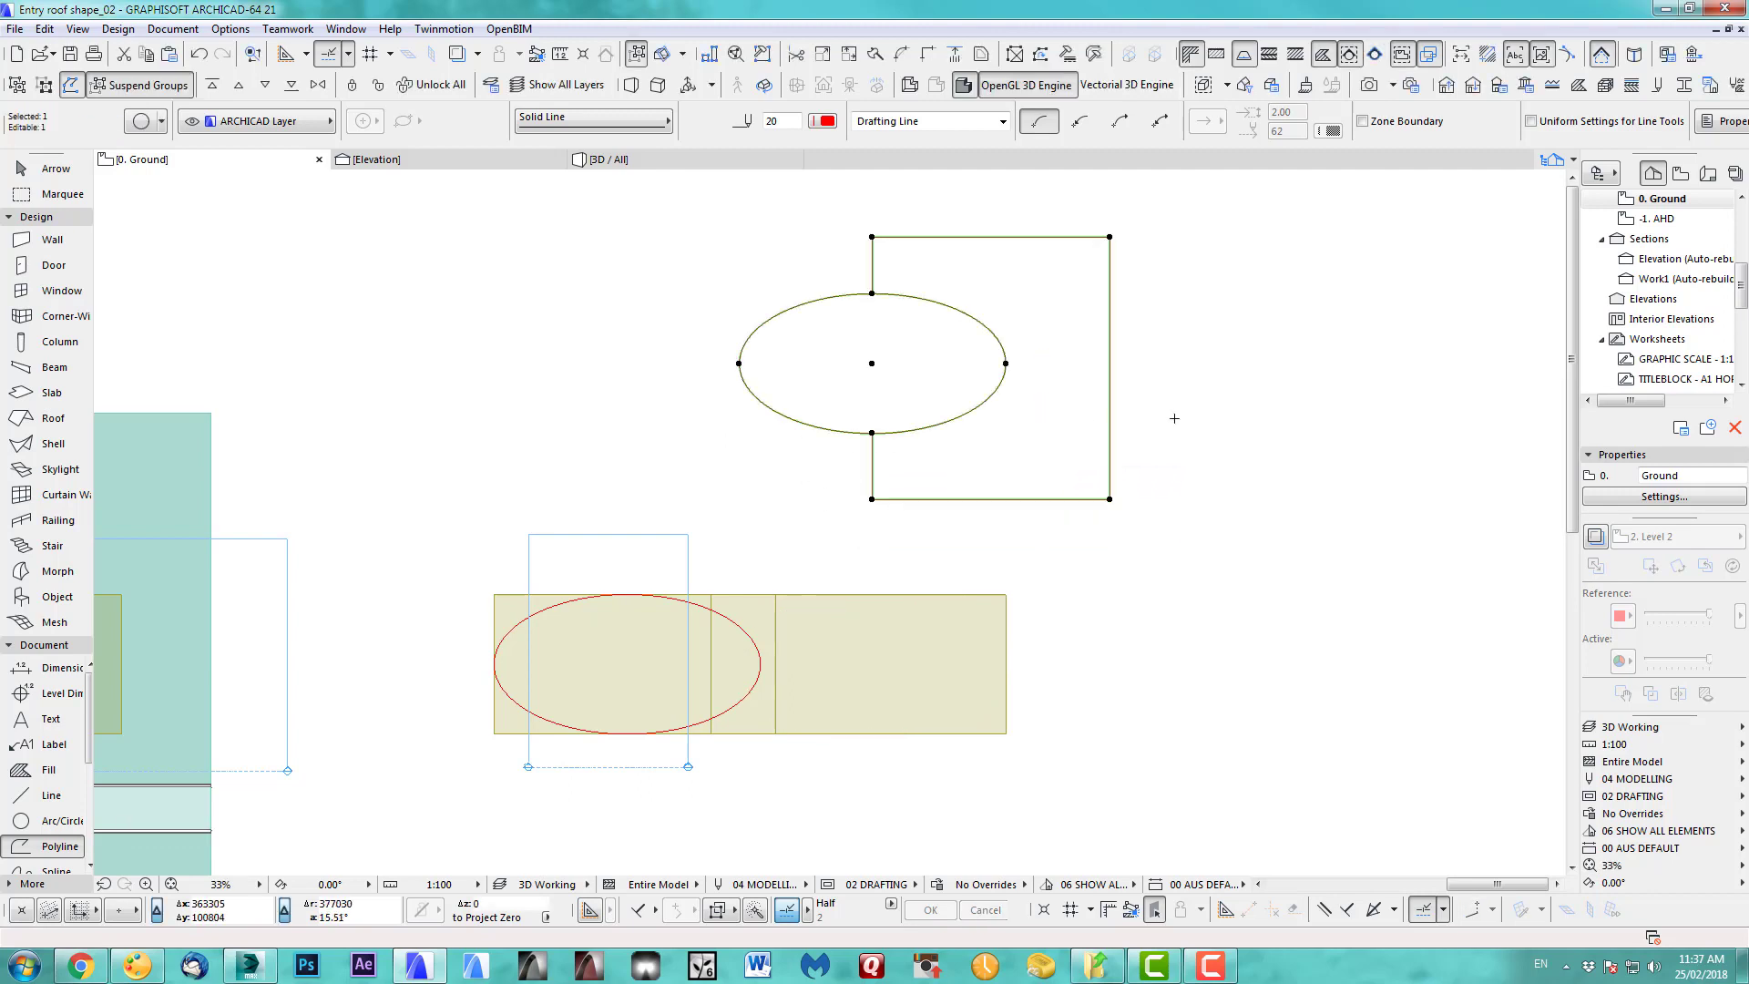
- Create a flat Morph filling the area between the polyline and the ellipse's right half with the Magic Wand
key("Escape")
left_click(53, 571)
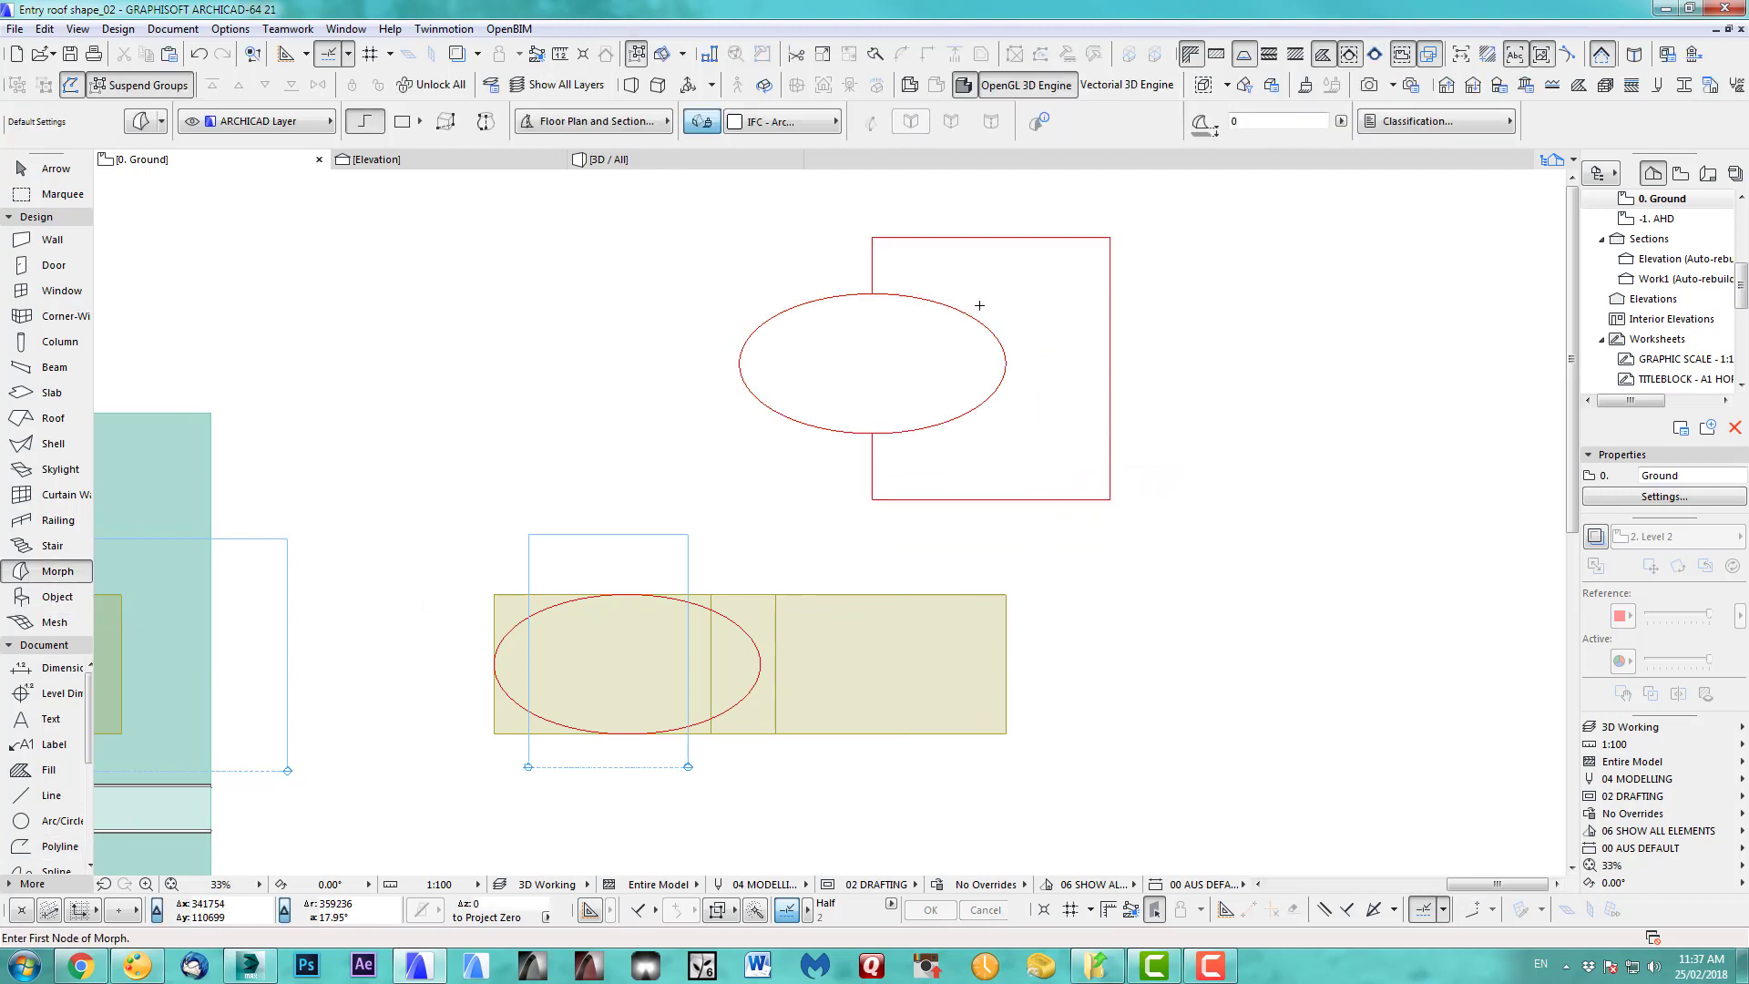
left_click(1032, 292)
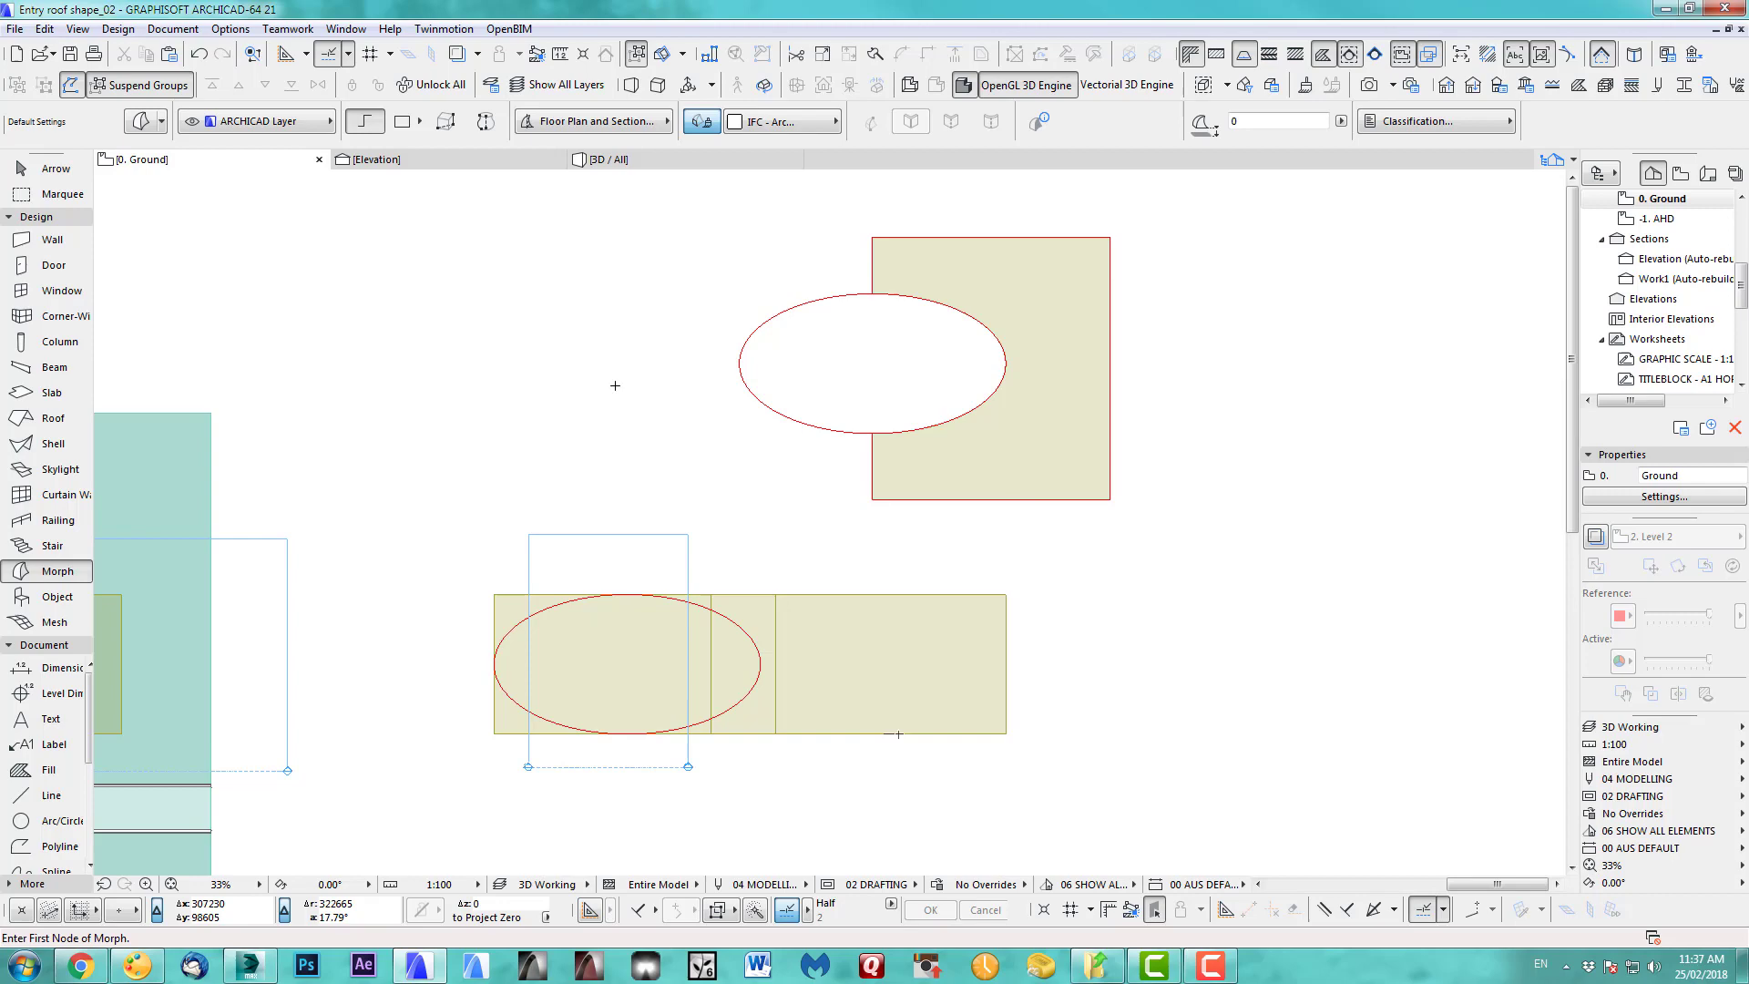
- In the 3D view, extrude the flat notched Morph vertically upward into a solid taller than the roof copy
key("F3")
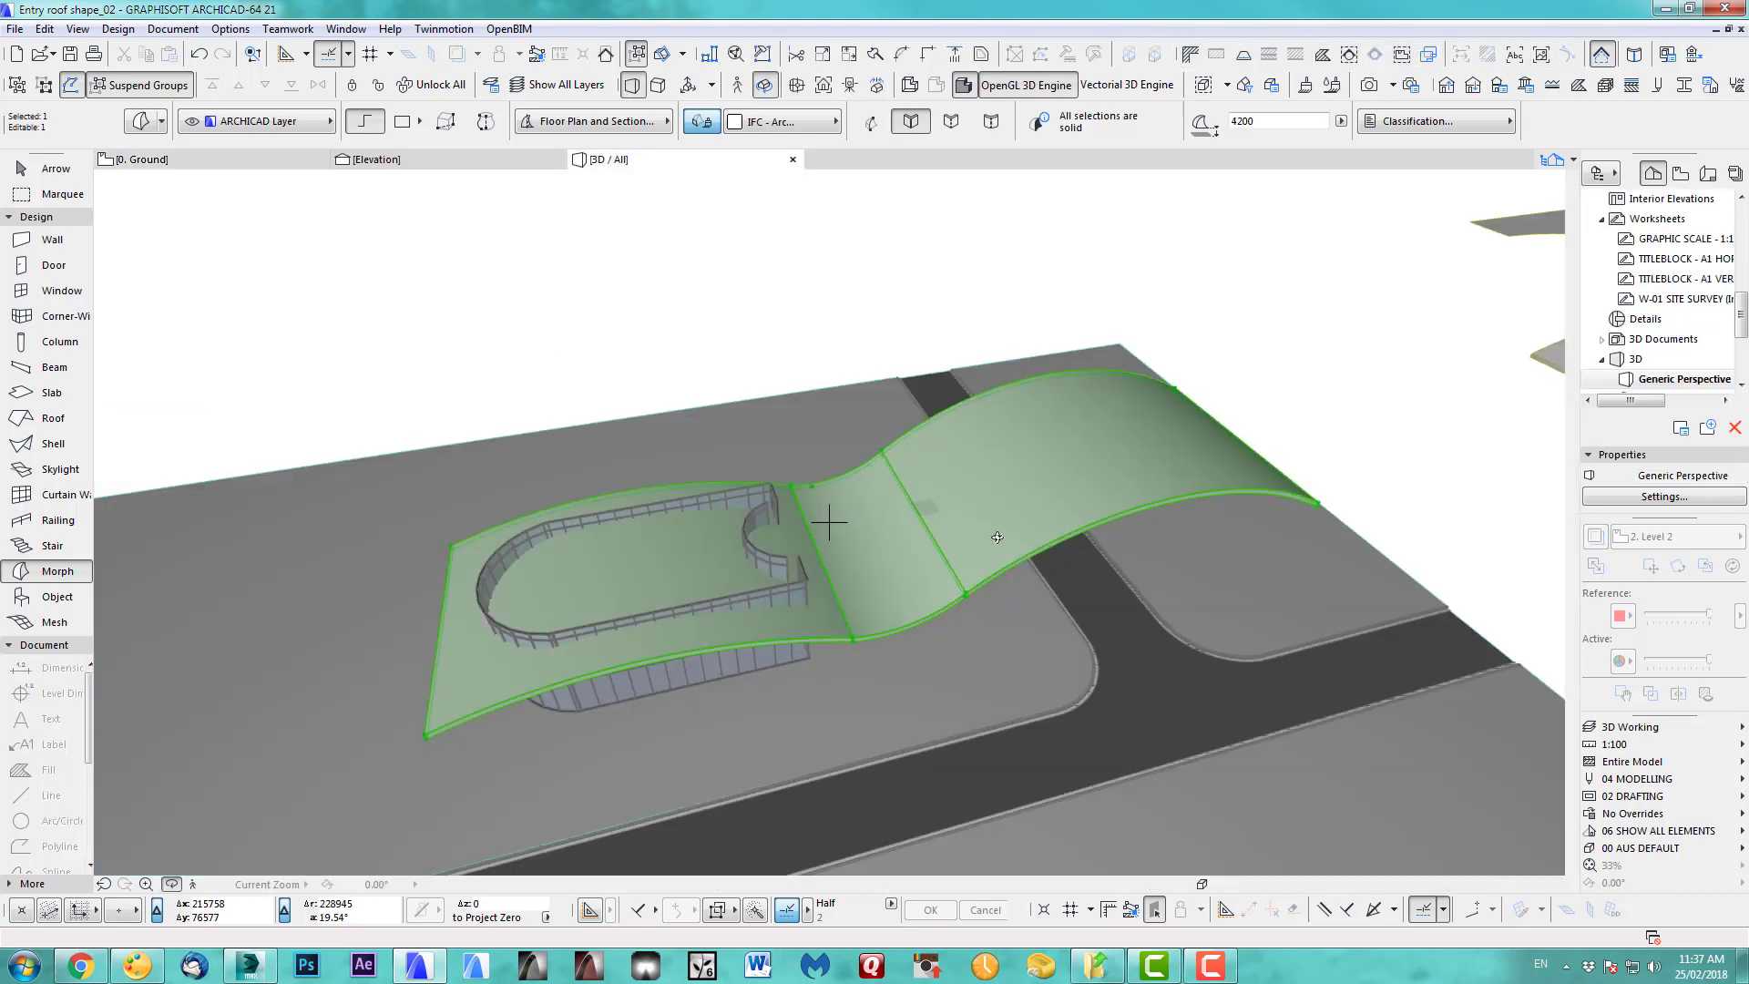
middle_click_drag(1061, 510, 136, 461)
key("Escape")
key("Escape")
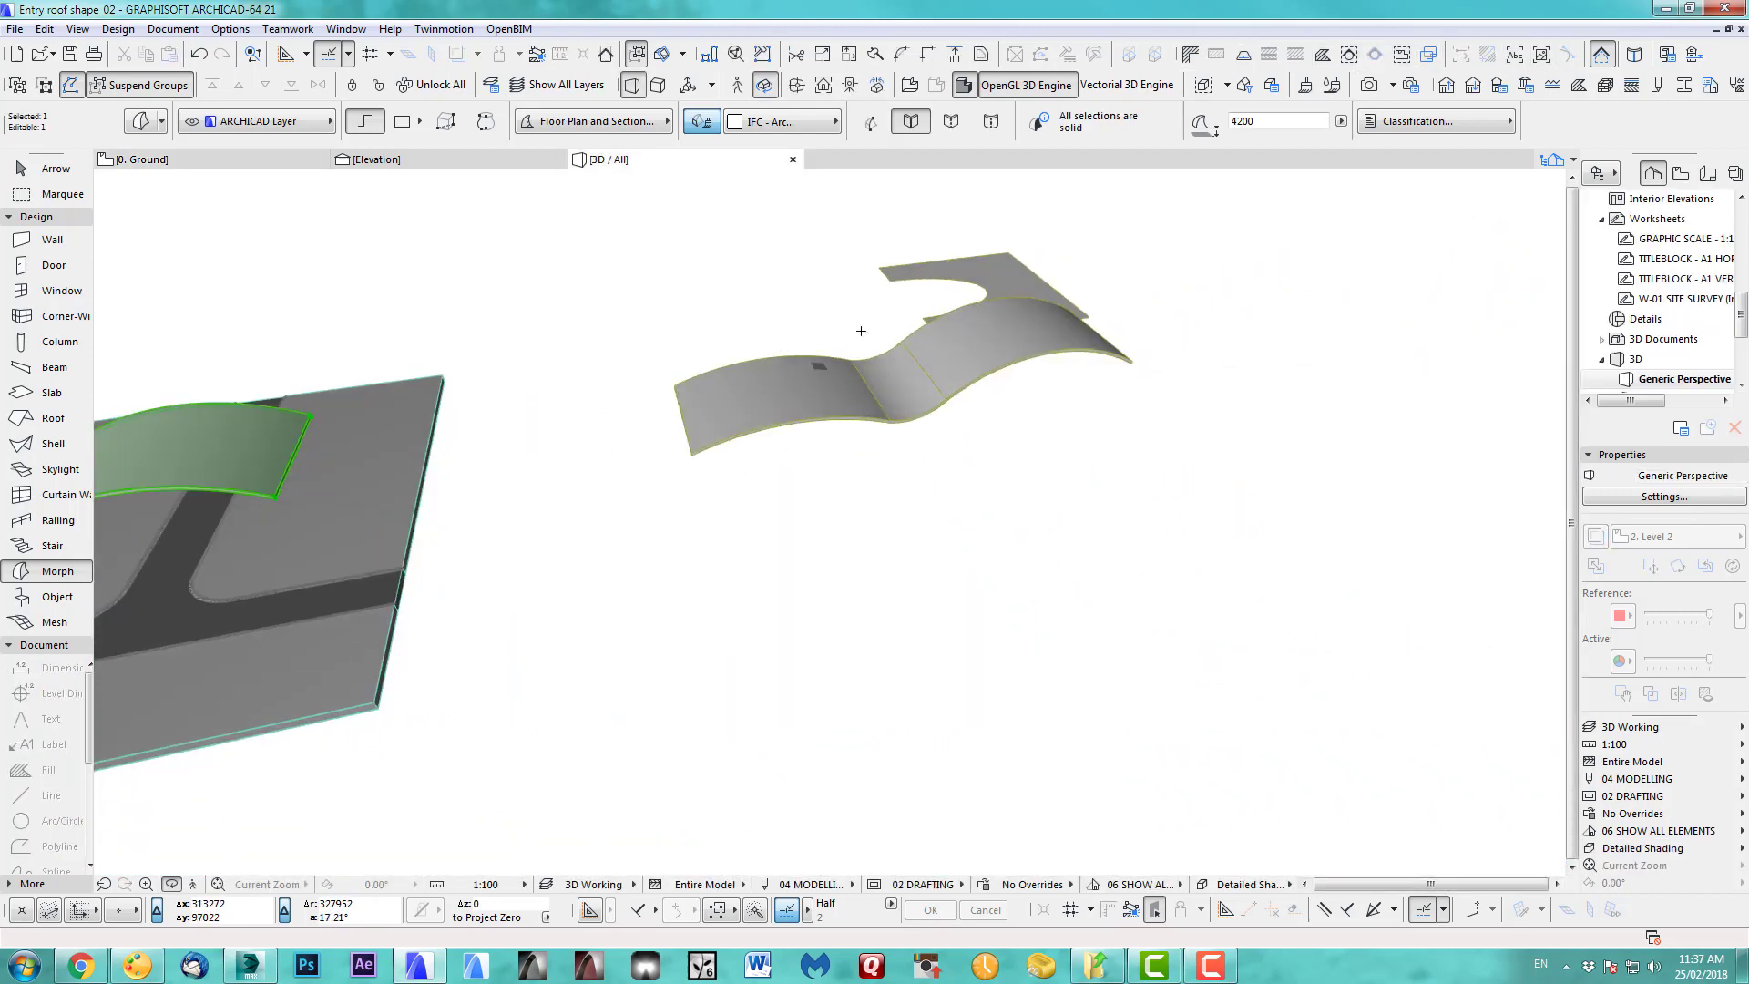
middle_click_drag(879, 380, 828, 462, "shift")
left_click(46, 168)
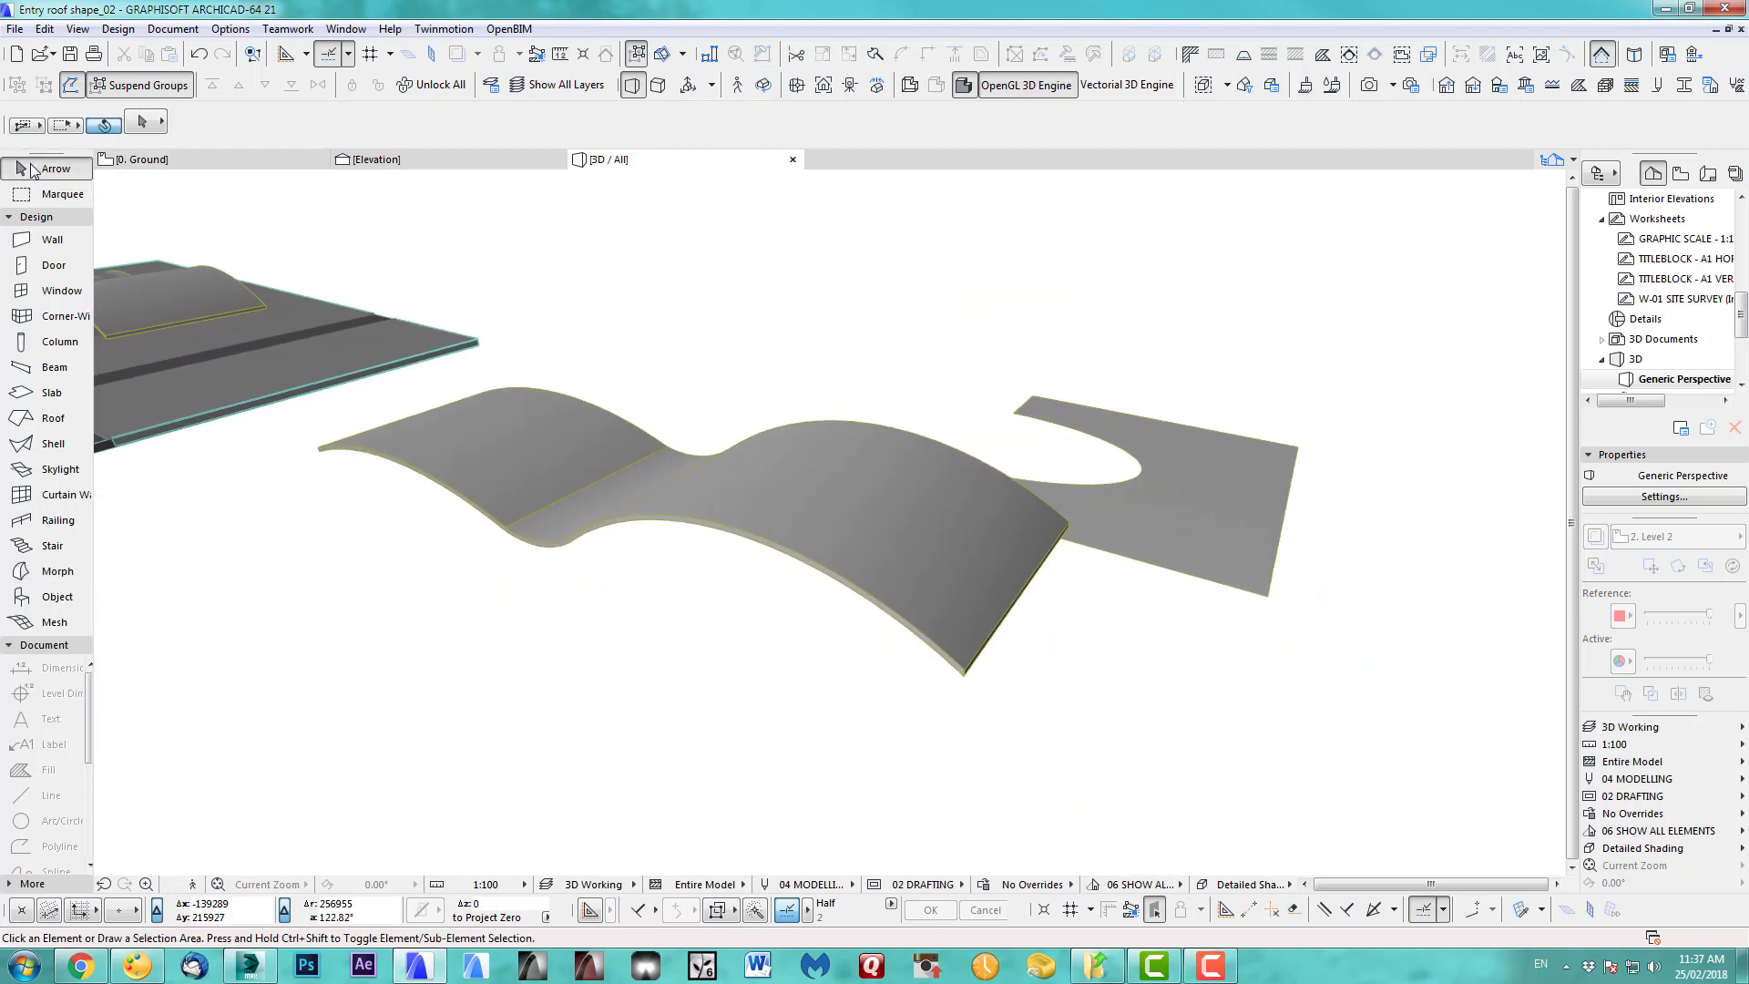
left_click(1245, 487)
left_click(1245, 487)
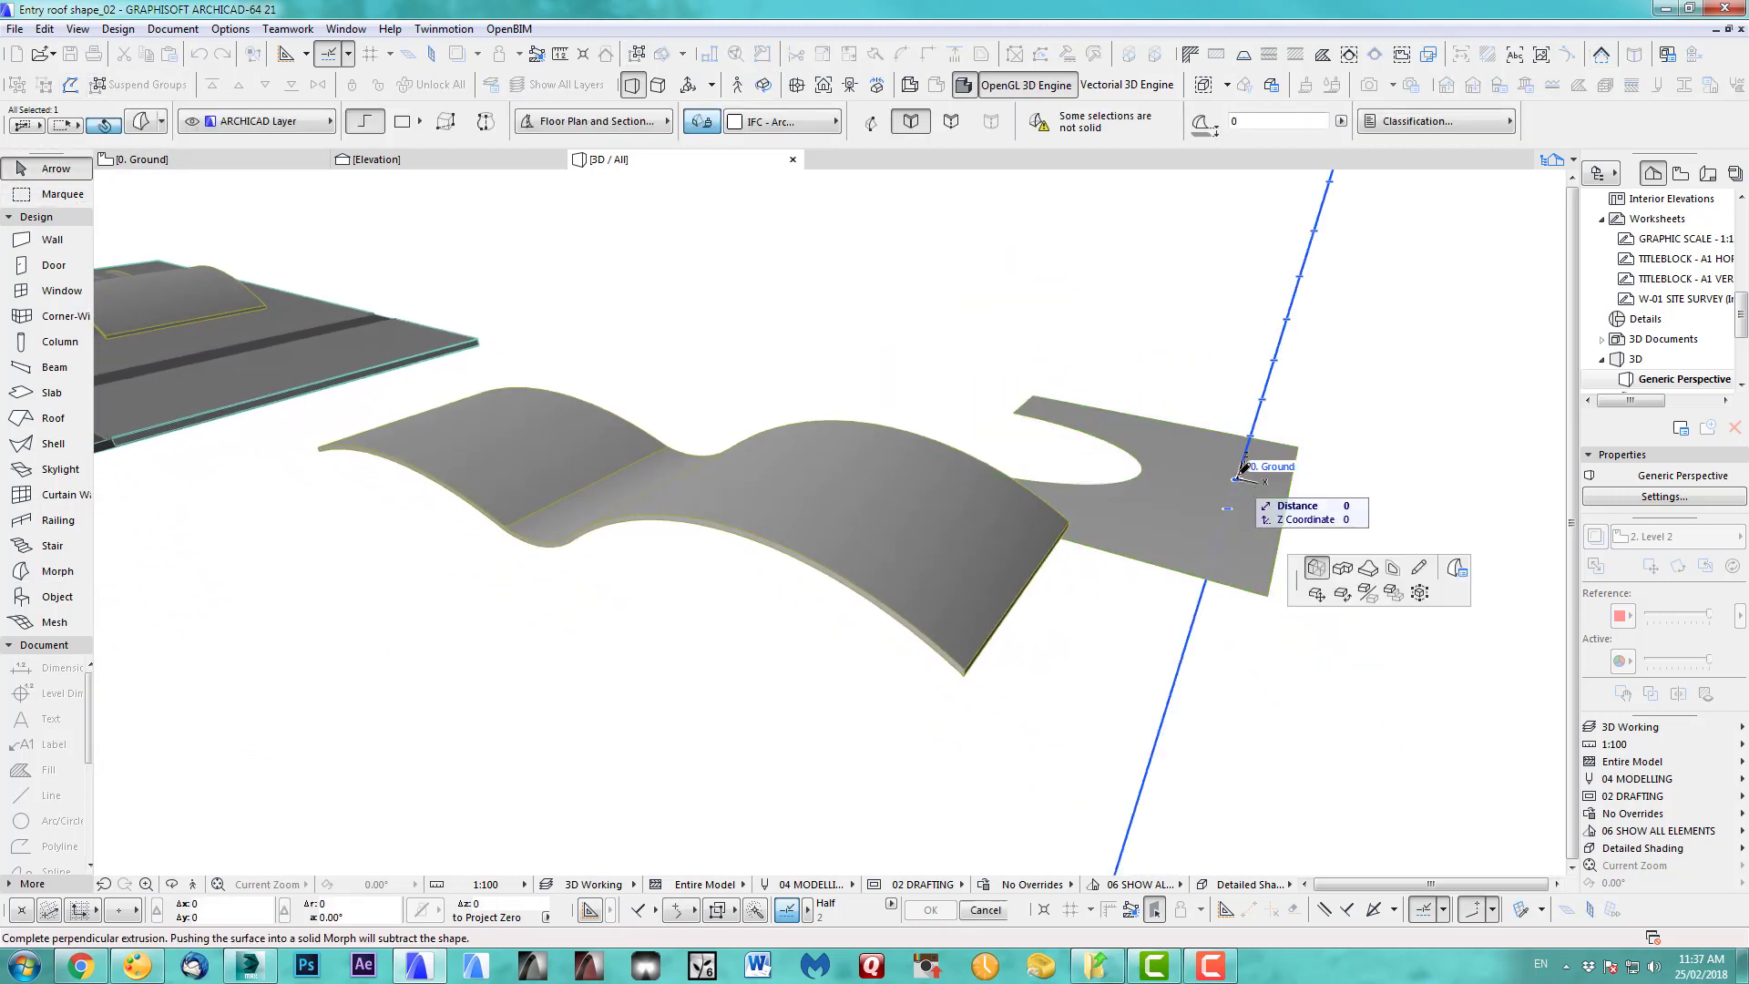
left_click(1269, 256)
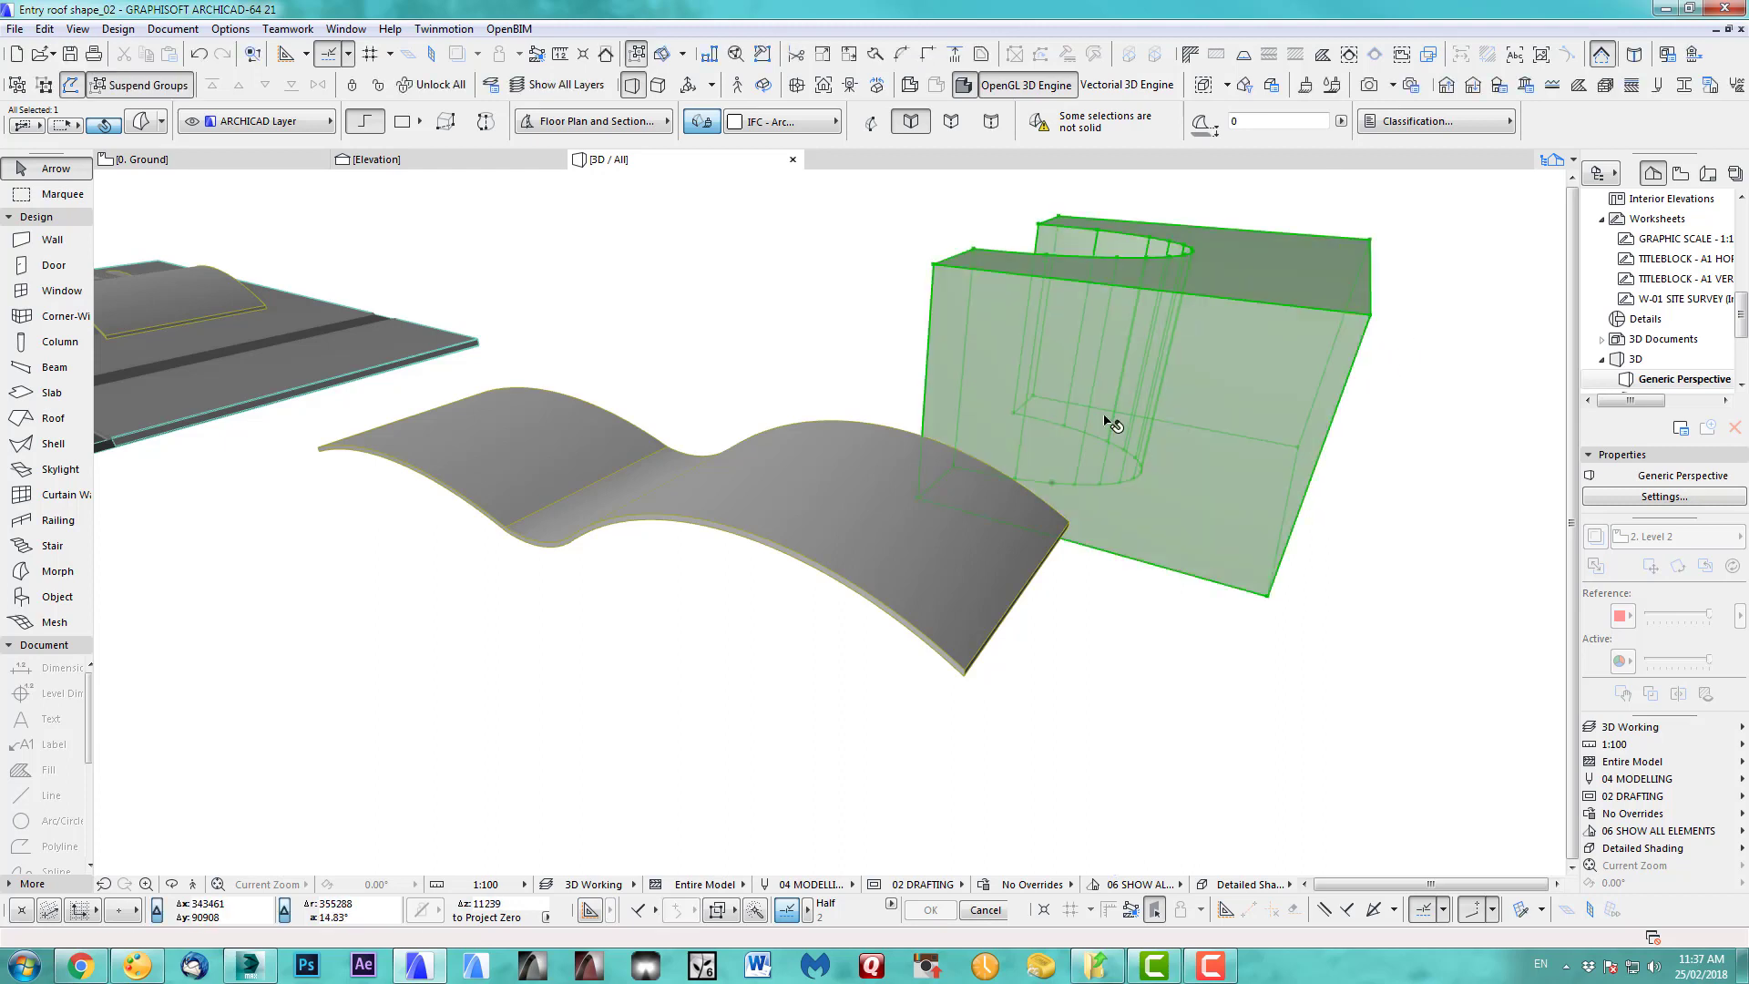
key("Escape")
middle_click_drag(901, 497, 1075, 469, "shift")
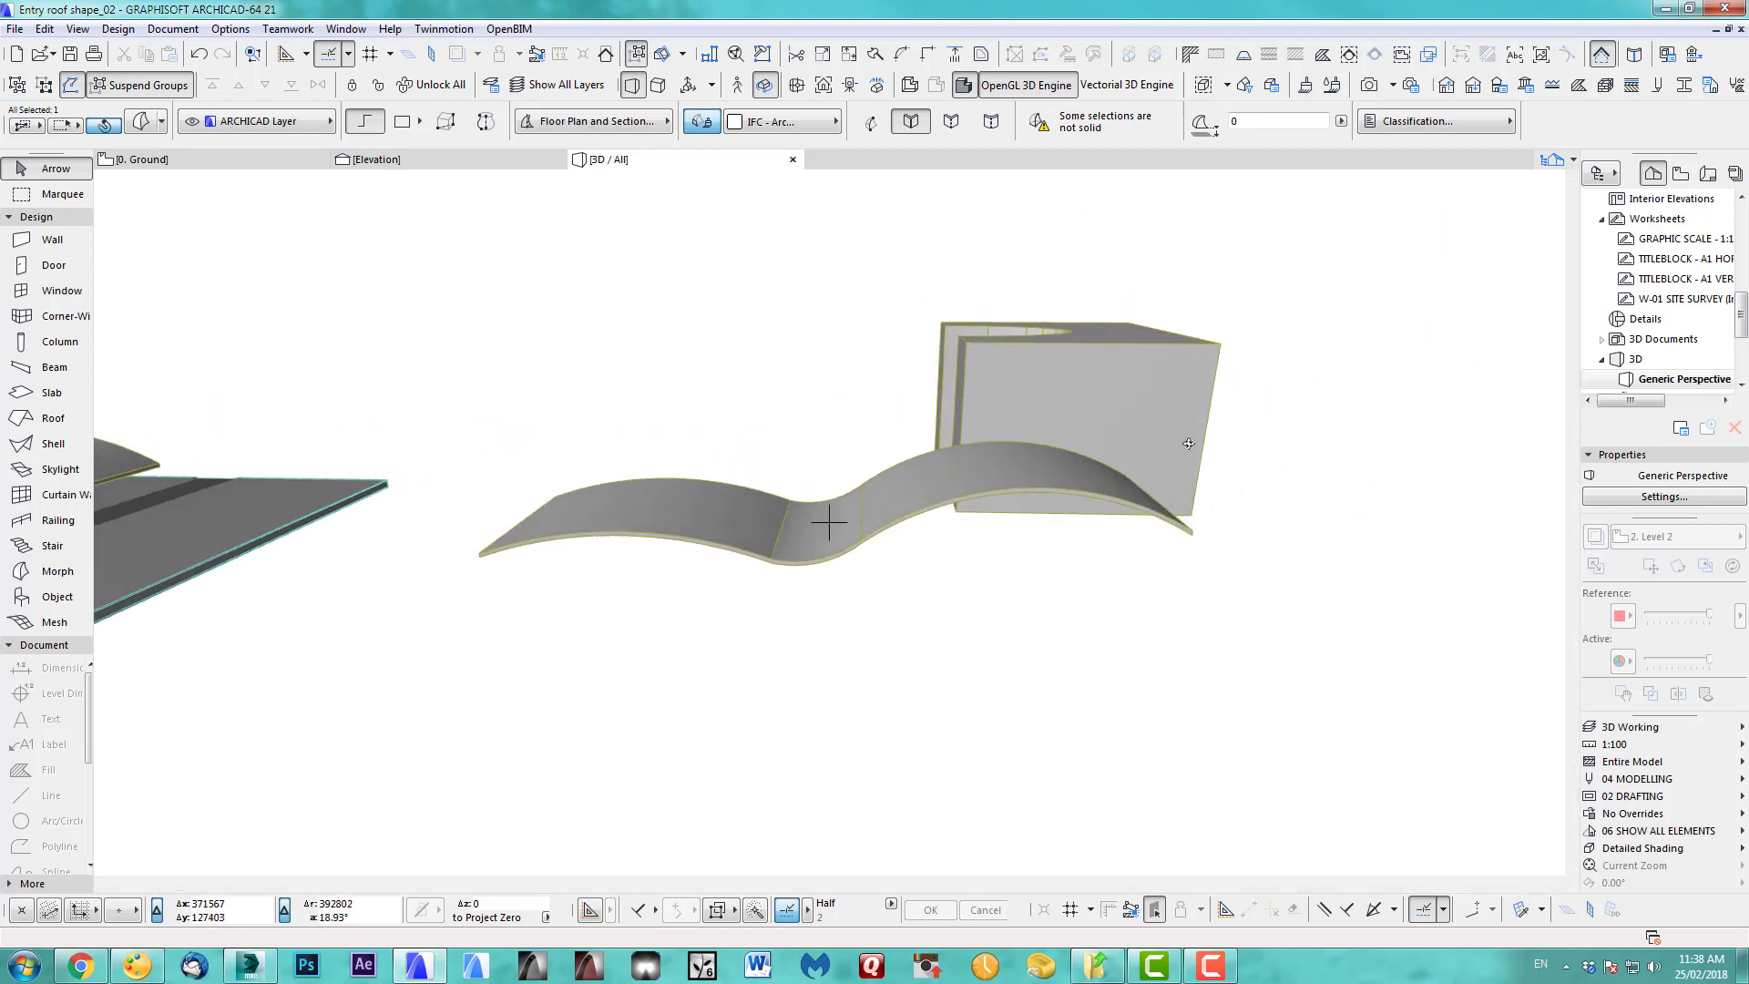
- On the ground floor plan, mirror a copy of the notched cutter Morph about a vertical axis to the left of the ellipse
key("F2")
left_click(1014, 471)
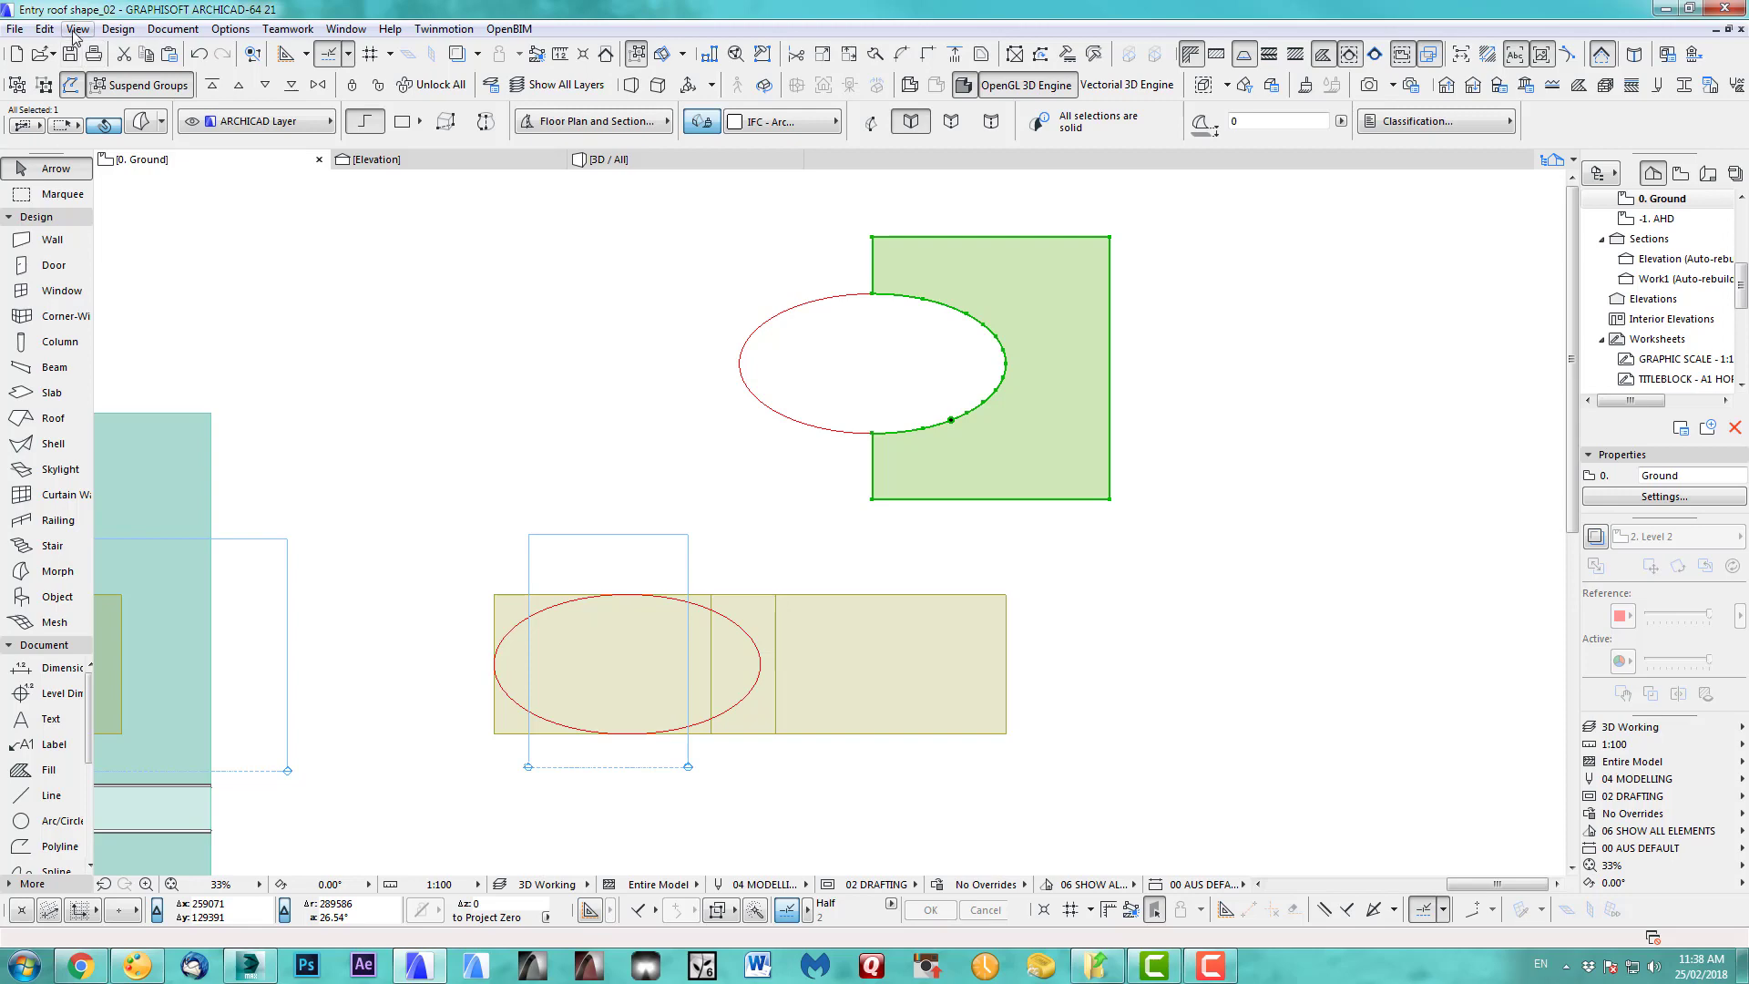
left_click(43, 28)
mouse_move(131, 366)
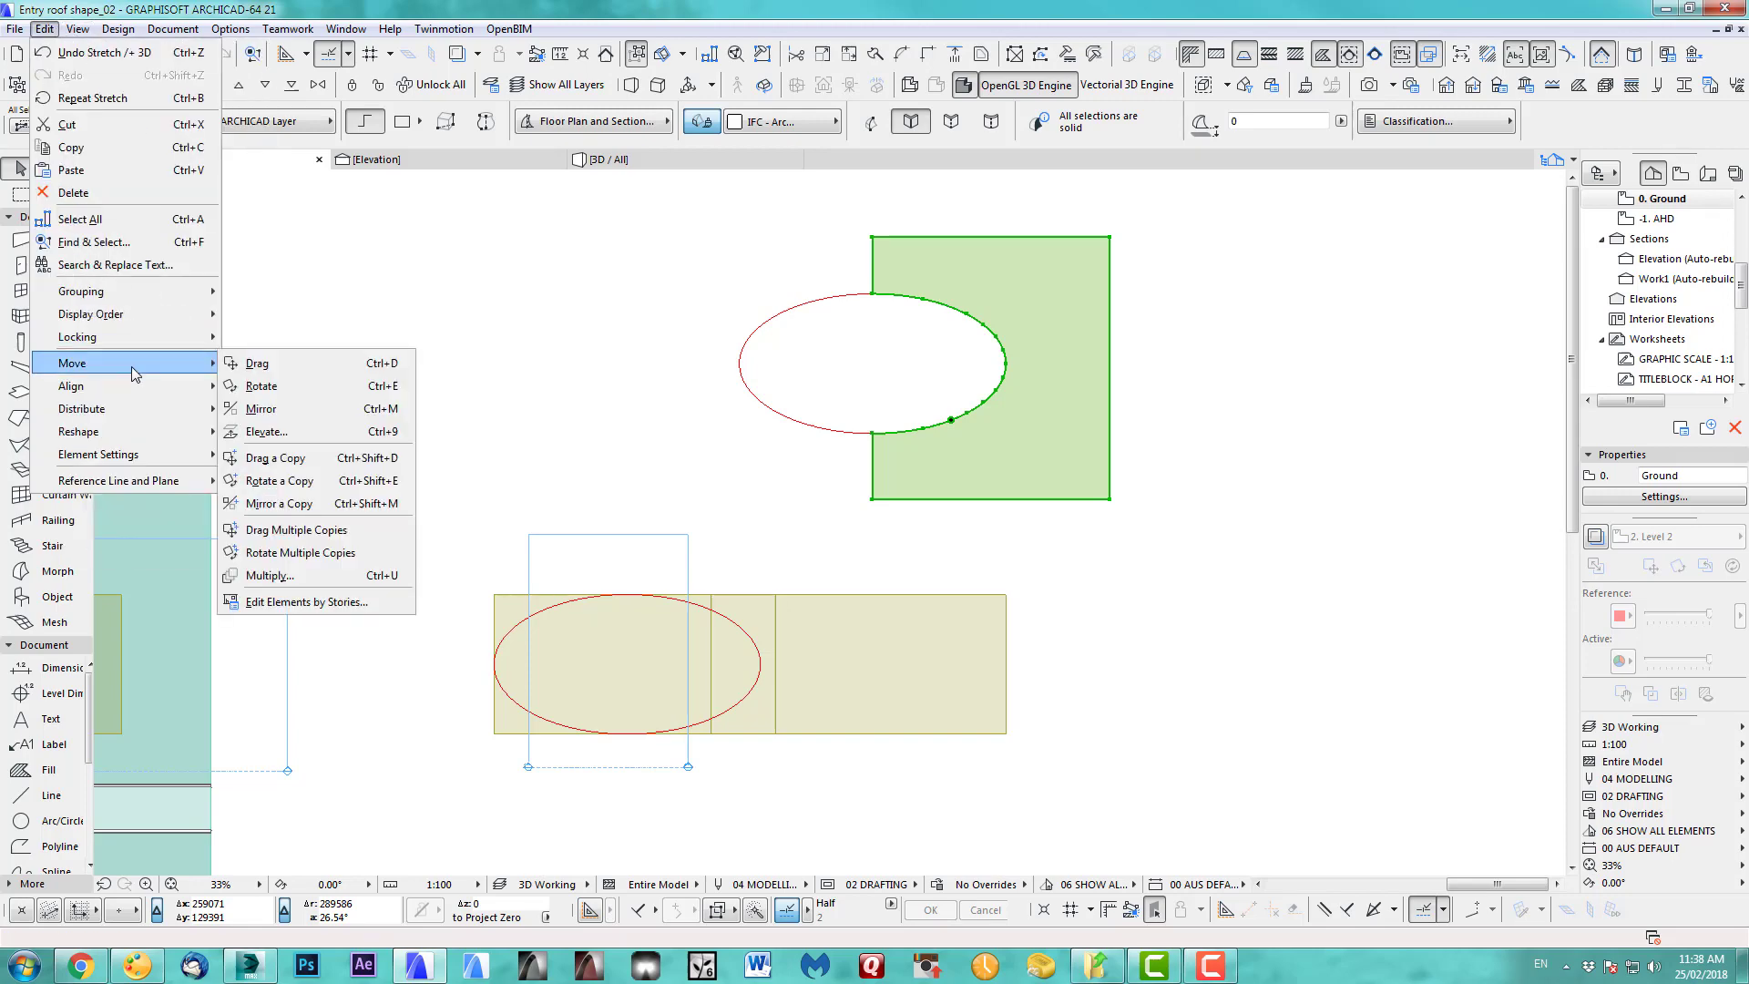
left_click(324, 504)
left_click(709, 471)
left_click(713, 364)
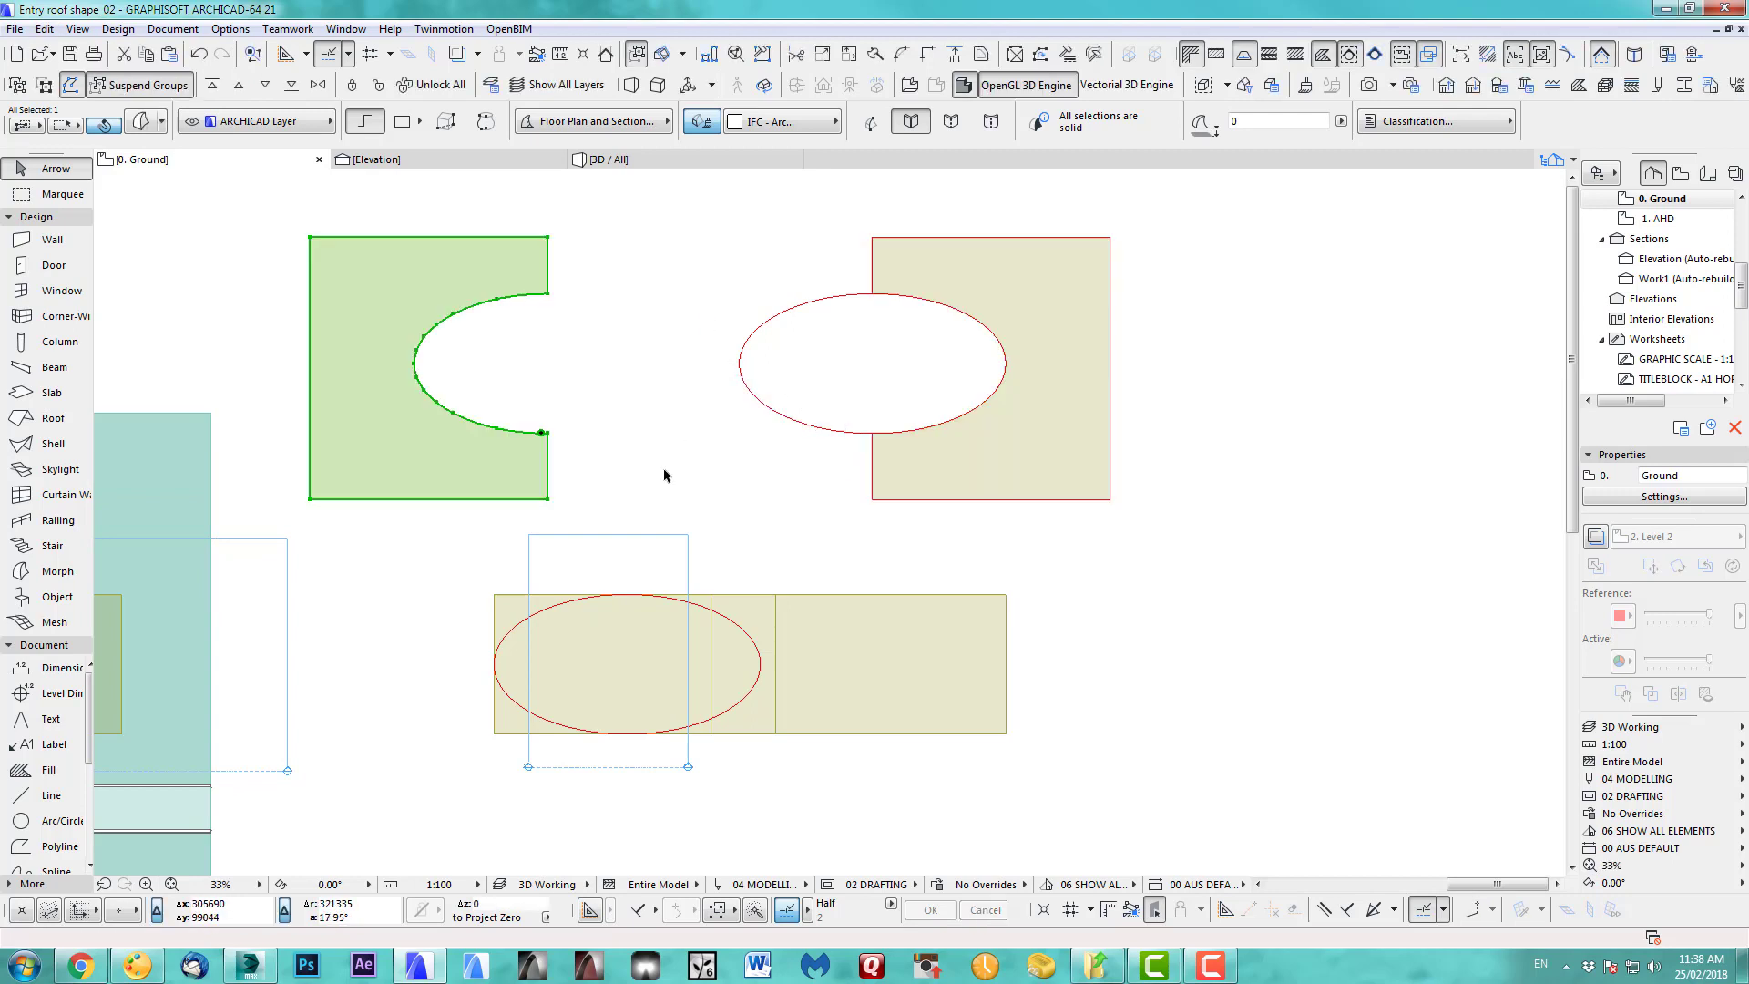
- Move the mirrored cutter Morph horizontally so the innermost point of its elliptical notch aligns with the roof copy's left edge
key("ctrl+d")
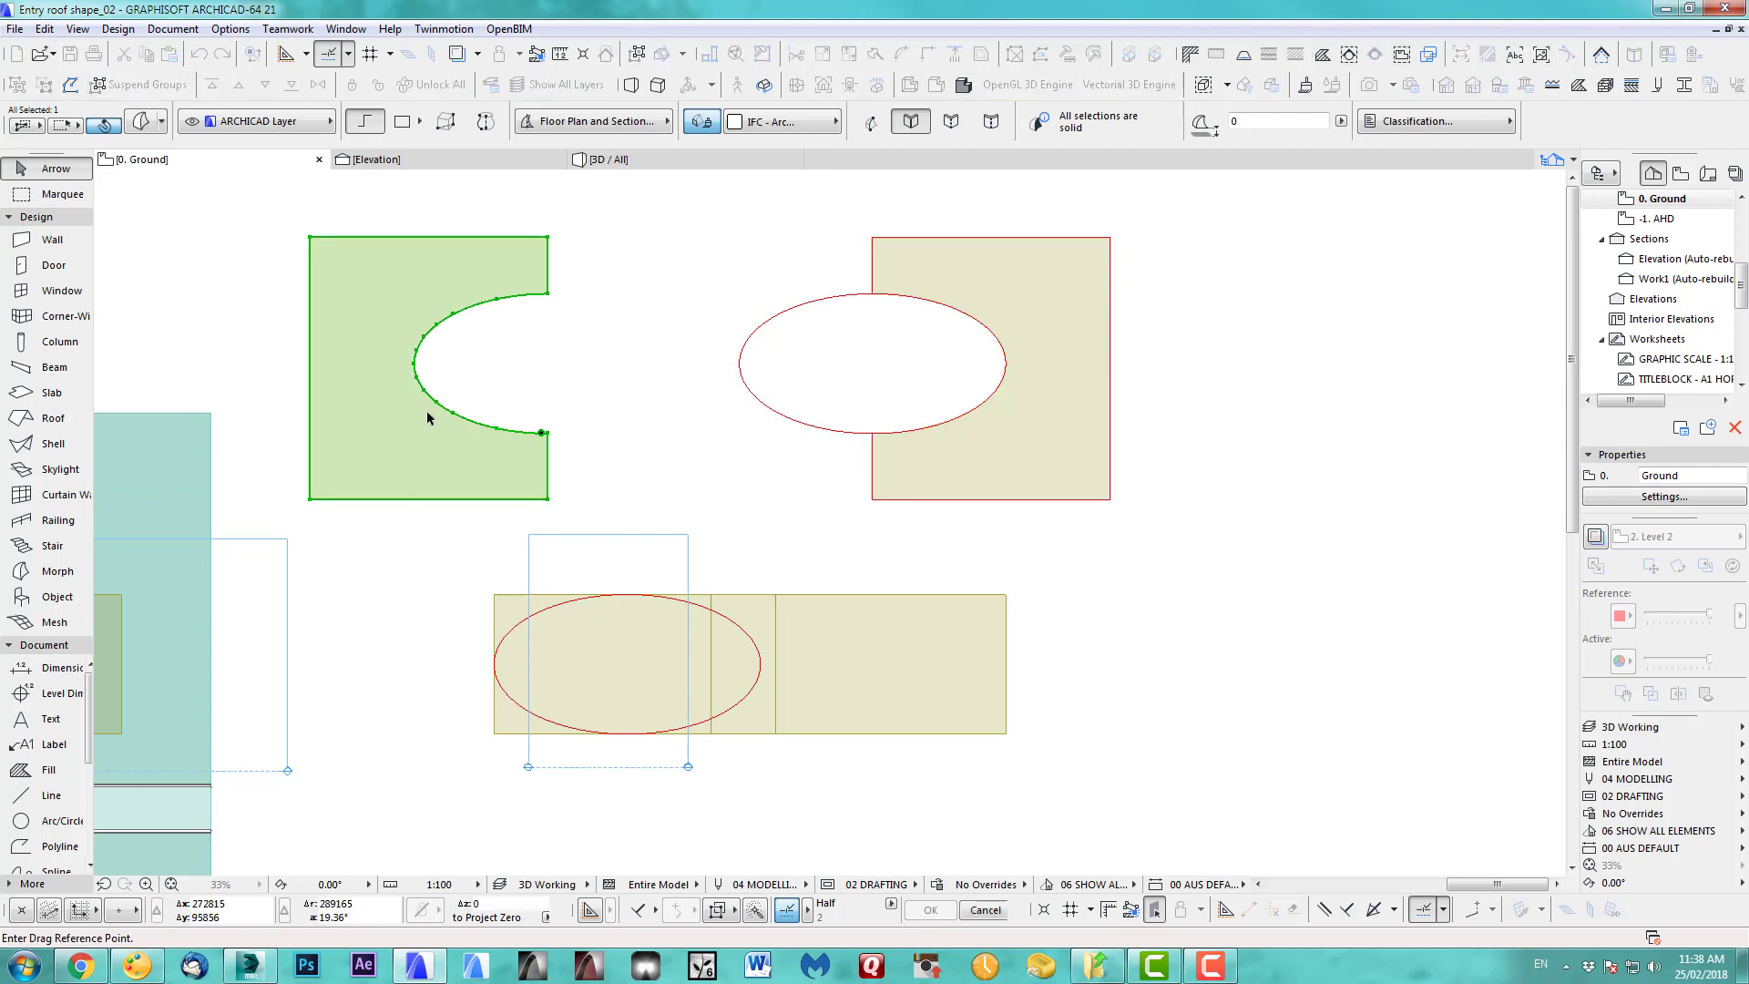
left_click(414, 365)
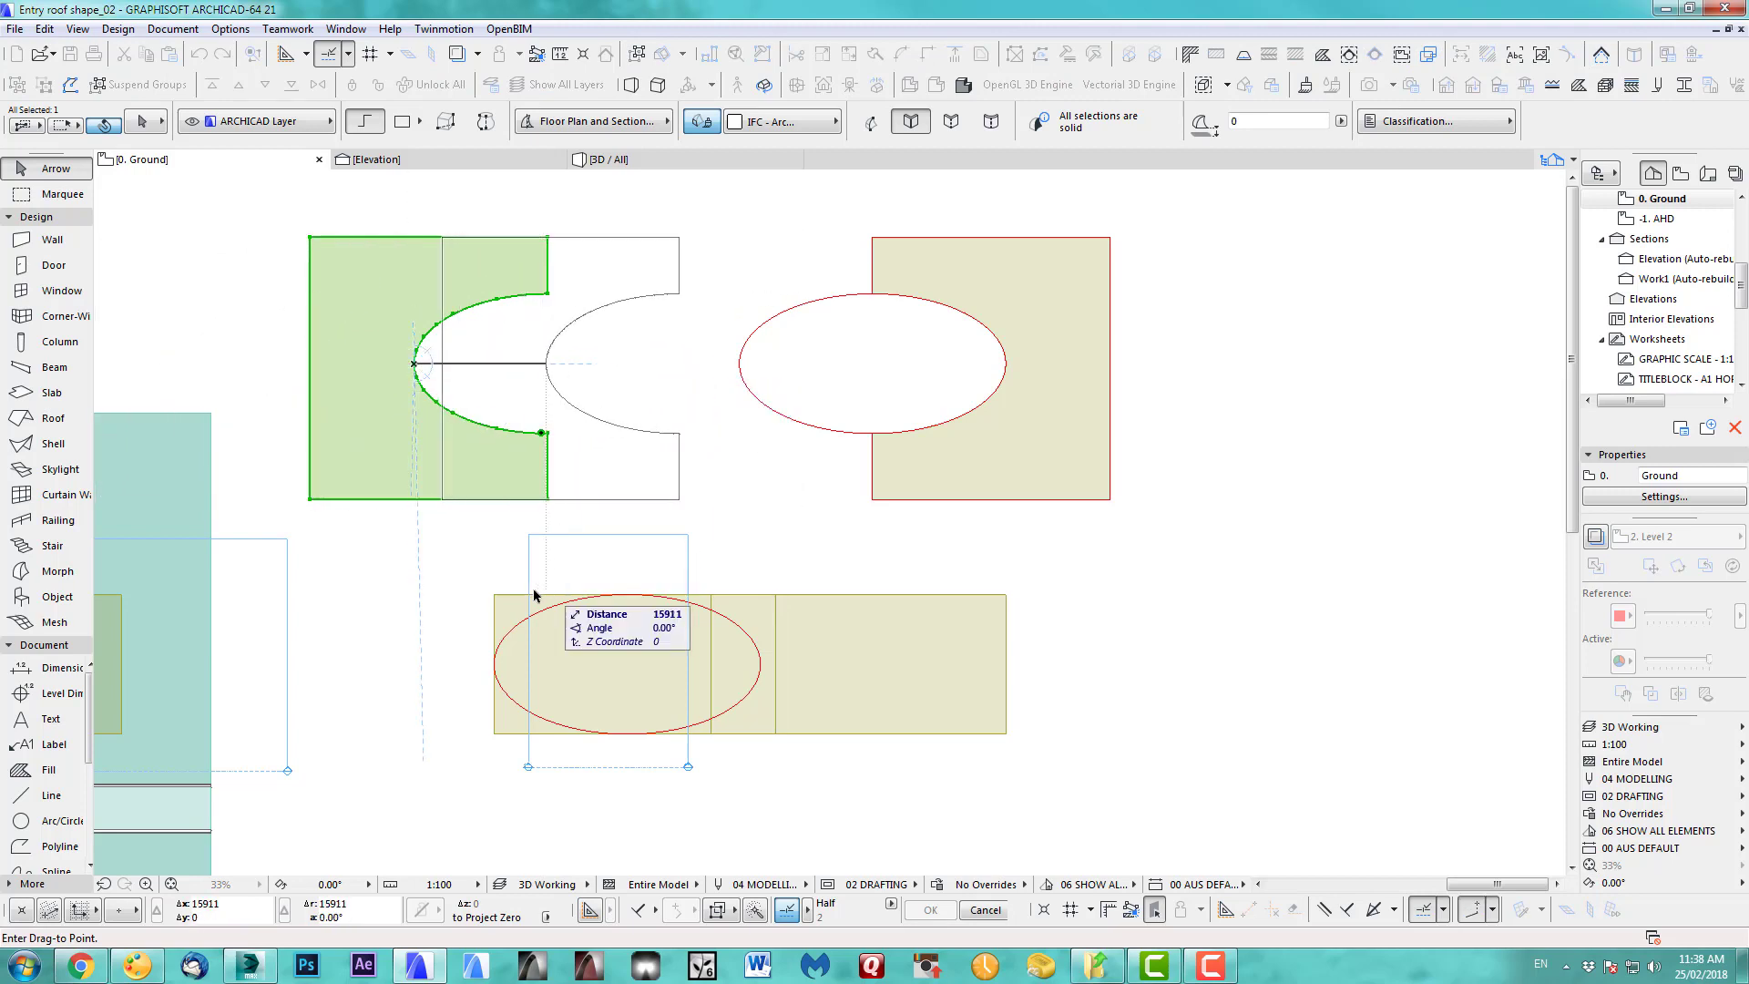
left_click(496, 596)
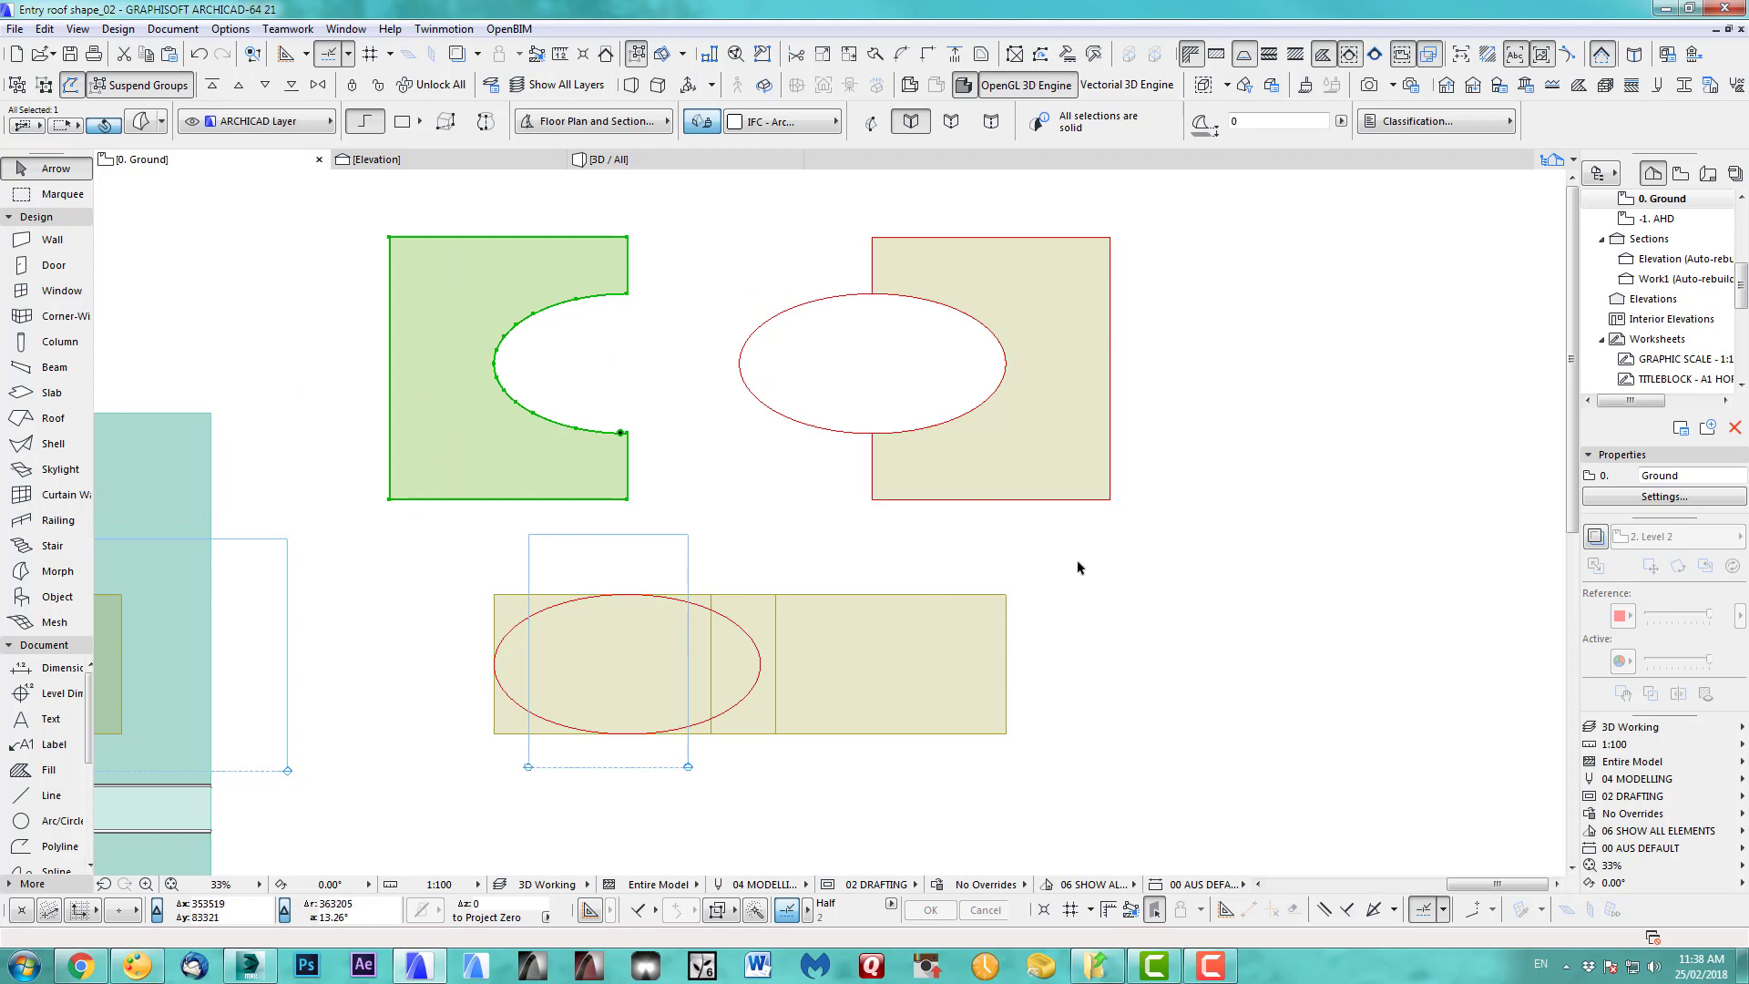
- Move both notched cutter Morphs 36284 straight down the plan so their elliptical notches fit over the roof copy's two ends
left_click(987, 472, "shift")
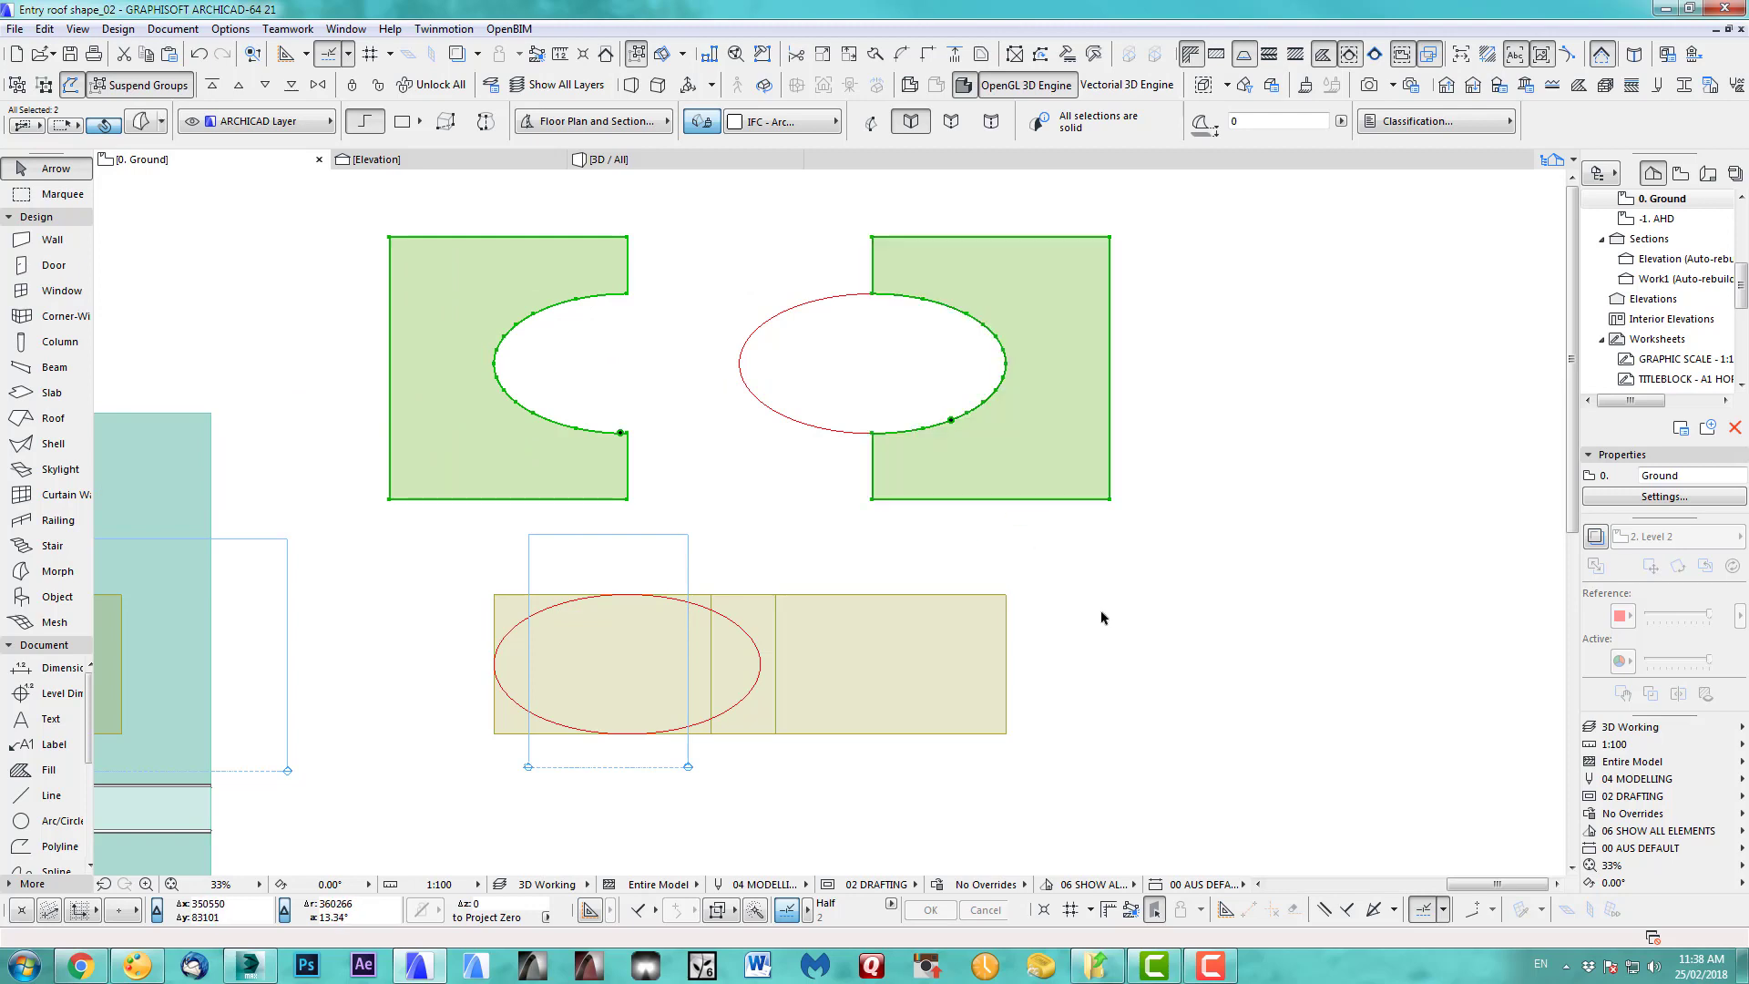
key("ctrl+d")
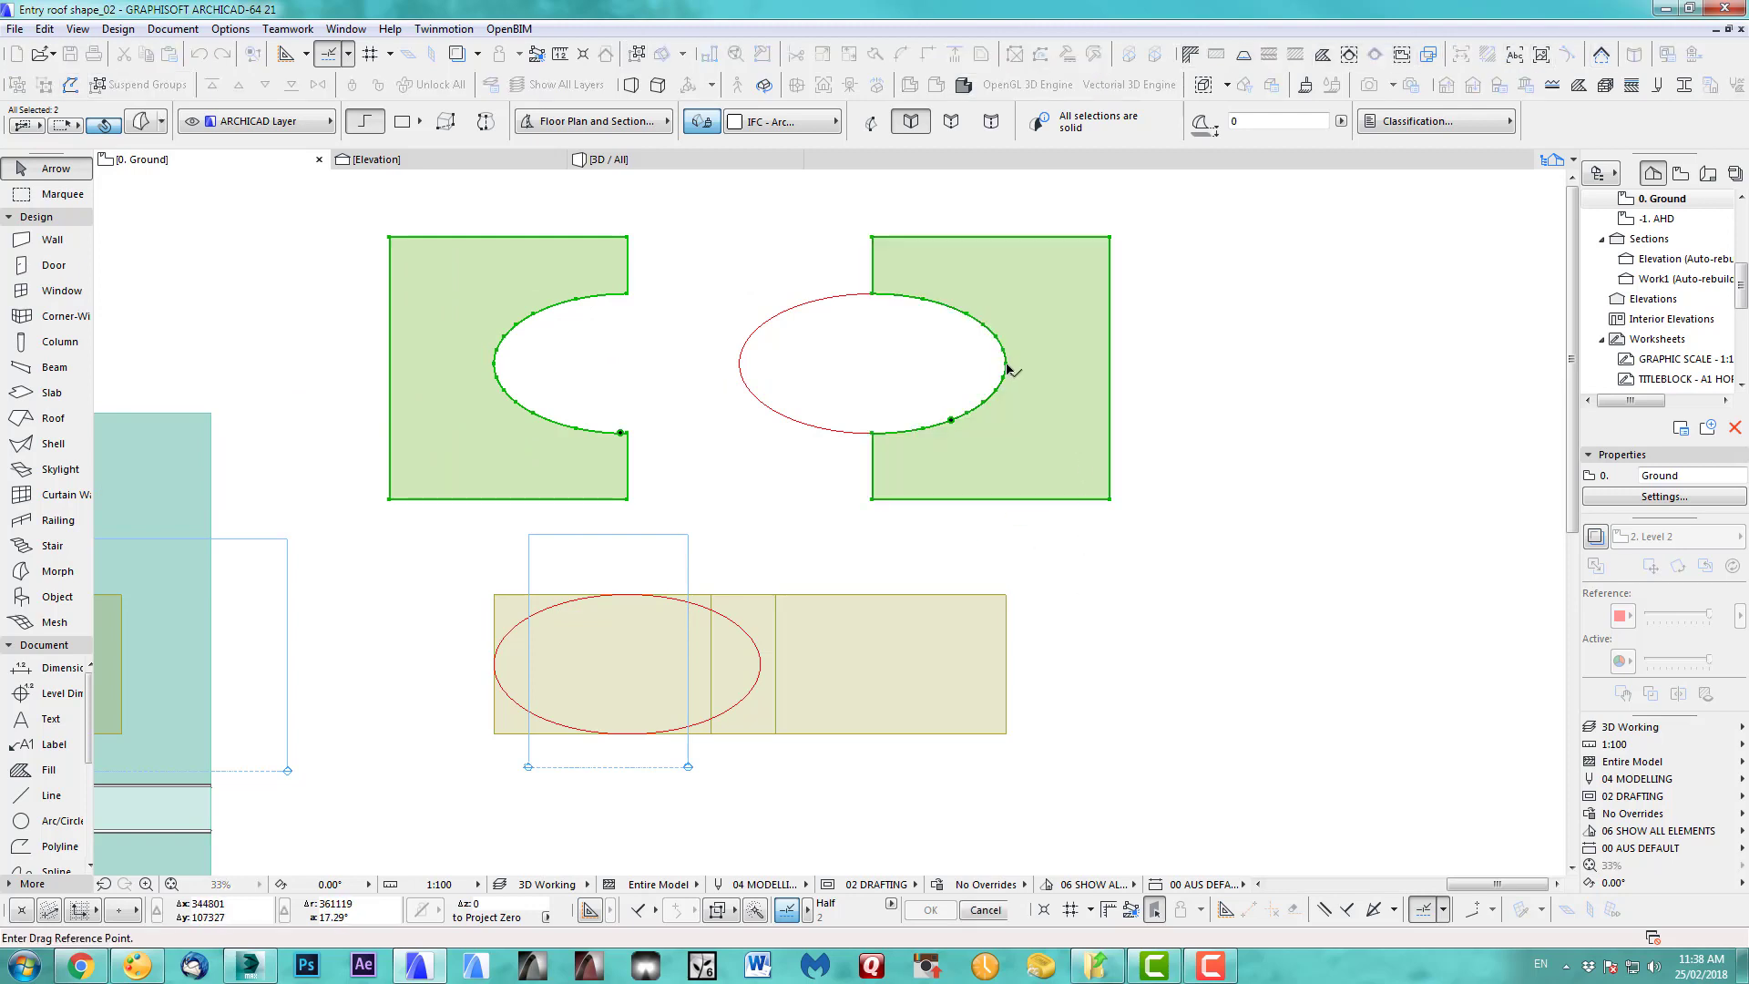
left_click(1005, 364)
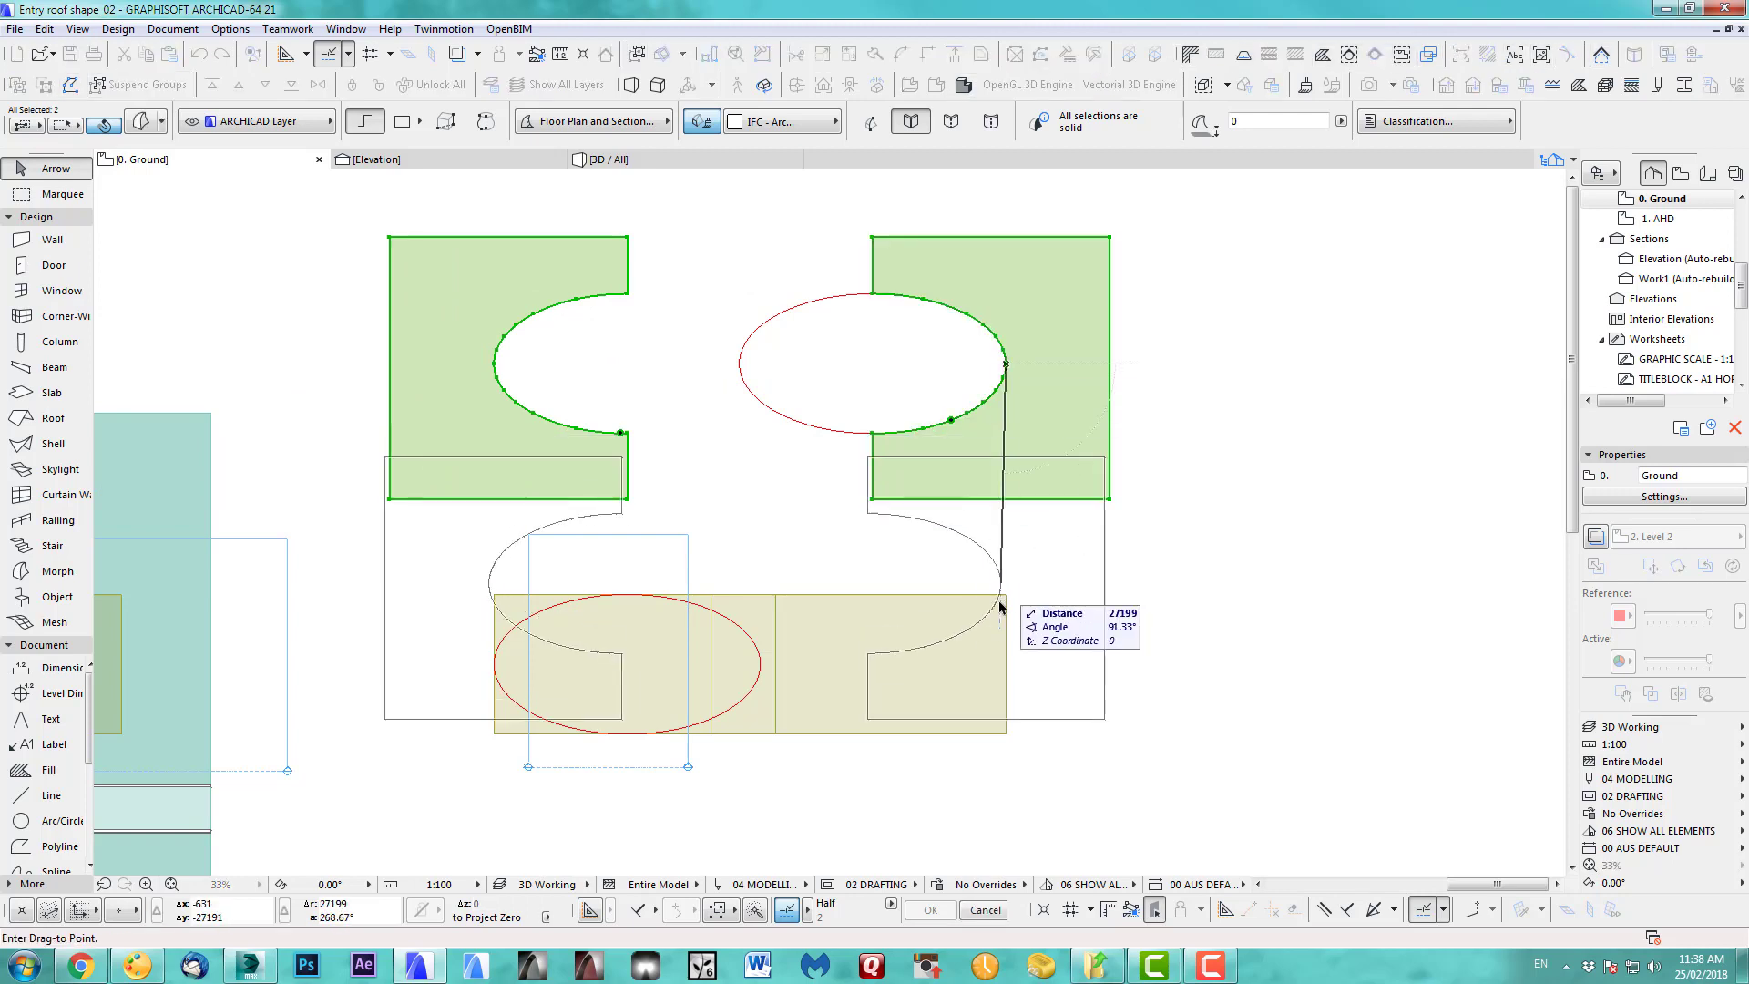
left_click(1007, 667)
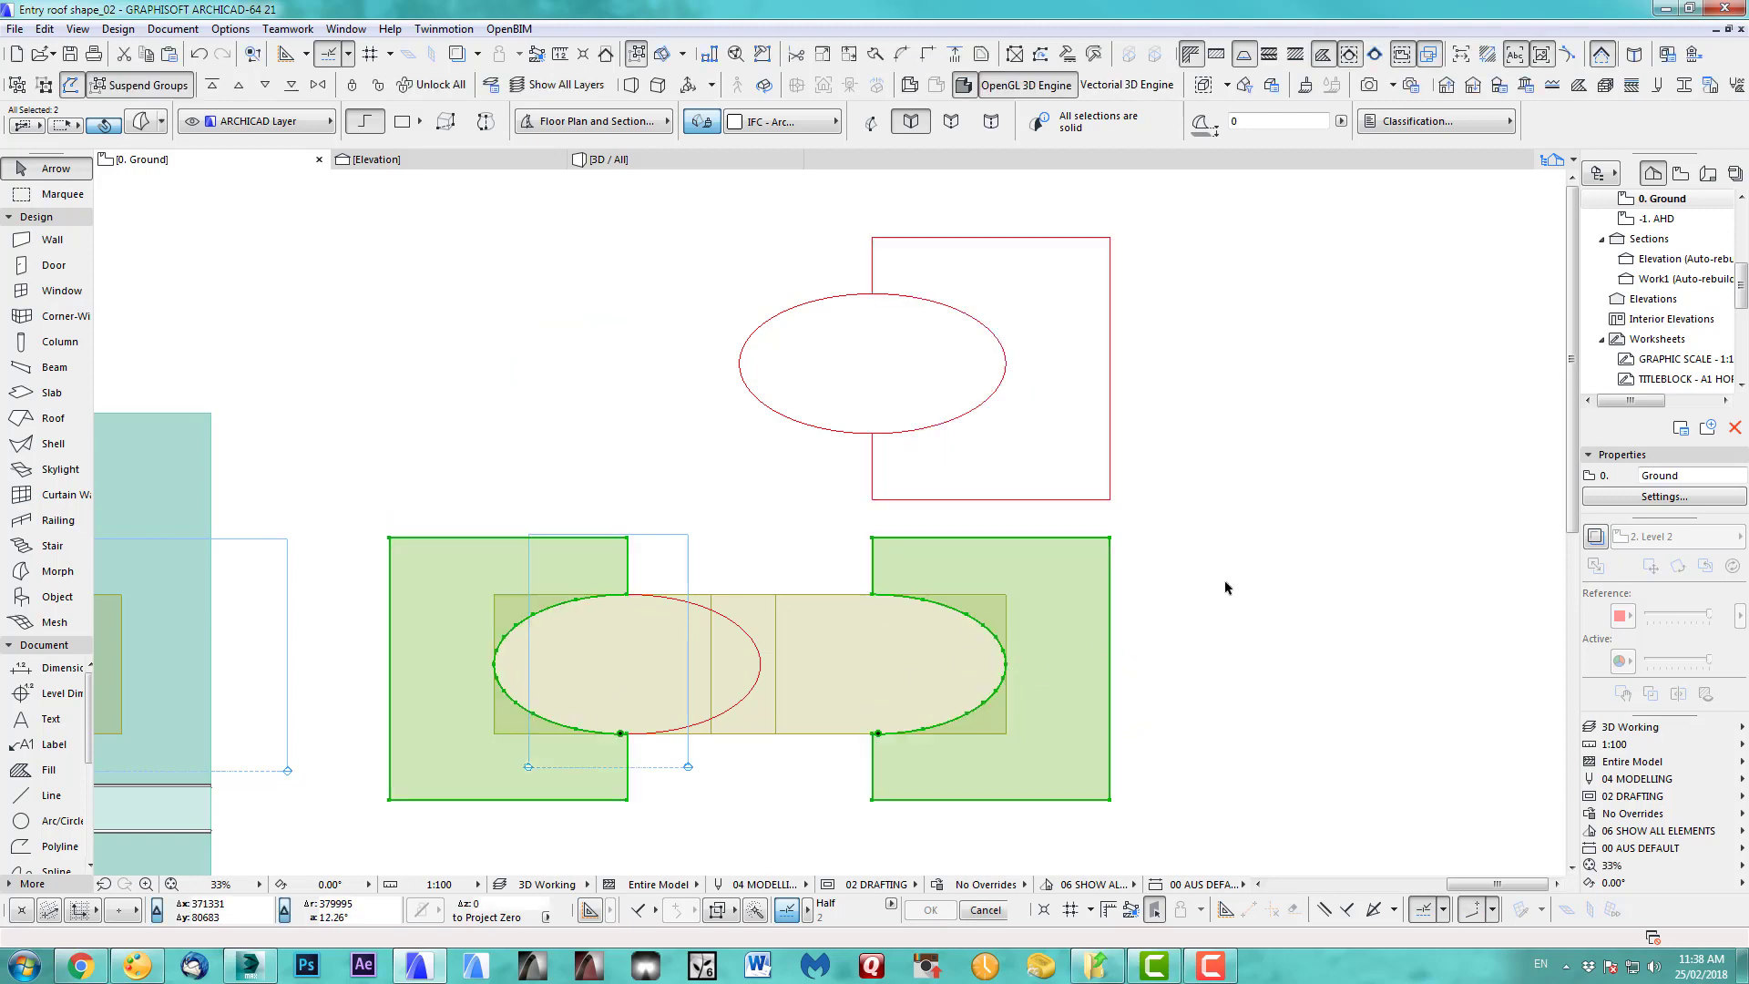
- Deselect the cutters and bring them and the roof copy into an elevated 3D view
left_click(1224, 587)
key("F3")
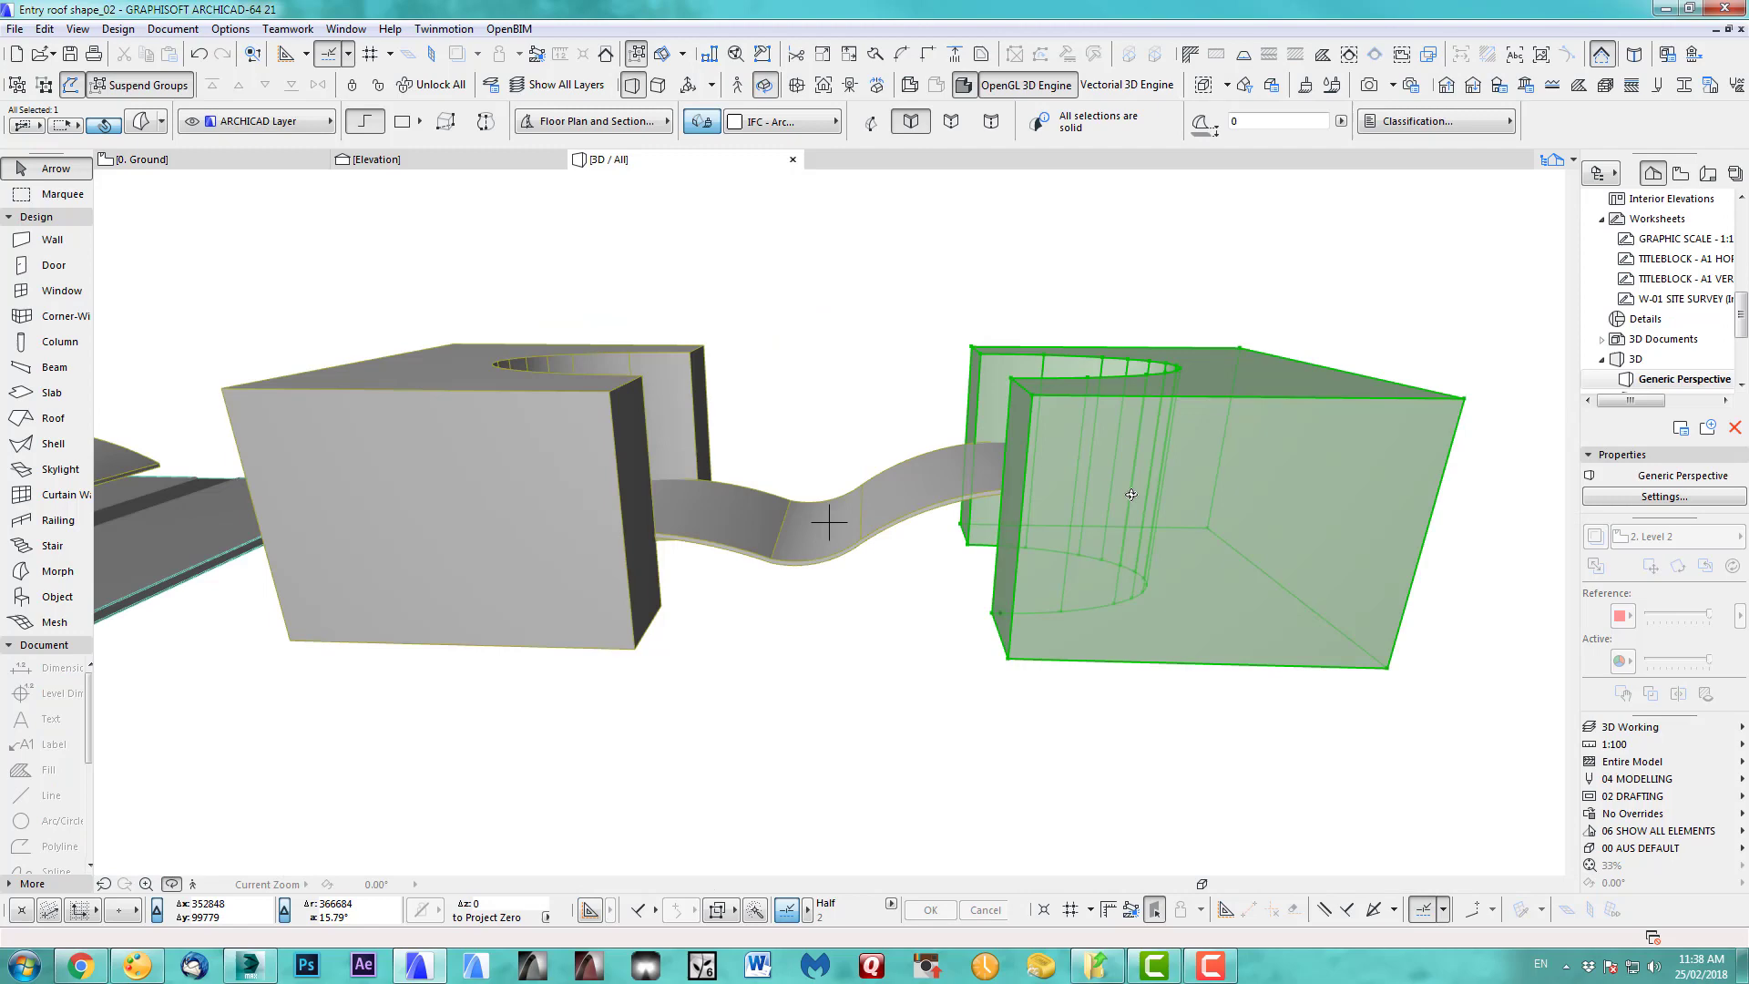
middle_click_drag(1097, 520, 1065, 544, "shift")
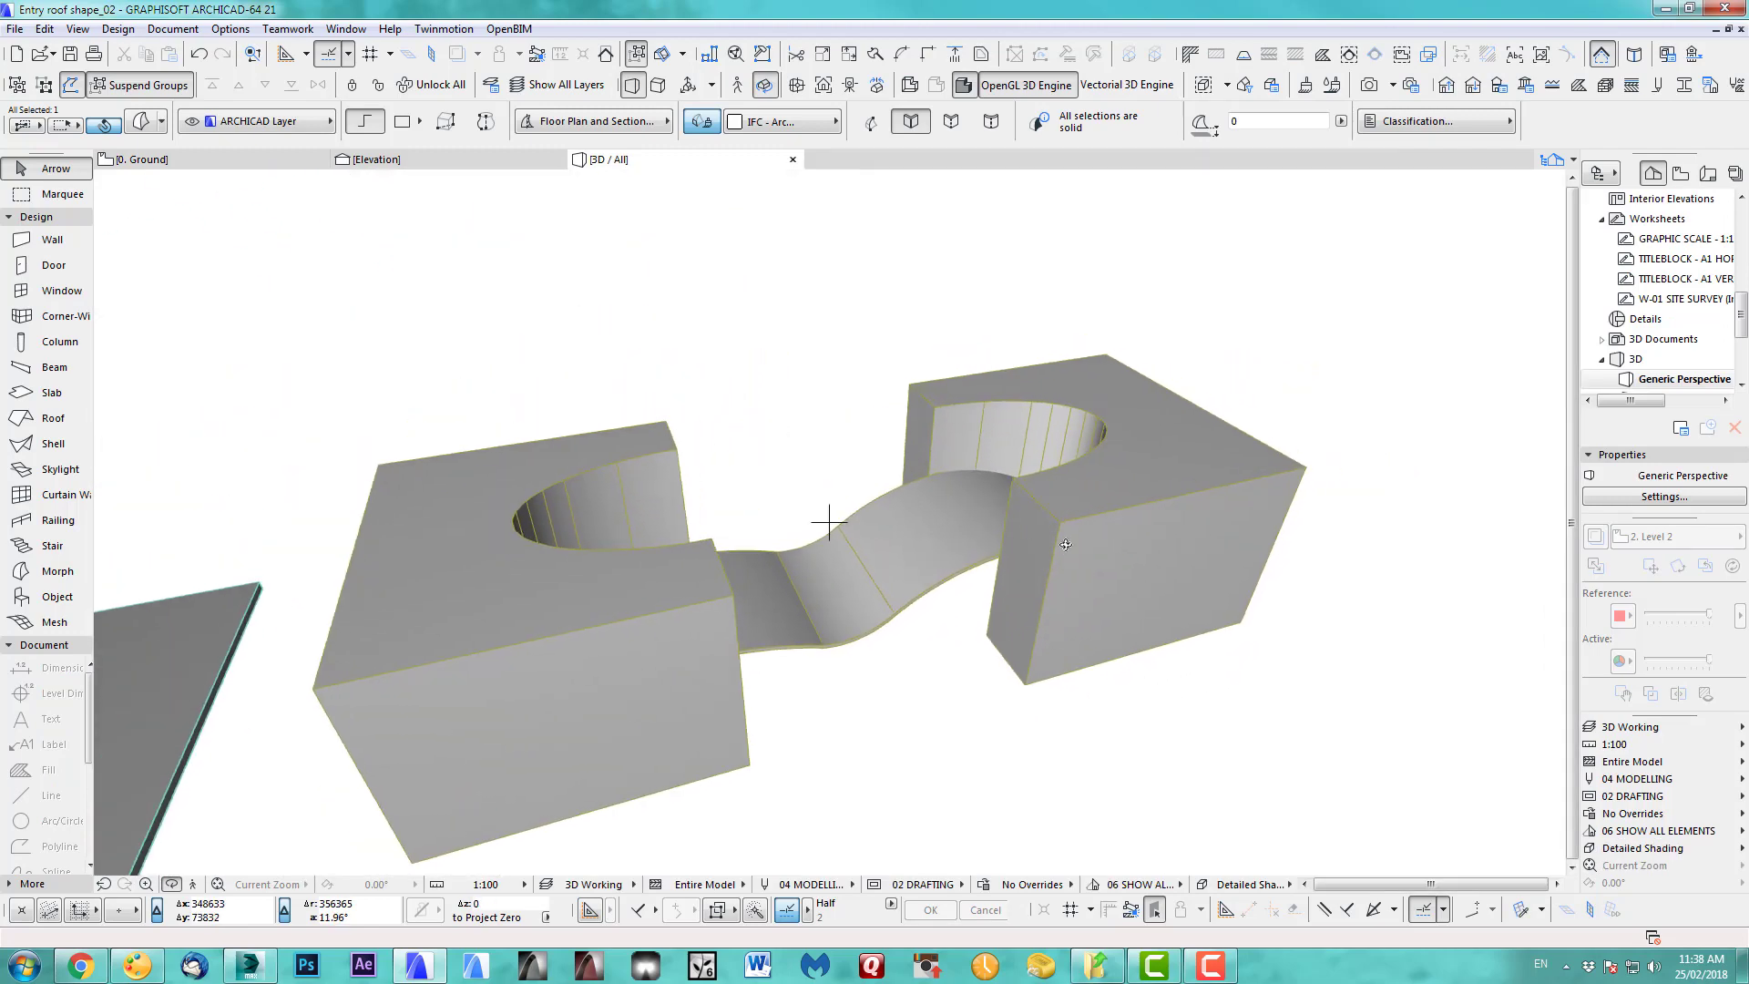
left_click(78, 30)
mouse_move(117, 30)
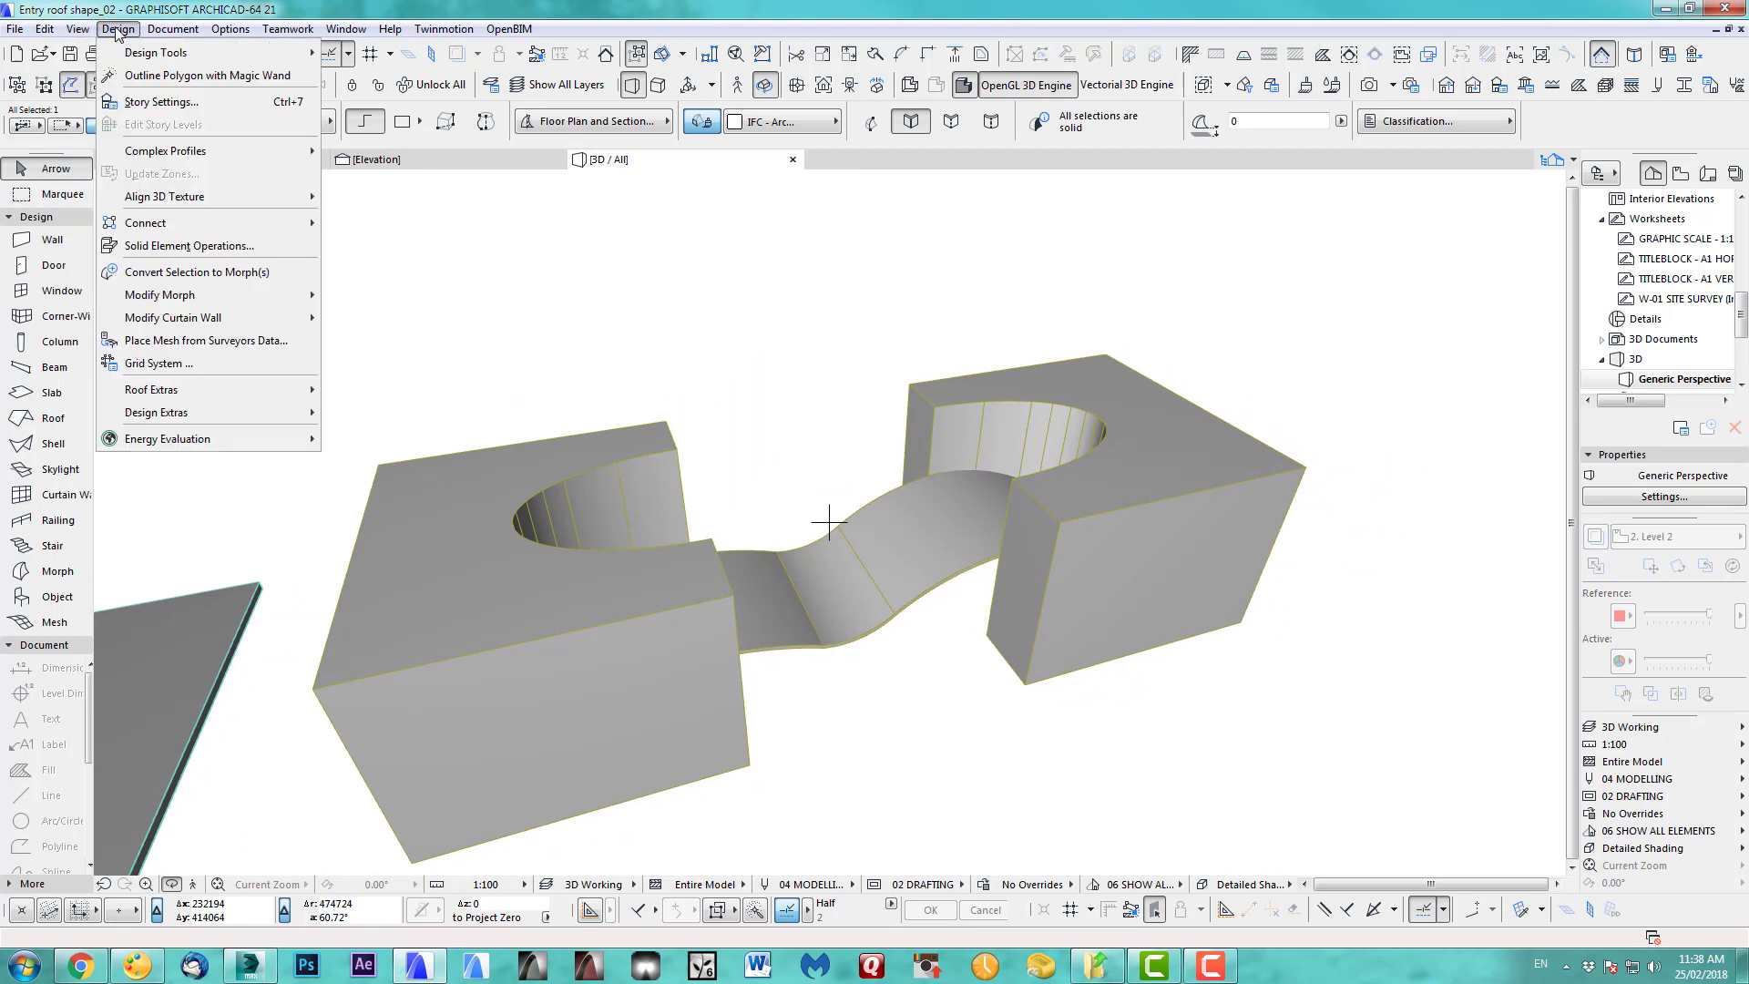
mouse_move(156, 296)
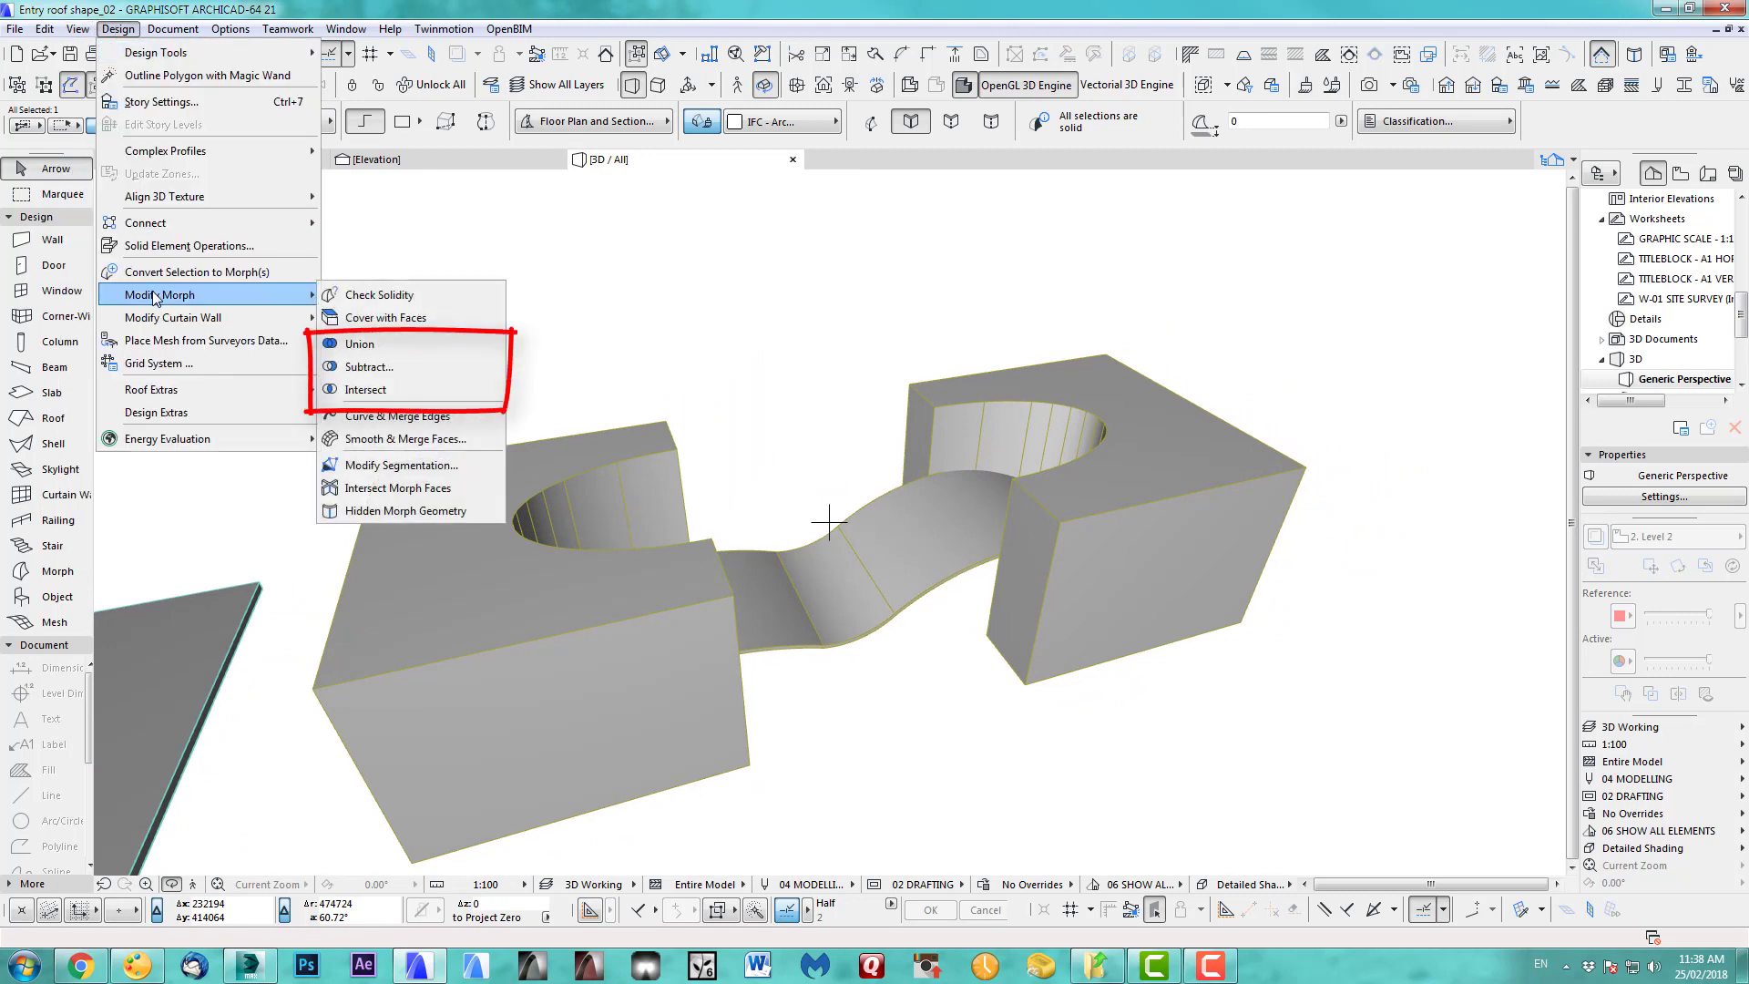
left_click(368, 368)
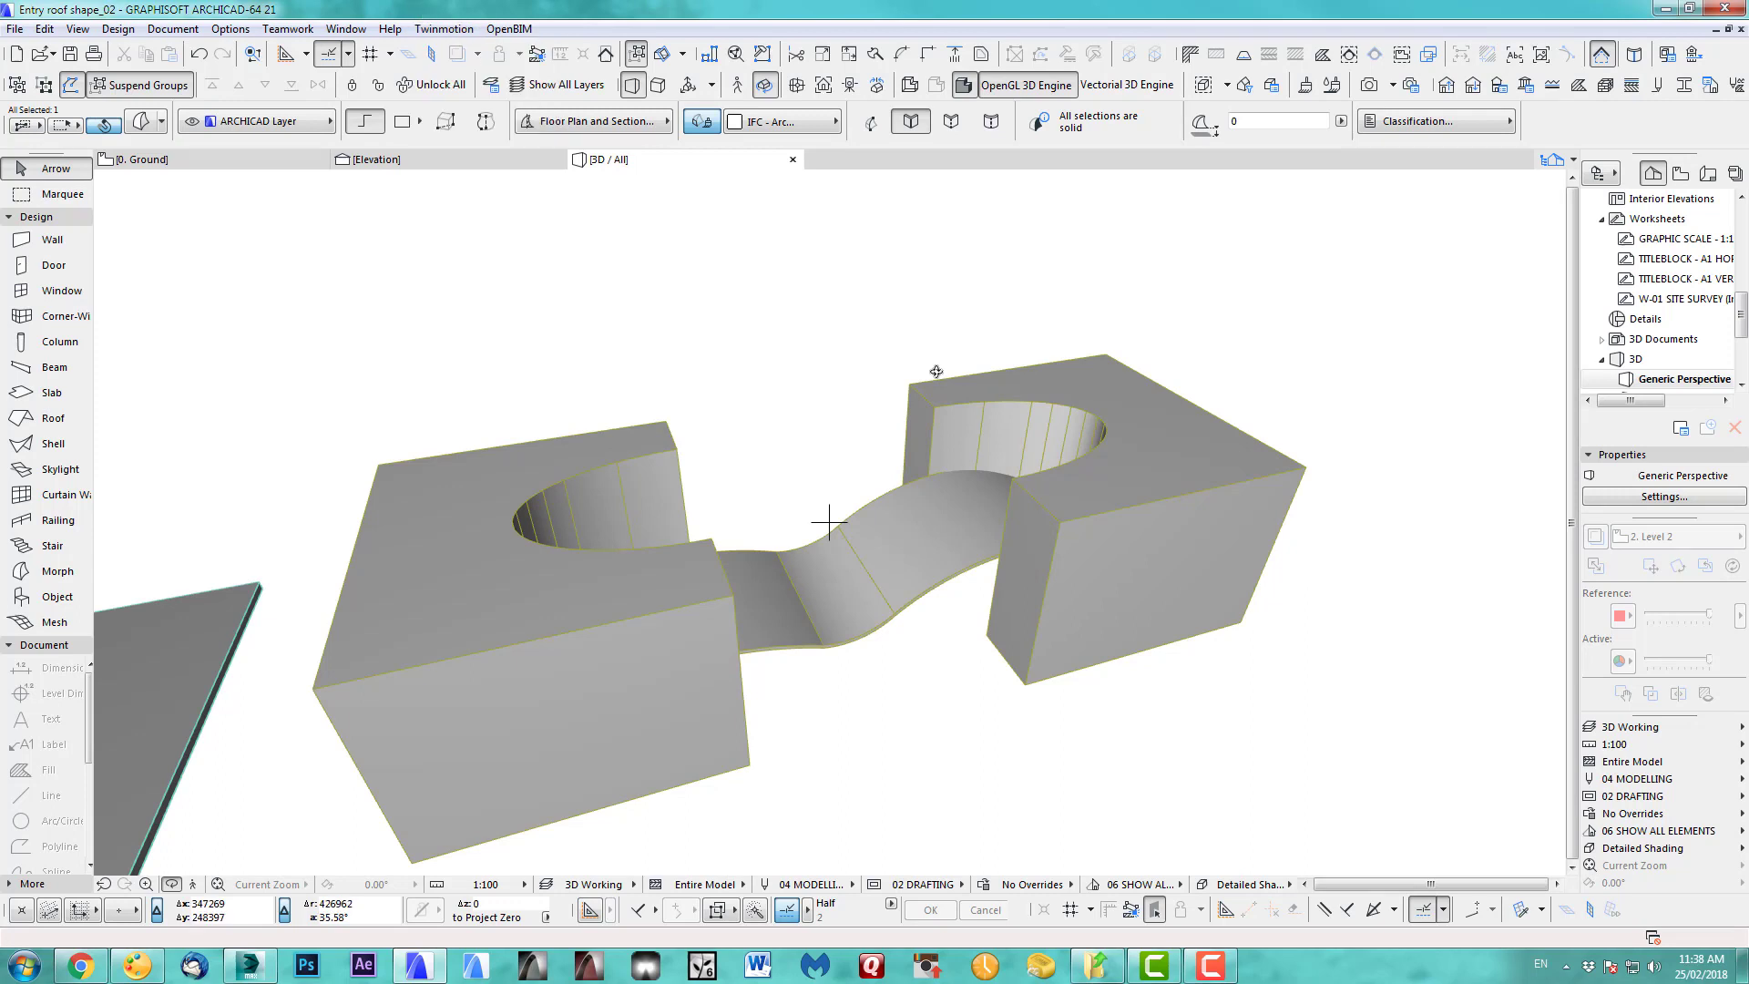
left_click(39, 173)
left_click(823, 349)
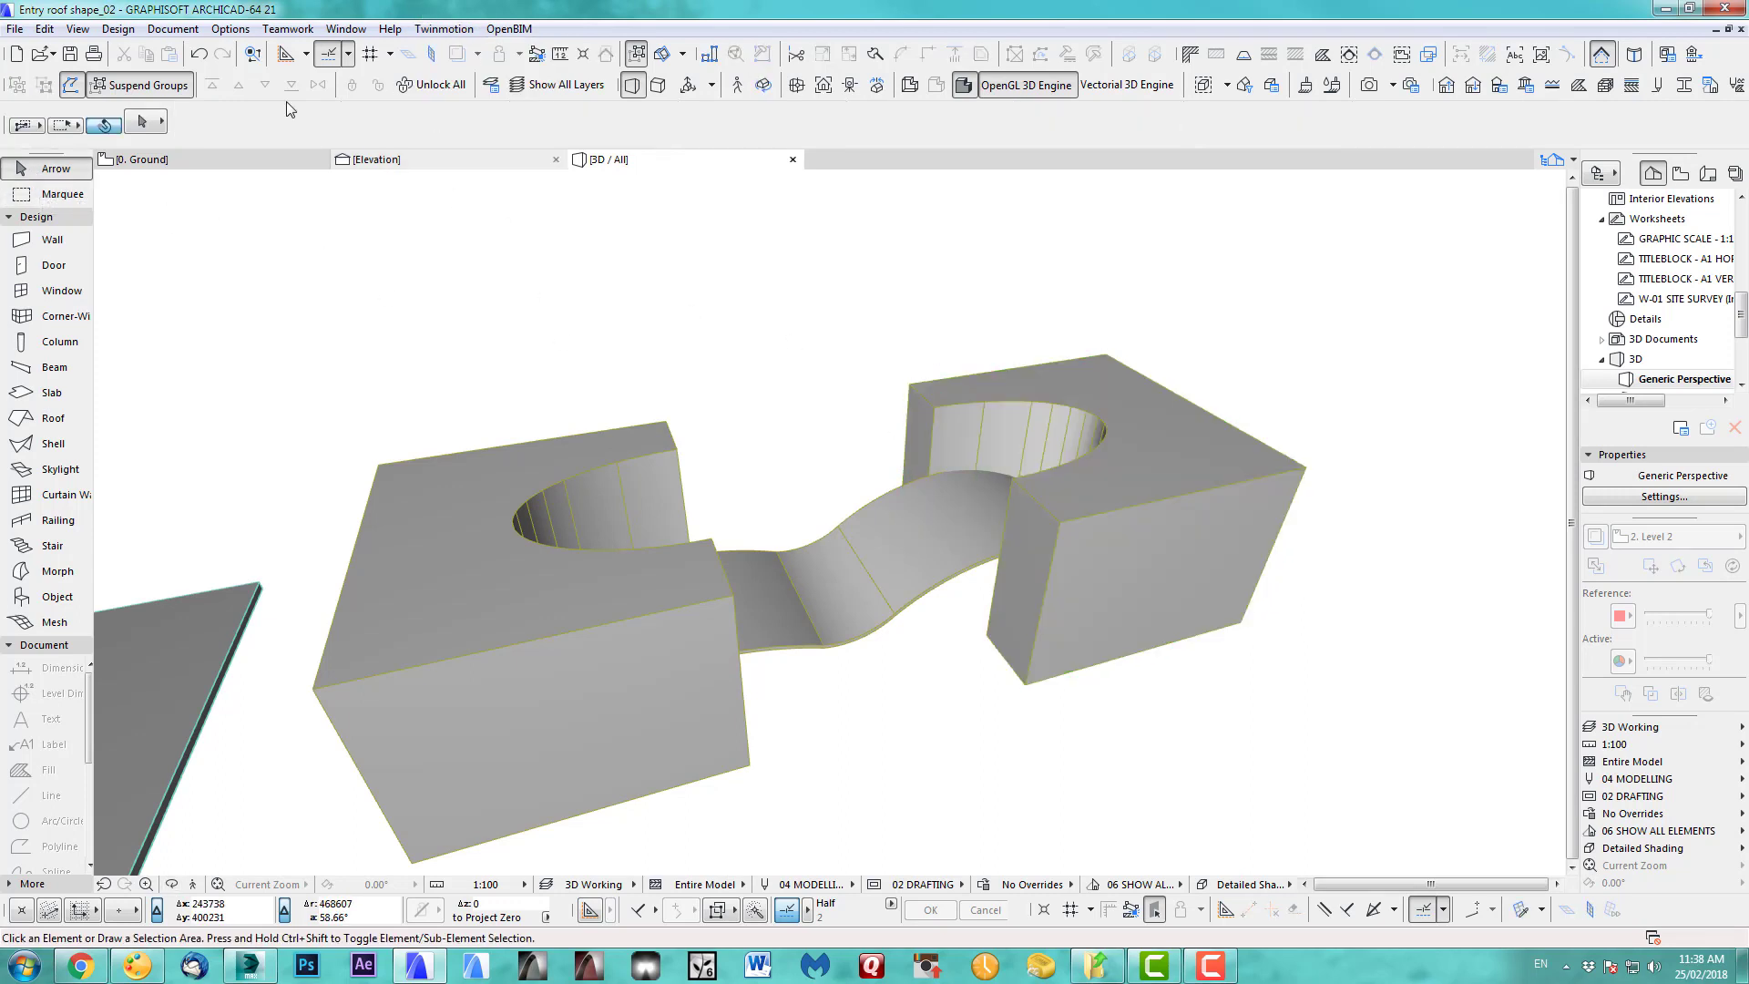
left_click(77, 28)
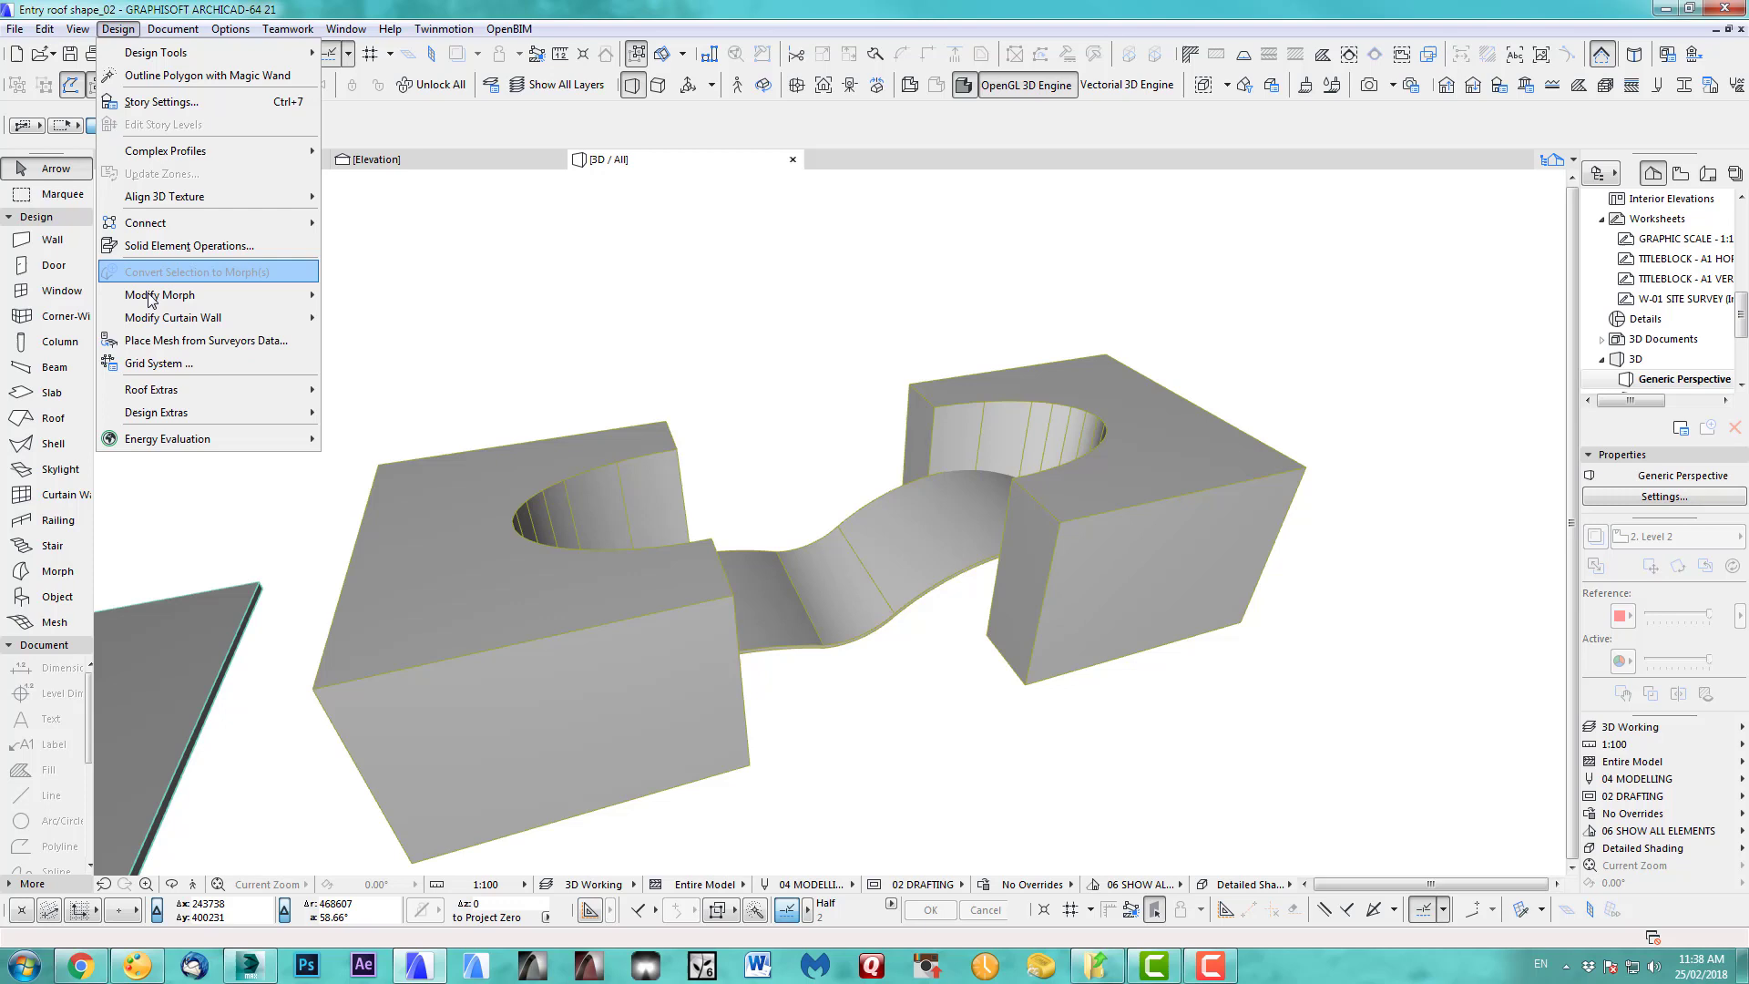
mouse_move(151, 301)
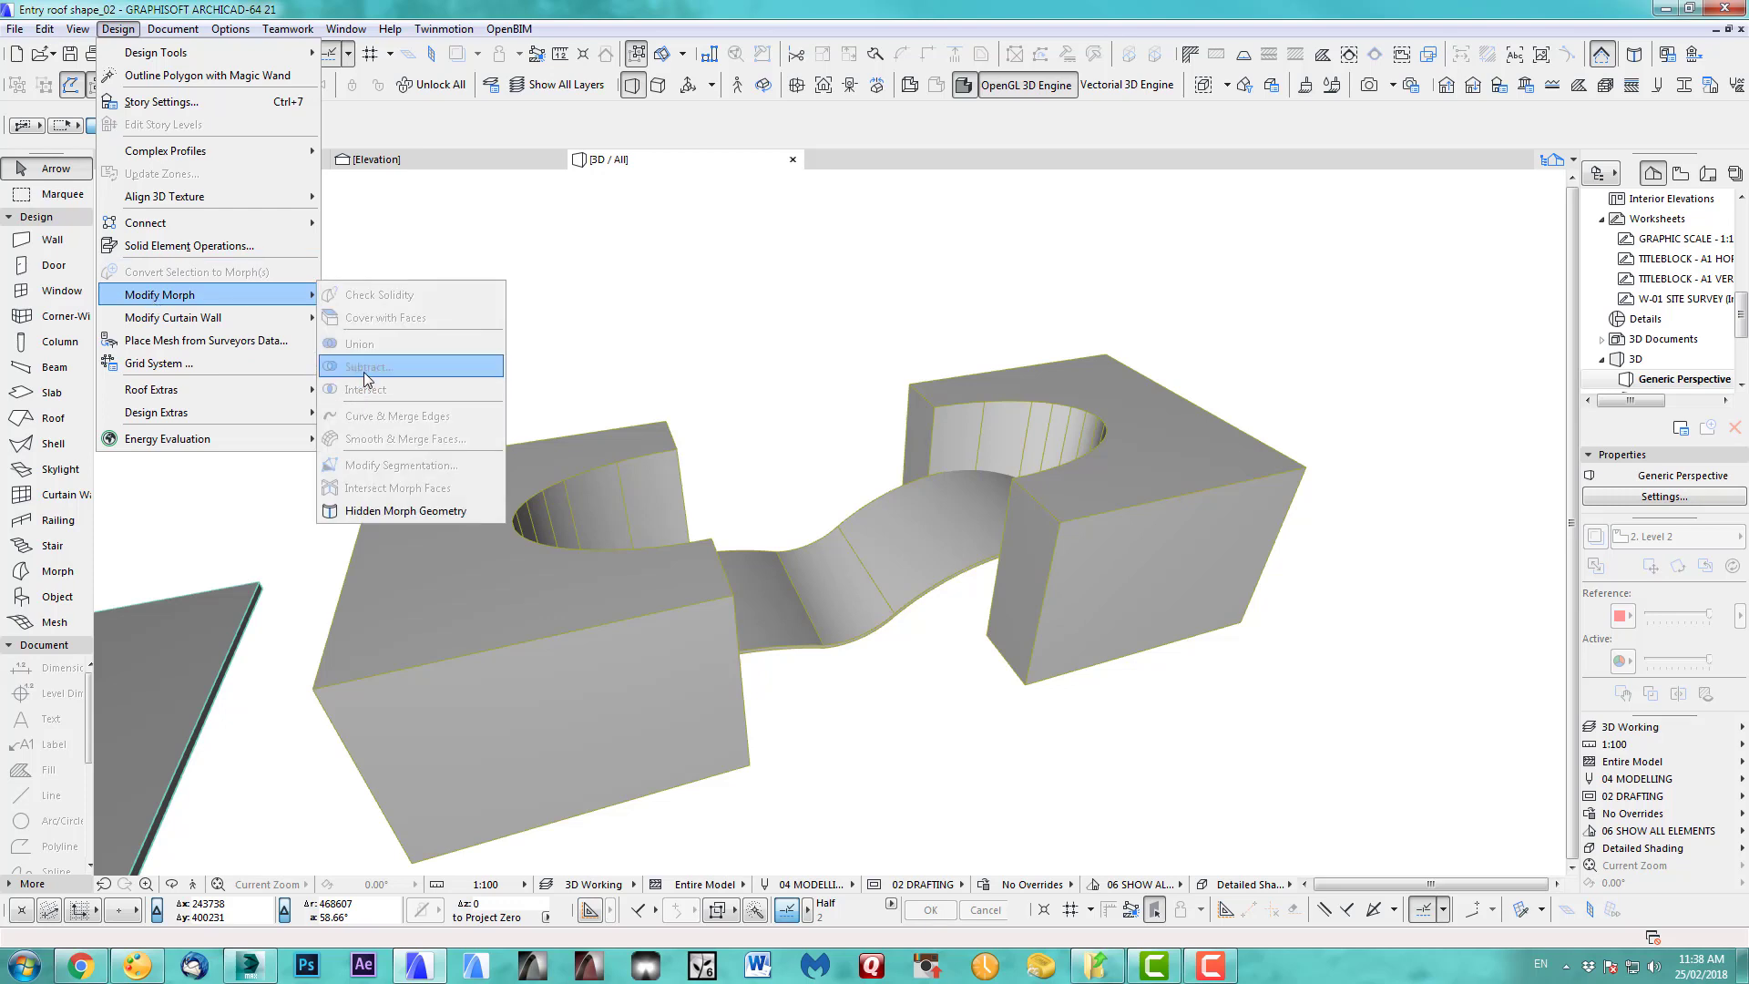
left_click(708, 333)
- Subtract both notched cutter Morphs from the wave-shaped roof copy to give it elliptical ends
left_click(958, 403)
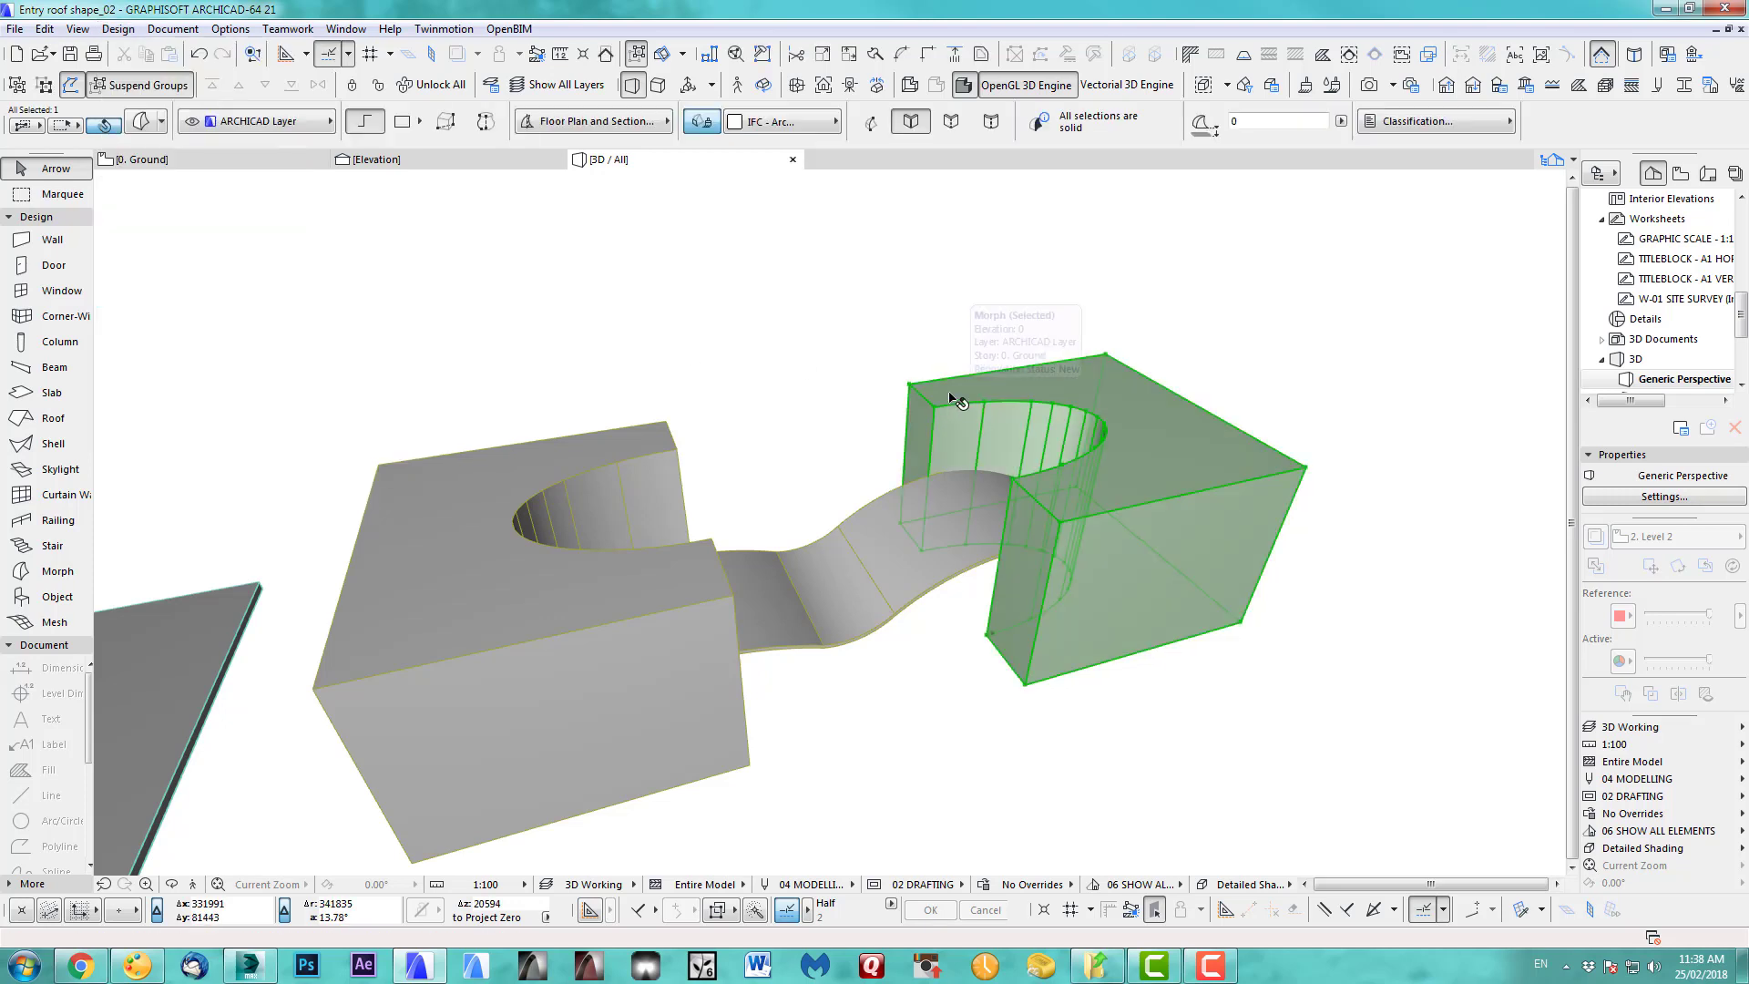
left_click(648, 446, "shift")
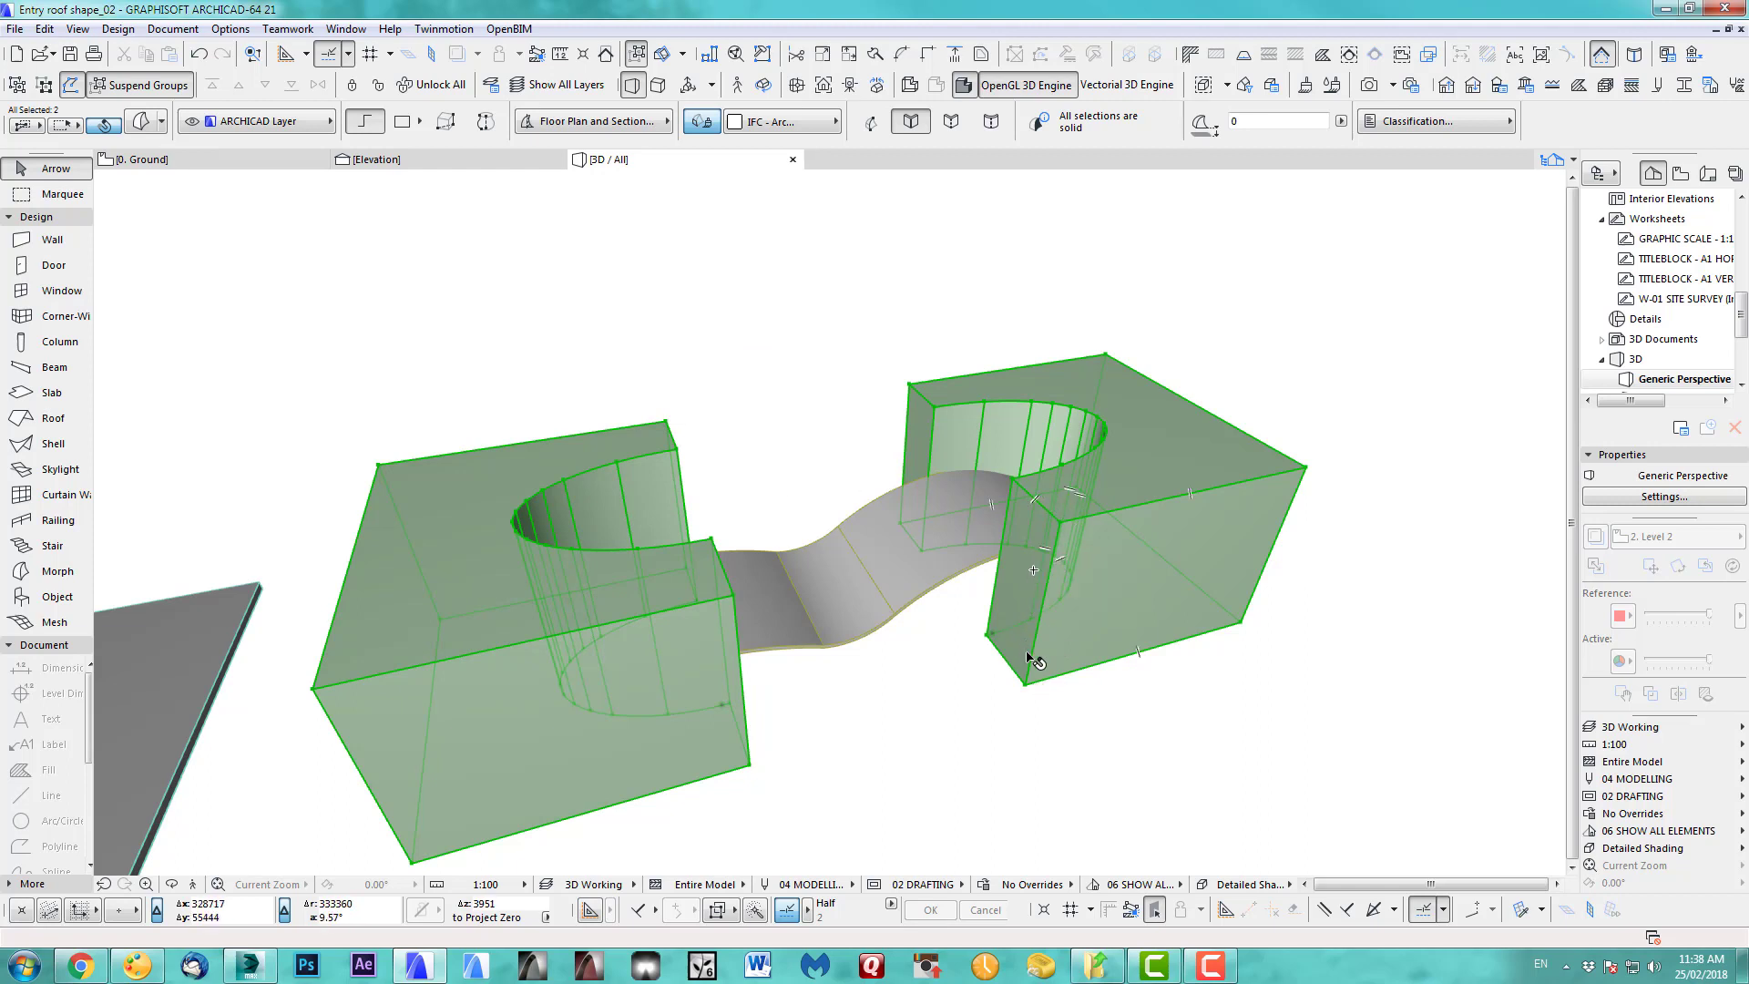
left_click(118, 28)
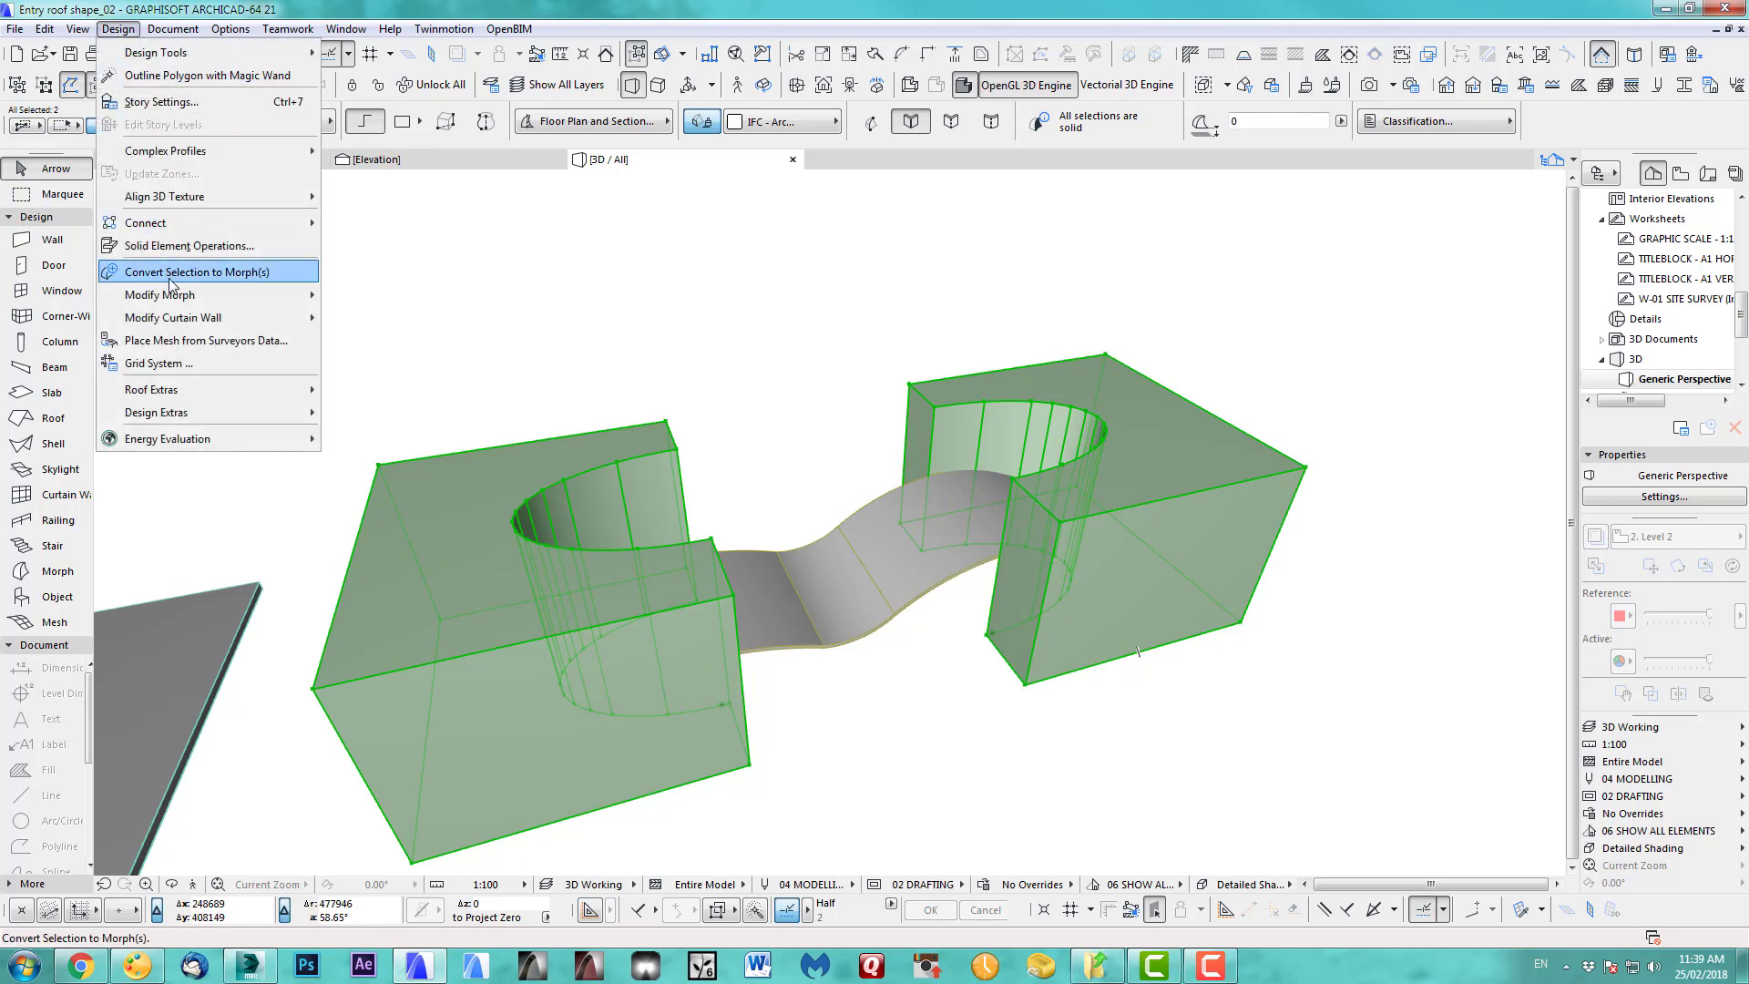
mouse_move(210, 294)
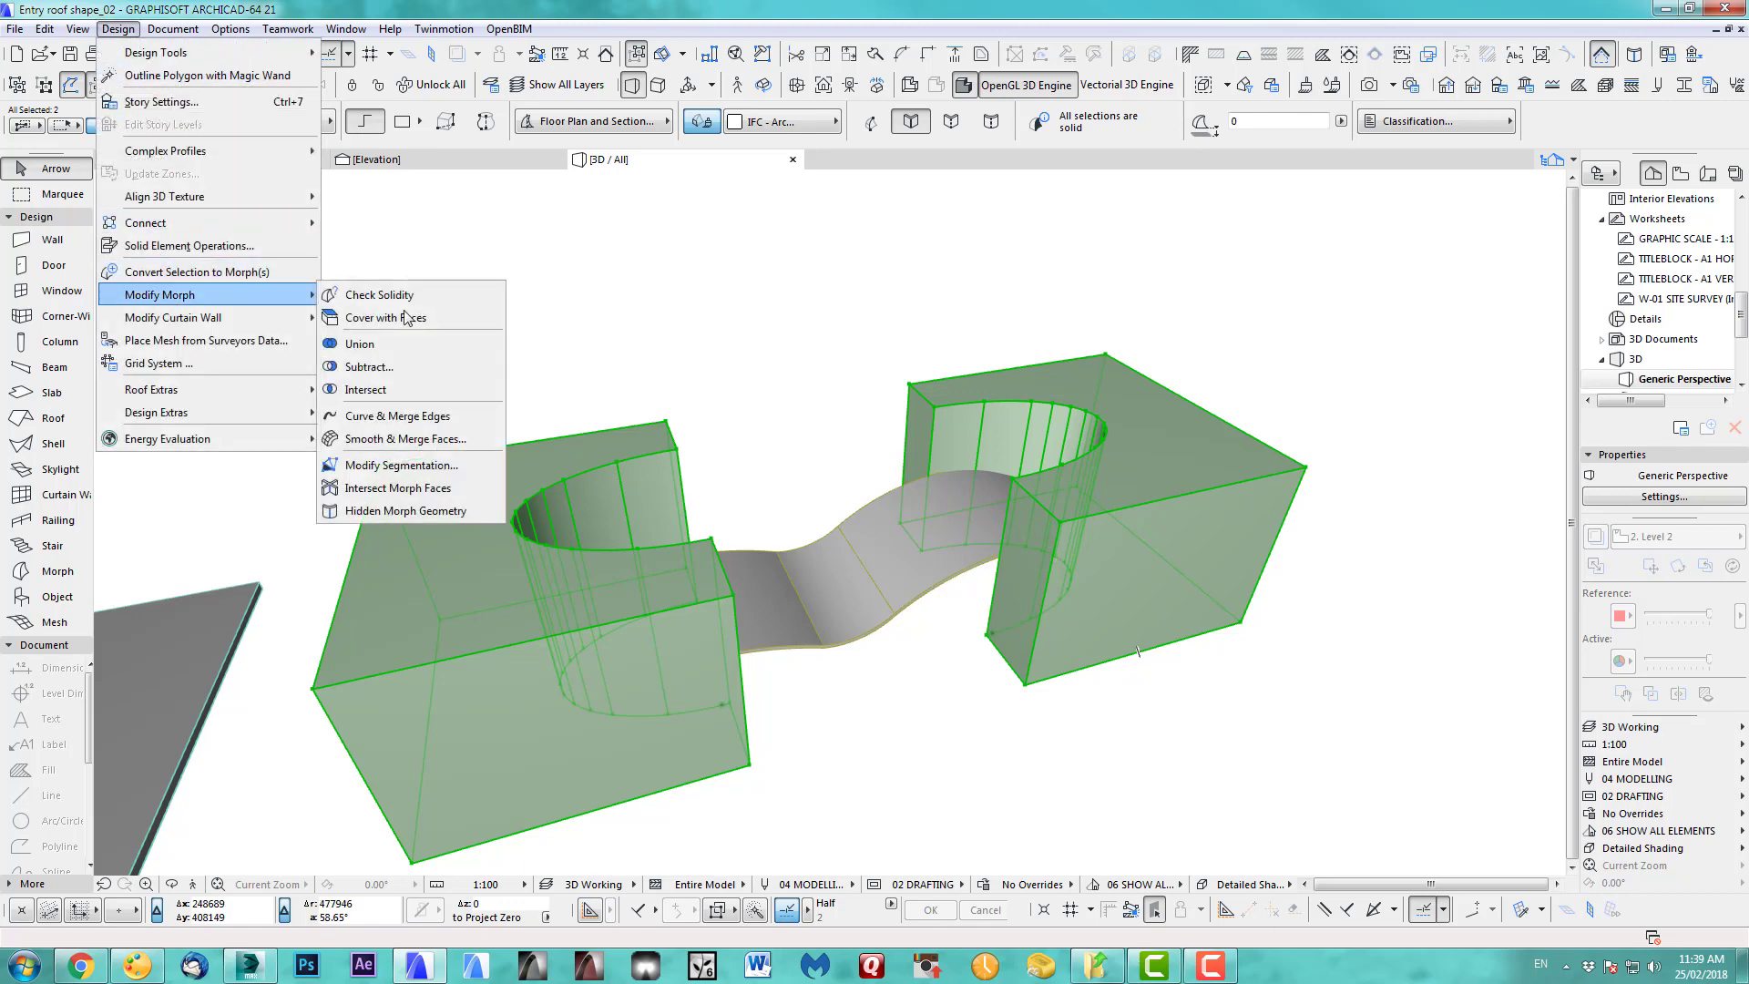
left_click(408, 366)
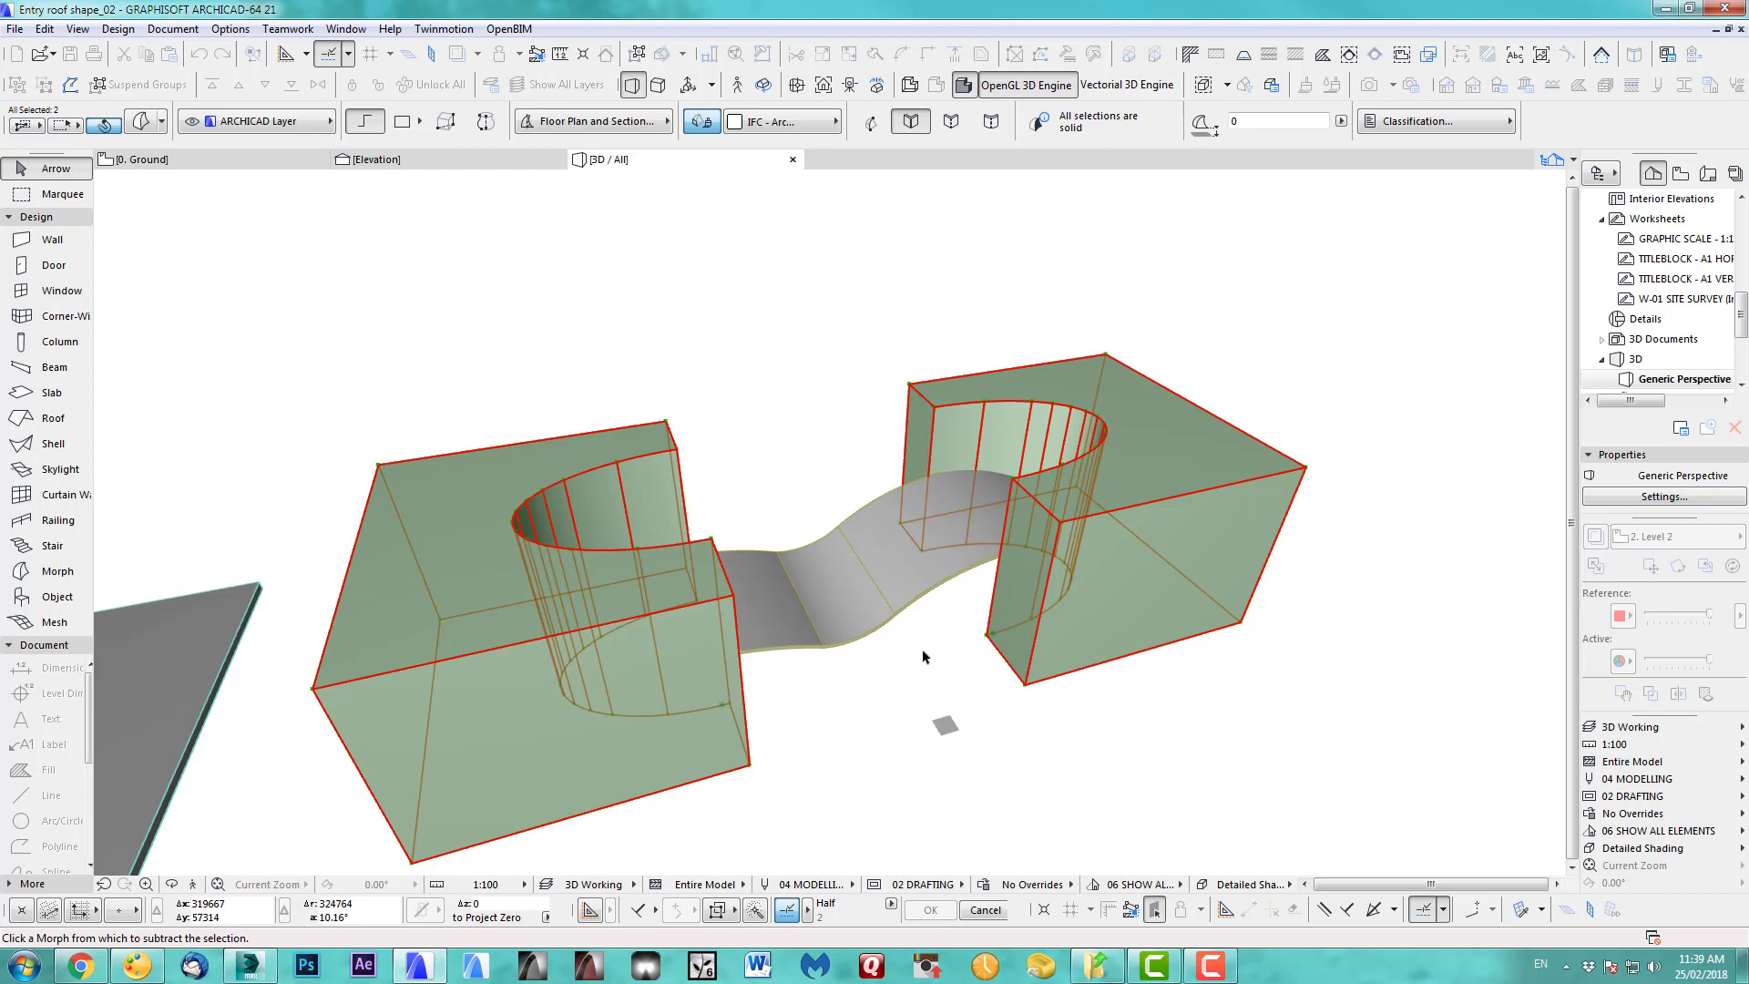
left_click(893, 594)
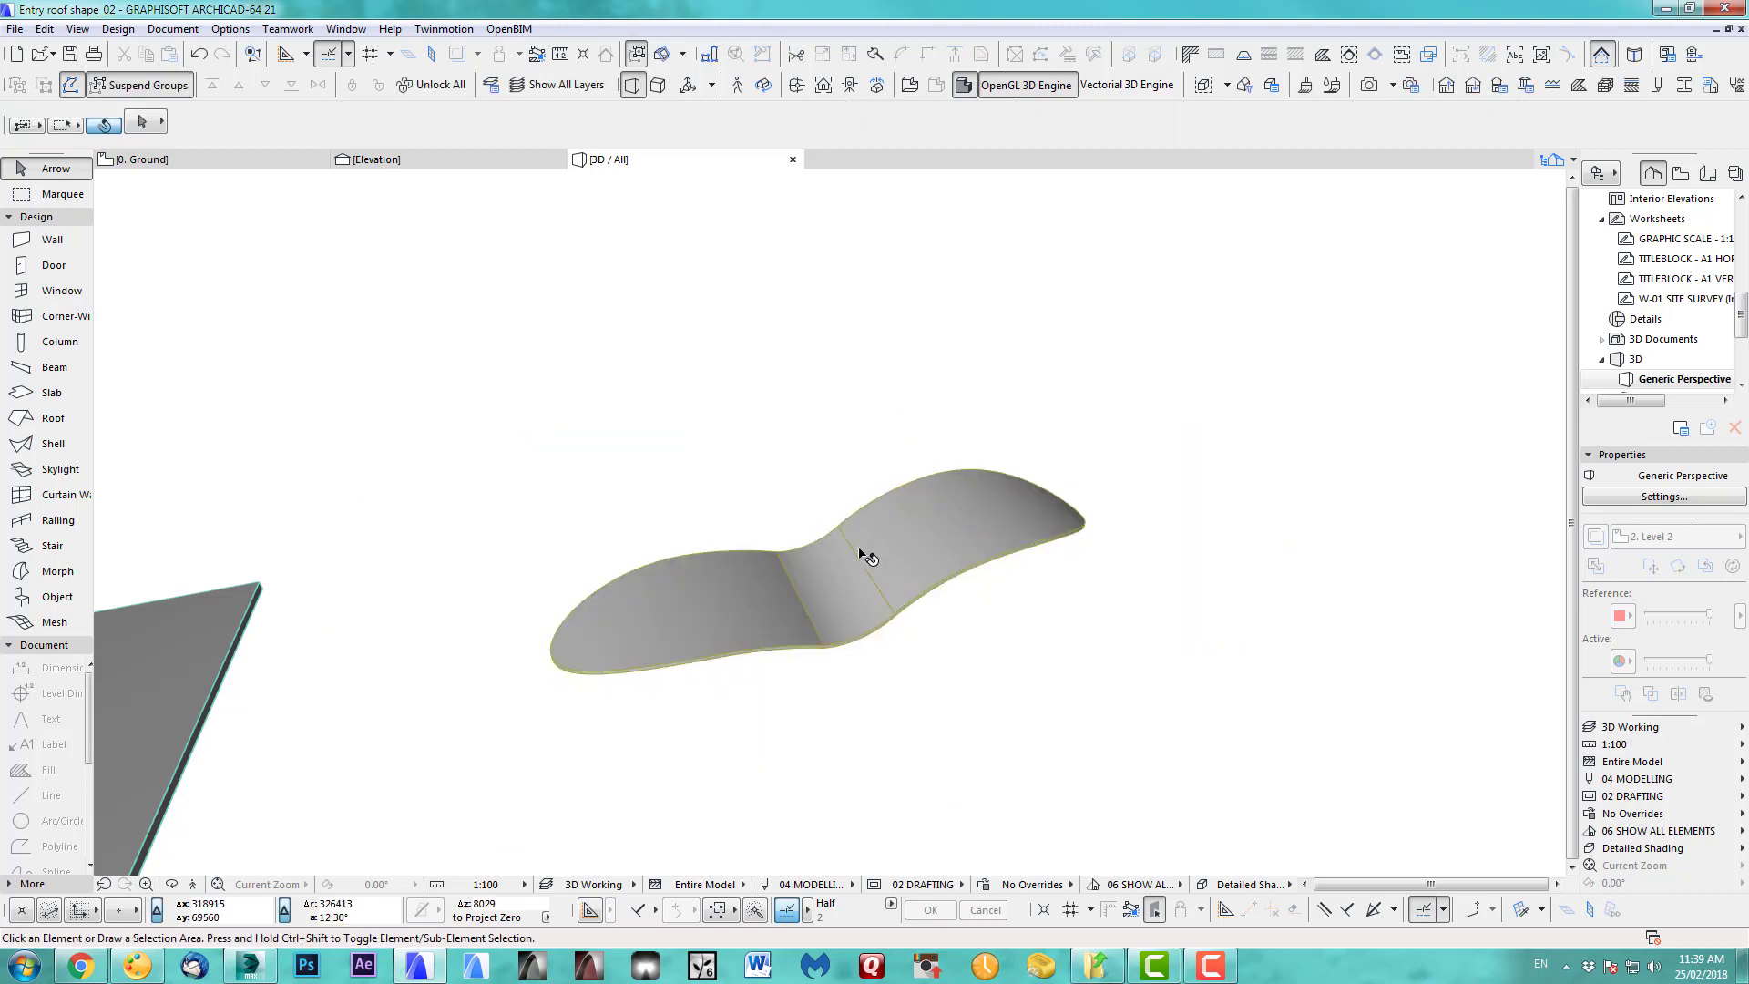
left_click_drag(901, 561, 574, 480)
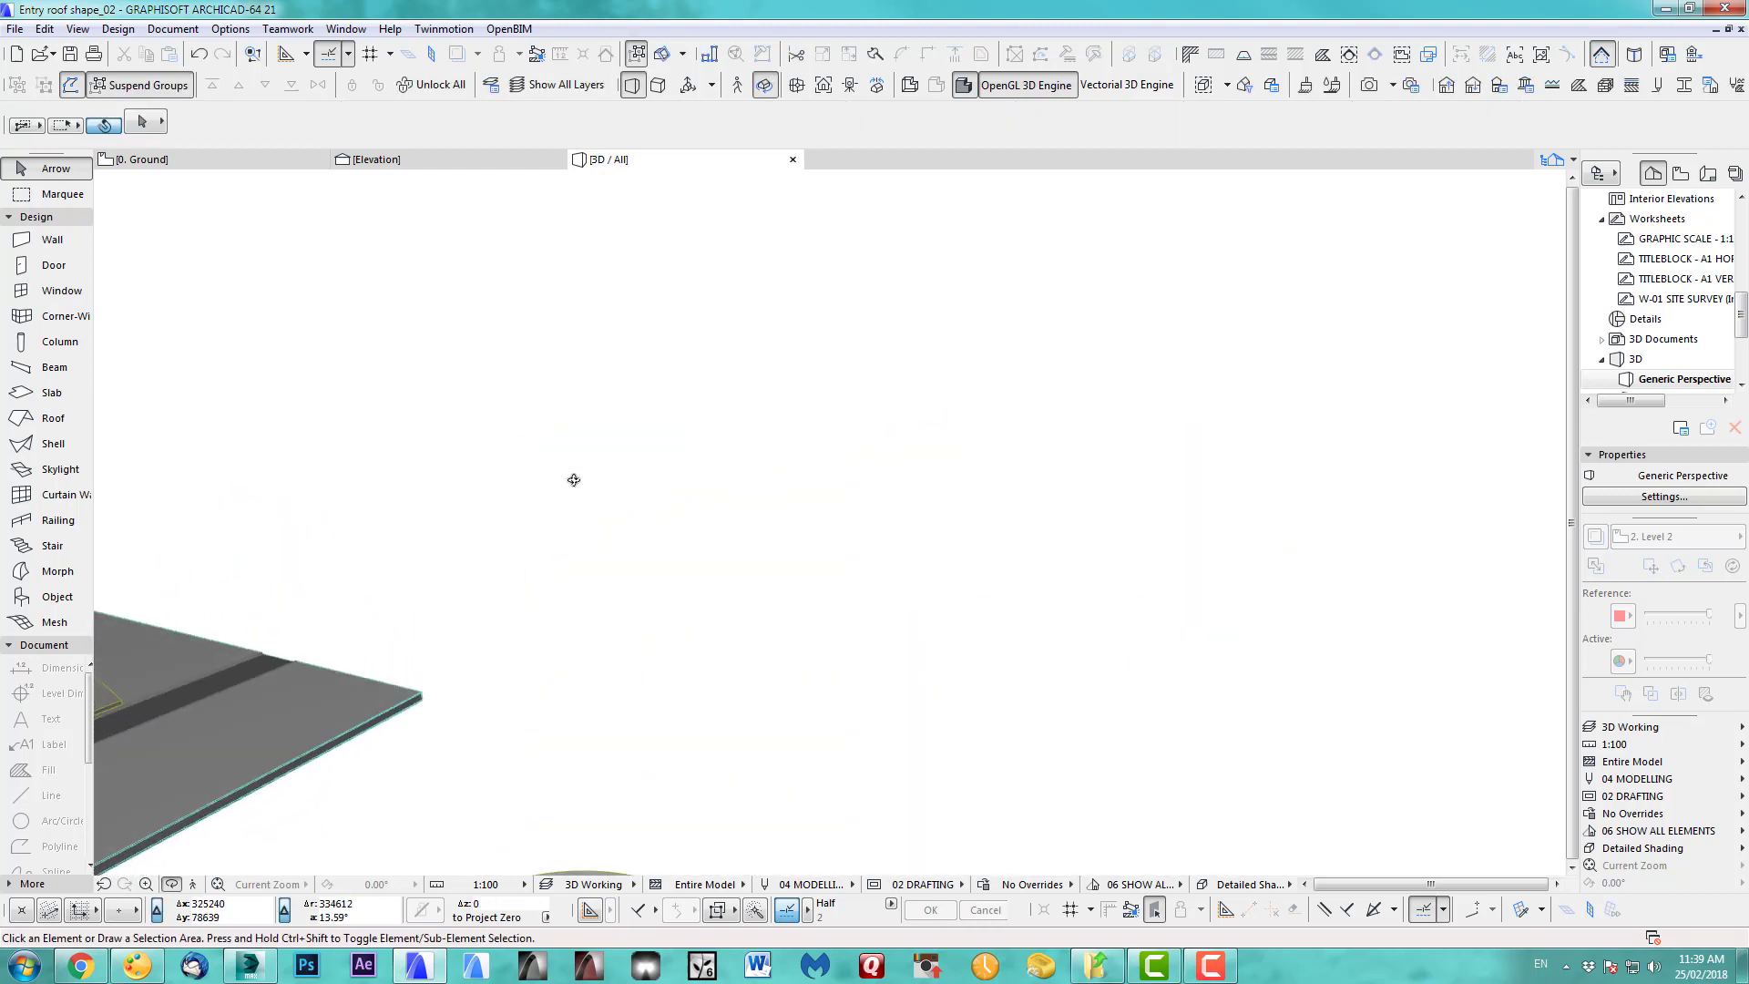
scroll(672, 610, "down", 4)
middle_click_drag(721, 658, 728, 702, "shift")
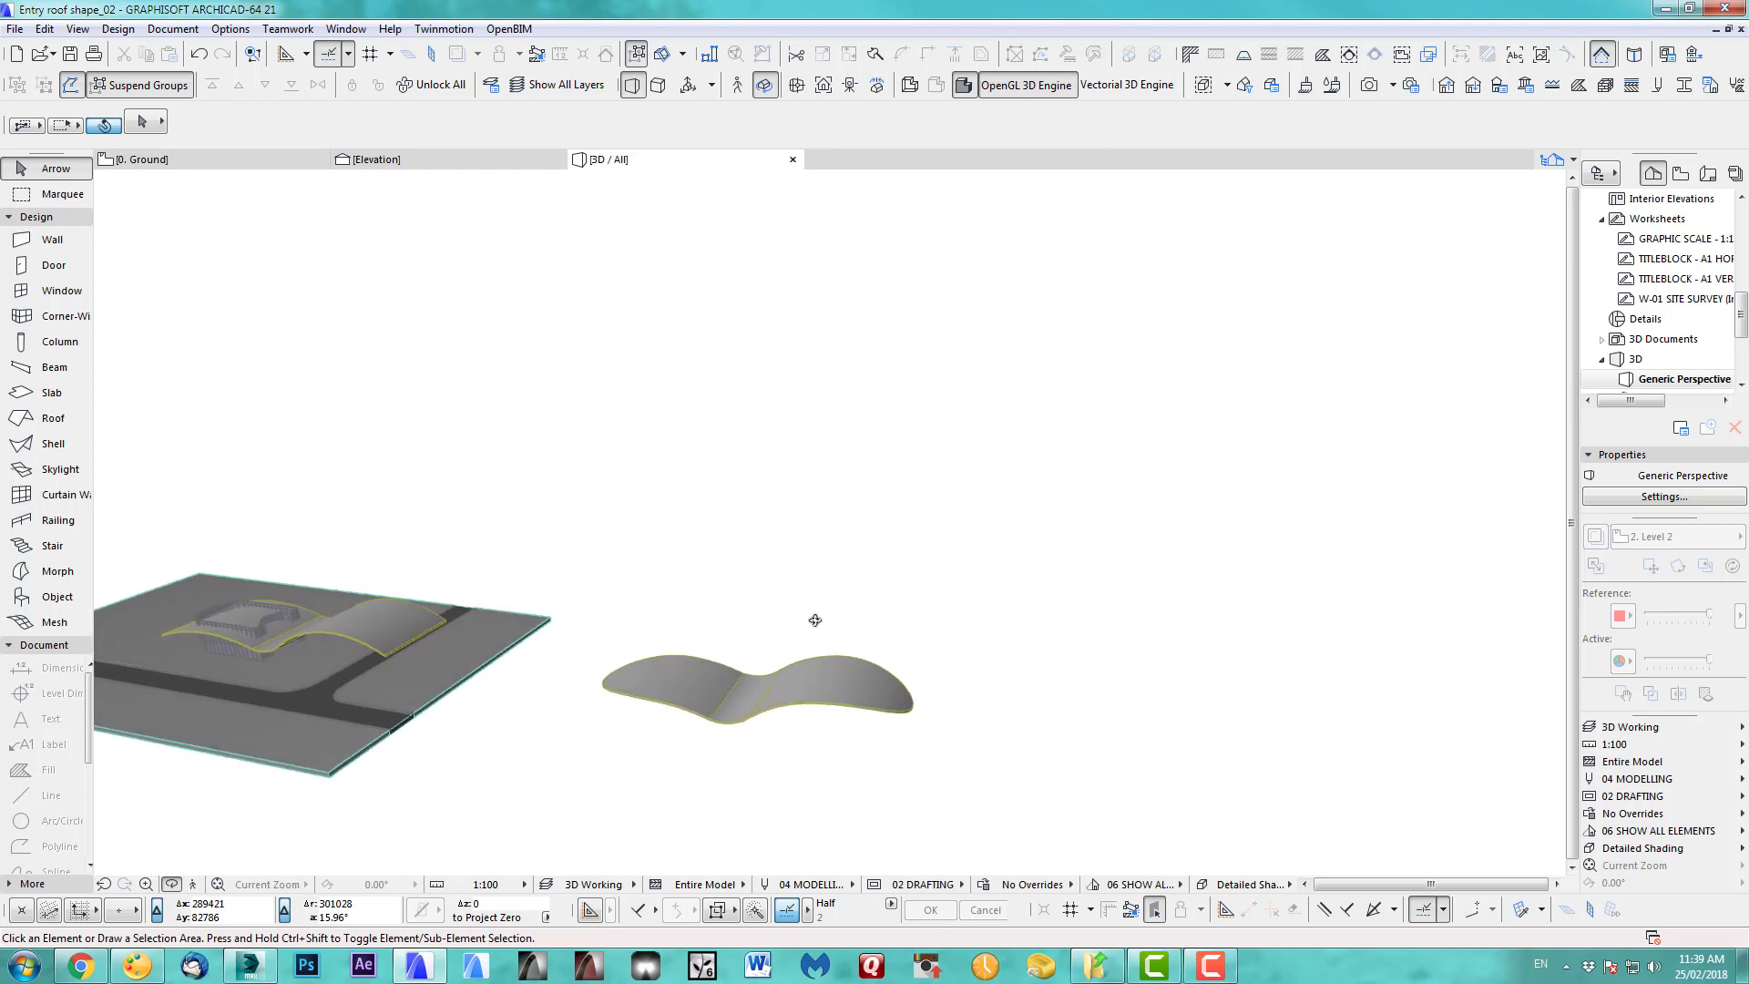
- On the ground floor plan, move the ellipse from the roof copy horizontally onto the original roof, its left end beside the building's curved recess
key("F2")
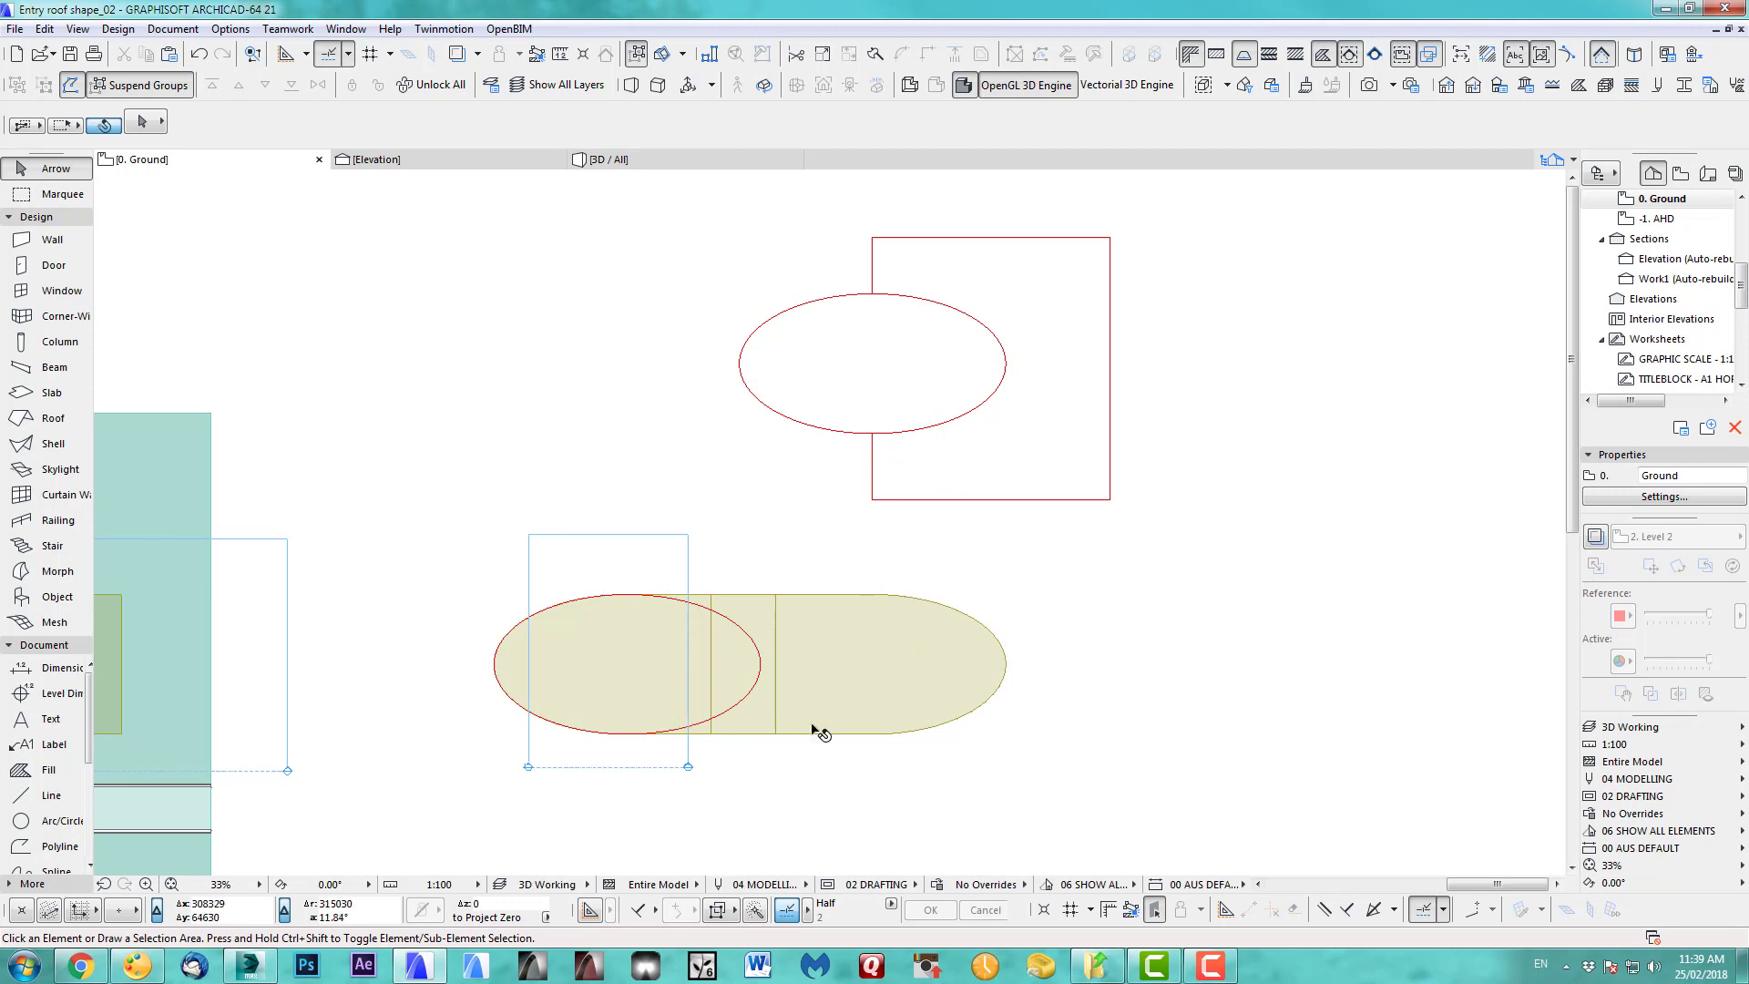
scroll(890, 702, "down", 3)
middle_click_drag(890, 702, 1146, 660)
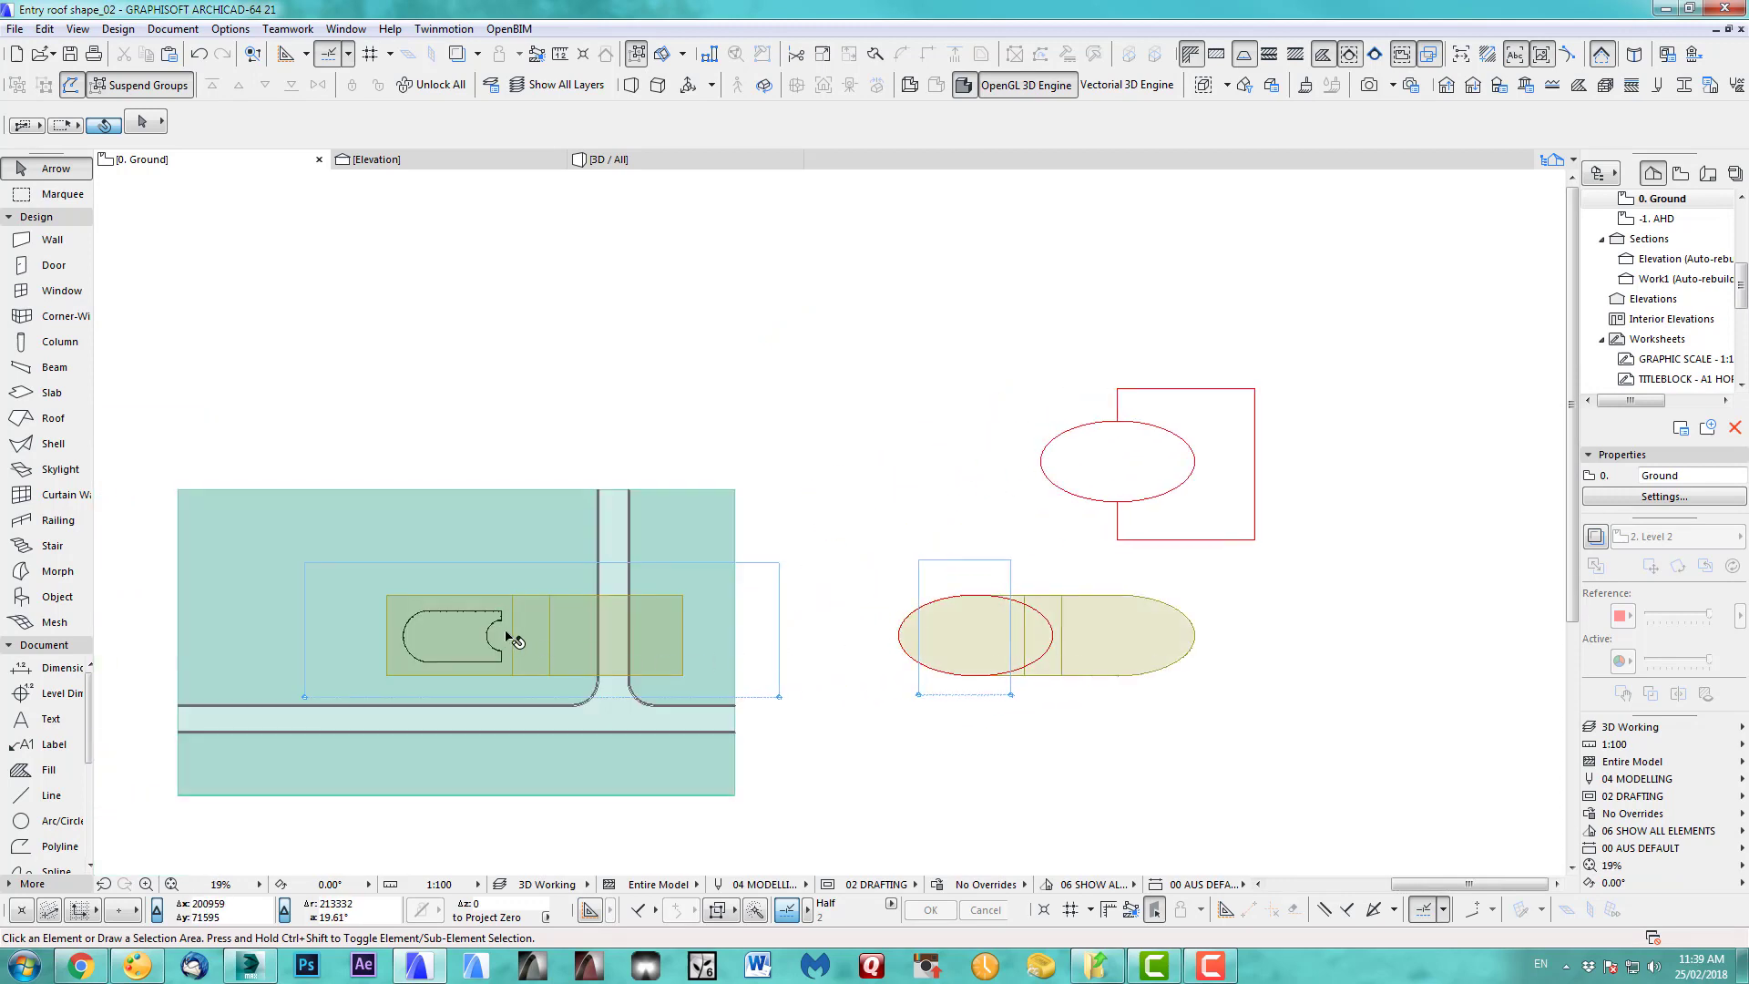
scroll(509, 638, "up", 3)
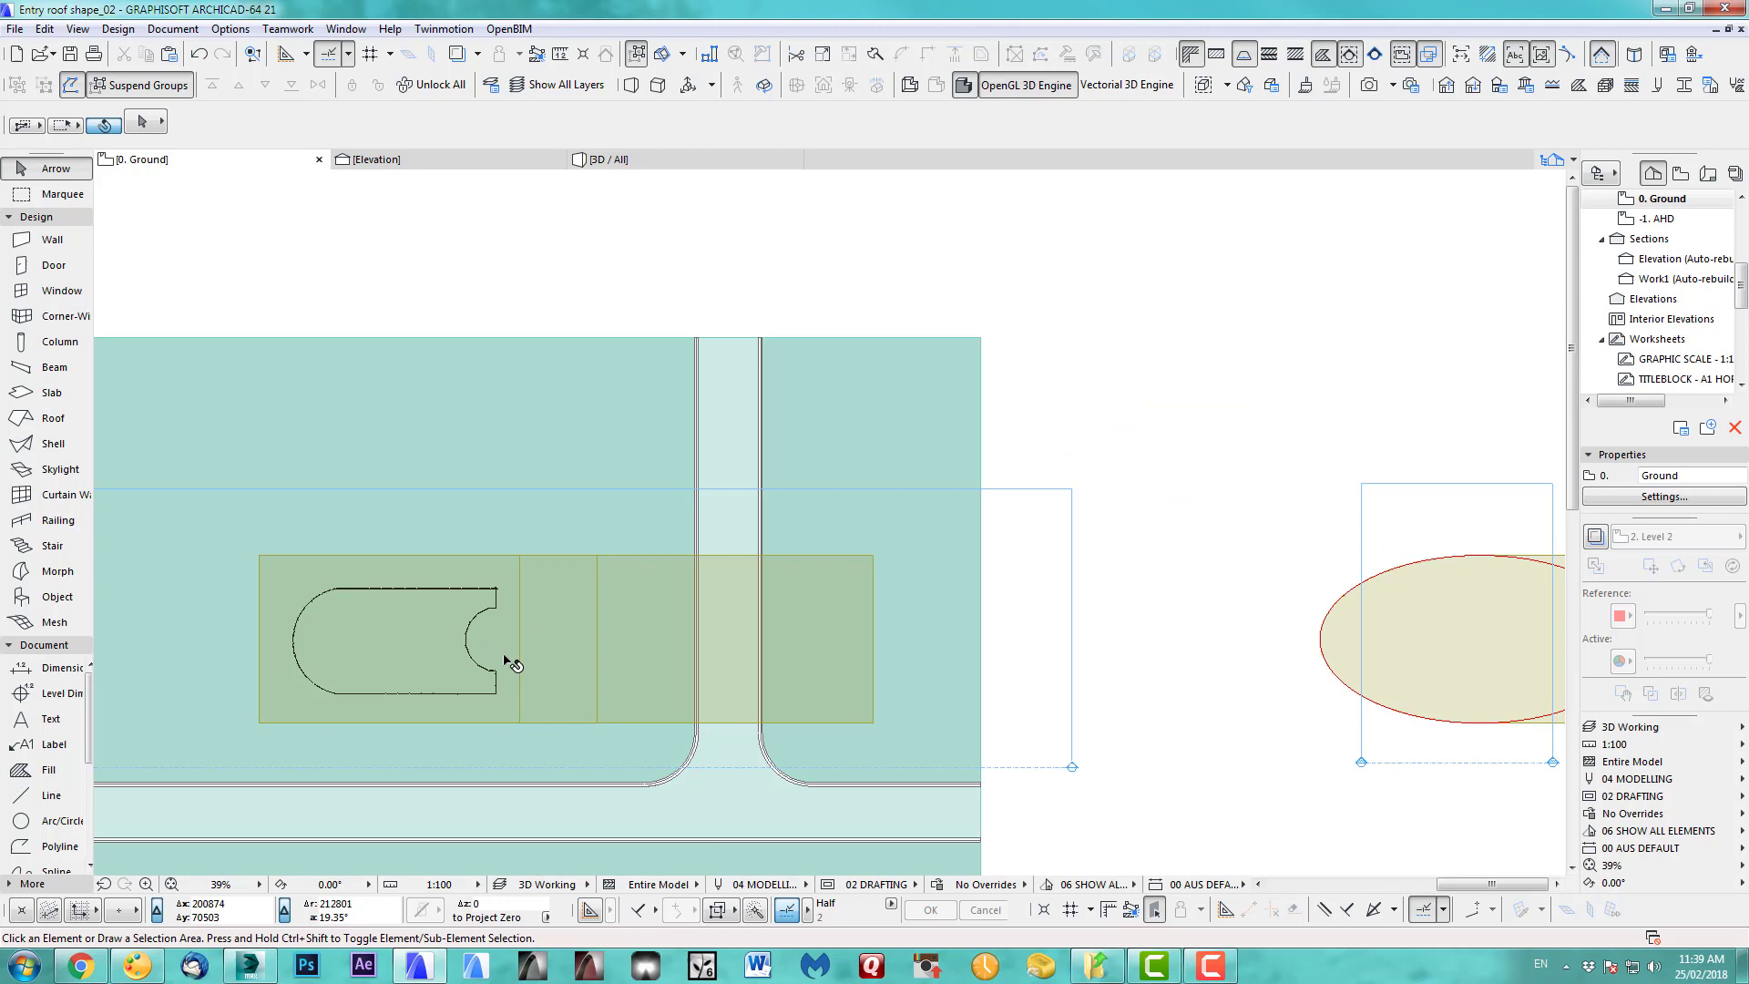
scroll(506, 633, "down", 2)
left_click(1214, 643)
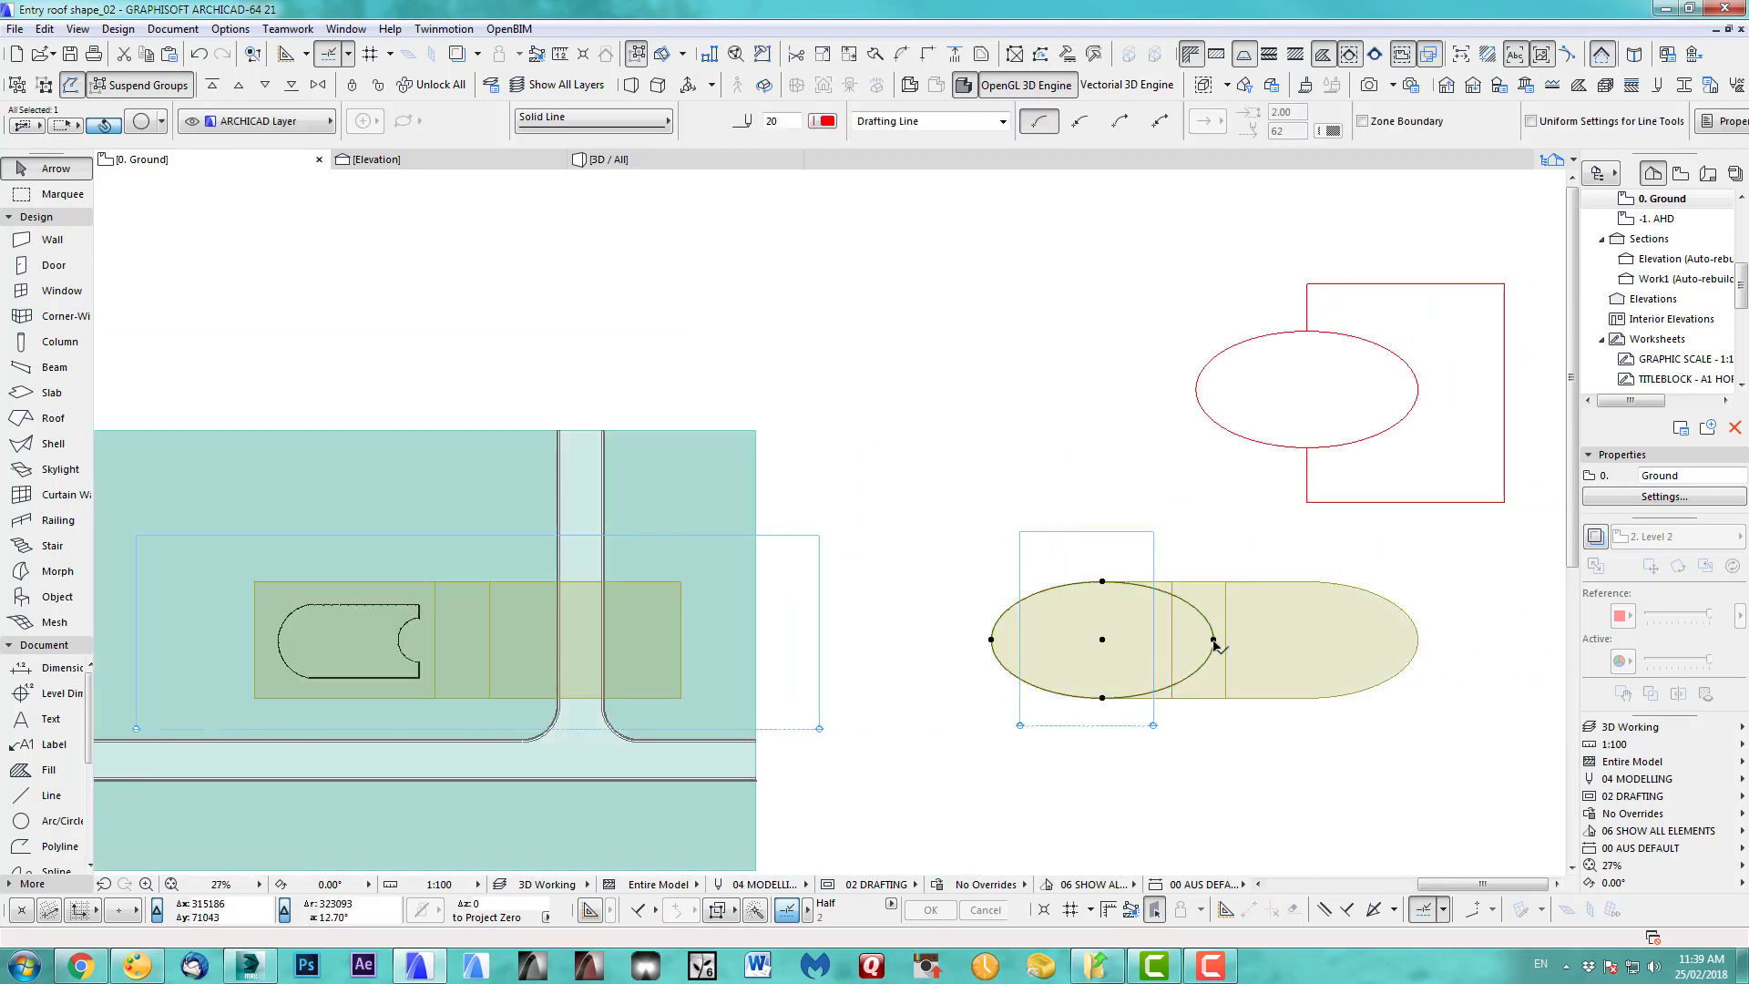
key("ctrl+d")
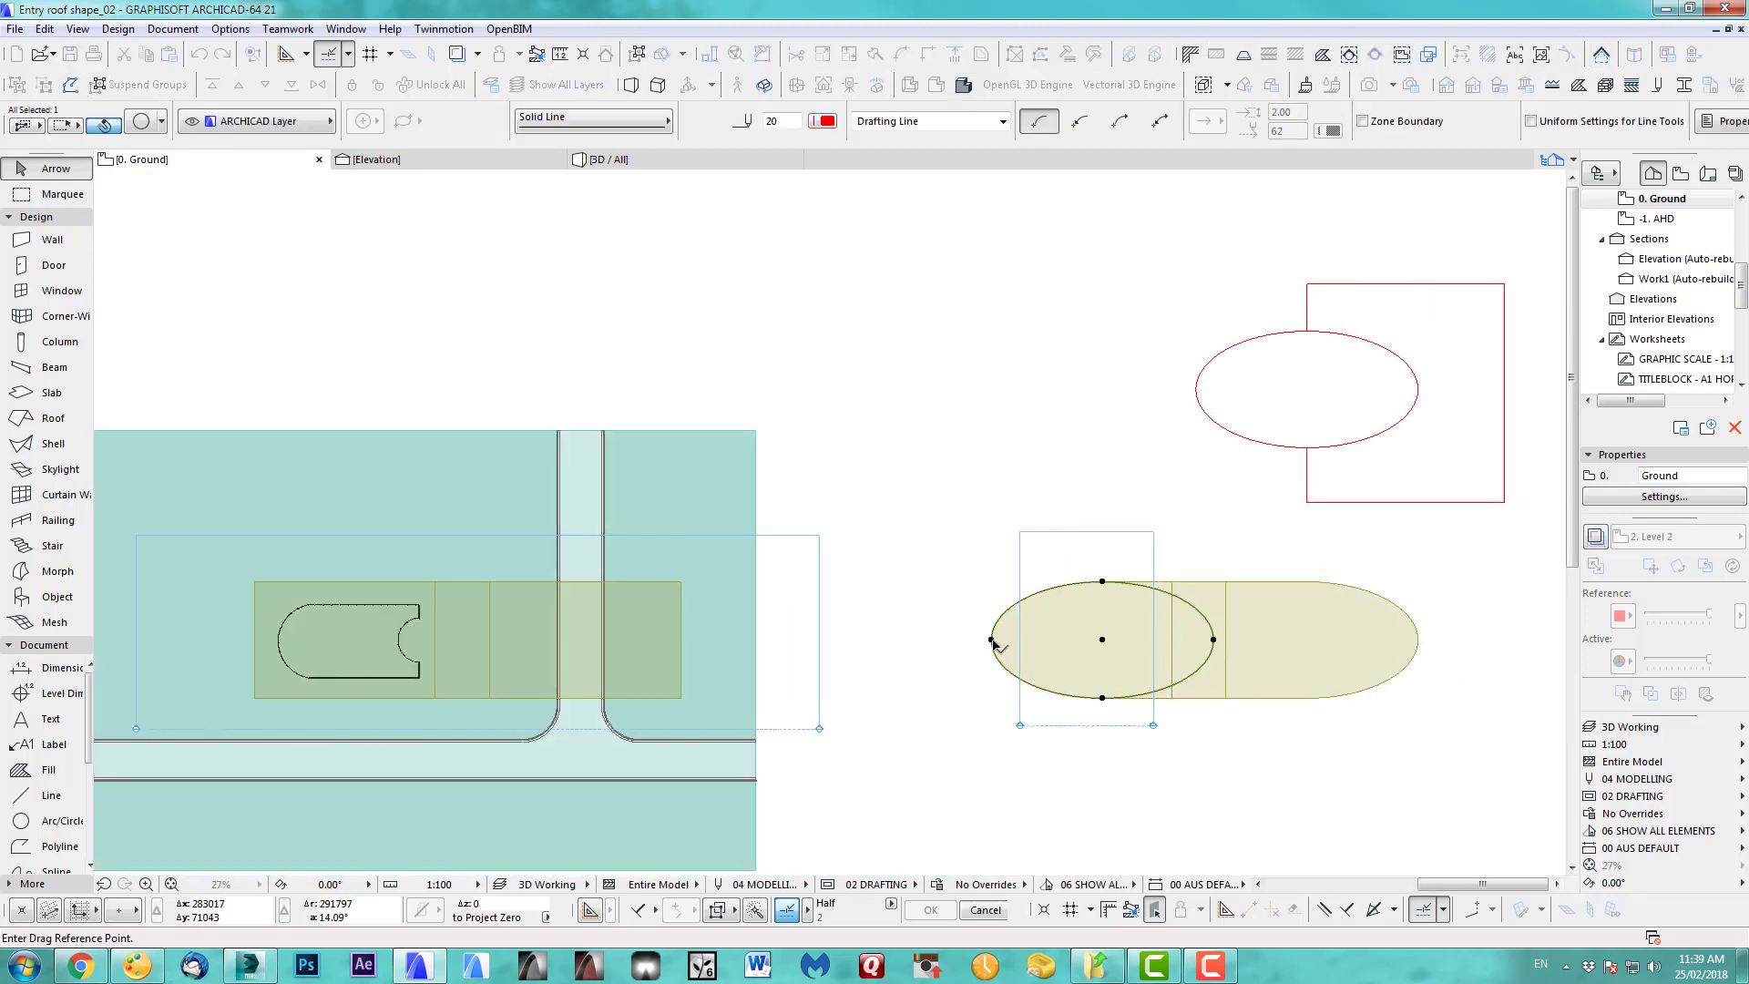
left_click(991, 640)
scroll(435, 623, "up", 3)
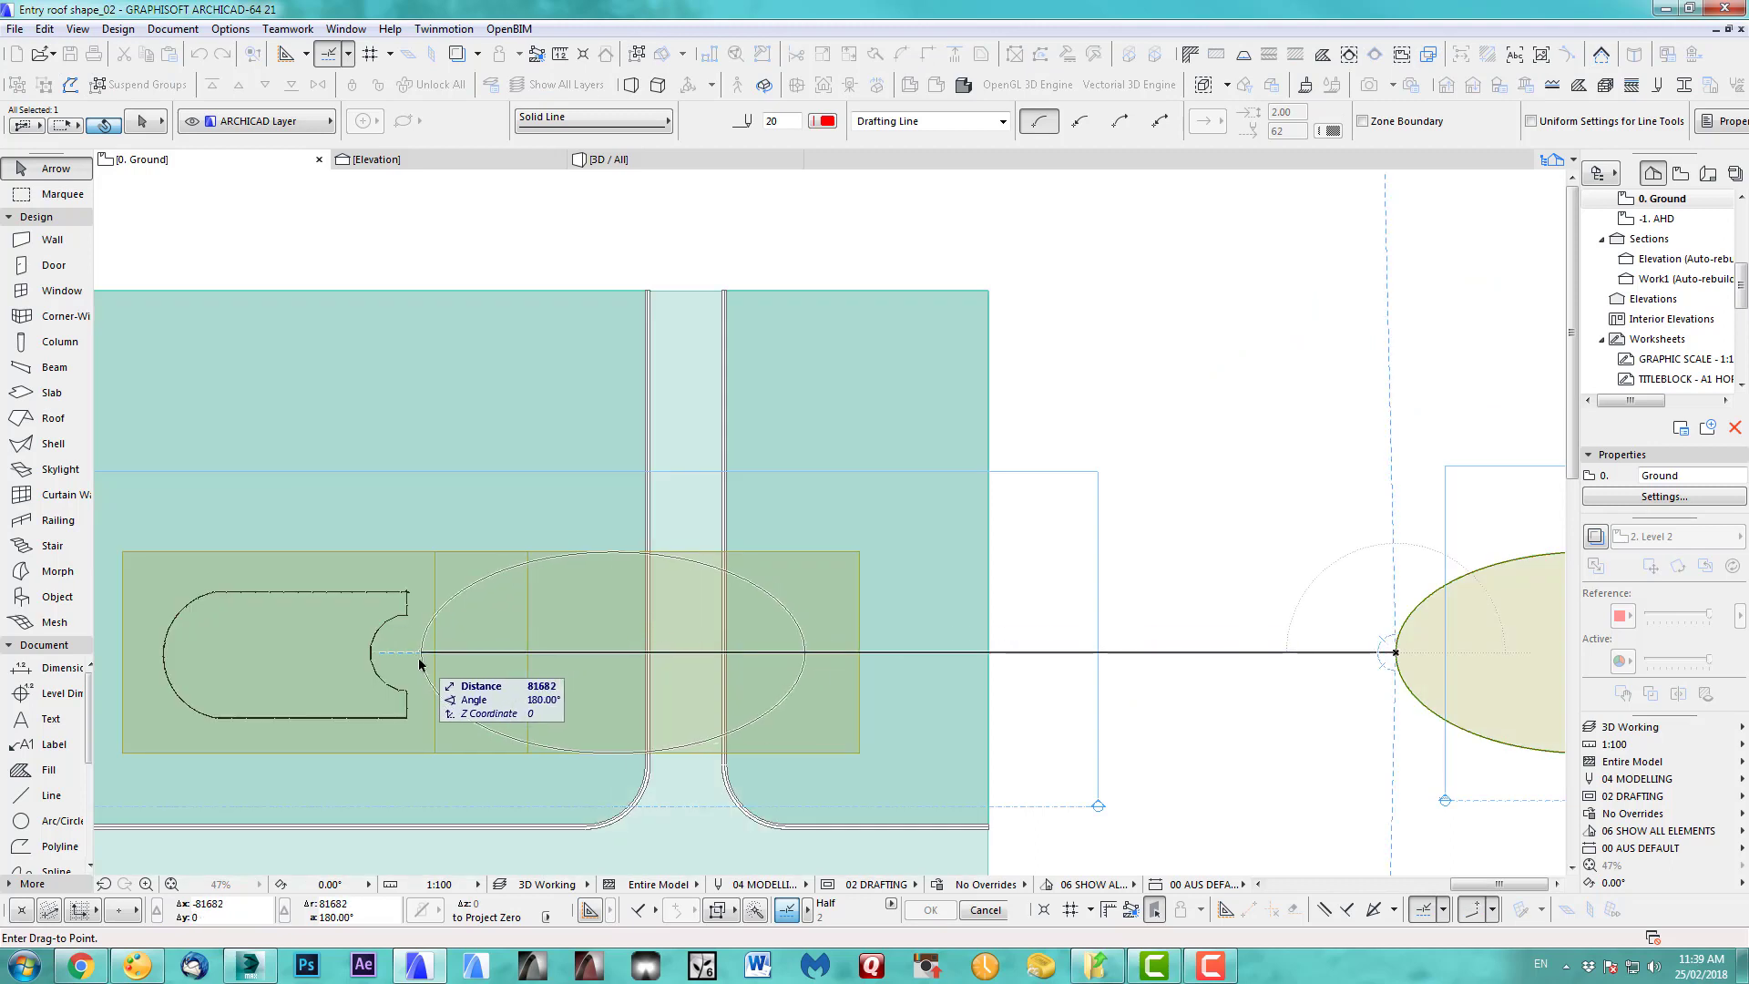
left_click(418, 658)
- Flatten the ellipse while keeping its length, and shift it slightly left so its end reaches into the building's curved recess
left_click(605, 552)
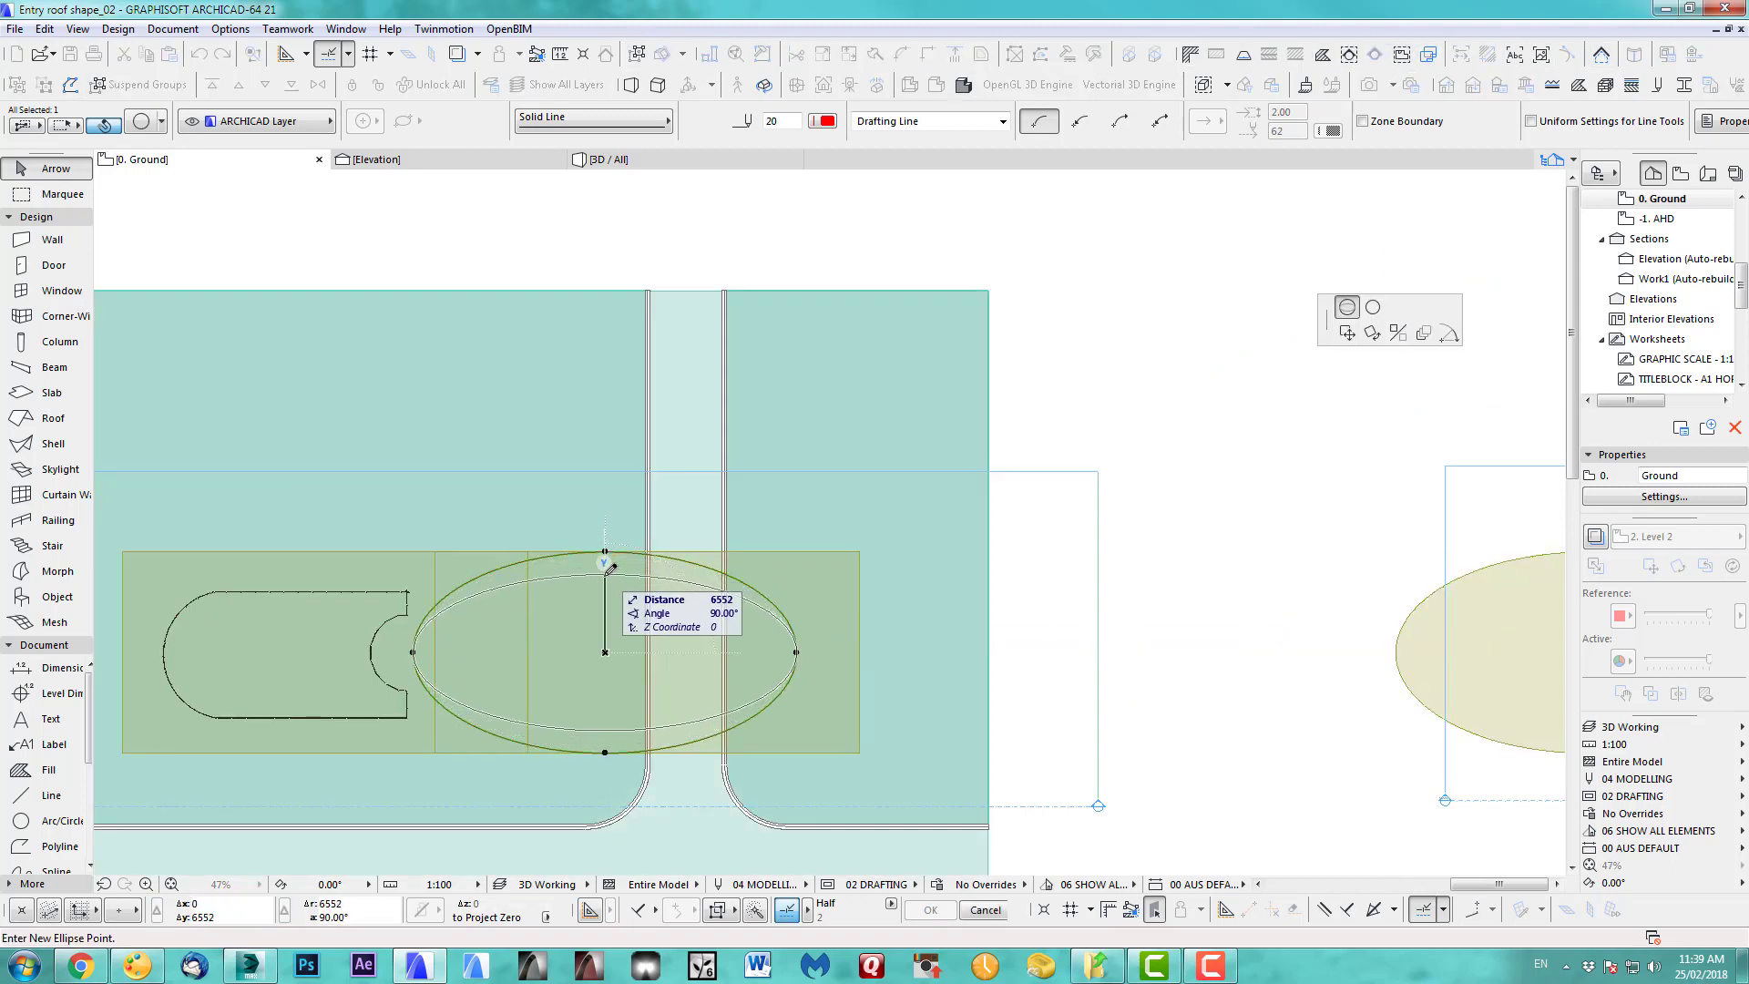
left_click(605, 583)
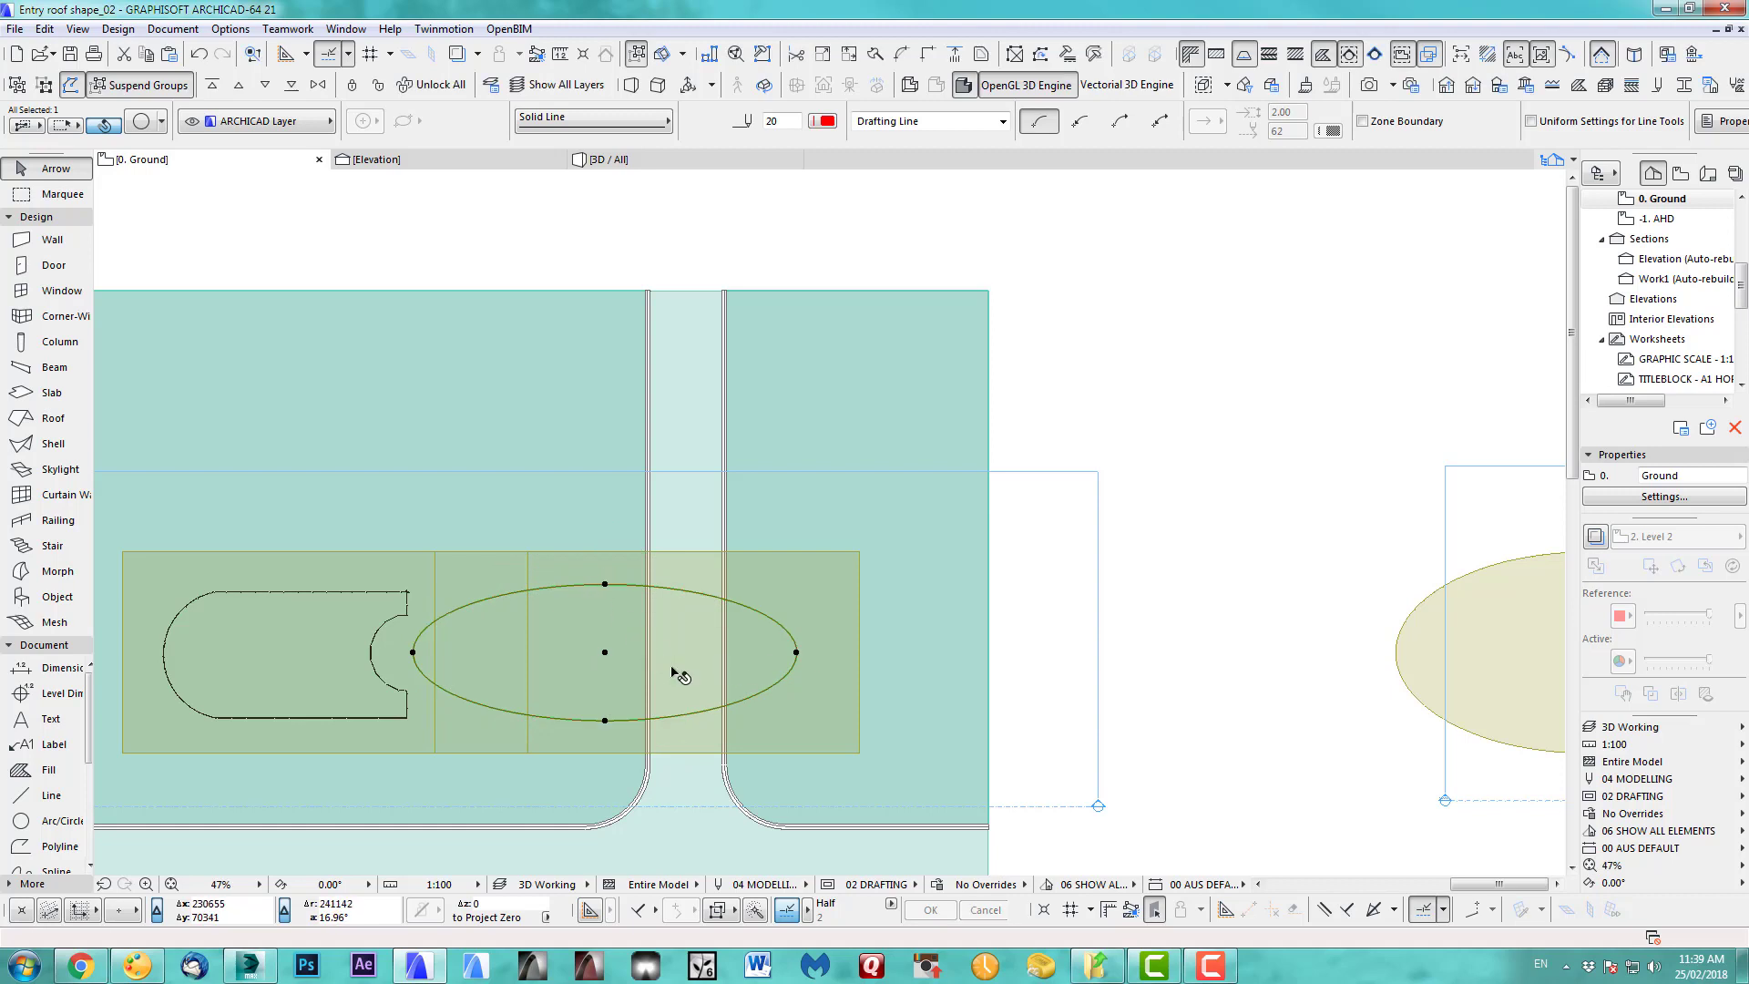
key("ctrl+d")
left_click(616, 667)
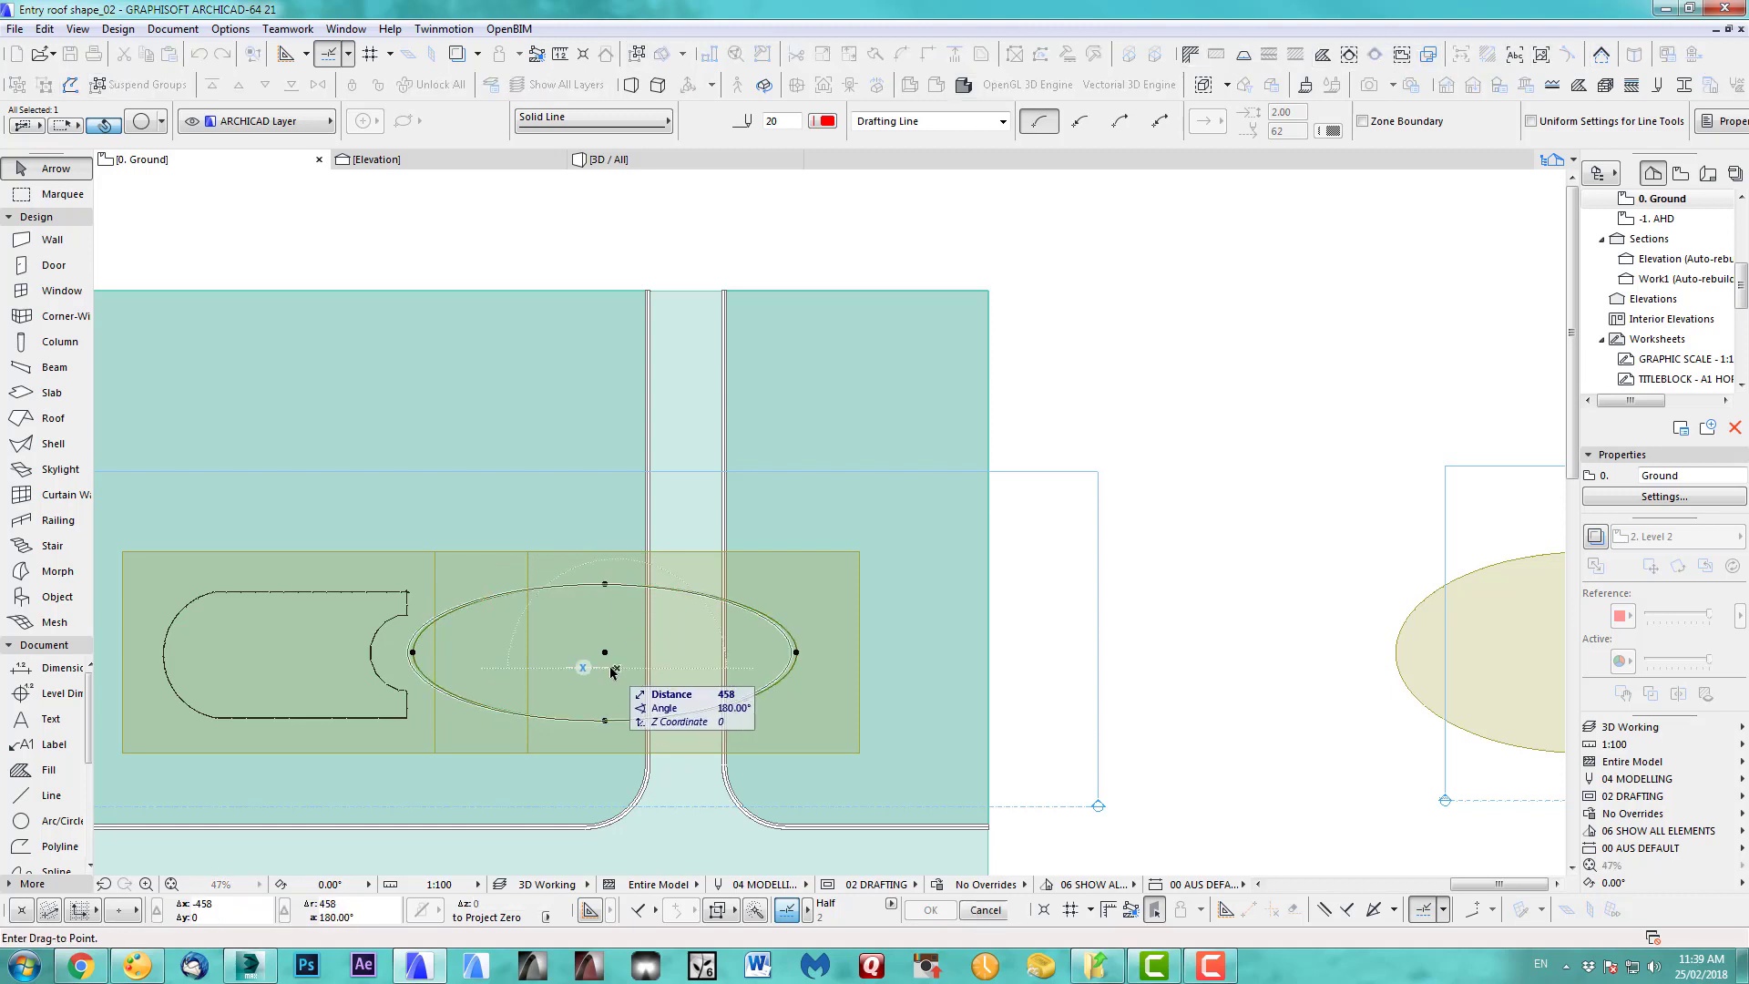
left_click_drag(605, 671, 612, 670)
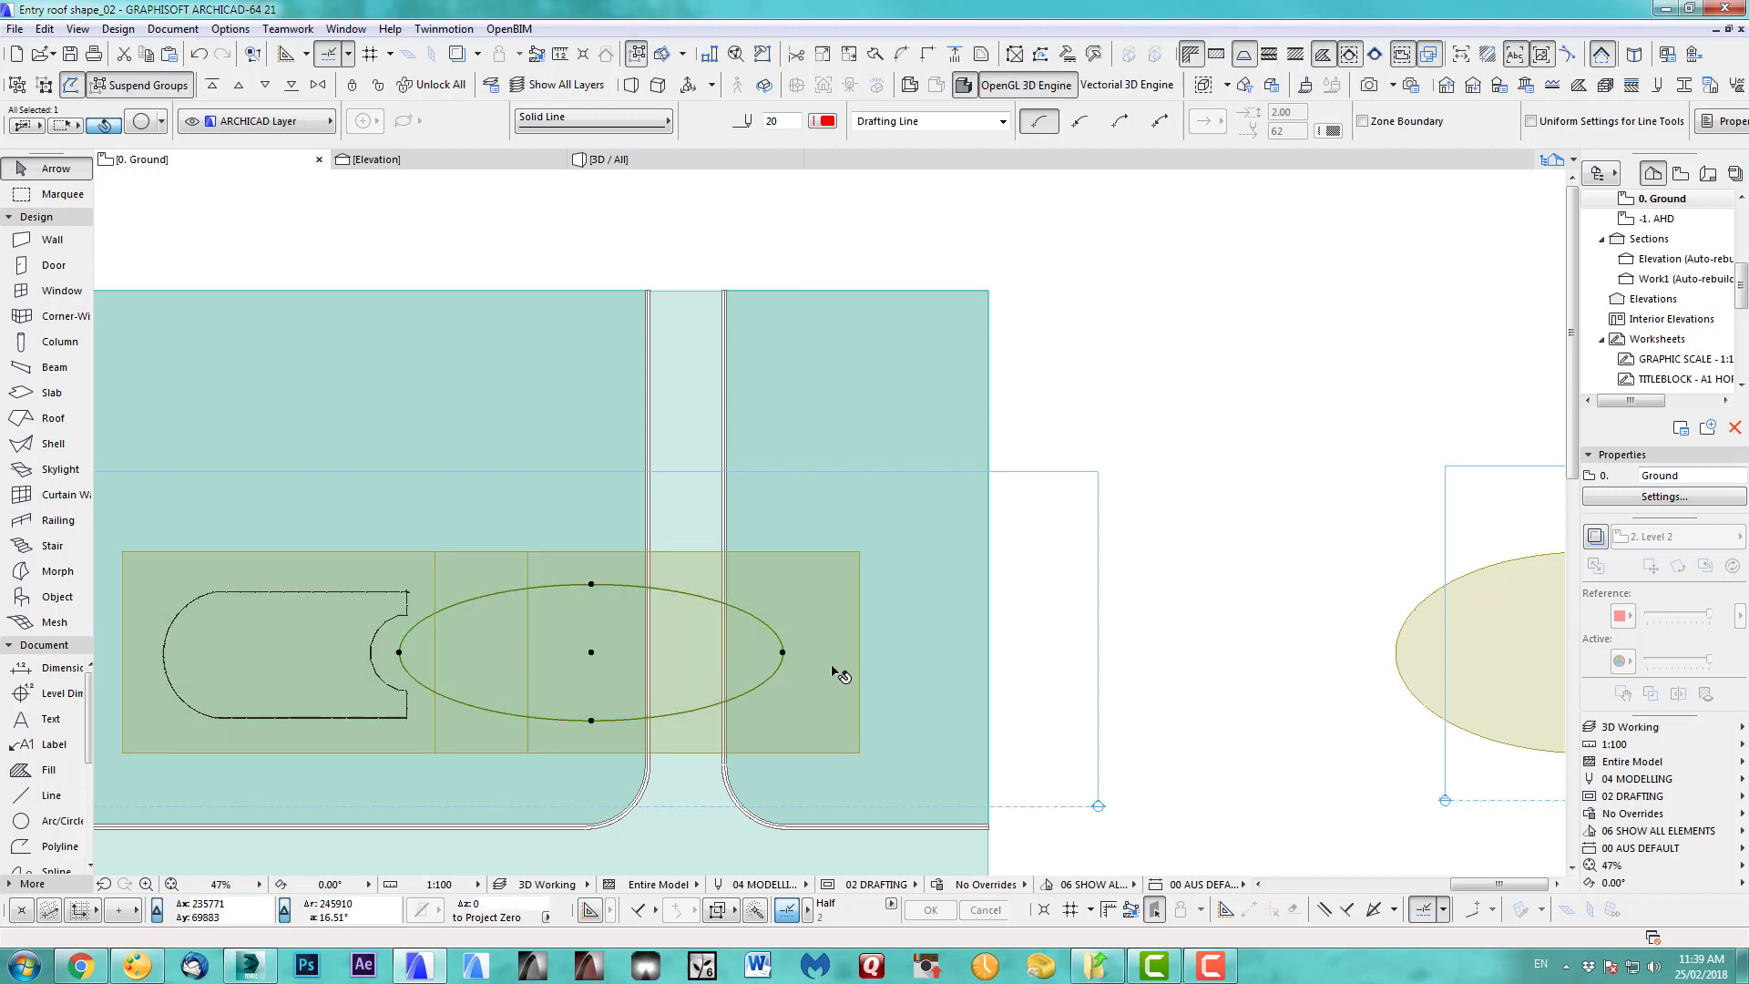
- Move the flattened ellipse onto the rounded roof copy, using the lower end of each roof's left fold line as matching reference points
scroll(840, 674, "down", 2)
middle_click_drag(816, 632, 595, 617)
scroll(590, 616, "down", 1)
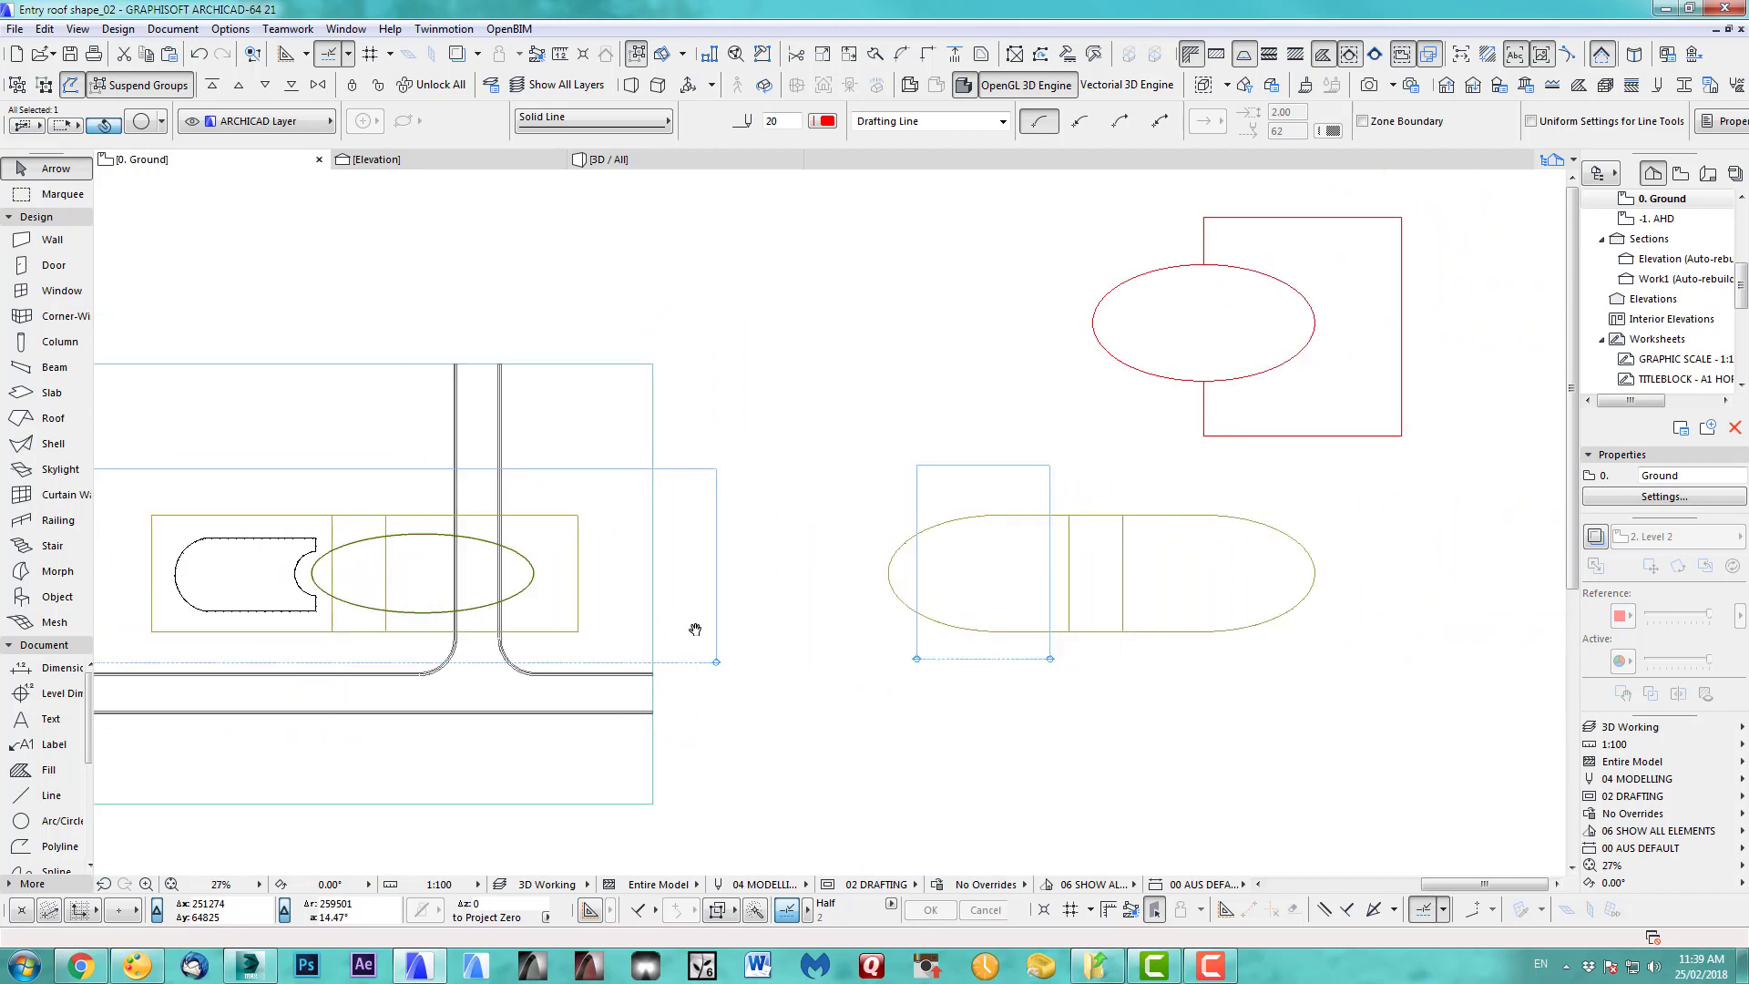
middle_click_drag(729, 631, 764, 631)
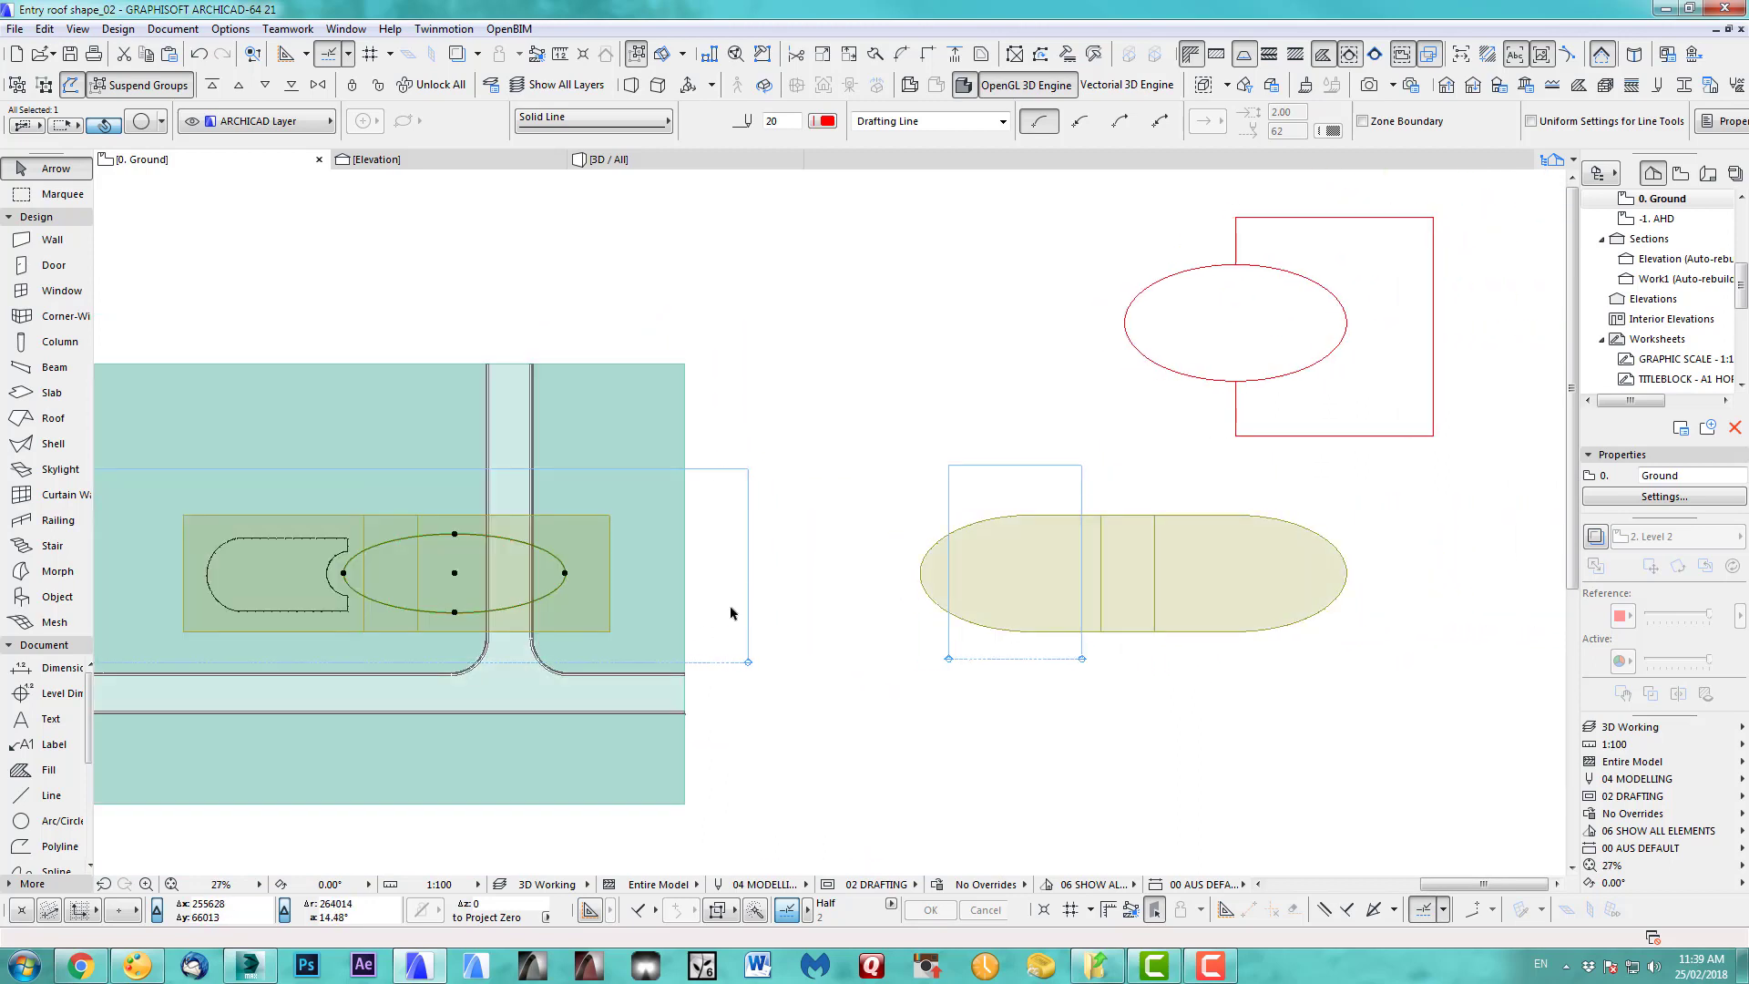
key("ctrl+d")
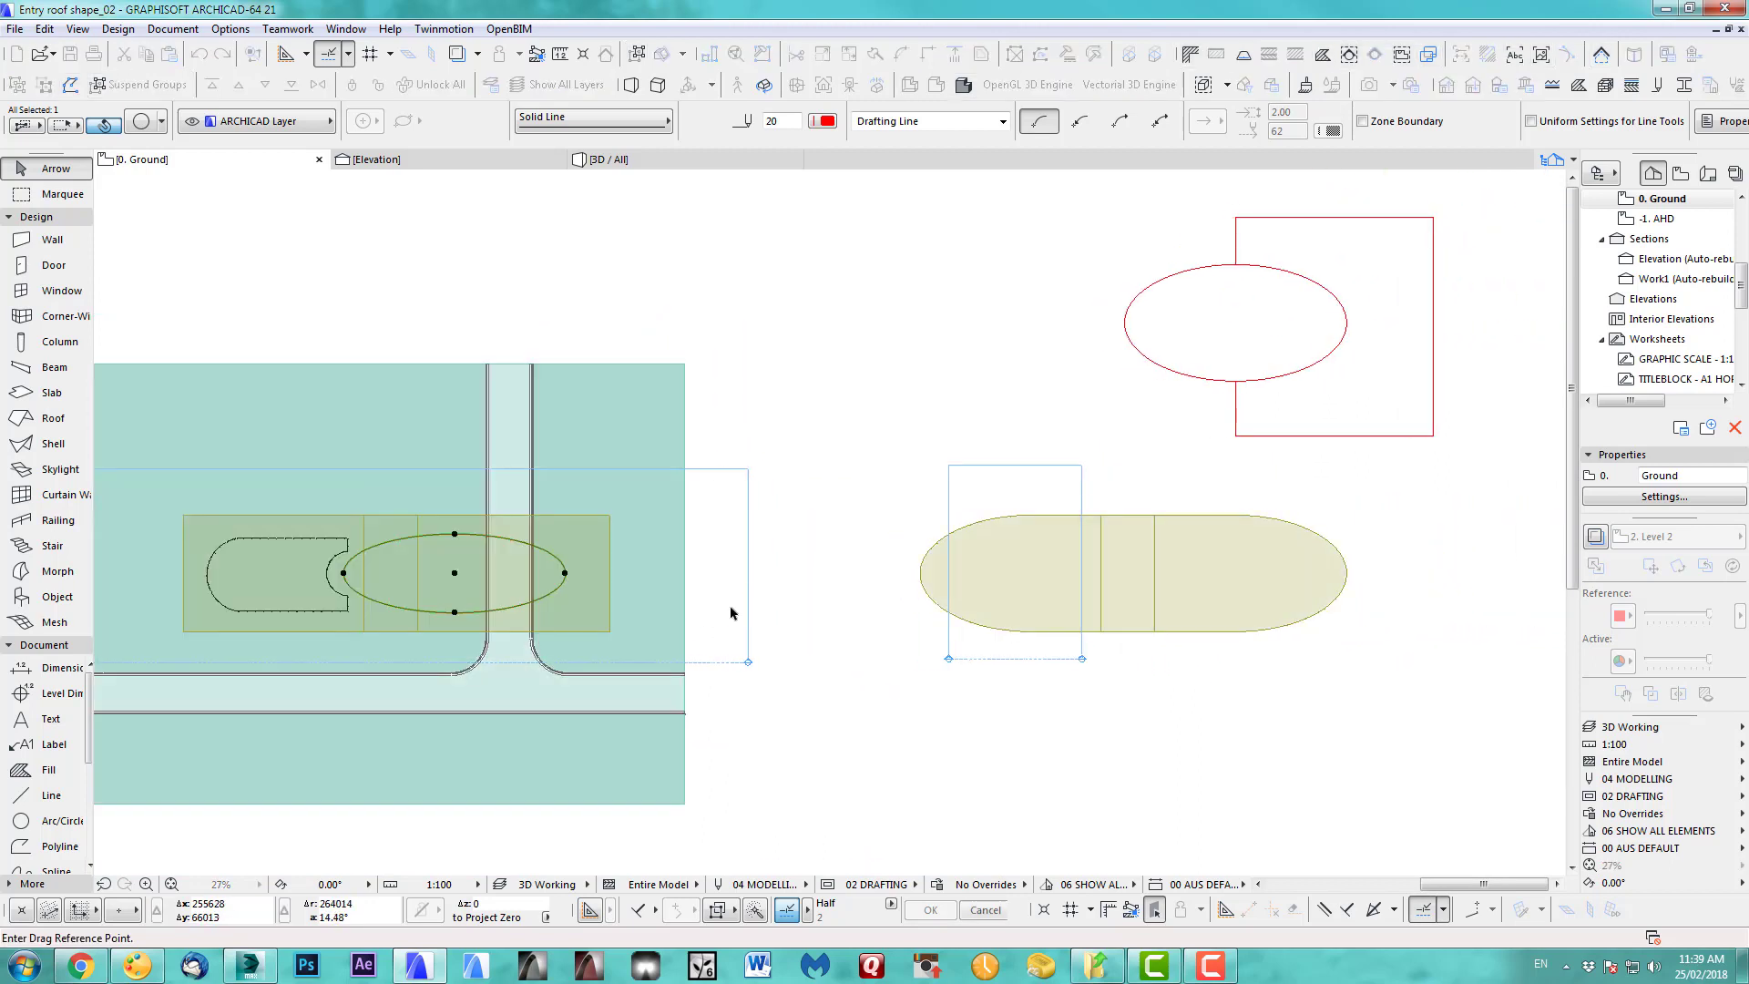
left_click(364, 631)
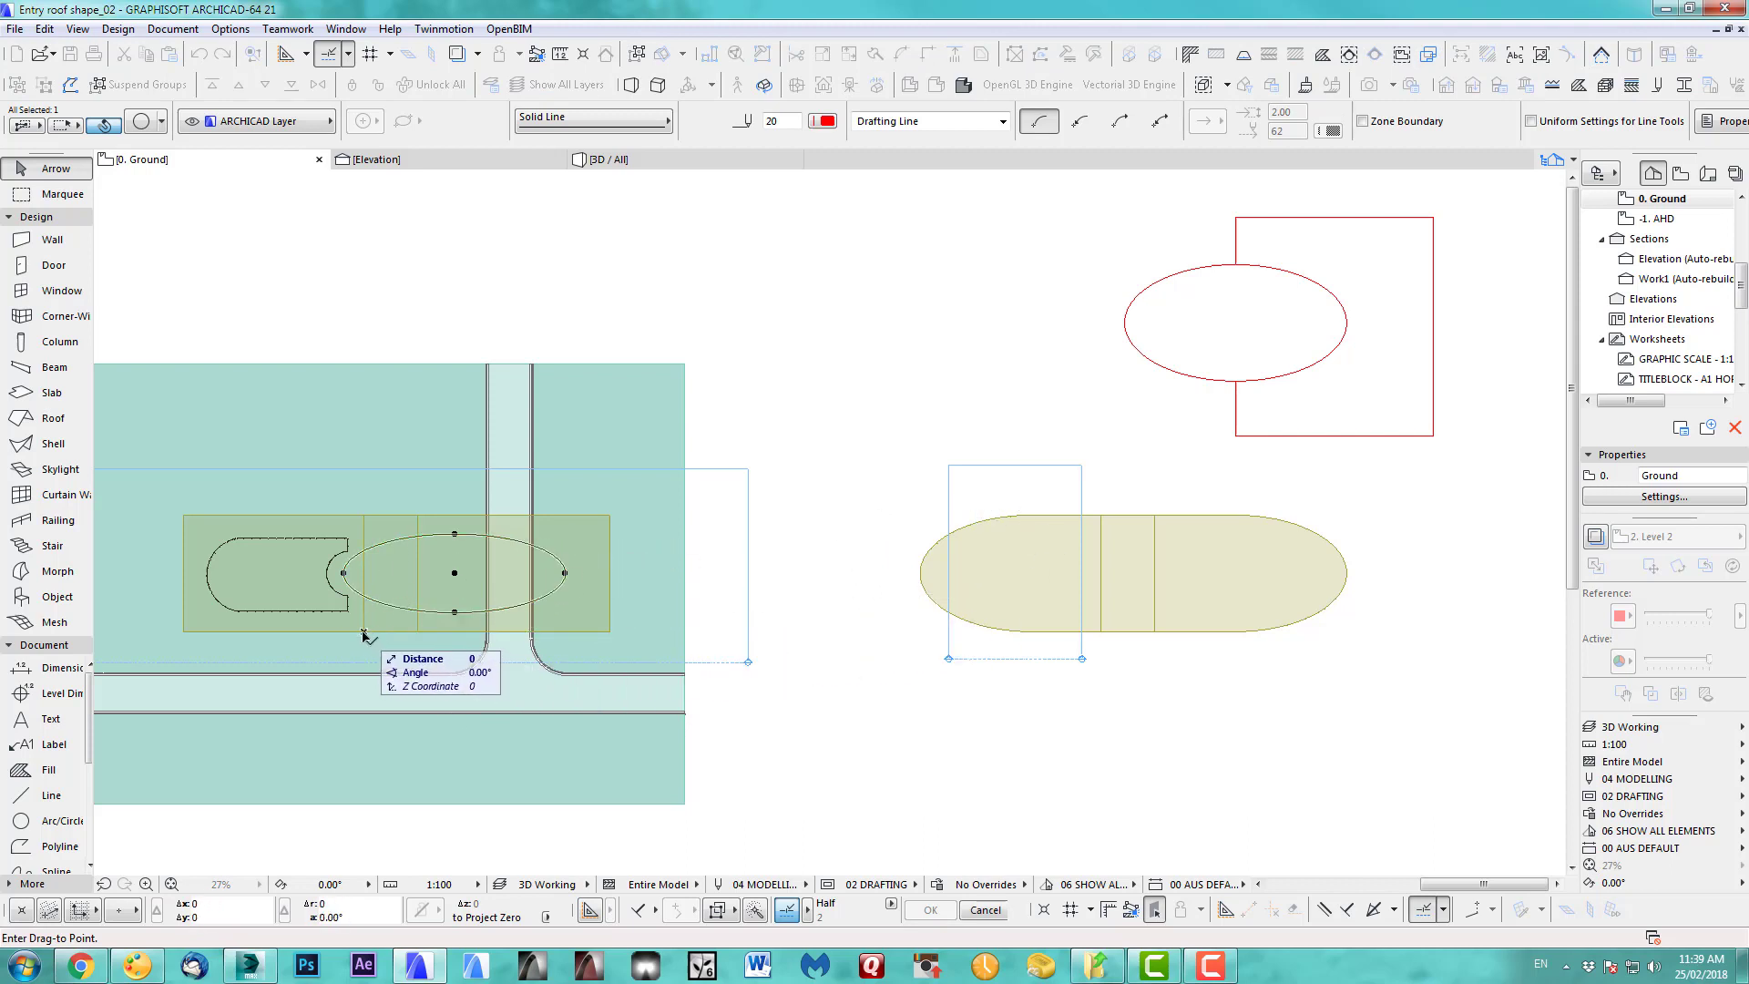
left_click(1099, 631)
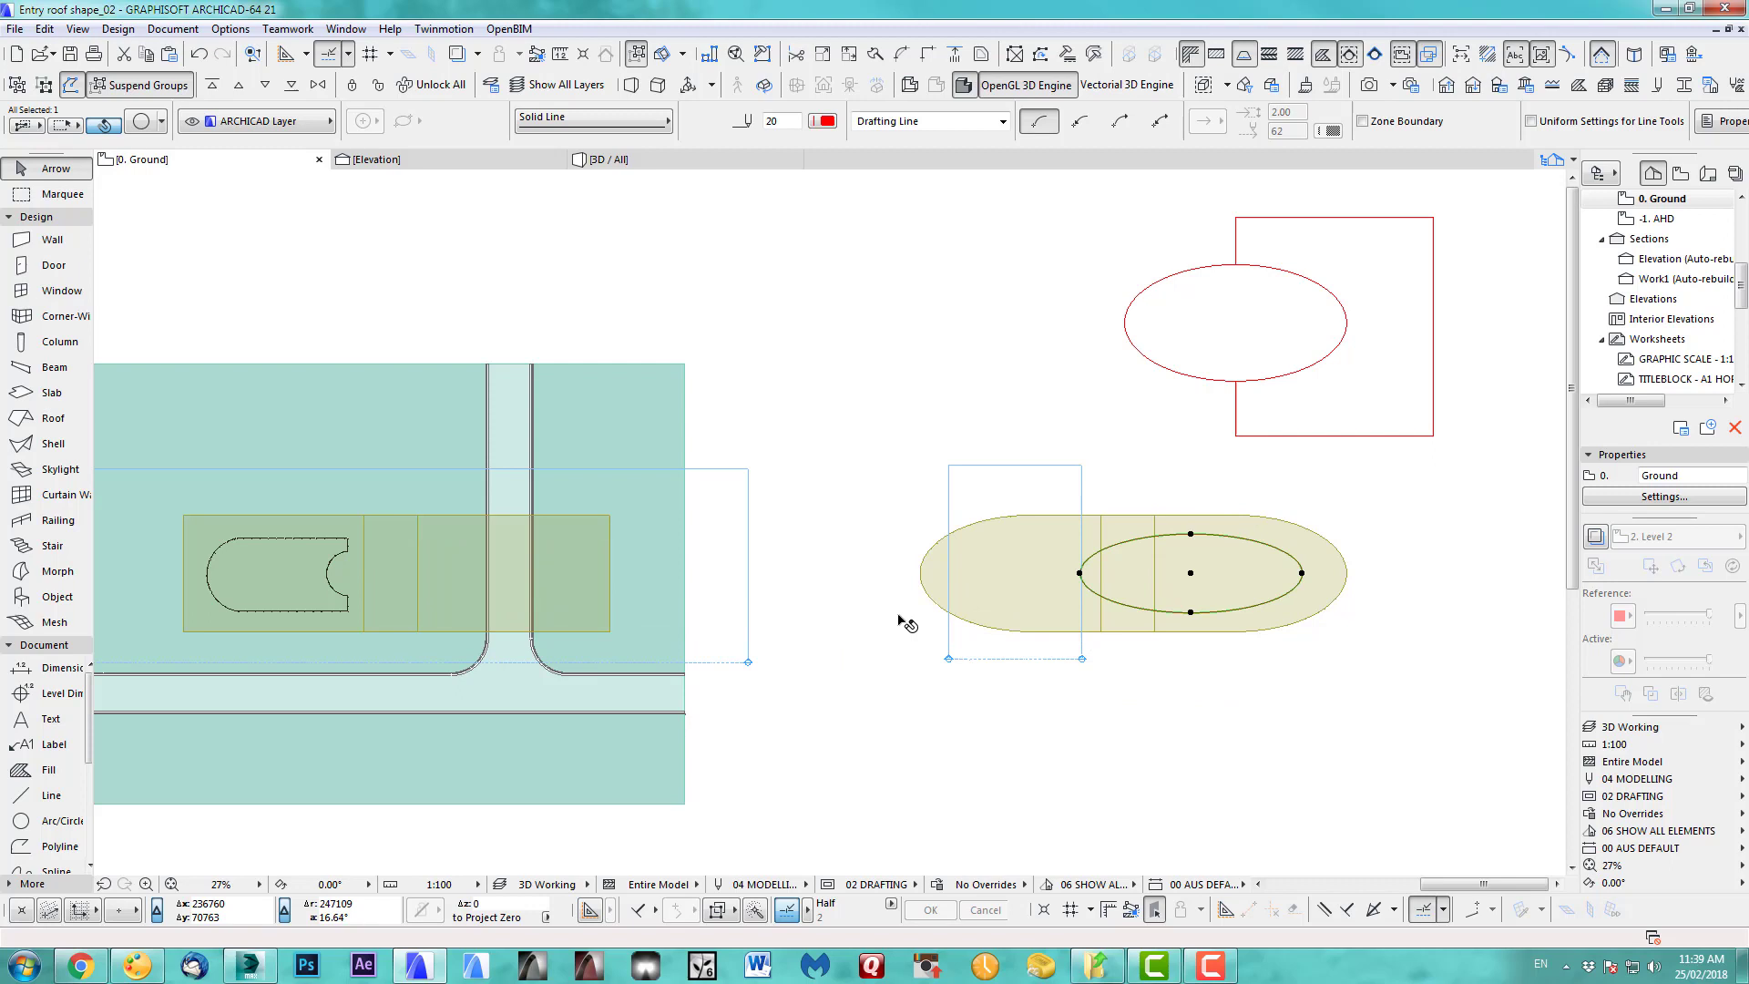
- Move the flattened ellipse straight down off the rounded roof copy into the empty area just below it
scroll(1243, 660, "up", 2)
middle_click_drag(1249, 655, 1069, 733)
scroll(1072, 731, "down", 3)
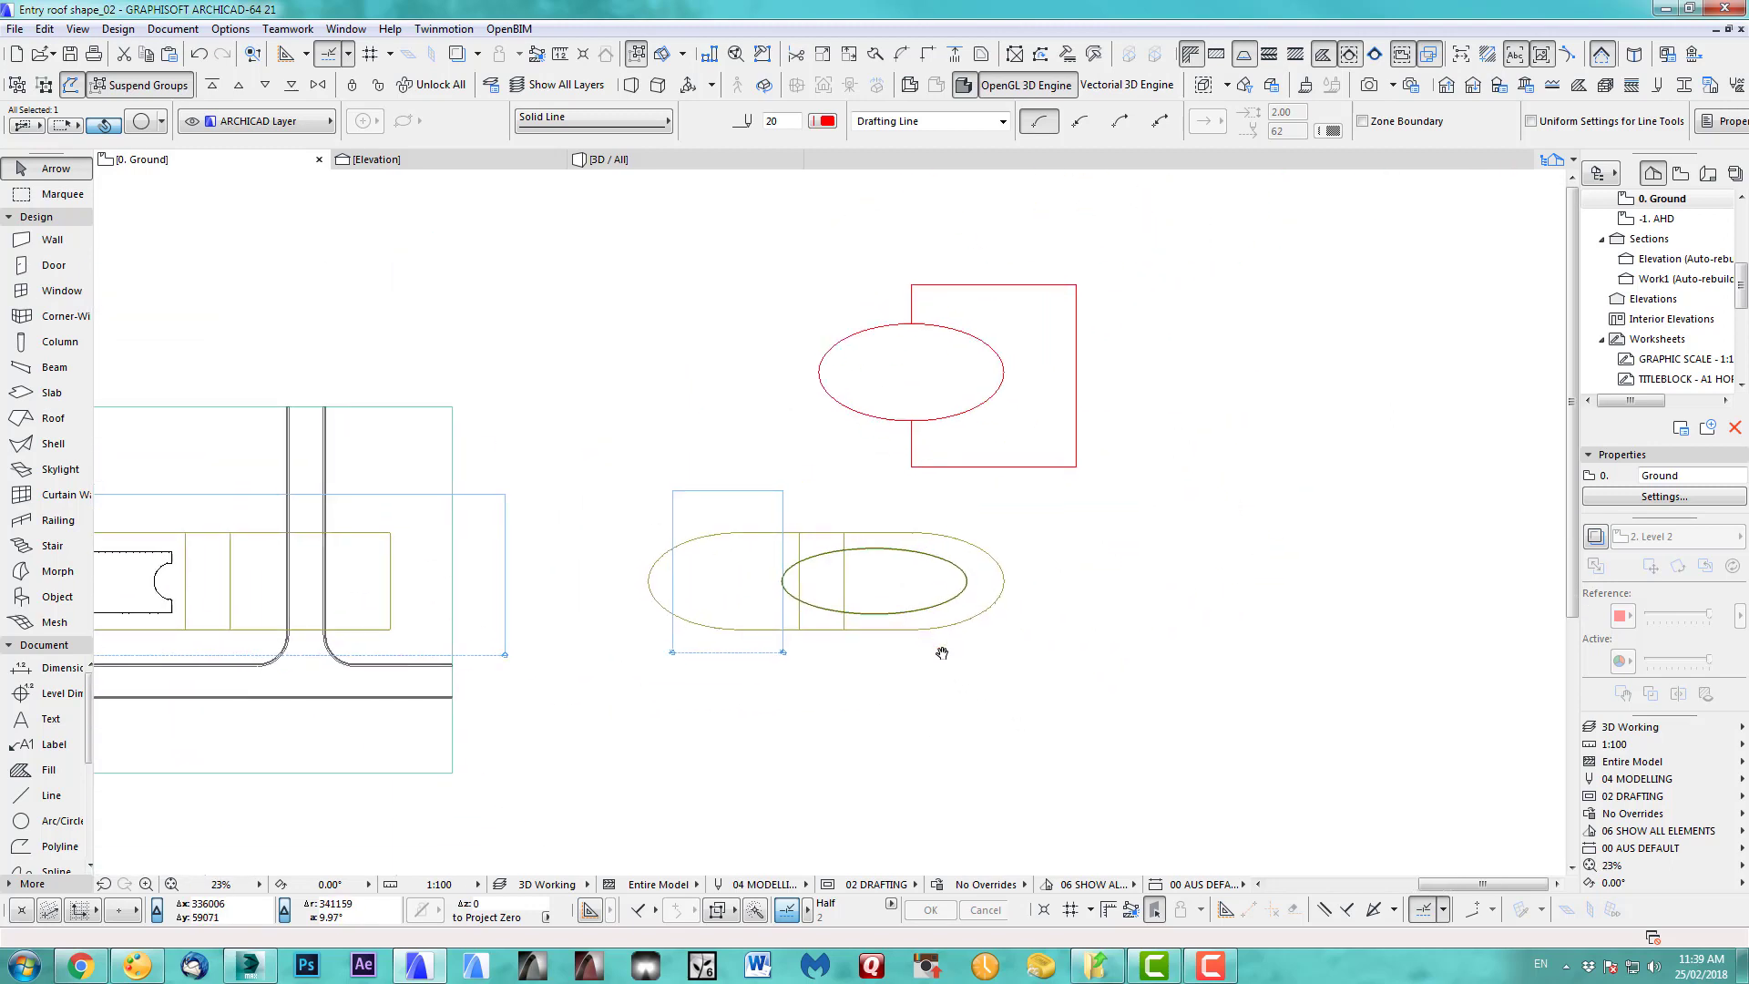
key("ctrl+d")
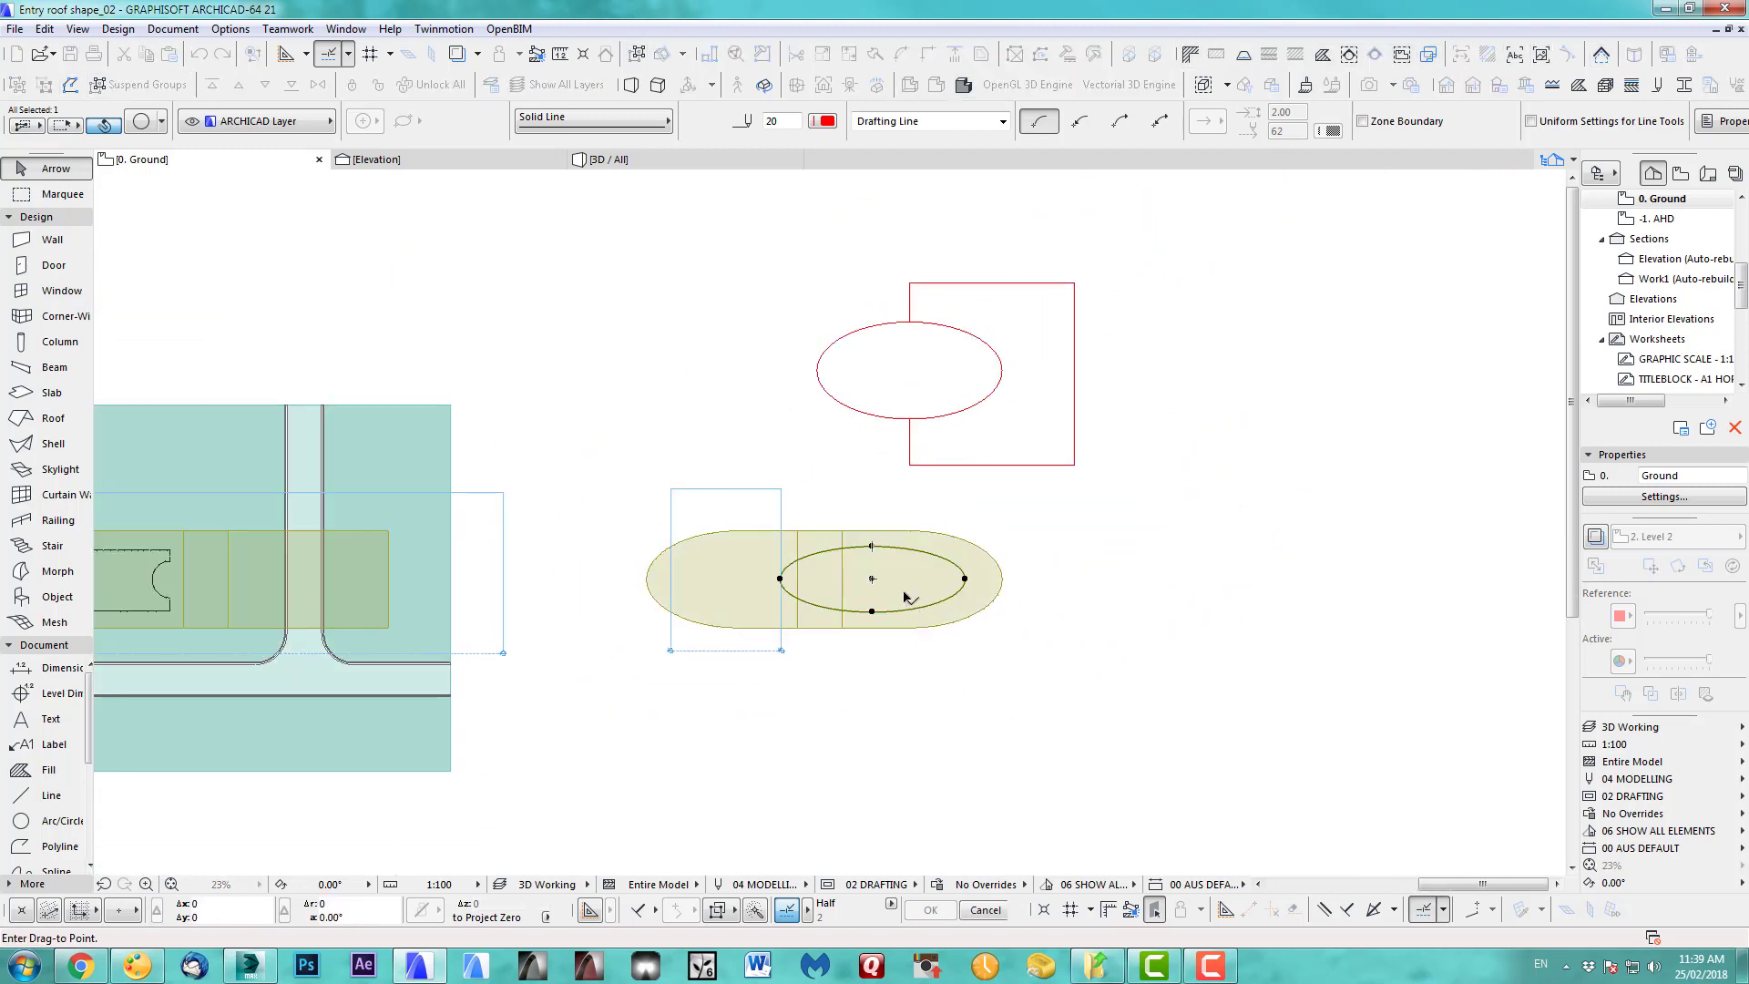
left_click(905, 728)
key("Escape")
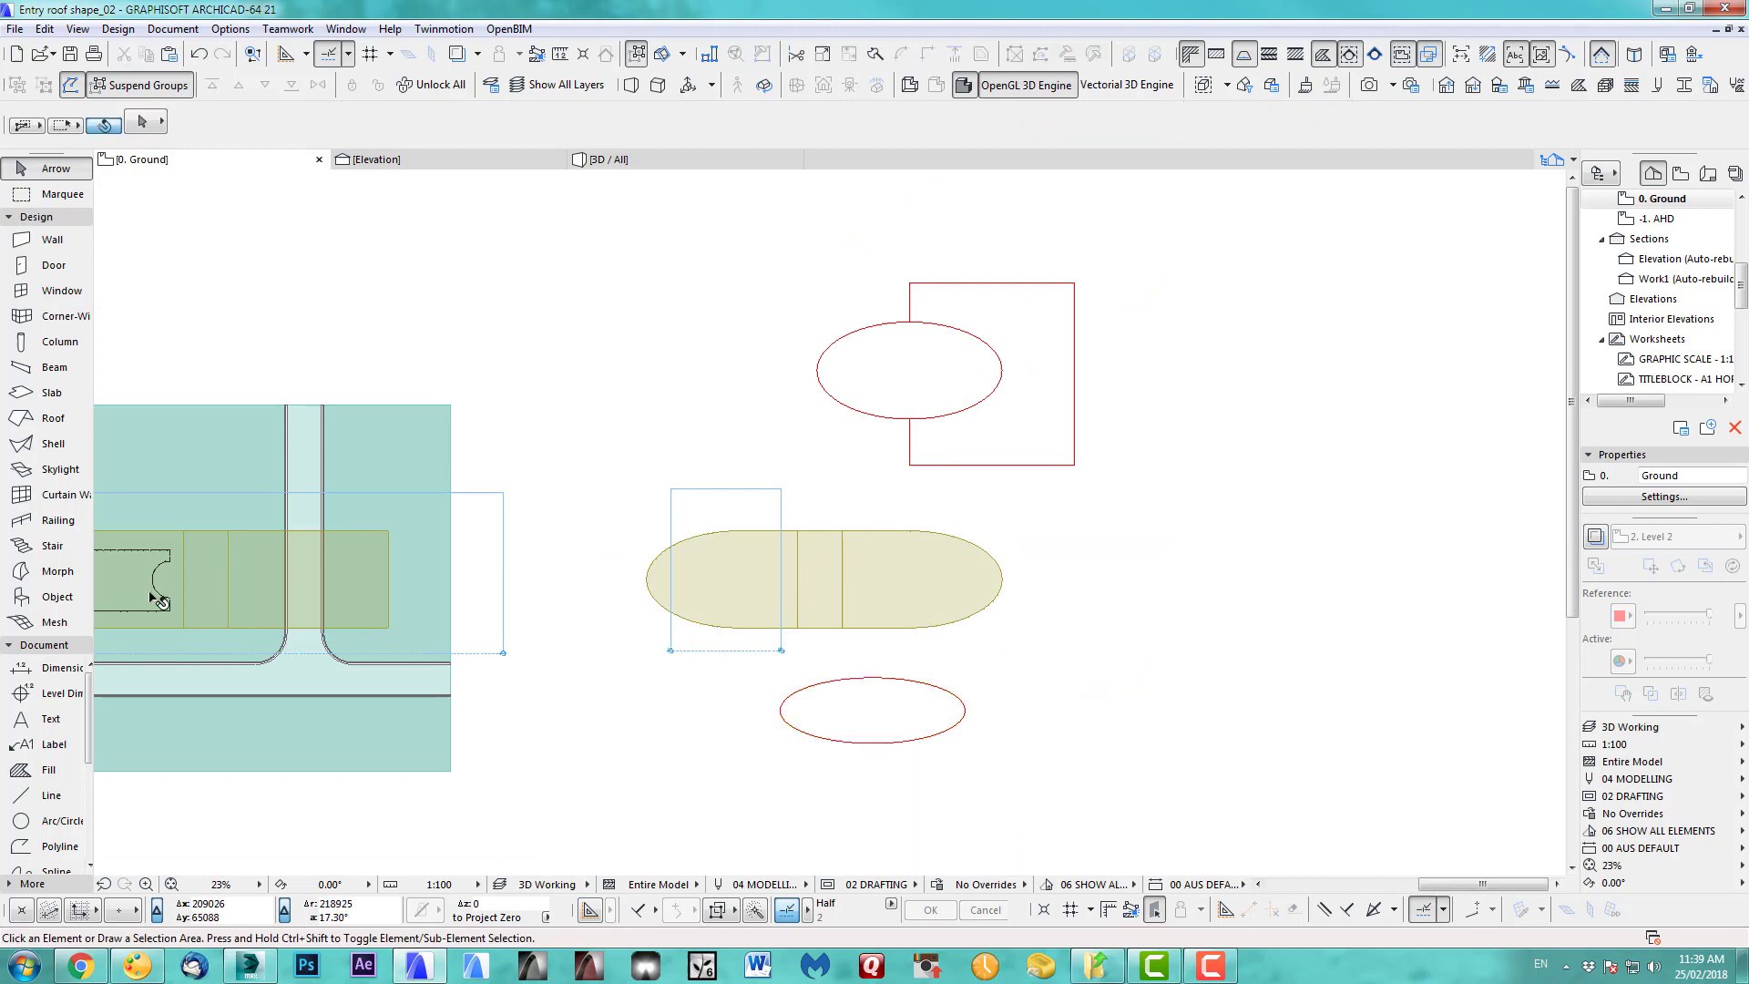
- Create a flat Morph from the flattened ellipse below the roof copy with the Magic Wand
left_click(79, 572)
key("space")
left_click(874, 711)
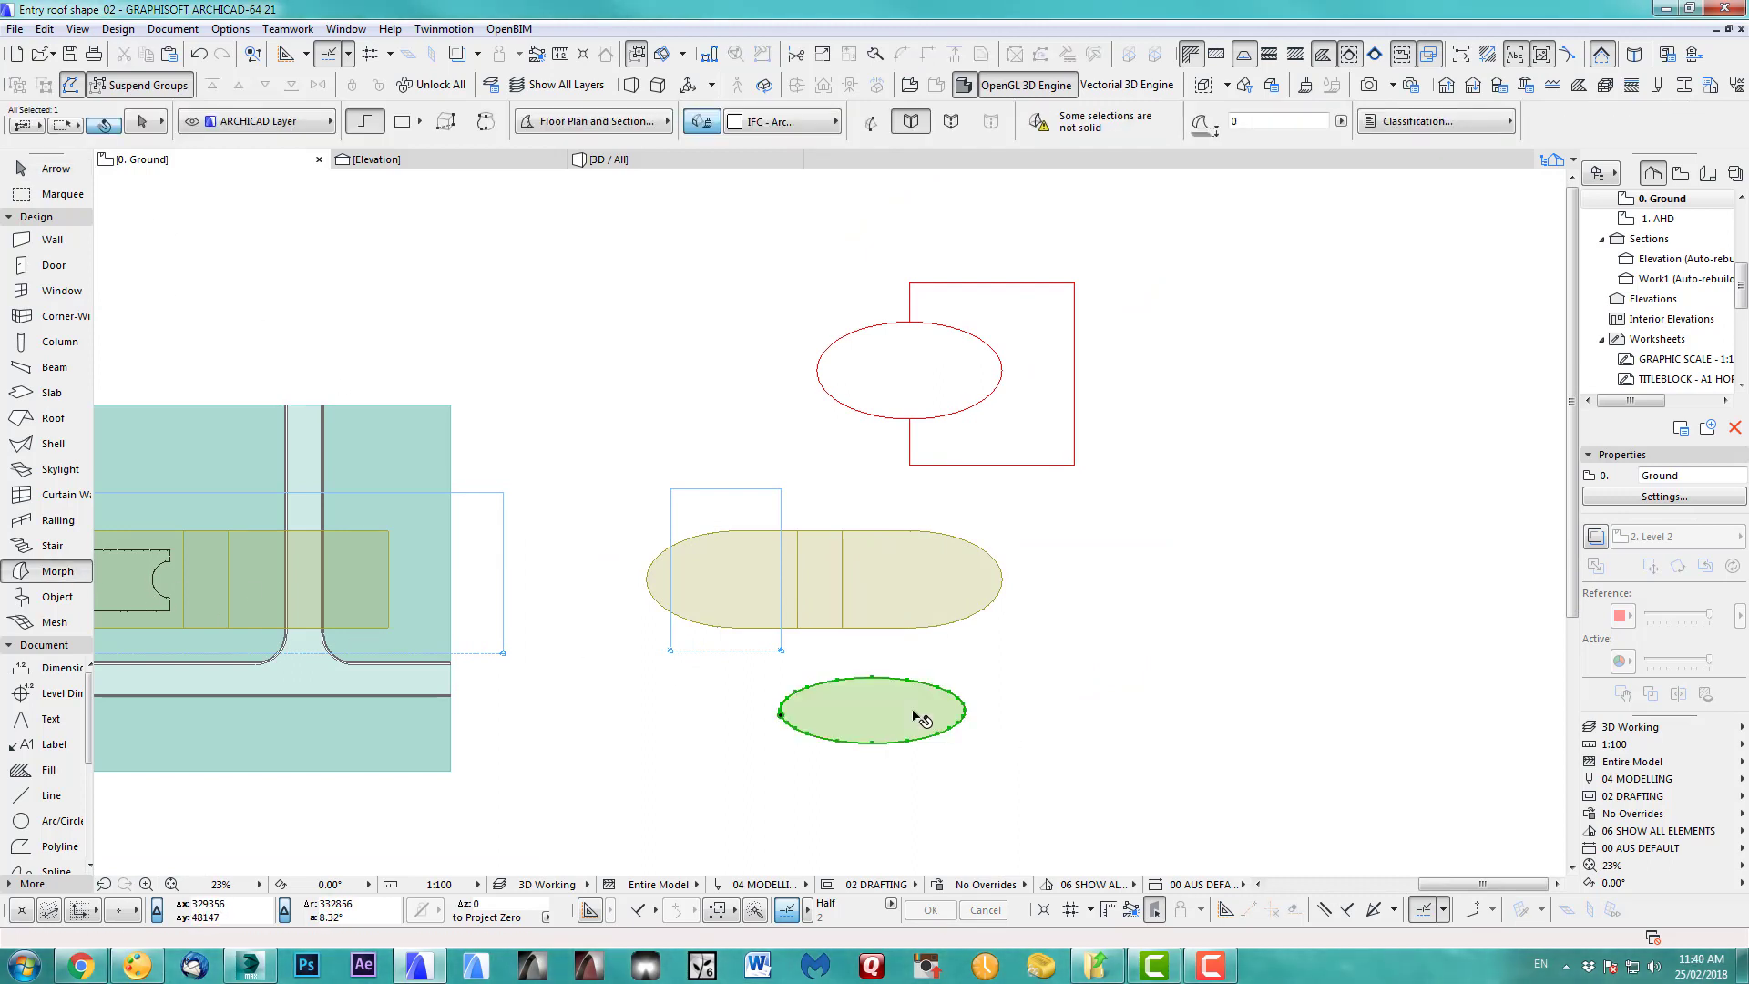
- Move the flat elliptical Morph straight up onto the roof copy, its right end level with the roof's right tip
key("ctrl+d")
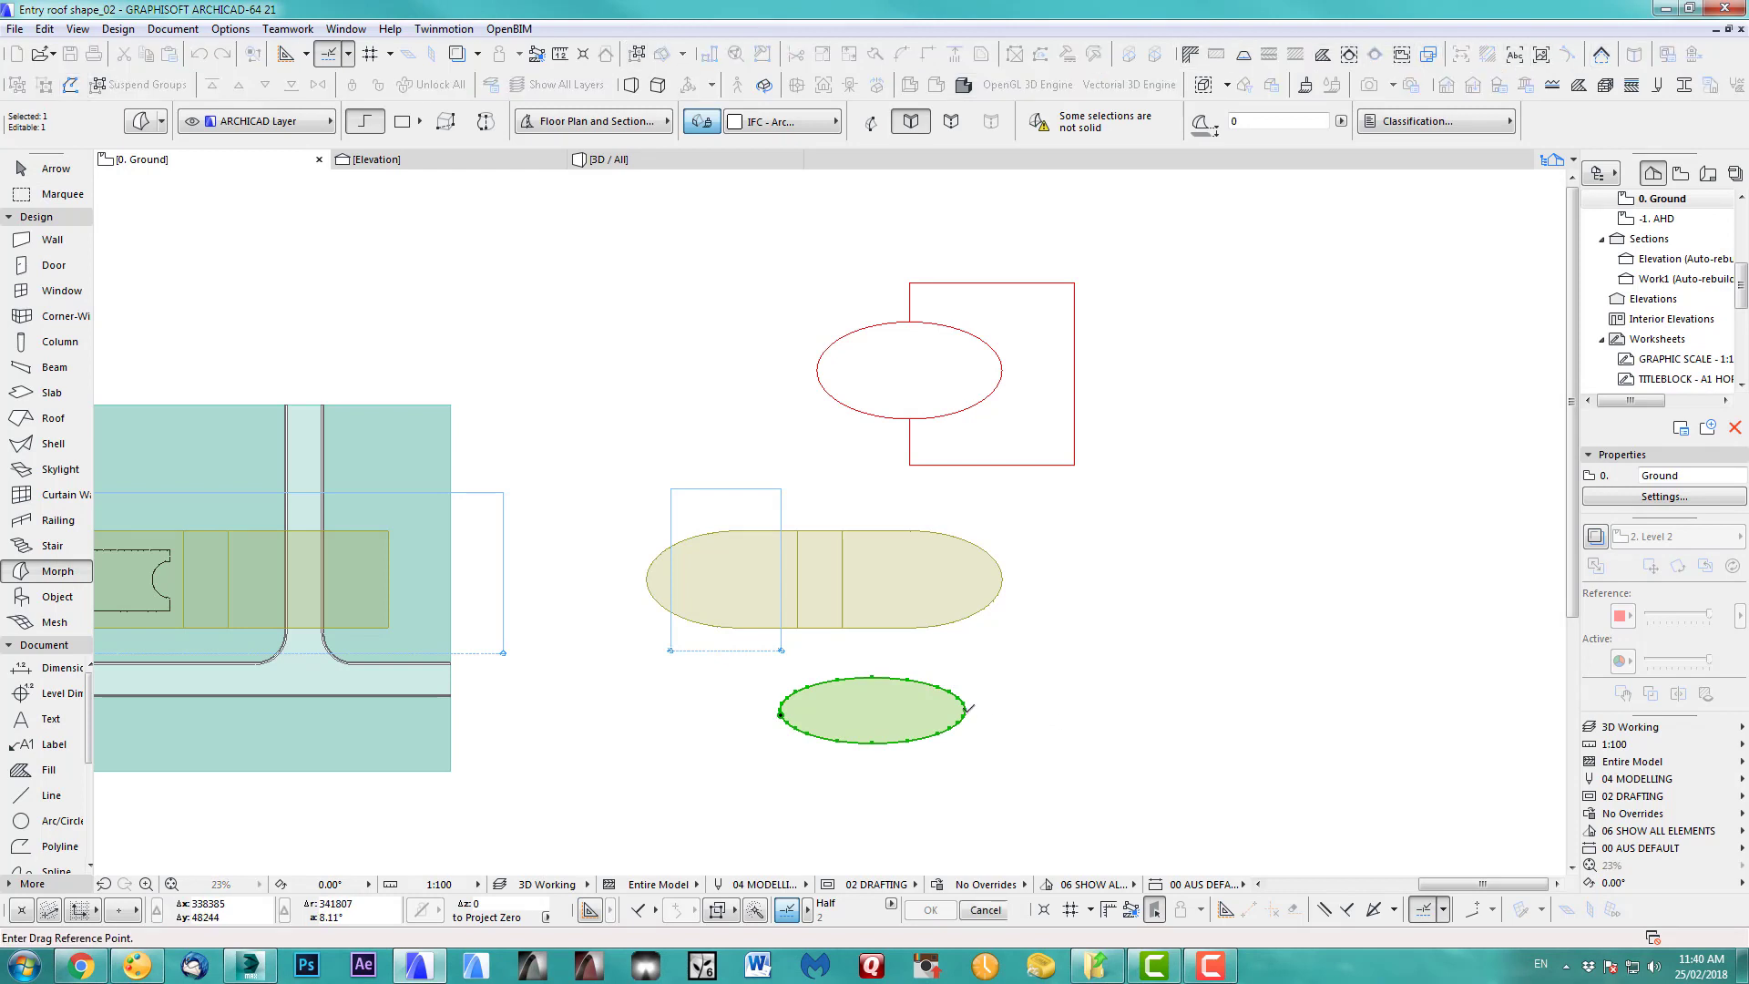
left_click(965, 709)
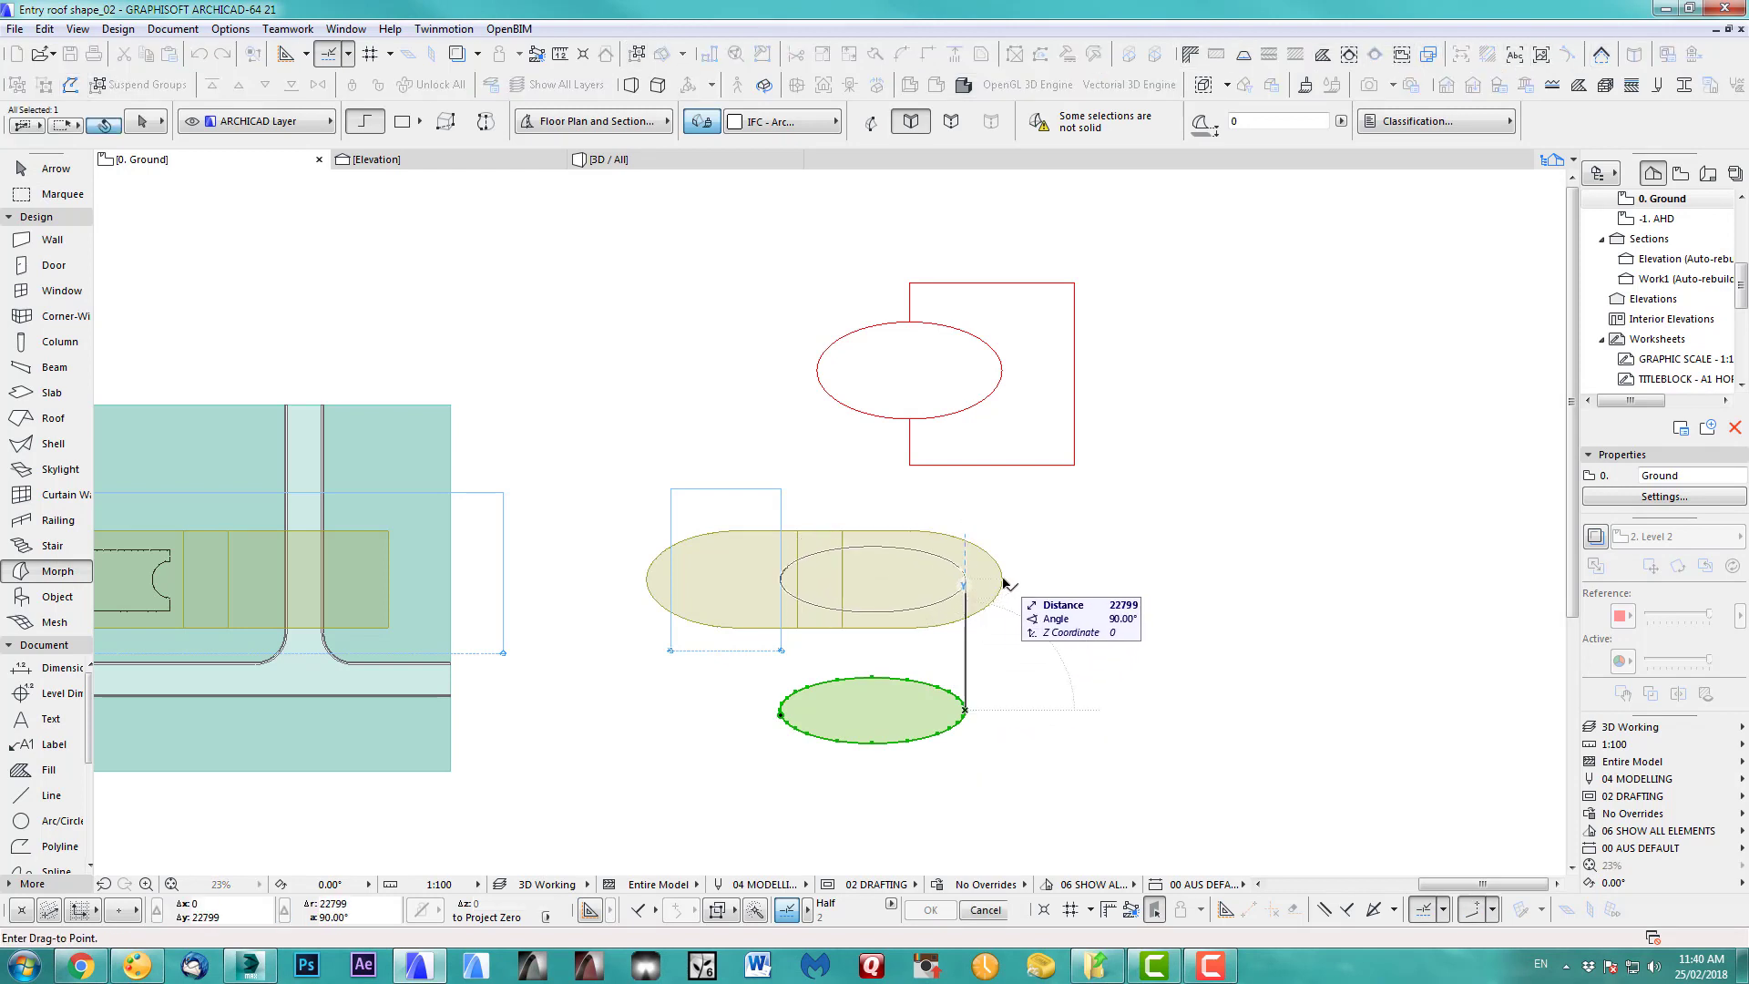
left_click(1004, 581)
key("Escape")
- In 3D, extrude the face of the elliptical Morph upward until it passes completely through the wave-shaped roof
key("F3")
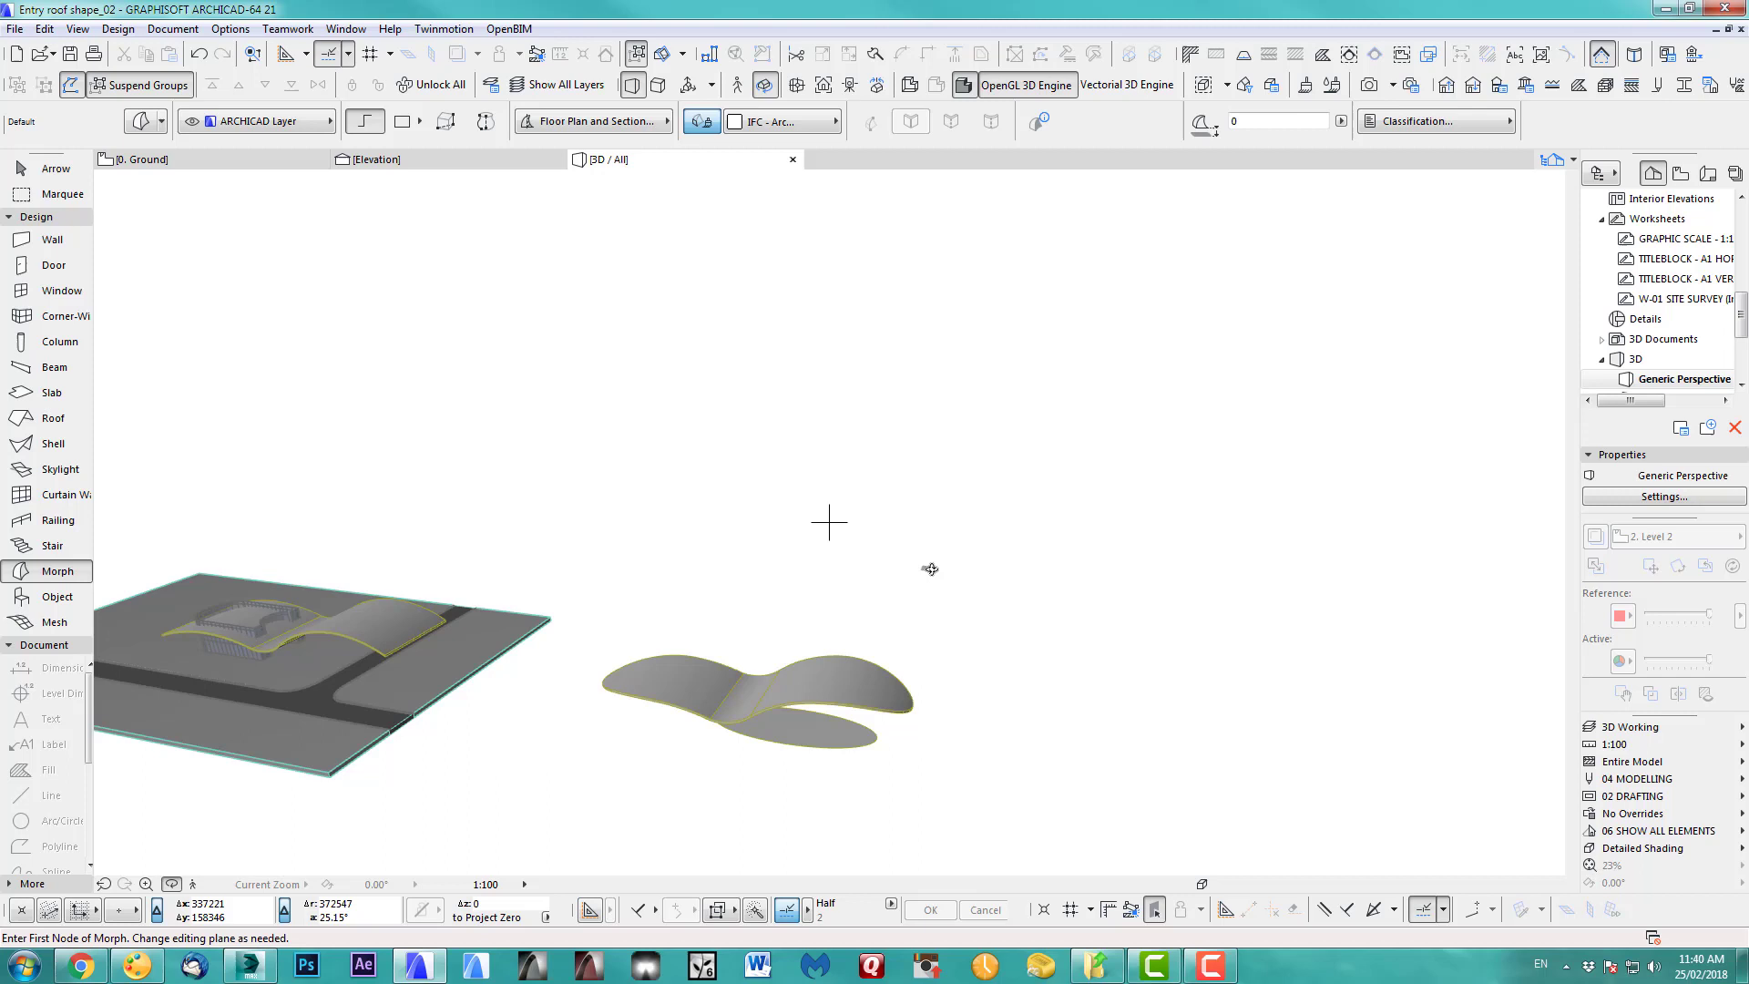
left_click_drag(805, 612, 740, 609)
scroll(740, 609, "up", 4)
left_click(56, 169)
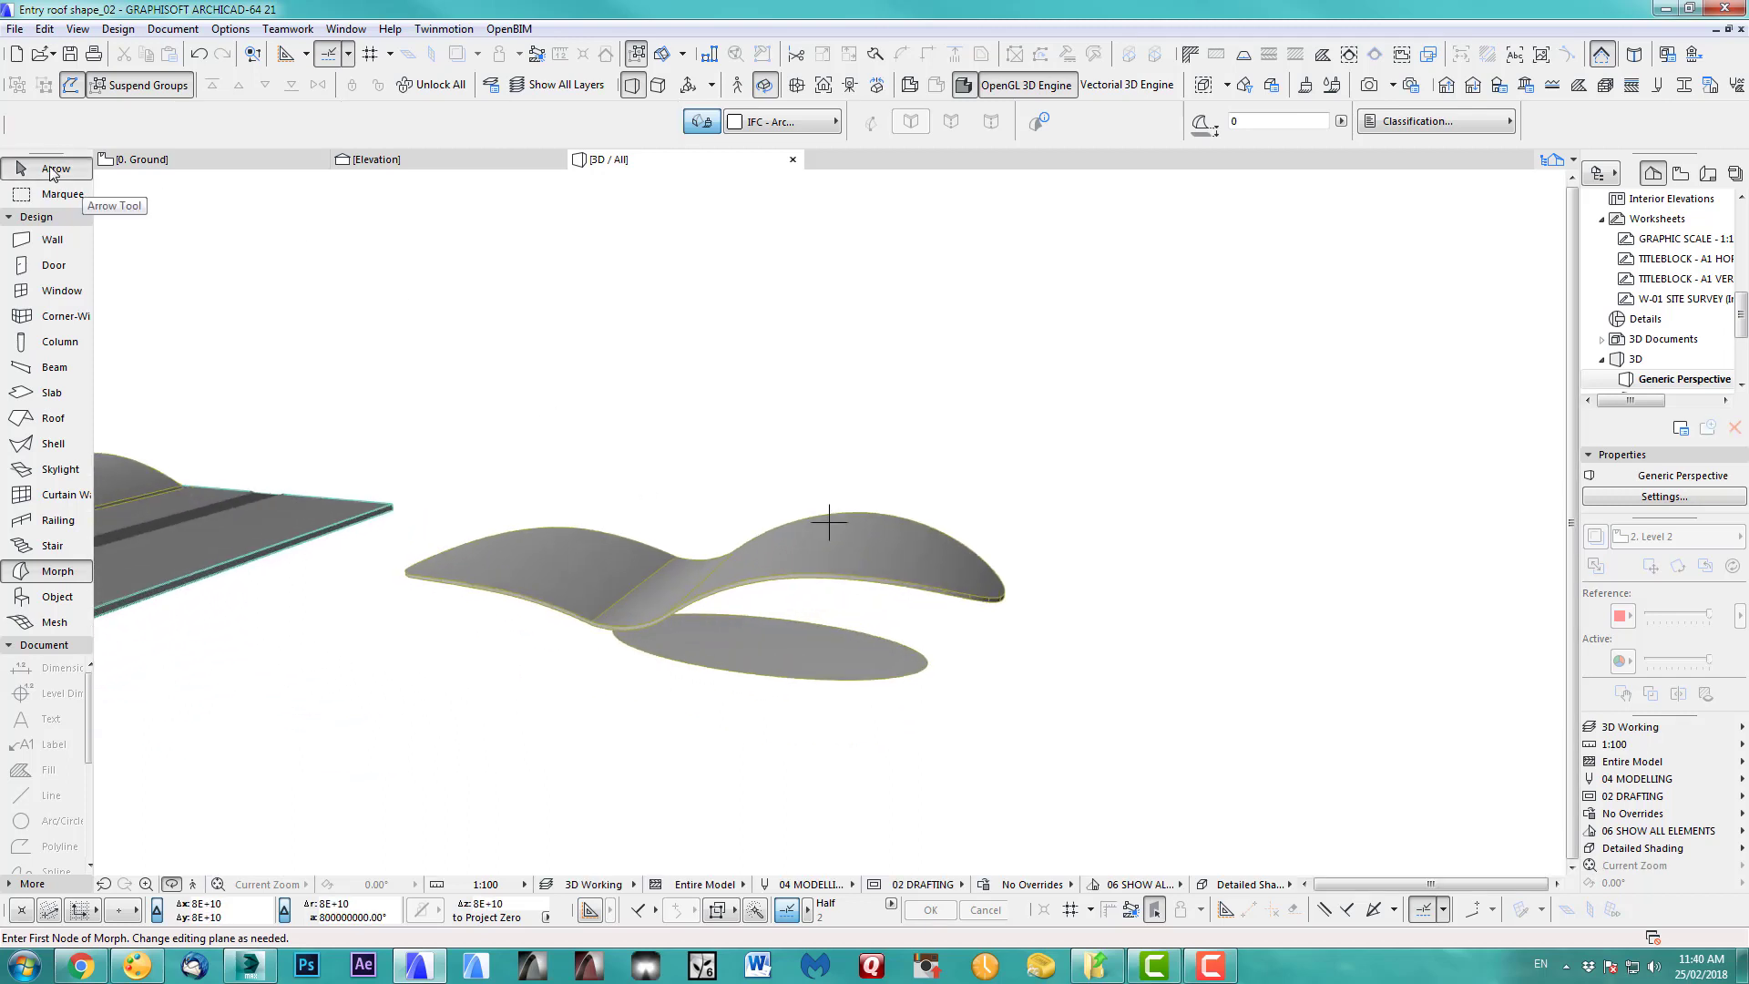
left_click(759, 644)
left_click(759, 645)
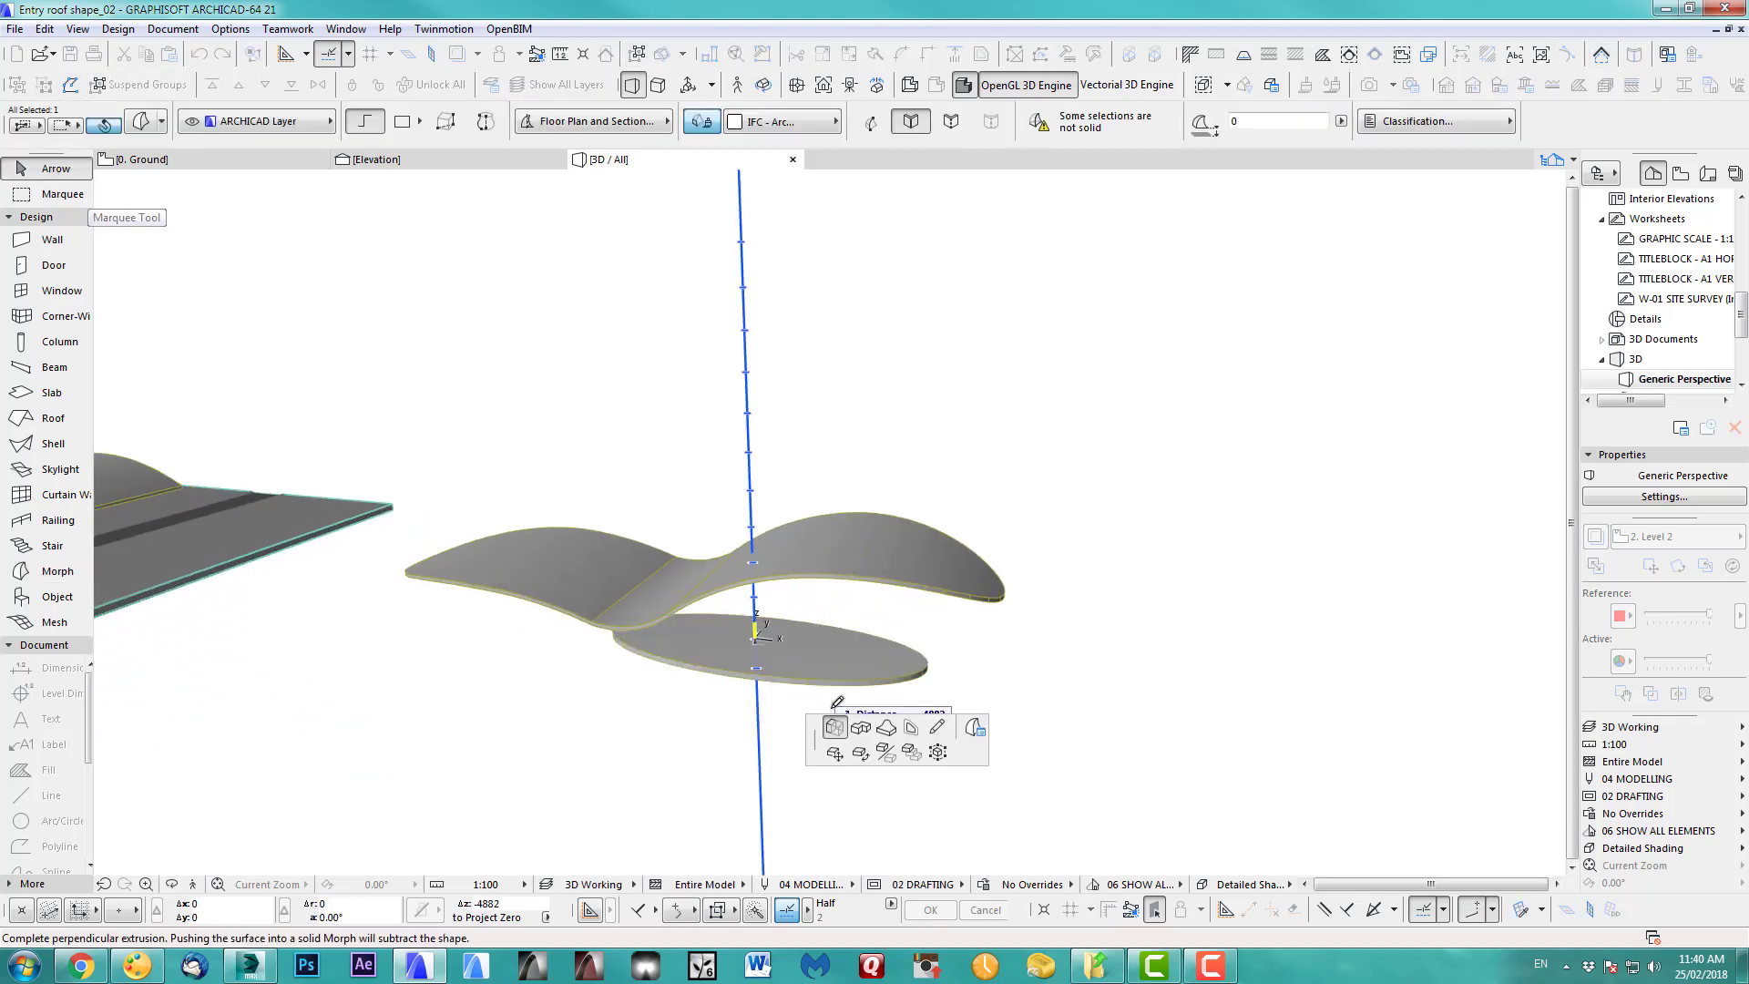
left_click(782, 442)
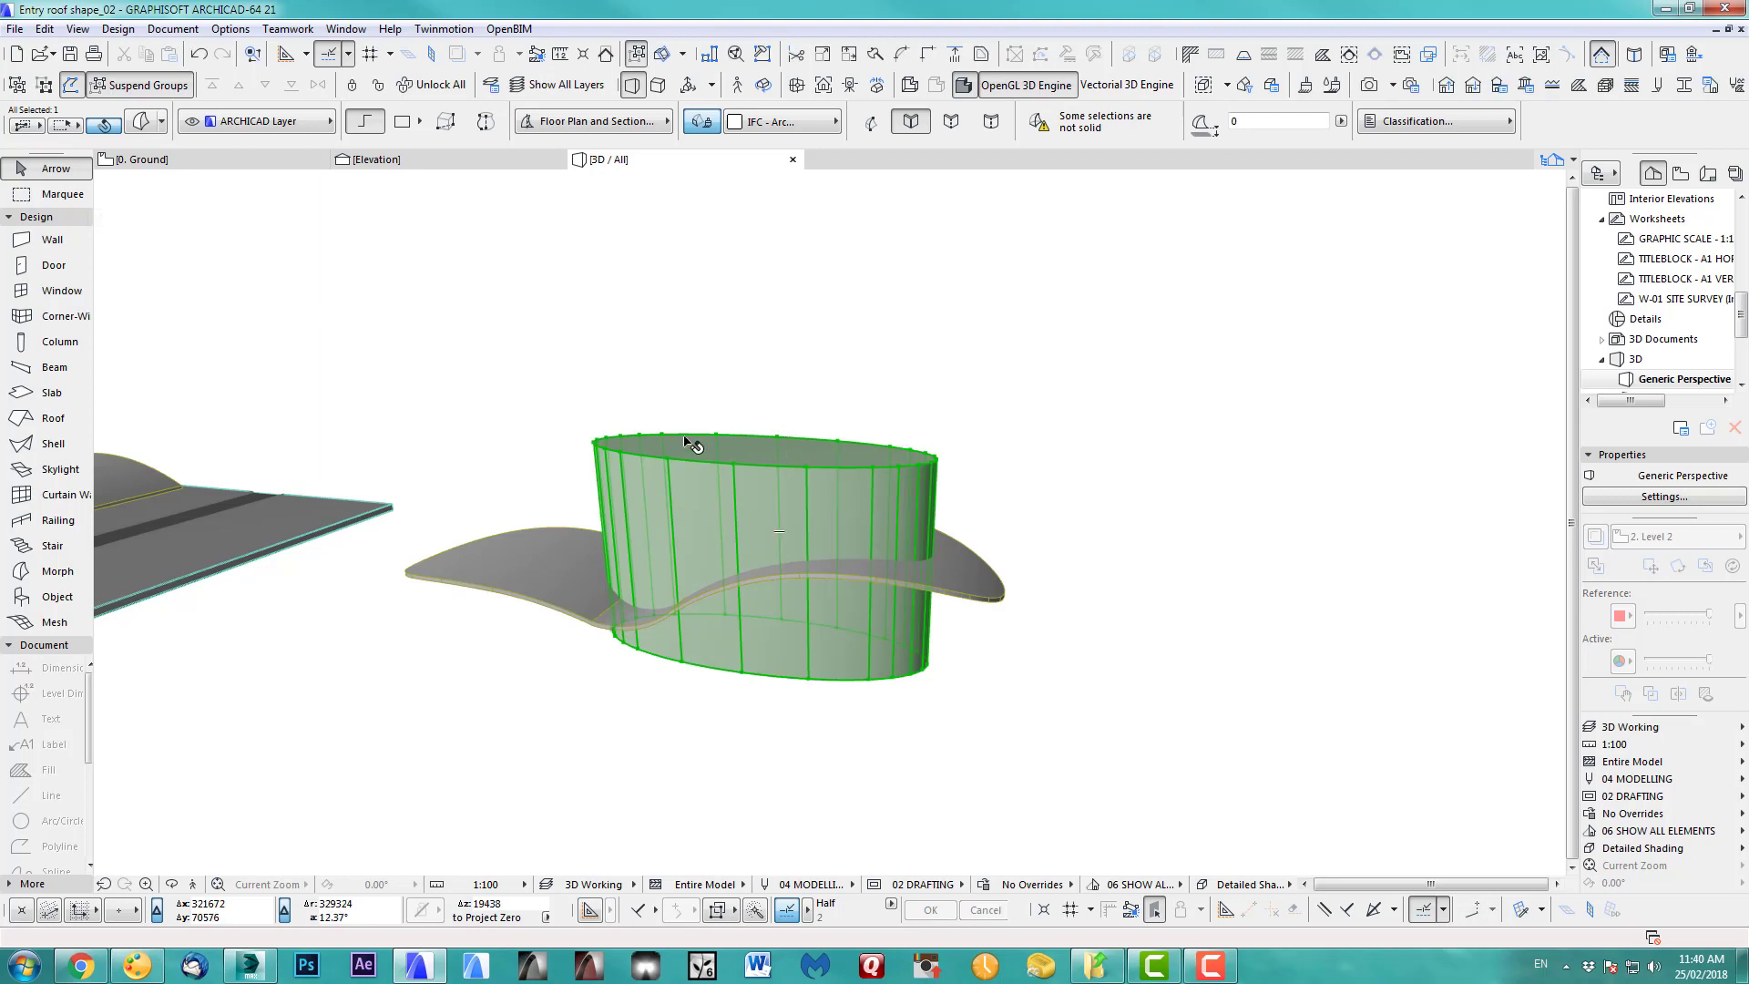
- Subtract the extruded elliptical Morph from the wave-shaped roof to cut an elliptical opening
middle_click_drag(544, 427, 714, 480)
left_click(118, 29)
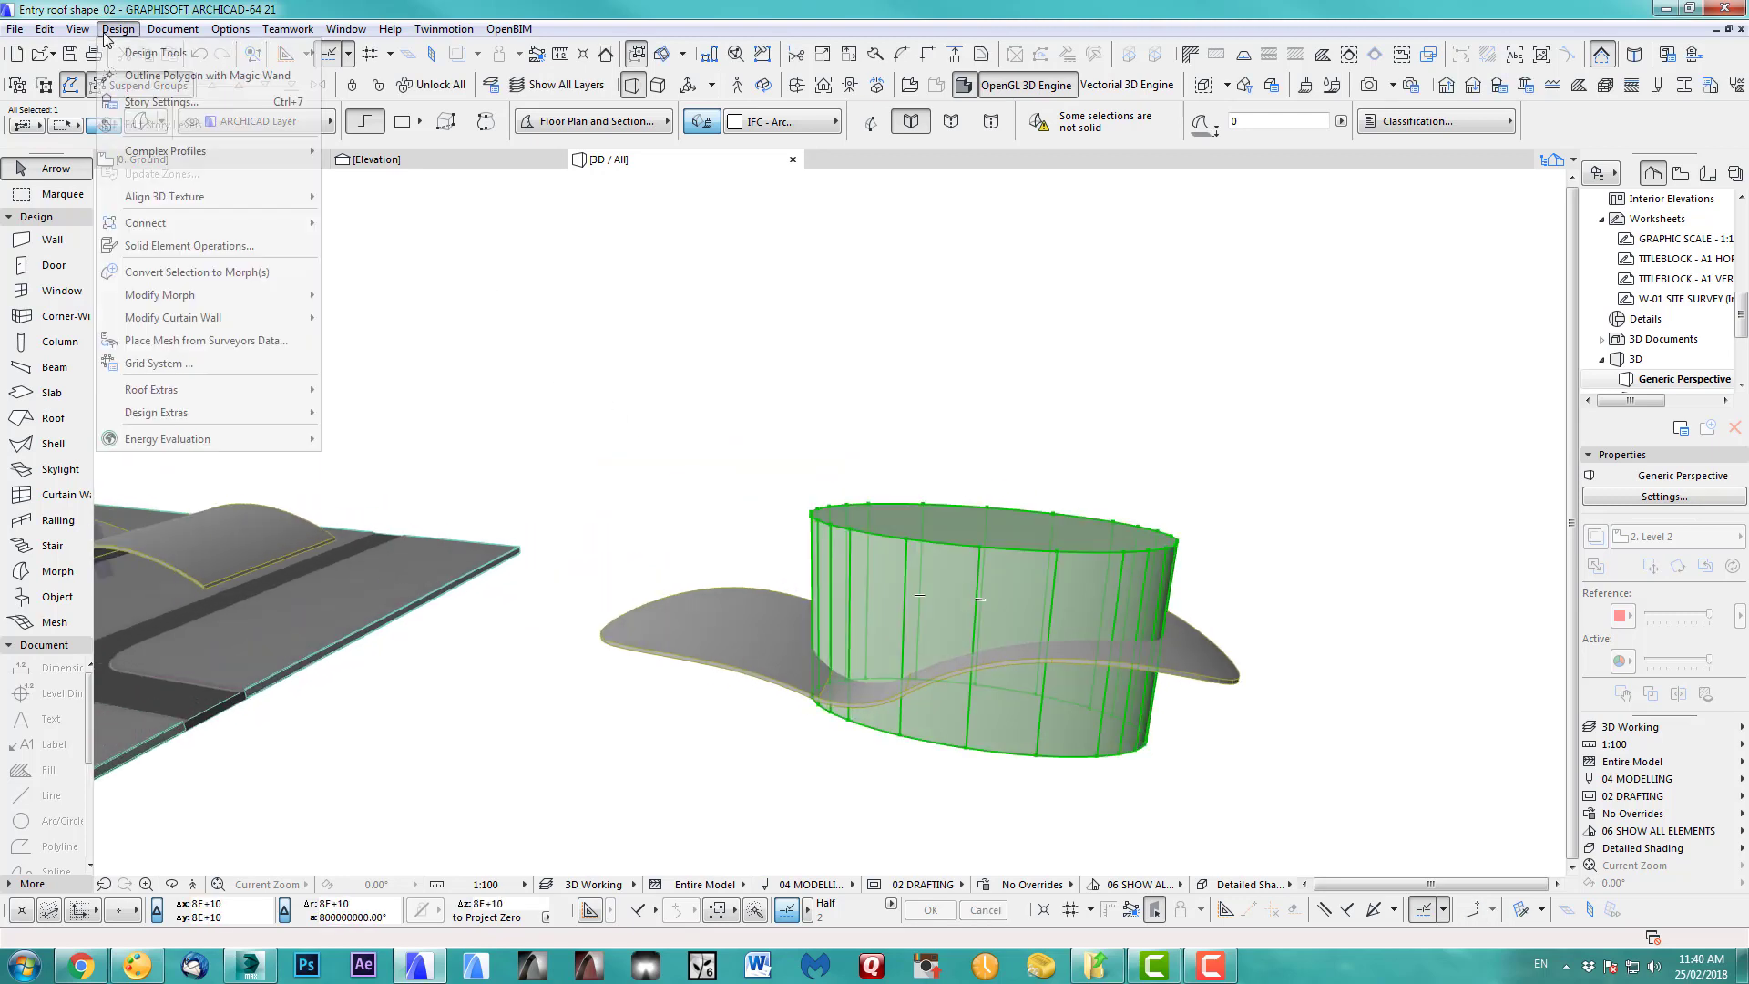
mouse_move(193, 295)
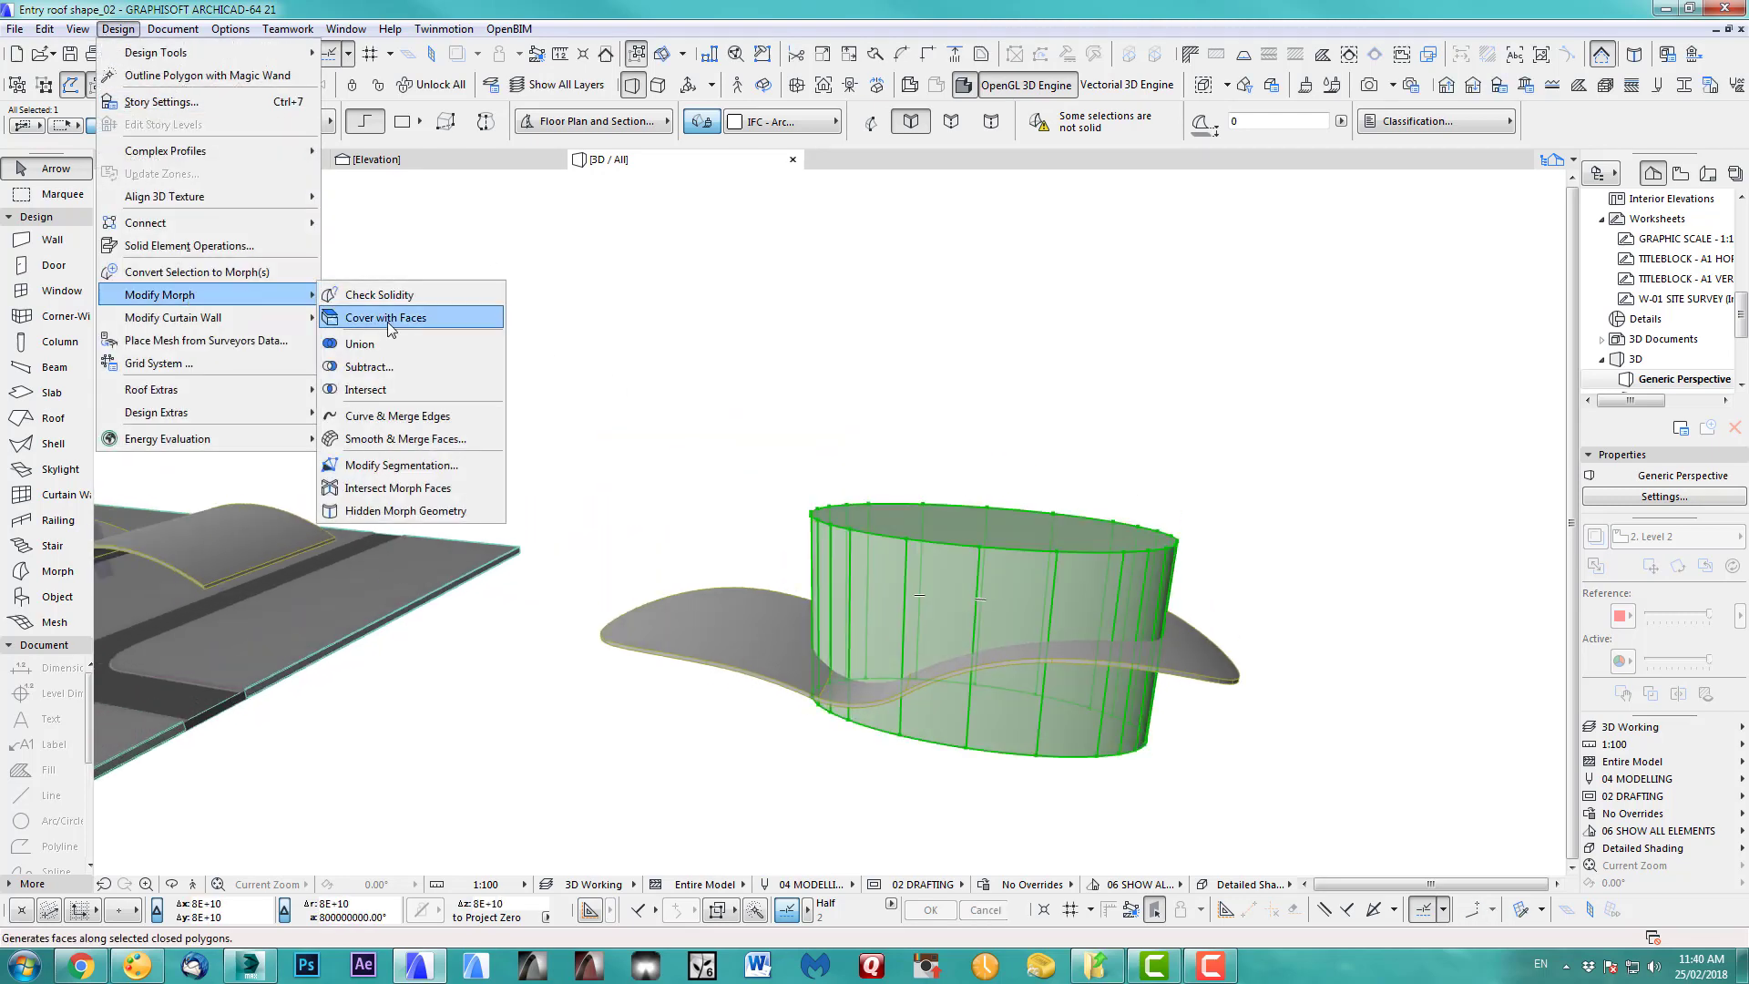
left_click(369, 367)
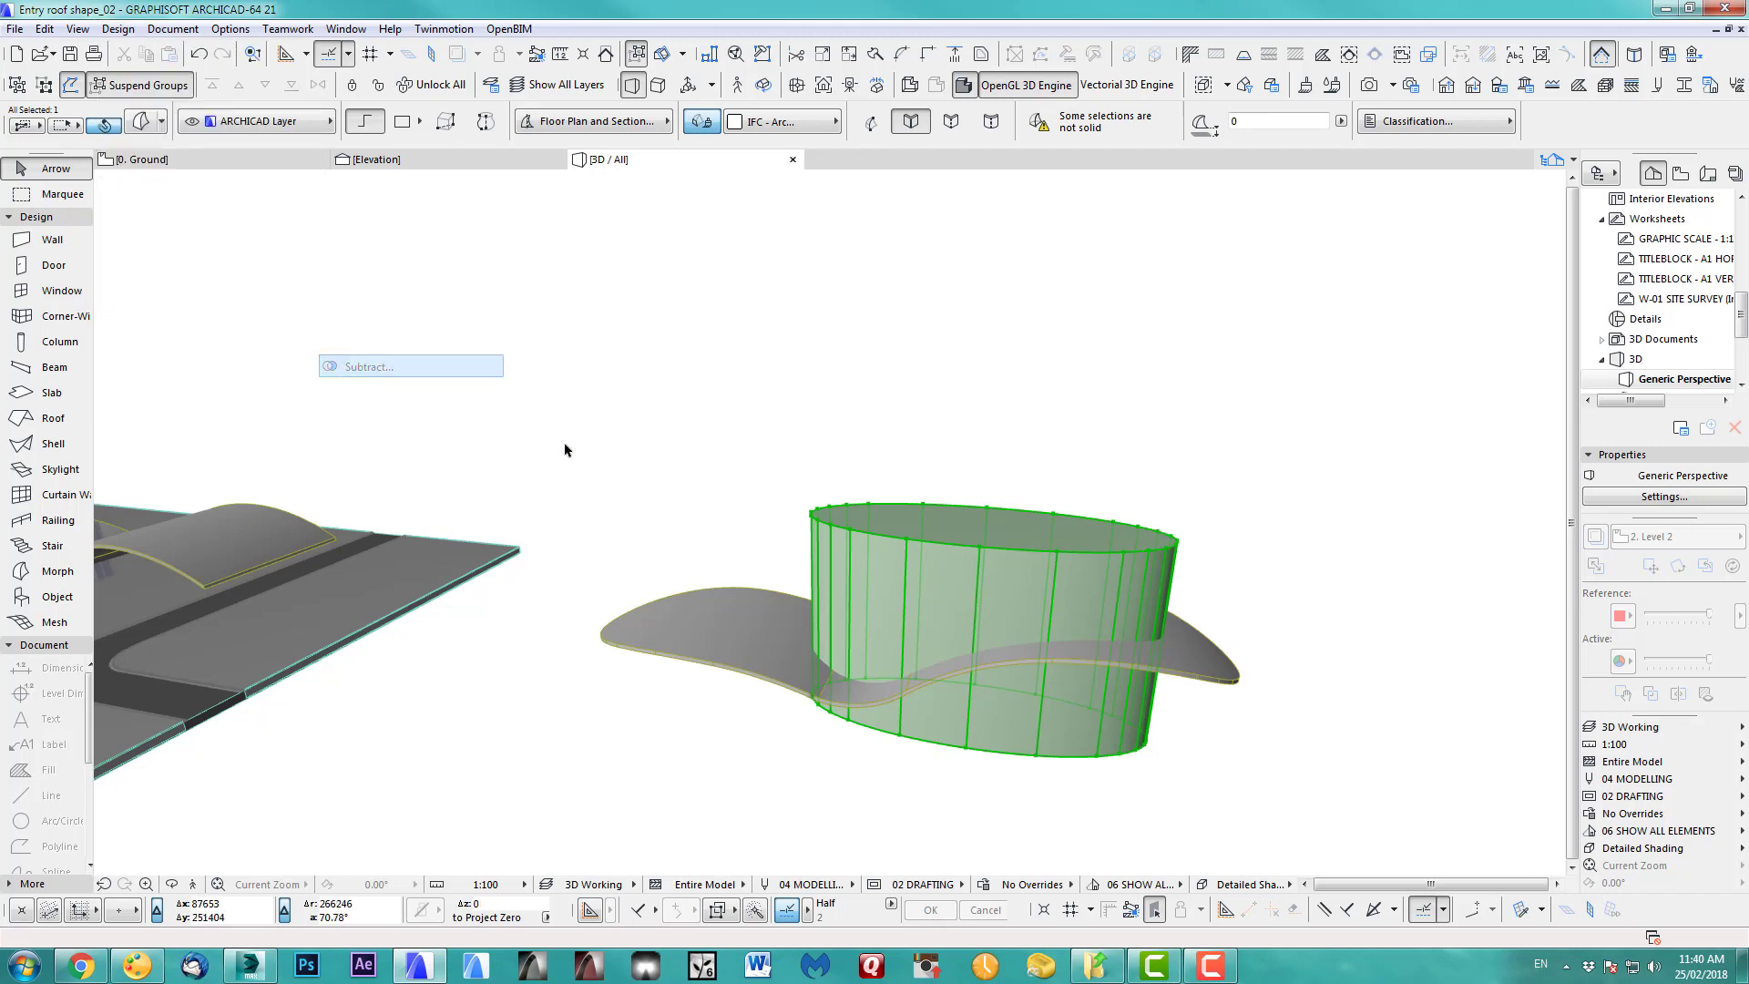
left_click(736, 618)
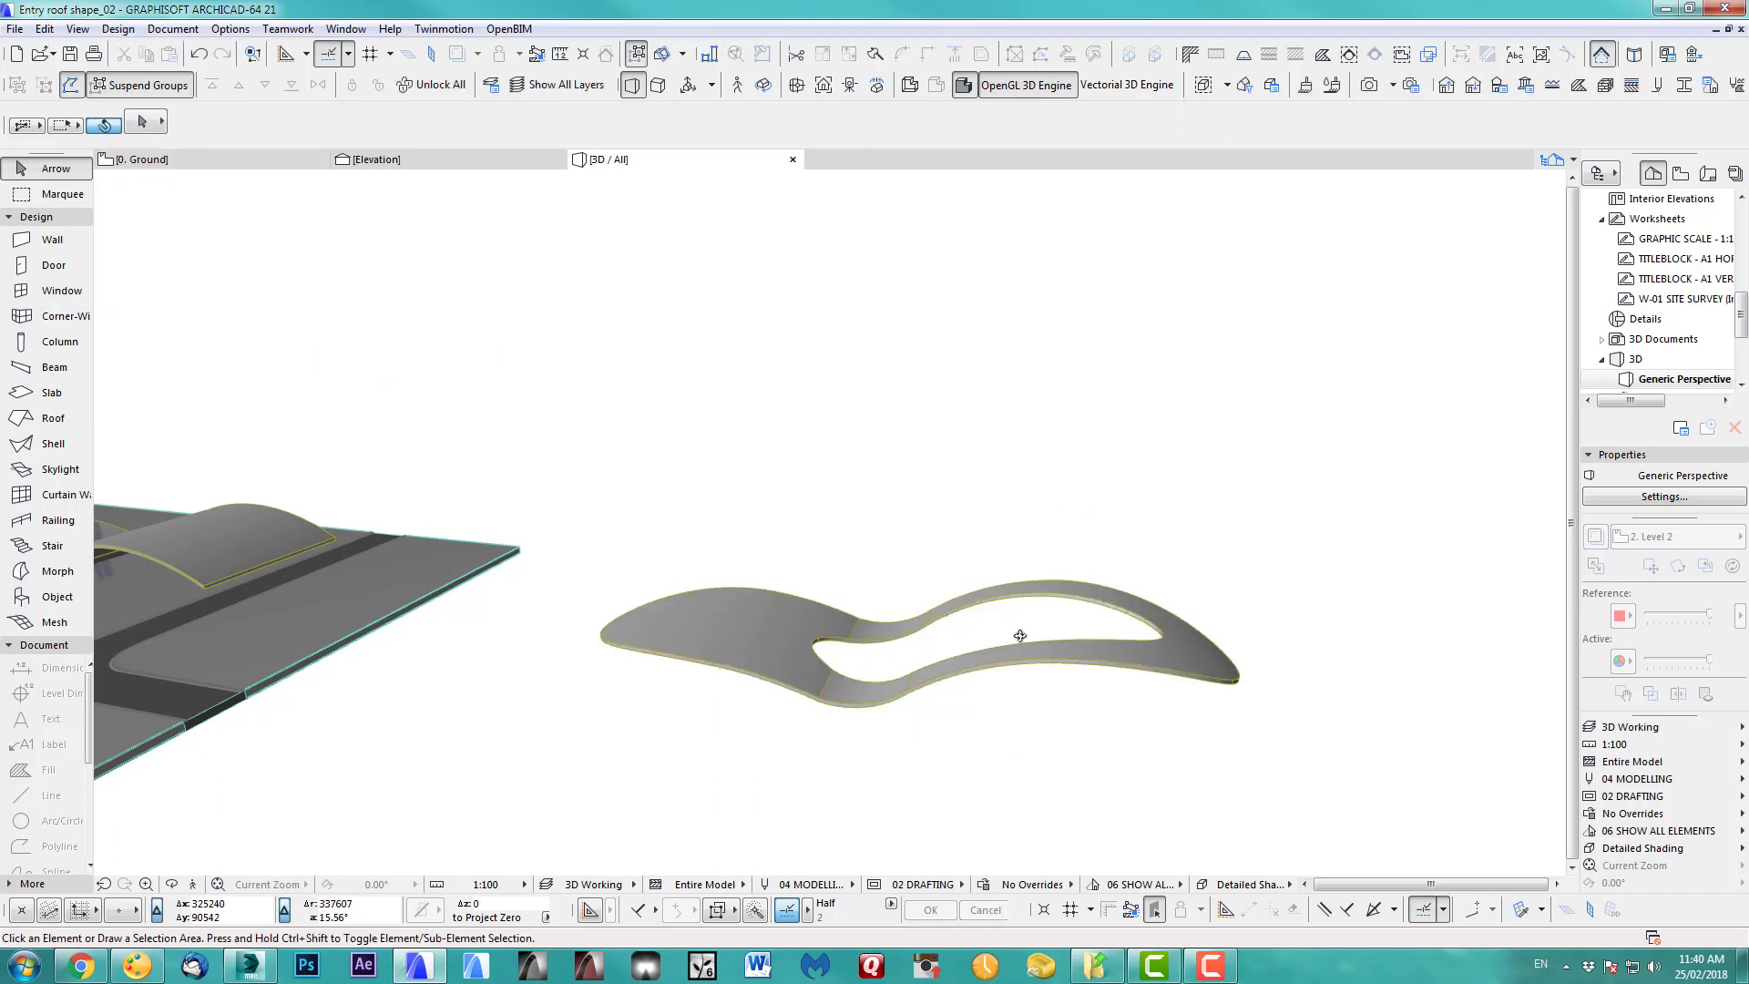
mouse_move(1019, 635)
middle_mouse_down("shift")
mouse_move(804, 582)
mouse_move(831, 586)
mouse_move(753, 601)
mouse_move(524, 475)
mouse_move(1003, 664)
mouse_move(991, 648)
middle_mouse_up("shift")
- On the ground floor plan, move the roof with the opening onto the original rectangular roof using matching fold-line ends, and delete the original
key("F2")
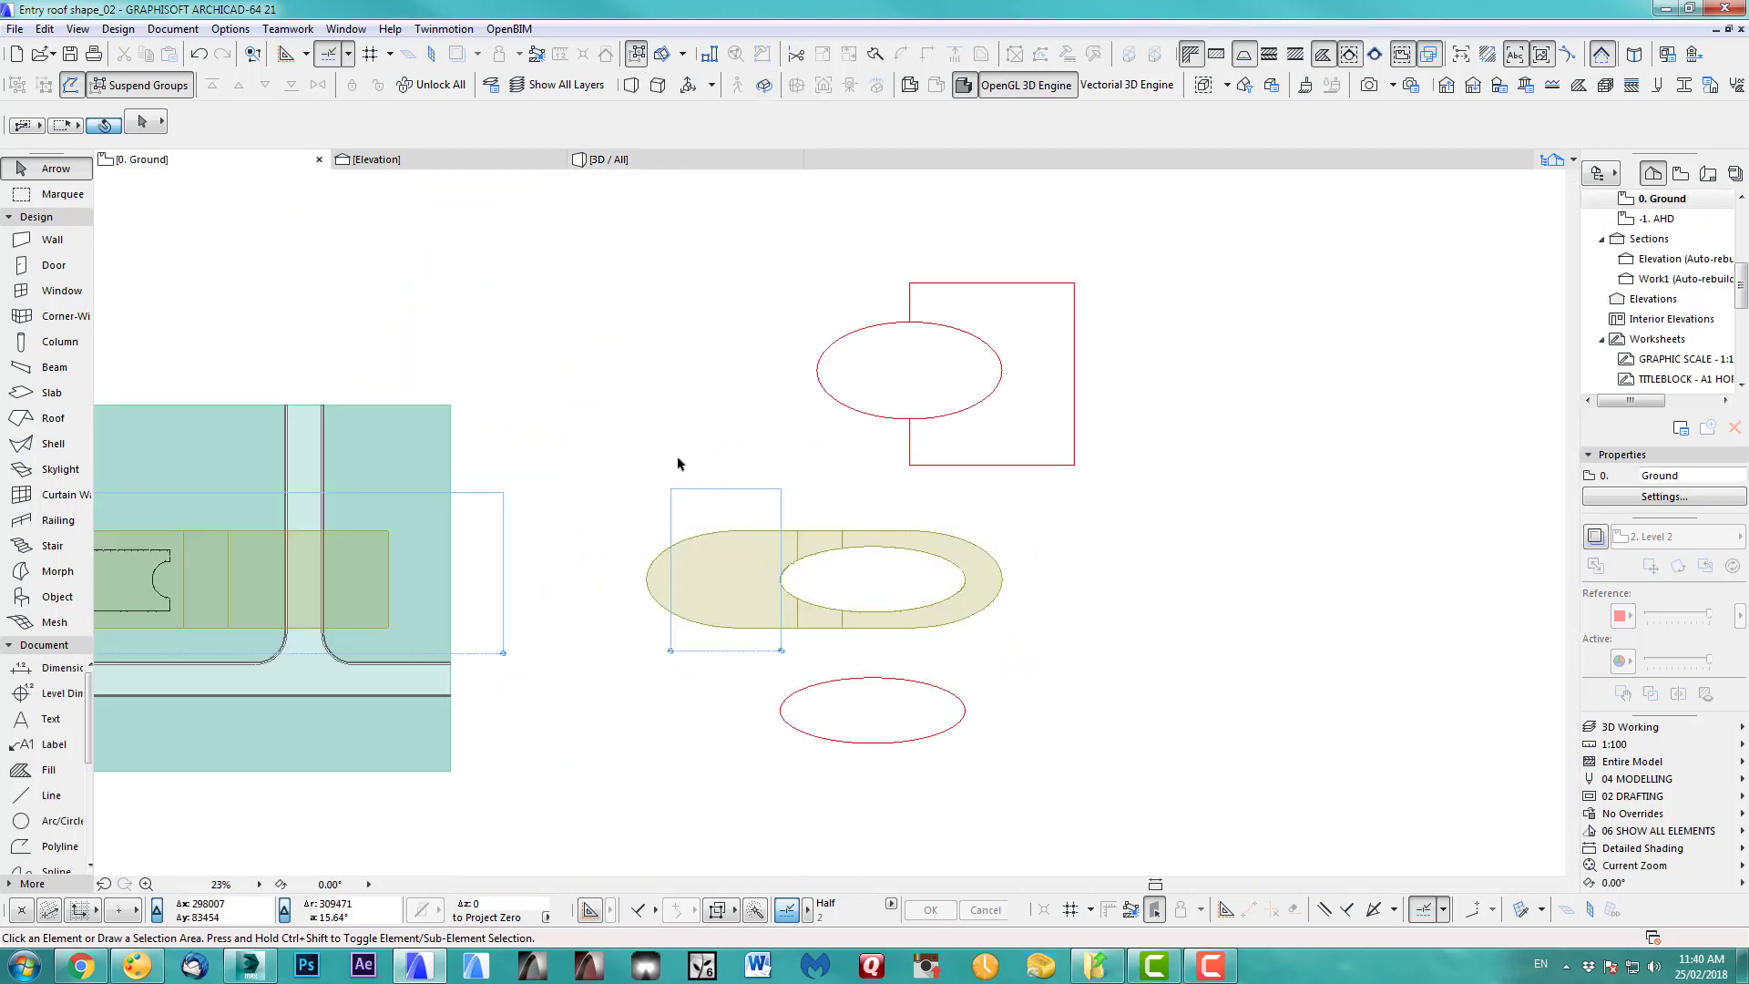
middle_click_drag(546, 539, 947, 592)
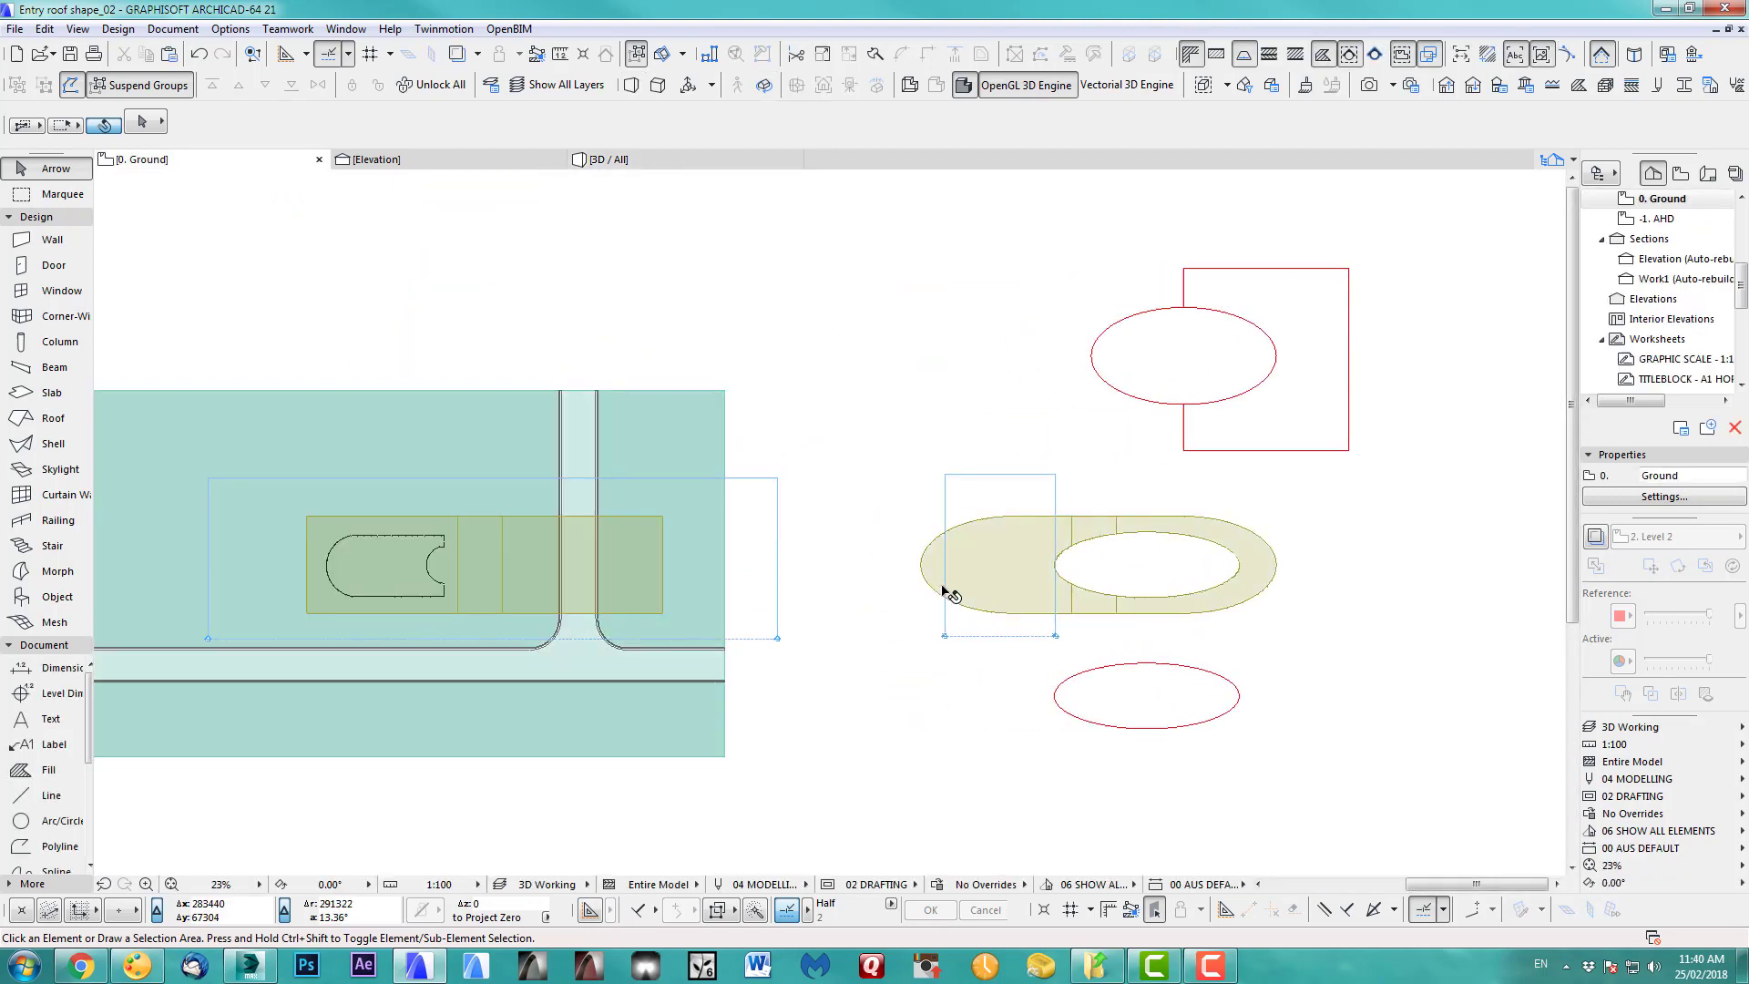
left_click(982, 583)
key("ctrl+d")
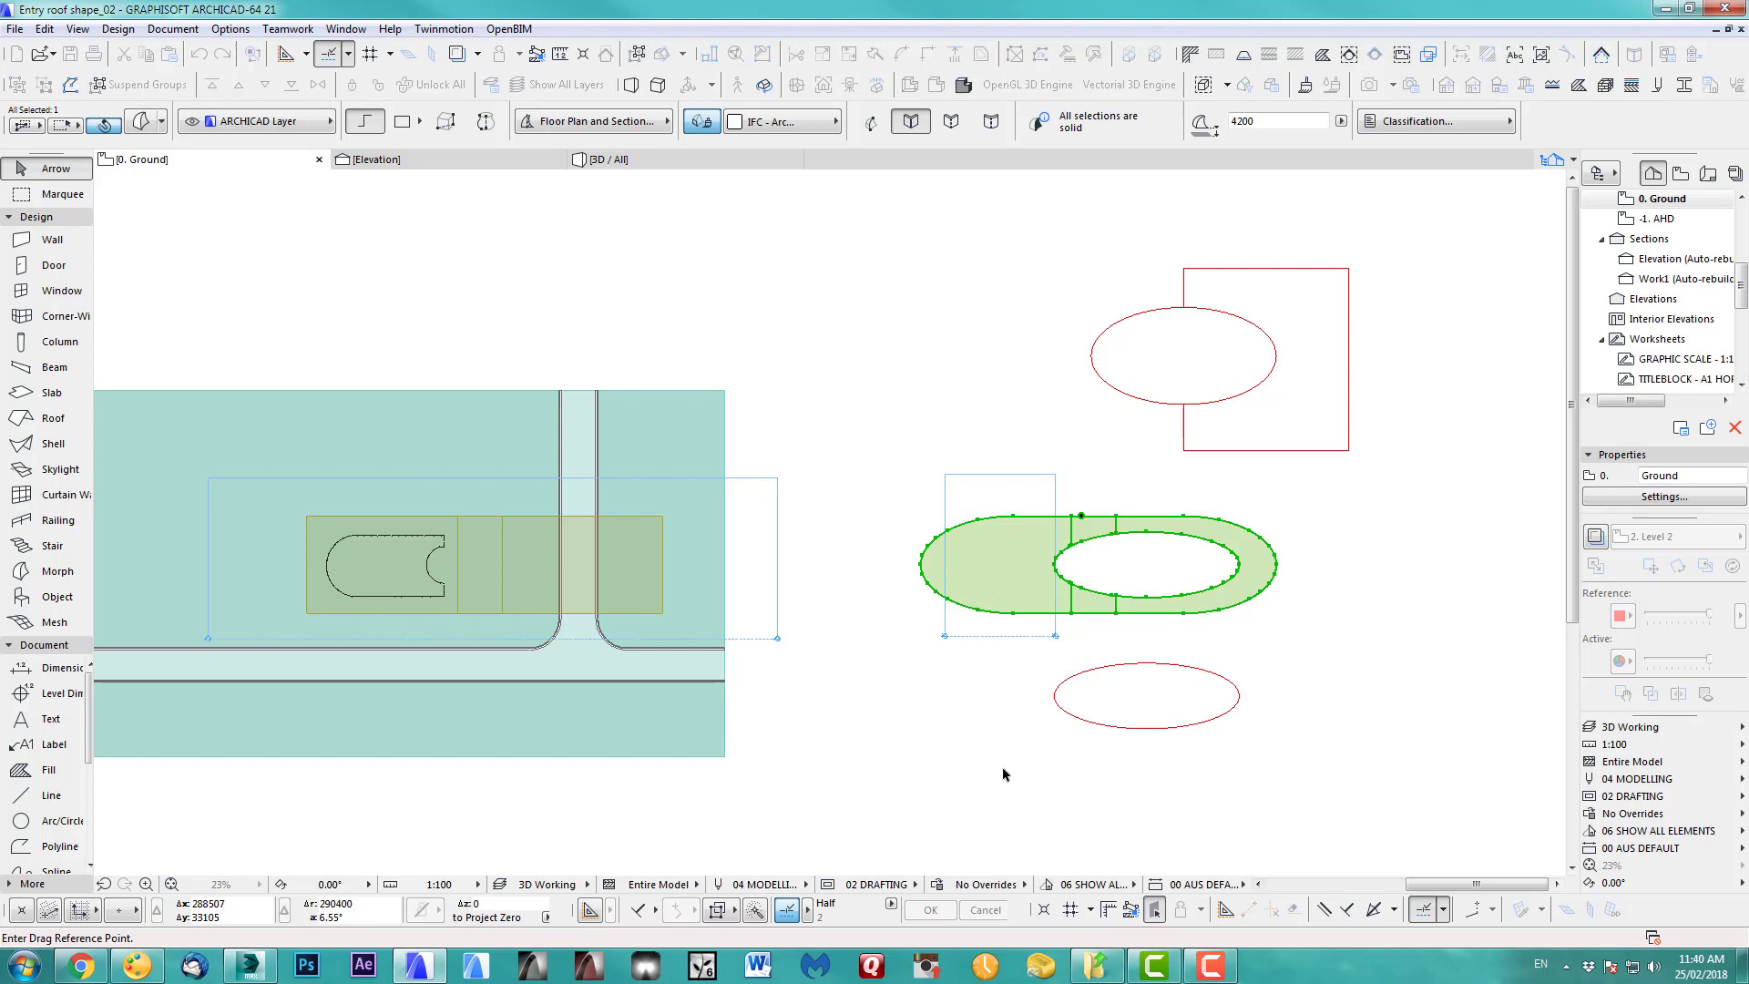
left_click(1118, 614)
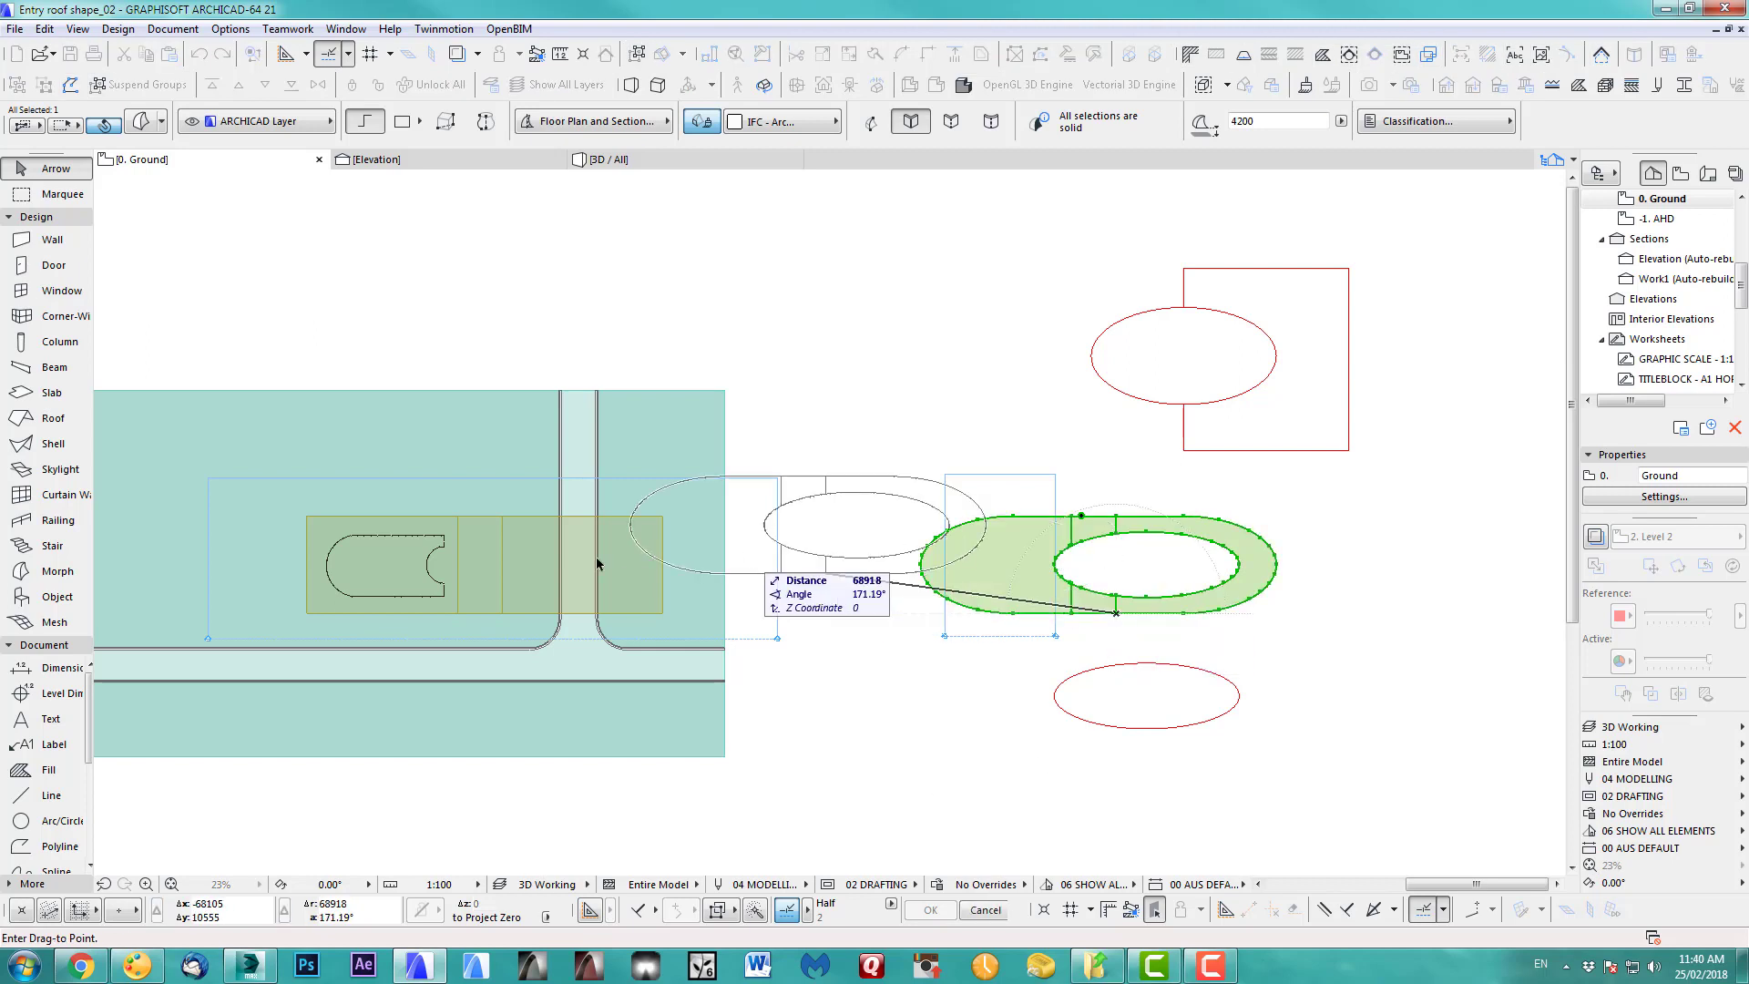
left_click(504, 614)
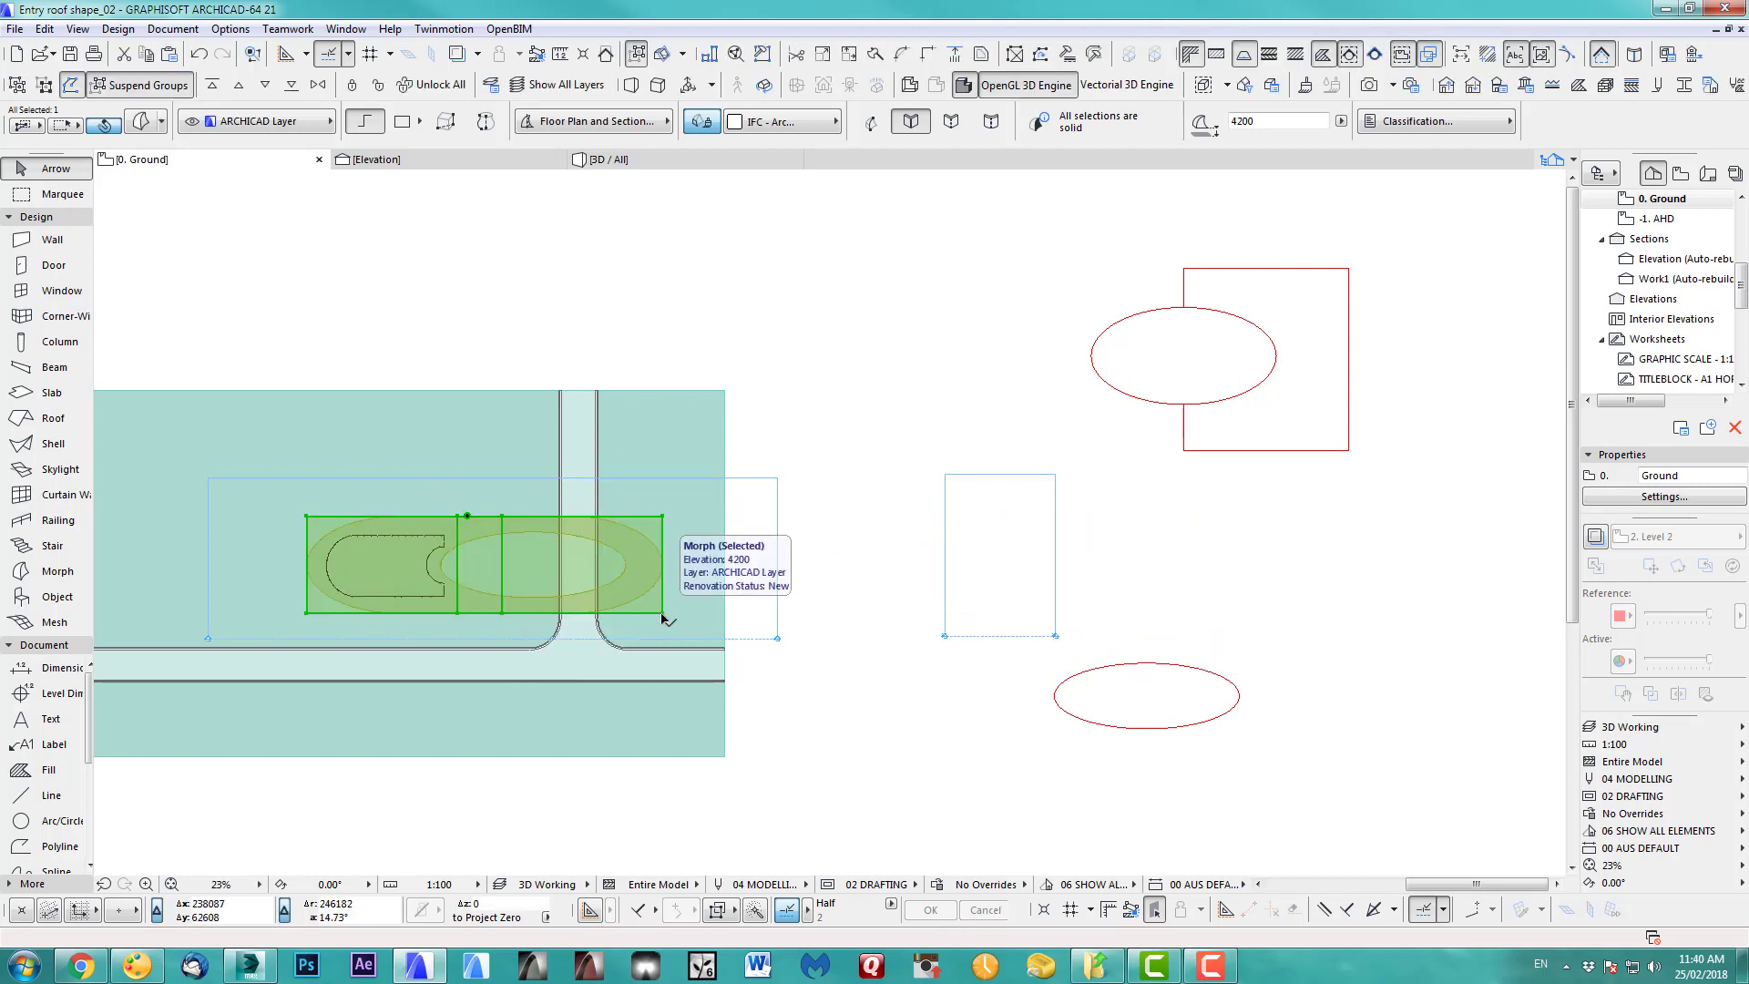
left_click(832, 642)
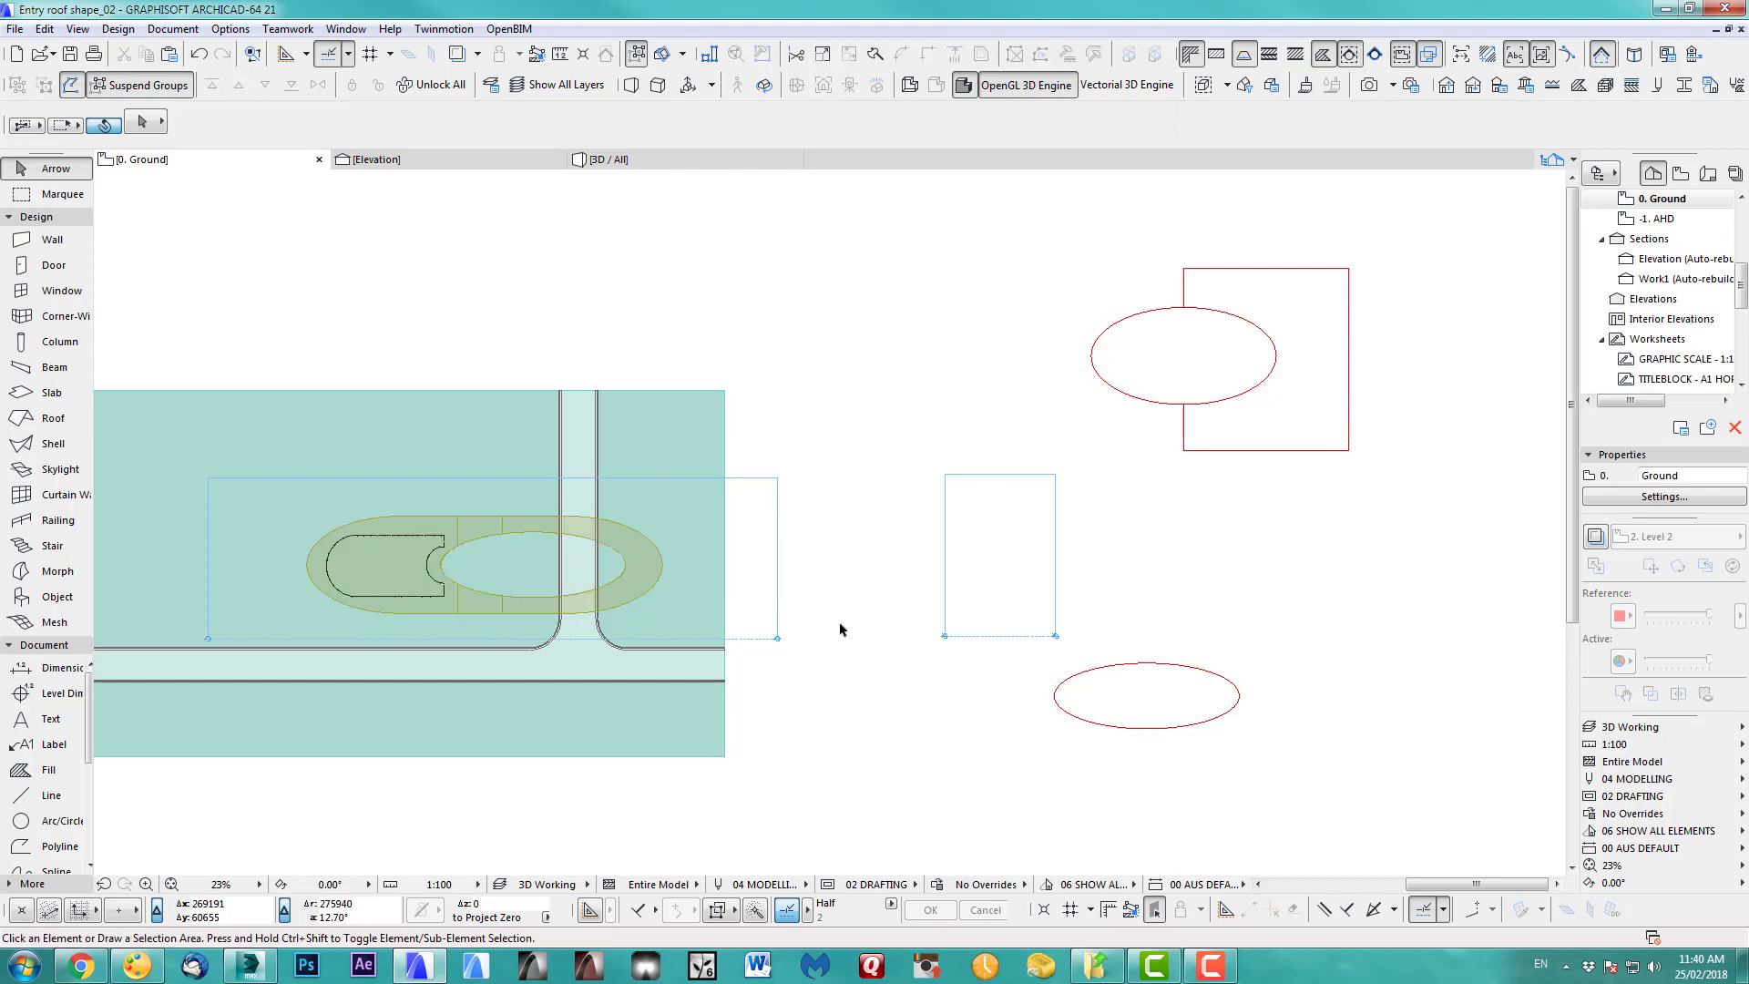
key("F3")
middle_click_drag(392, 583, 870, 646)
scroll(861, 675, "up", 3)
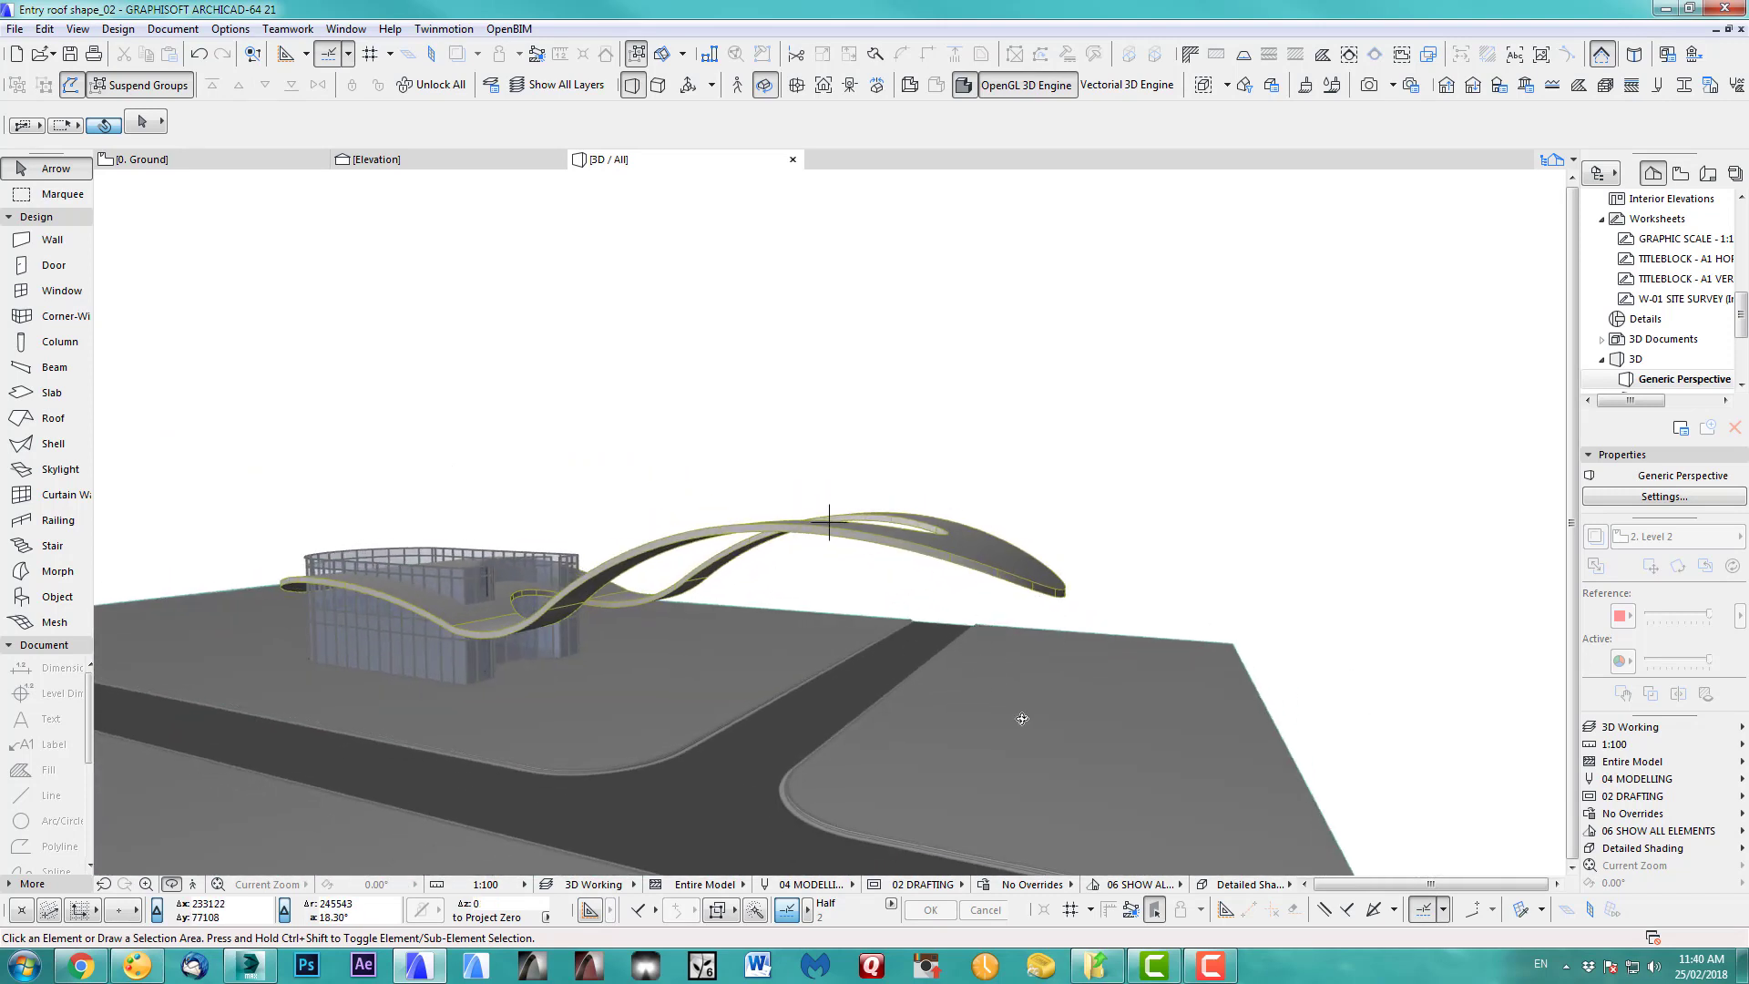
middle_click_drag(937, 709, 511, 710, "shift")
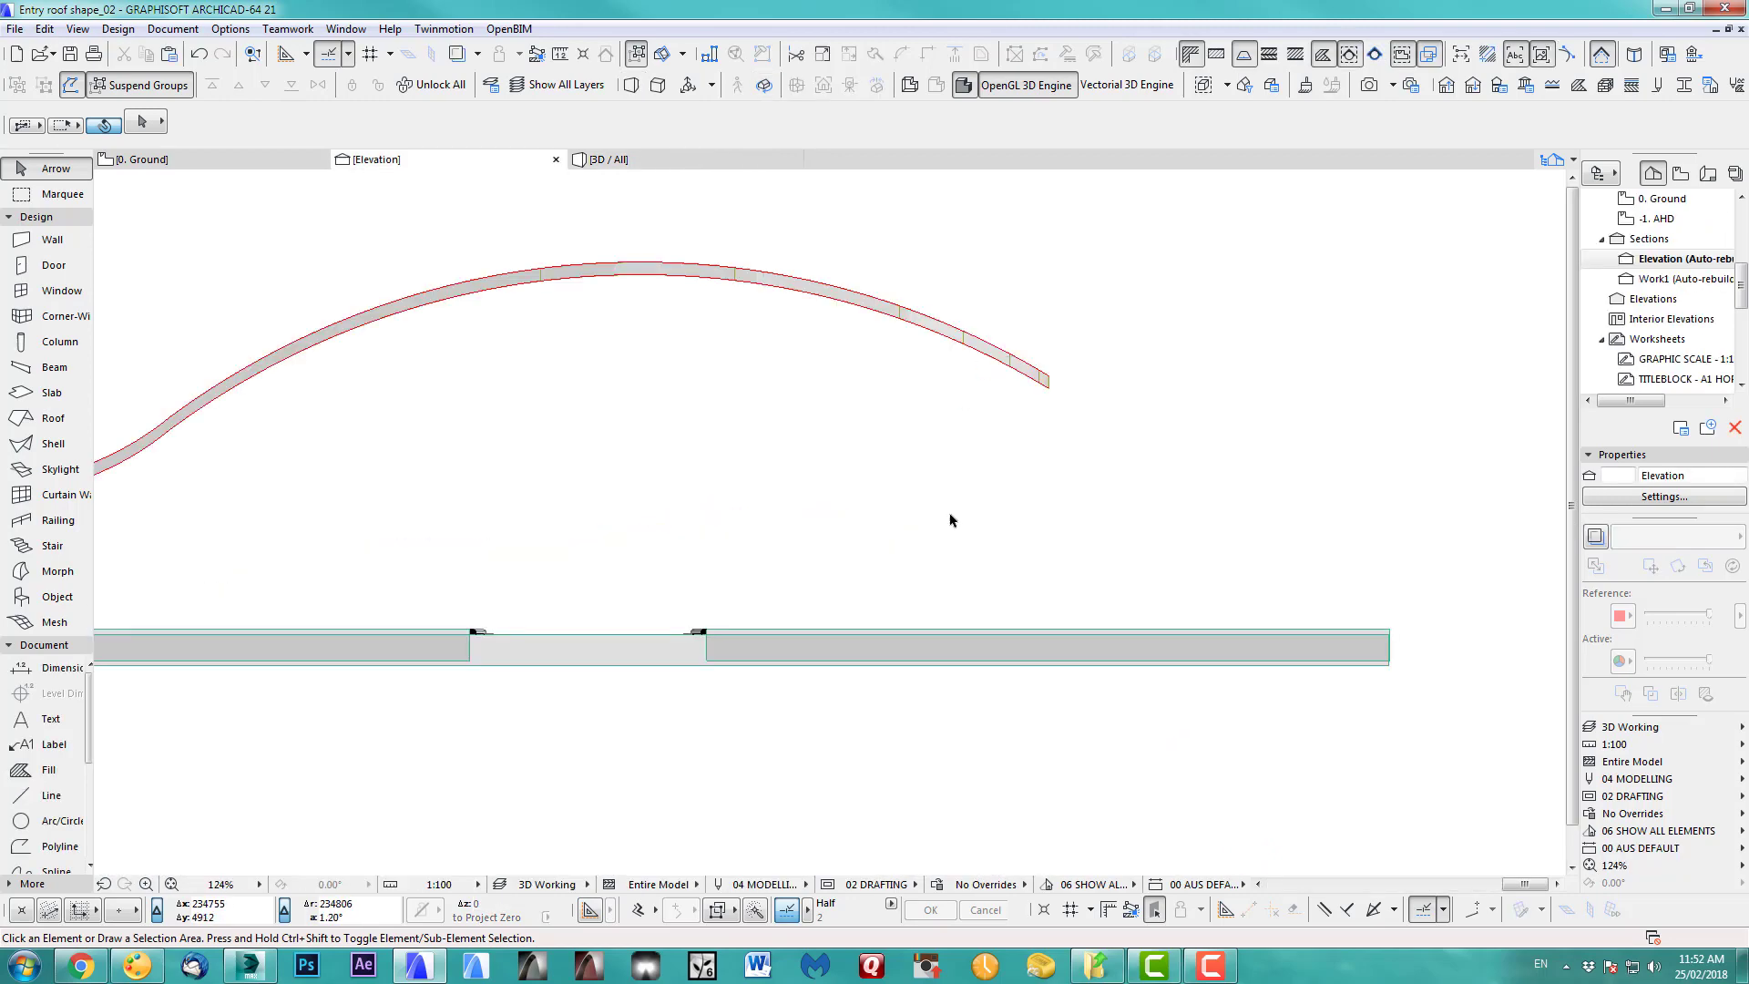
- On the ground floor plan, move the Elevation section line up about 11180 so it runs level with the roof's right tip
scroll(993, 423, "down", 3)
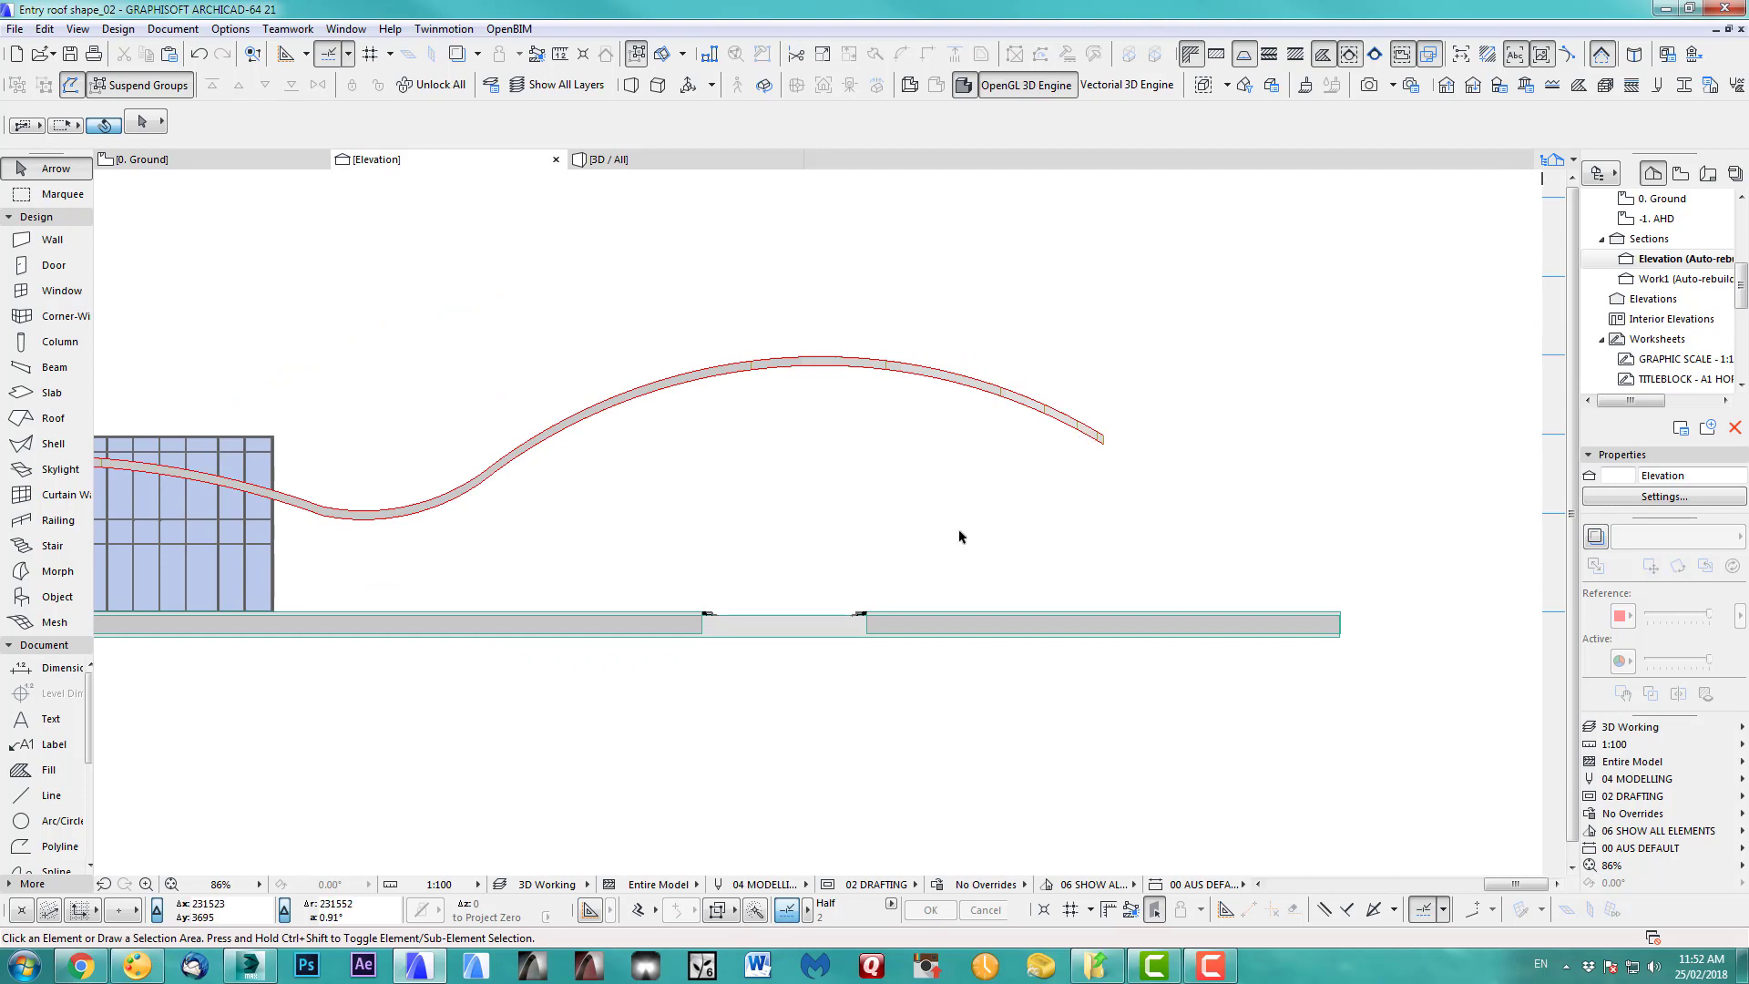
left_click(48, 797)
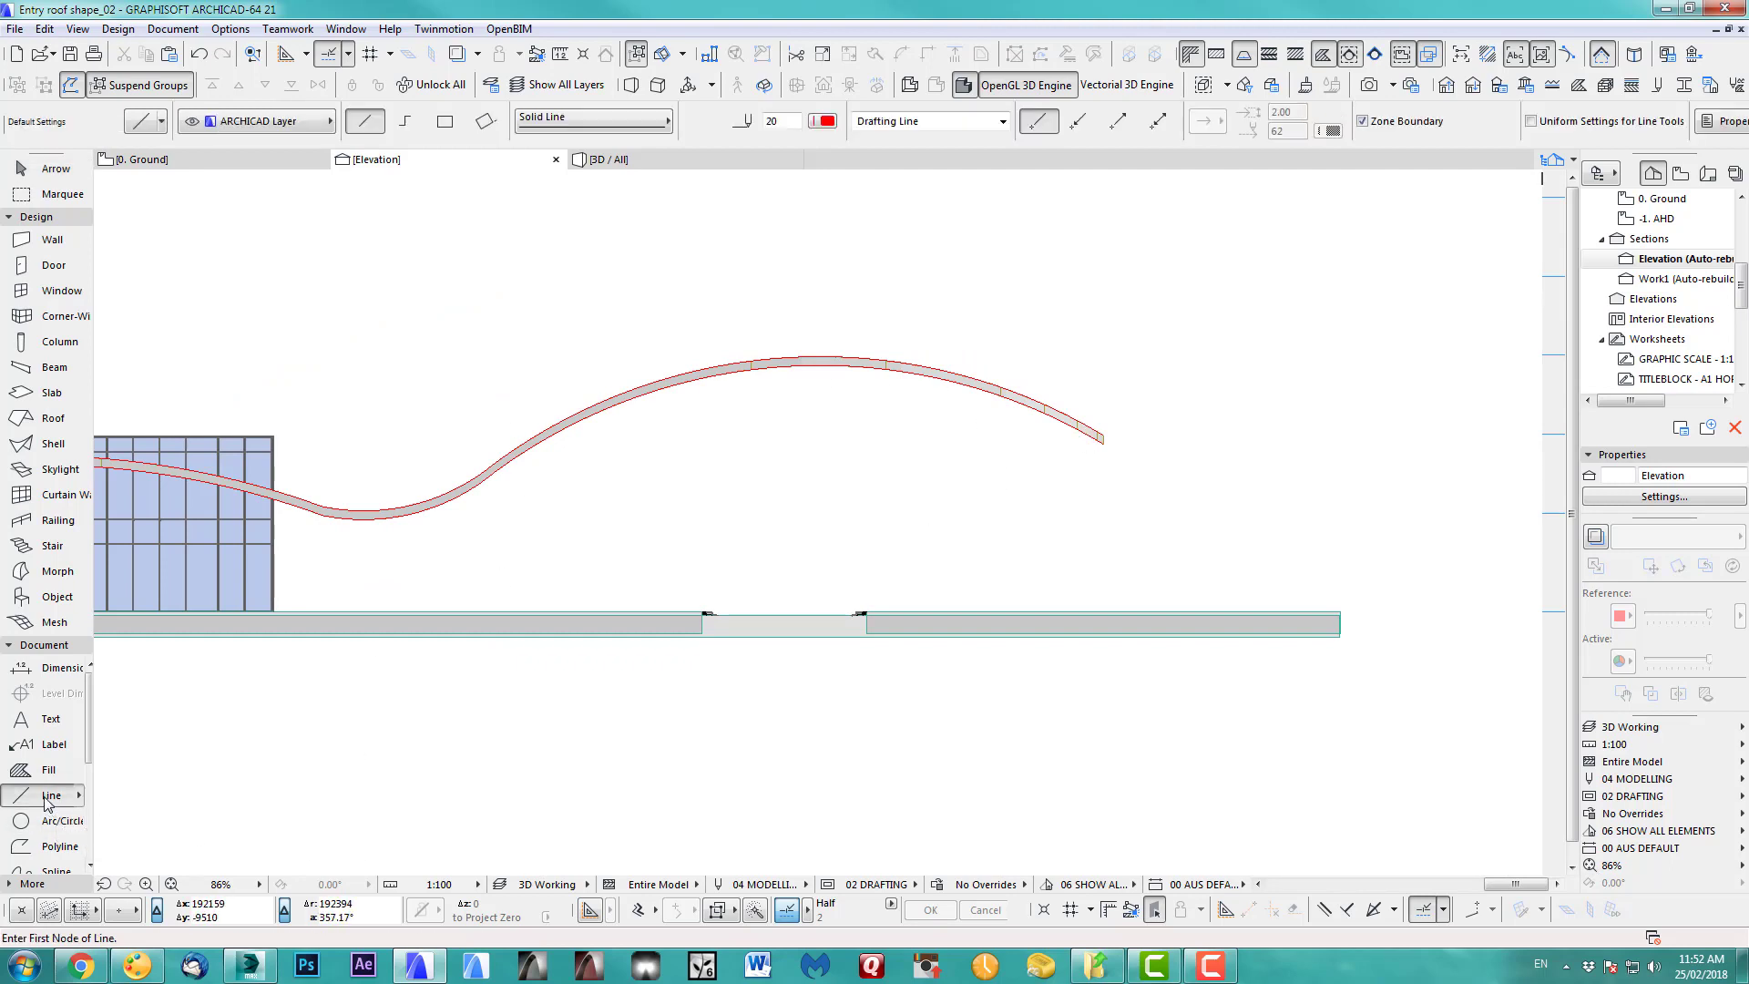
scroll(1104, 493, "up", 3)
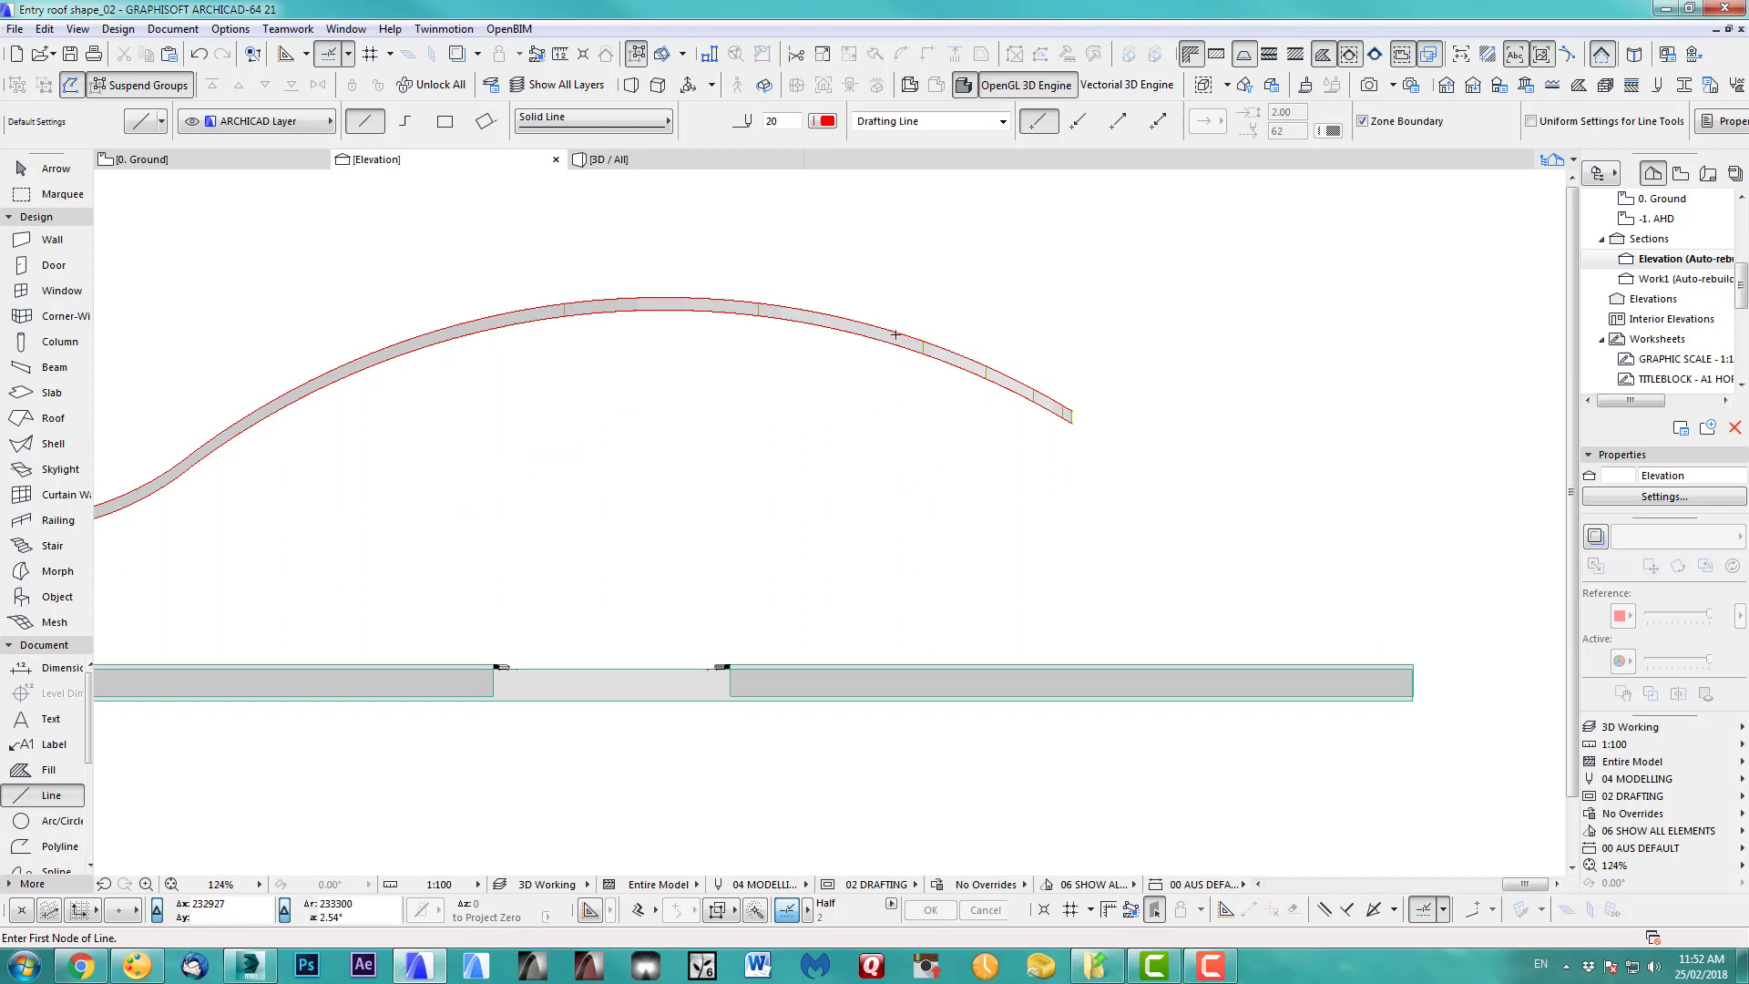
key("F2")
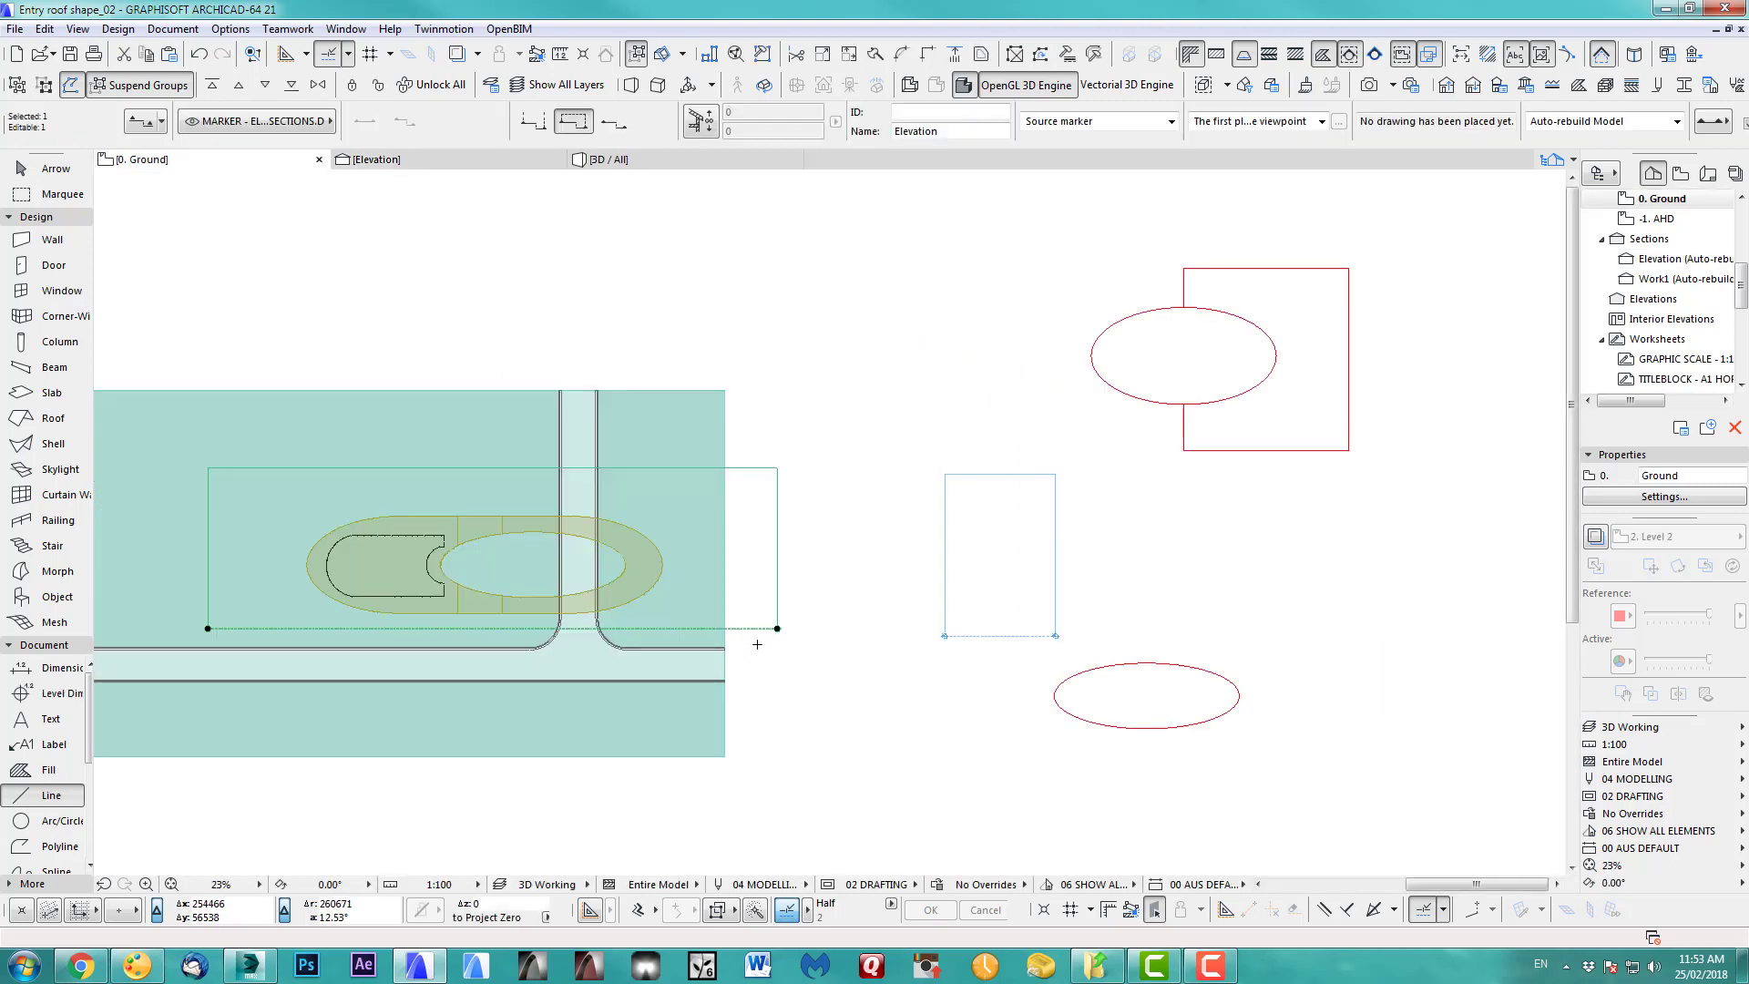
key("ctrl+d")
left_click(755, 633)
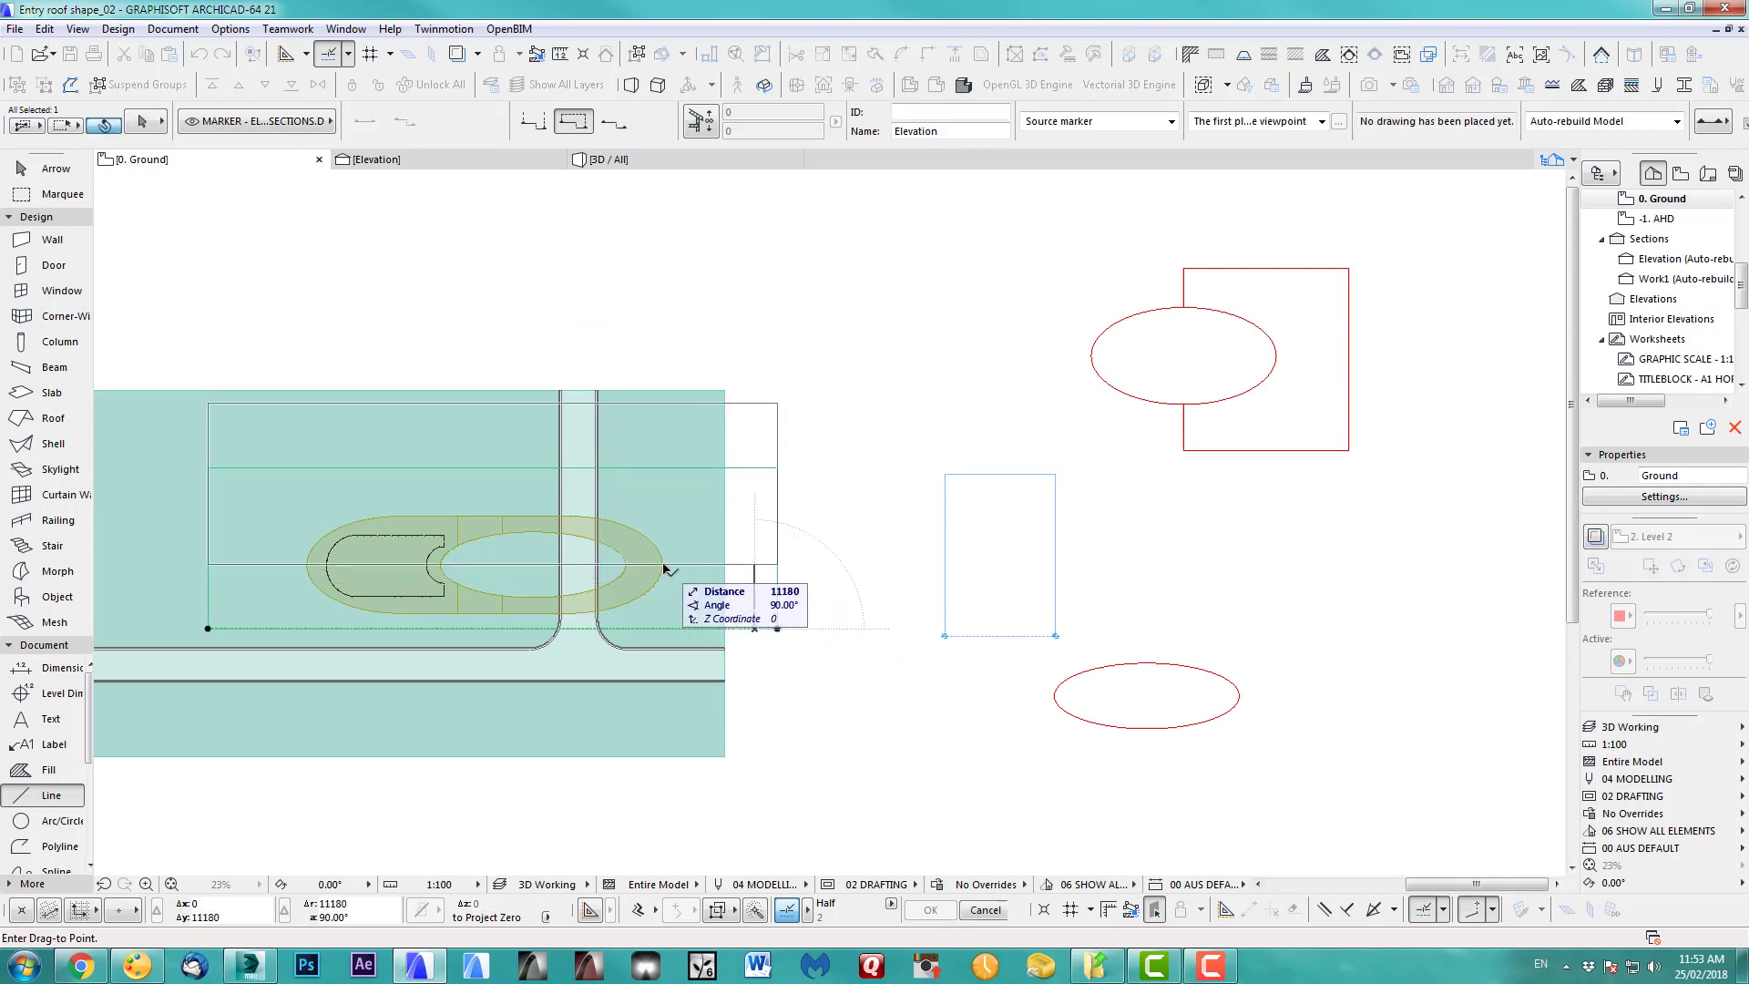
left_click(664, 568)
- In the elevation, draw a slanted line about 10027 long from the roof's underside near its right end to the ground surface
key("ctrl+Tab")
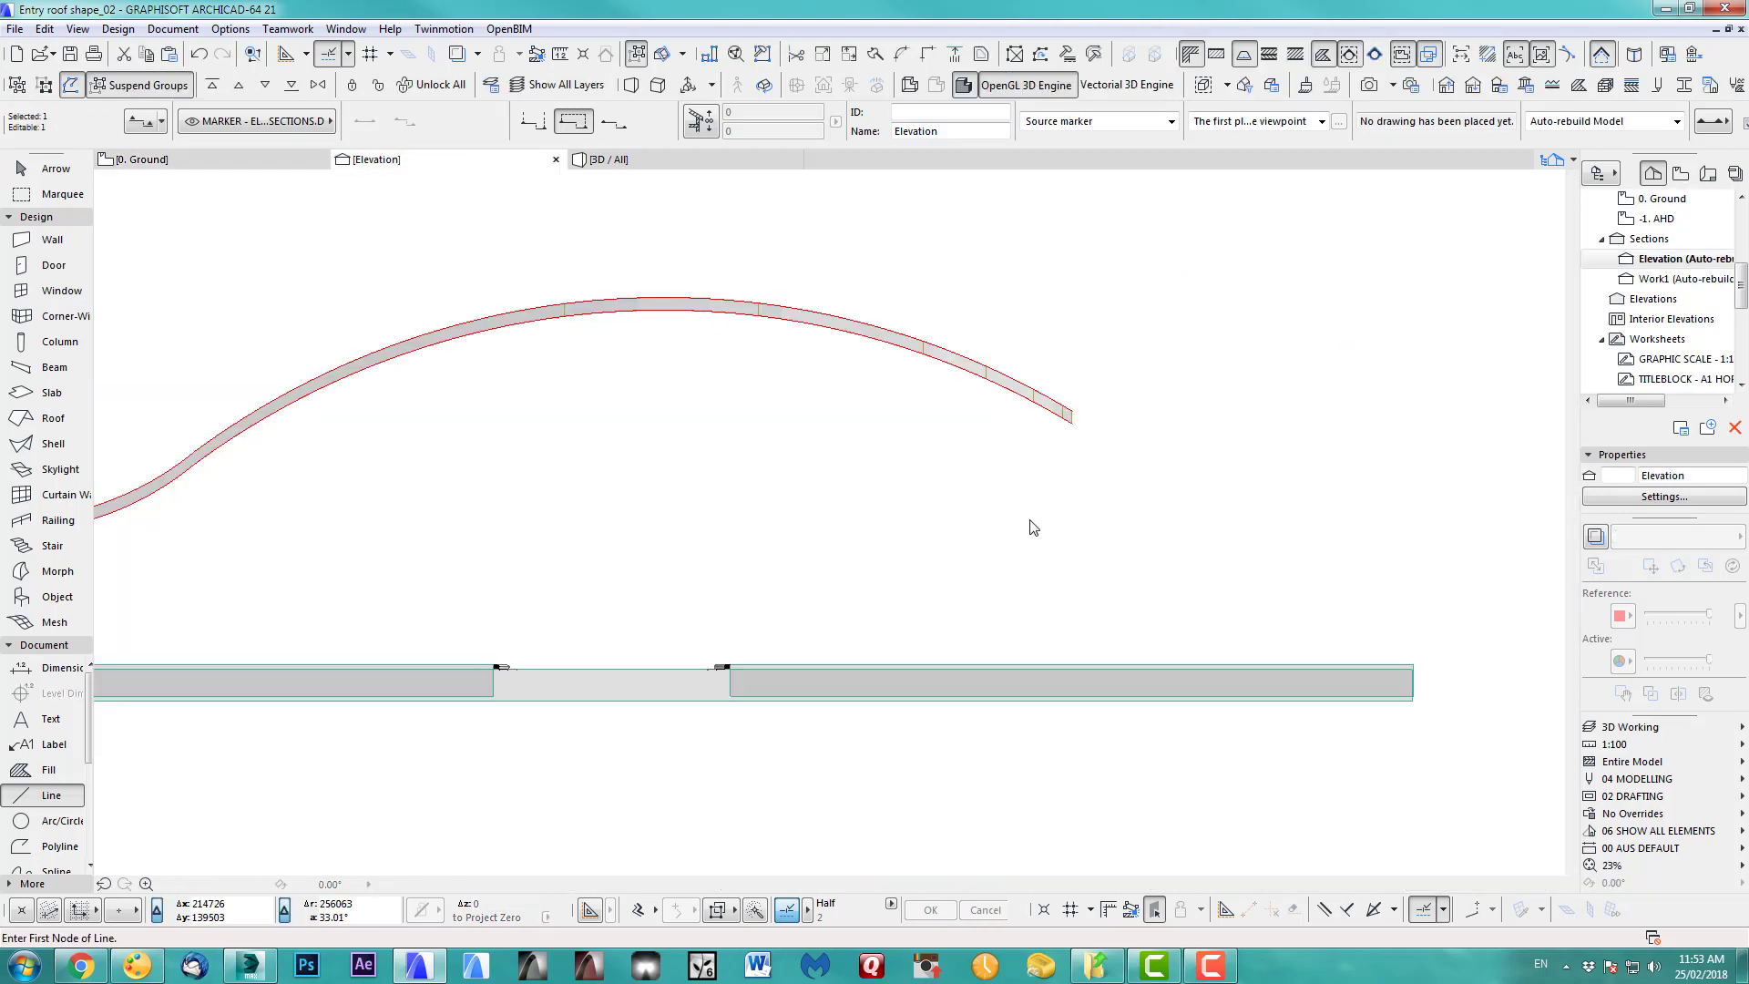
scroll(870, 324, "up", 4)
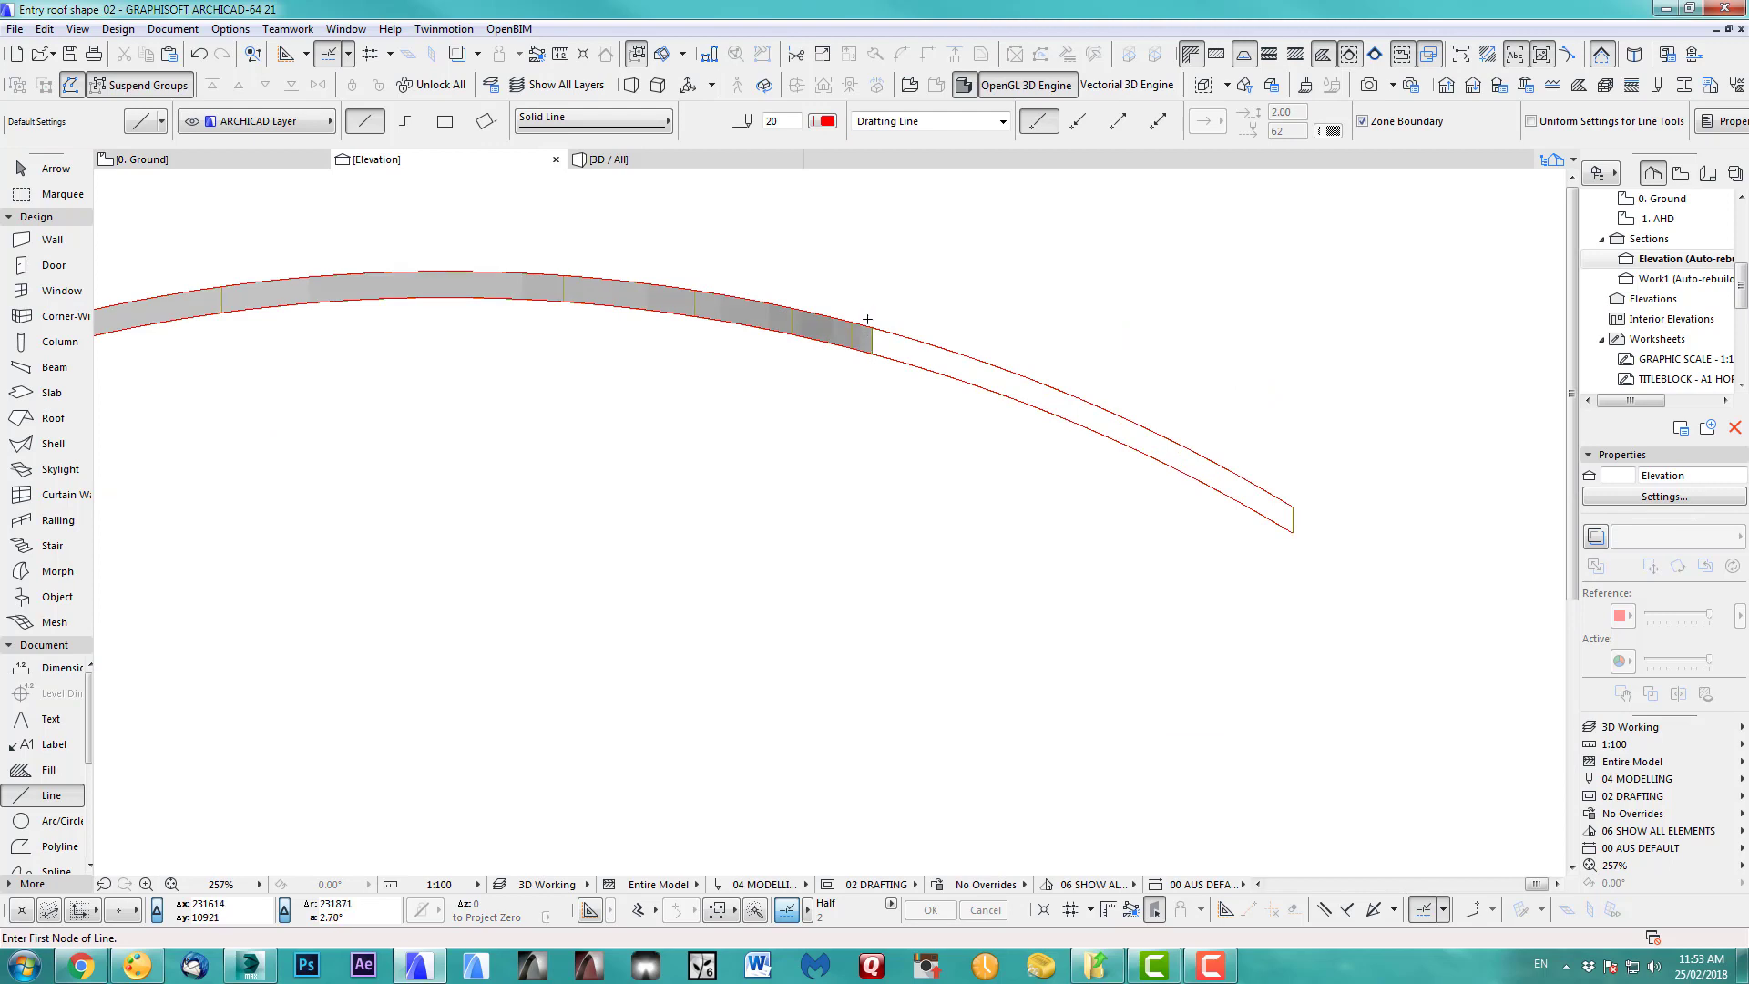
scroll(853, 433, "down", 4)
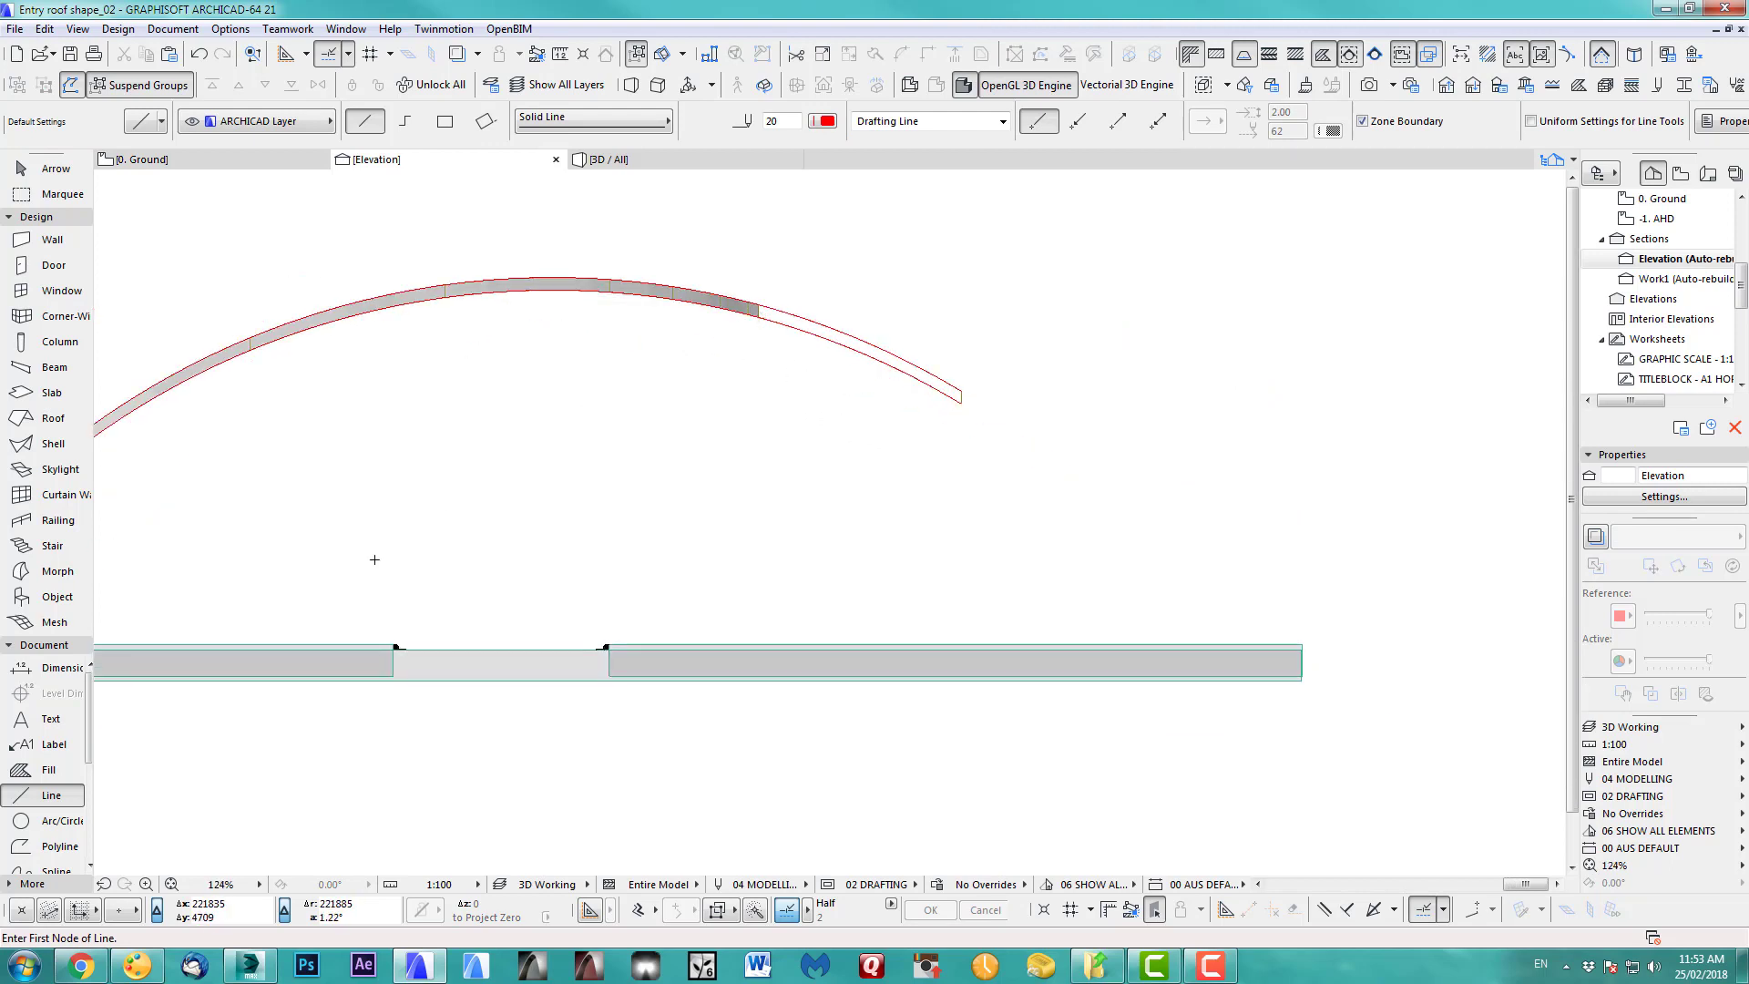
left_click(851, 349)
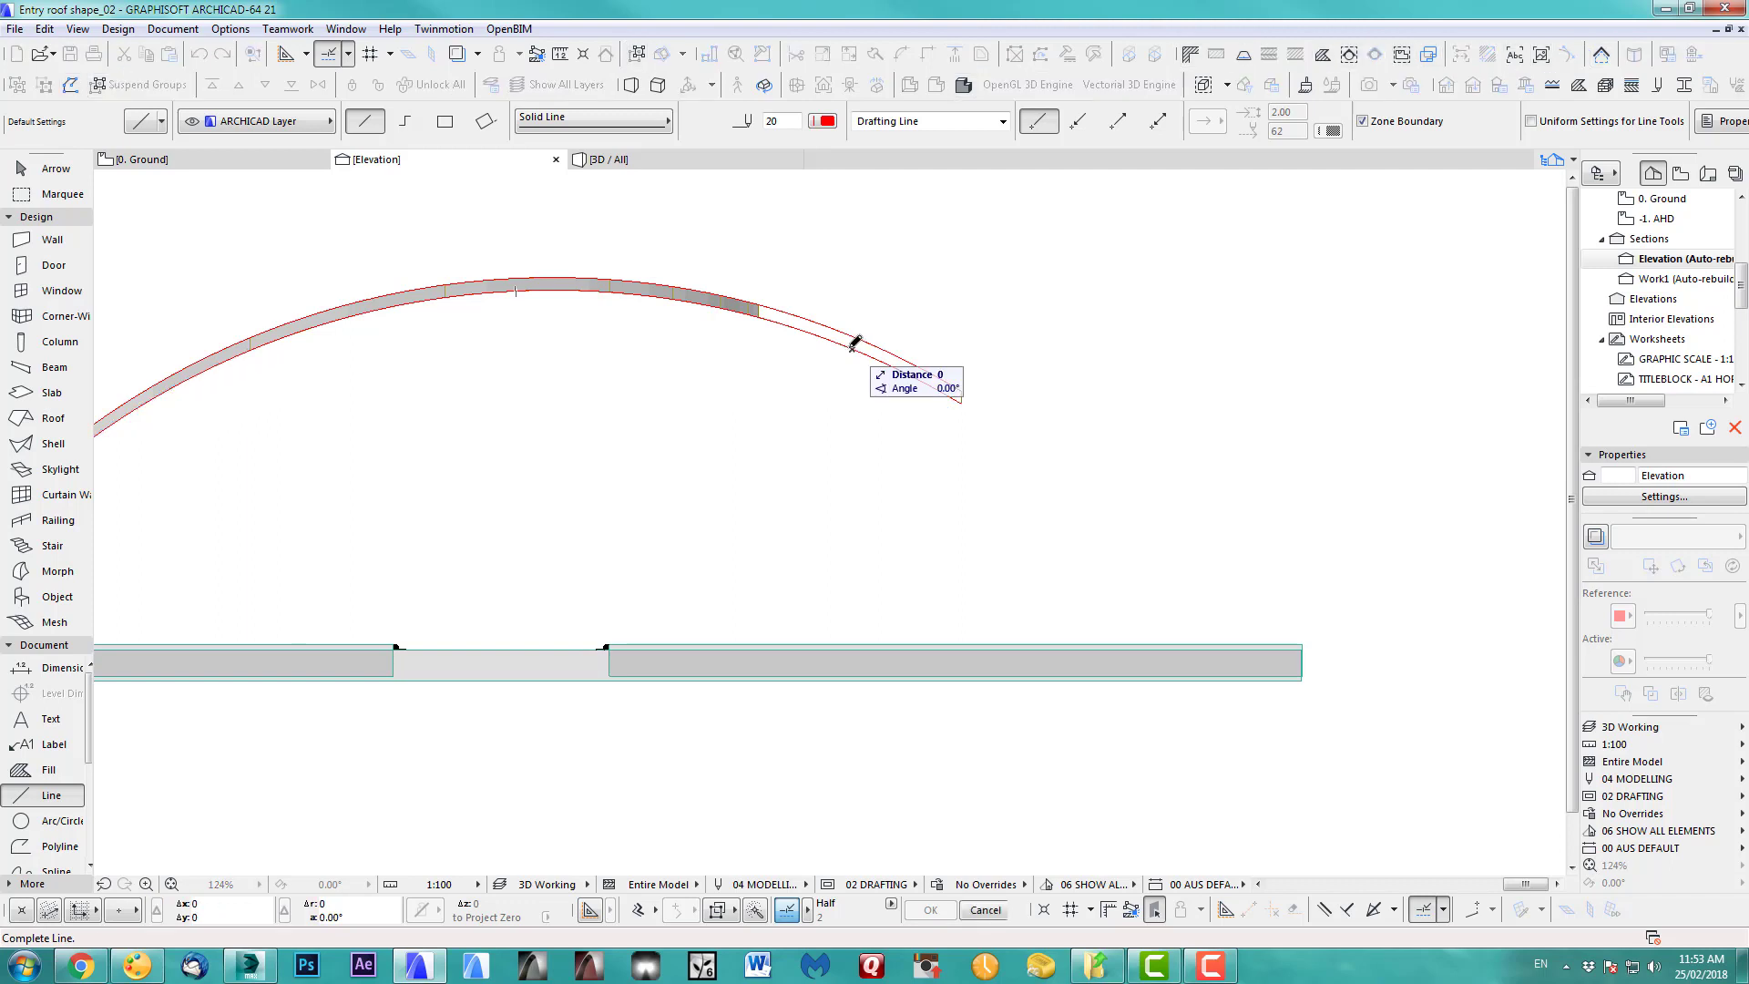
left_click(968, 640)
- Curve the slanted line into an arc bulging toward the building, with a radius of about 6741, and select it
left_click(938, 572, "shift")
left_click(934, 564)
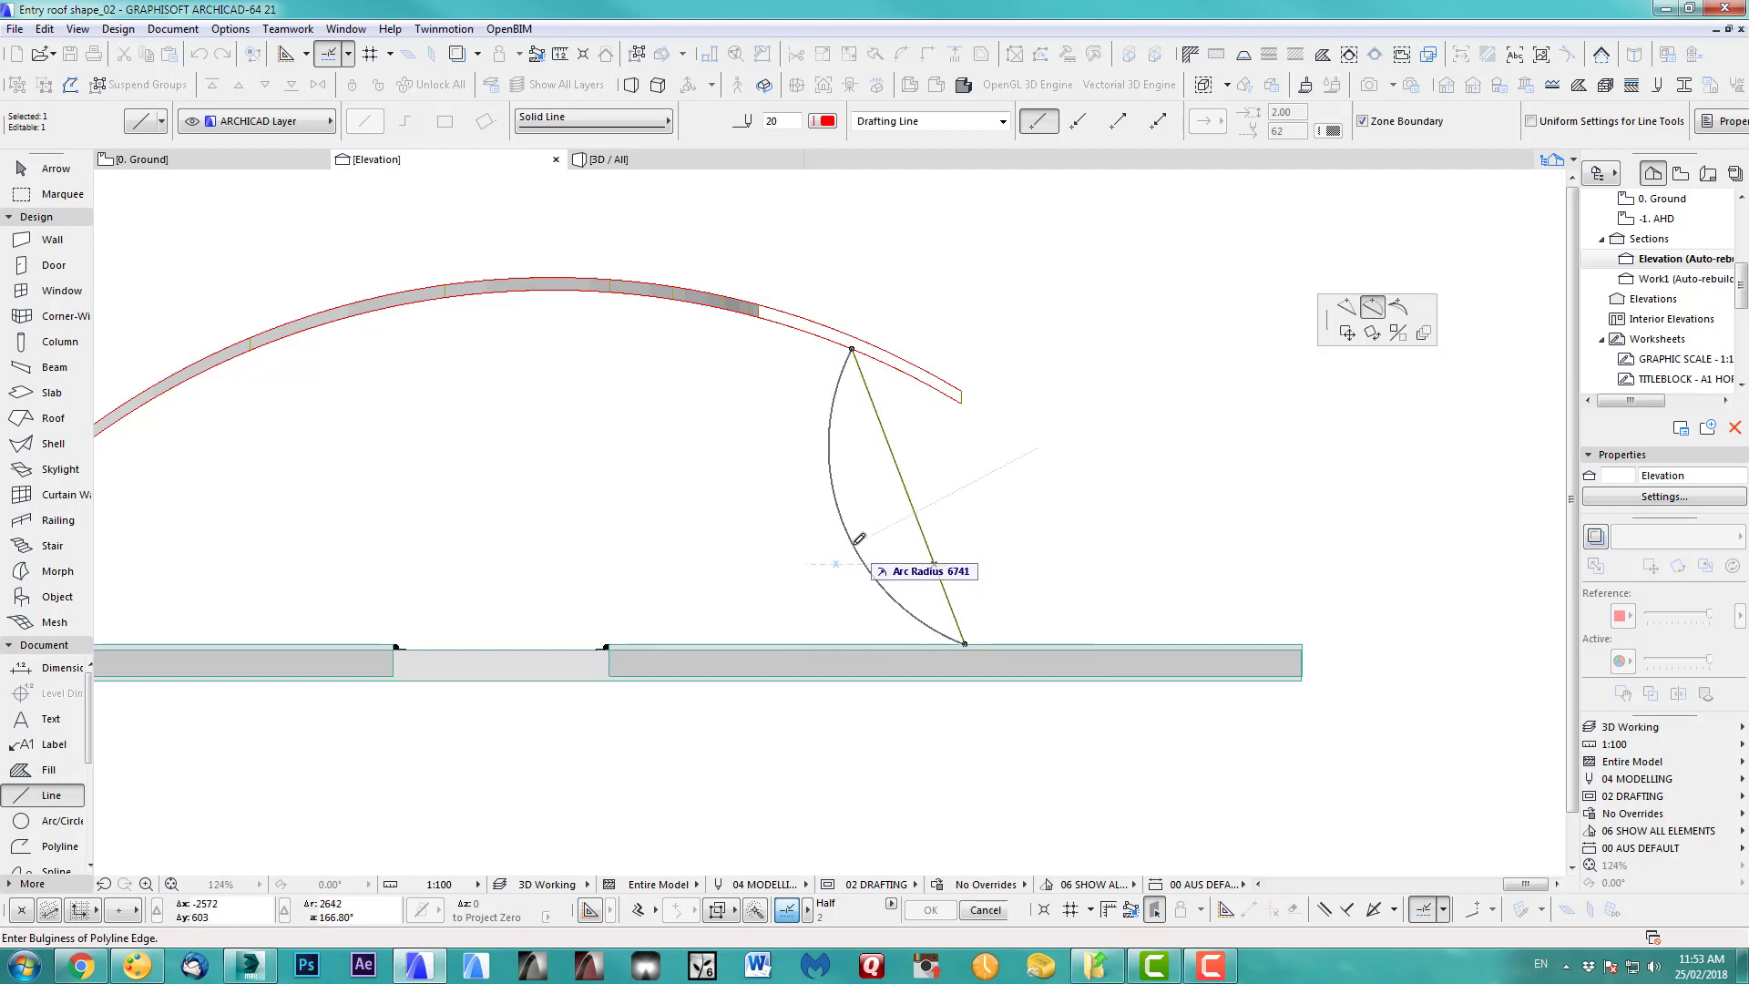
left_click(858, 538)
scroll(953, 558, "down", 2)
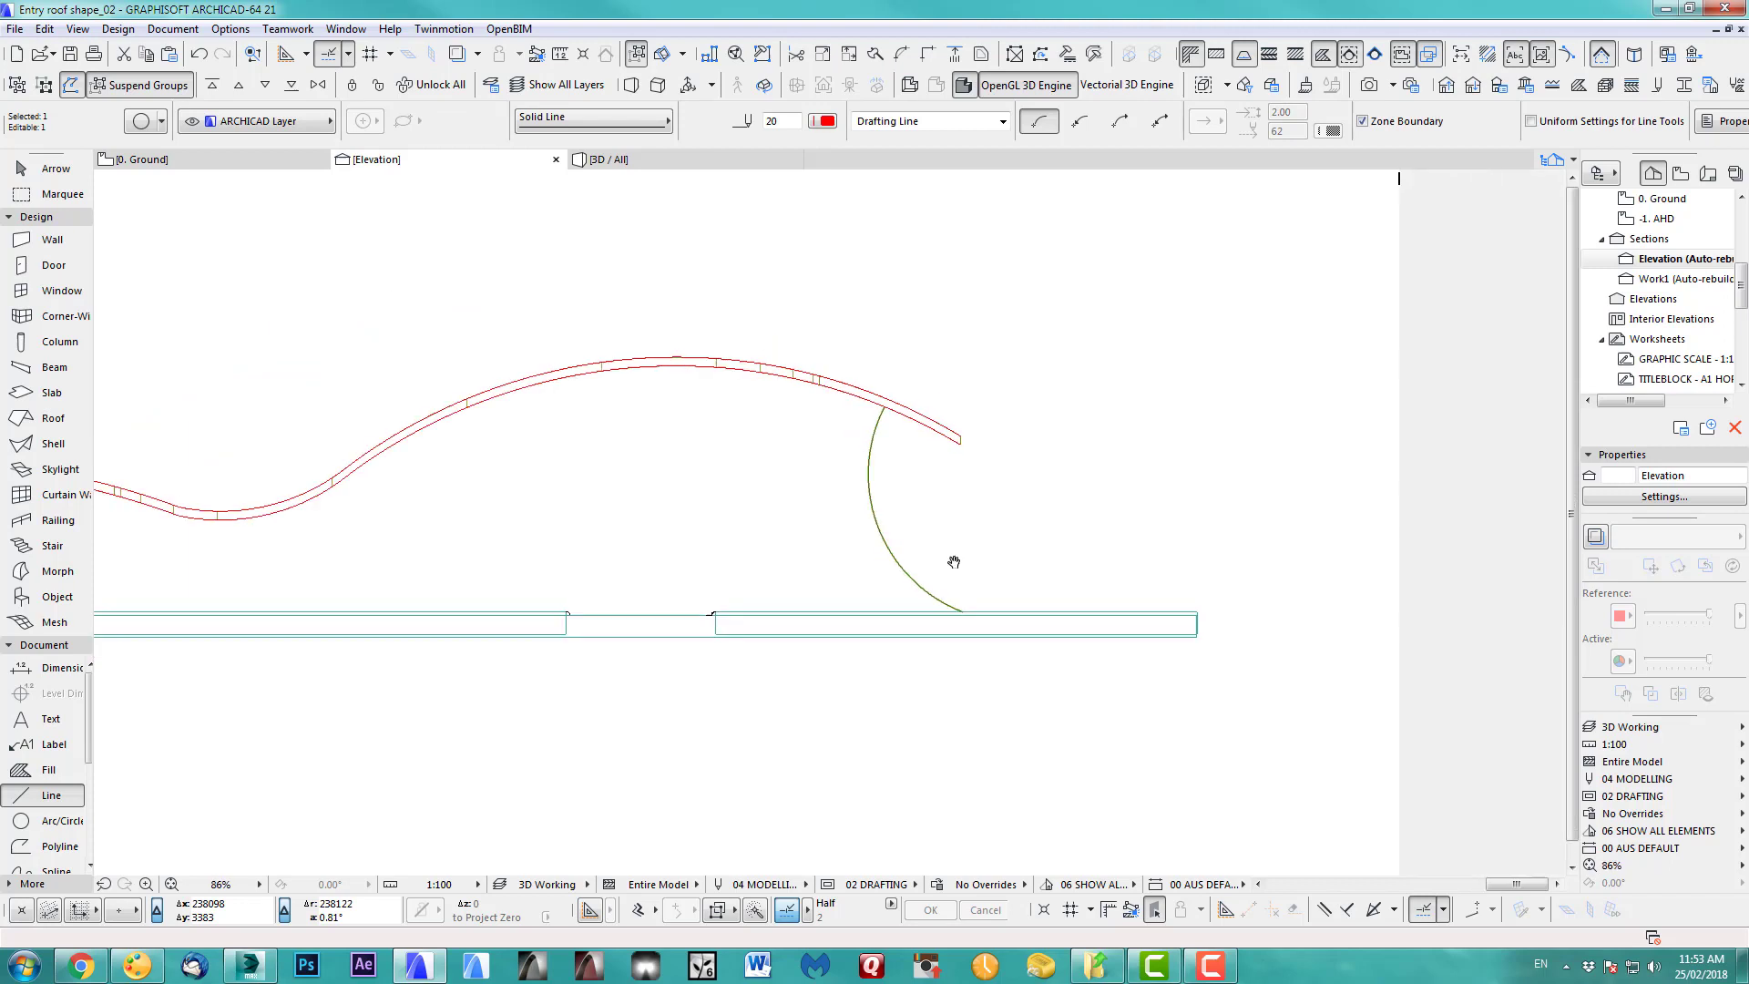
scroll(913, 643, "up", 3)
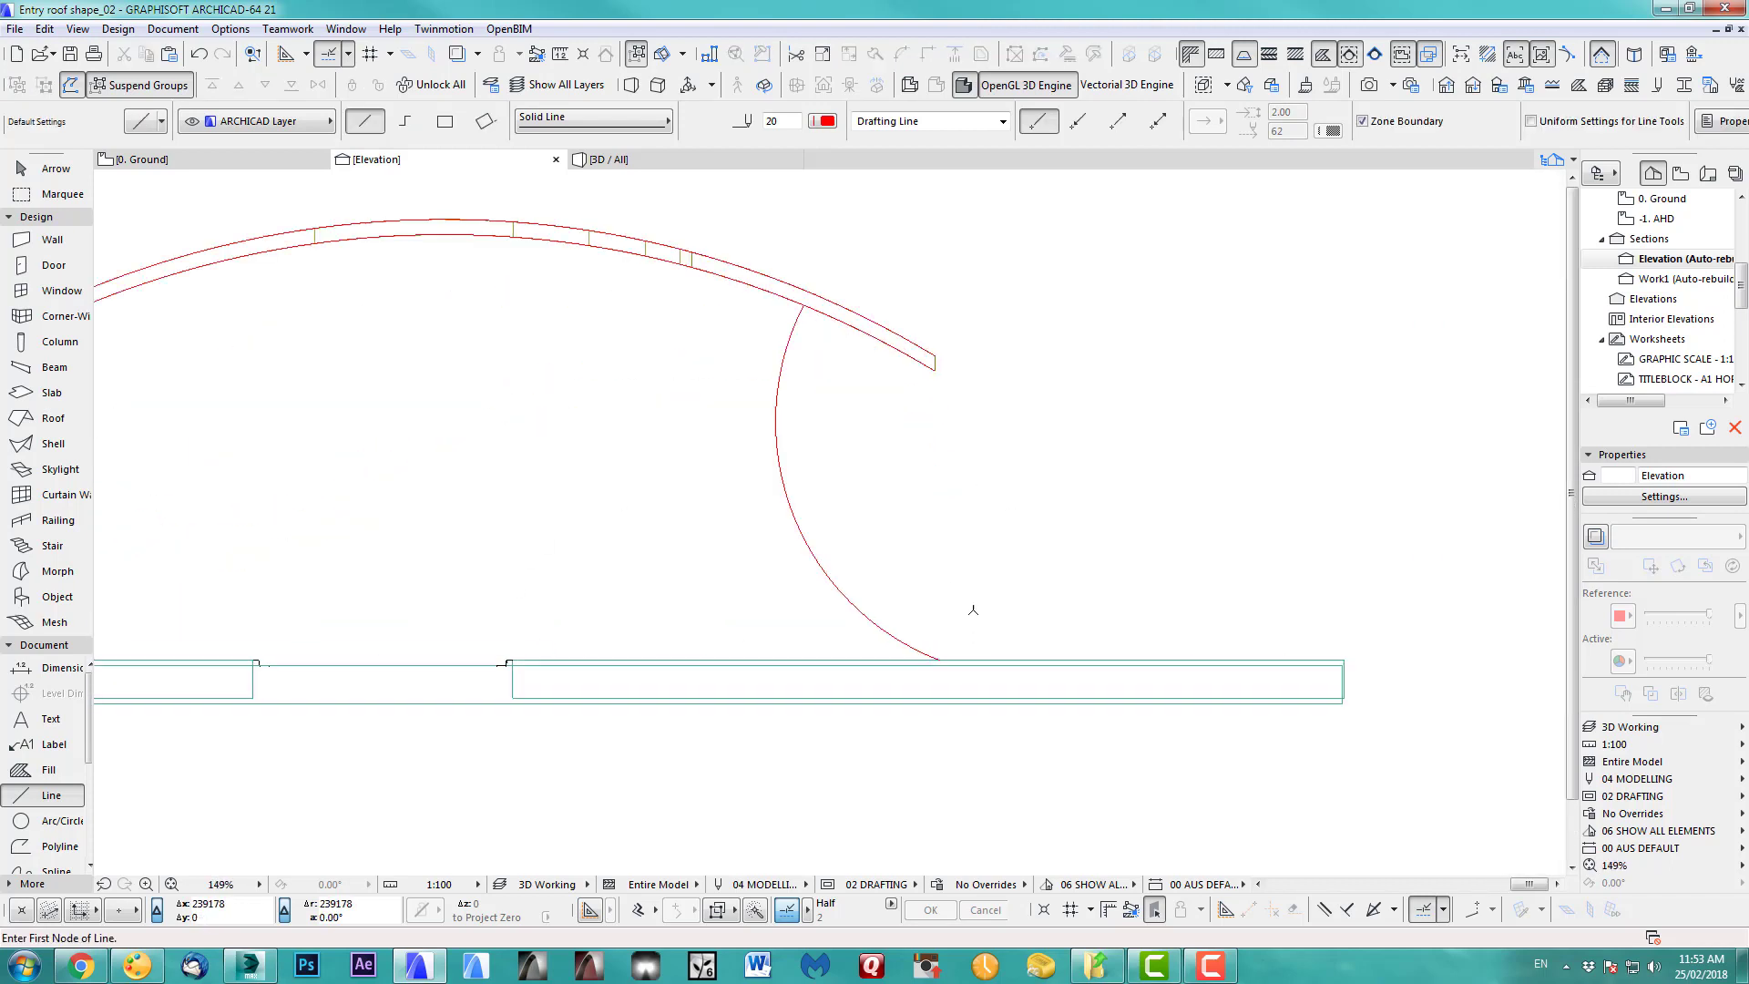
left_click(837, 586, "shift")
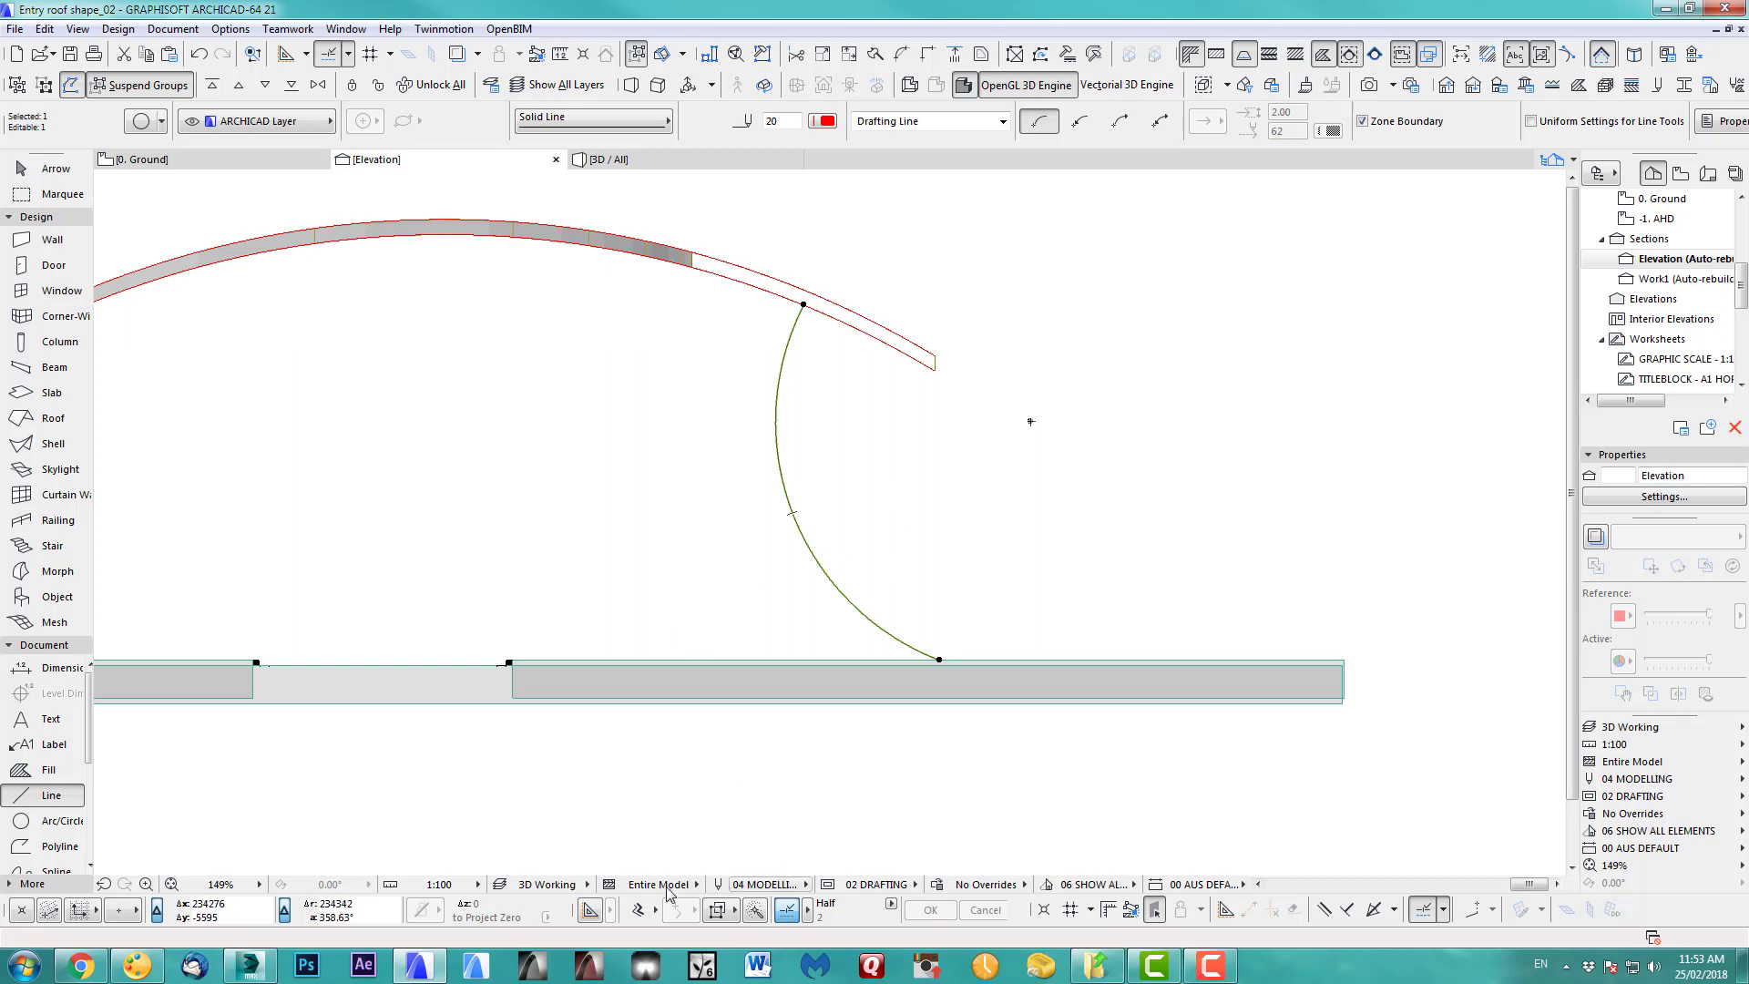
- Create an offset copy of the arc at a distance of 400 on its concave side, away from the building, and deselect
left_click(792, 354)
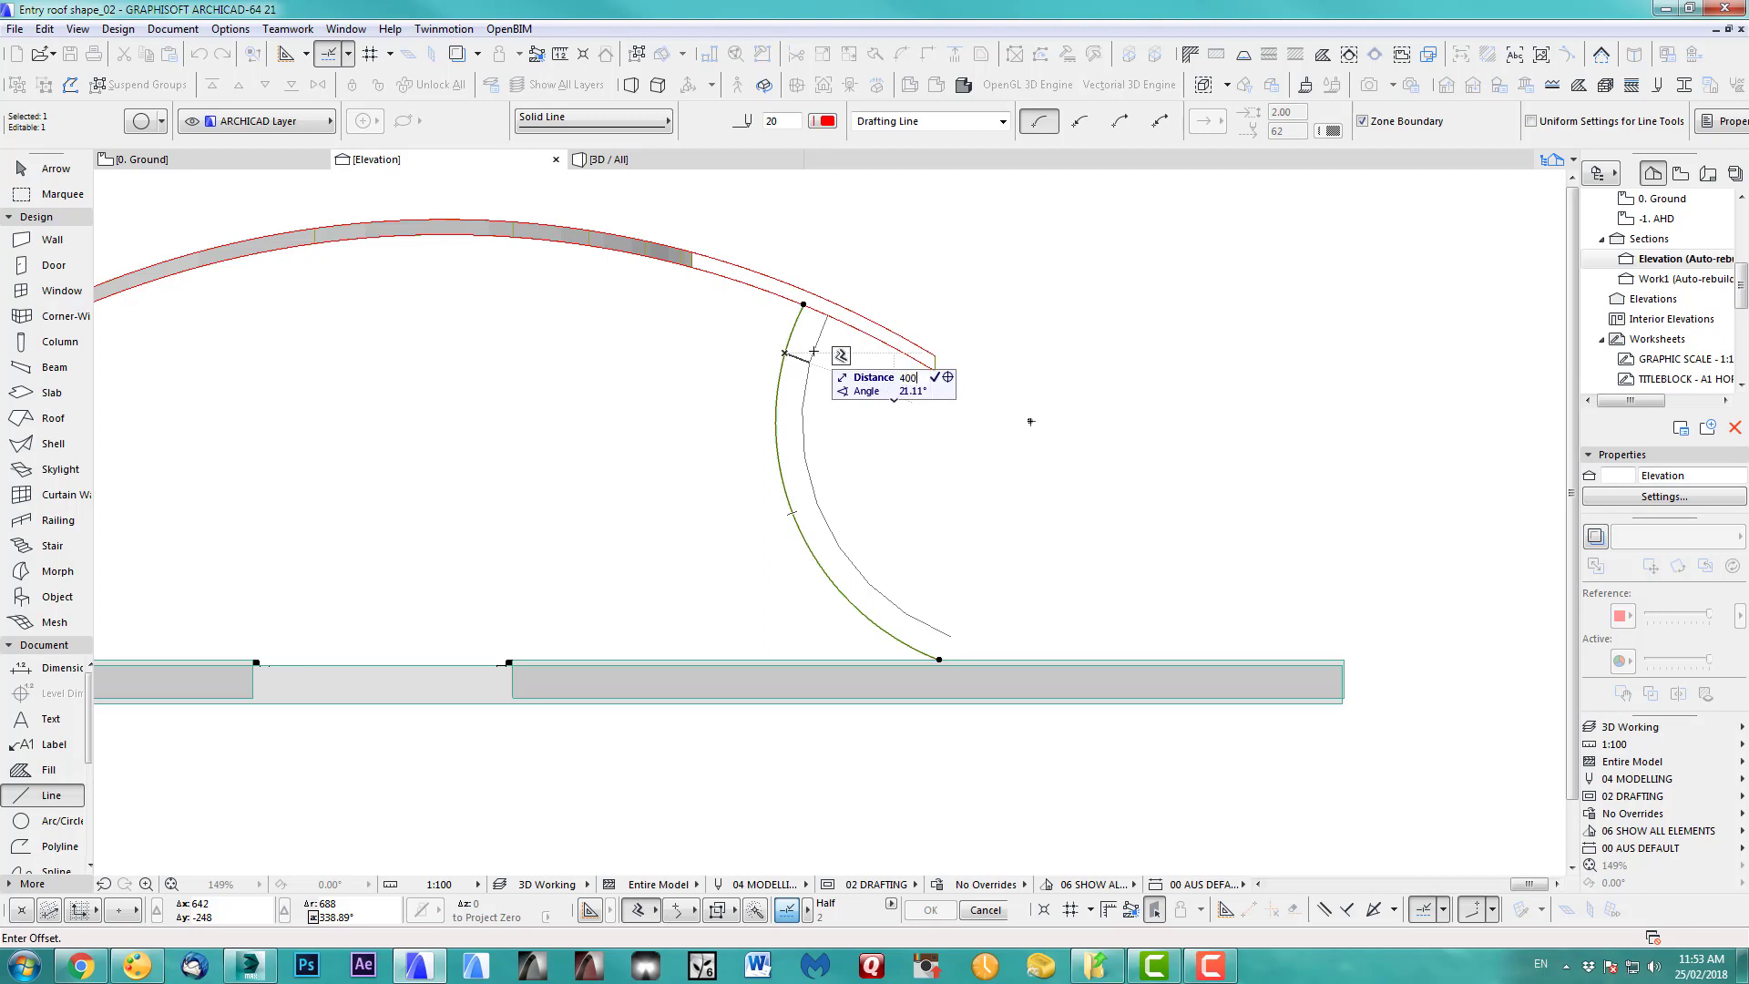
key("Return")
key("Escape")
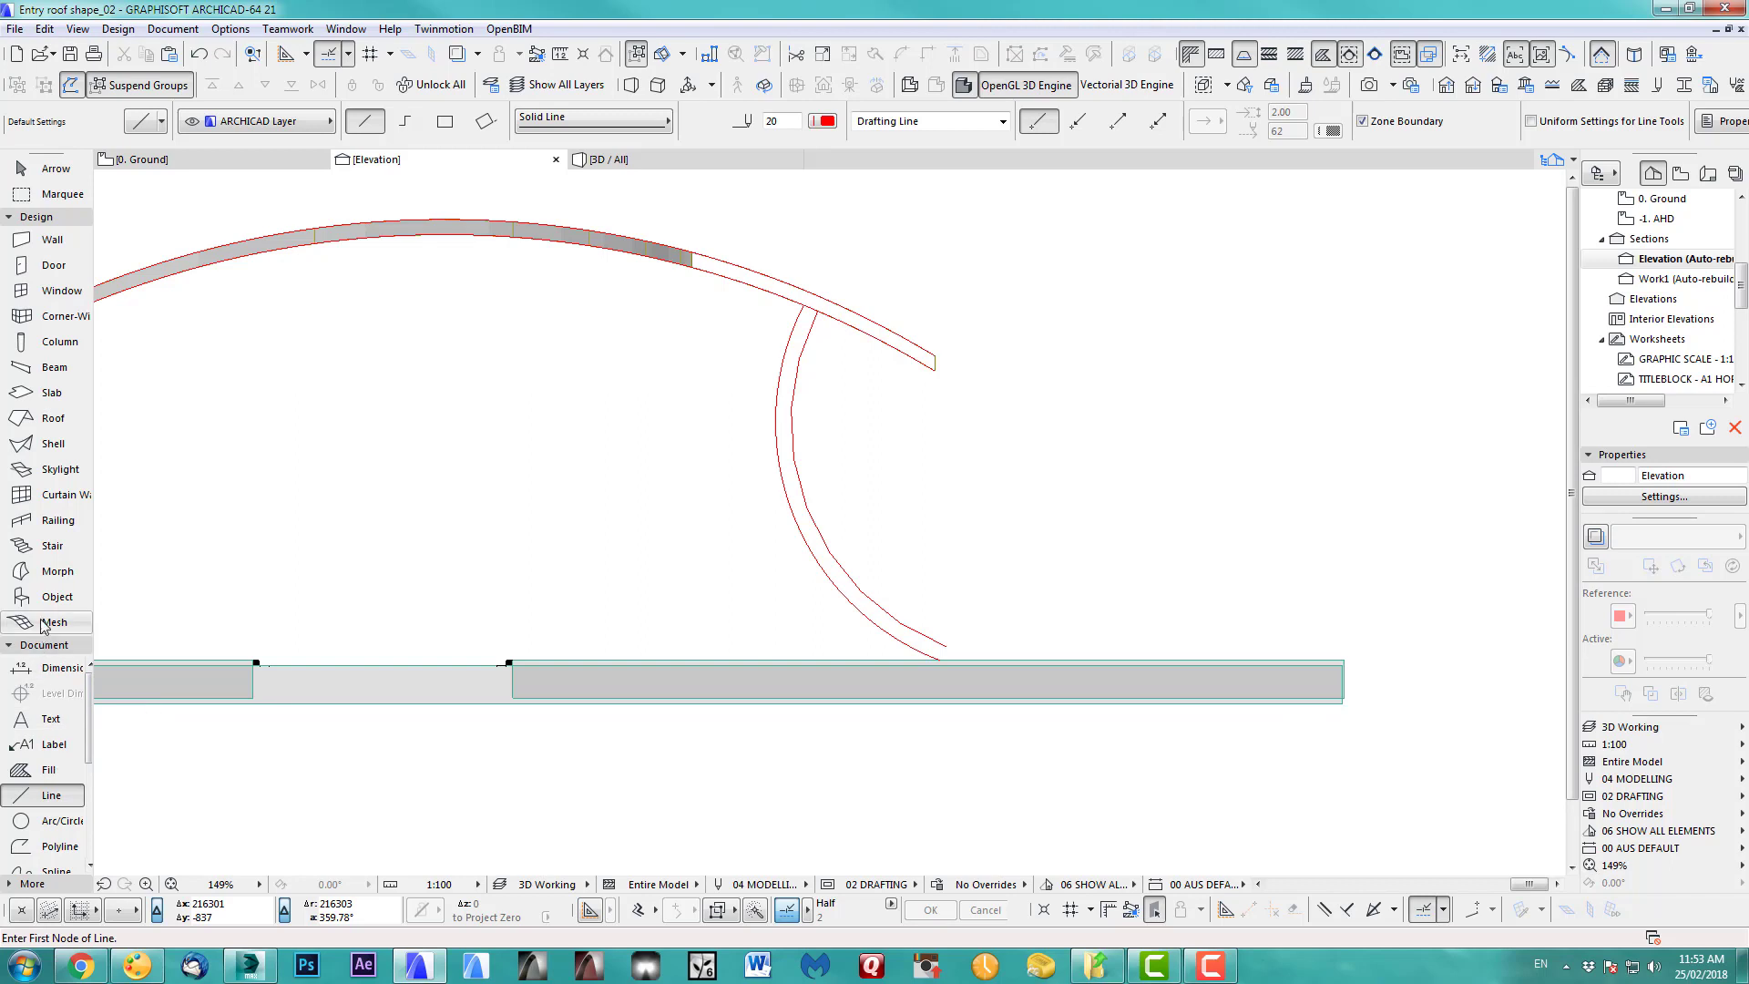
- Draw a straight-sided Morph polygon in the elevation joining the four end points of the two arcs
left_click(55, 571)
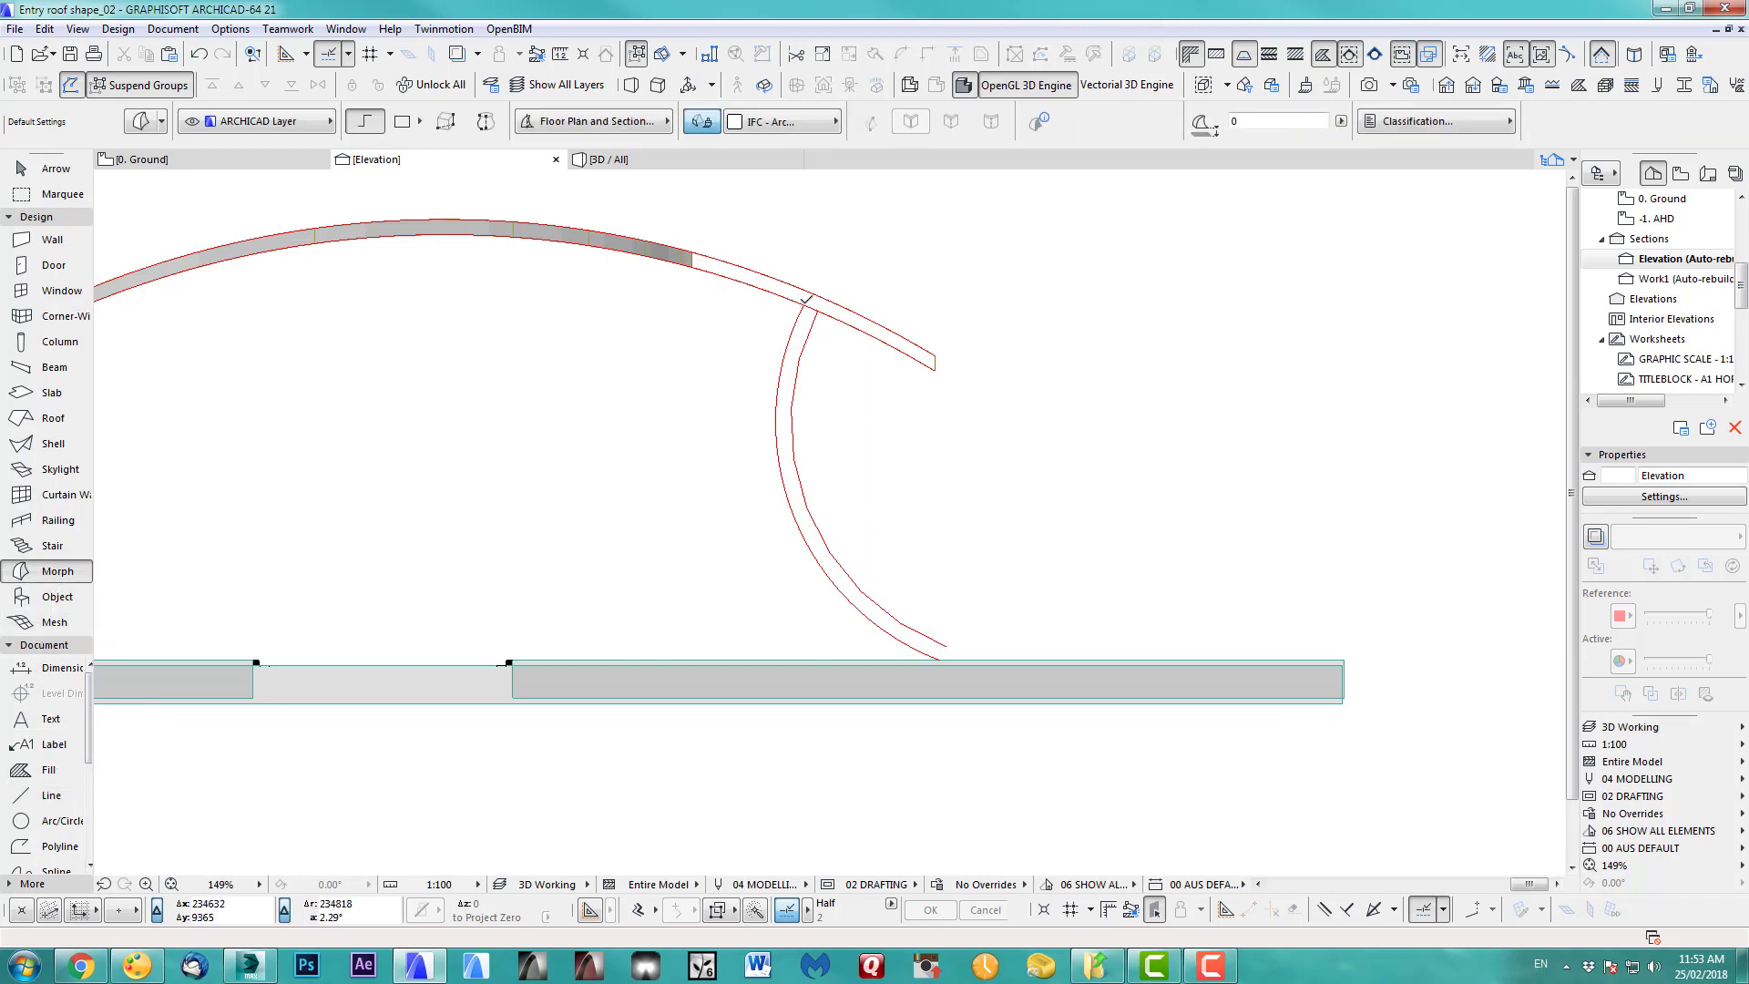
left_click(817, 311)
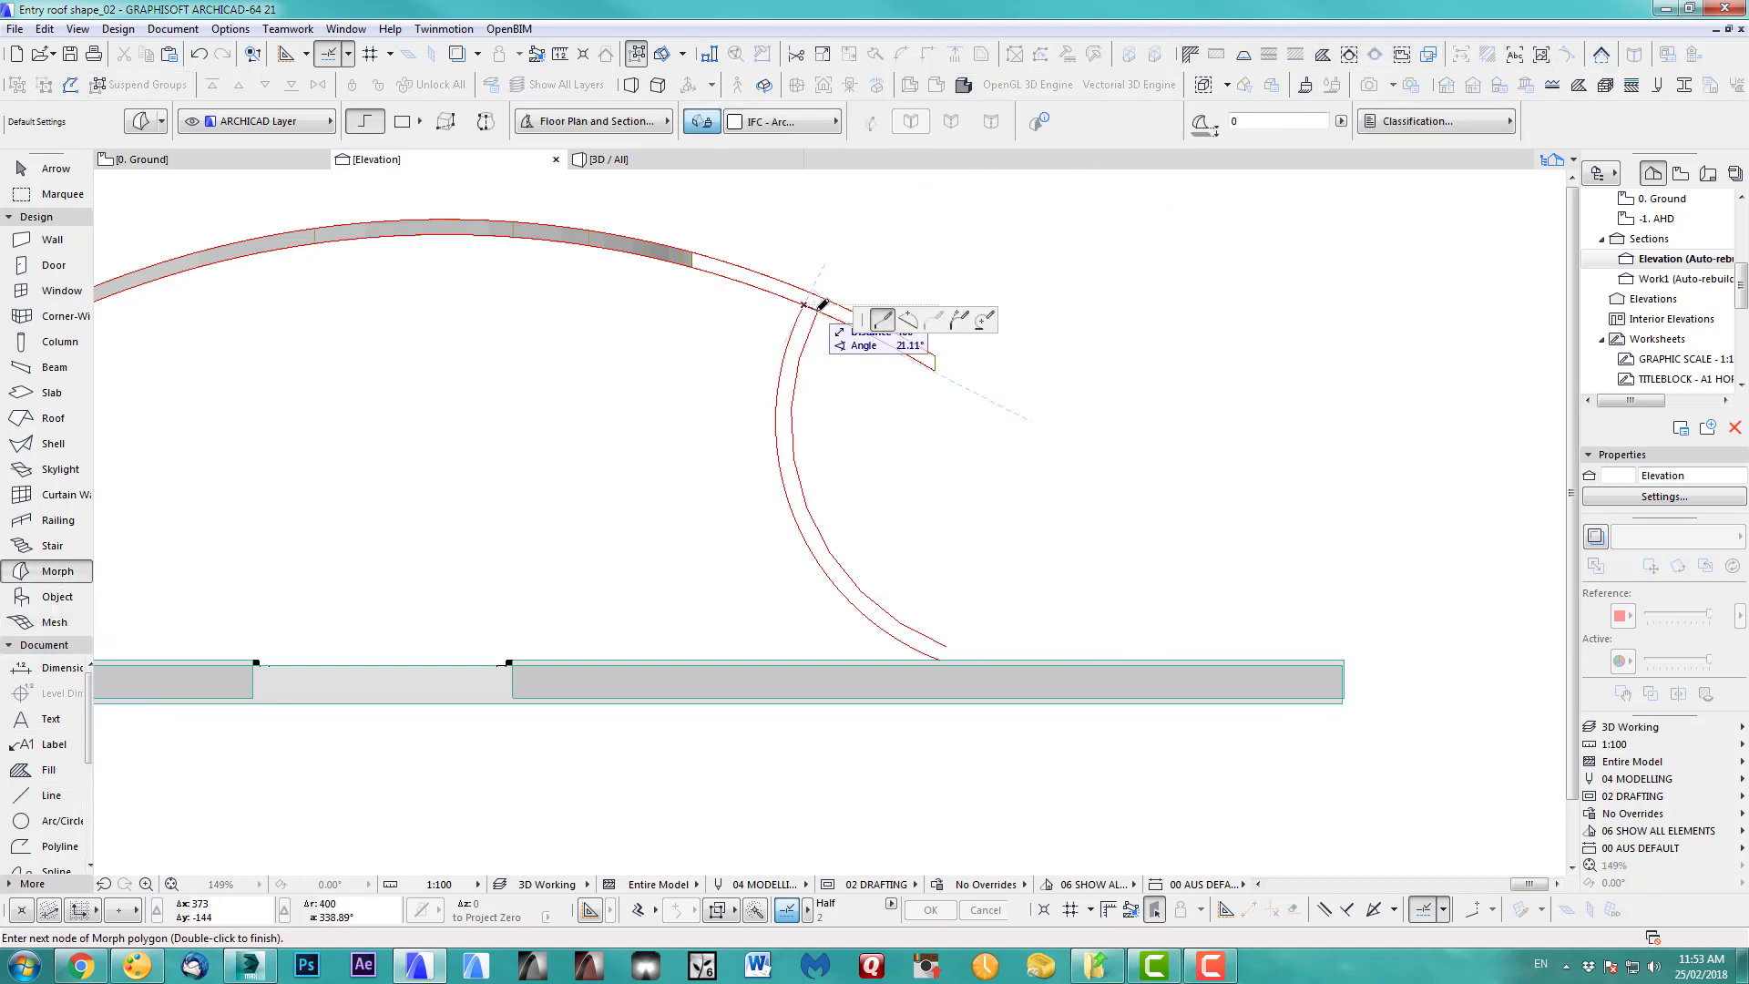
left_click(939, 659)
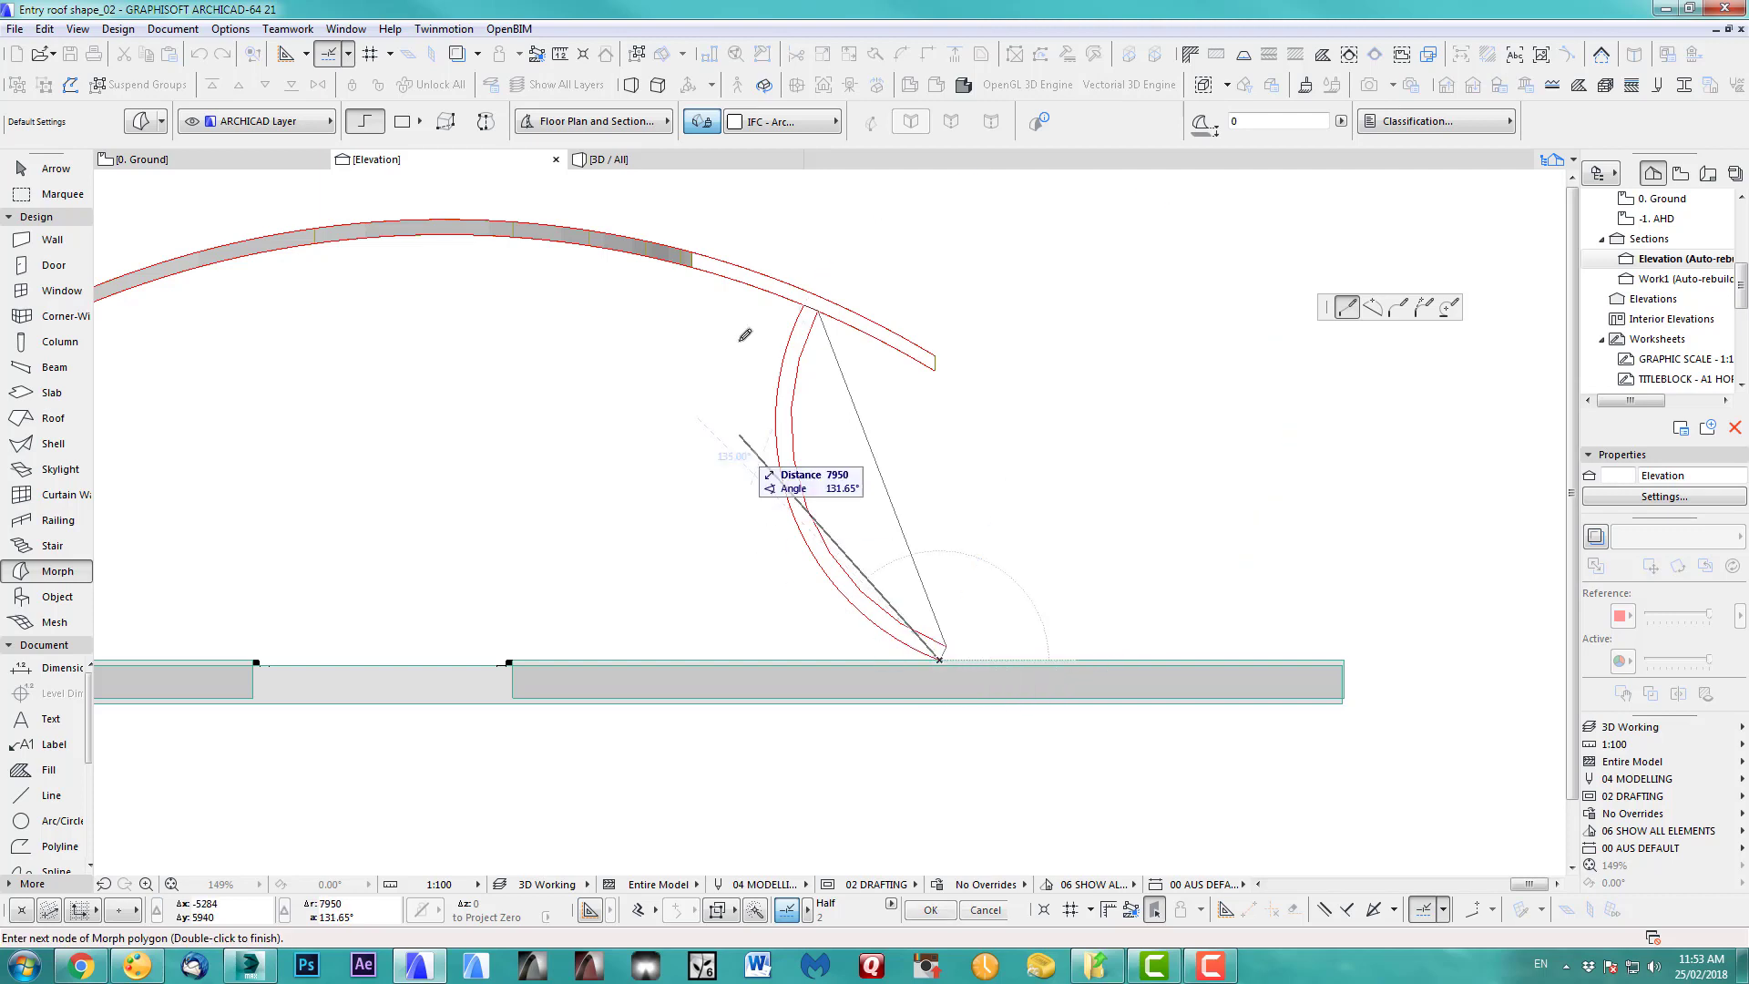
left_click(803, 301)
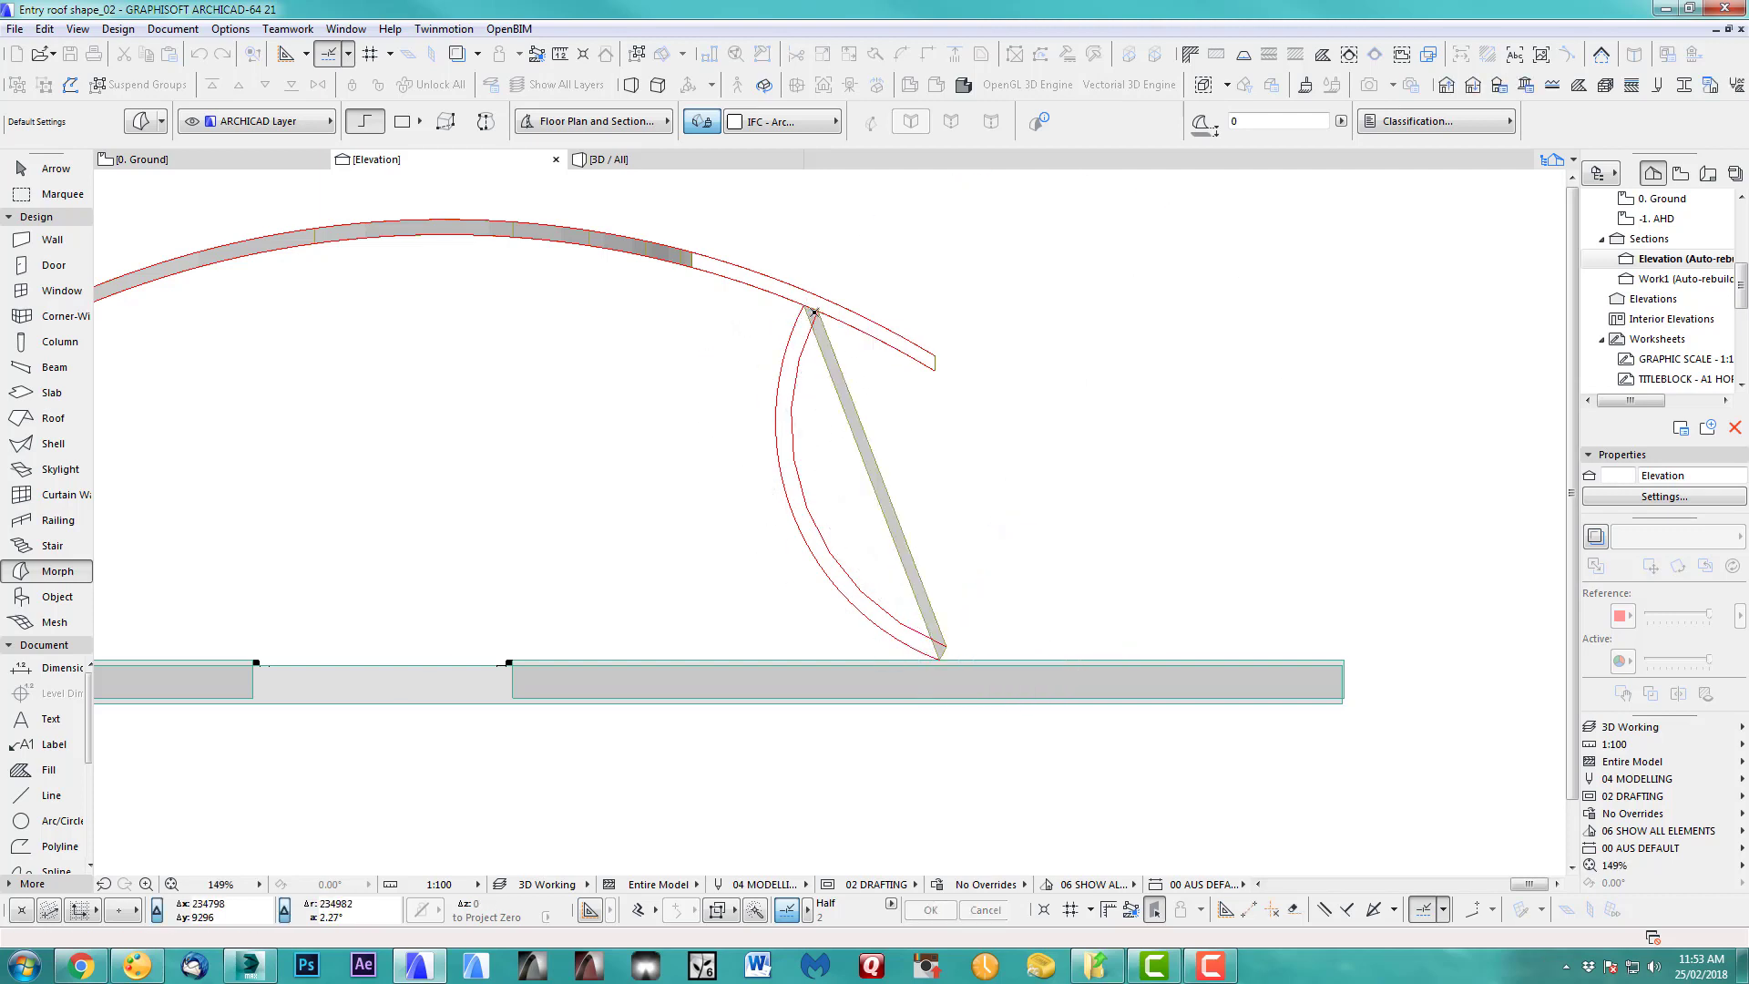
- Curve both long edges of the Morph polygon so they follow the outer and inner arc lines
left_click(843, 414)
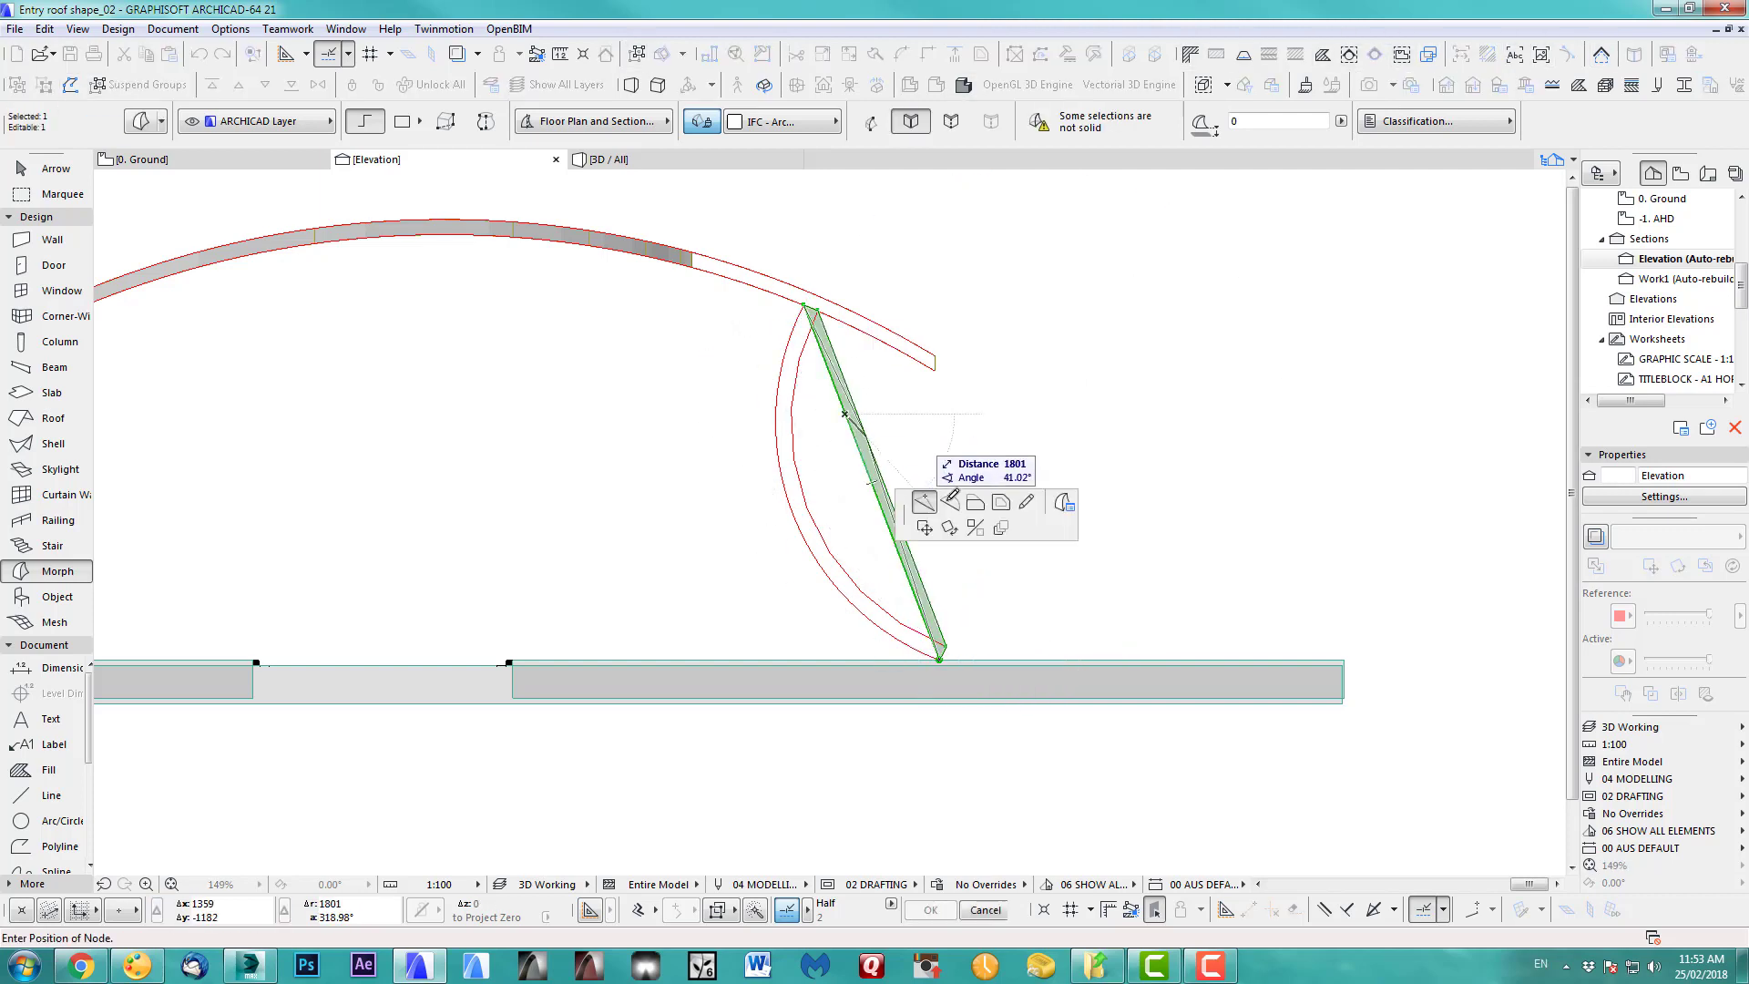
left_click(952, 502)
left_click(787, 492)
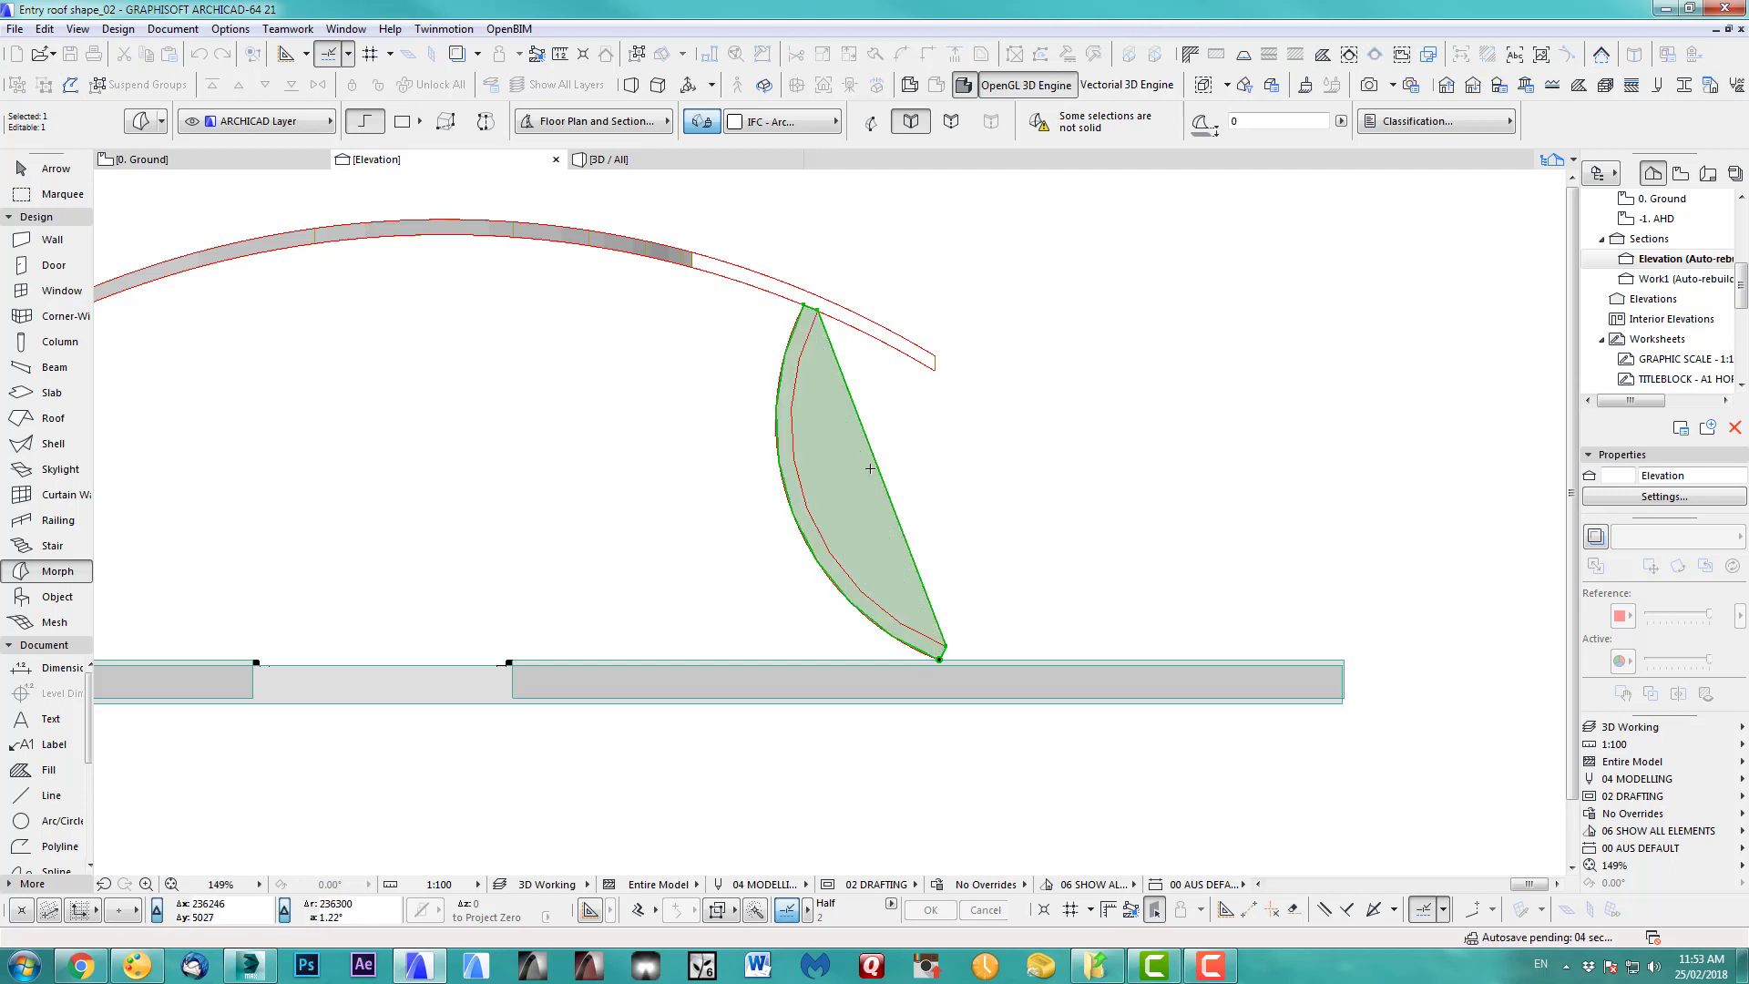
left_click(877, 467)
left_click(947, 555)
left_click(795, 456)
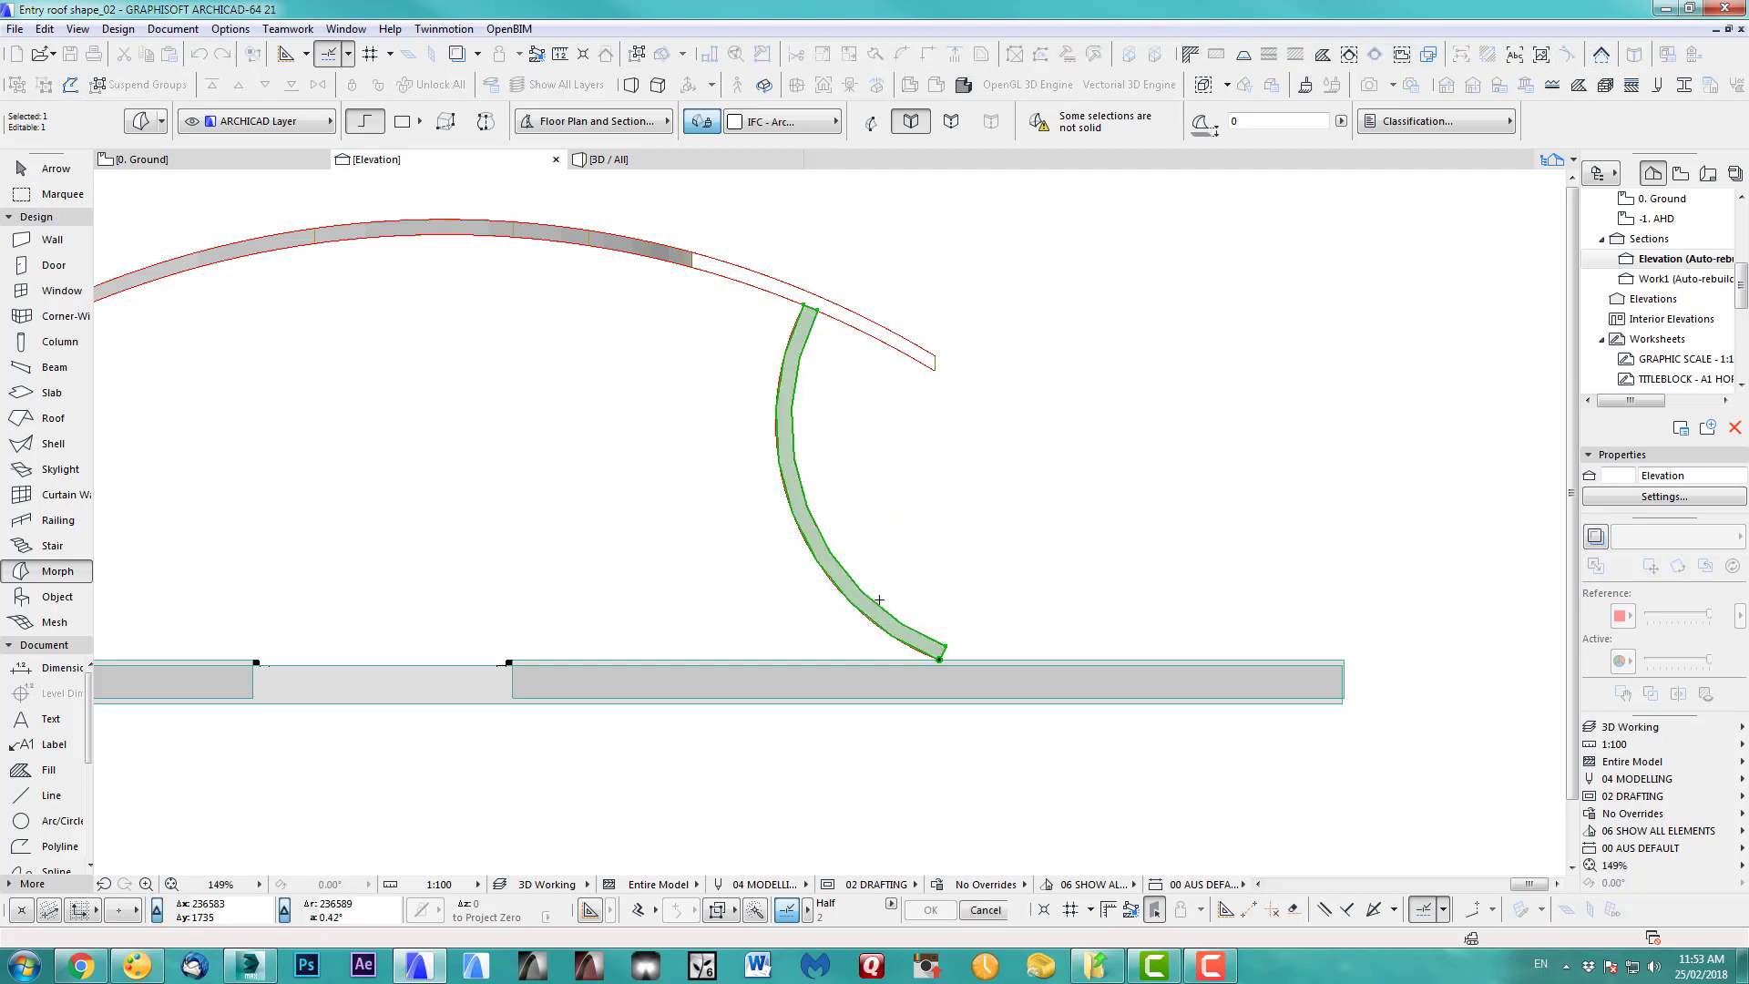
- Move the lower inner corner of the curved Morph outward by about 947 down to the ground surface
scroll(861, 615, "up", 2)
scroll(865, 619, "up", 3)
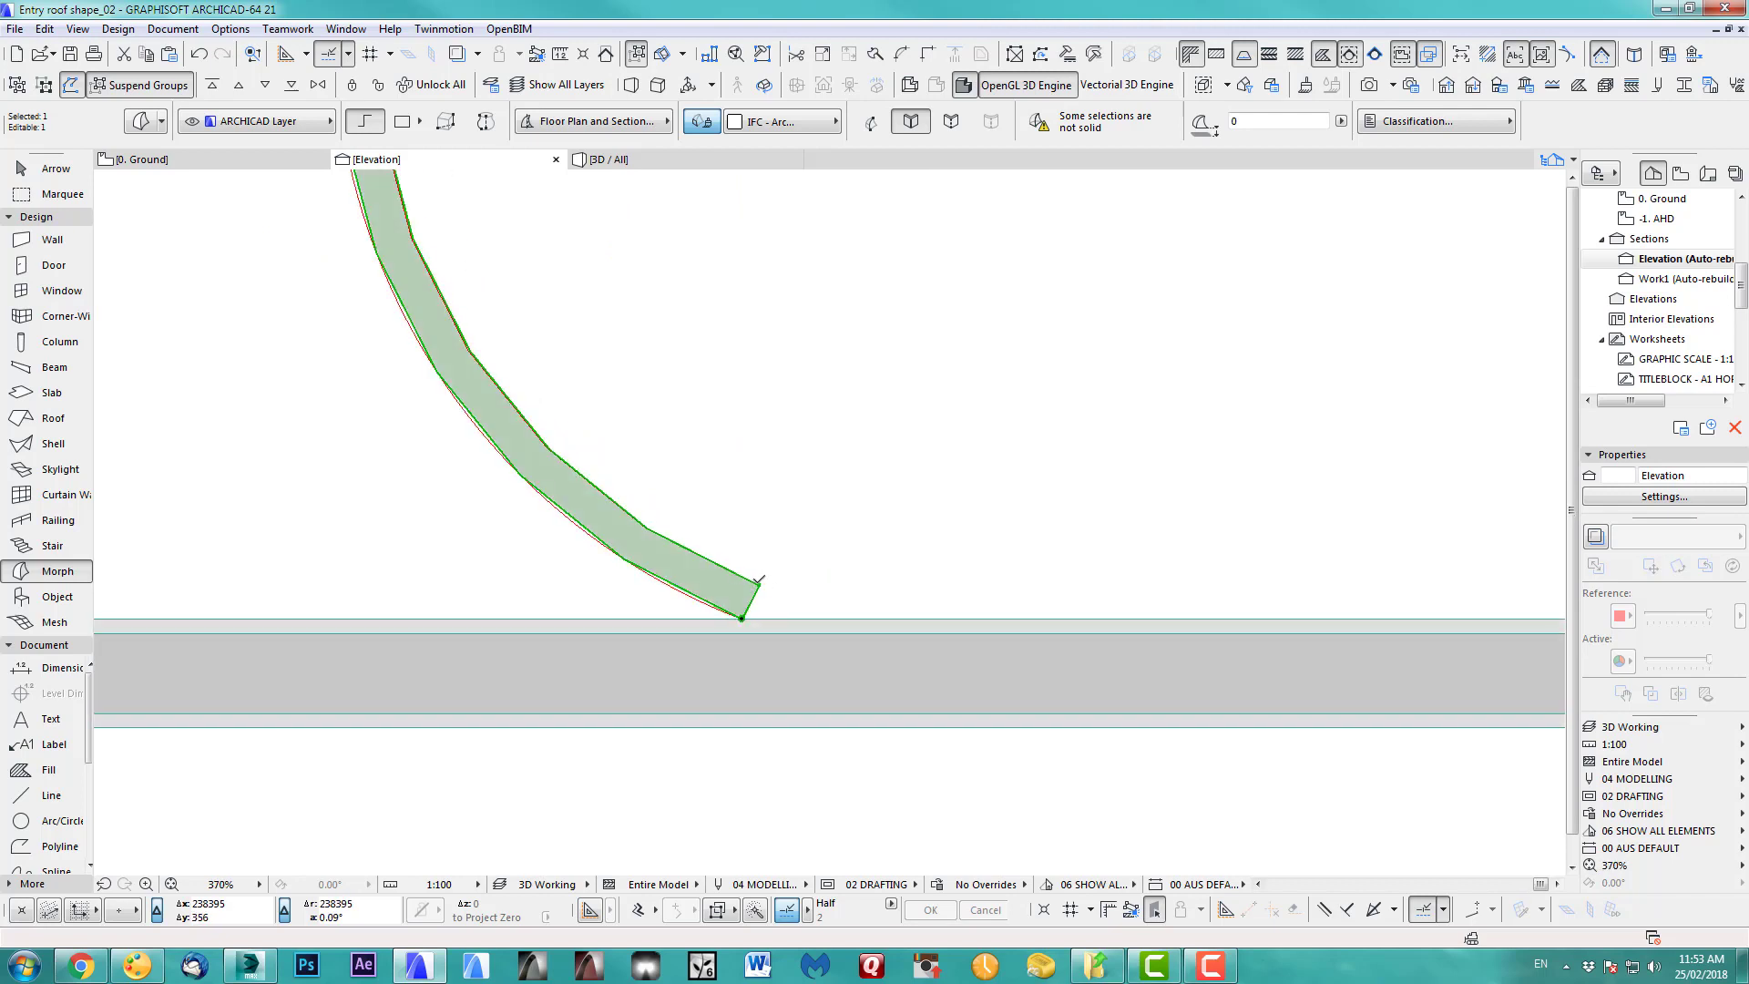
left_click(762, 583)
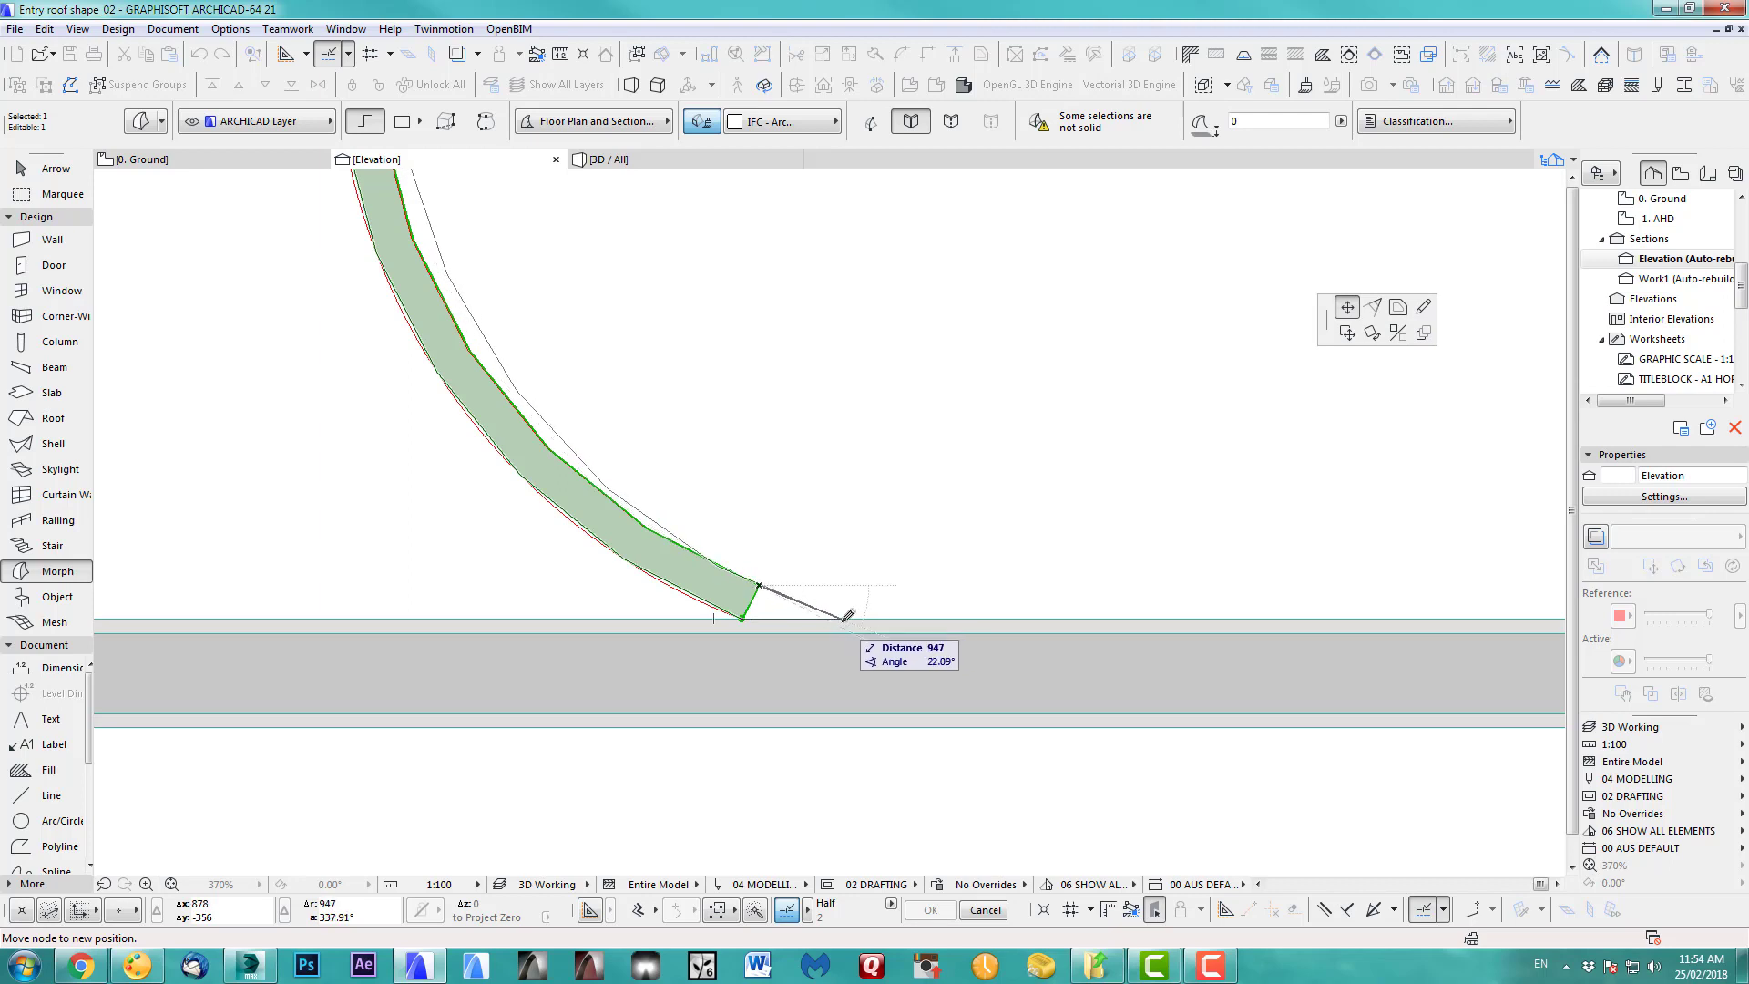
left_click(849, 617)
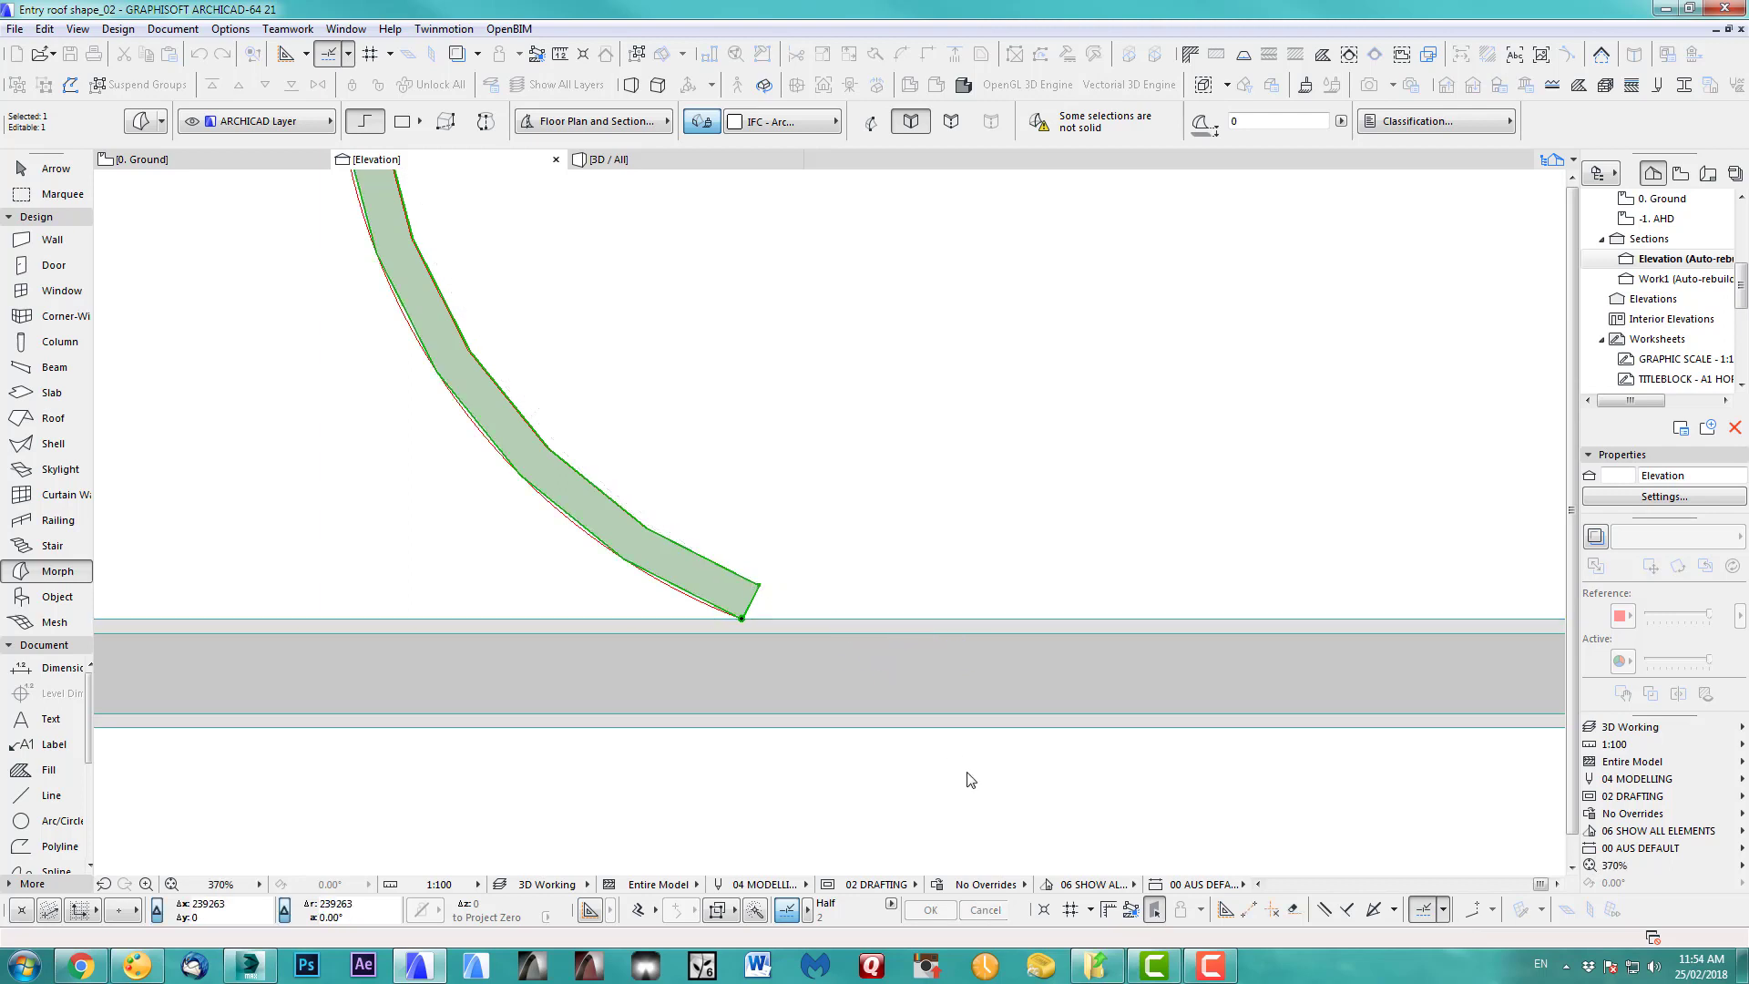
- Adjust the curvature of the Morph's inner edge to an arc radius of about 6900, and deselect the Morph
scroll(966, 779, "down", 3)
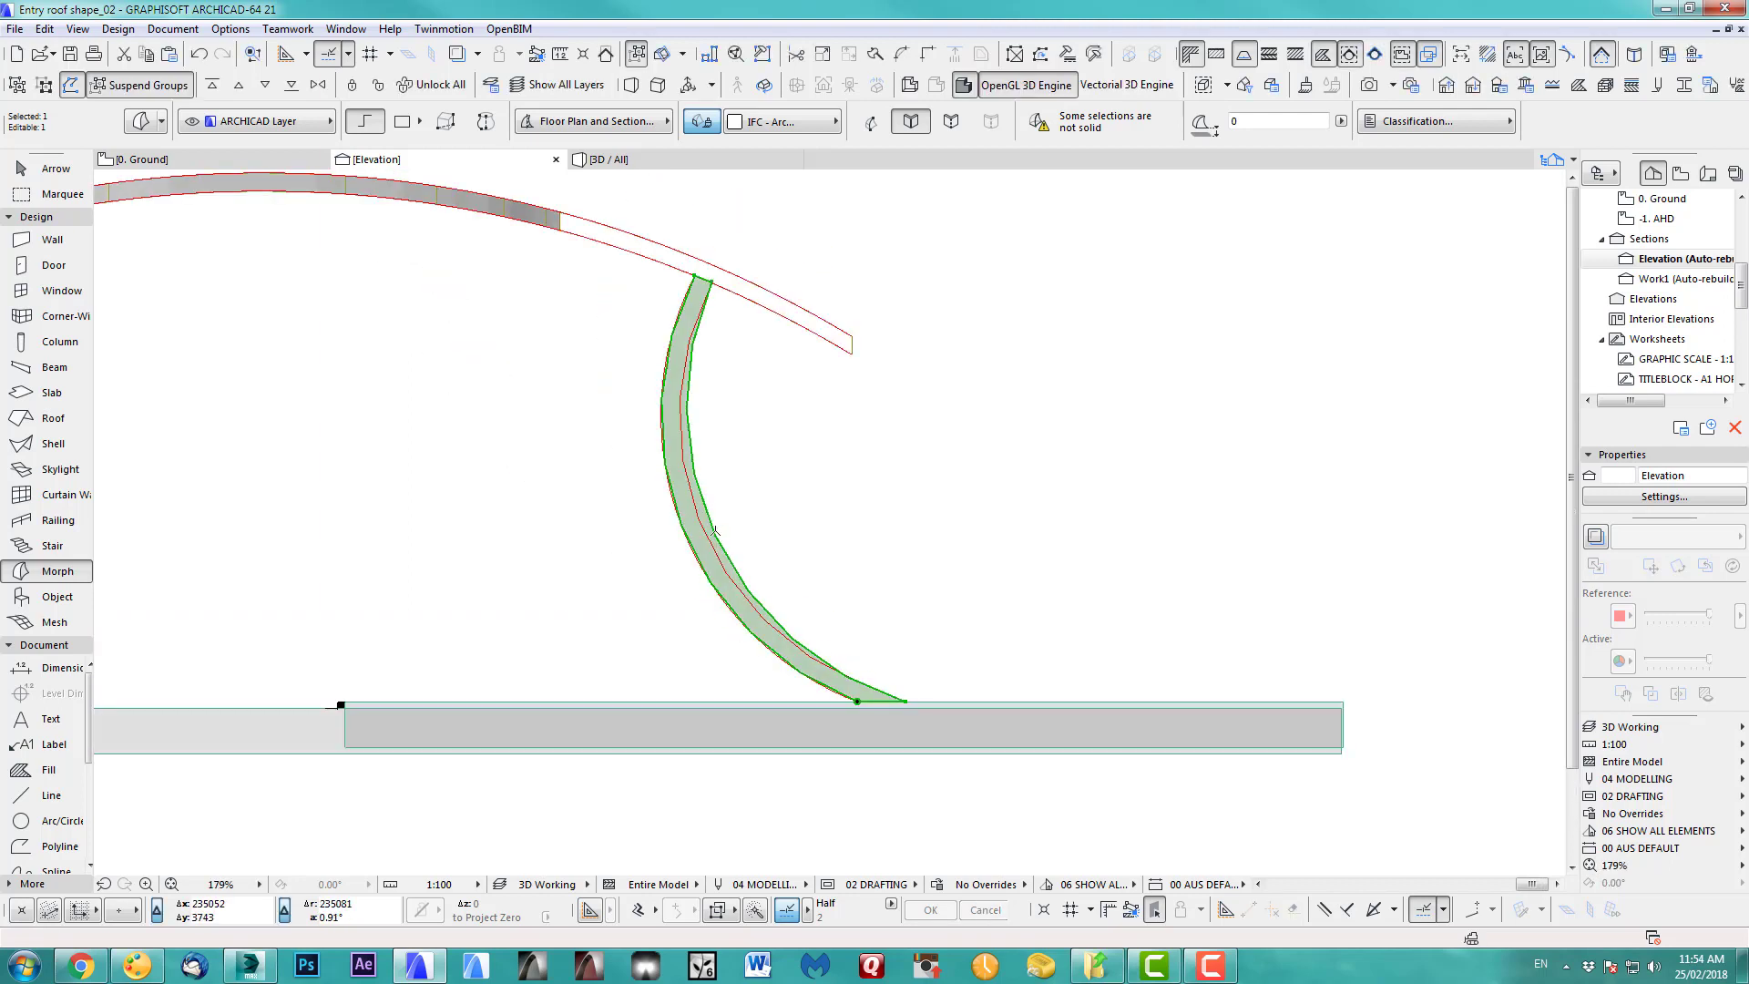
scroll(715, 531, "up", 2)
left_click(706, 500)
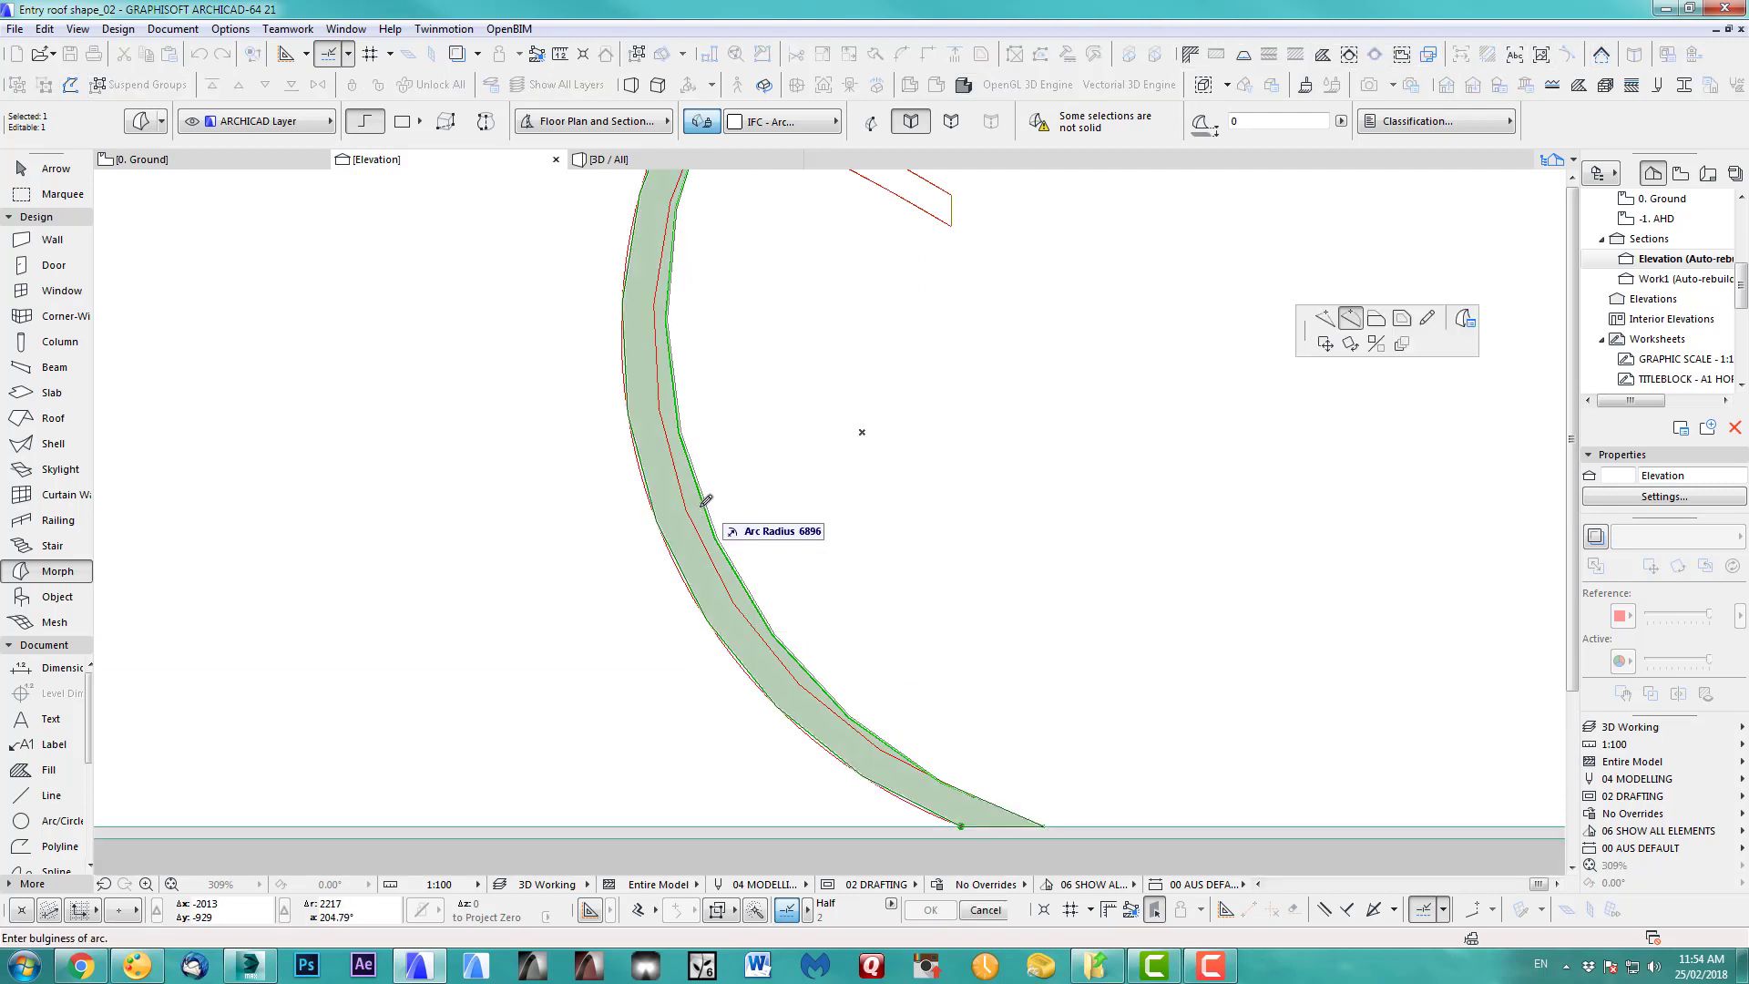
left_click(697, 504)
scroll(874, 632, "down", 5)
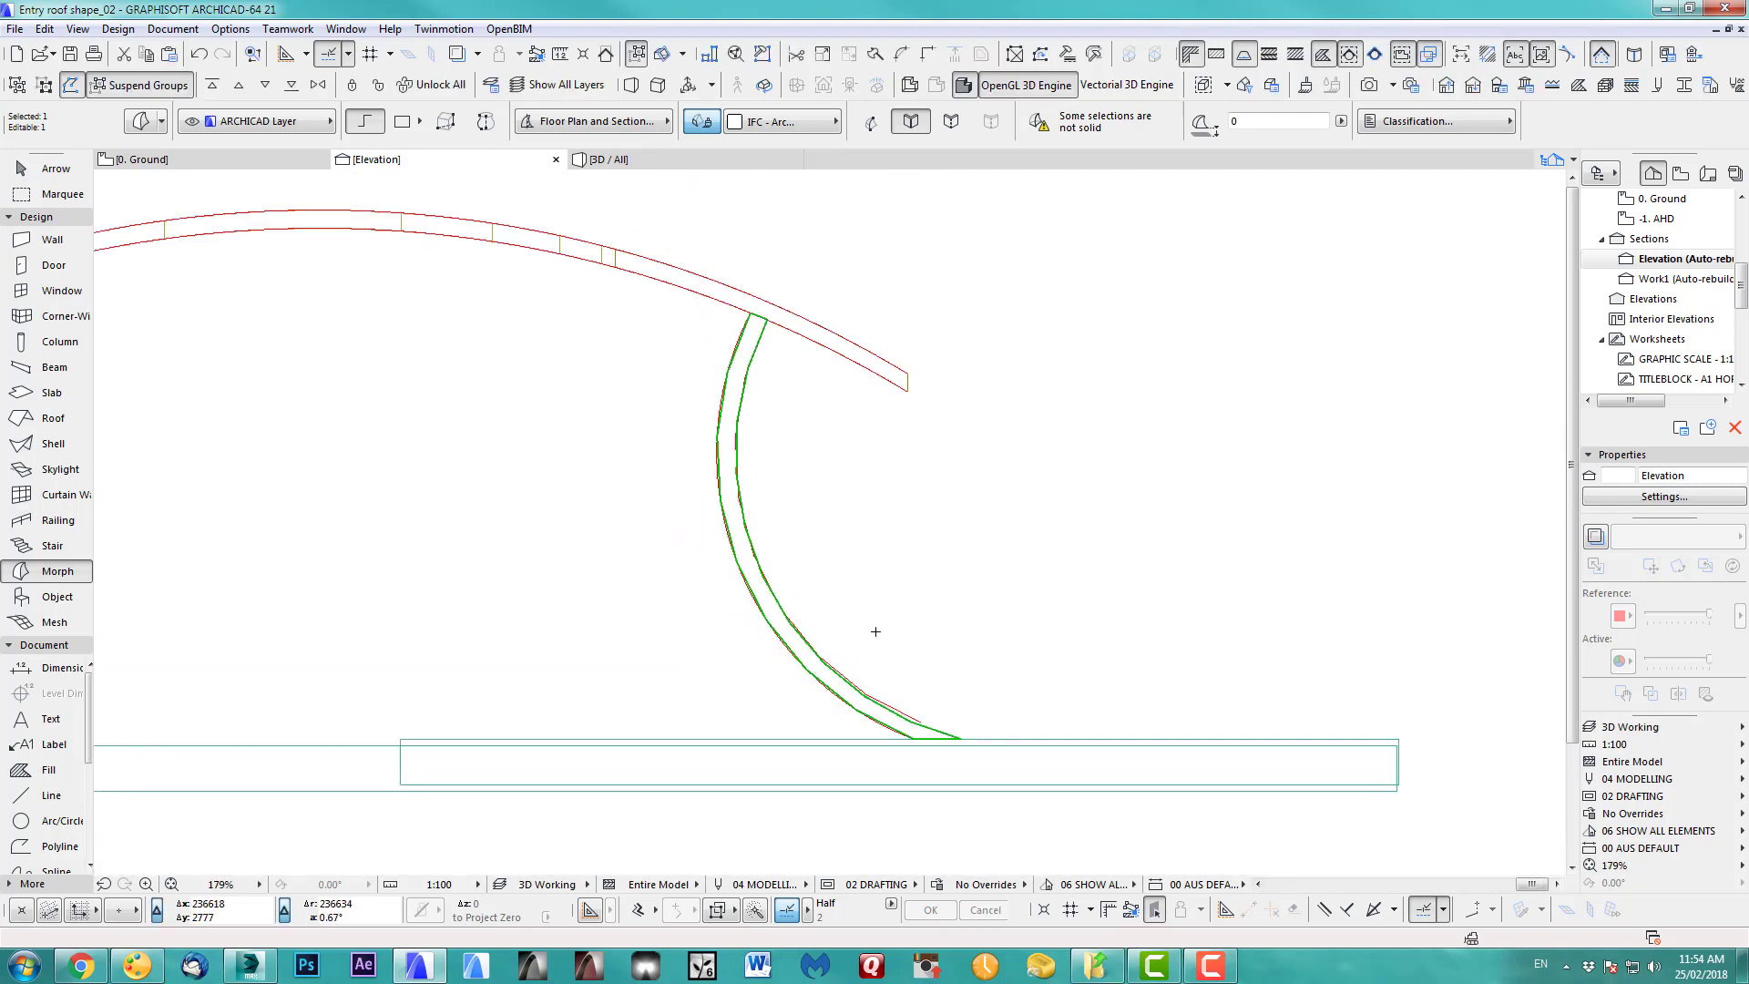
key("Escape")
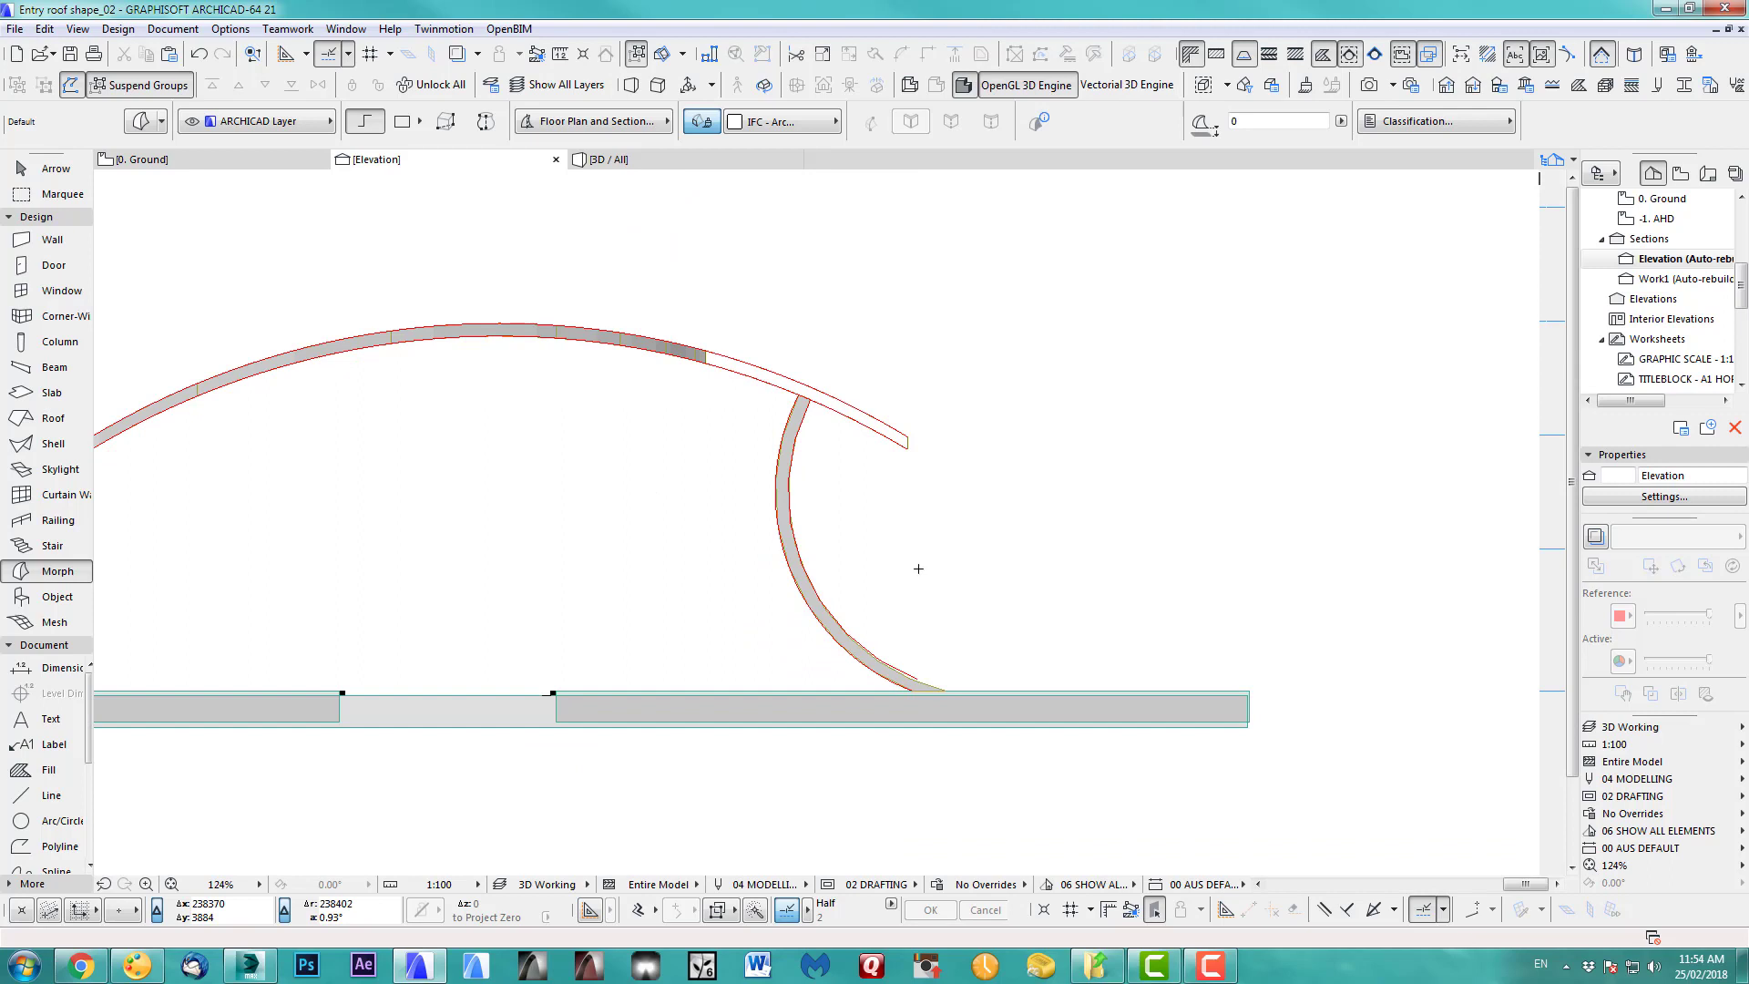
- In the 3D view, extrude the curved support's face perpendicularly beneath the roof tip into a solid
key("F3")
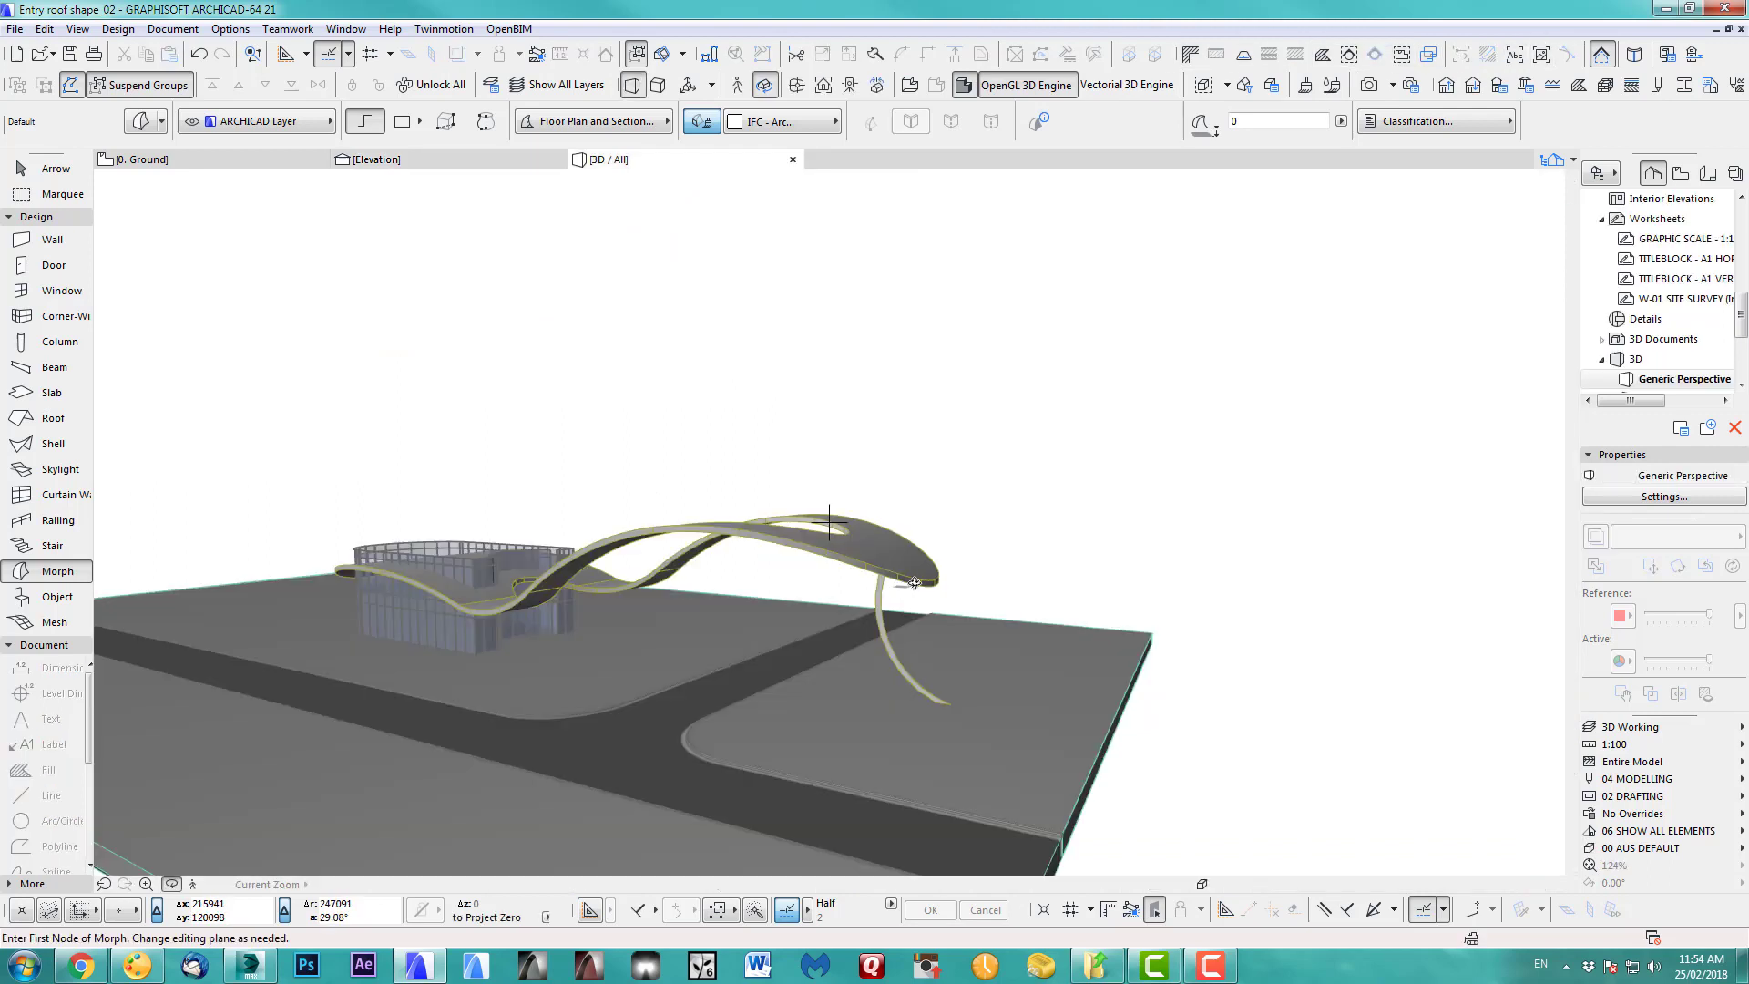
middle_click_drag(920, 627, 851, 654, "shift")
scroll(855, 667, "up", 2)
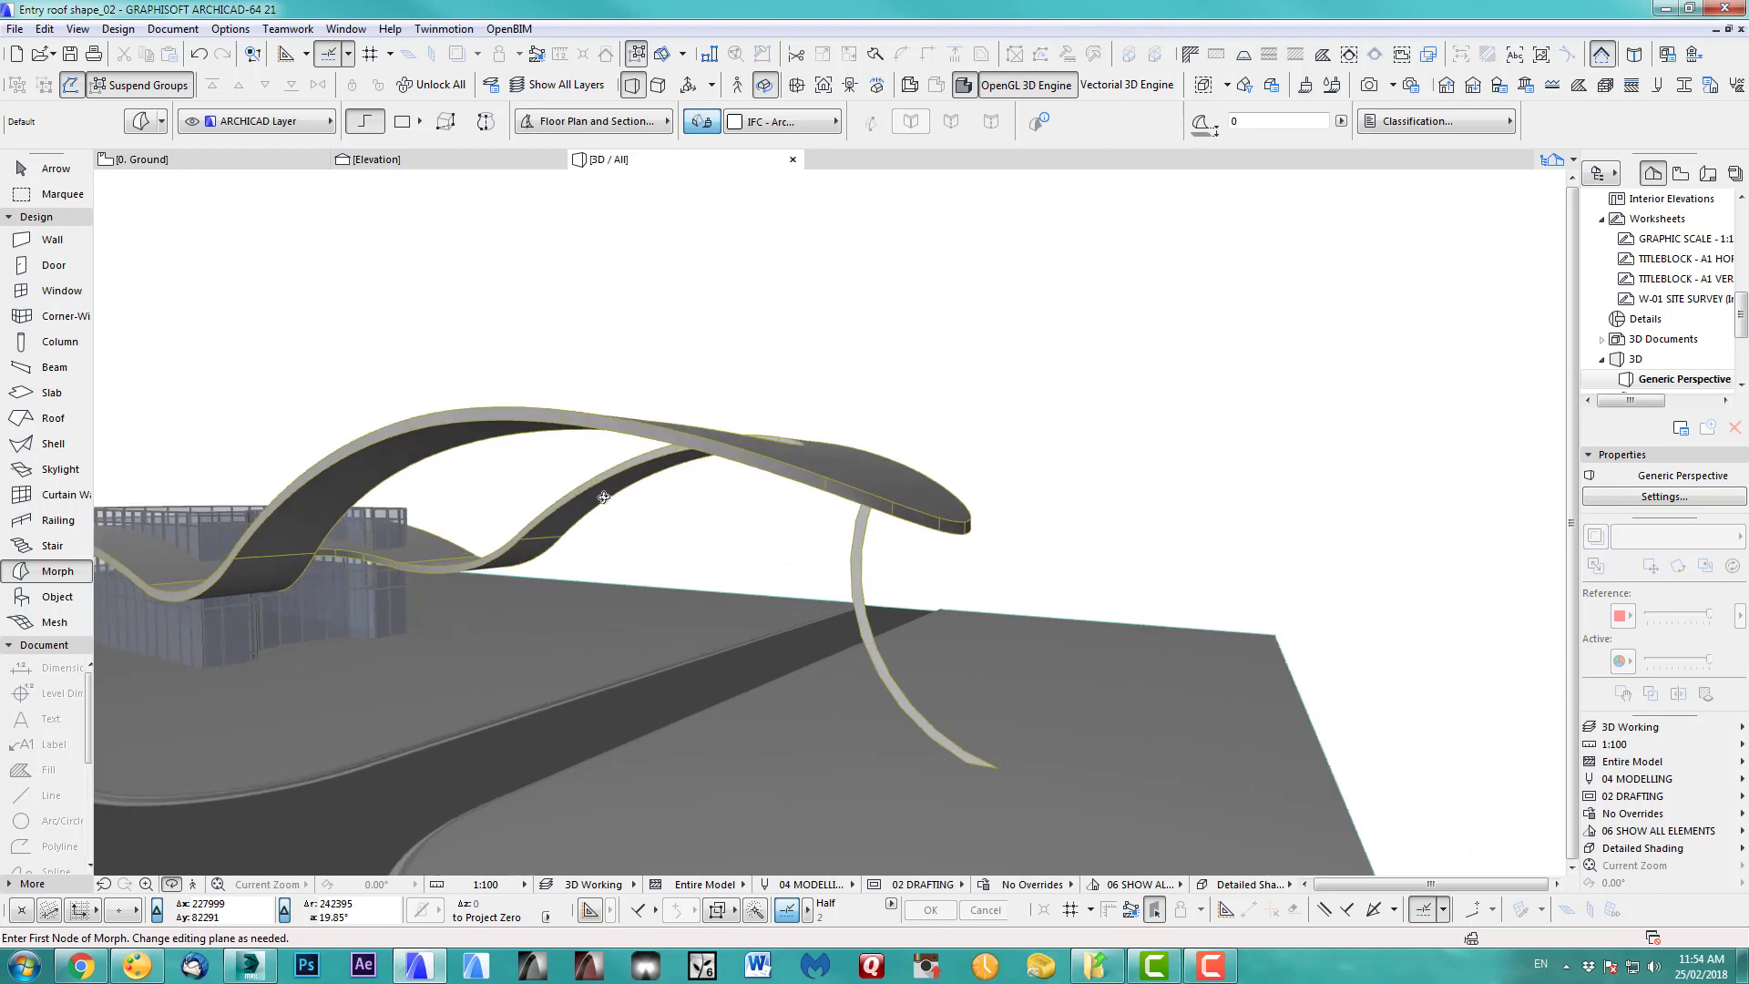
left_click(71, 173)
scroll(980, 692, "up", 3)
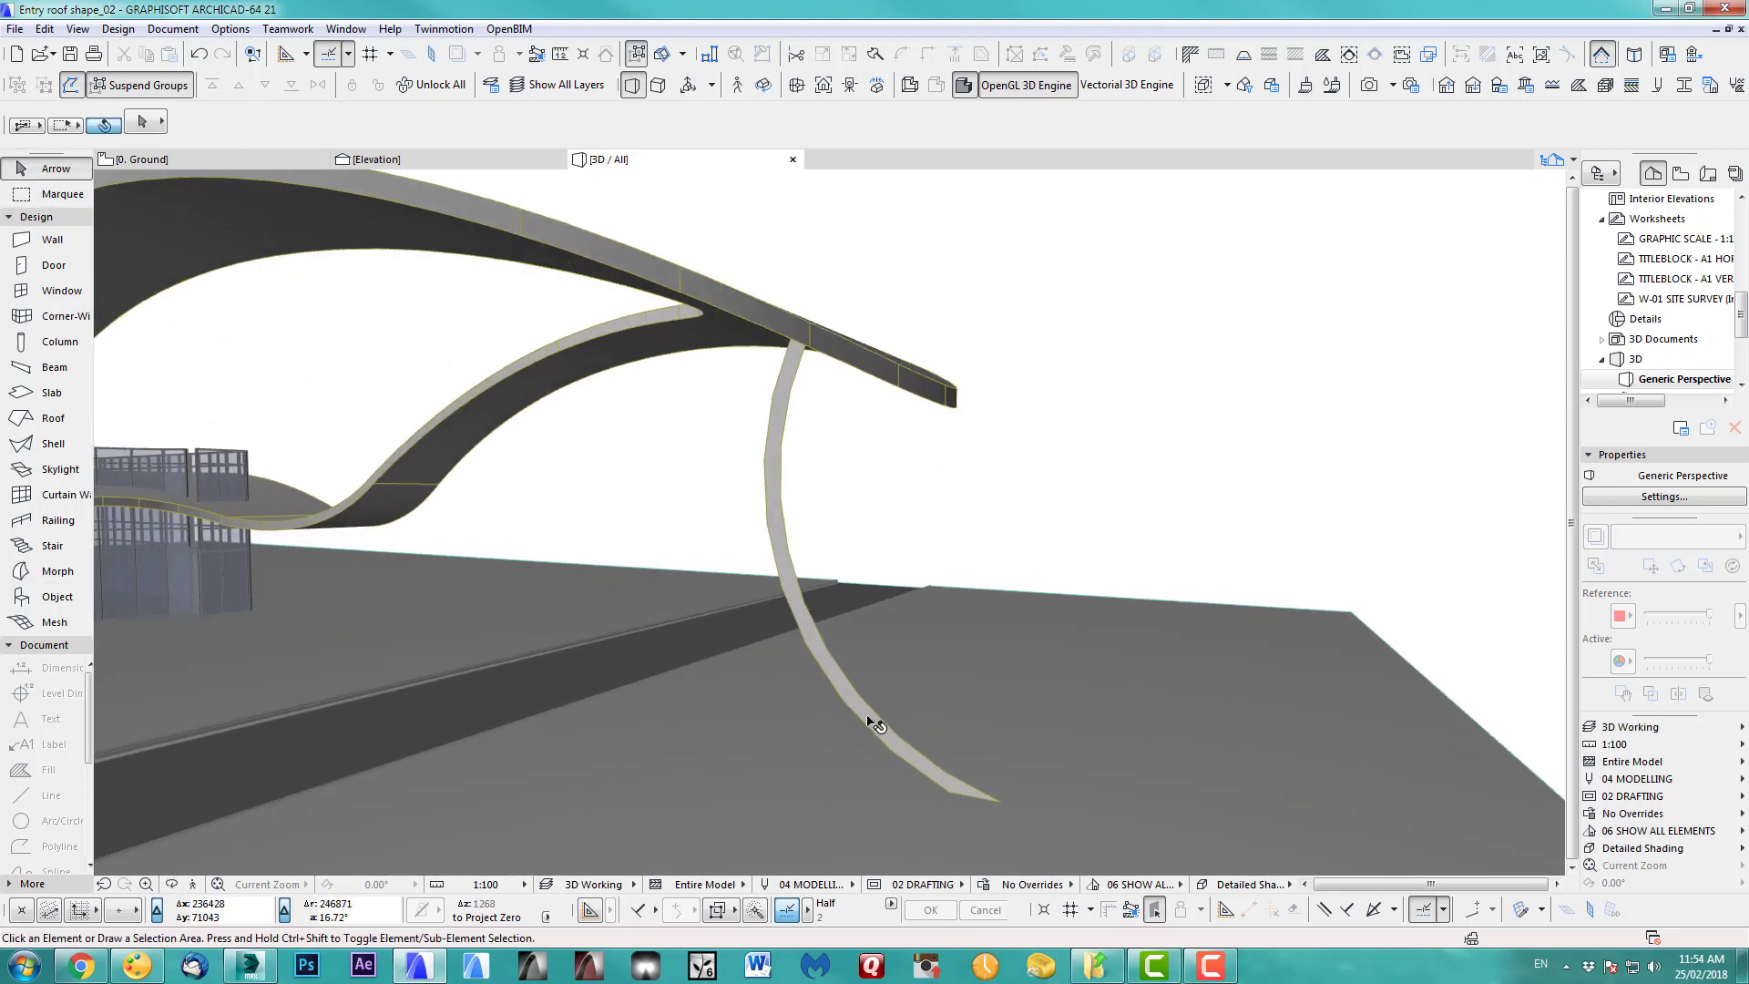
left_click(870, 723)
left_click(868, 718)
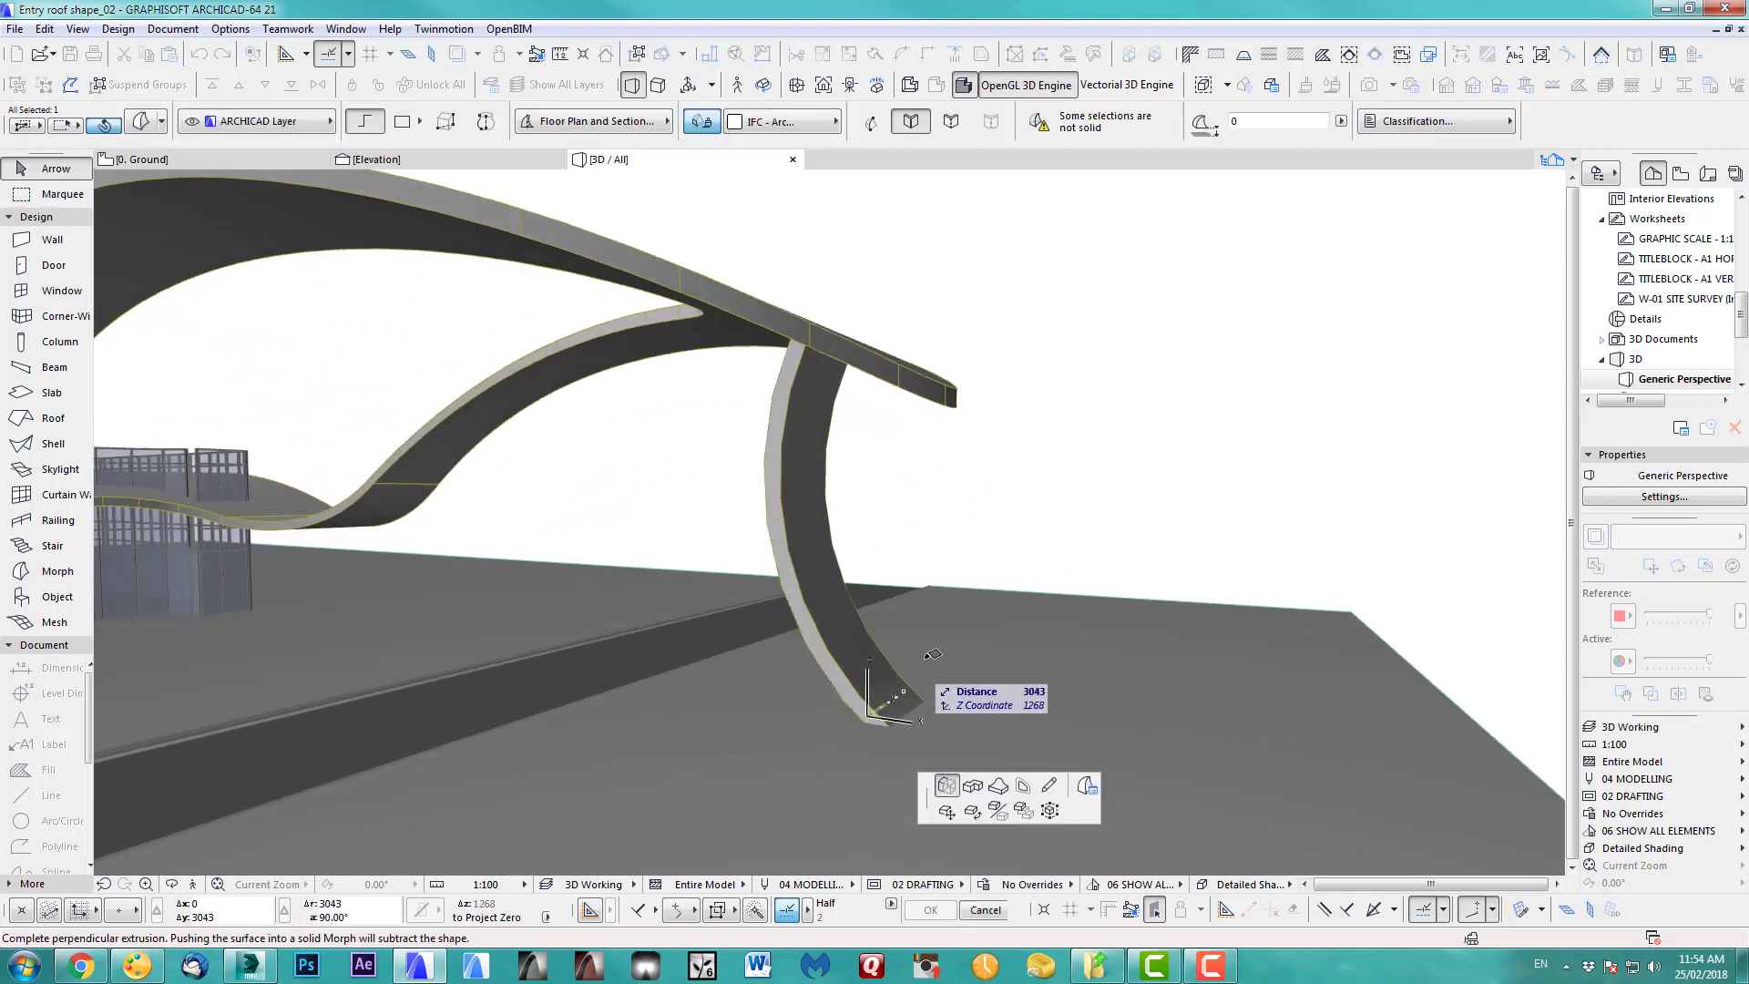
left_click(945, 642)
- On the ground floor plan, move the solid support straight down to the empty area beyond the site slab
key("F2")
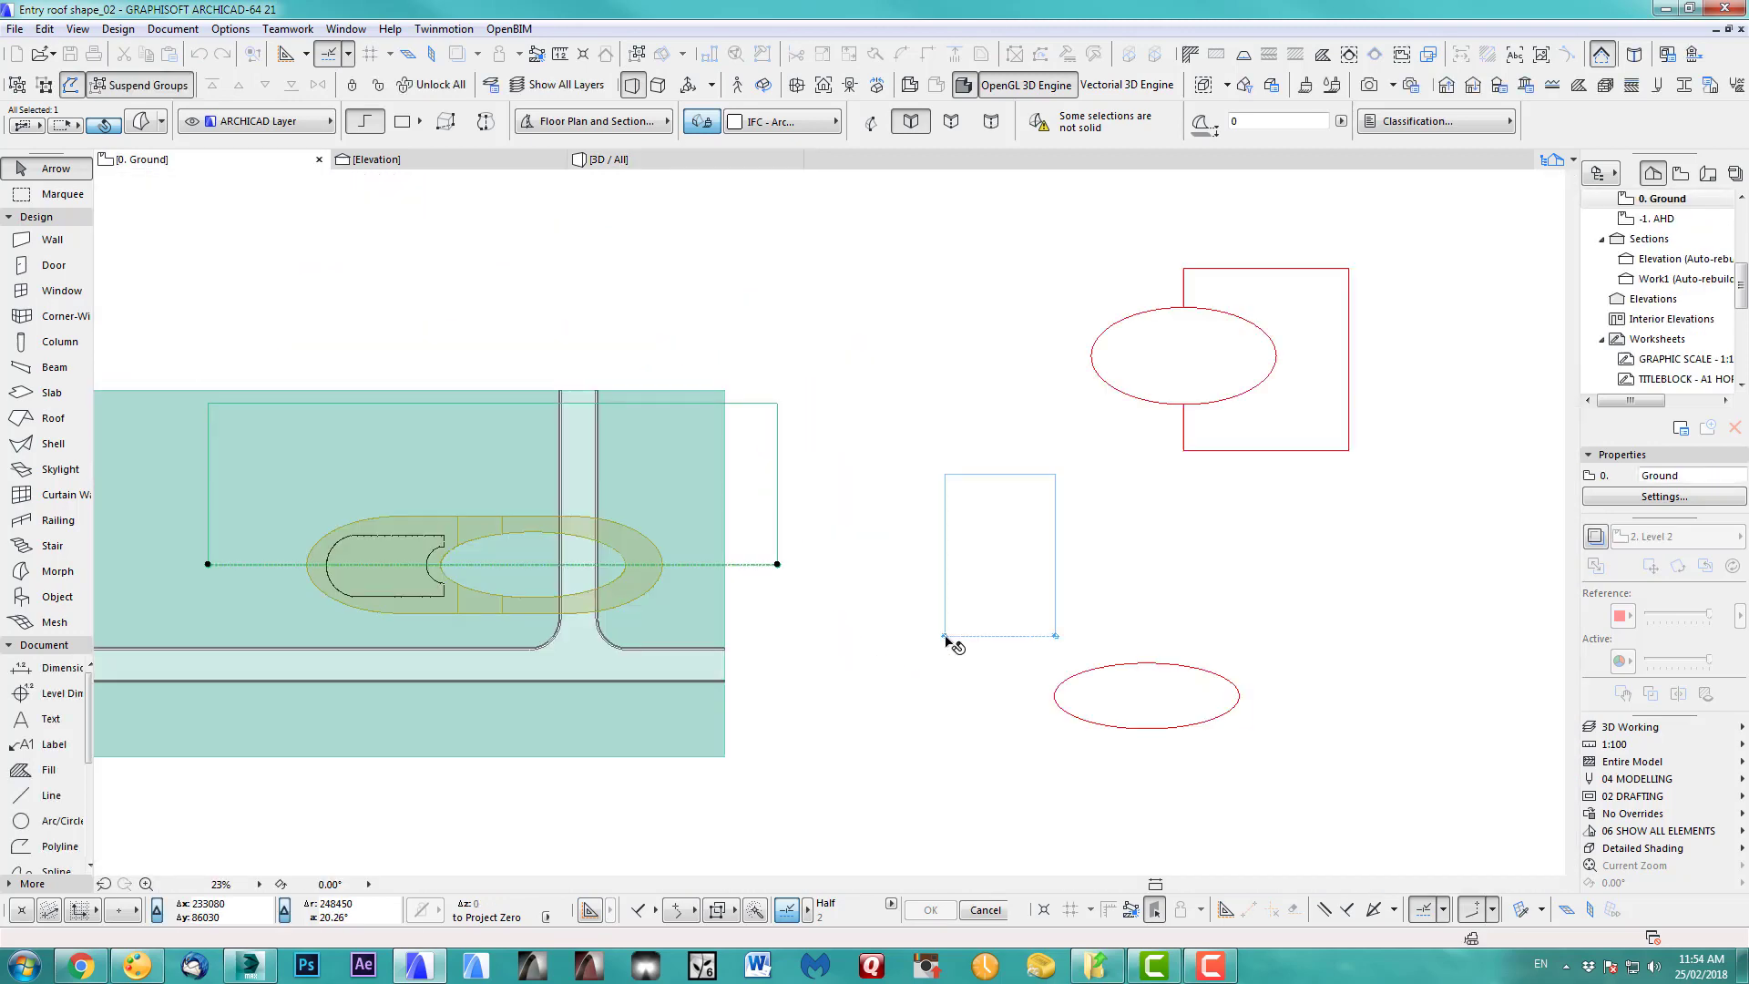
scroll(695, 616, "up", 5)
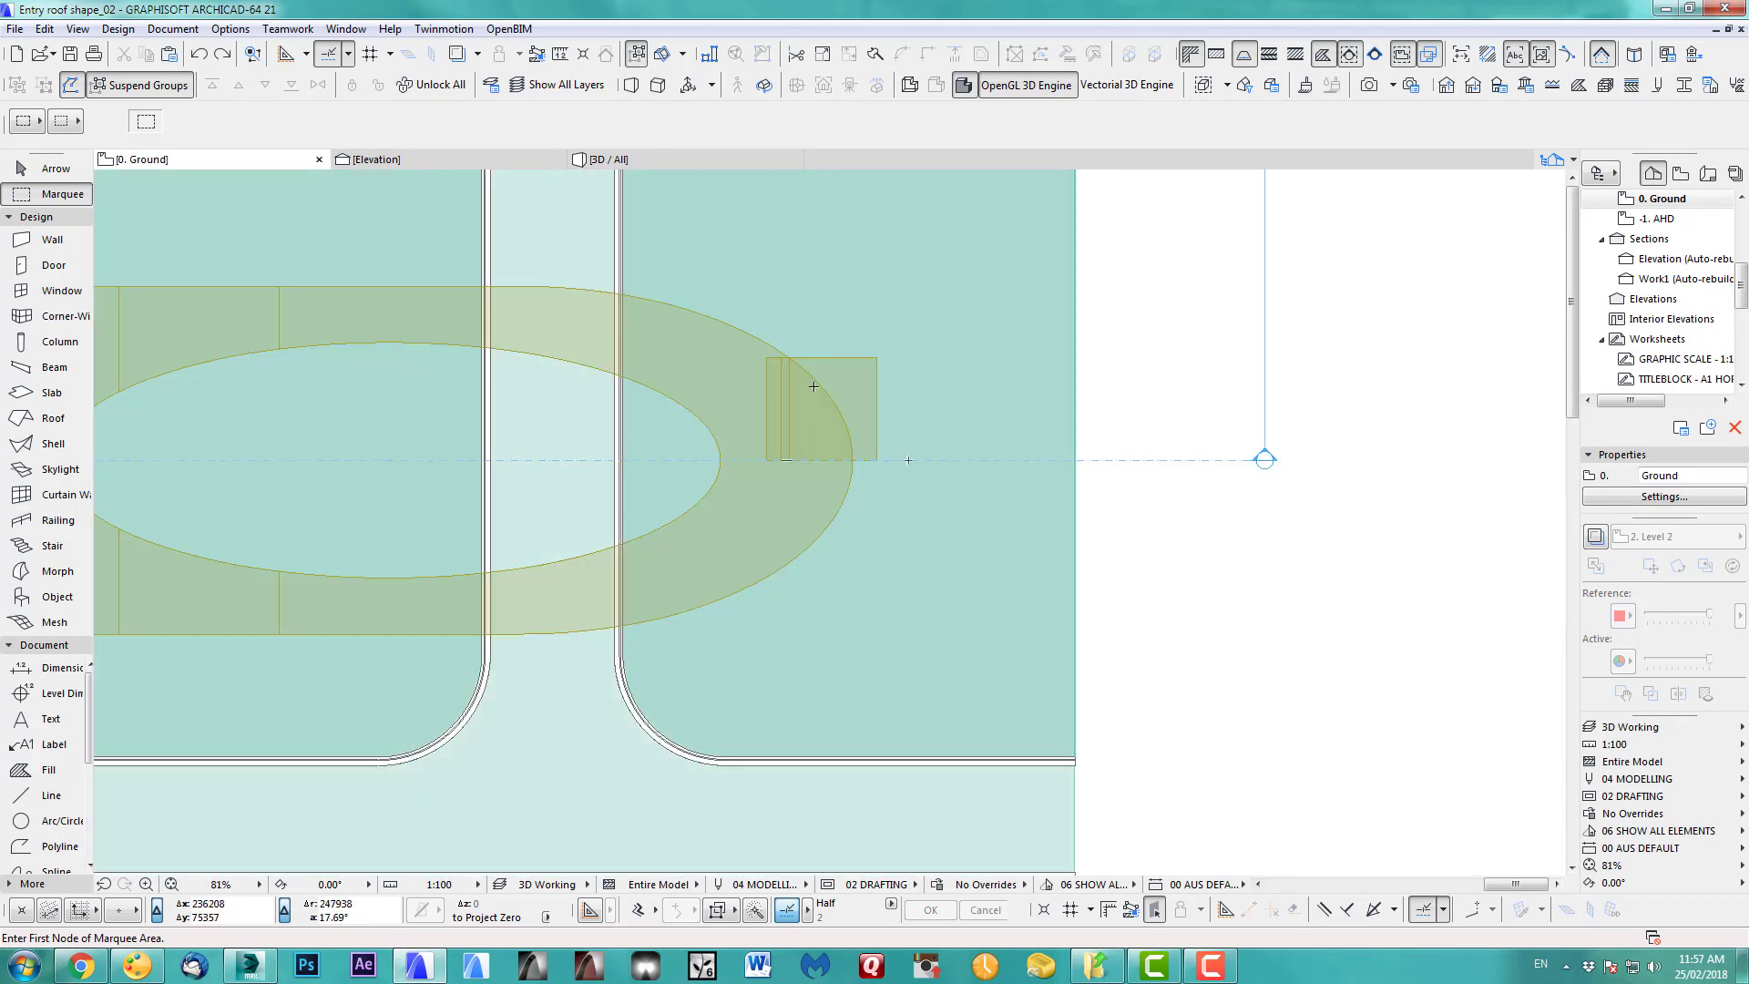
left_click(879, 364, "shift")
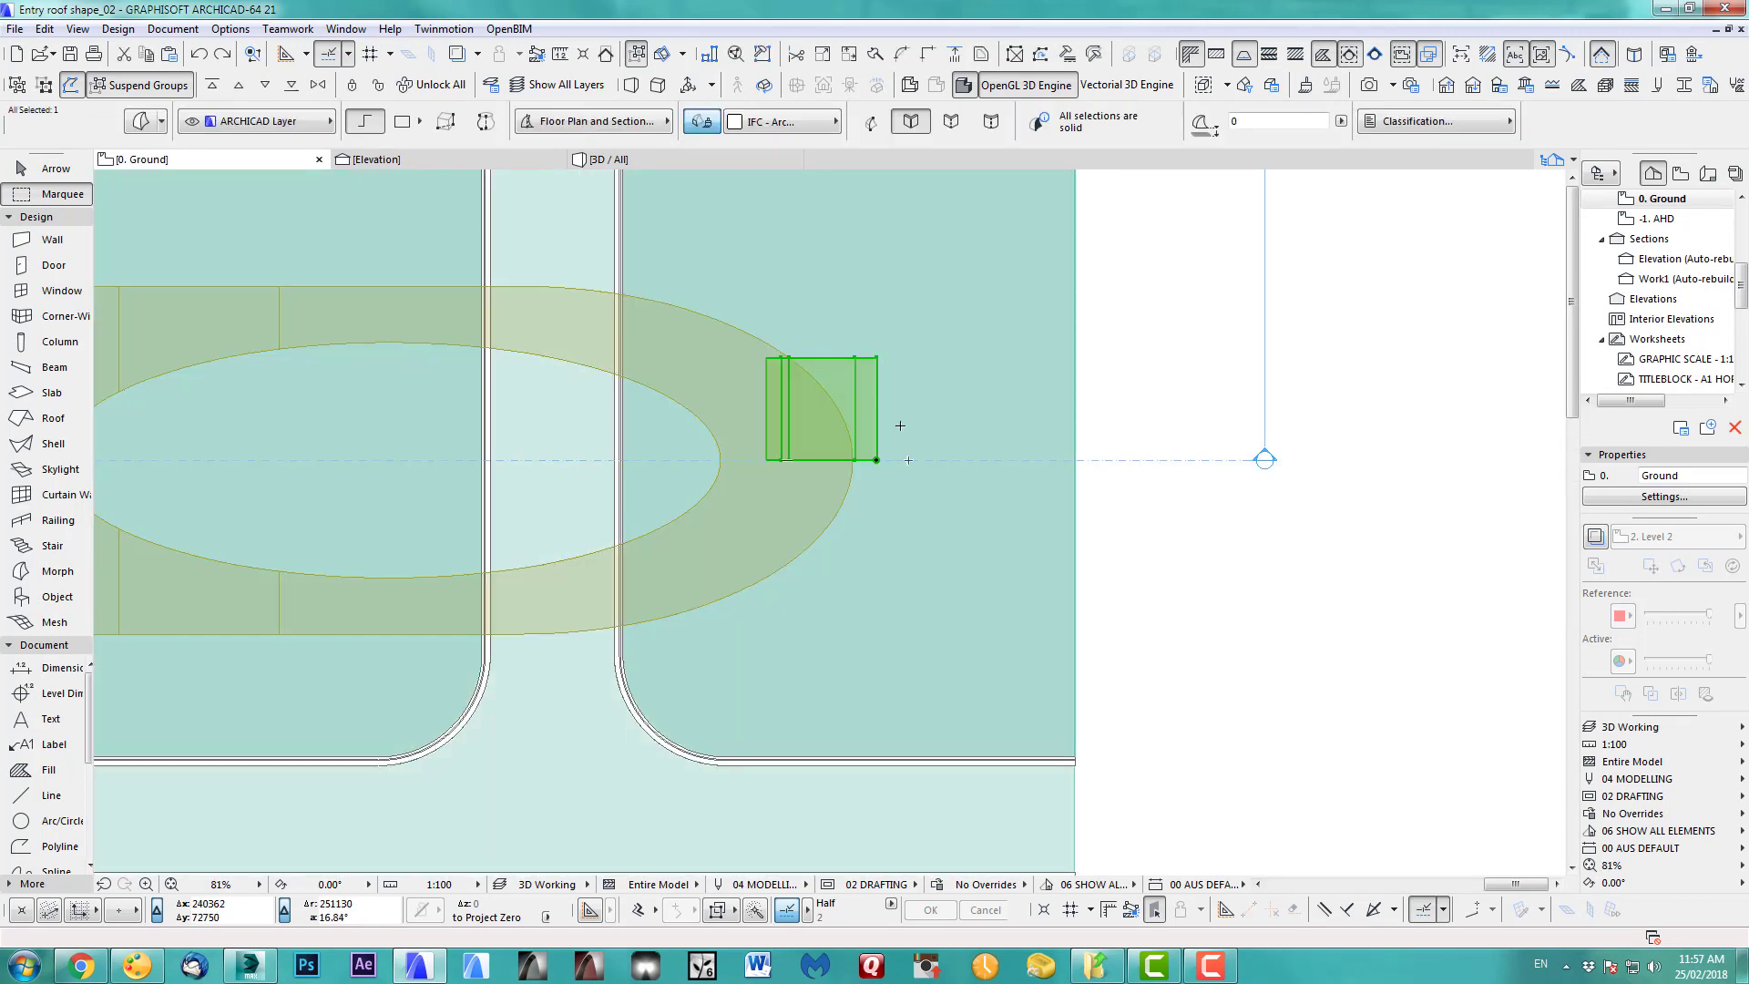
key("ctrl+d")
left_click(854, 393)
scroll(836, 355, "down", 4)
middle_click_drag(836, 350, 799, 214)
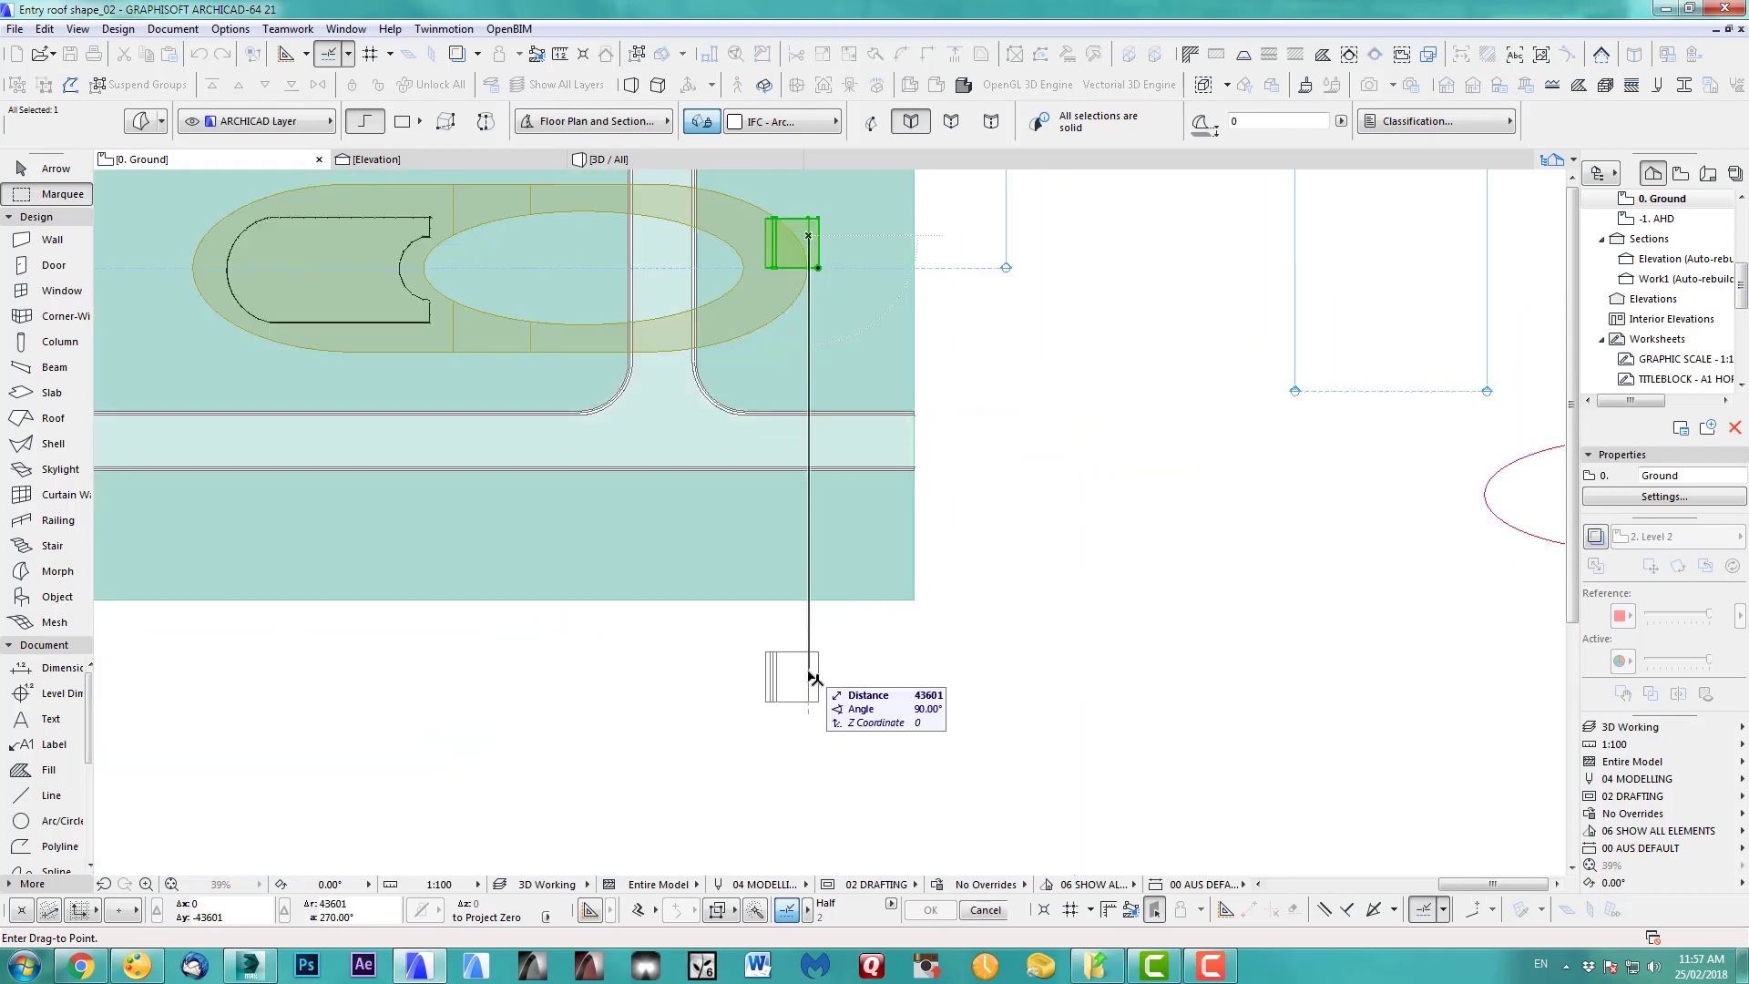
left_click(816, 688)
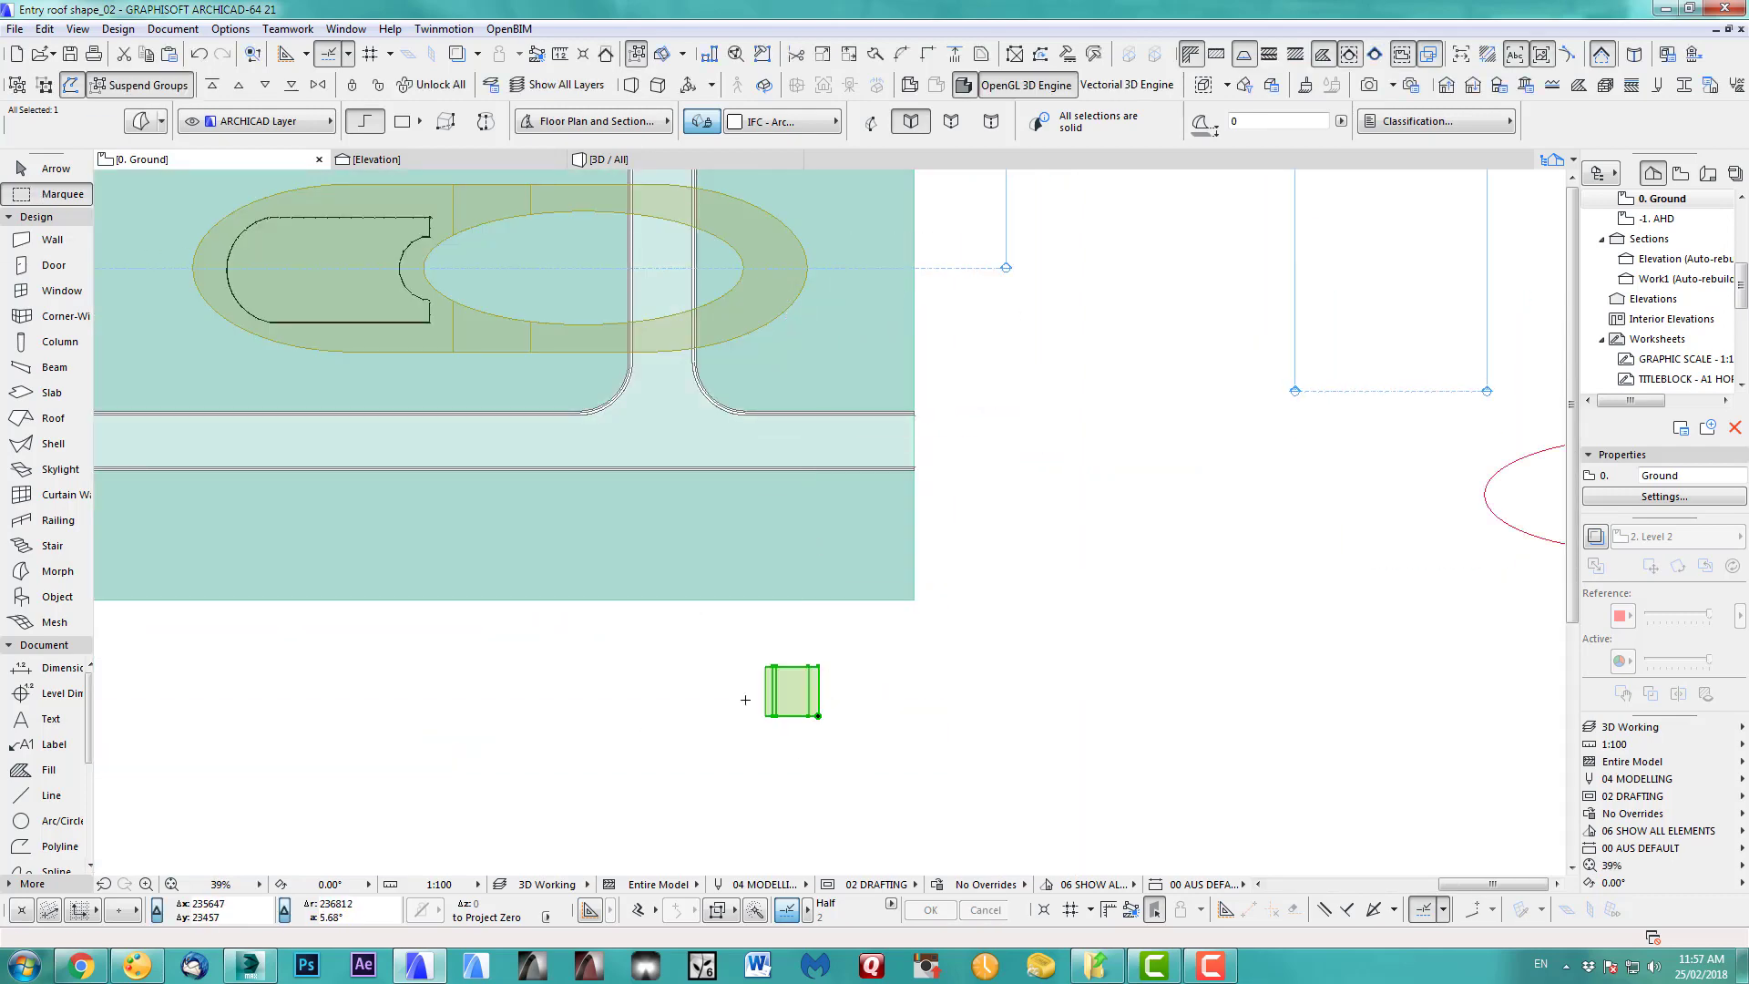
- Stretch the upper edge of the support with a marquee around it so the support is 8000 wide
left_click(729, 652)
left_click(843, 676)
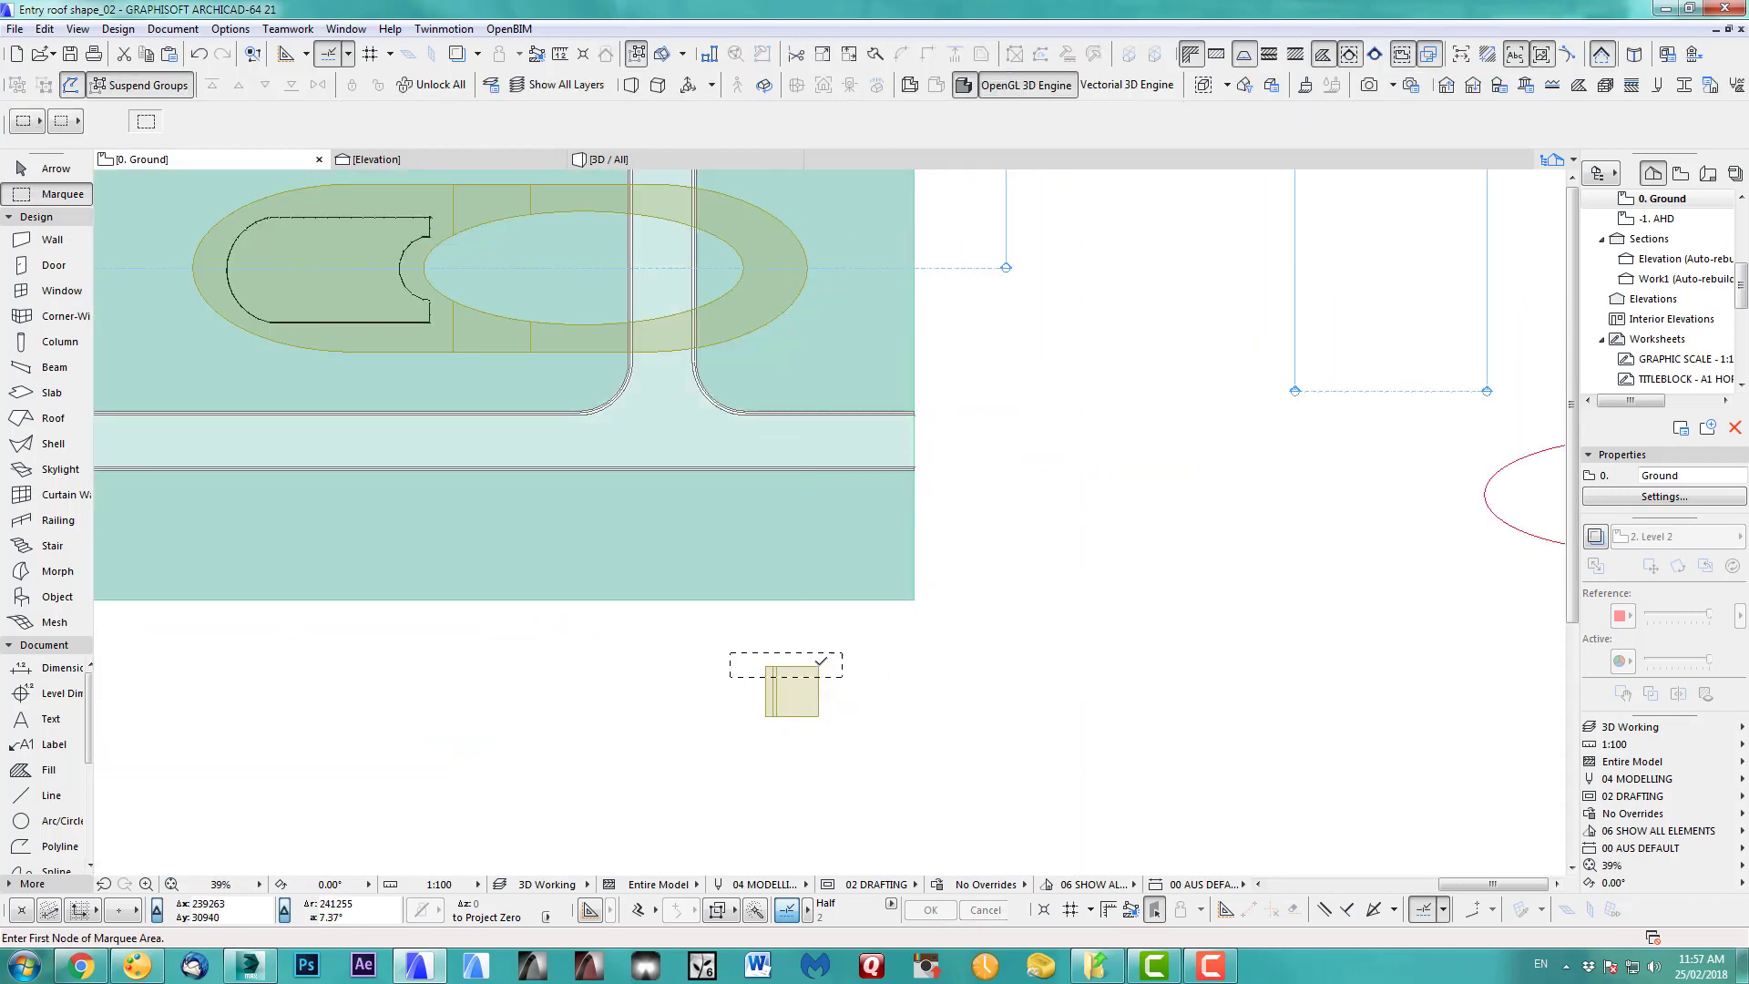
left_click(818, 666)
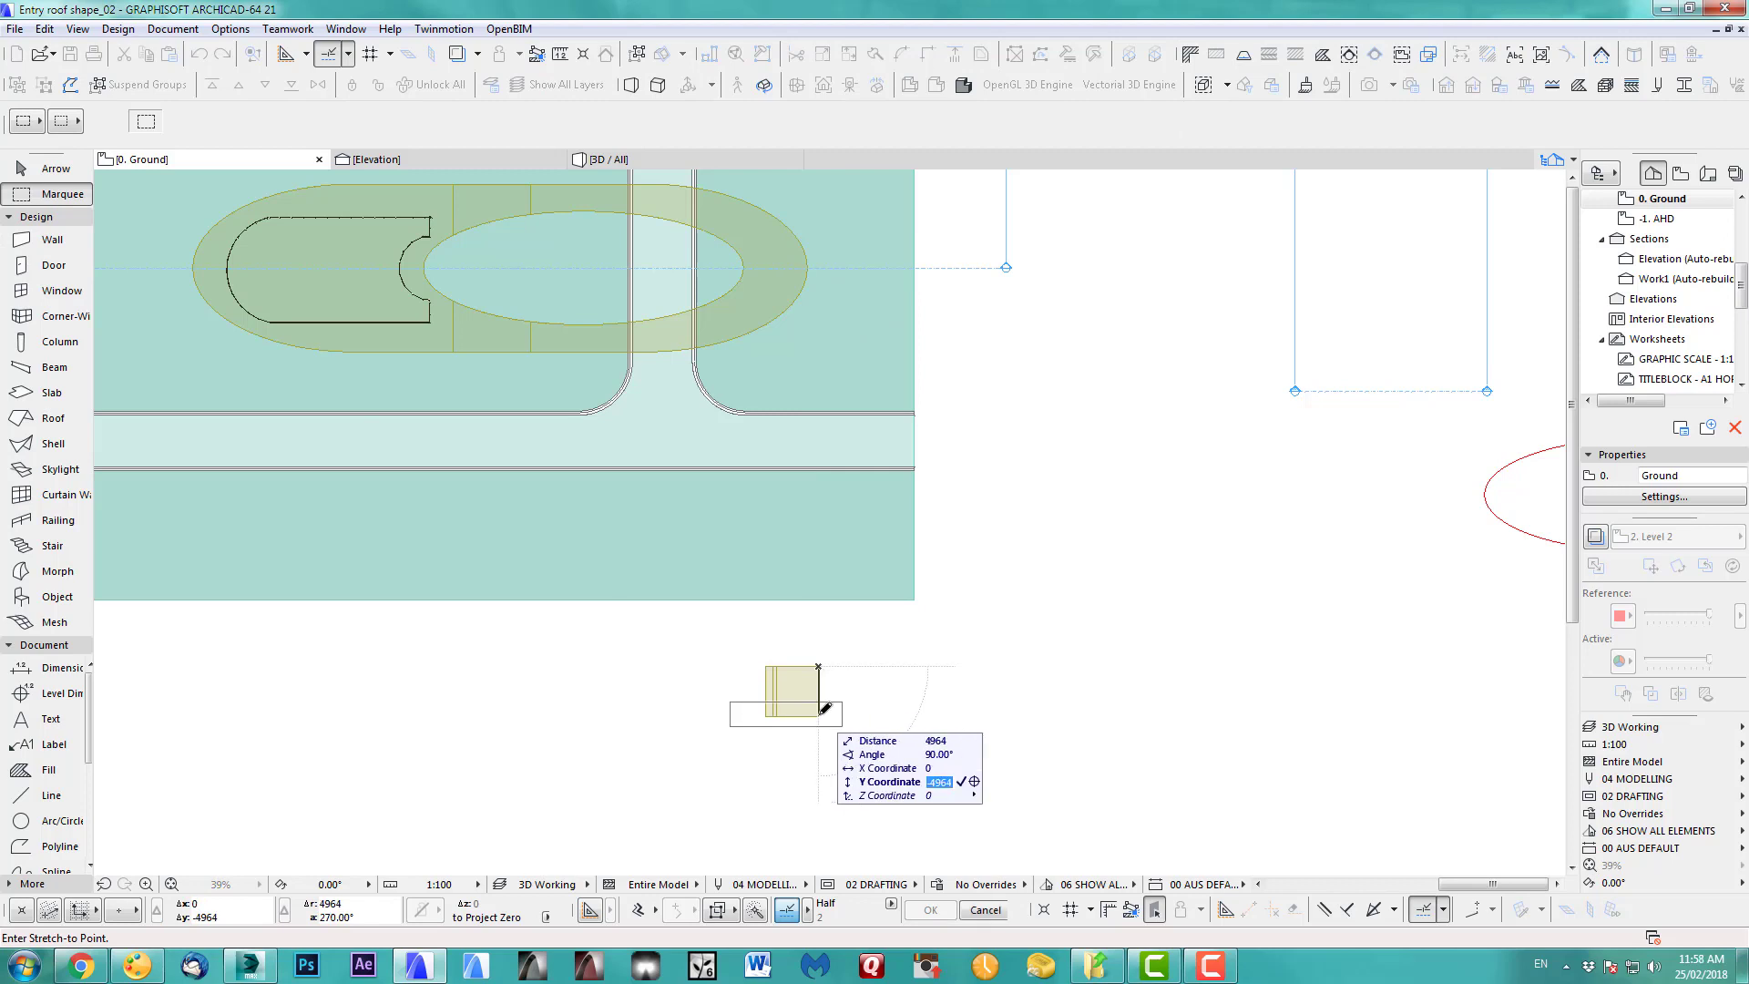
type("8000")
key("Return")
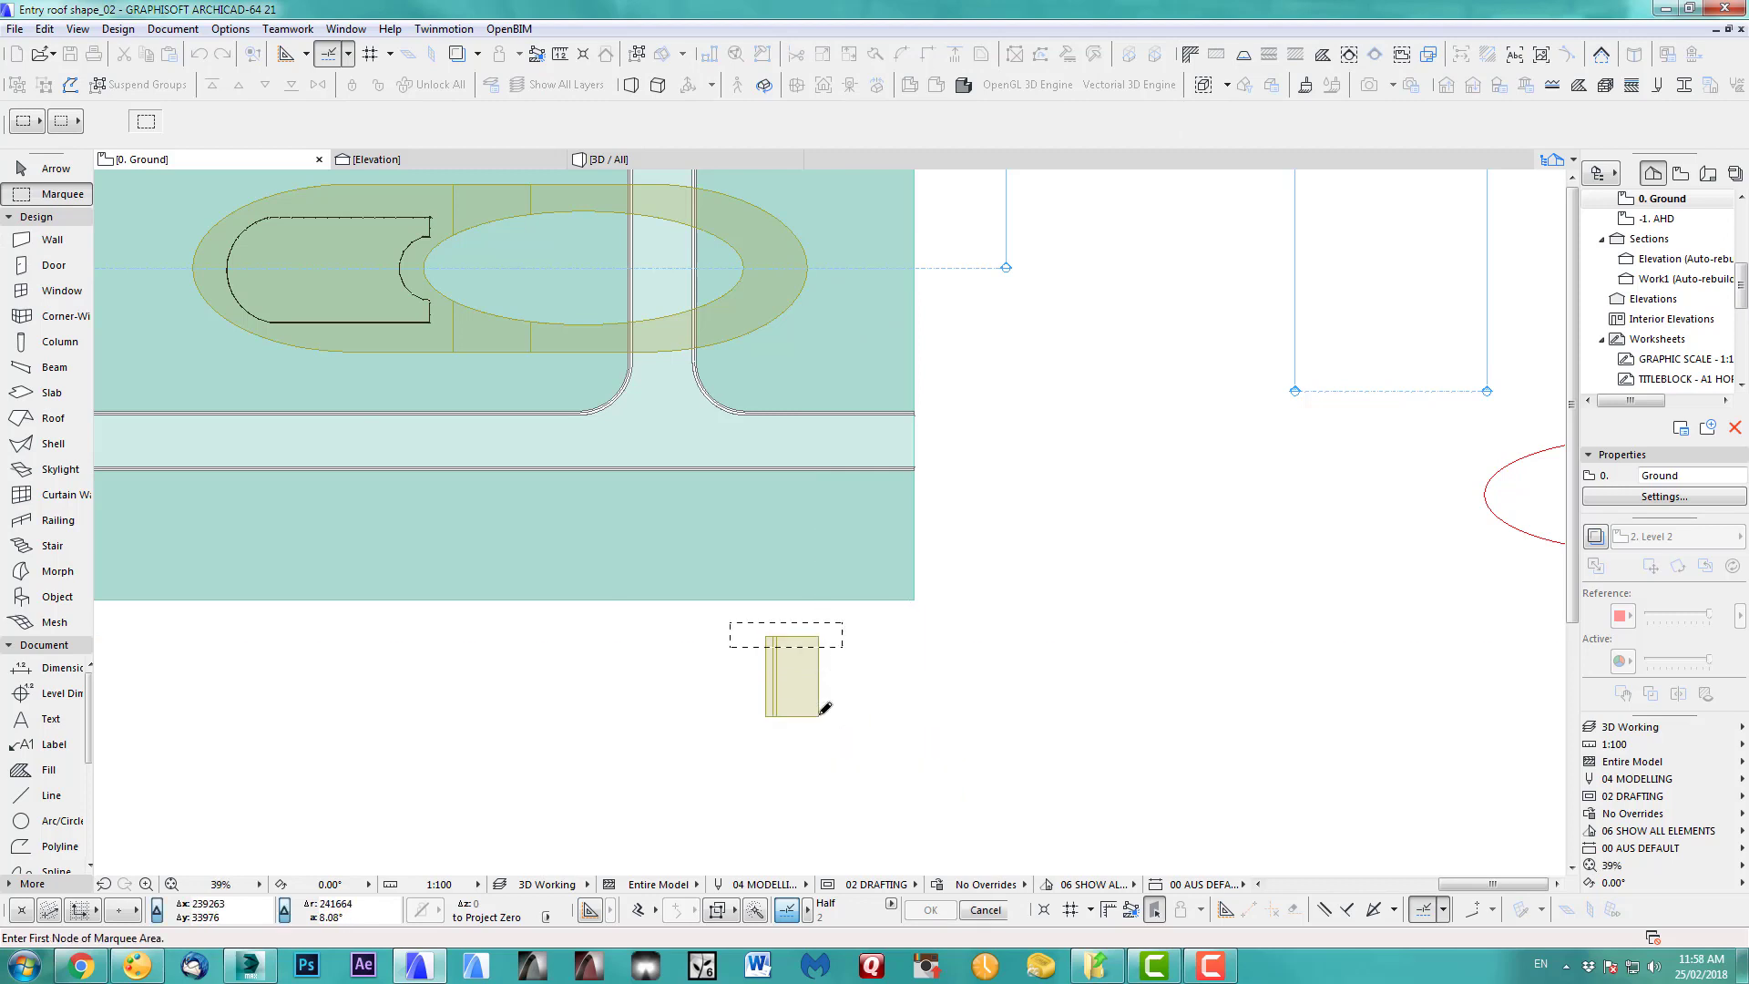
- Move the widened support from its side midpoint straight up onto the section line, centring it under the roof tip
key("ctrl+a")
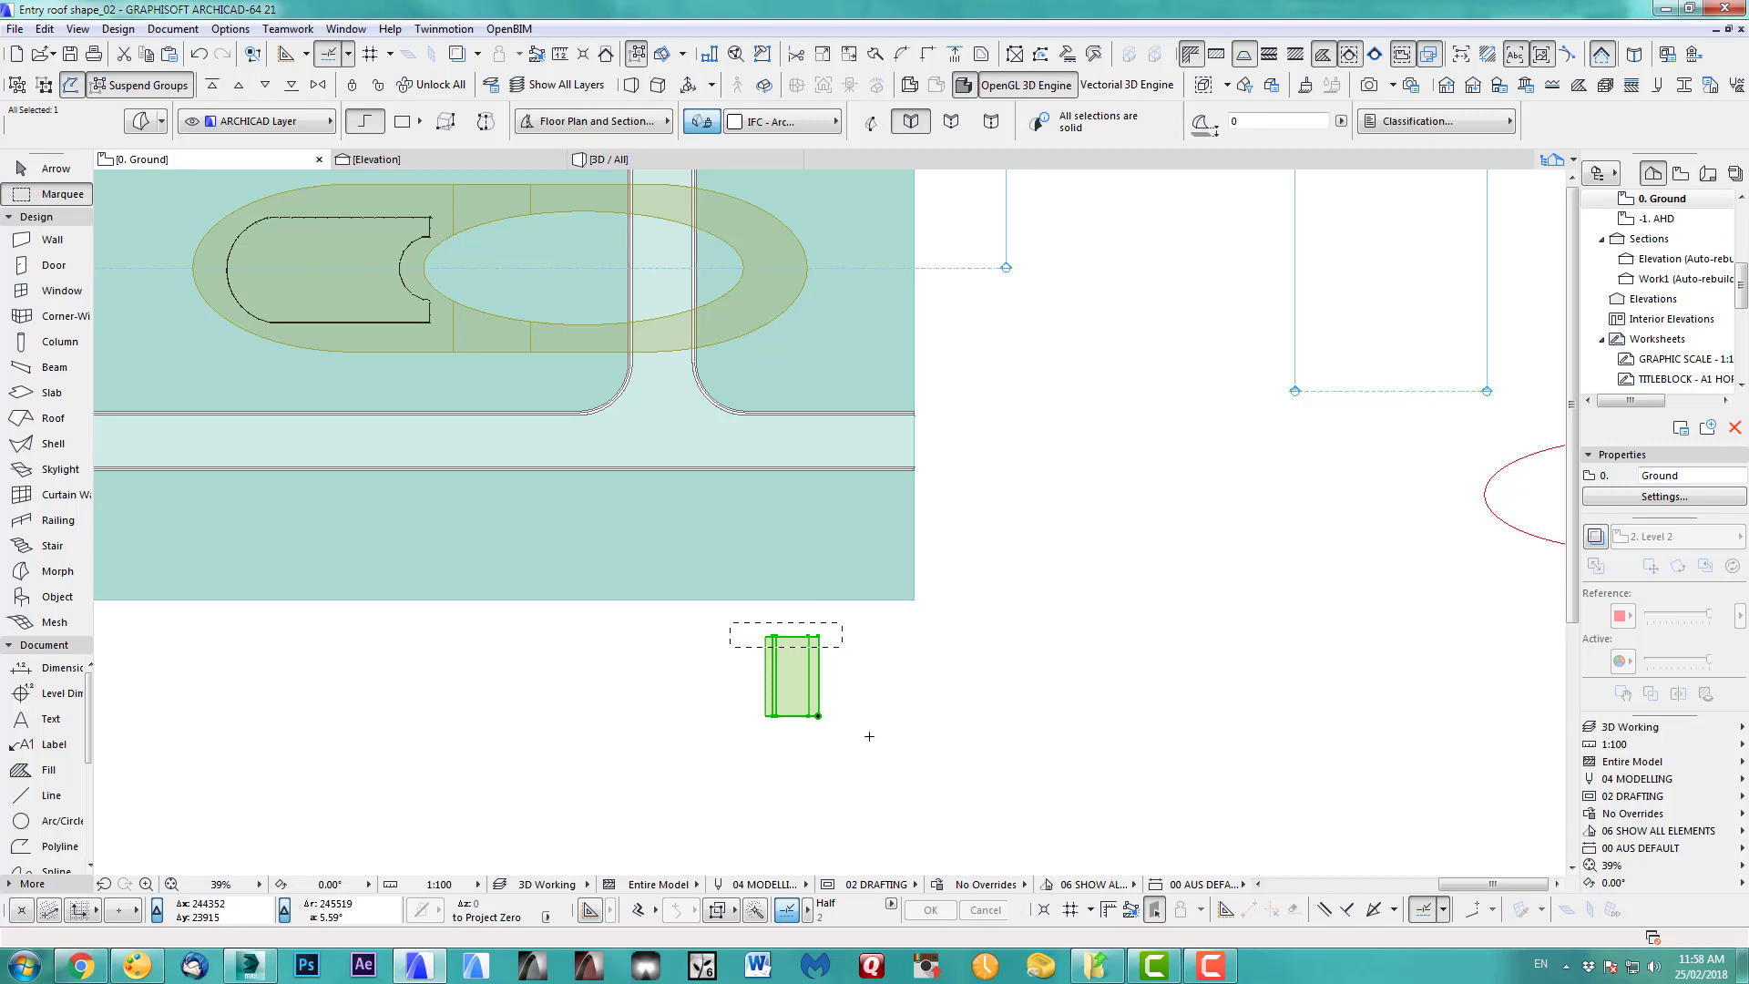
key("ctrl+d")
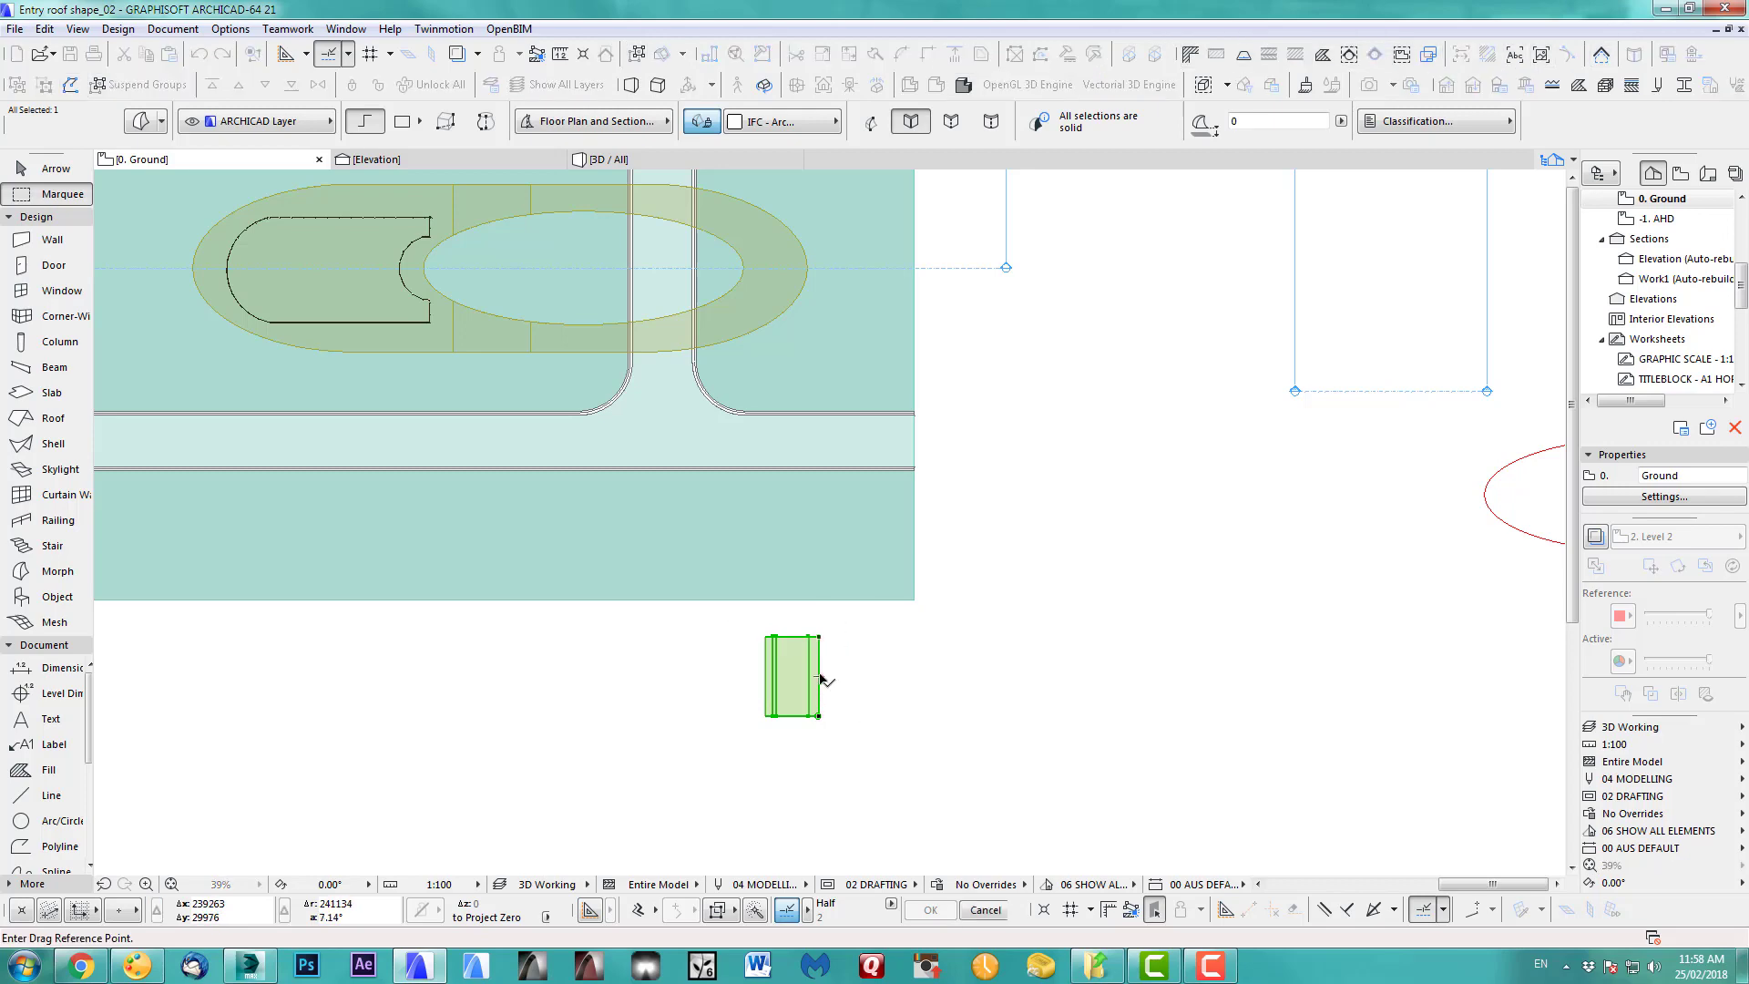
left_click(822, 678)
scroll(835, 250, "up", 5)
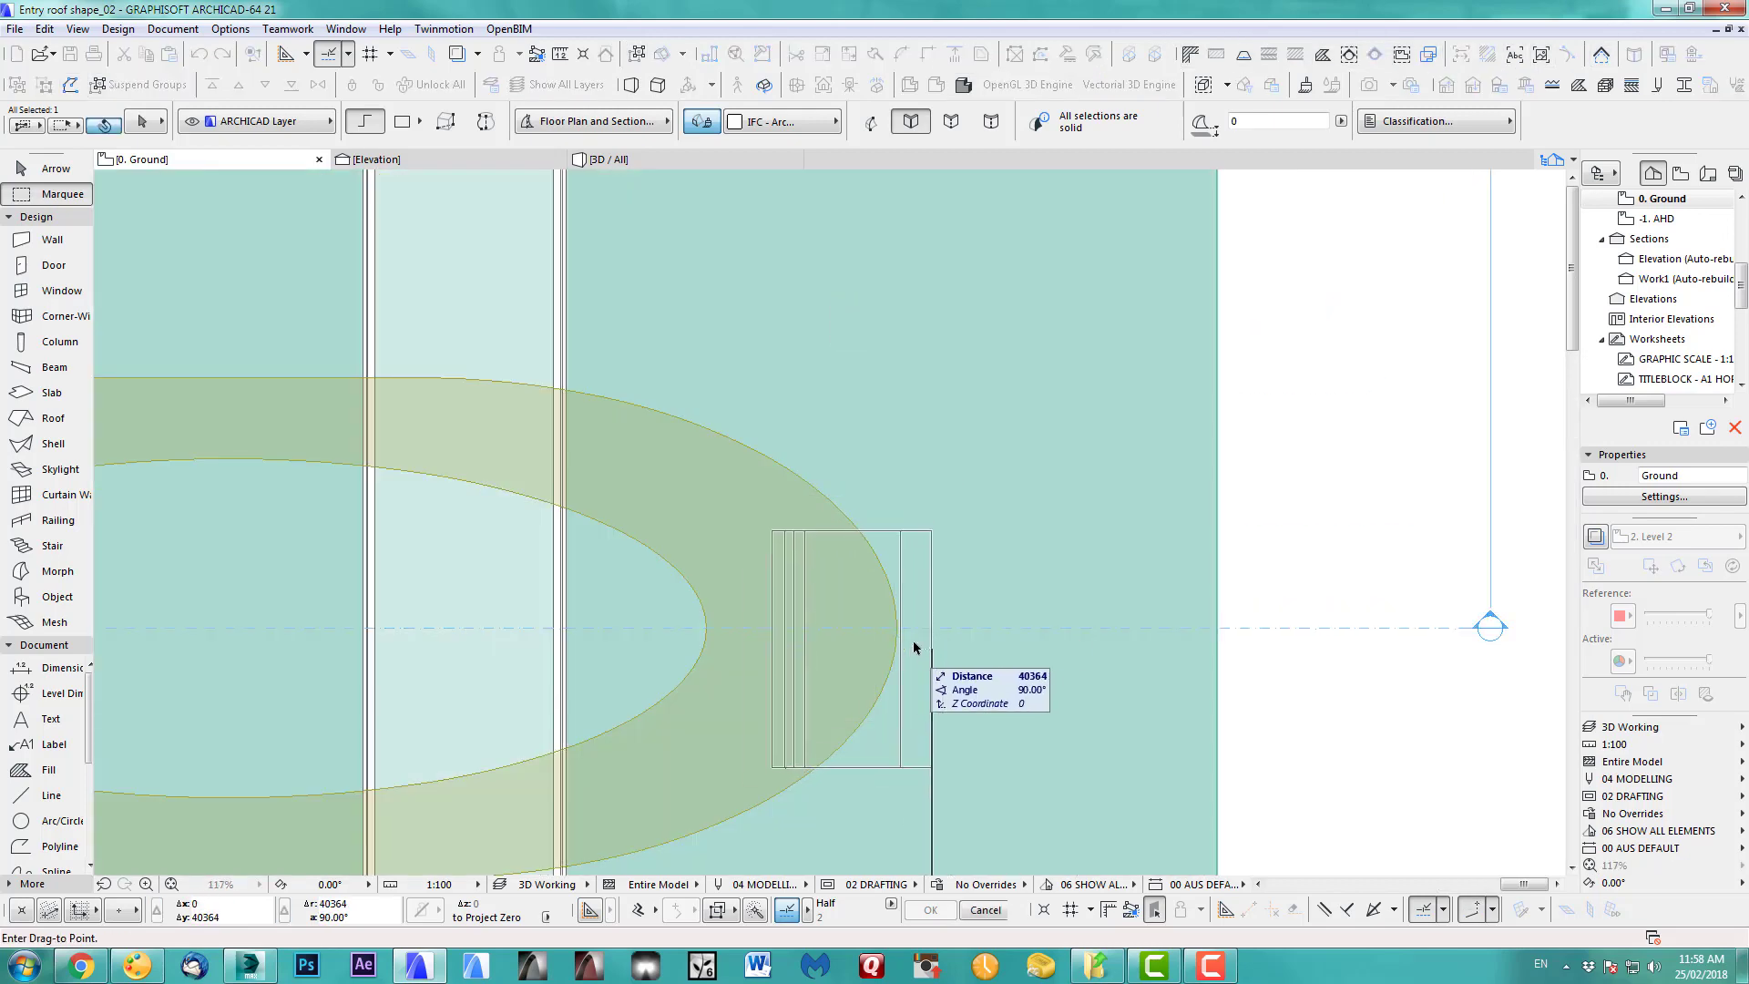
left_click(911, 626)
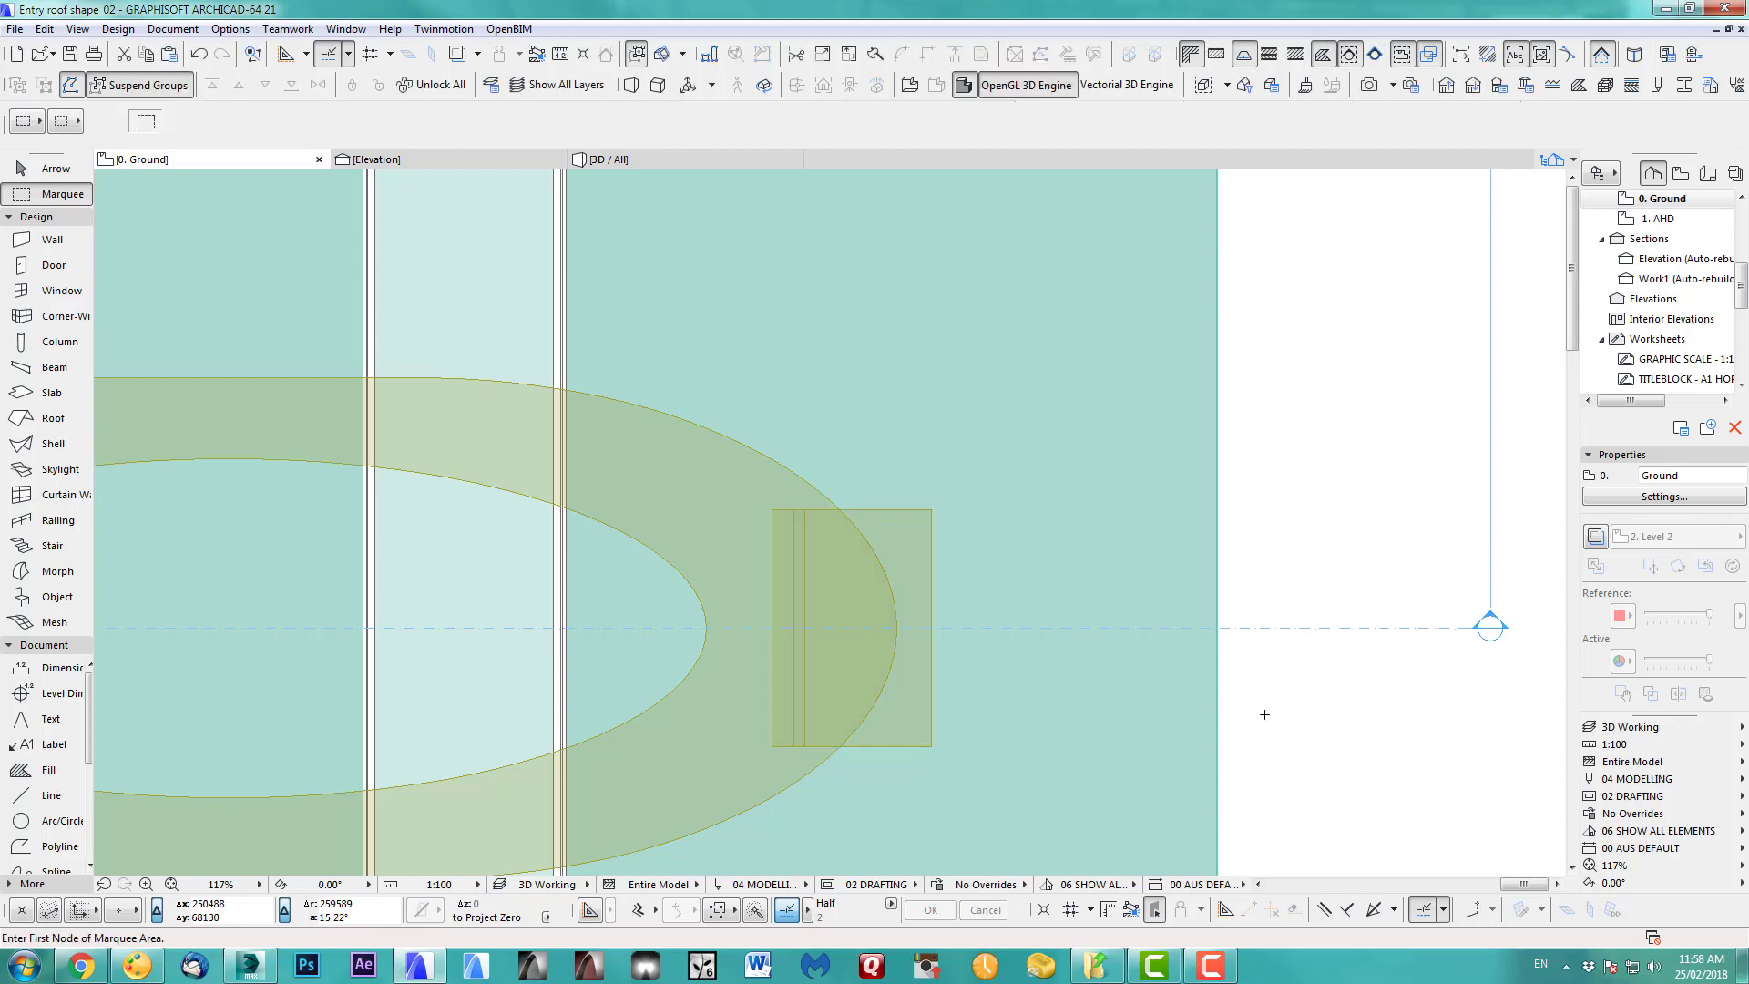
- Examine the widened support beneath the roof from its end in 3D, and return to the ground floor plan
scroll(821, 455, "down", 3)
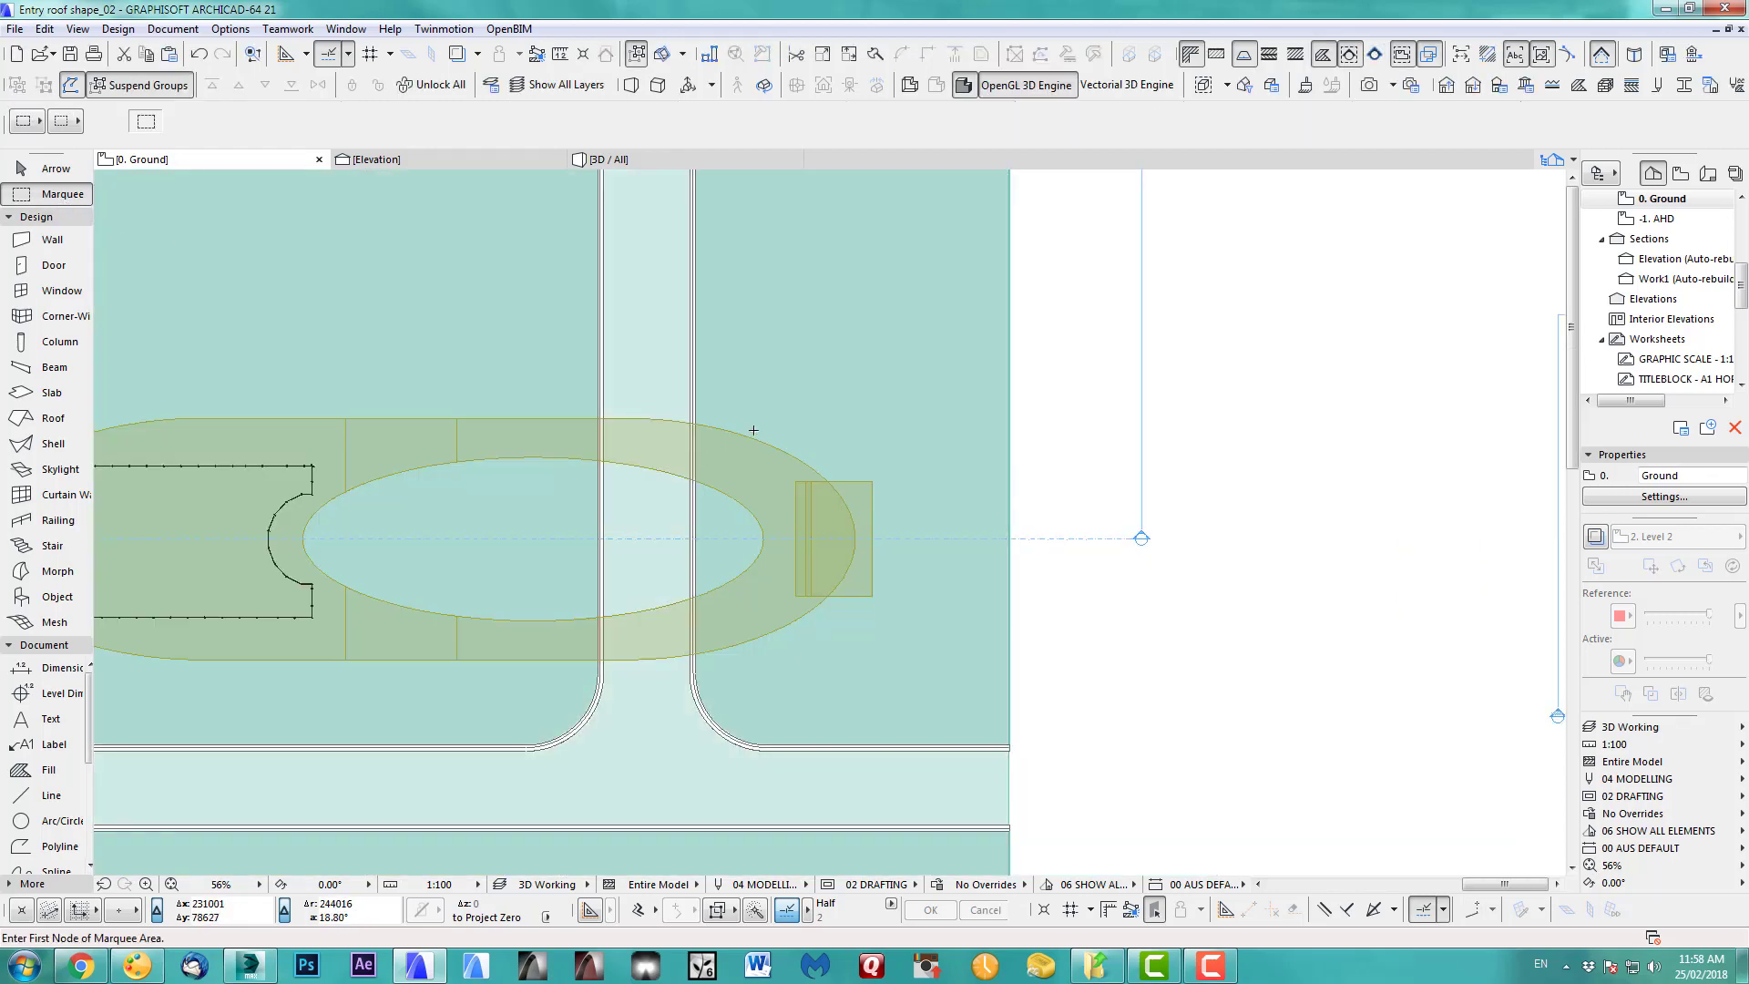
key("F3")
middle_click_drag(823, 511, 732, 611, "shift")
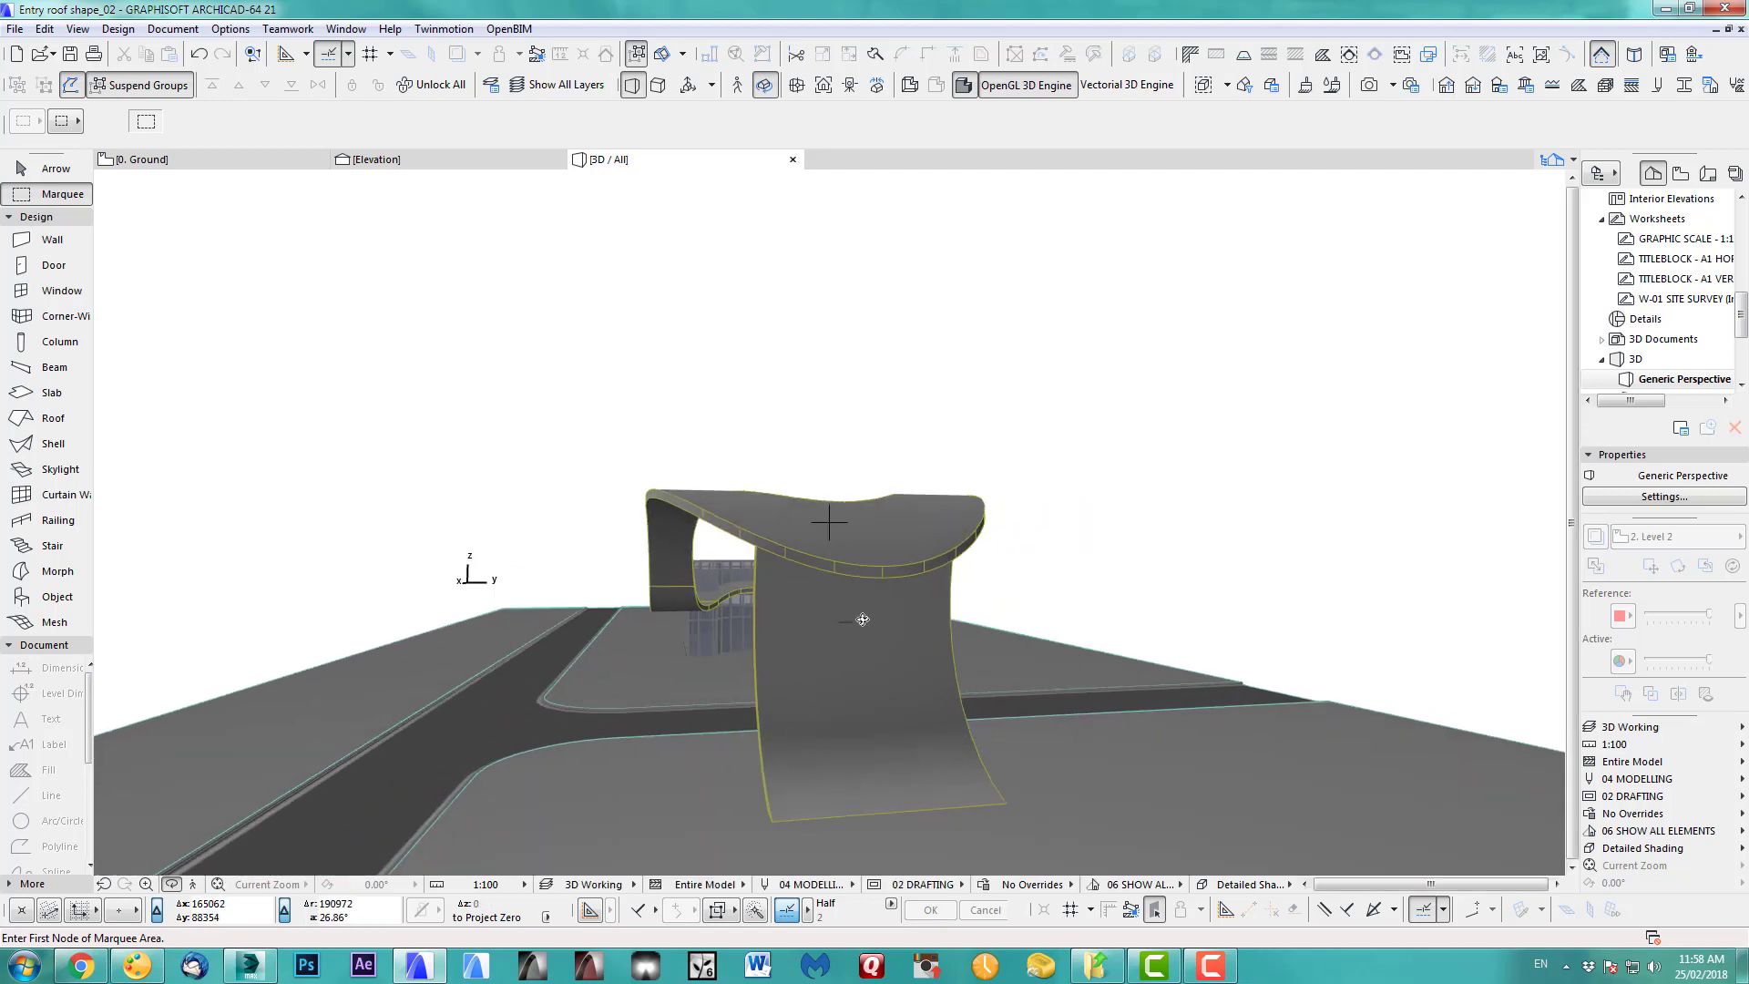
key("F2")
scroll(921, 573, "down", 3)
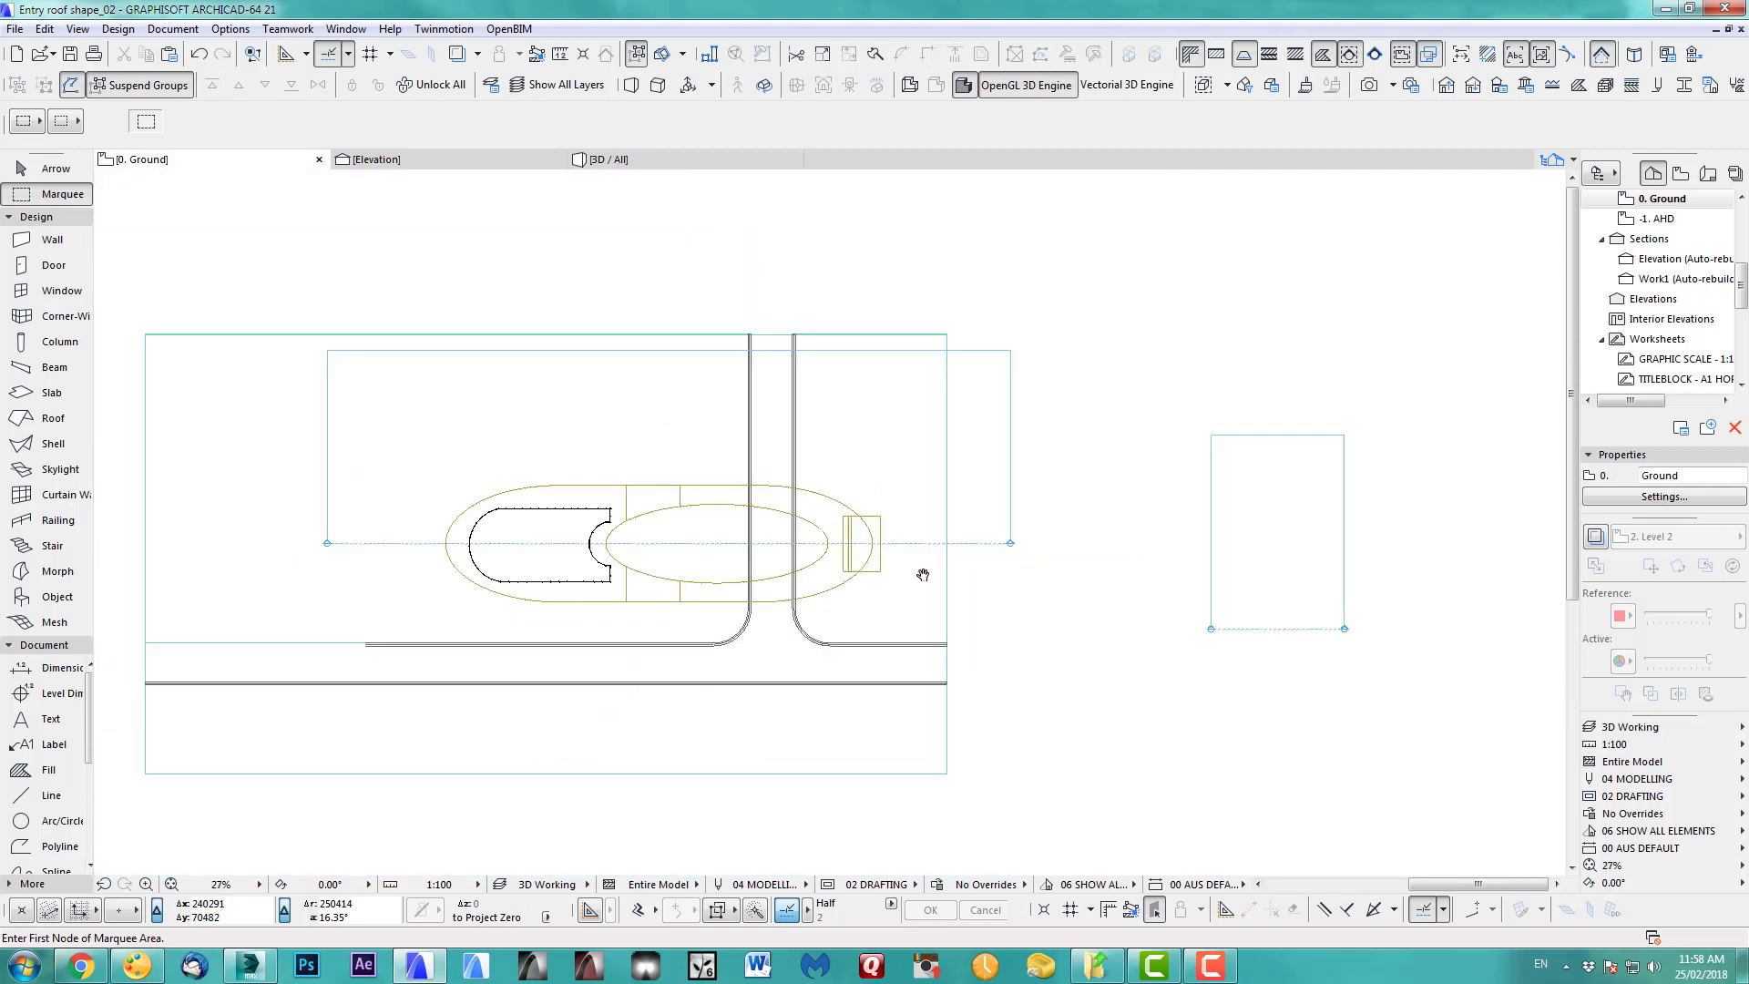
- Place a copy of the curved support straight across from the original, inside the rectangular range of the Work1 section marker
middle_click_drag(921, 574, 596, 581)
left_click(56, 170)
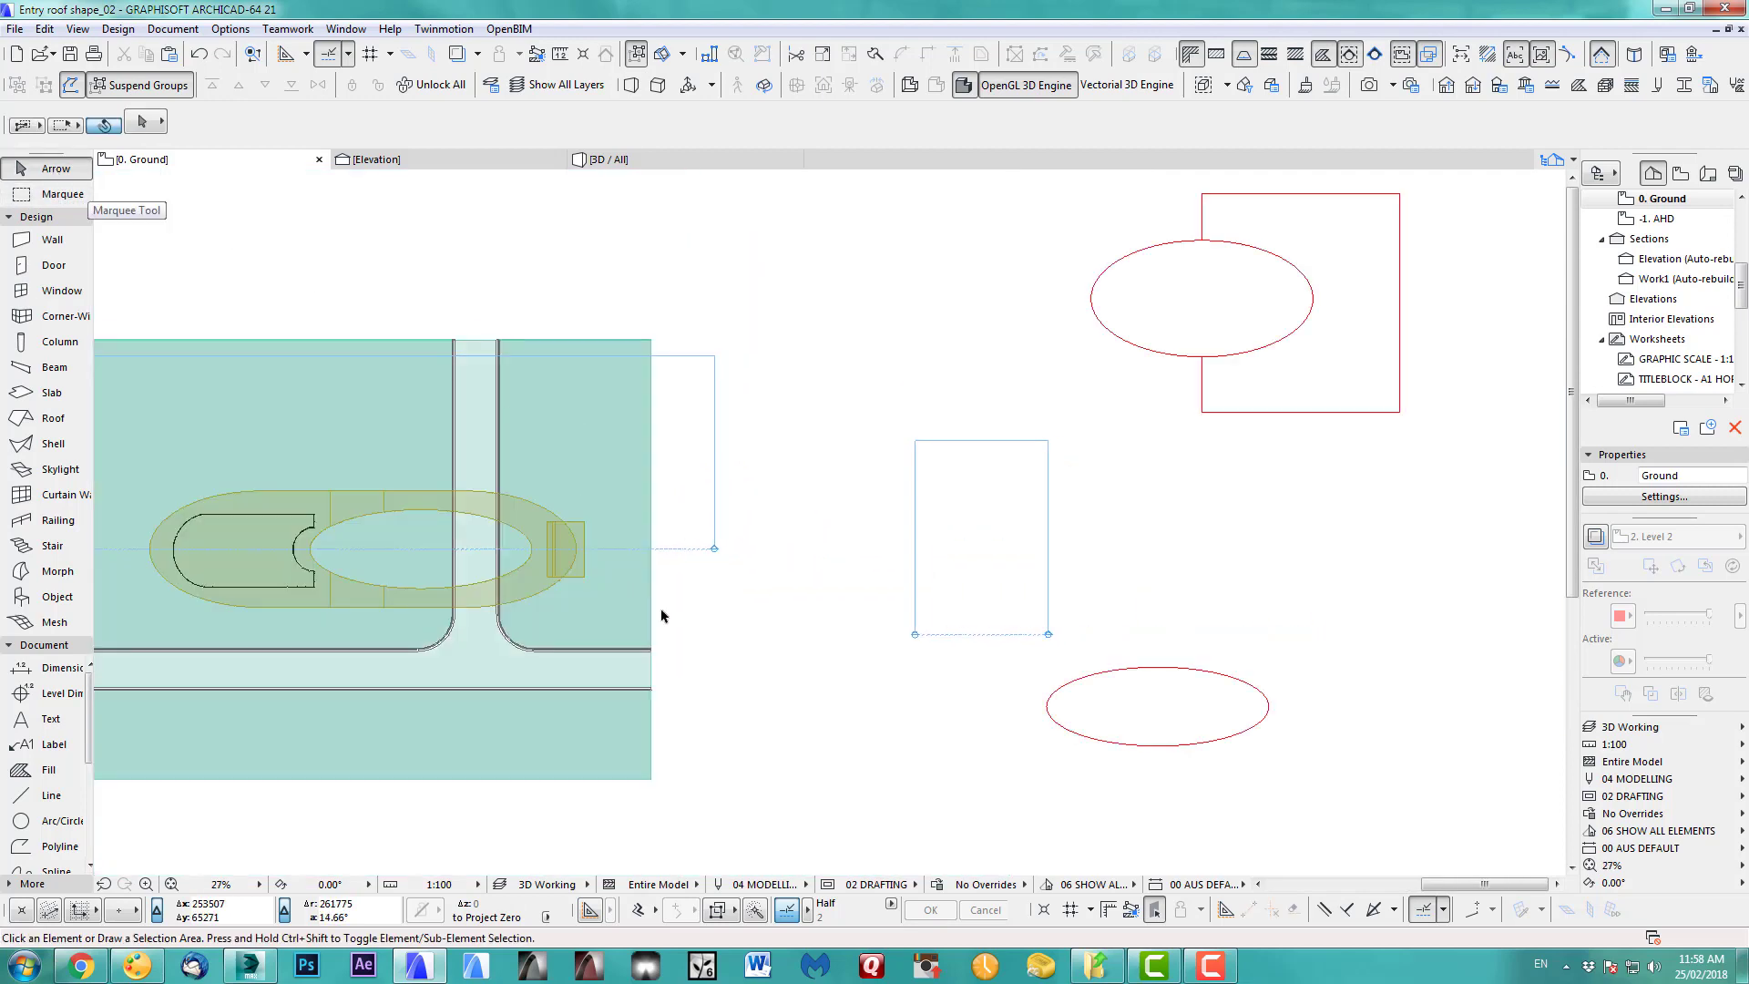
left_click(580, 583)
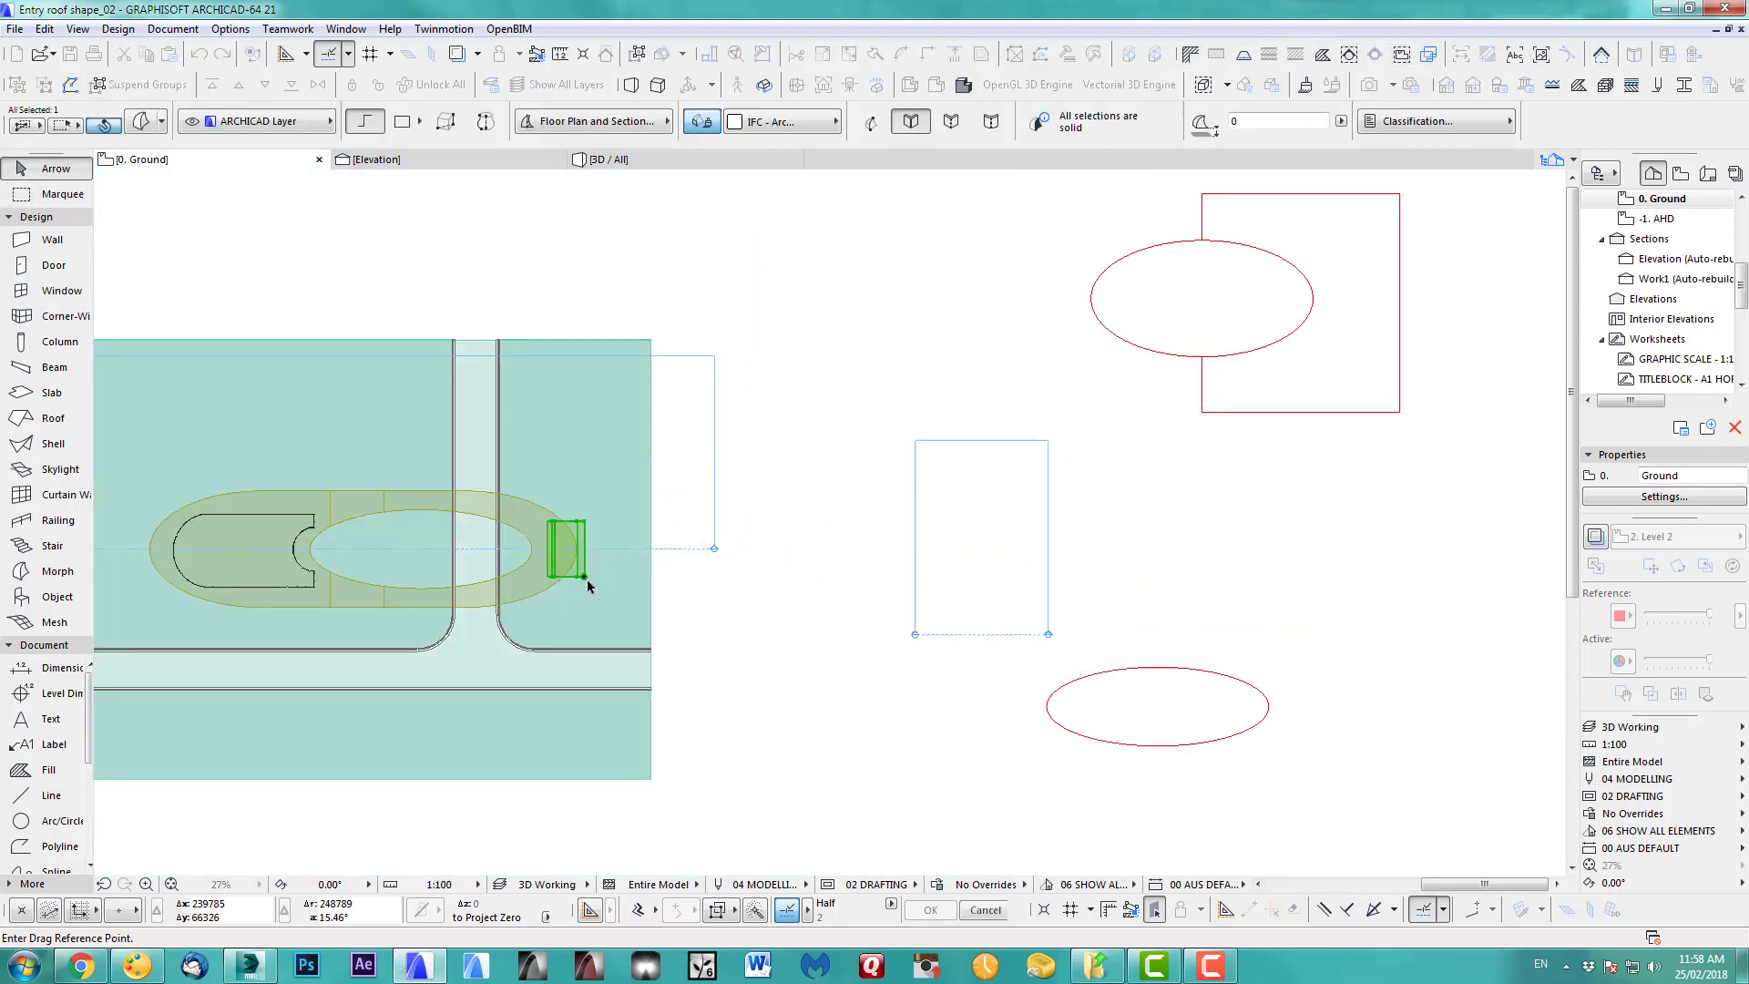
left_click(586, 580)
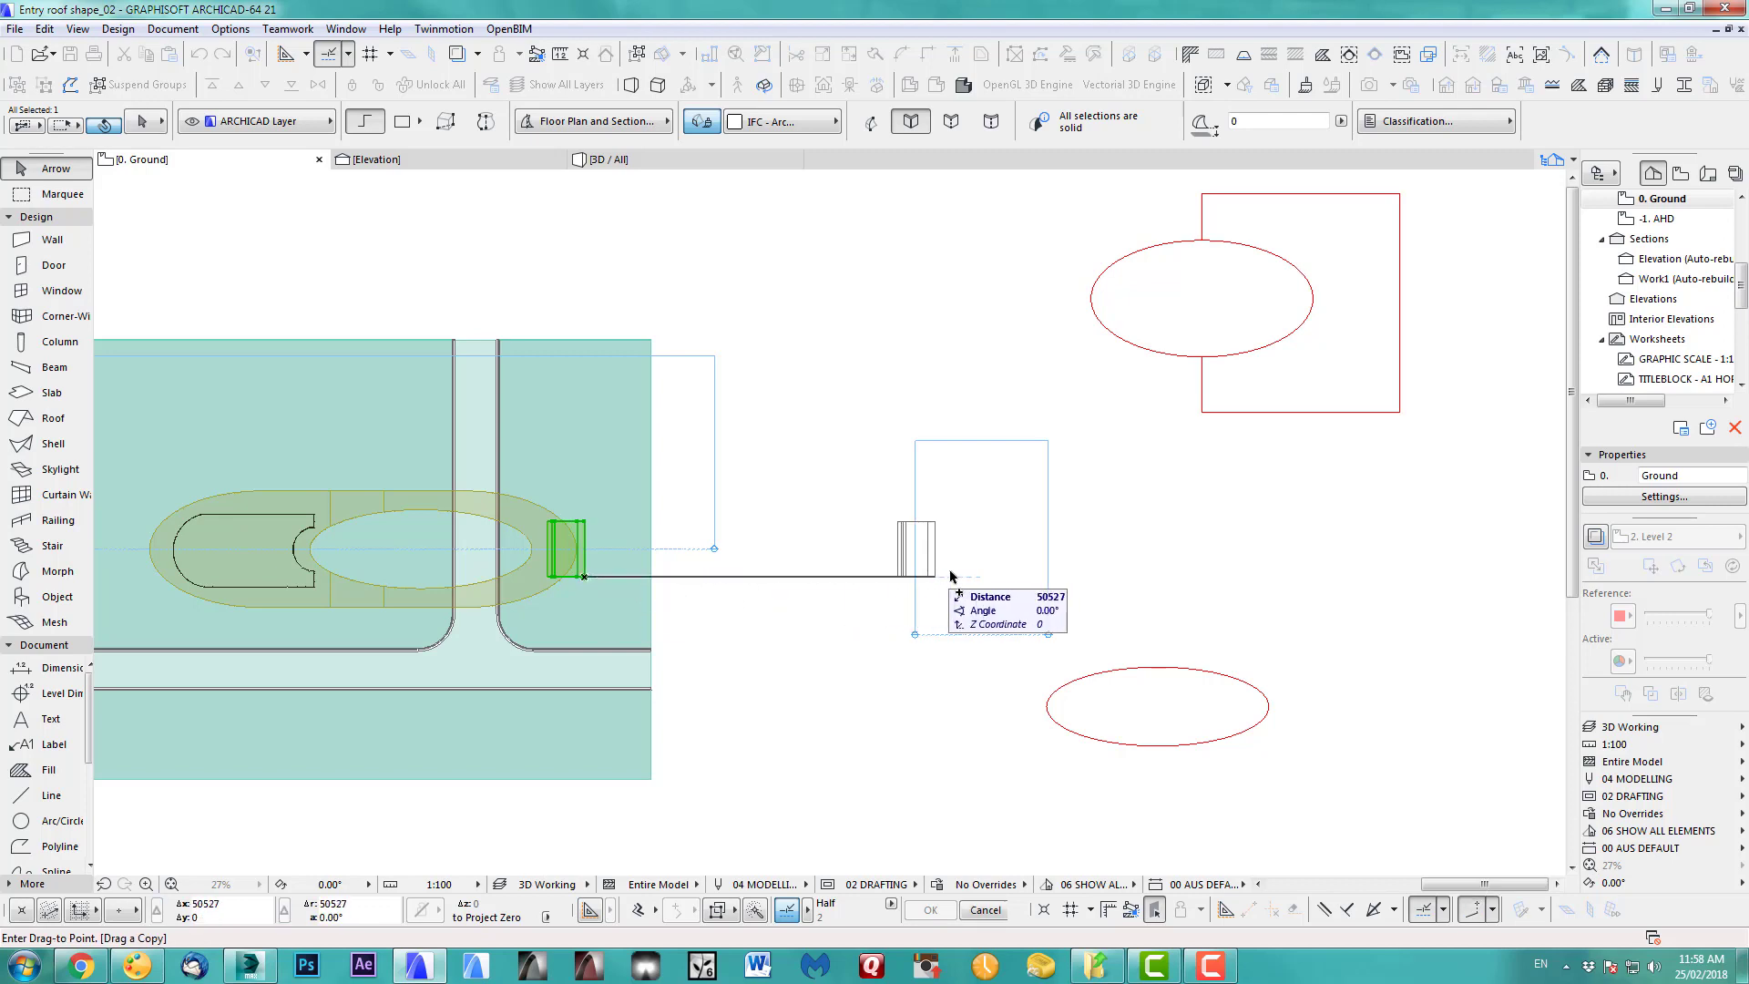
left_click(979, 576)
left_click(1099, 616)
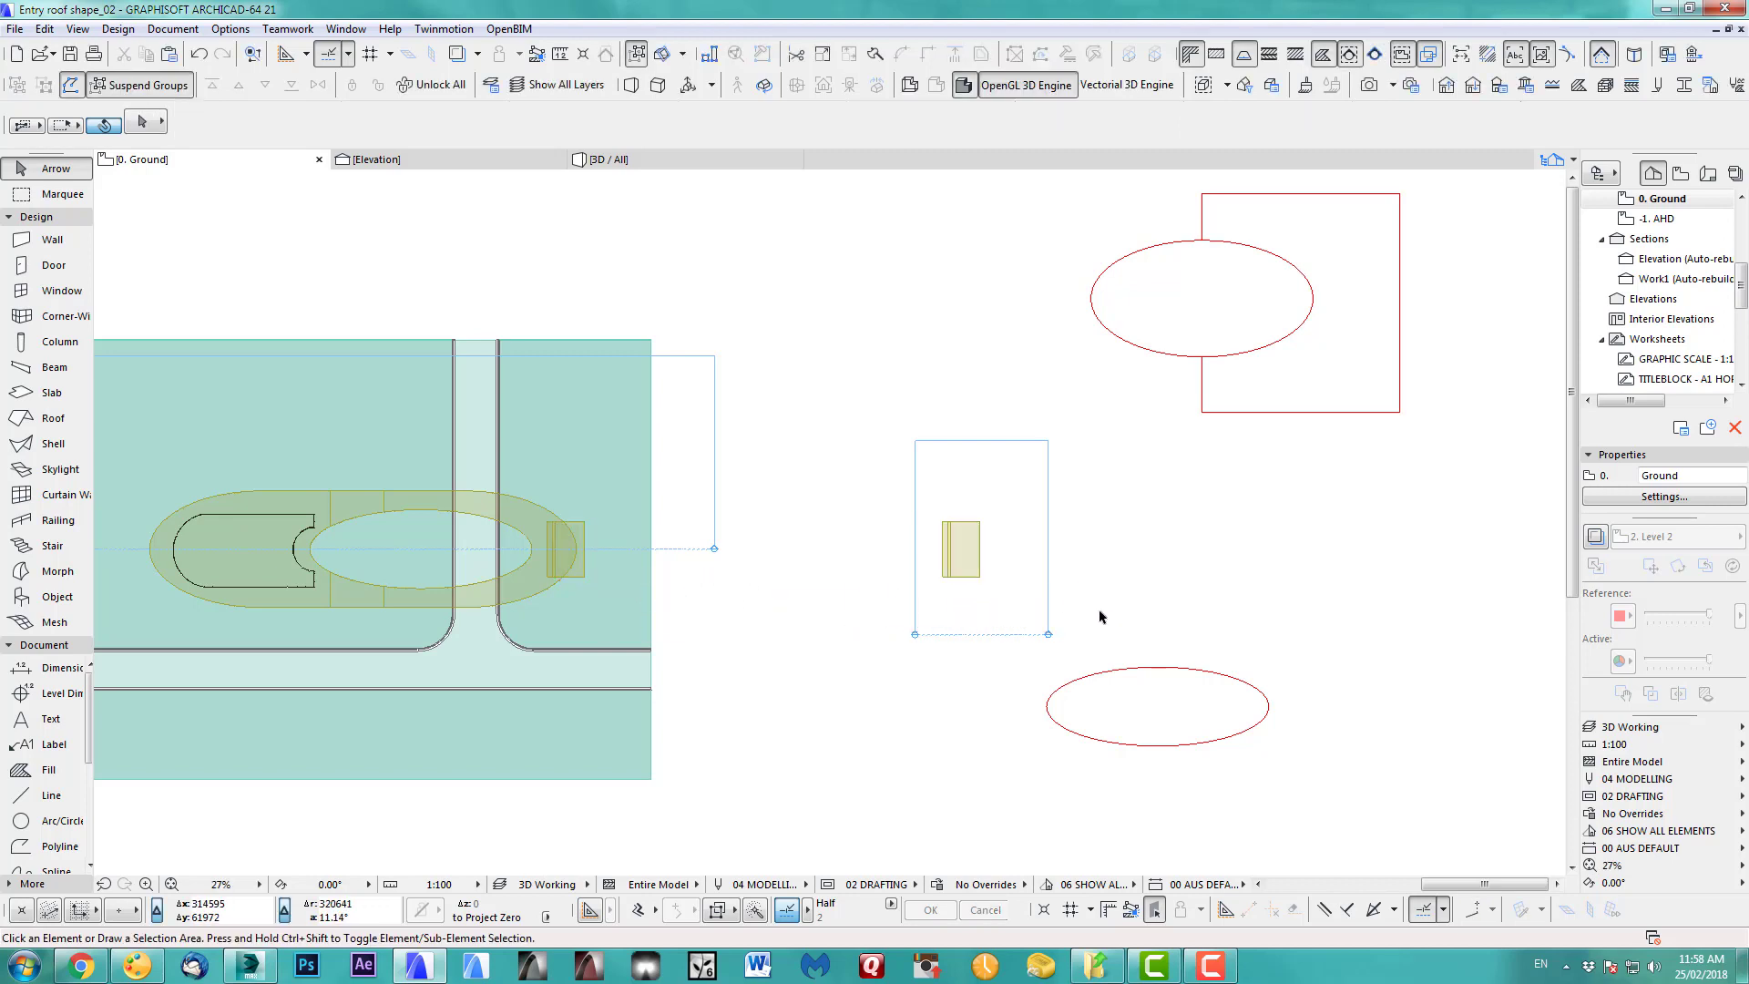
- Rotate the Work1 section marker 90° counter-clockwise about the midpoint of its section line
left_click(1025, 635)
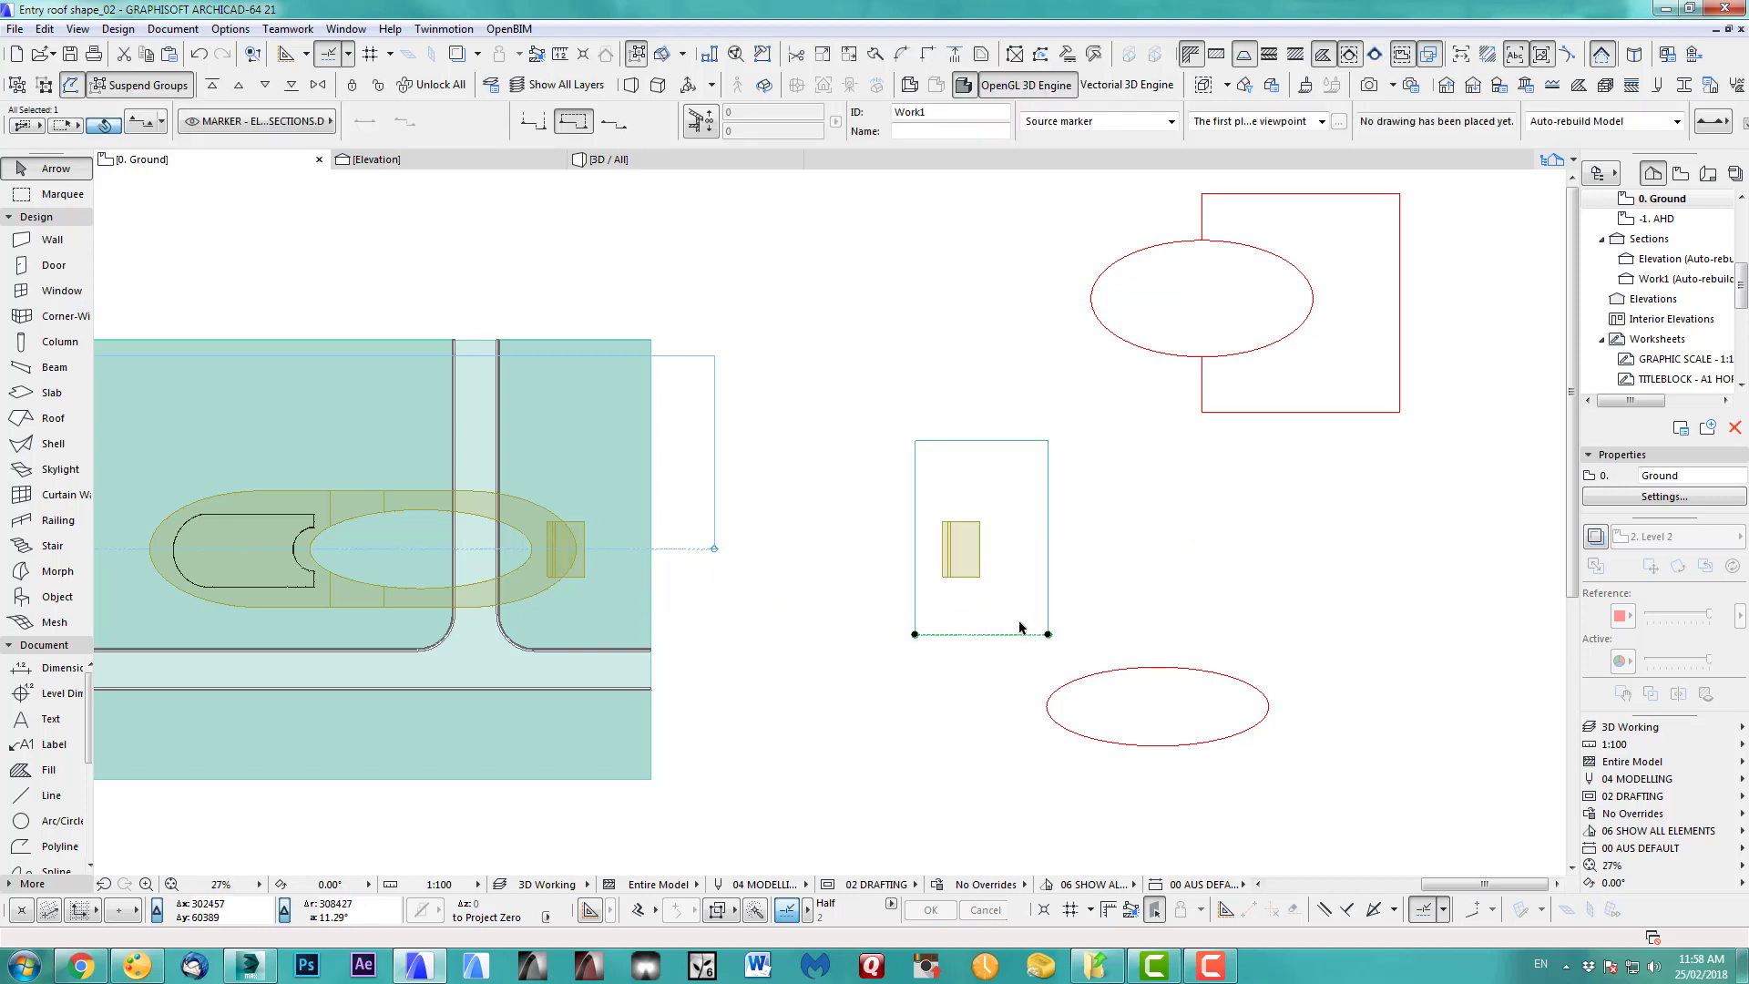
key("ctrl+e")
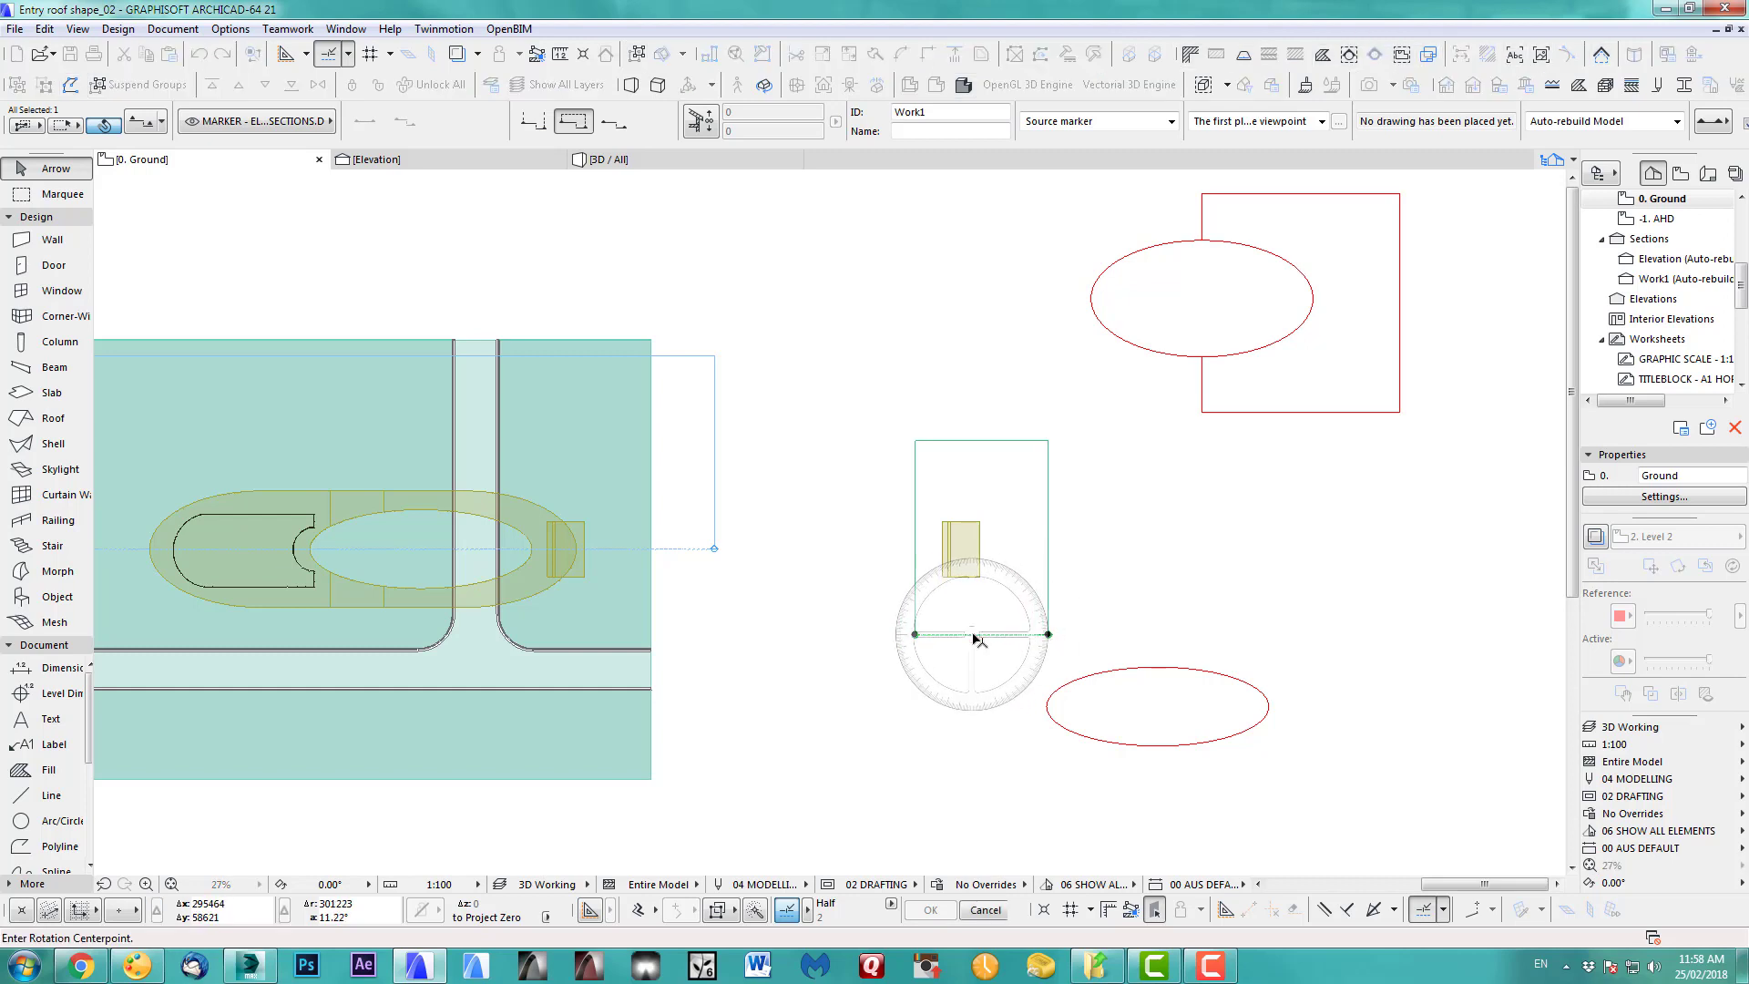
left_click(972, 634)
left_click(1048, 634)
left_click(967, 465)
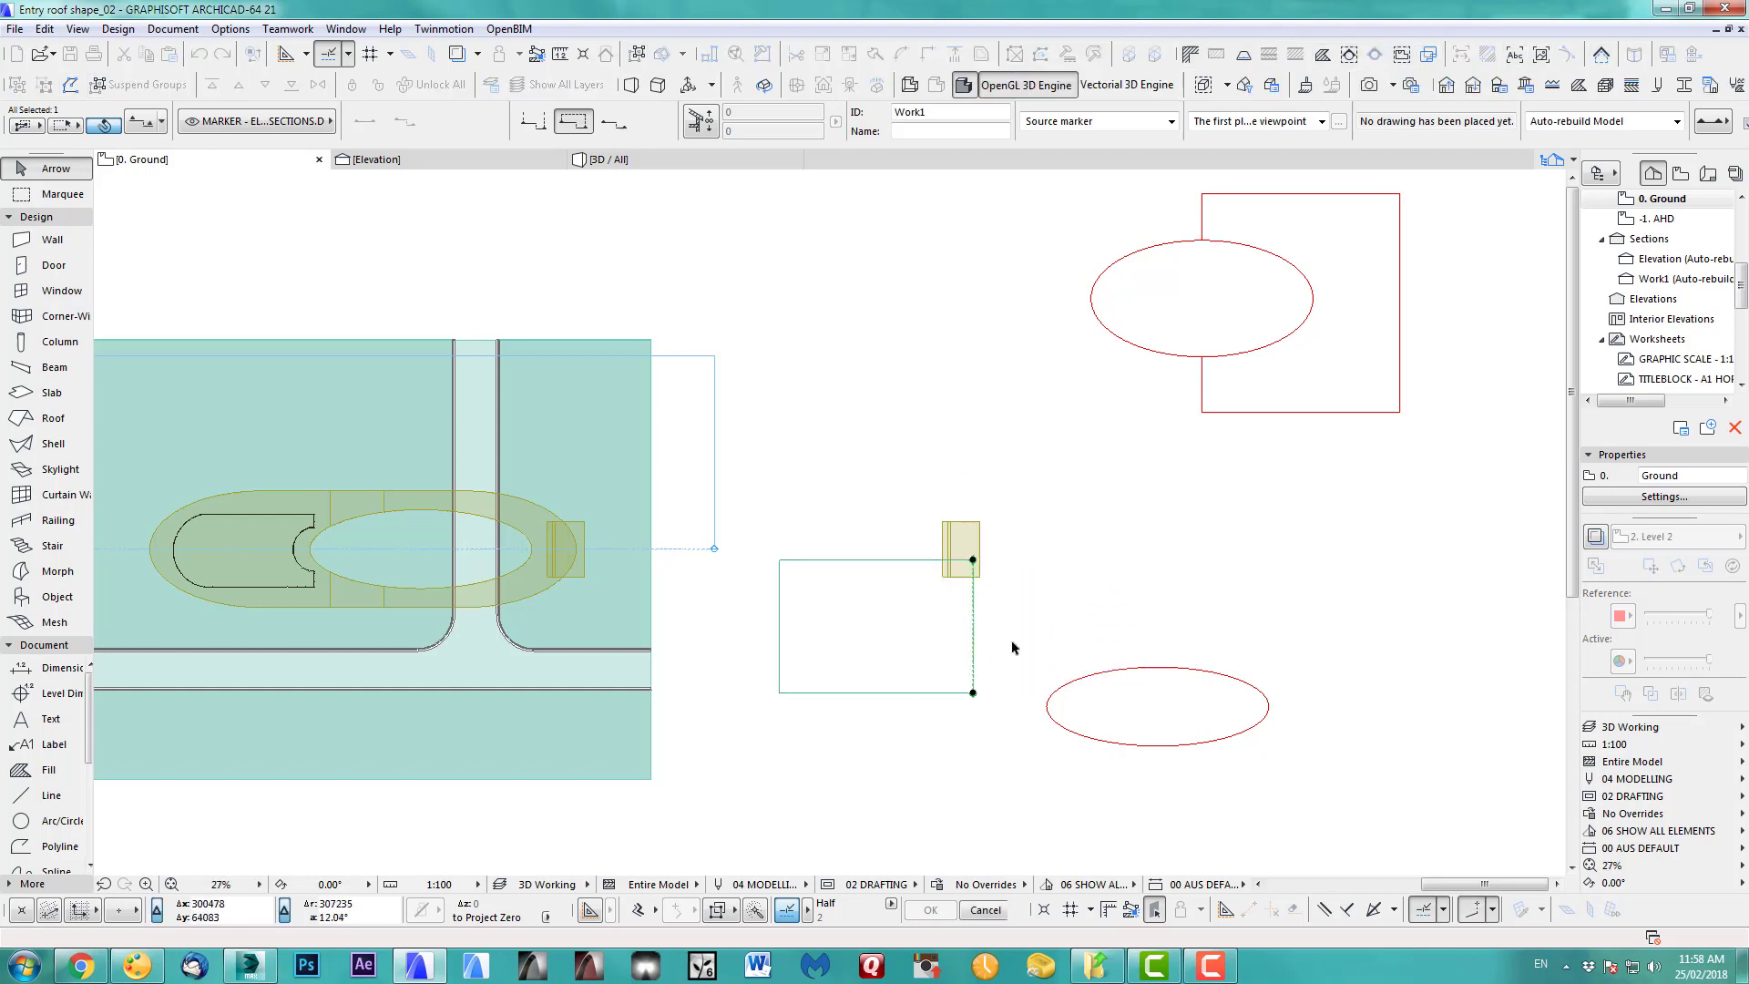
- Move the rotated section marker about 11900 diagonally upward so its range encloses the copied support
key("ctrl+d")
left_click(942, 665)
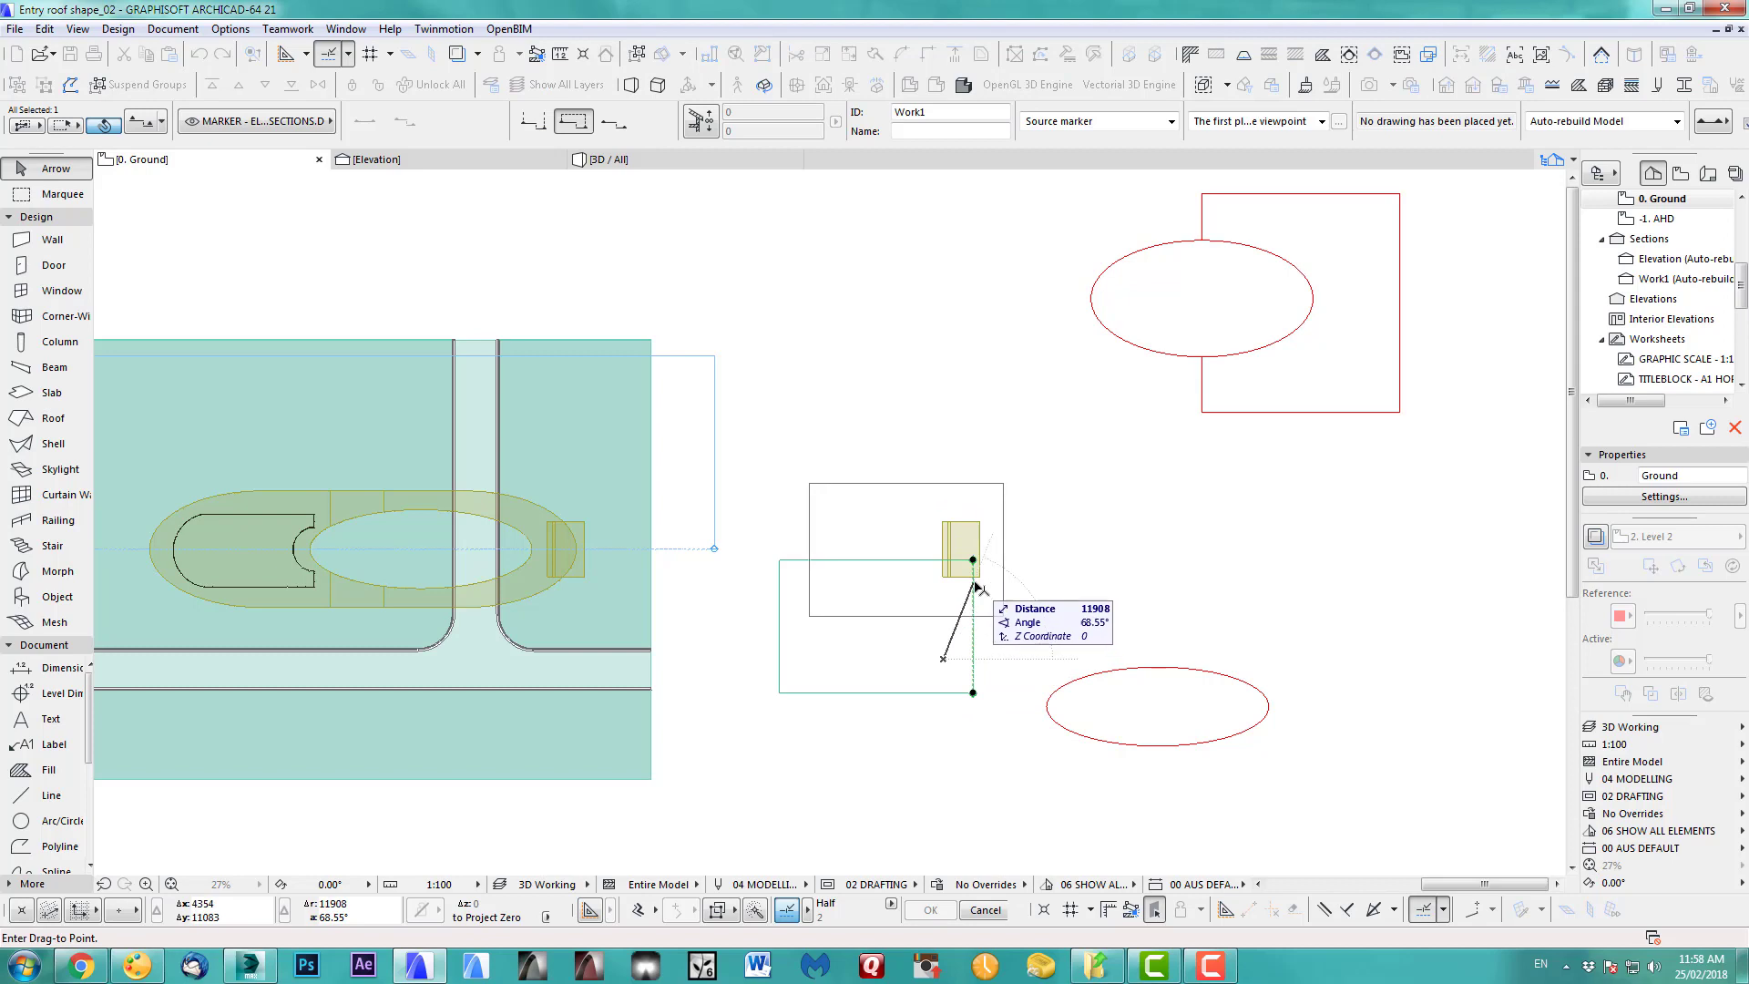
left_click(972, 588)
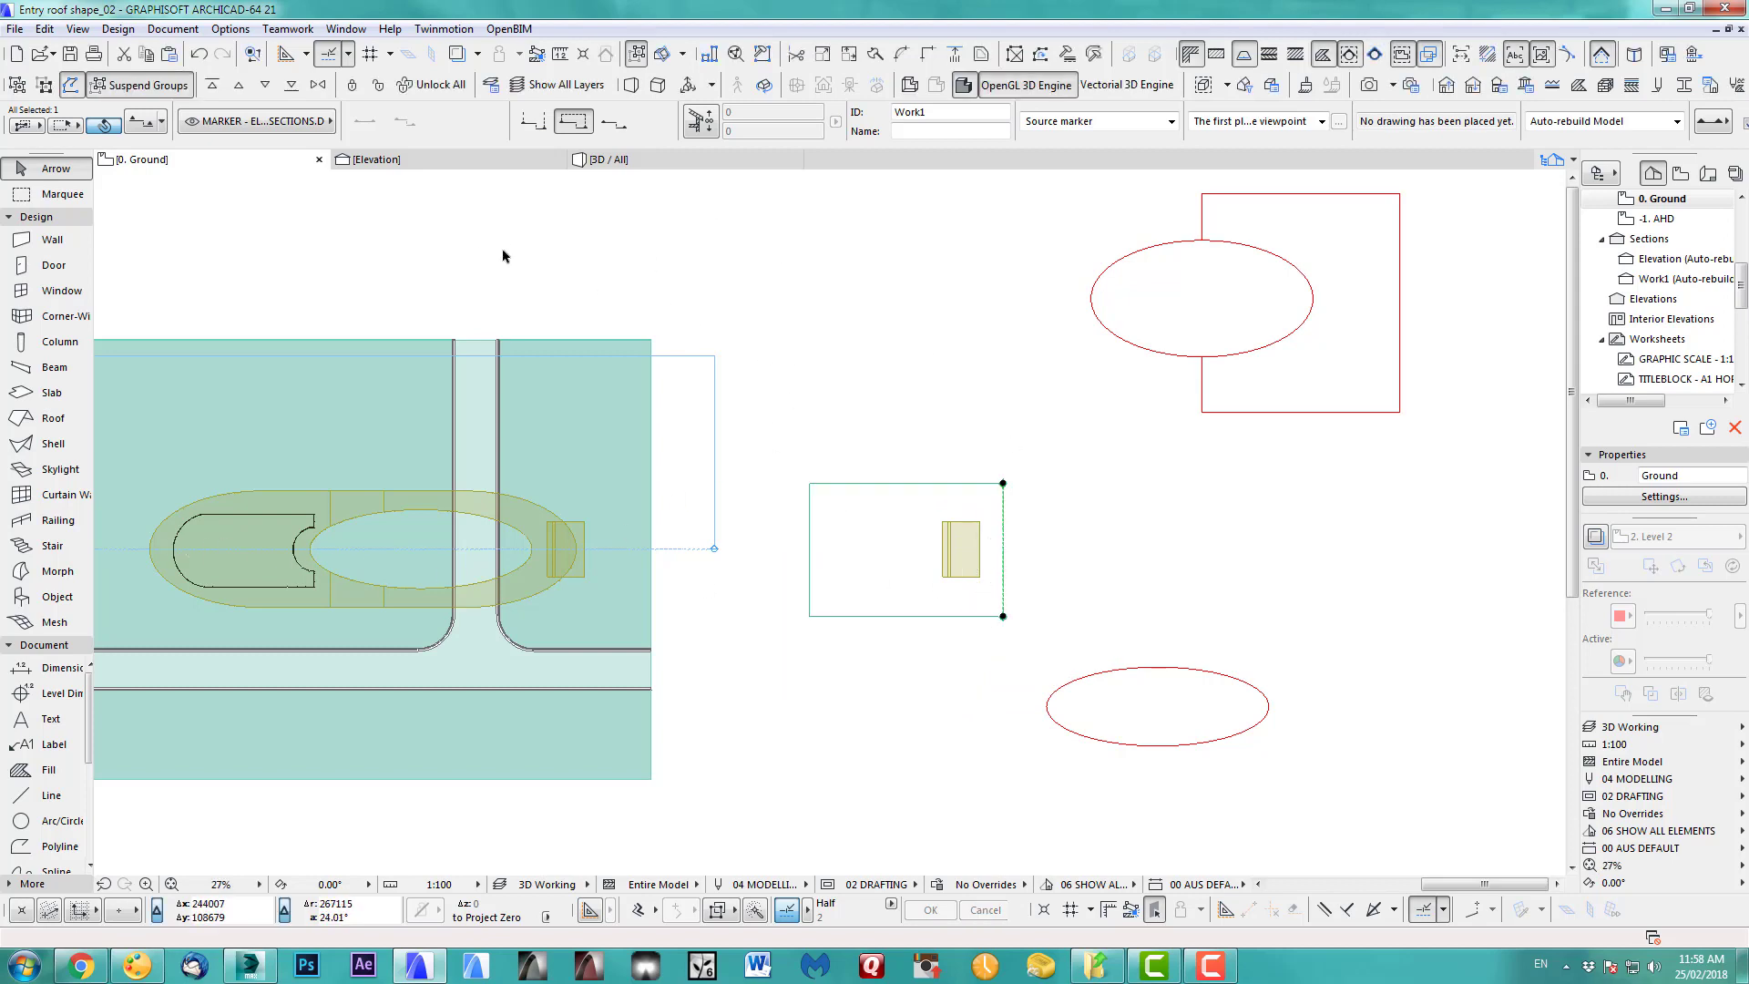
- Open the Work1 section with the current view settings and examine the copied support against the red 2D outlines
right_click(1054, 476)
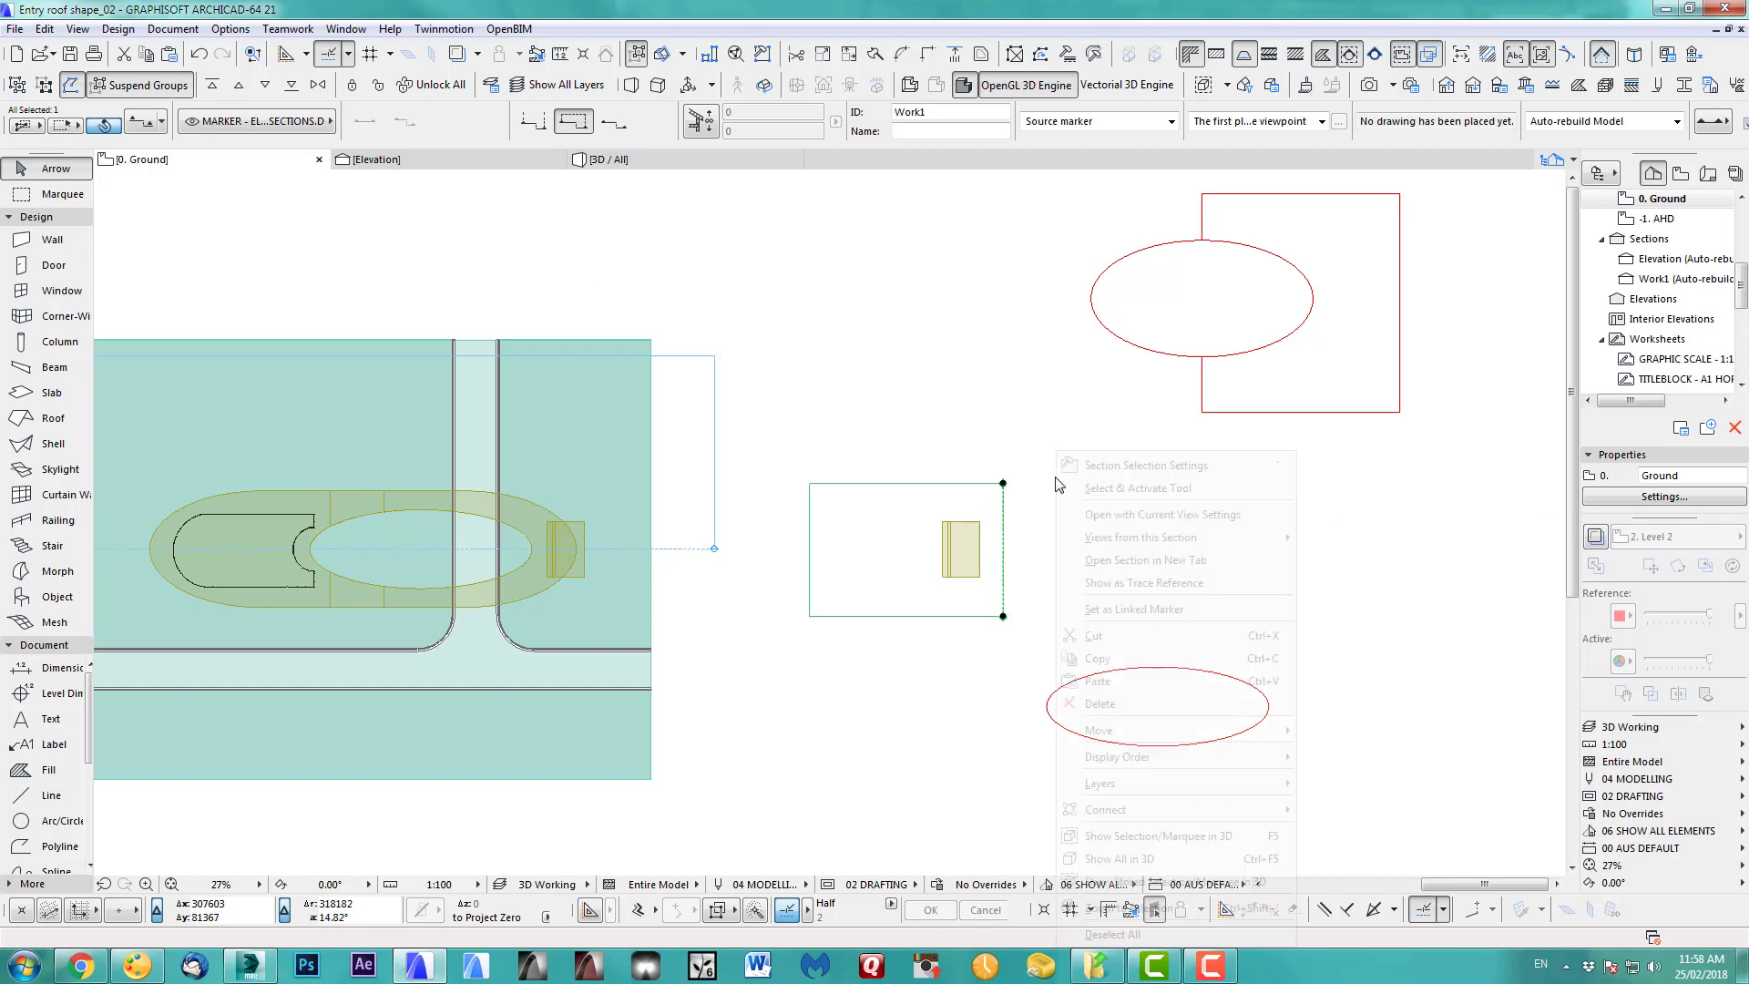
left_click(1094, 515)
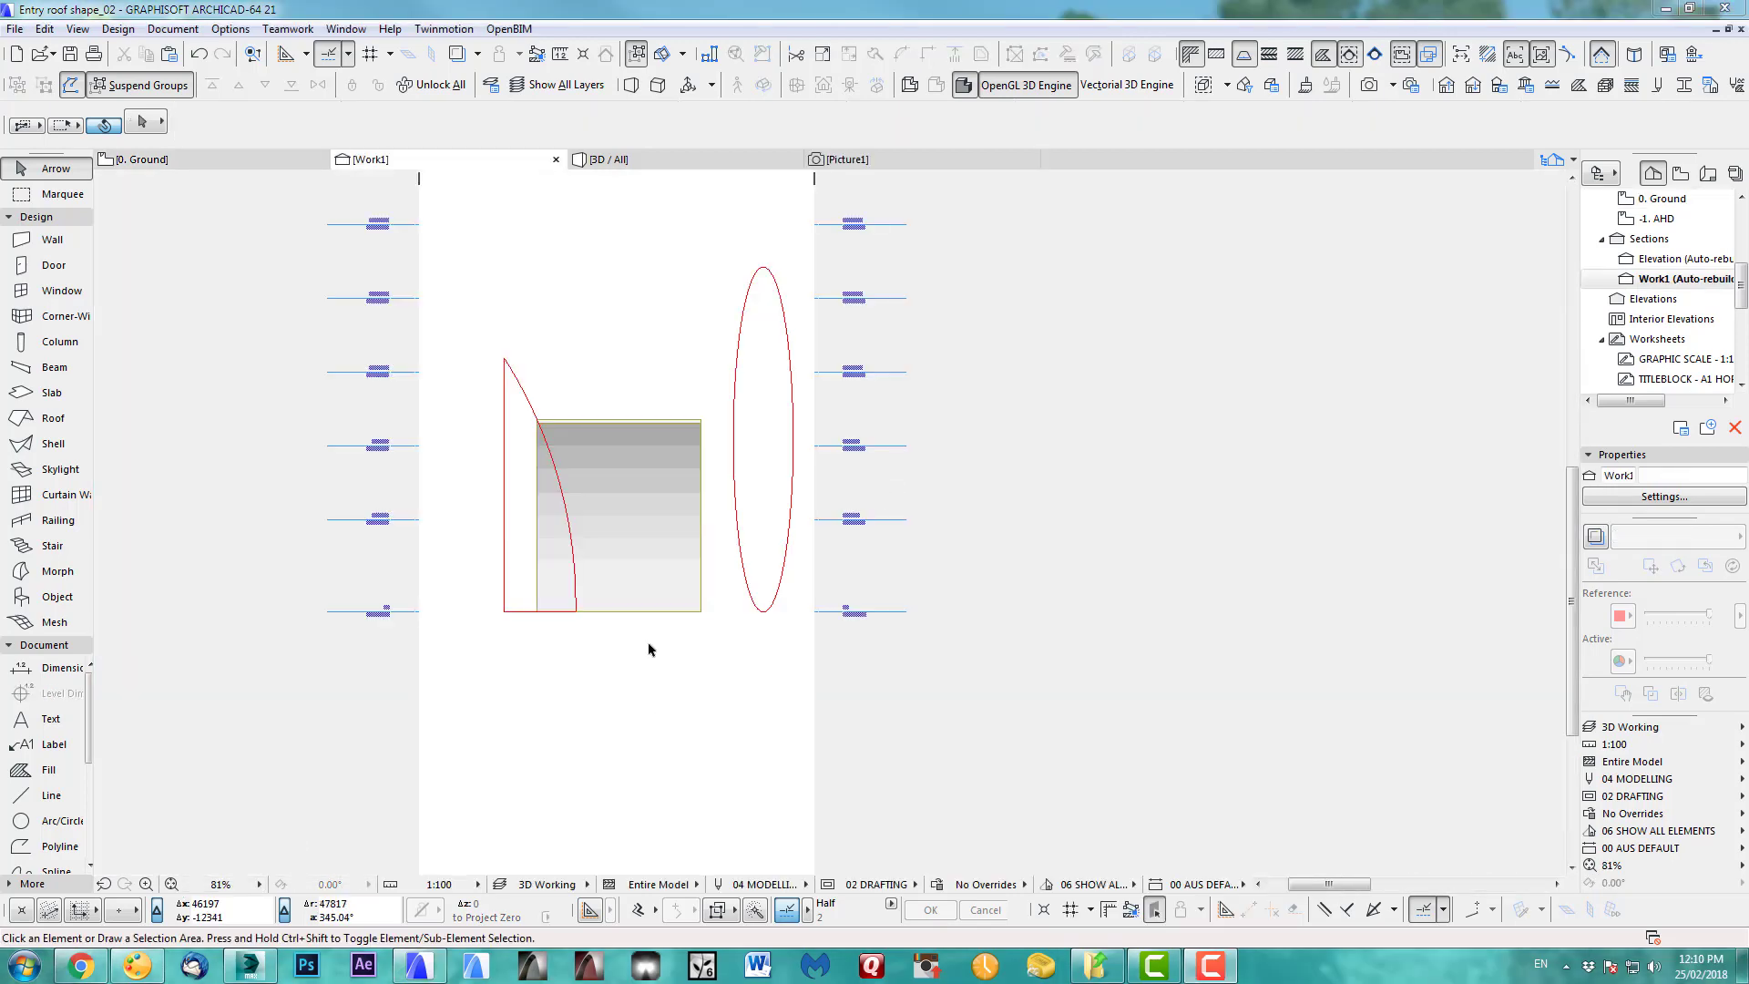
scroll(648, 644, "up", 5)
scroll(835, 766, "down", 2)
scroll(840, 683, "up", 1)
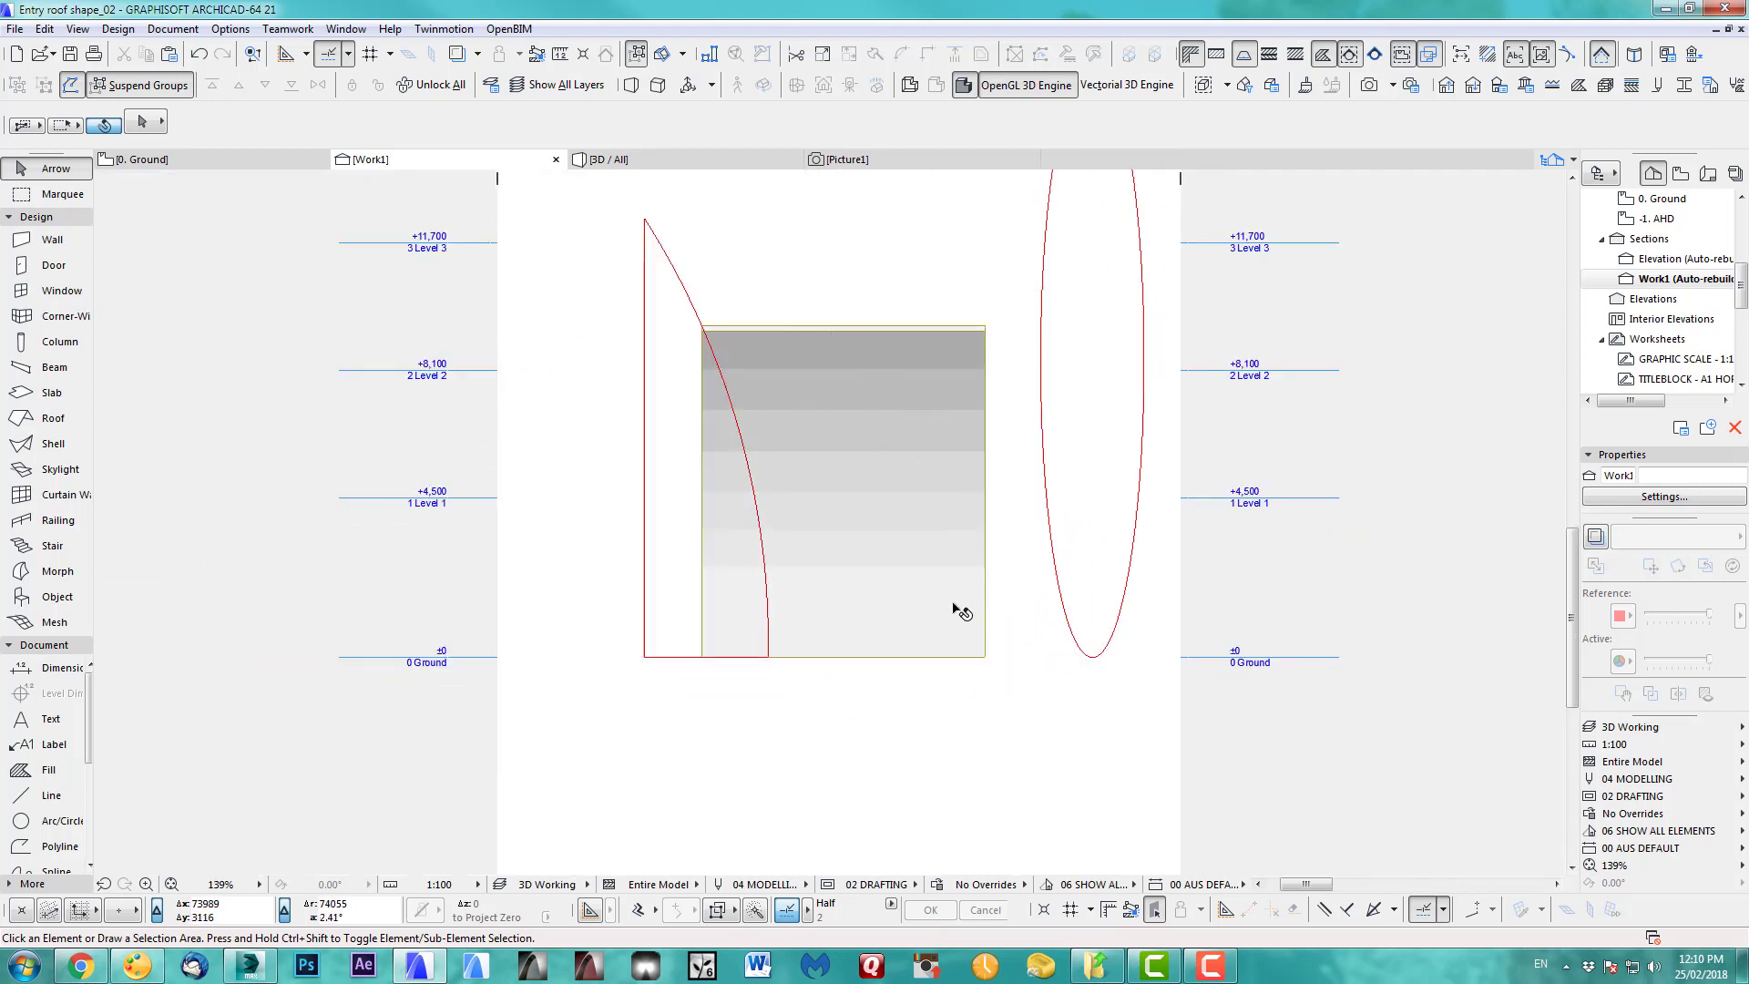
- From the ground floor plan, show only the copied support in 3D and view it from its concave side
key("F2")
scroll(854, 592, "up", 4)
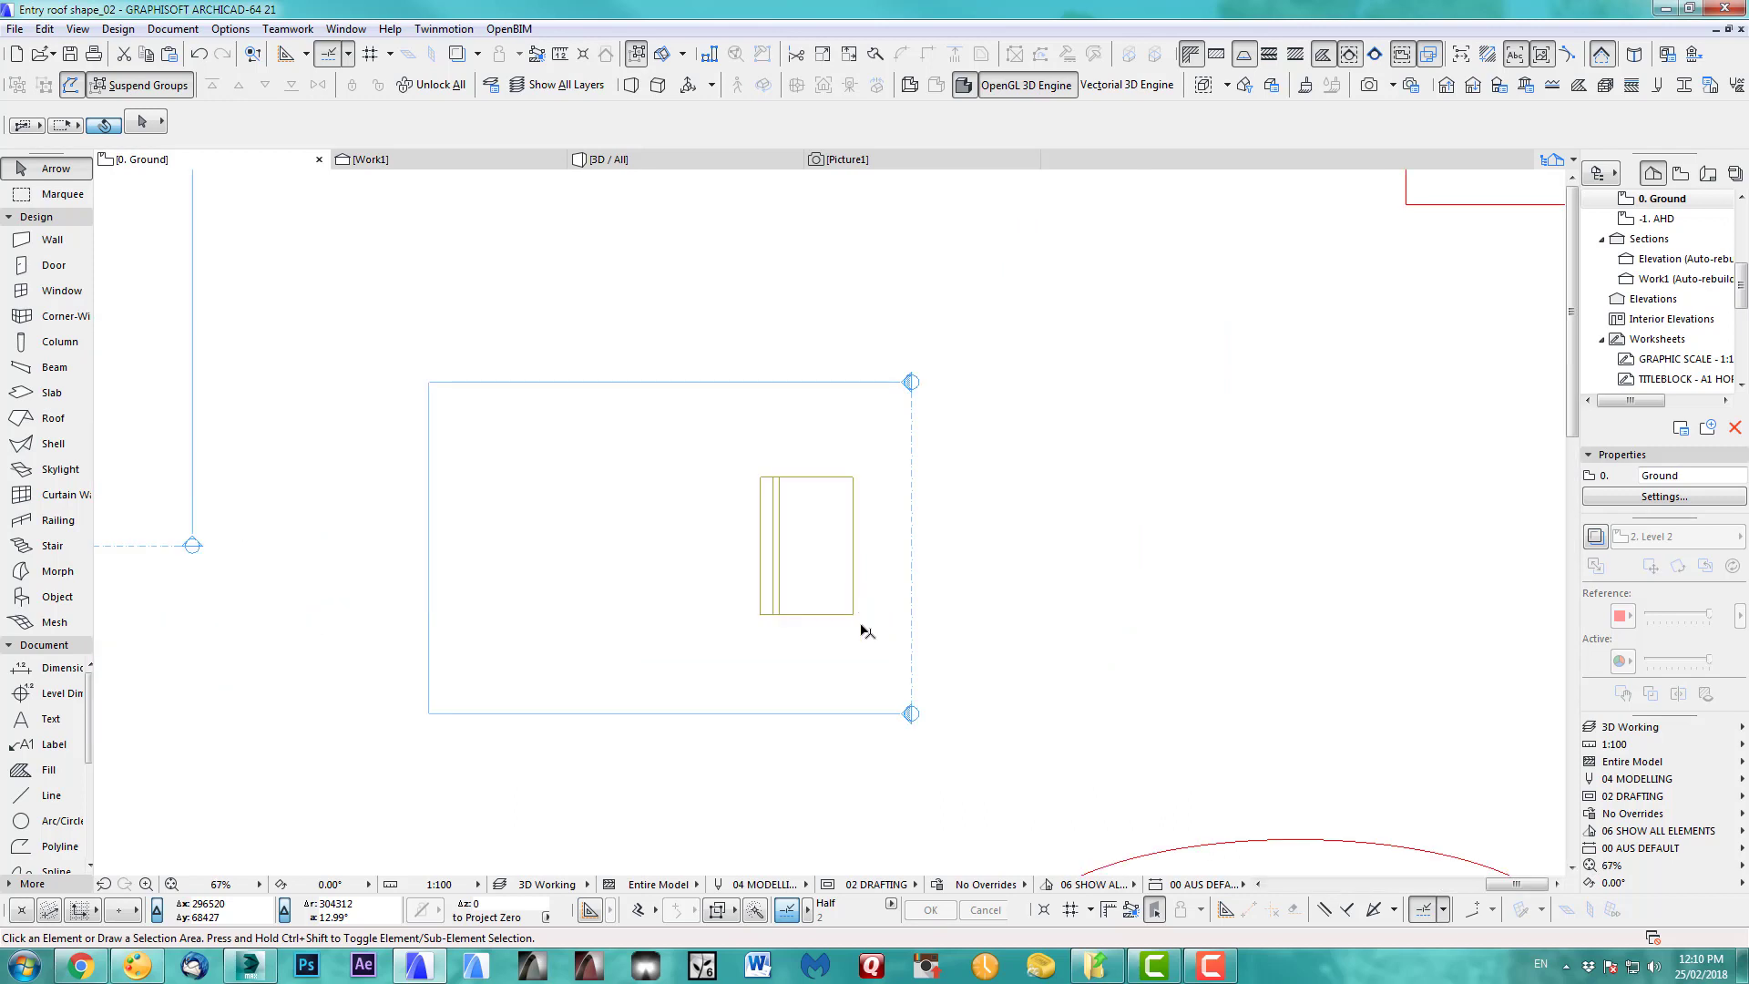
left_click(854, 617)
key("F5")
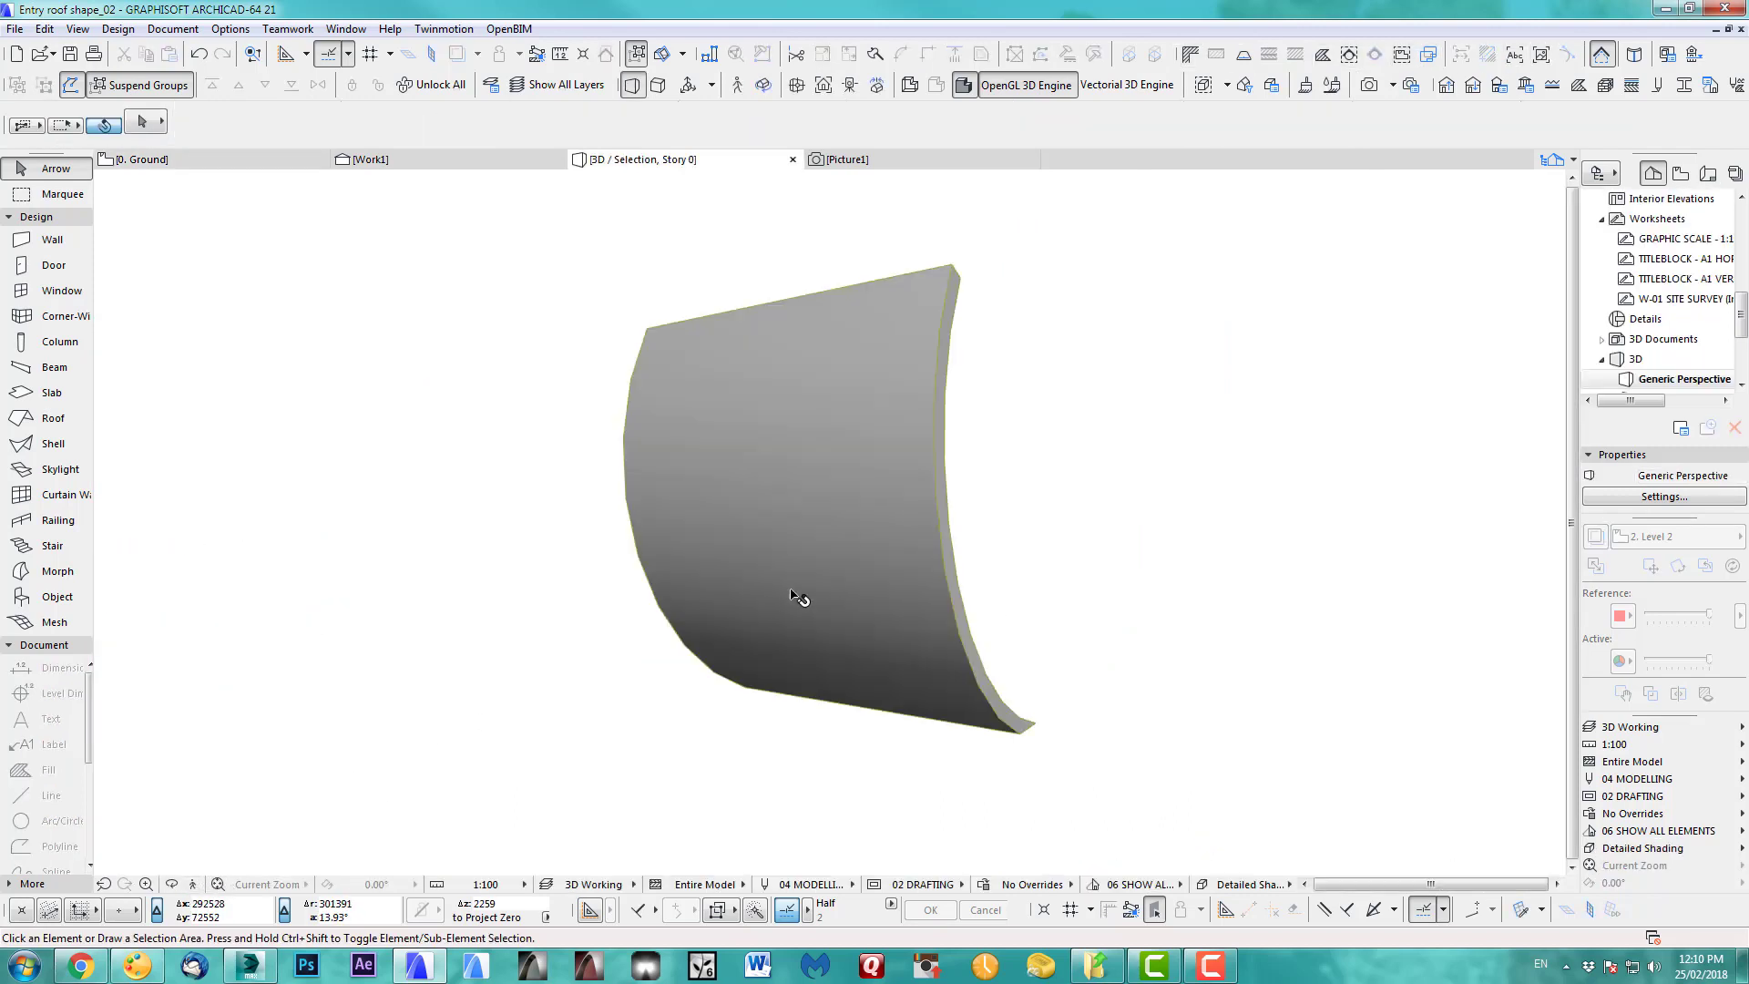
middle_click_drag(952, 553, 642, 579, "shift")
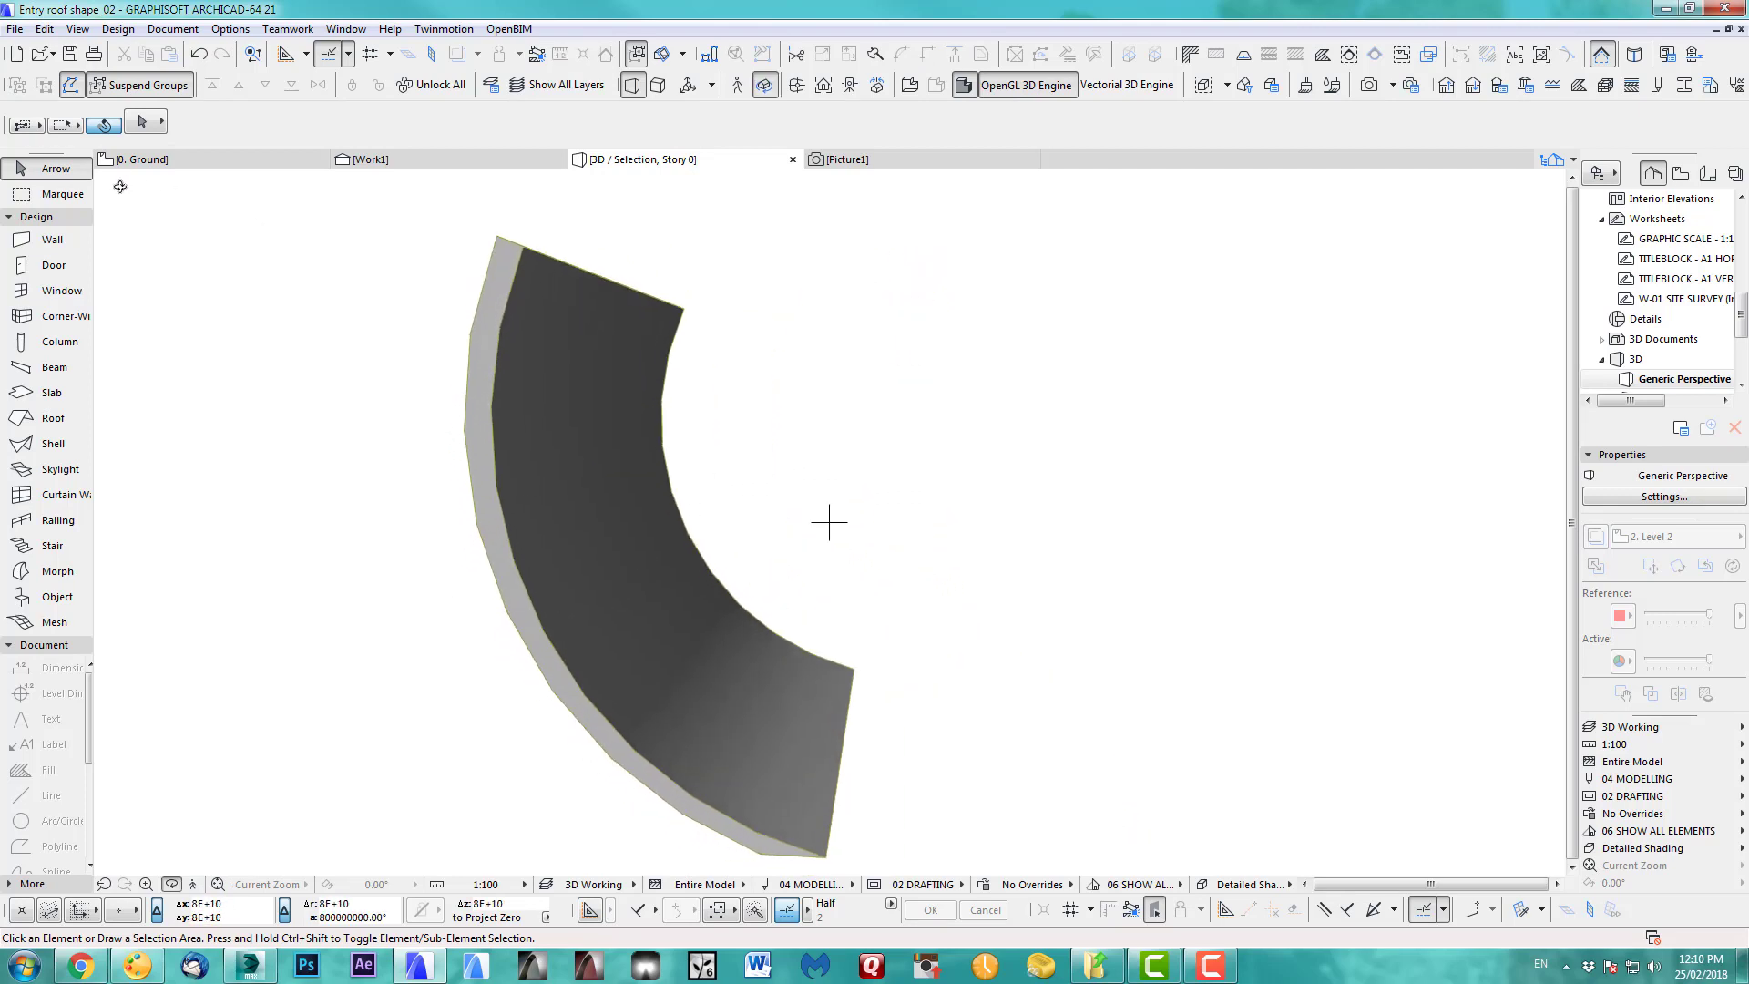
- Smooth the copied support's curve with Modify Segmentation, using More Segments with Double Segments enabled
left_click(547, 395)
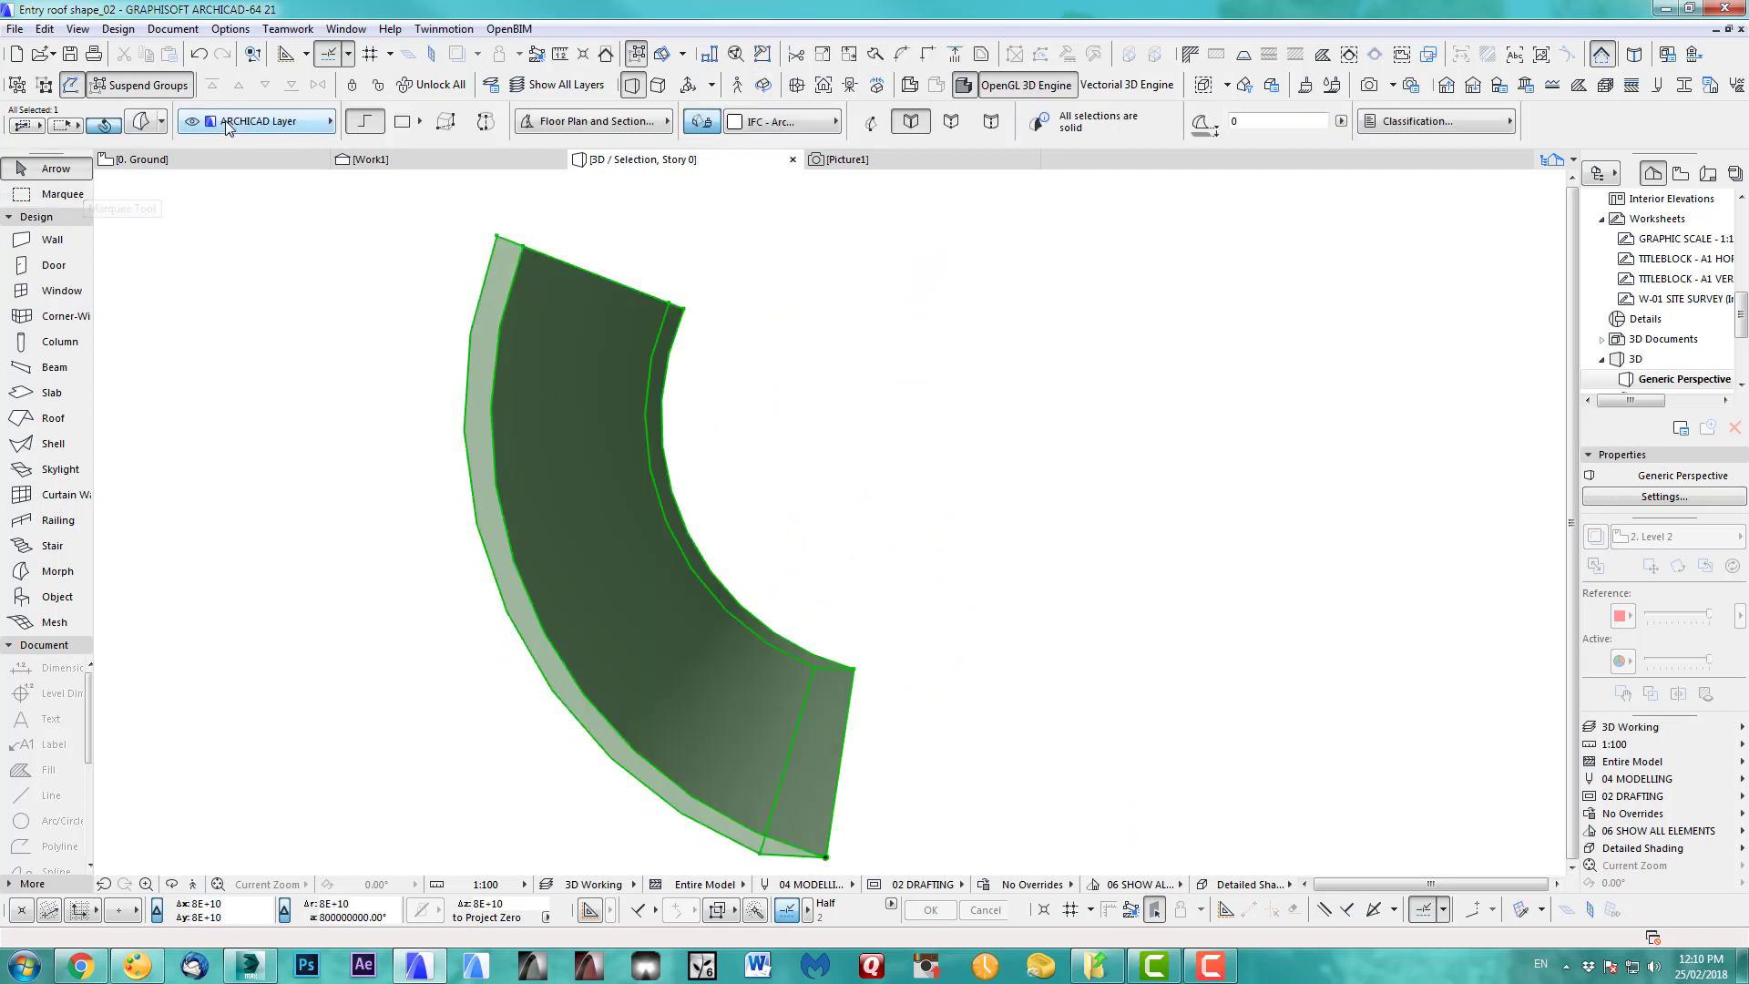
left_click(114, 28)
mouse_move(156, 295)
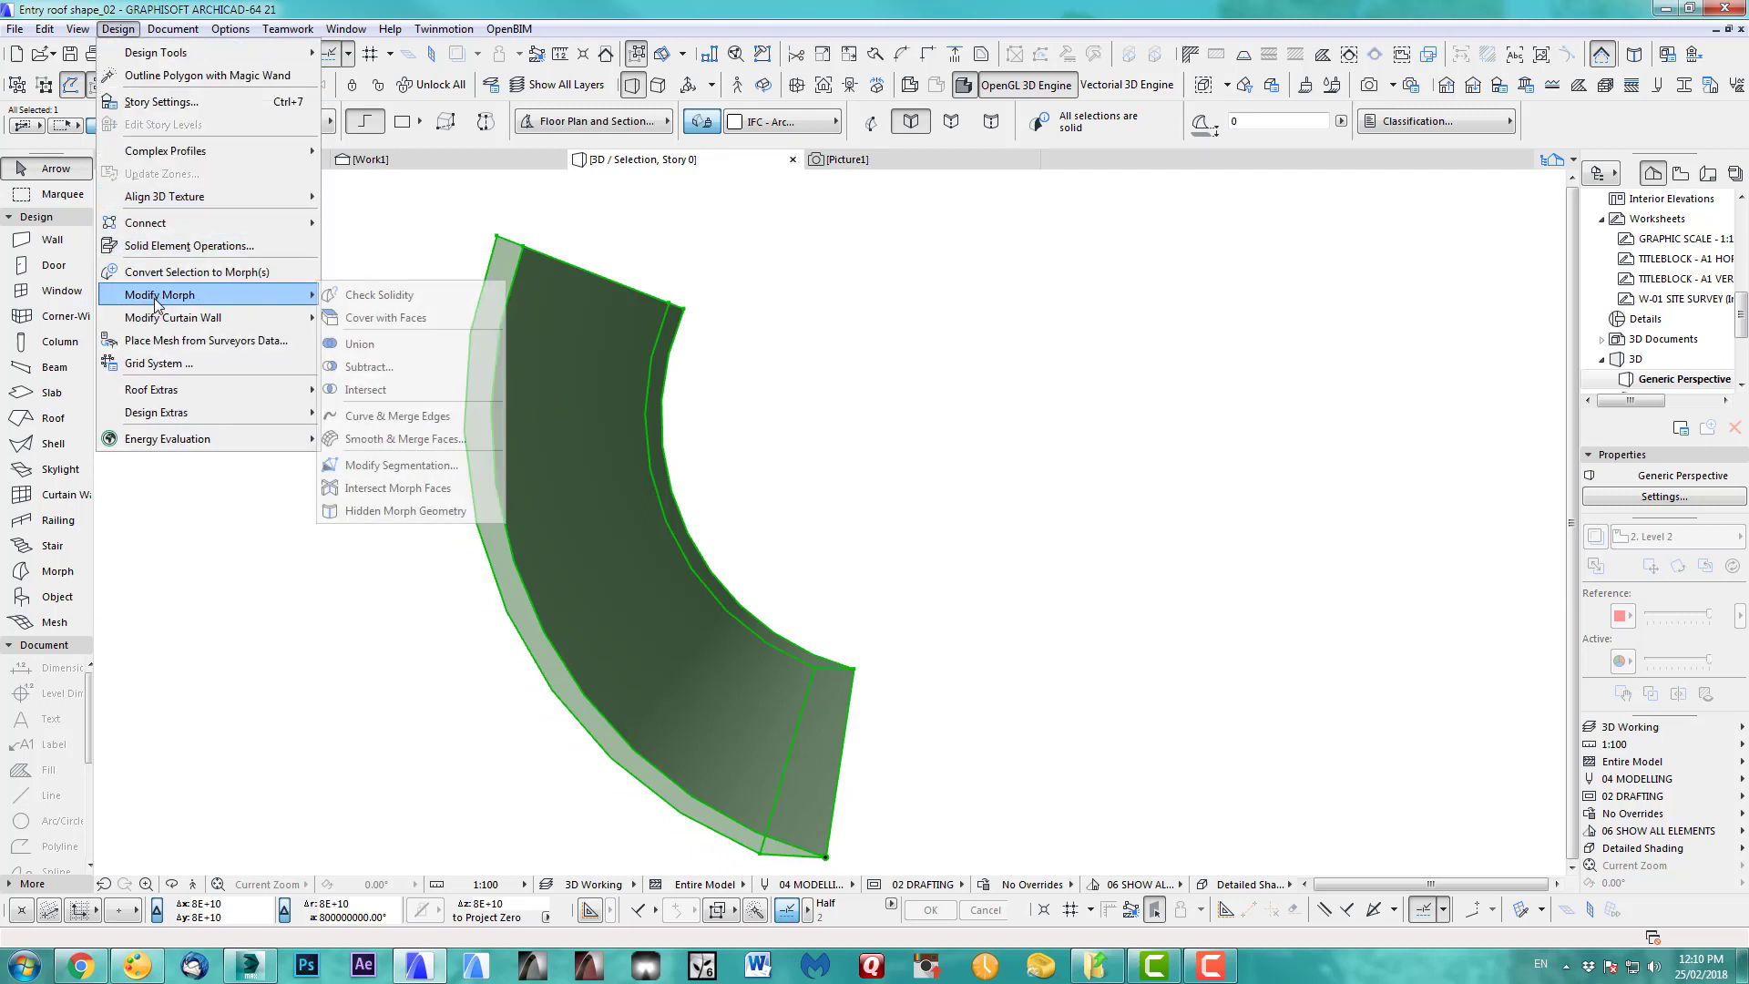
left_click(365, 465)
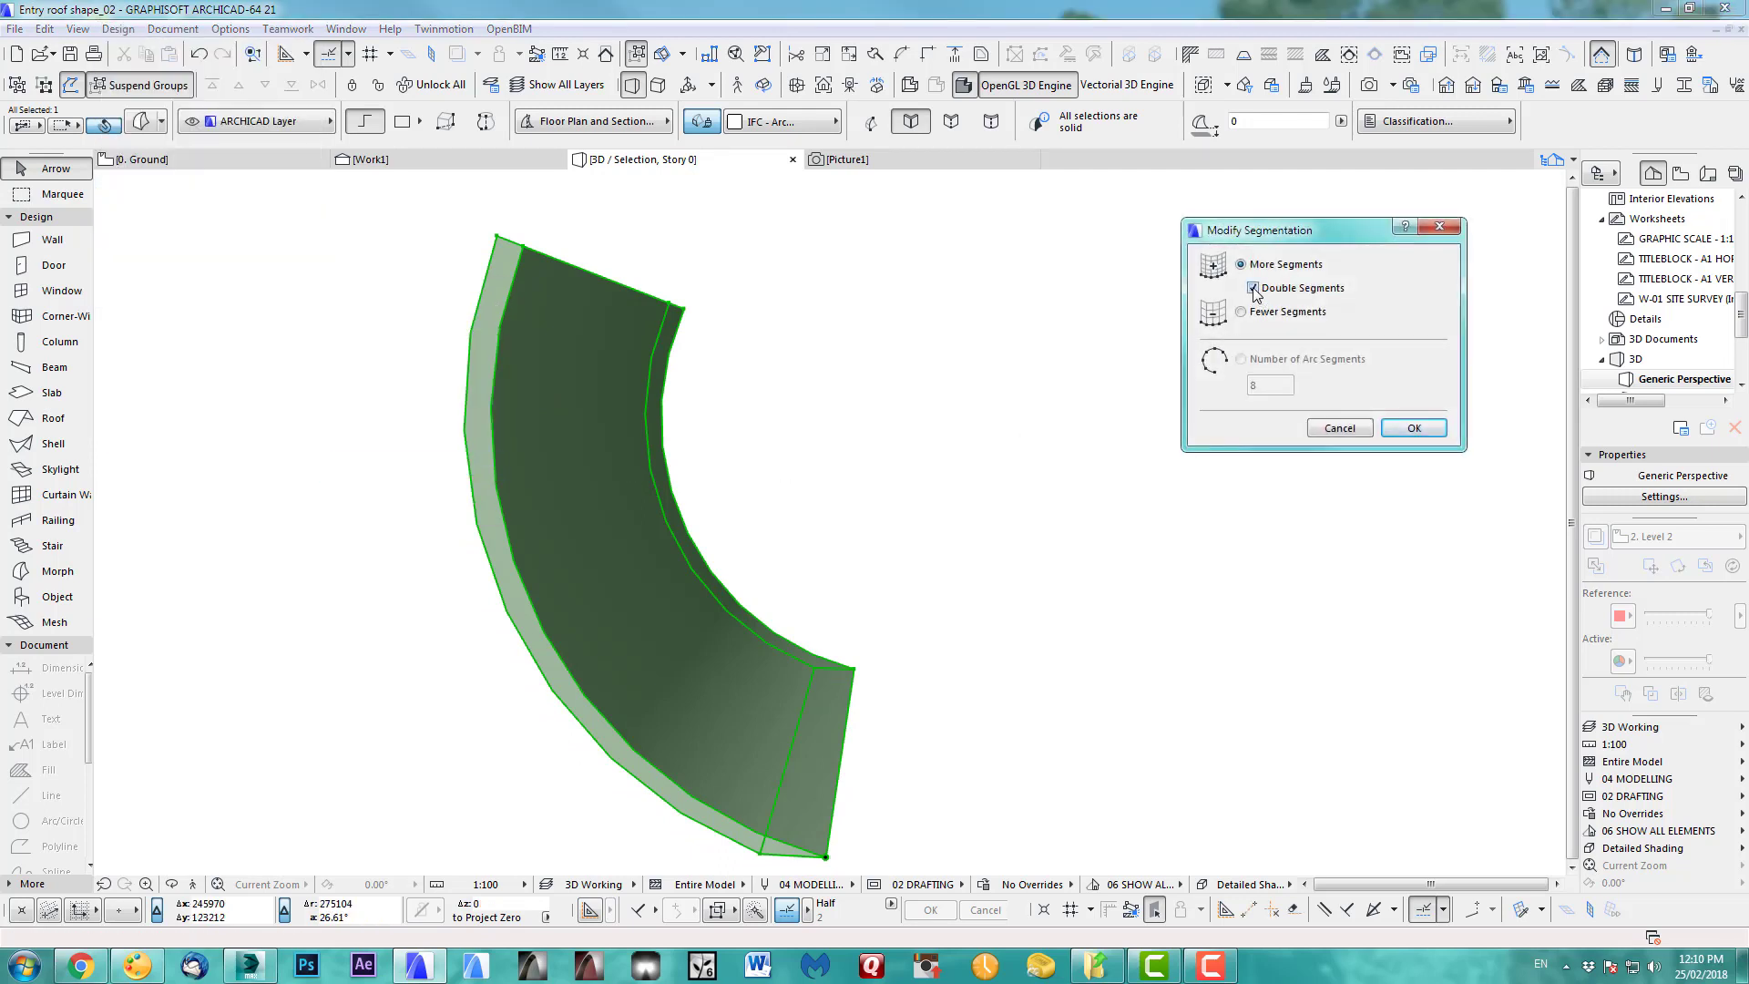
left_click(1406, 437)
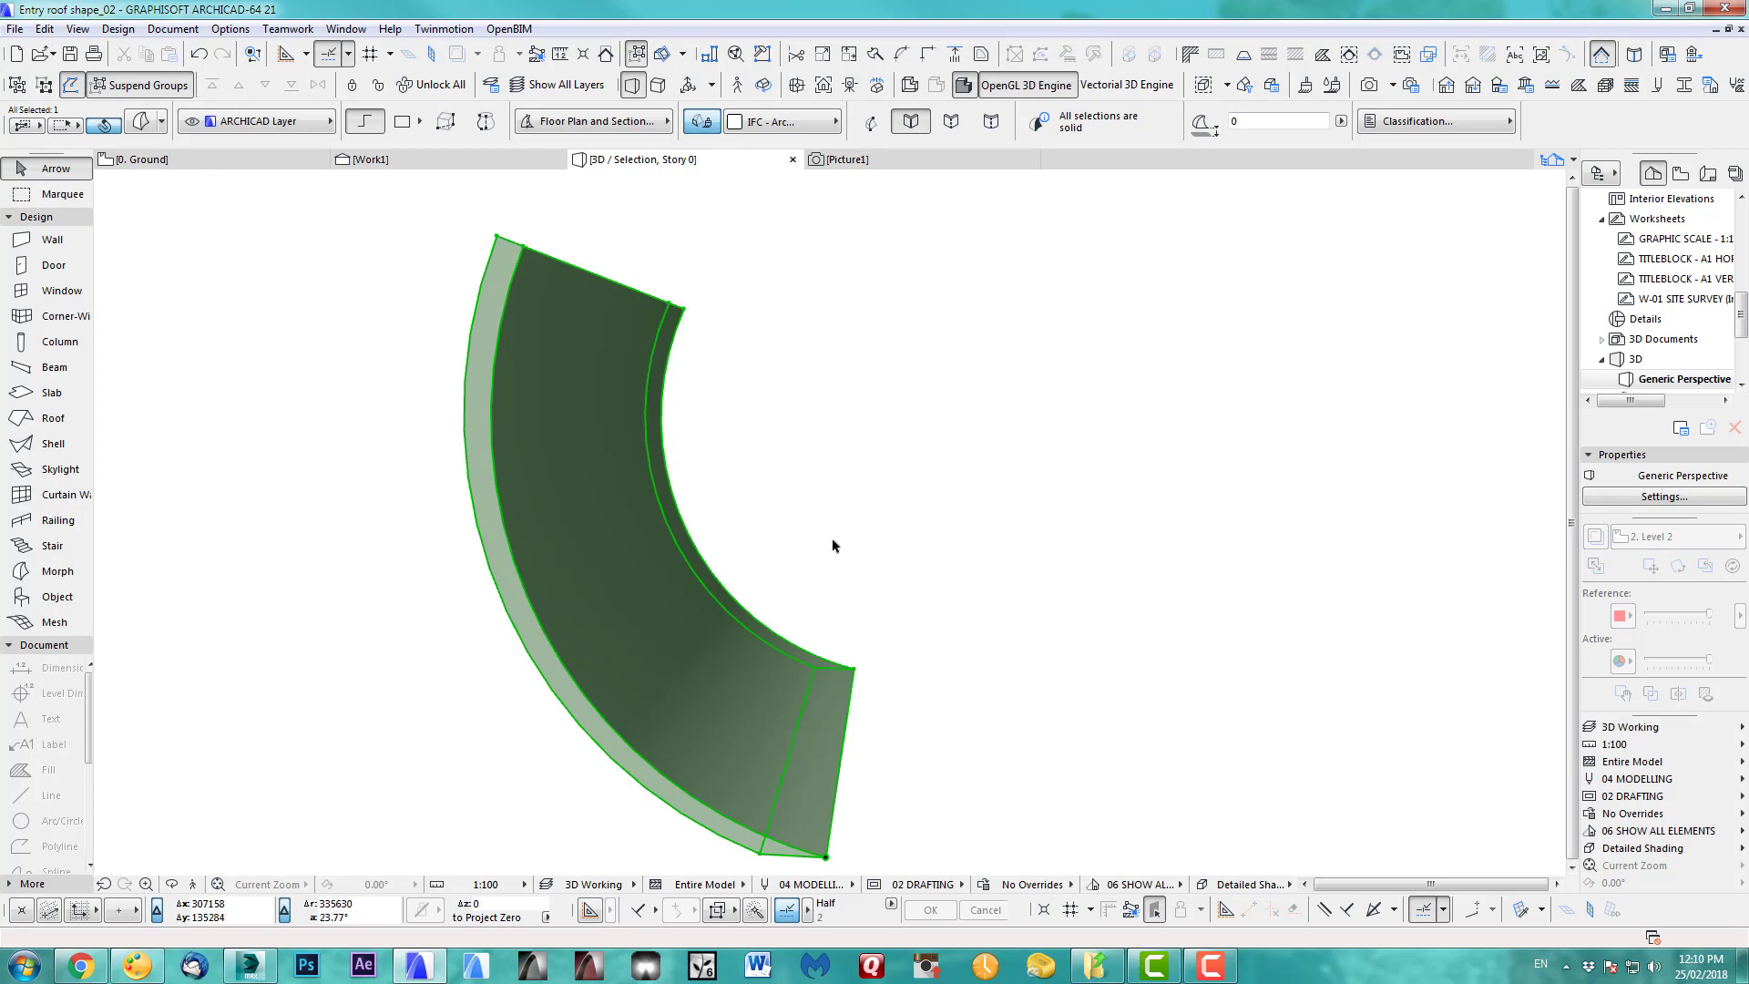
- Apply Modify Segmentation with More Segments to the support once more and inspect its smoothed curve from another angle
left_click(118, 28)
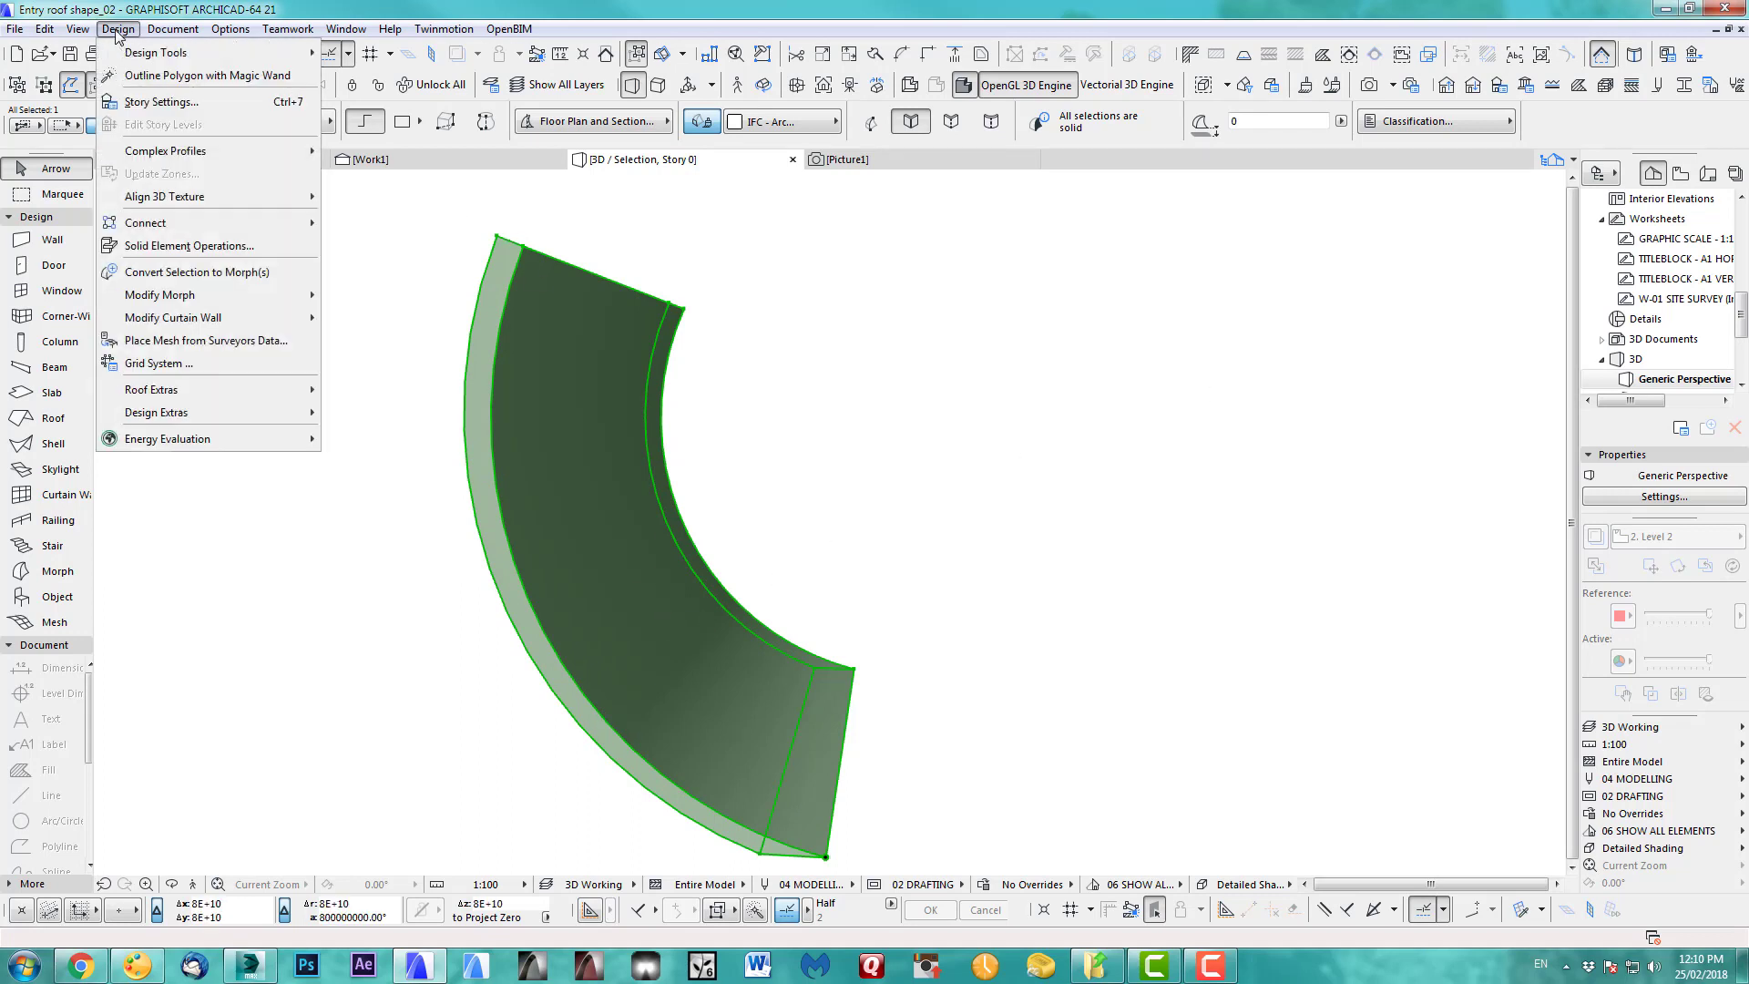
mouse_move(301, 294)
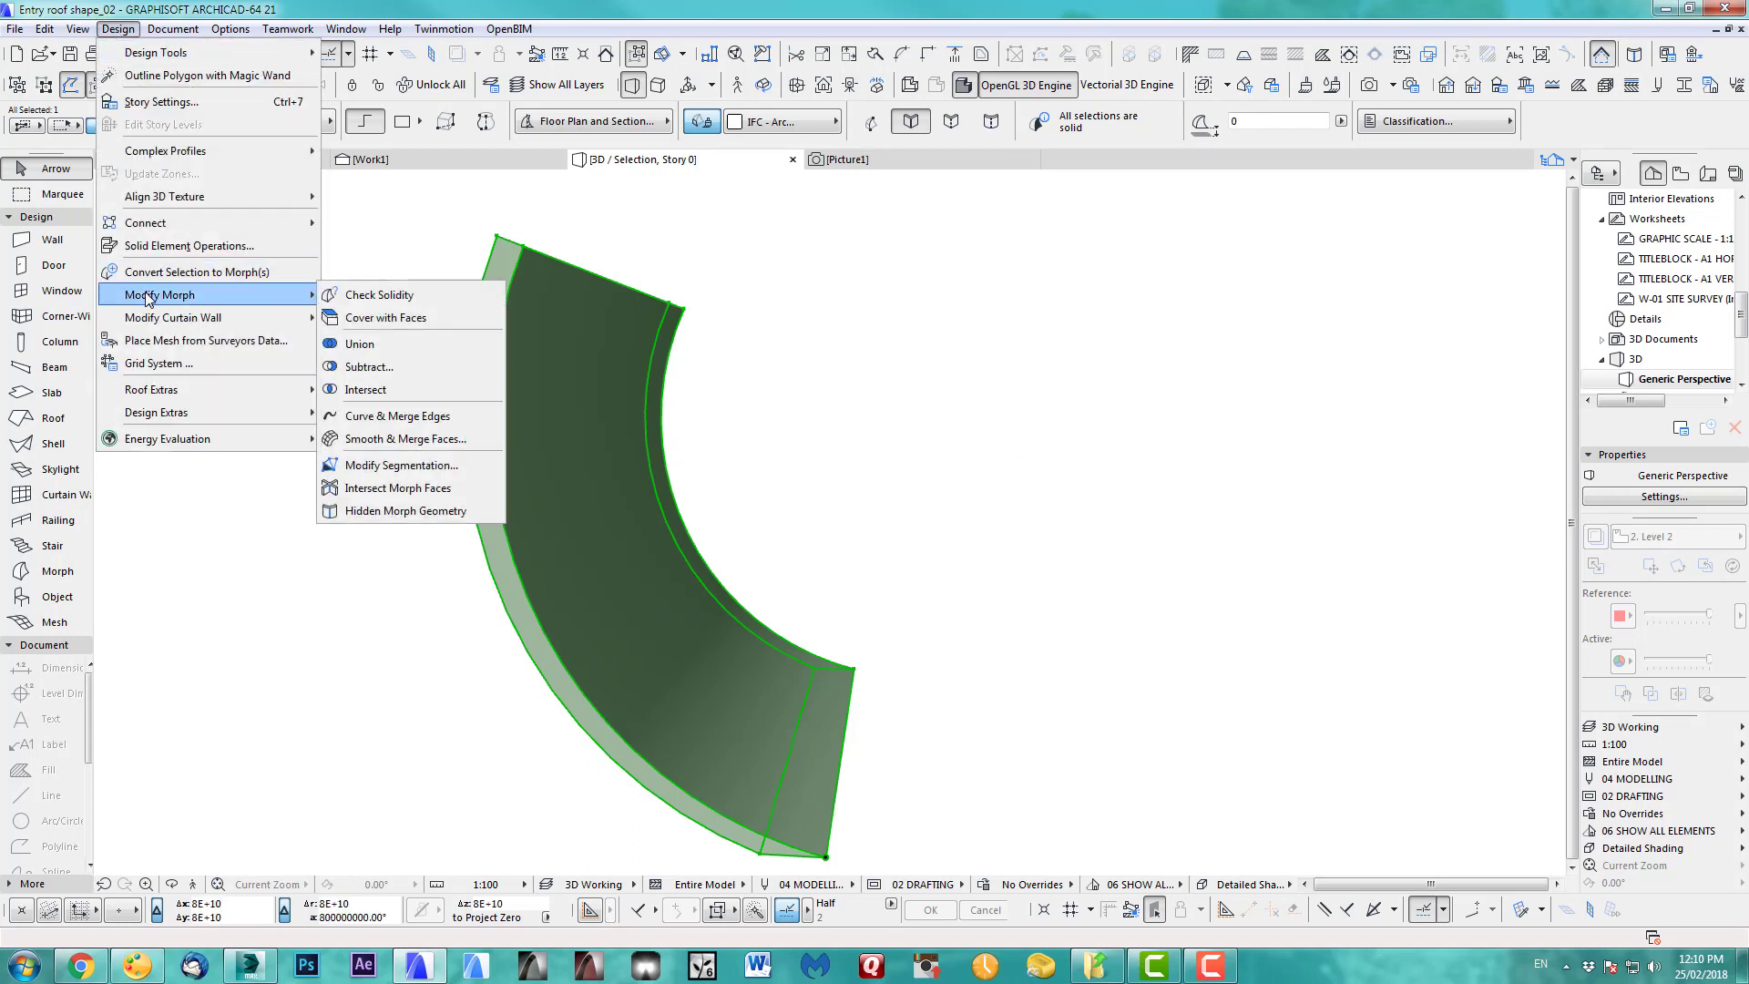
left_click(367, 465)
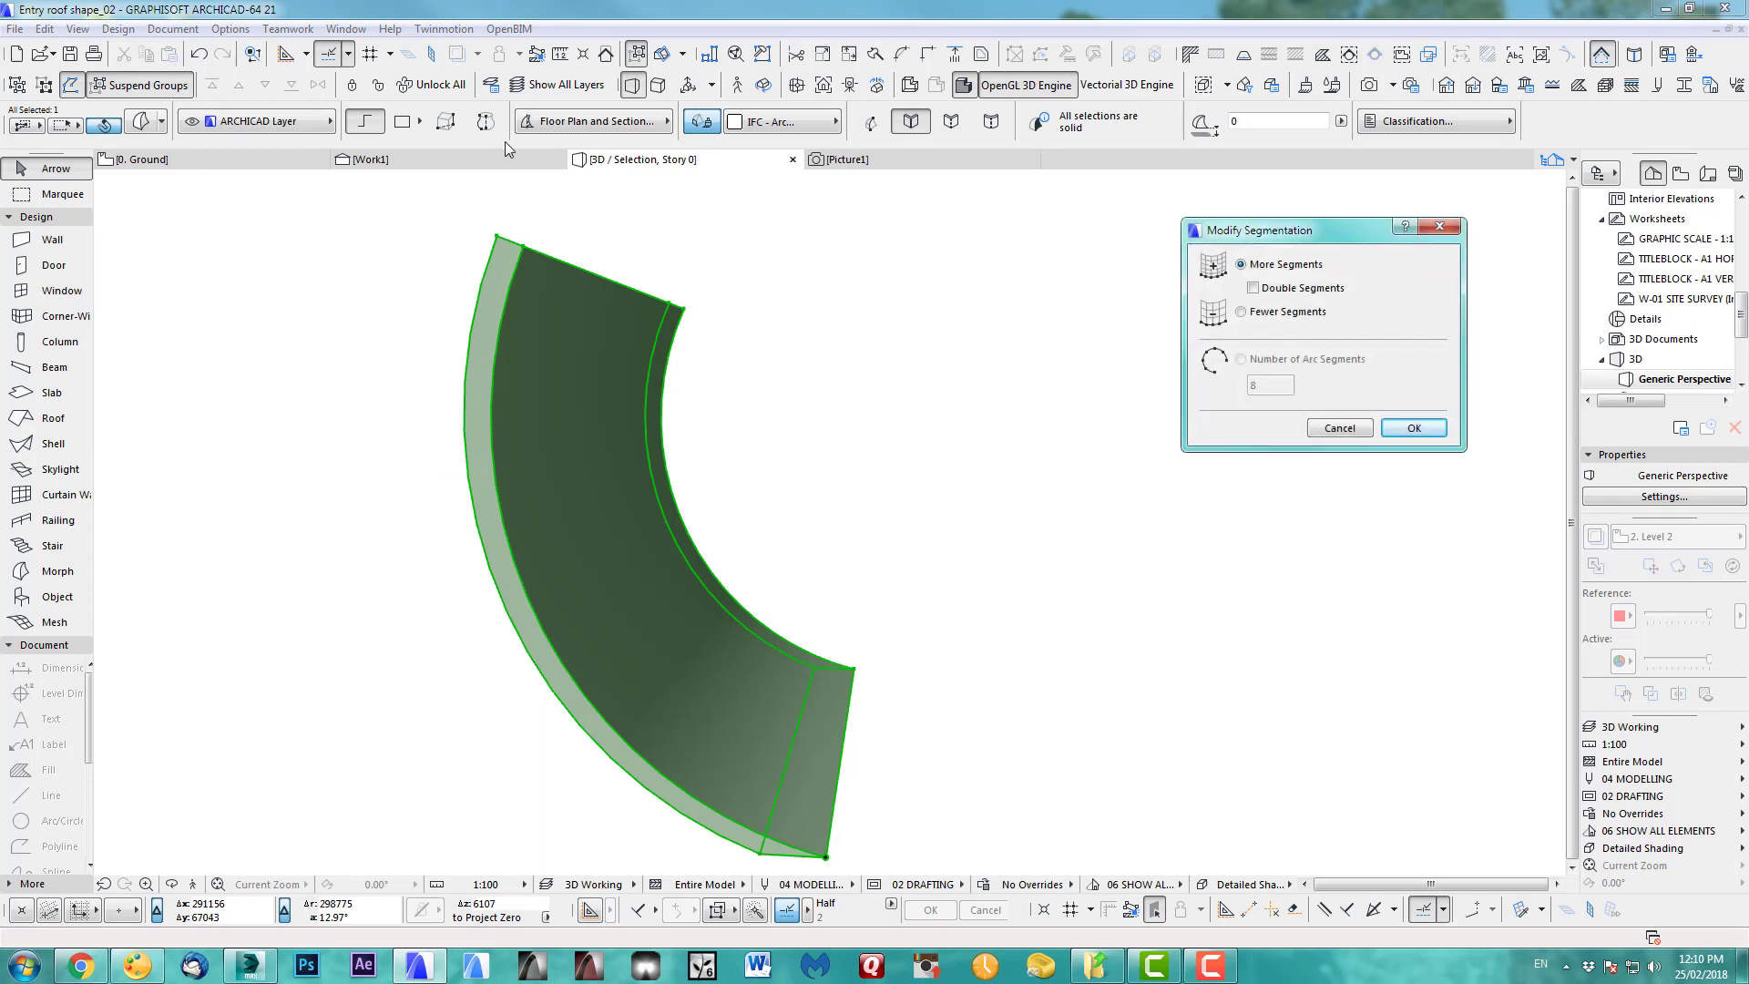
left_click(1398, 428)
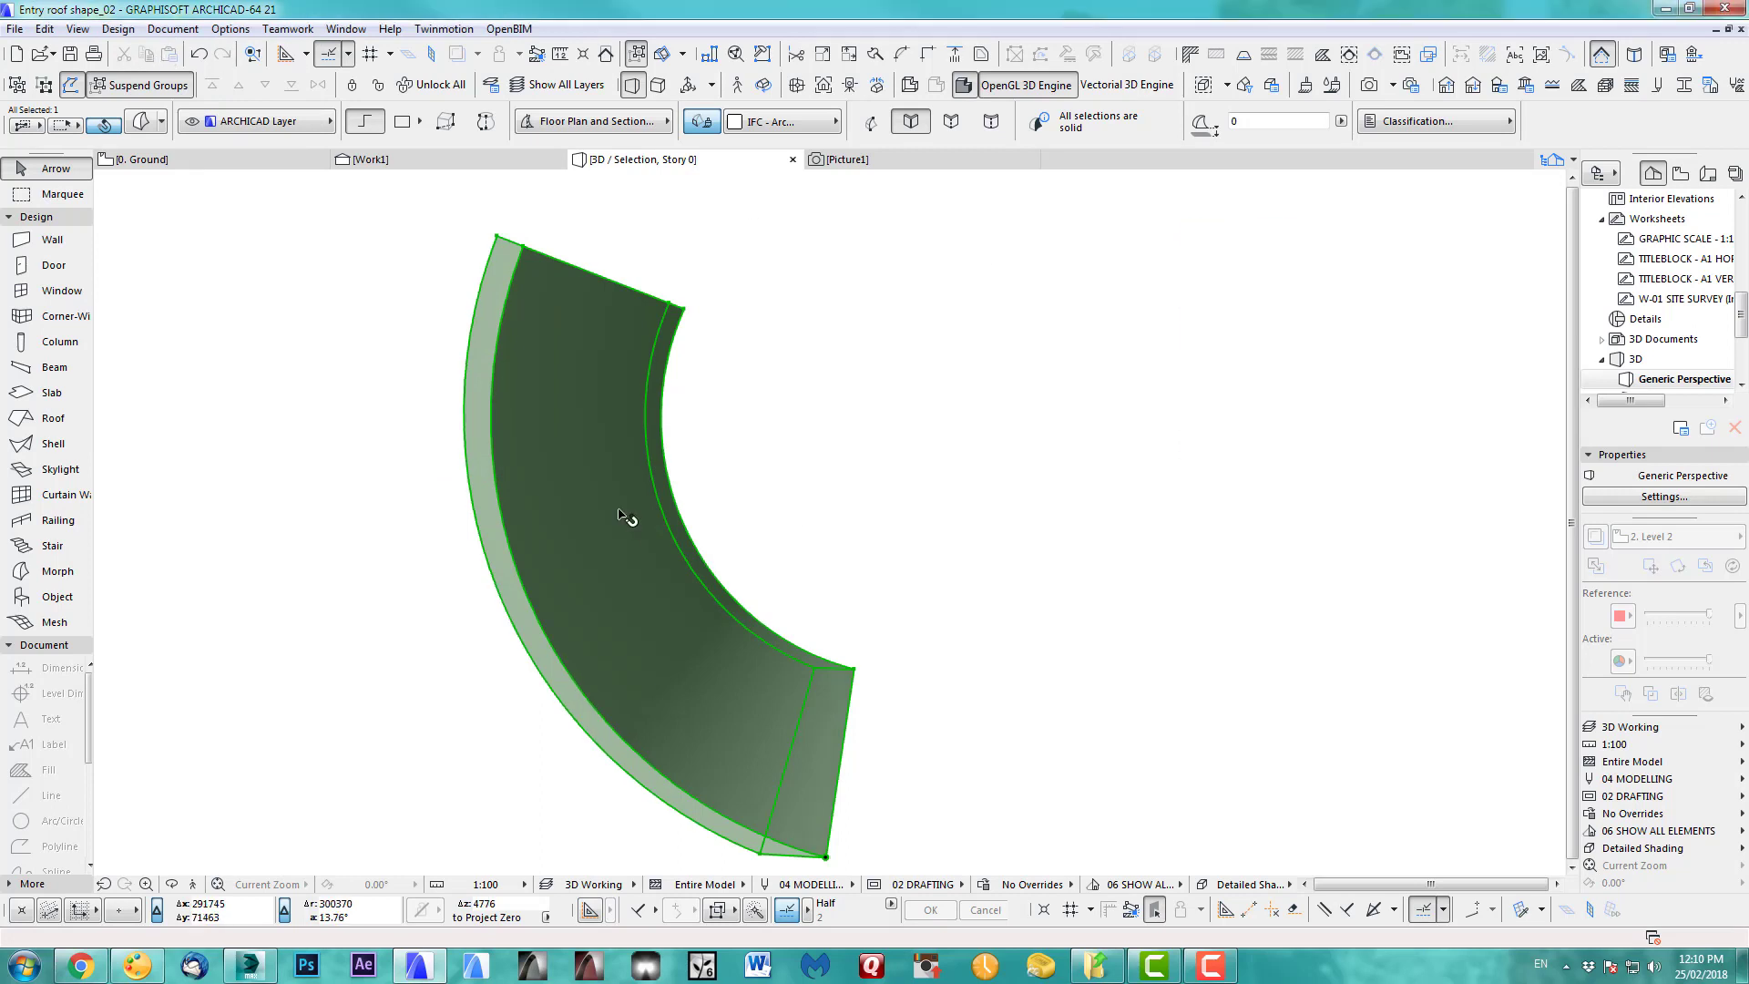
middle_click_drag(702, 578, 599, 625, "shift")
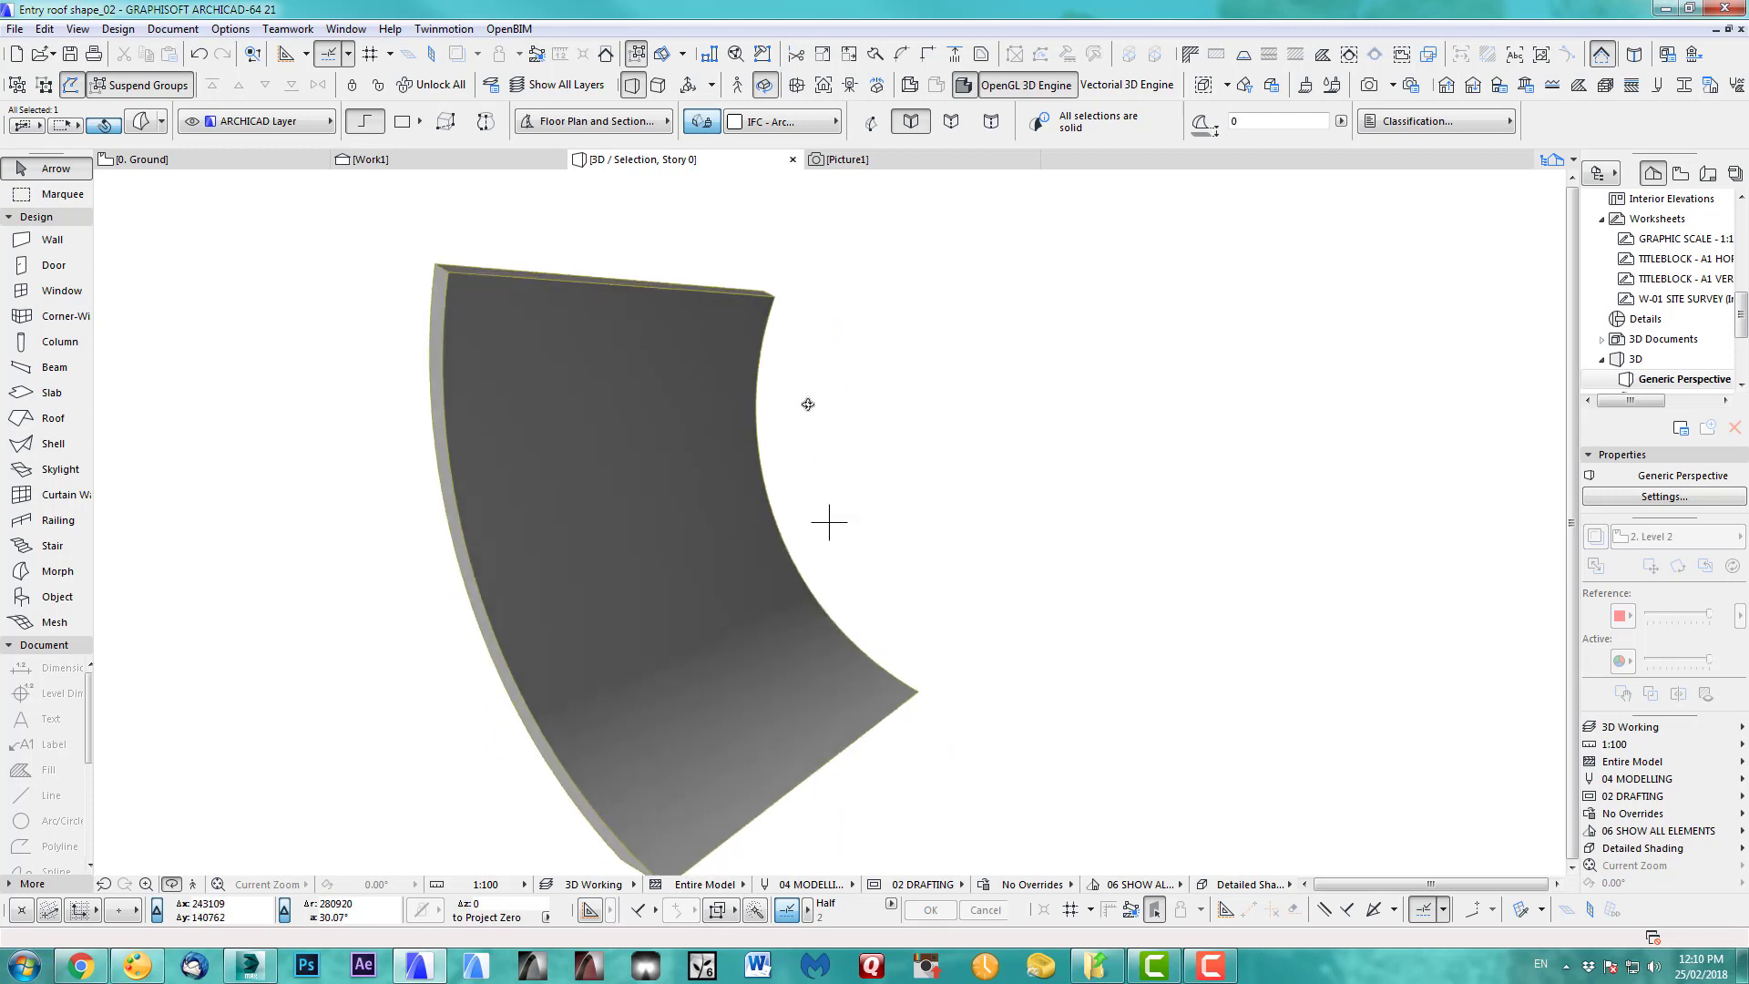
- In the Work1 section, draw a triangular Morph face on the three corners of the red curved outline
left_click(428, 159)
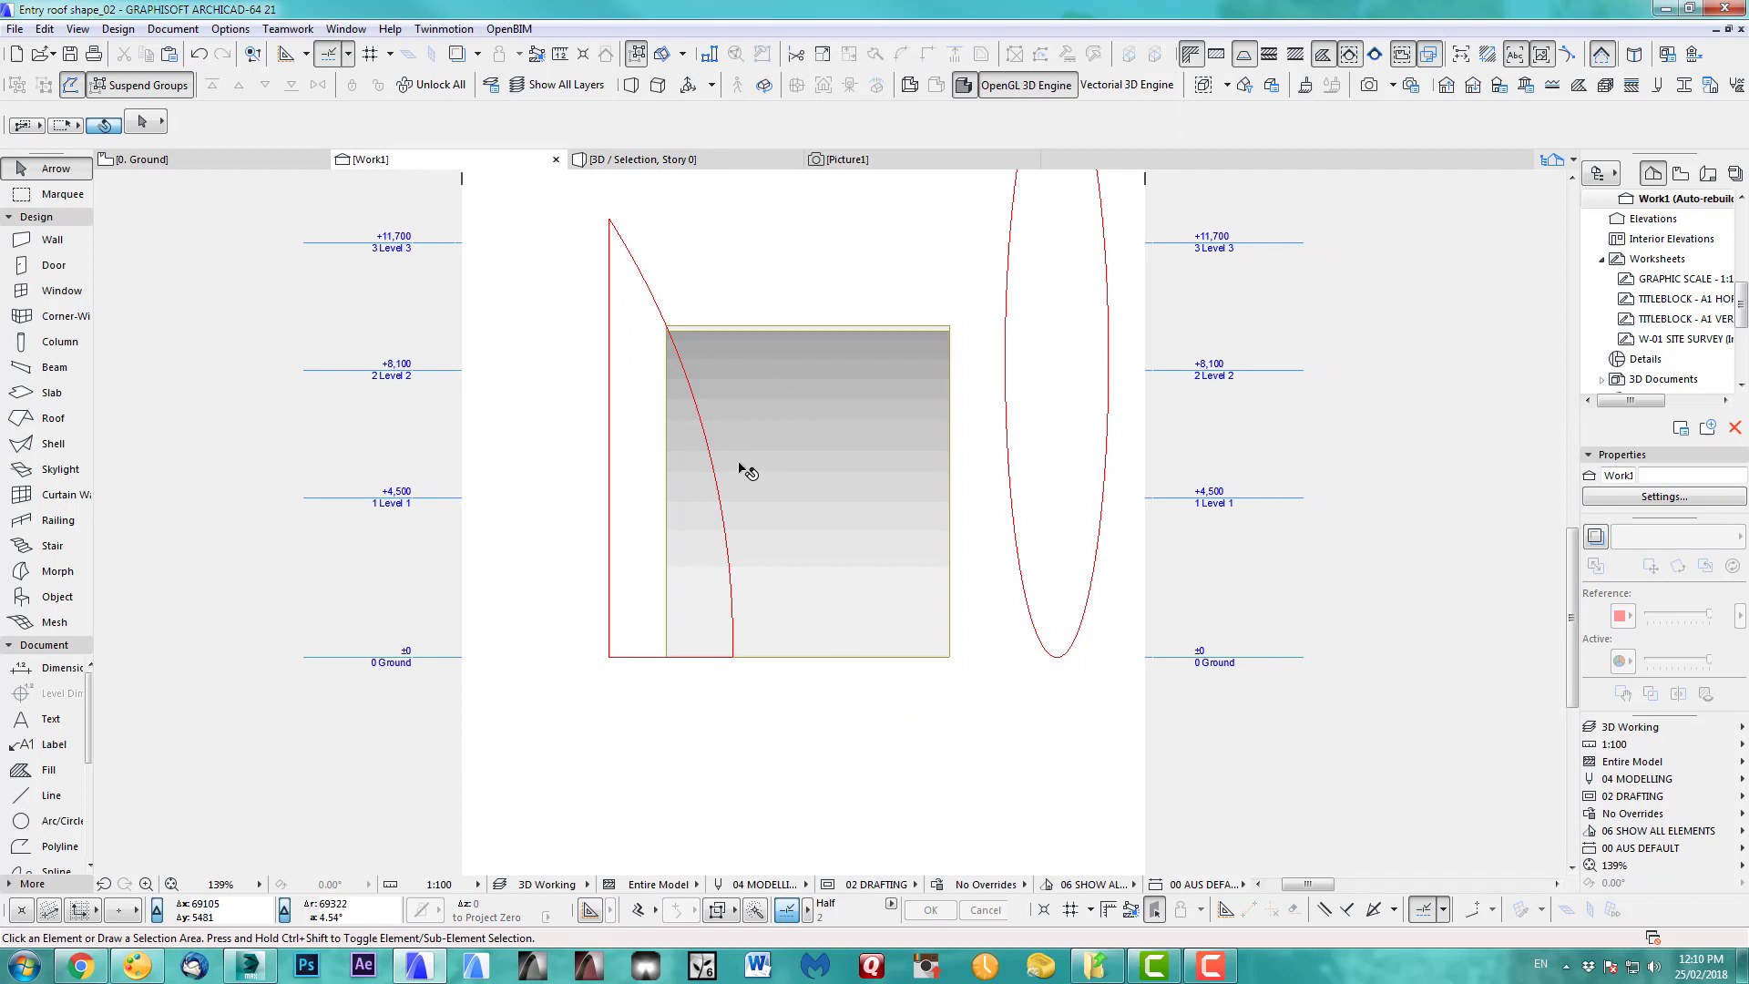
scroll(911, 560, "down", 2)
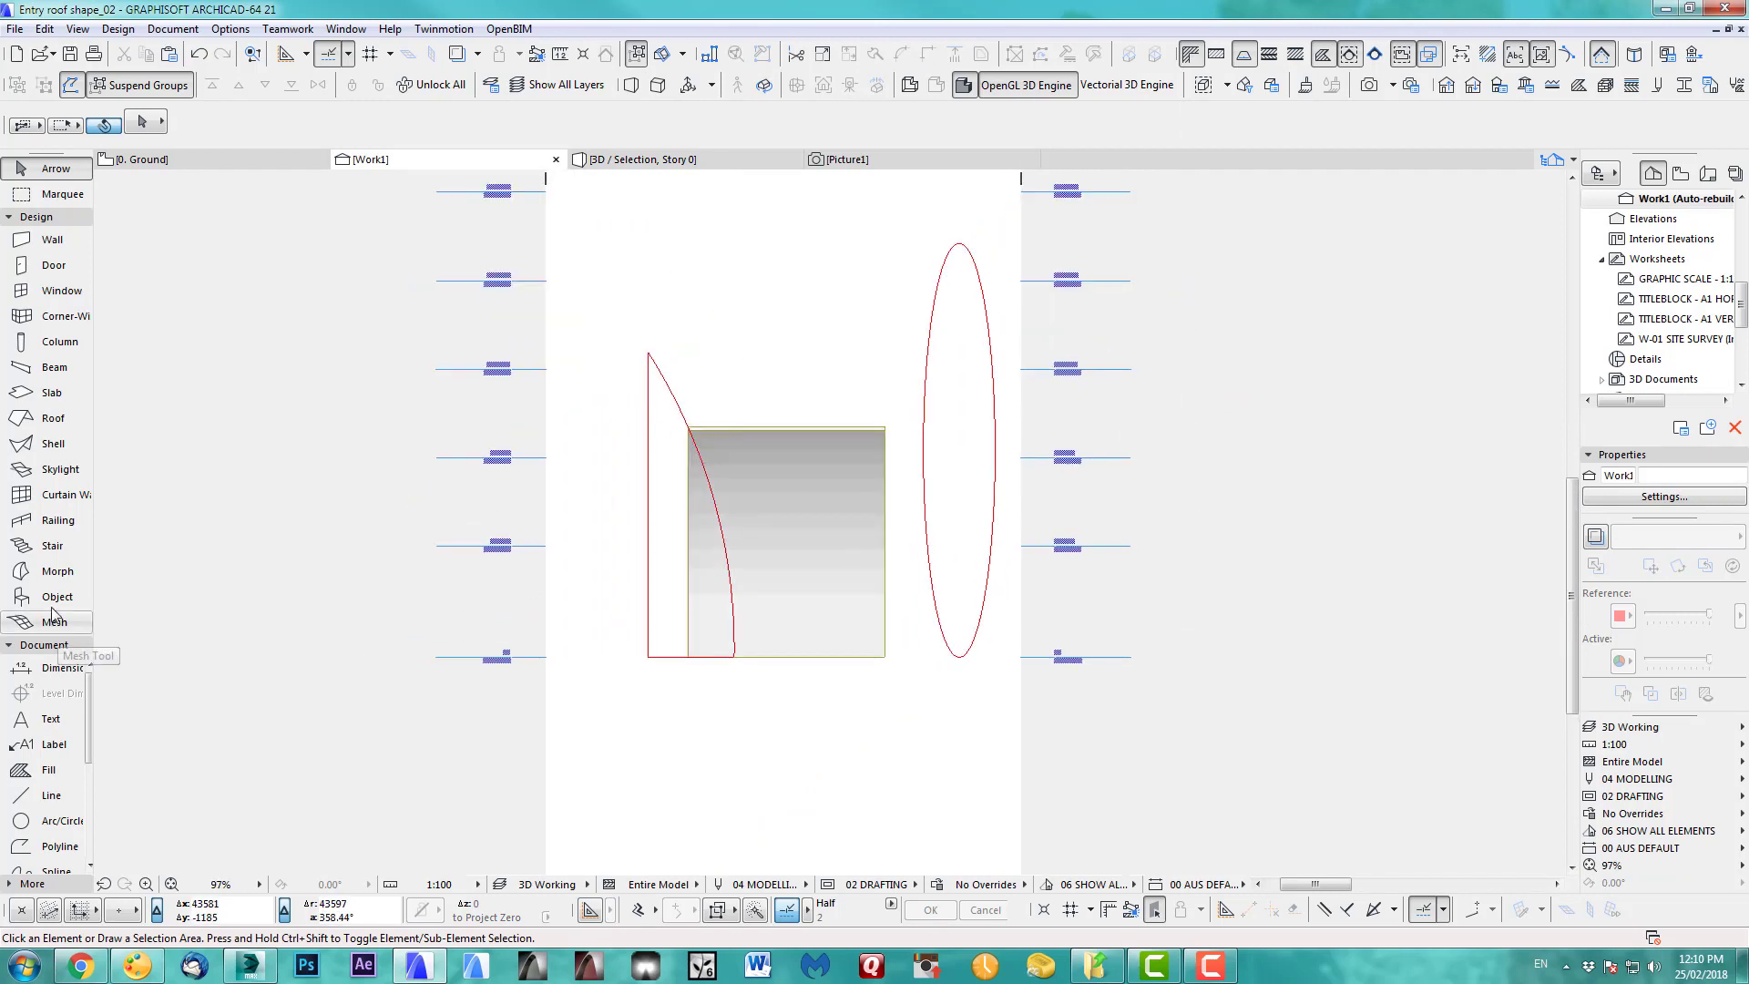
left_click(50, 571)
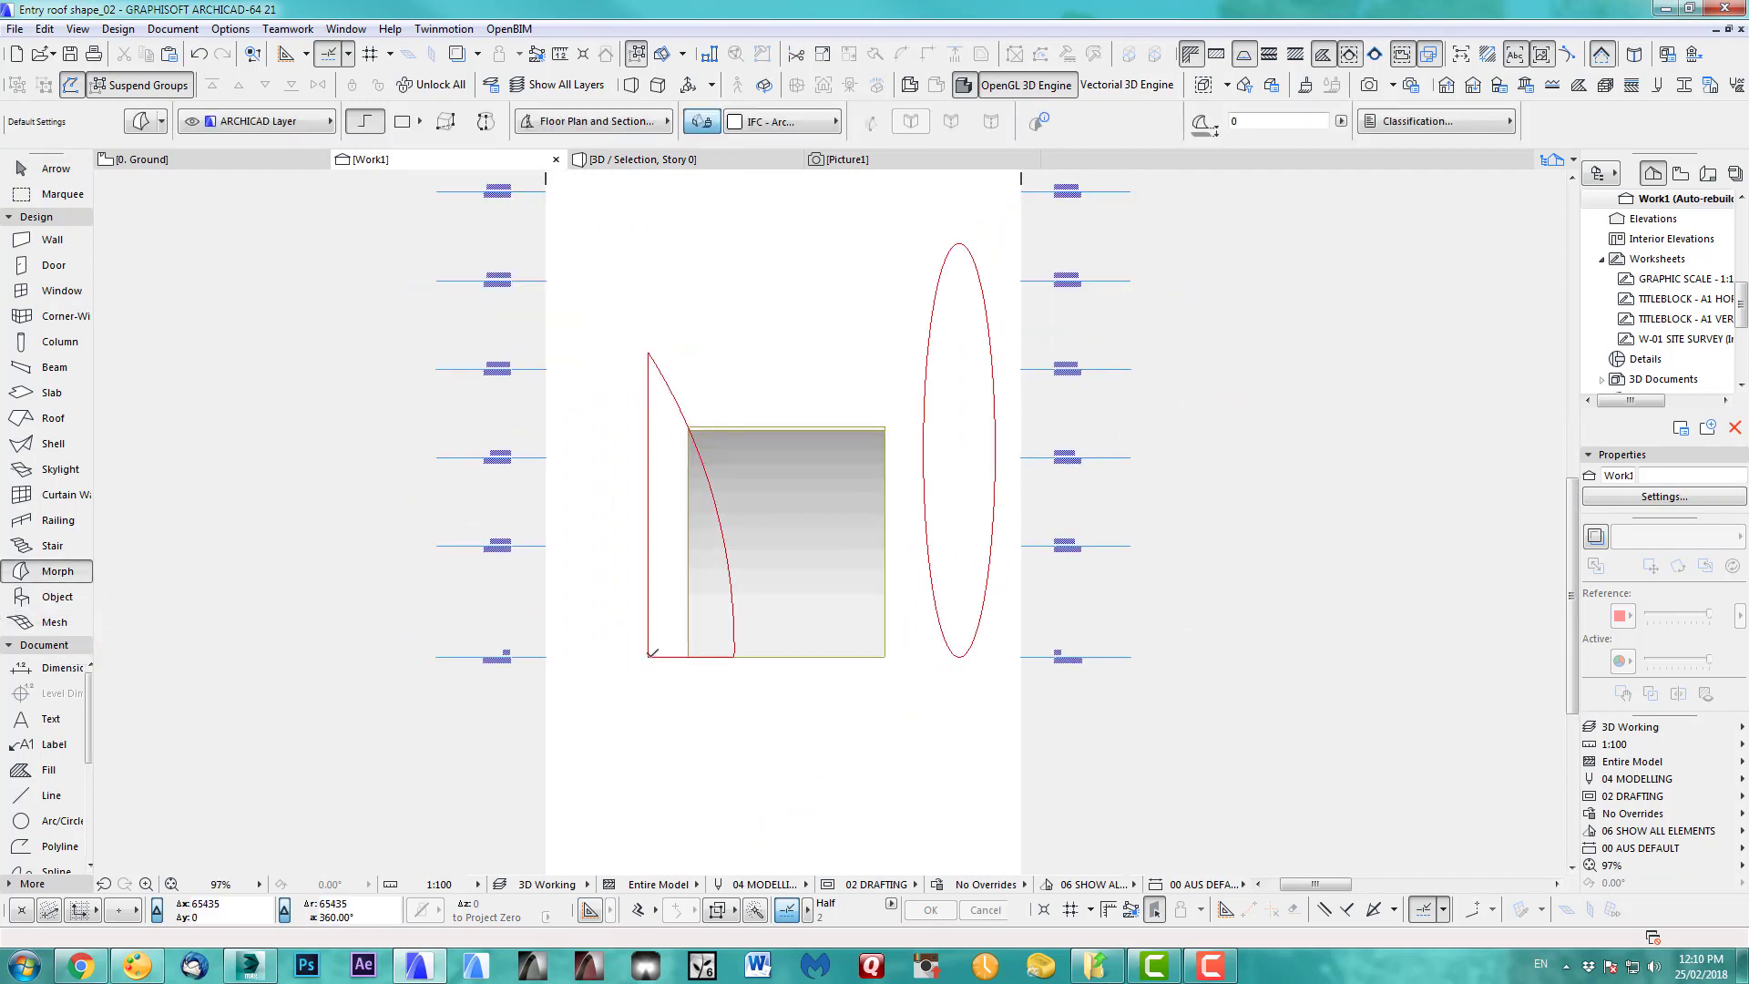
left_click(733, 655)
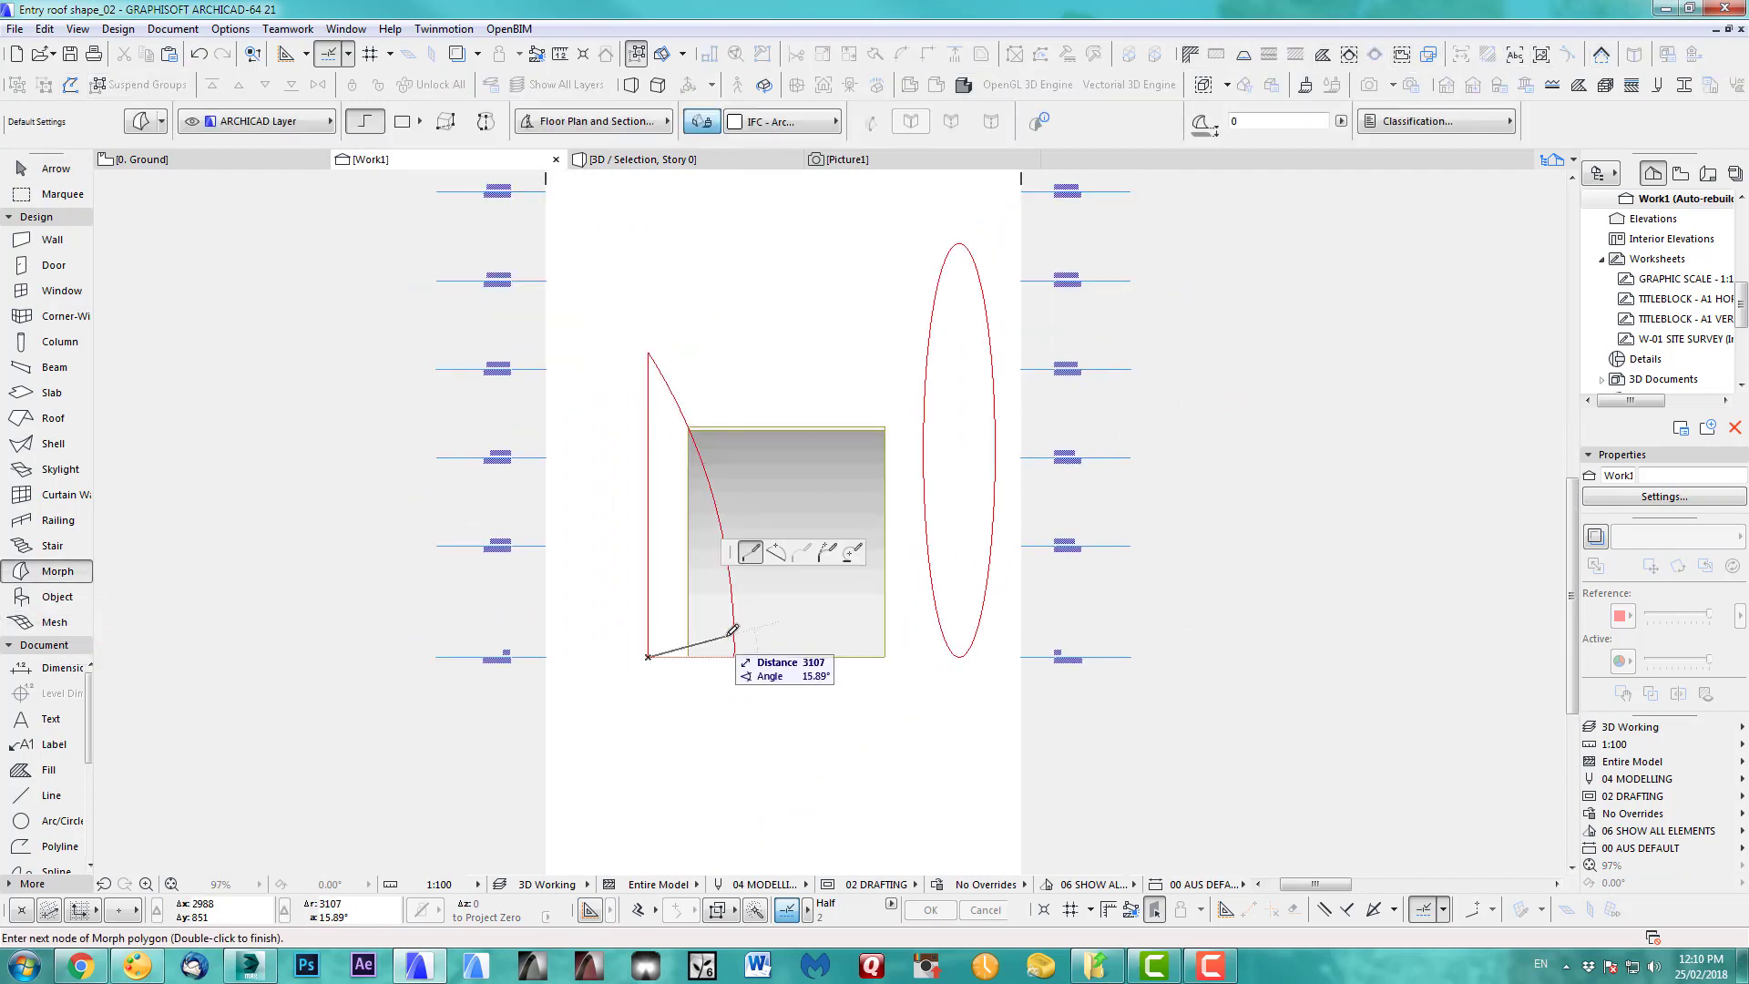
left_click(648, 357)
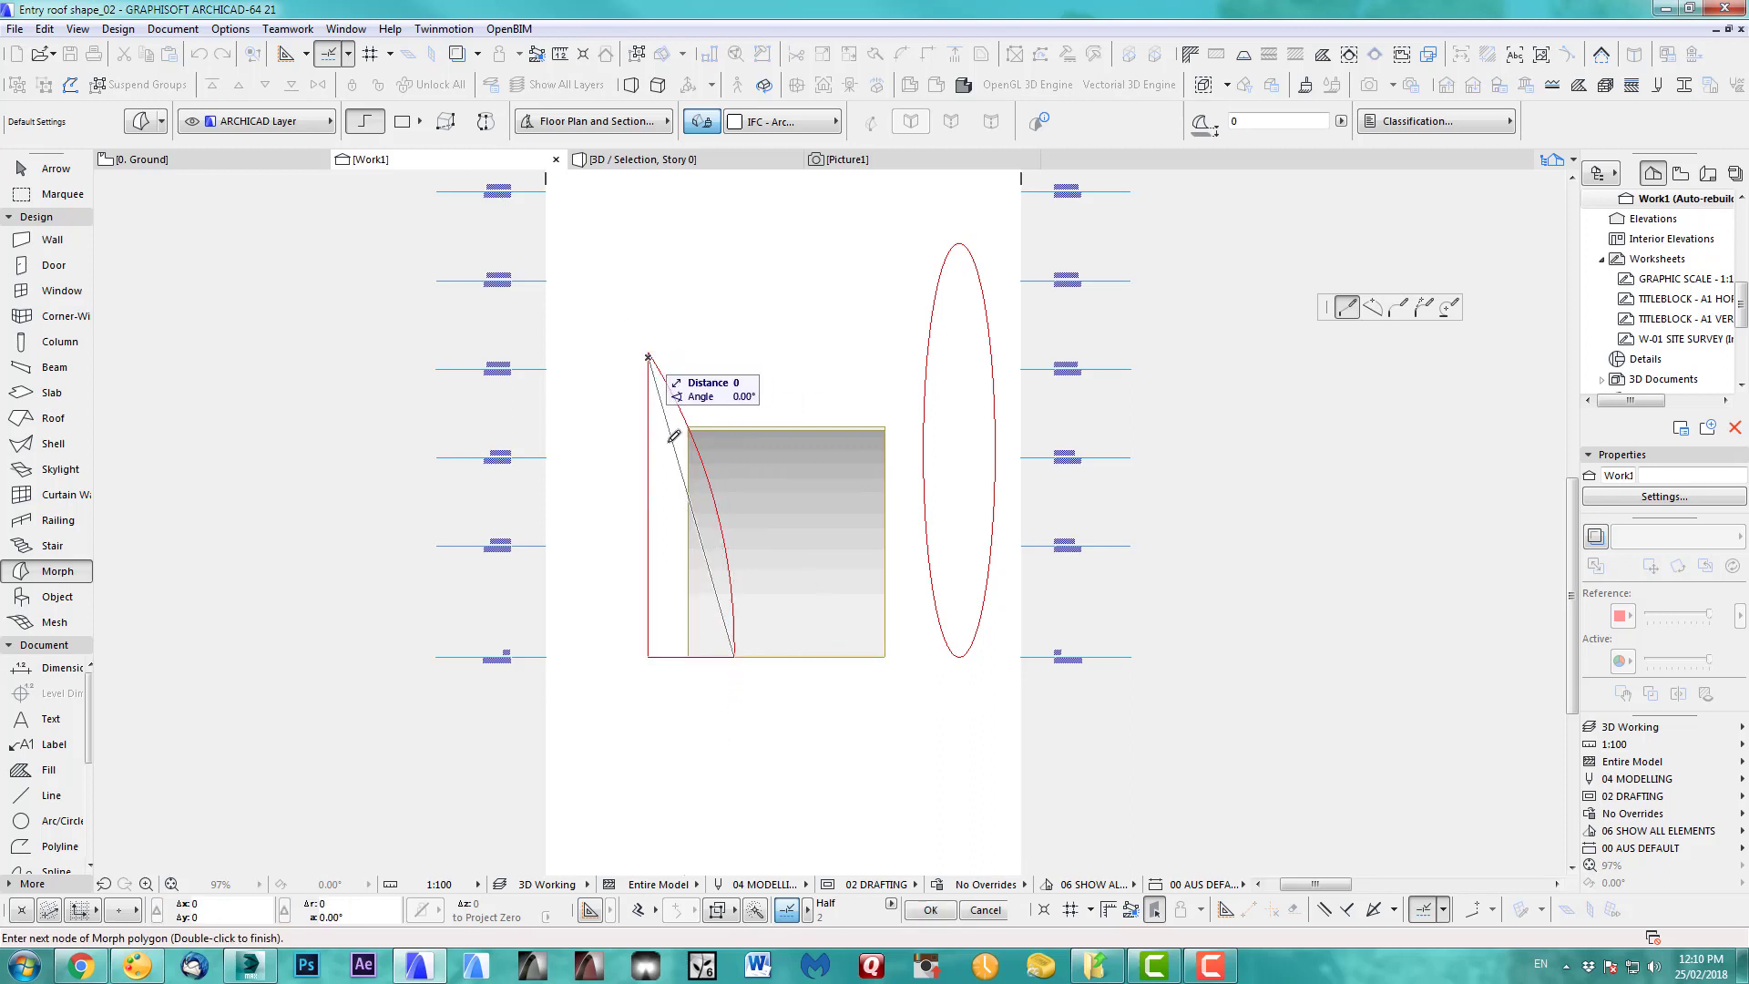
double_click(649, 649)
- Move the top node of the triangular Morph up onto the peak of the red outline
scroll(648, 496, "up", 5)
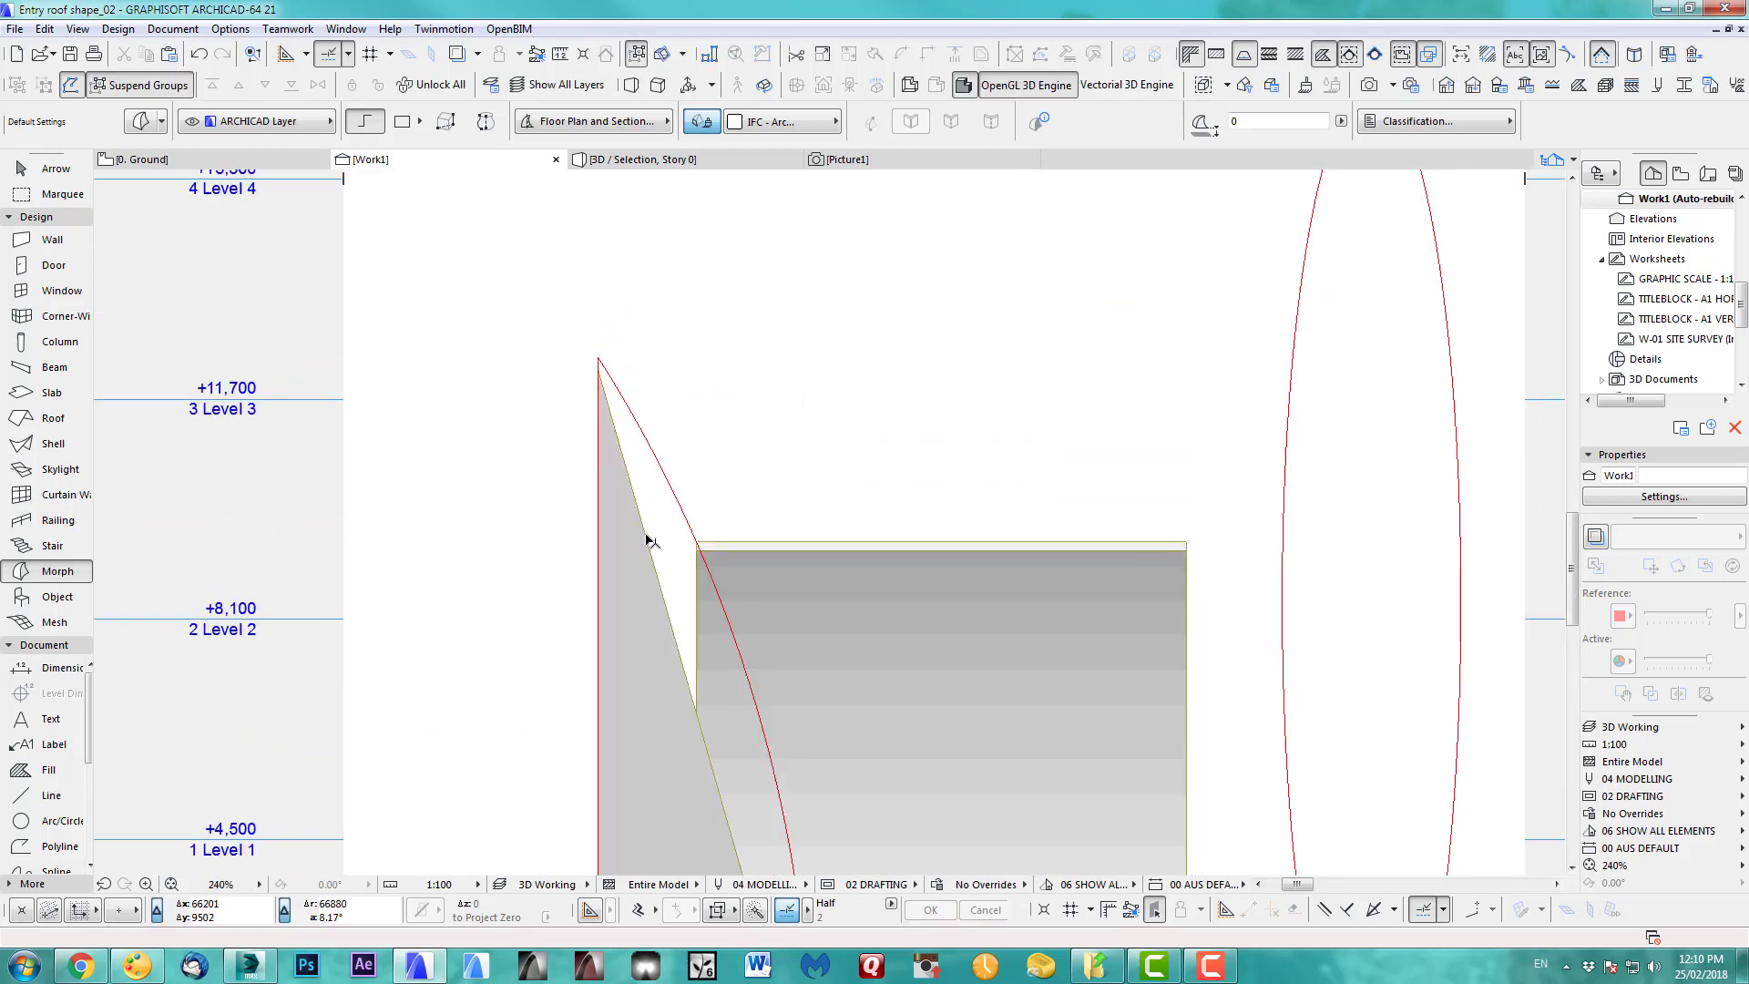
left_click(648, 541)
left_click(598, 361)
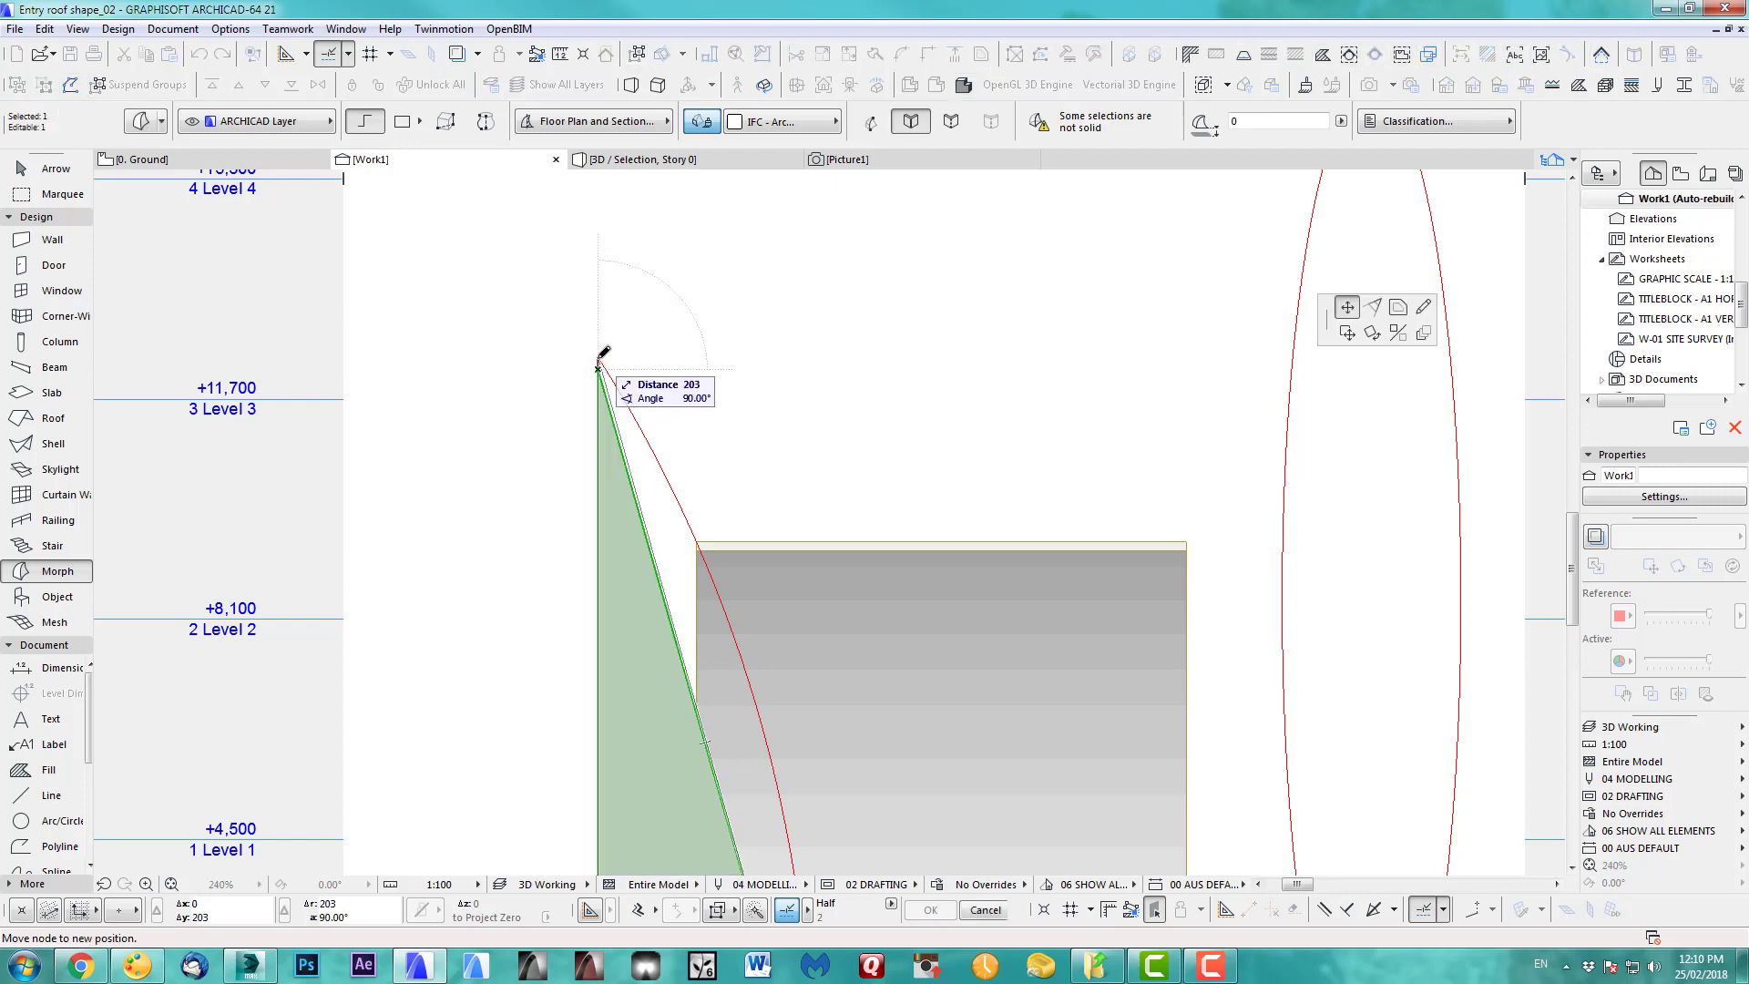
left_click(598, 360)
- Curve the Morph's sloping edge outward to follow the red arc, and leave the finished face selected
left_click(619, 435)
left_click(739, 512)
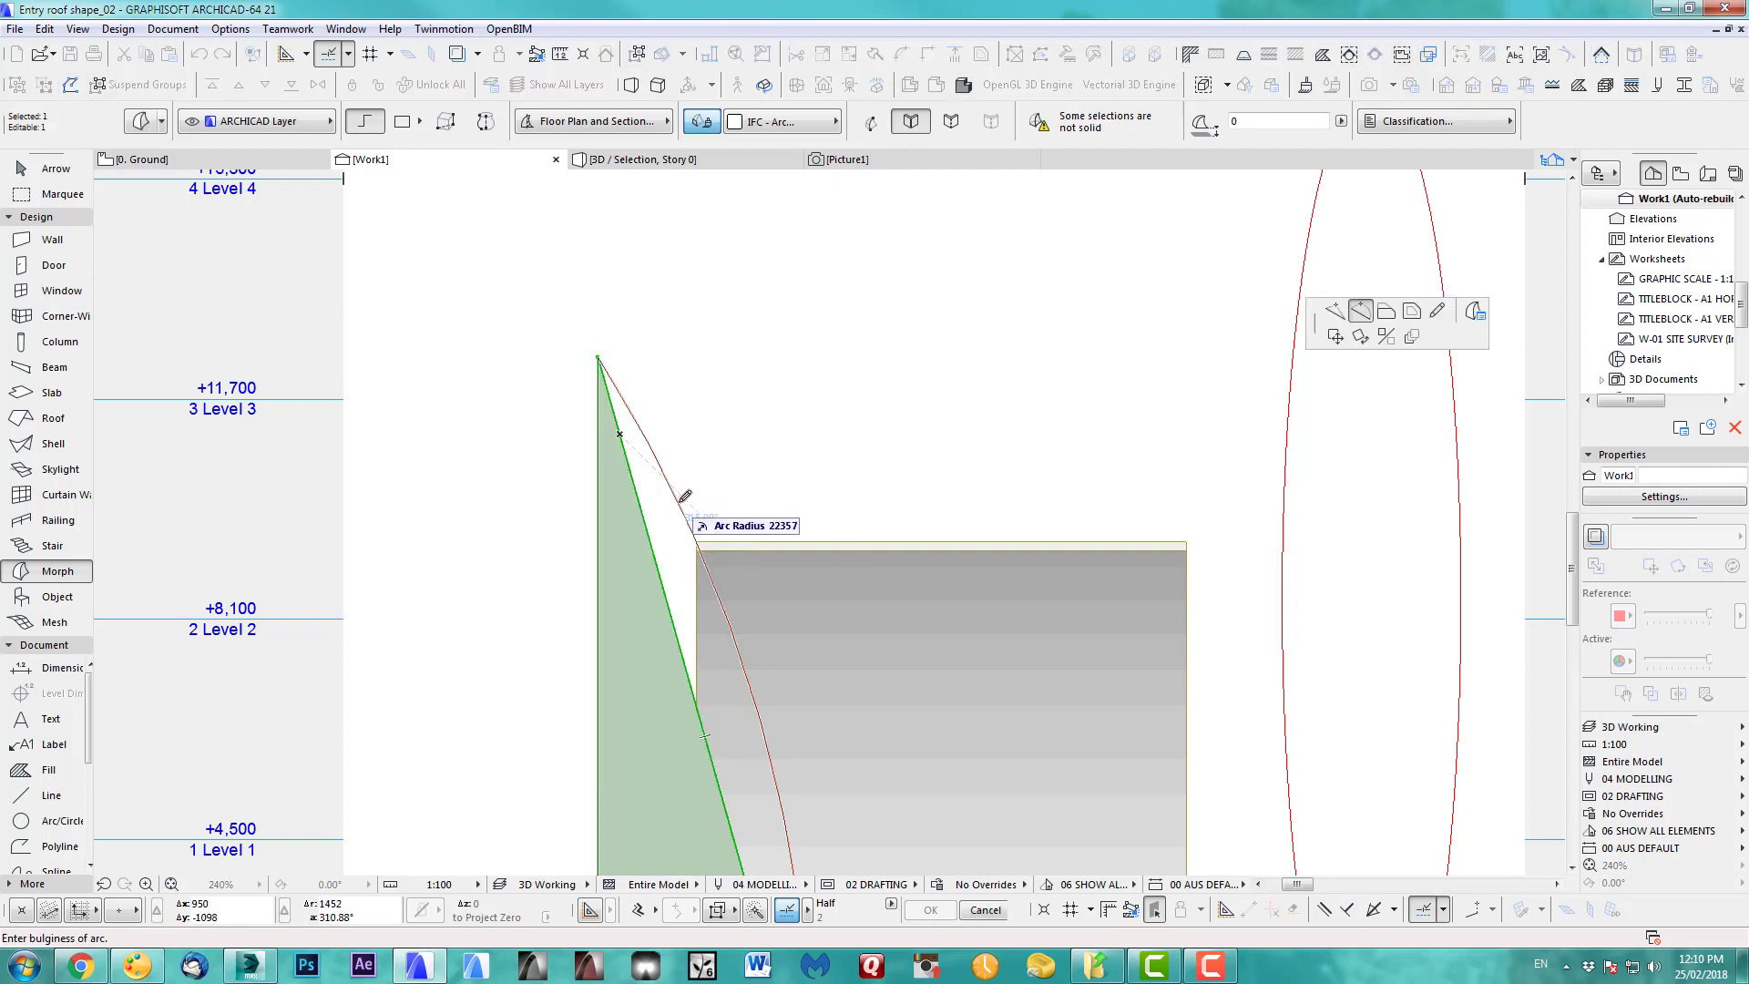
left_click(692, 506)
scroll(706, 492, "down", 4)
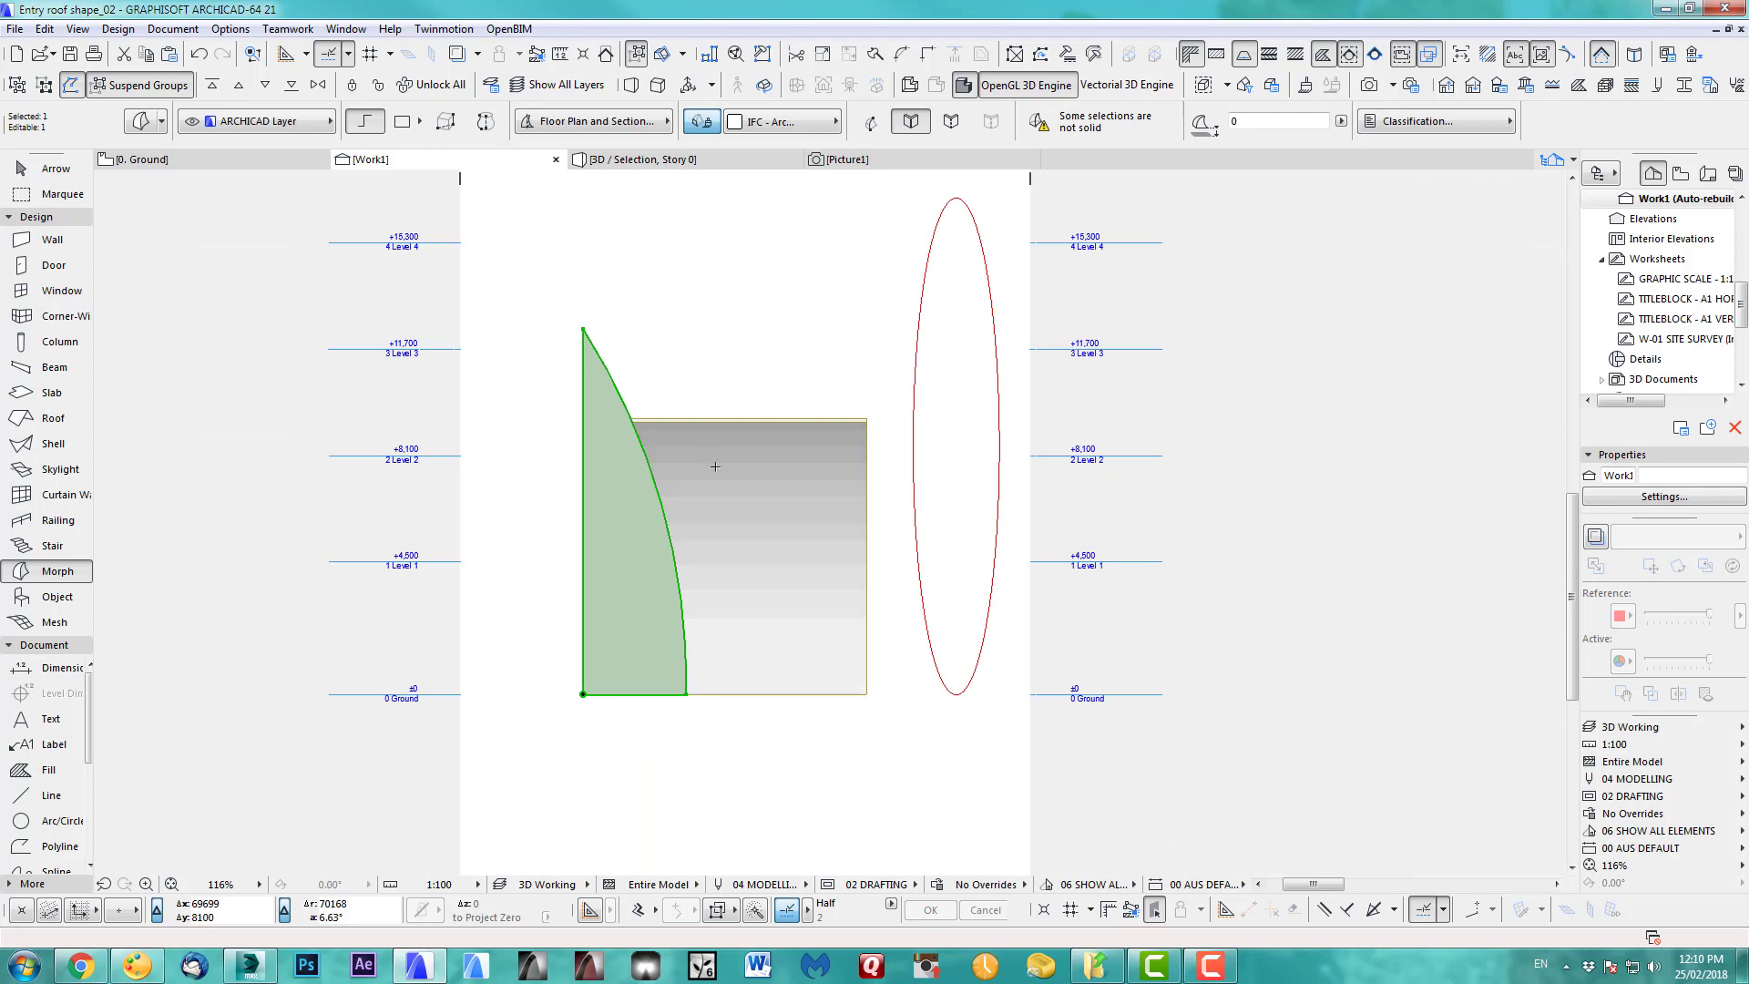
scroll(767, 510, "down", 2)
key("Escape")
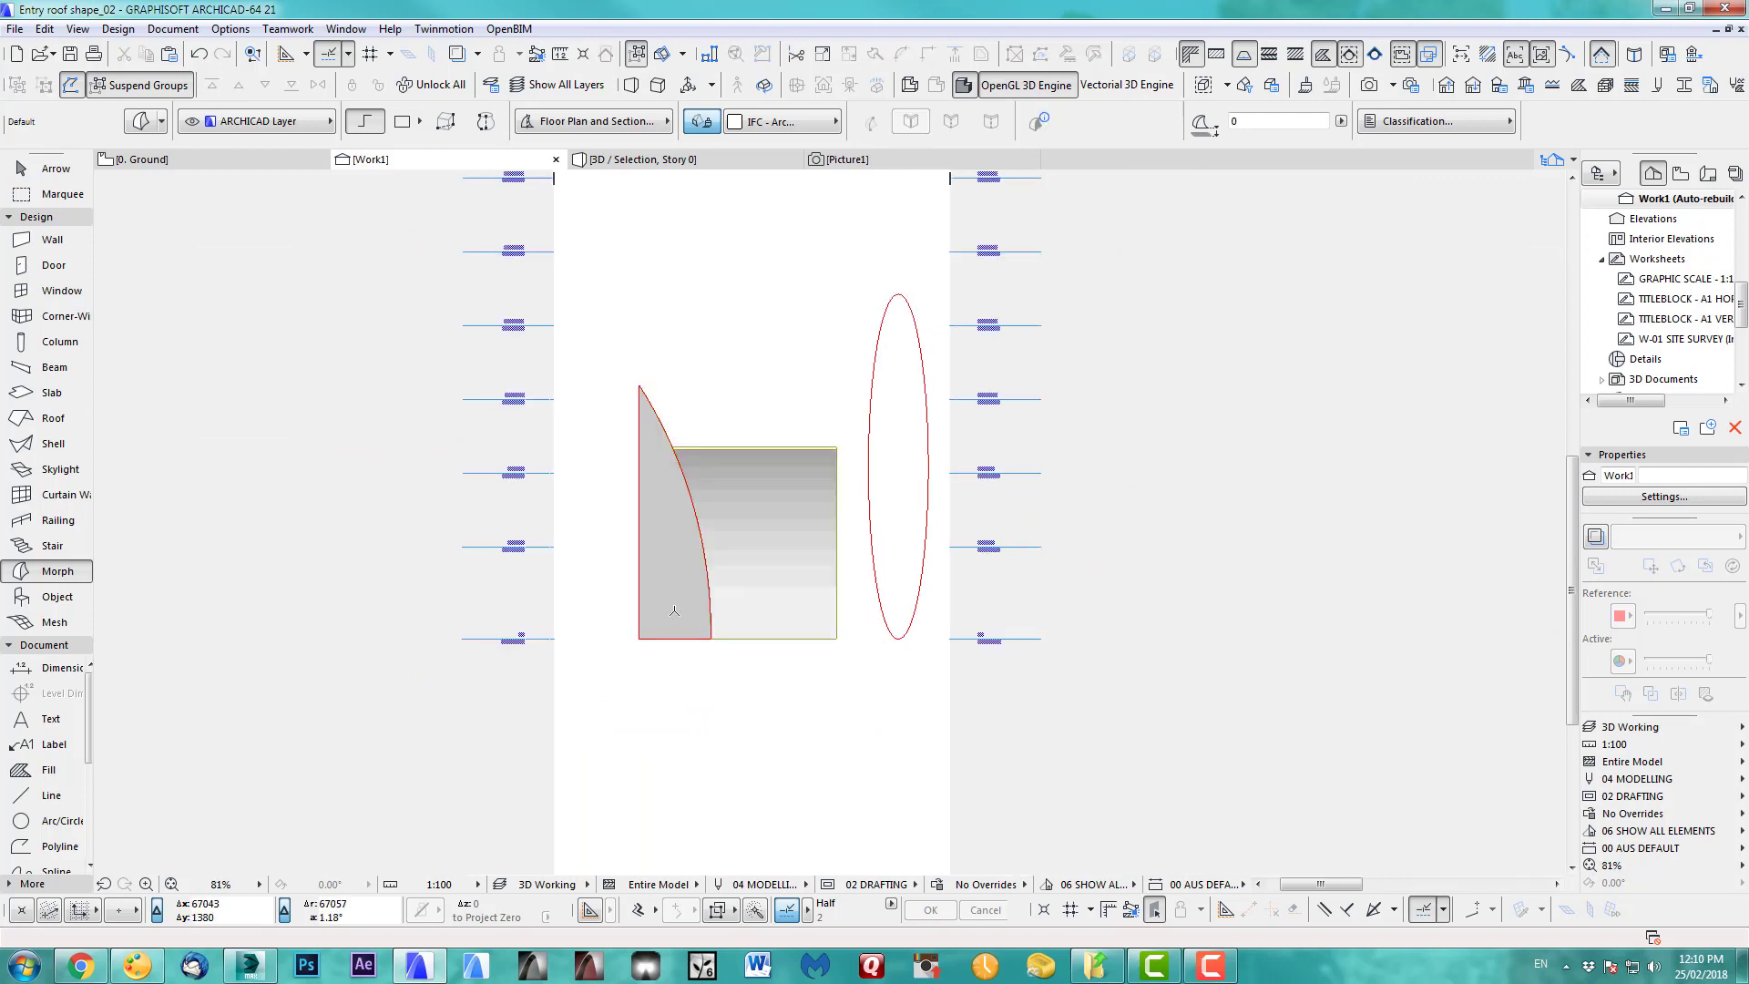
key("shift")
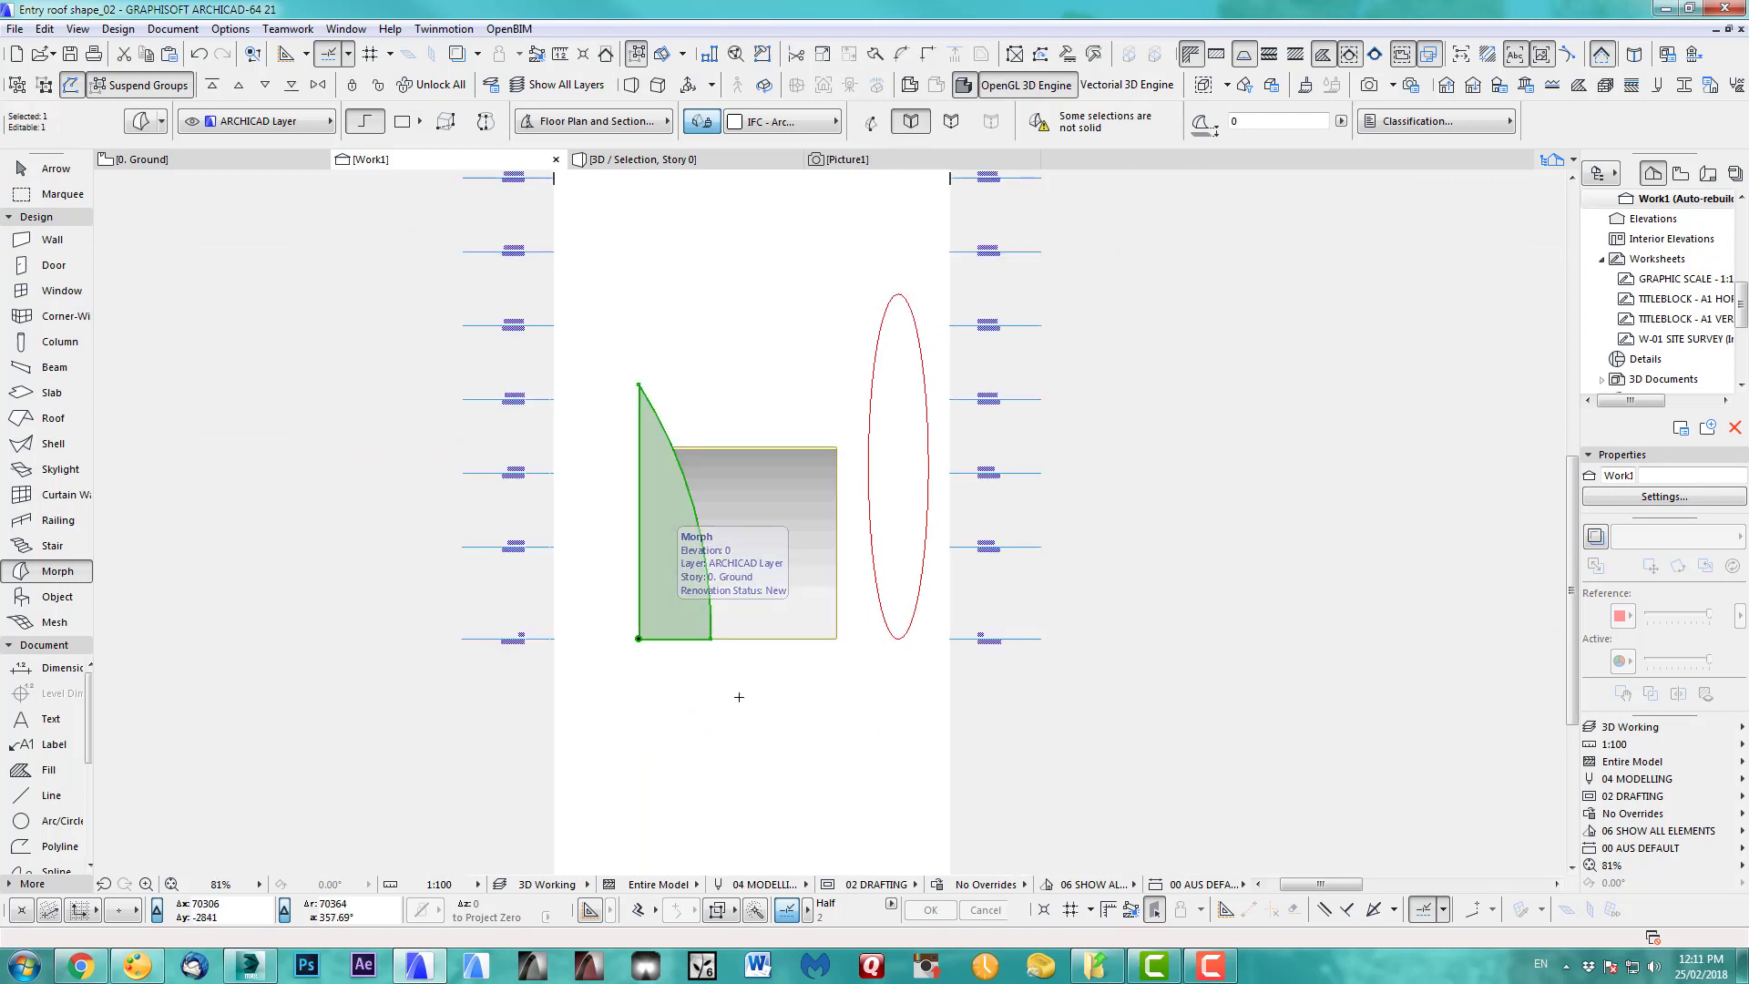
- On the ground floor plan, enclose the support and curved Morph profile in a marquee and display that area in 3D
key("F2")
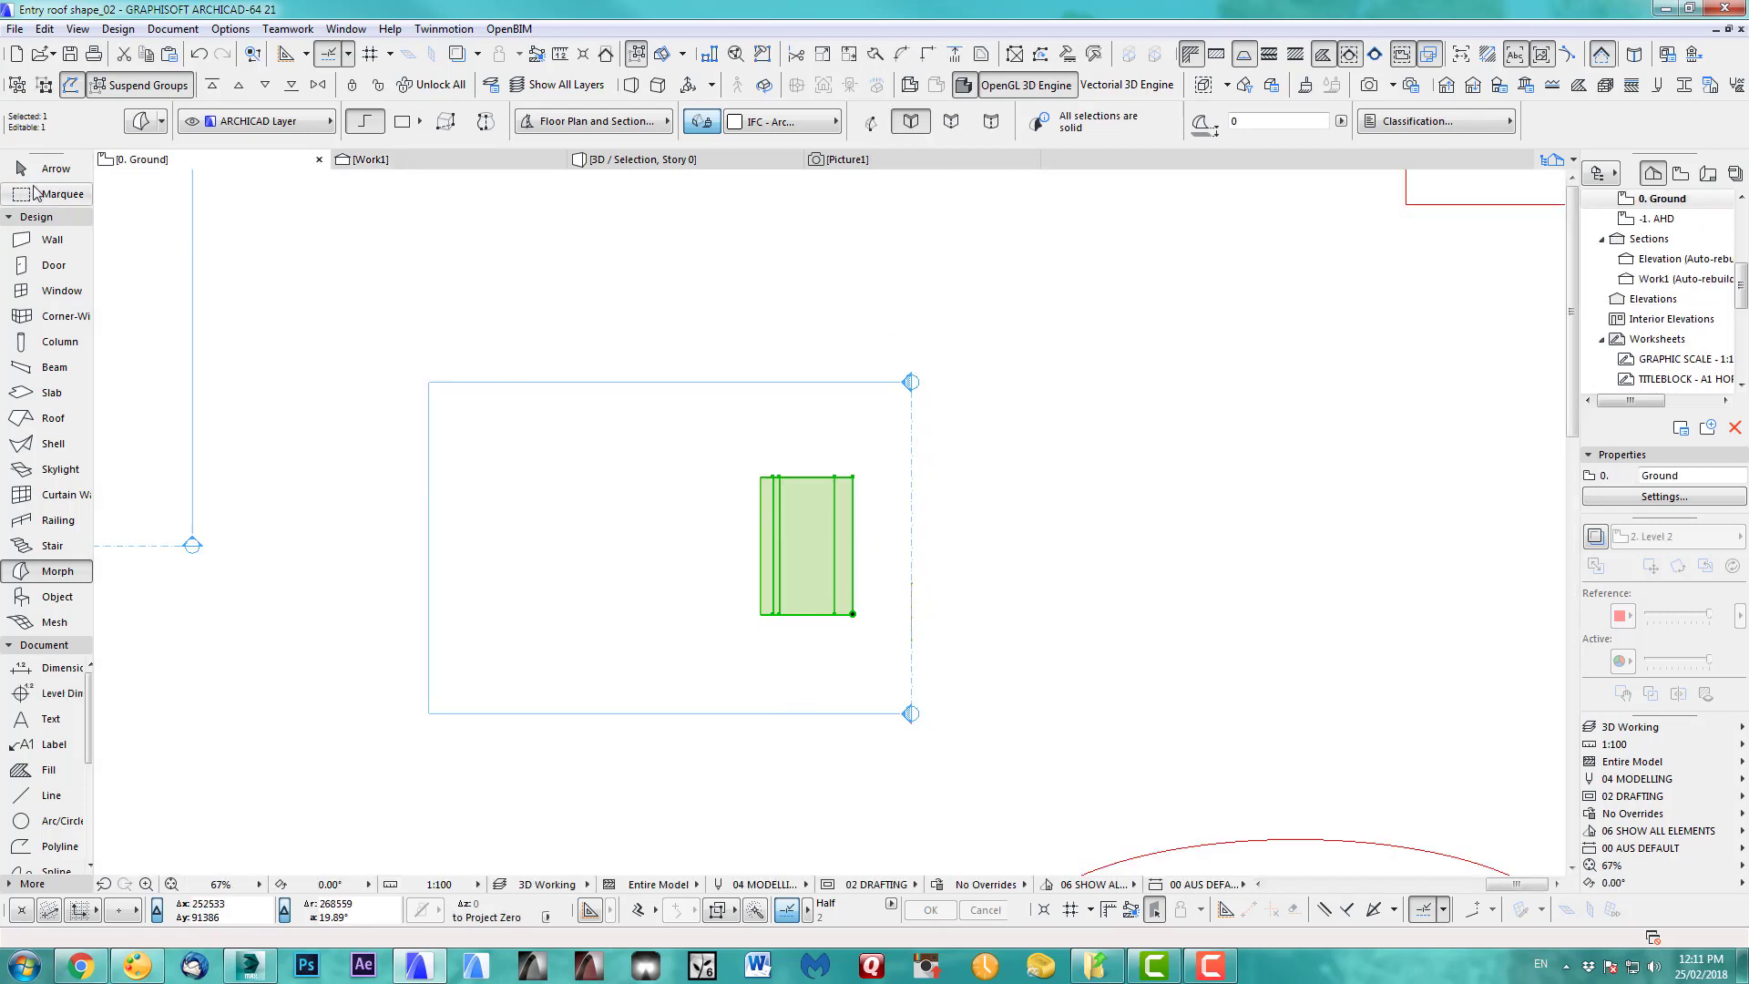
key("m")
key("Escape")
left_click(1020, 765)
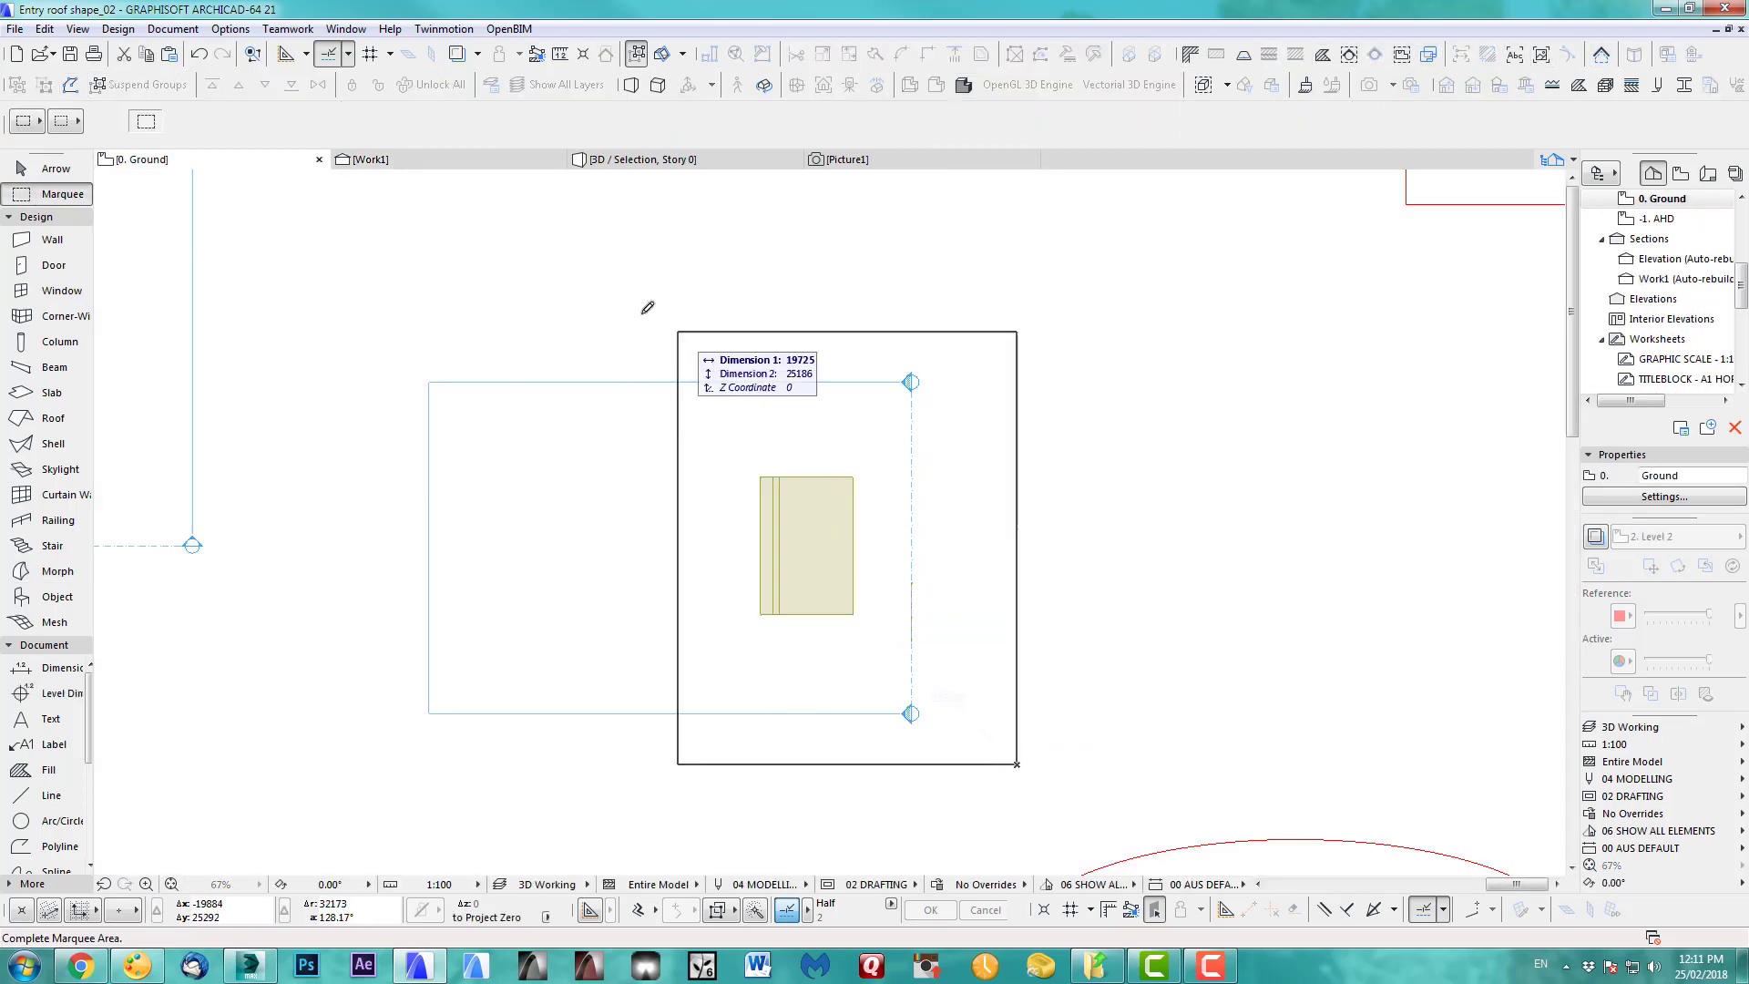
left_click(620, 289)
key("F5")
scroll(837, 602, "down", 4)
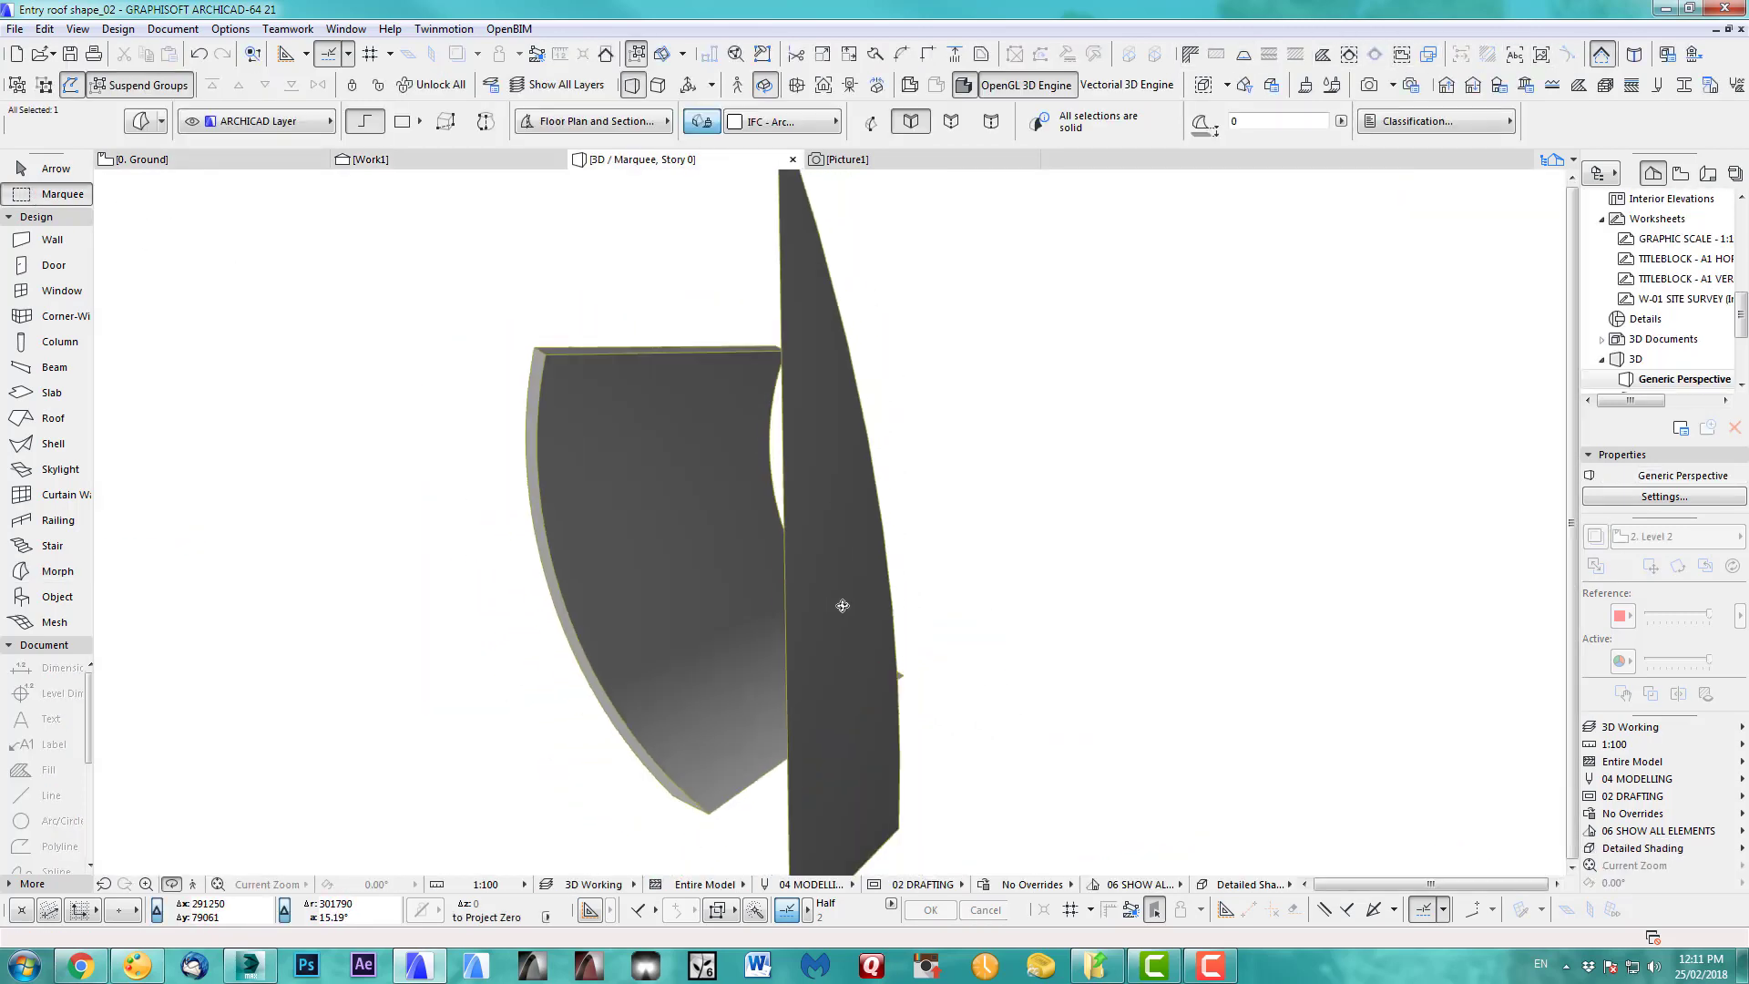
middle_click_drag(847, 597, 839, 574)
- Extrude the curved Morph face perpendicularly into a solid that passes all the way through the side of the support
left_click(43, 170)
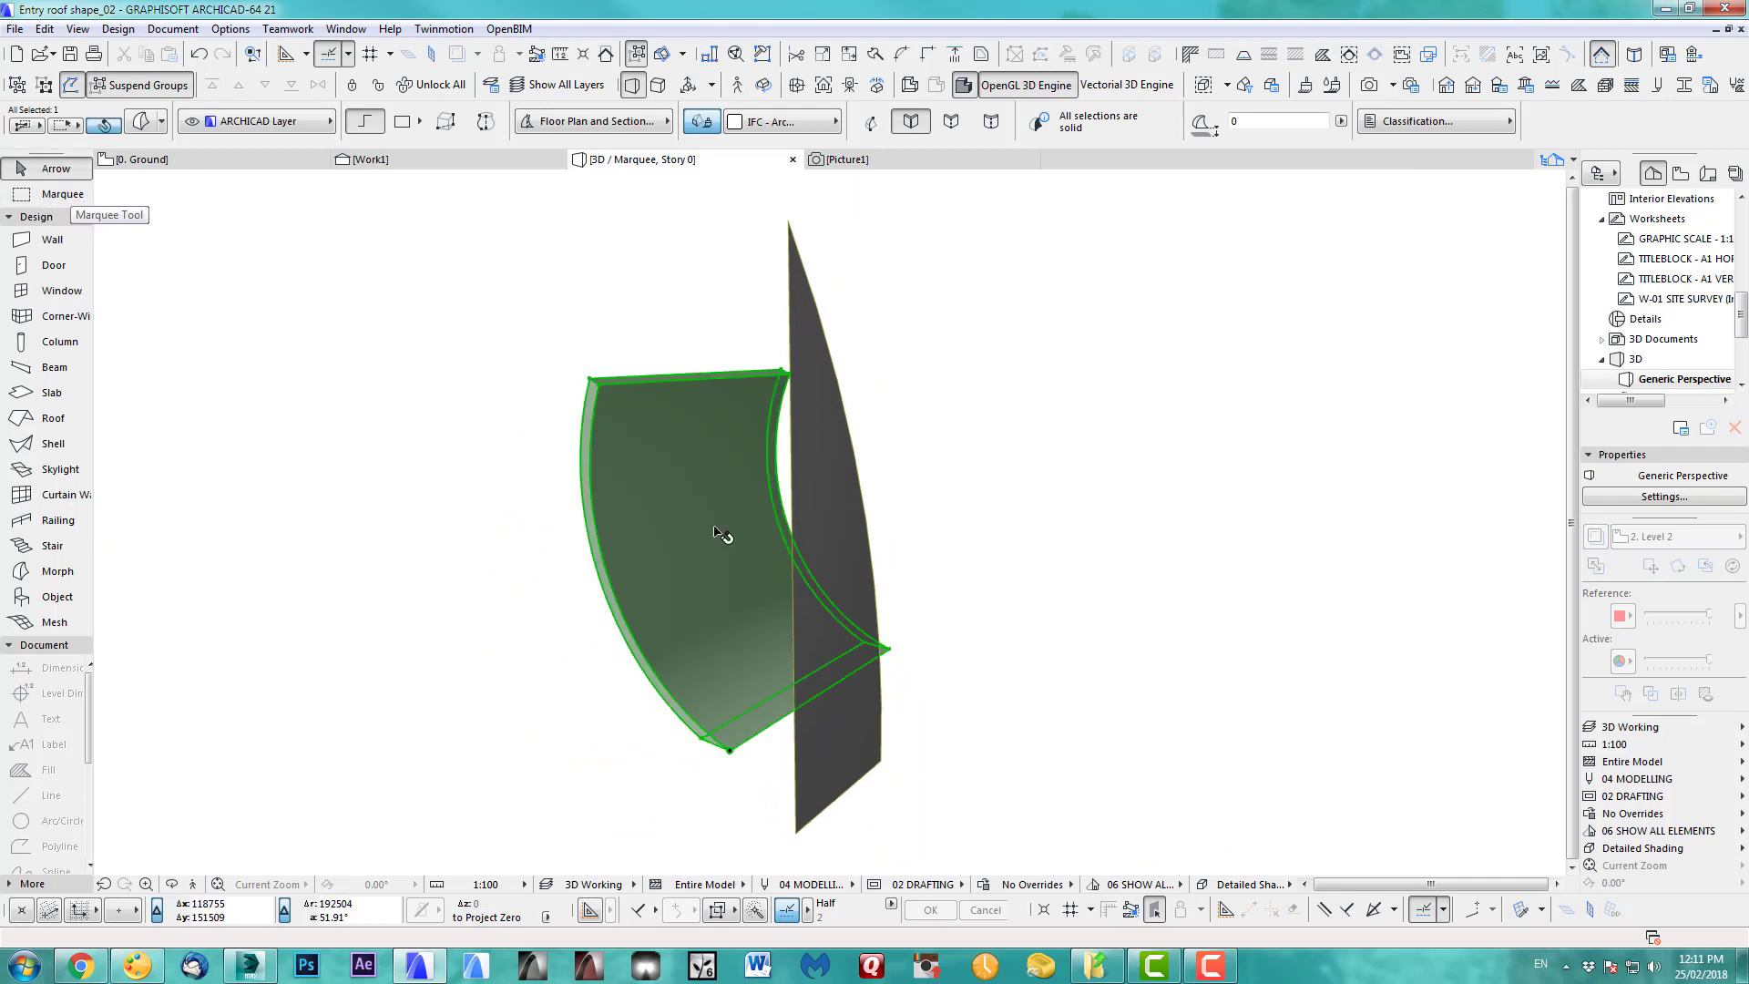
left_click(839, 553)
left_click(834, 547)
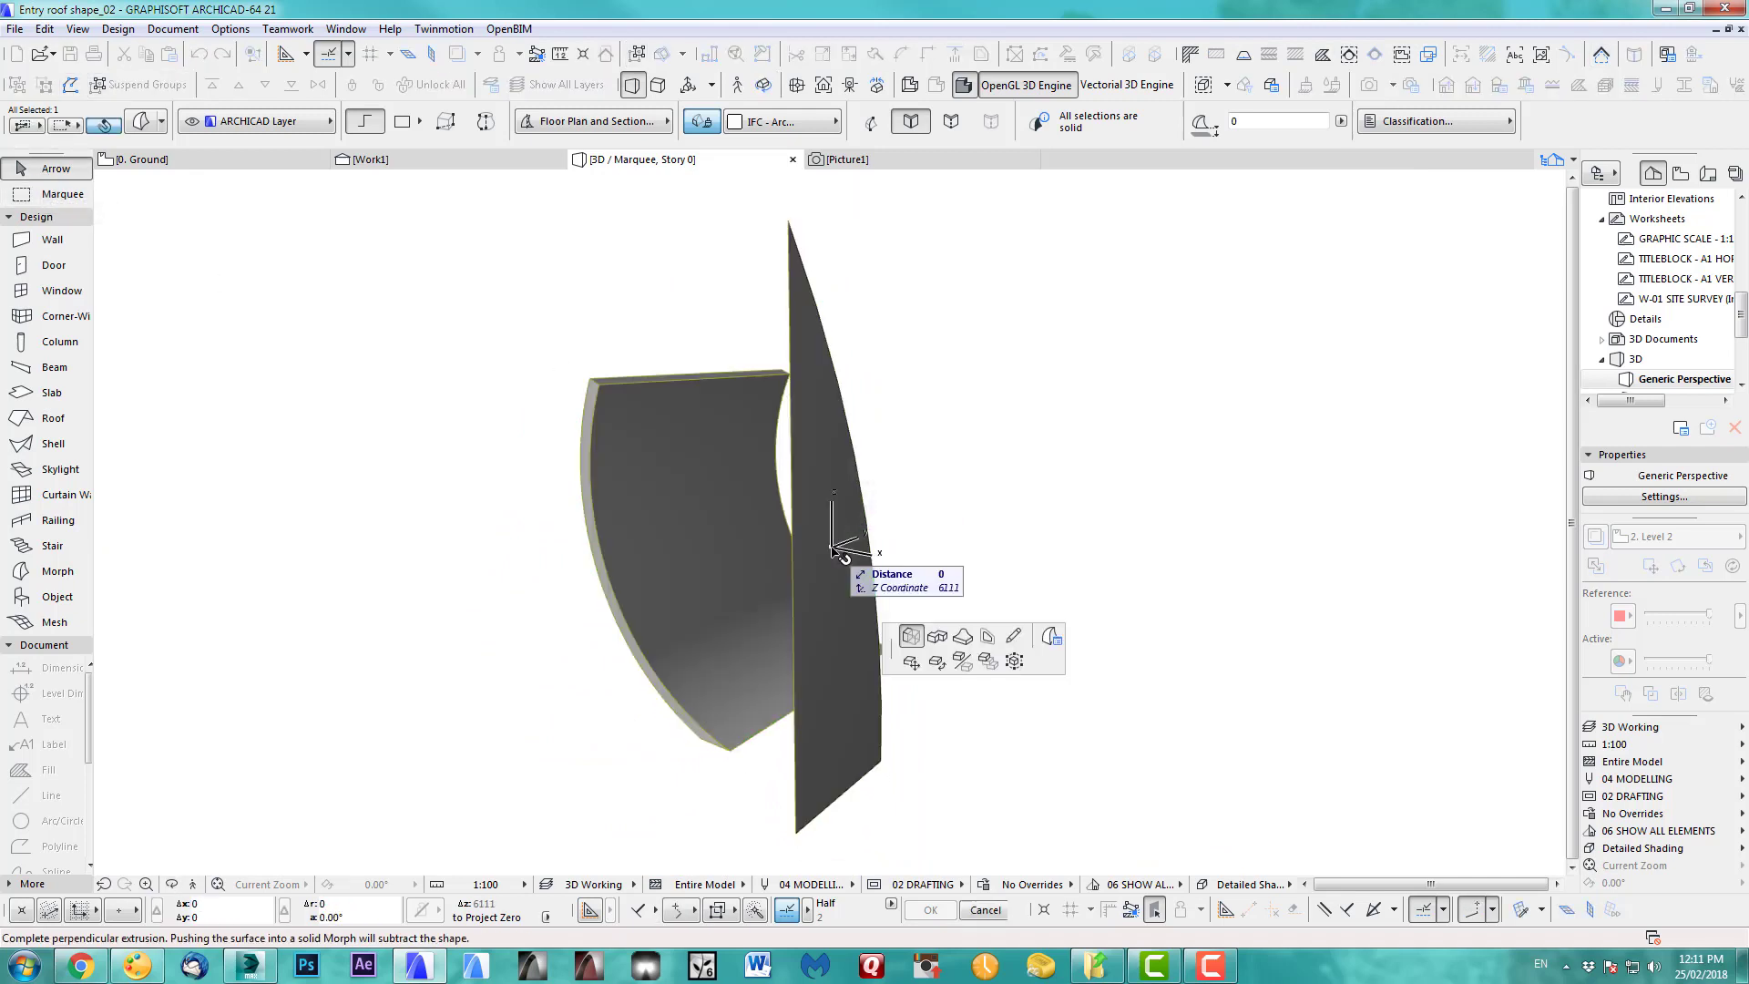
left_click(471, 465)
scroll(833, 602, "down", 2)
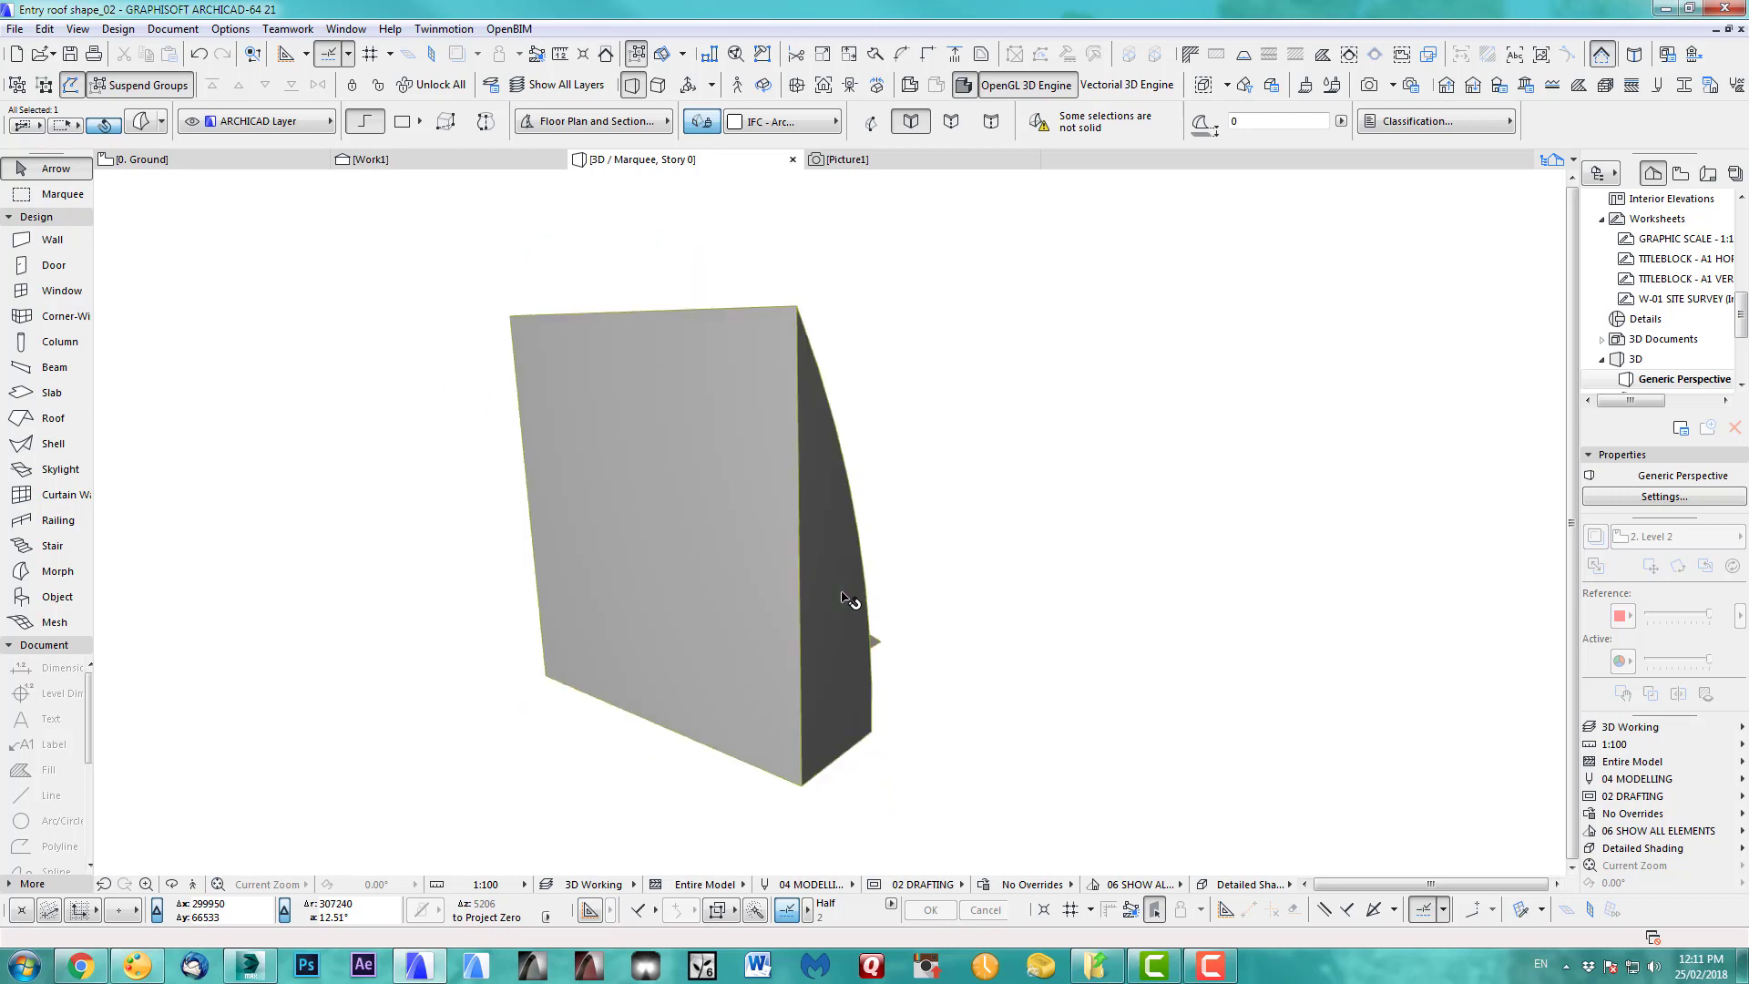
mouse_move(737, 610)
middle_mouse_down("shift")
mouse_move(155, 550)
mouse_move(215, 570)
middle_mouse_up("shift")
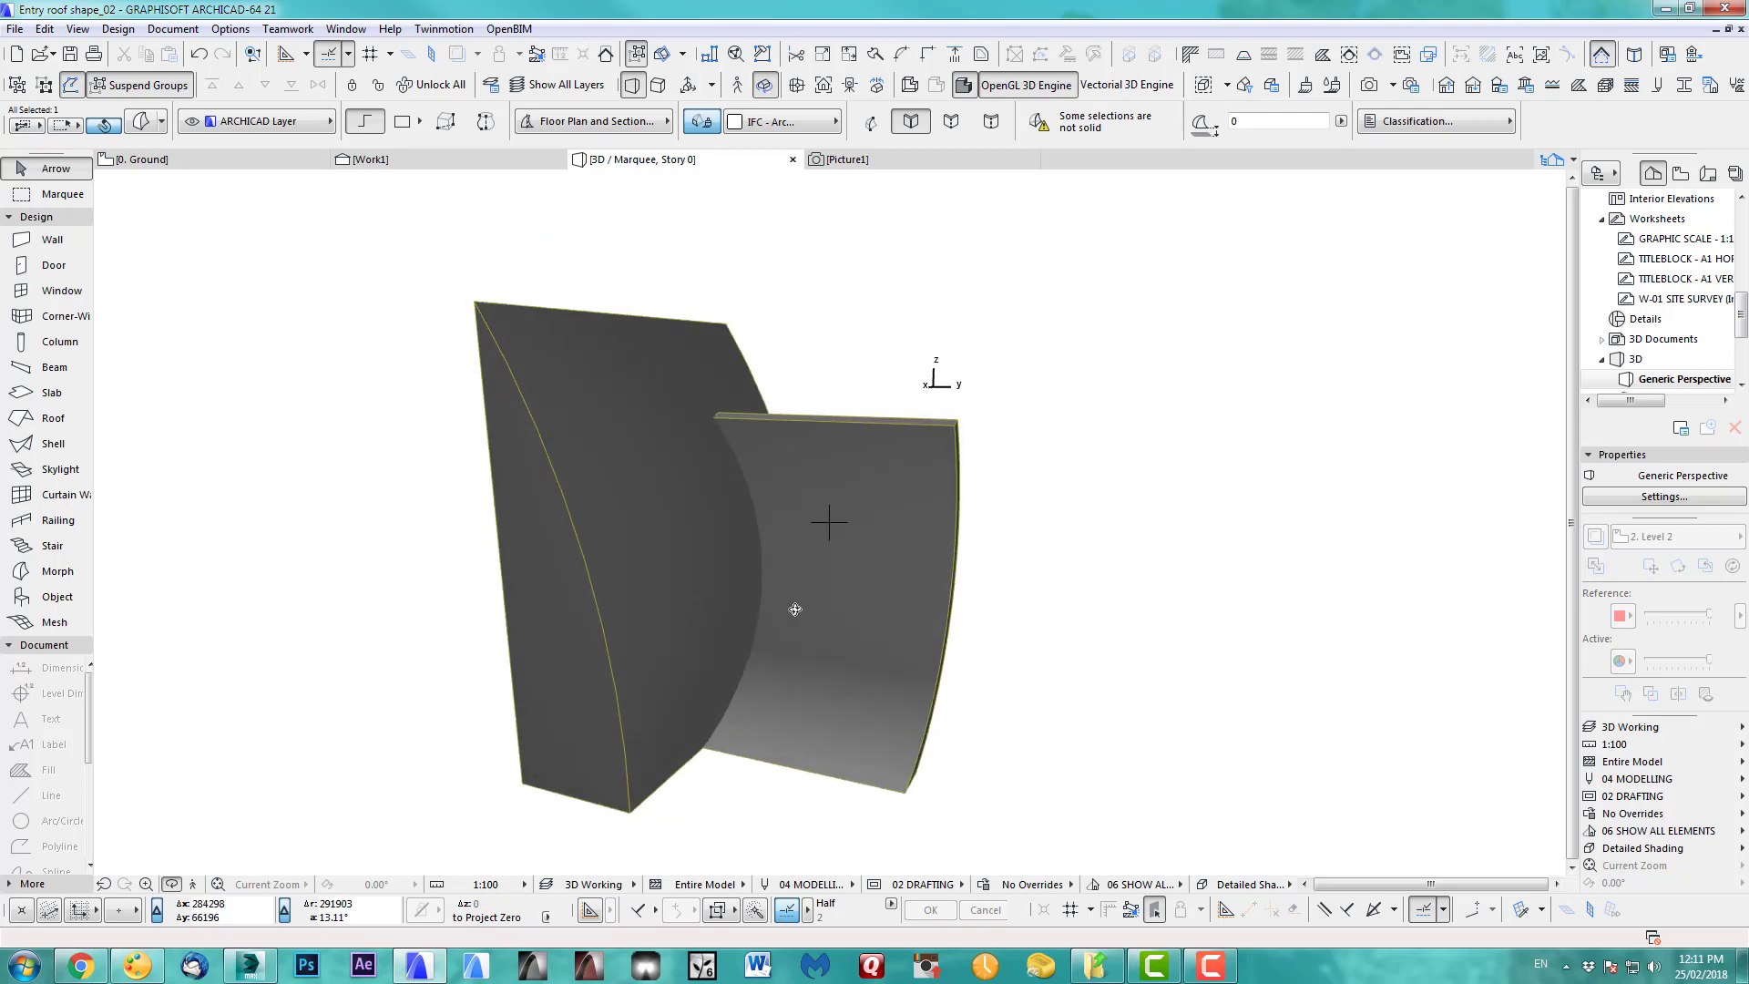
- In the Work1 section, mirror a copy of the curved Morph about the vertical centreline of the support
key("F2")
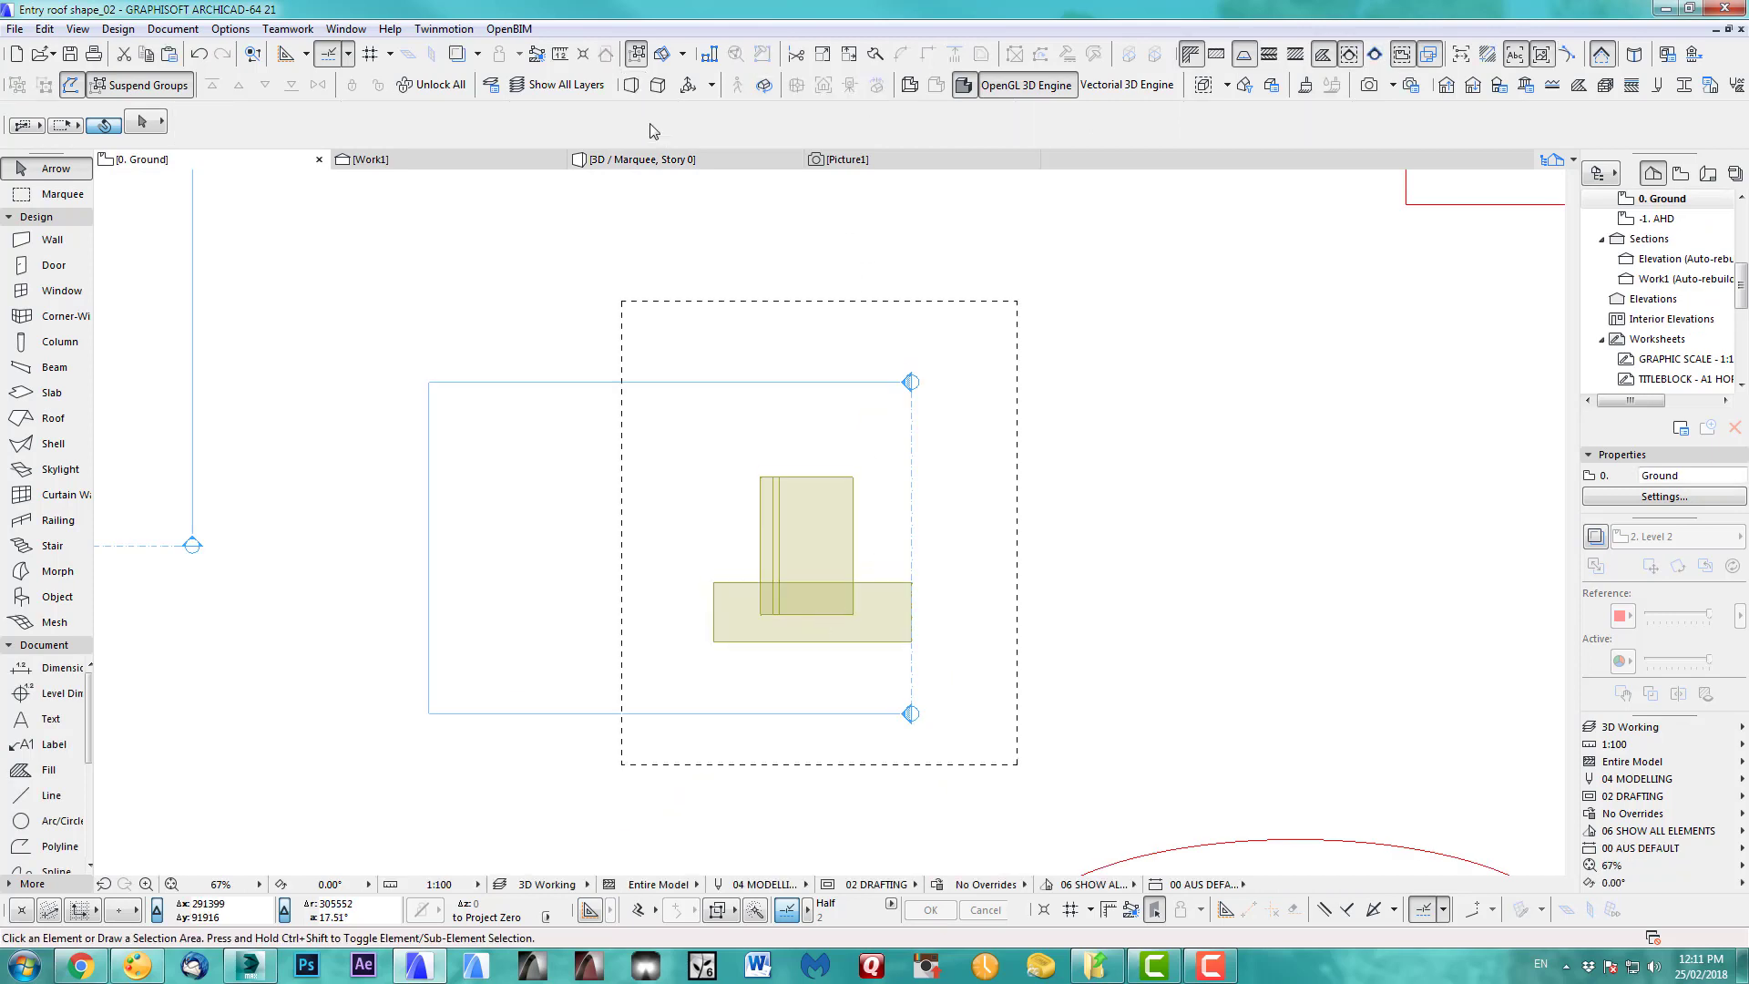
left_click(455, 160)
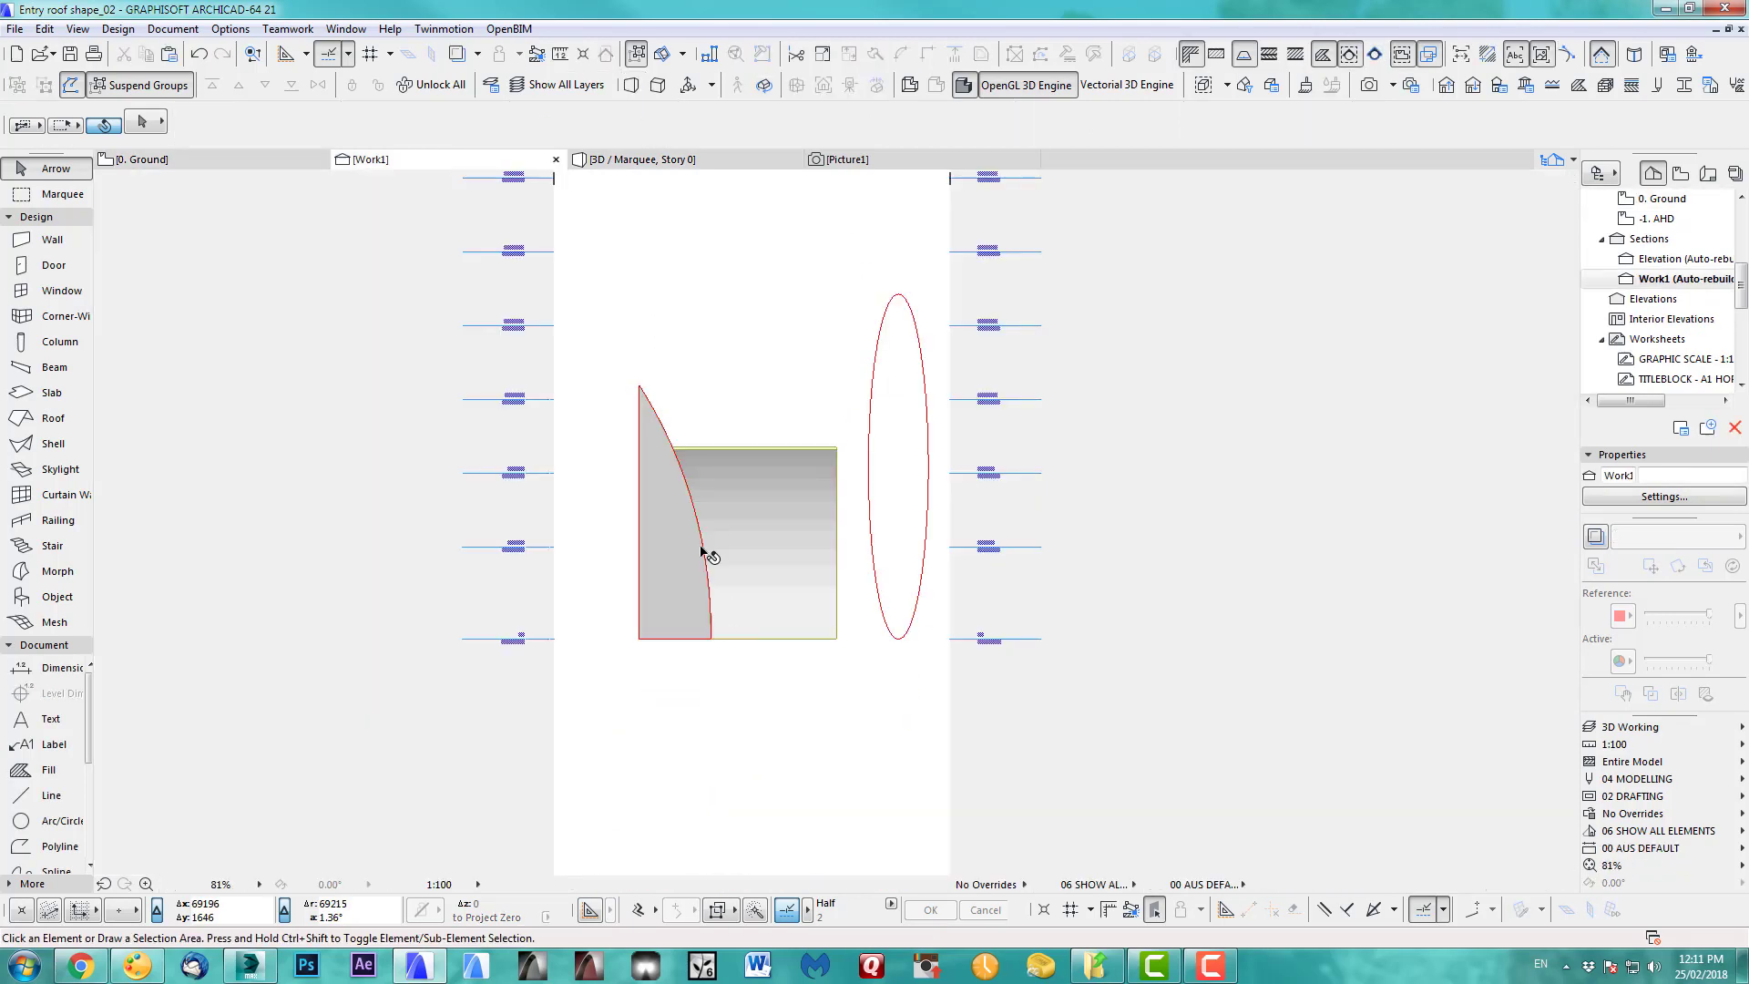
left_click(660, 496)
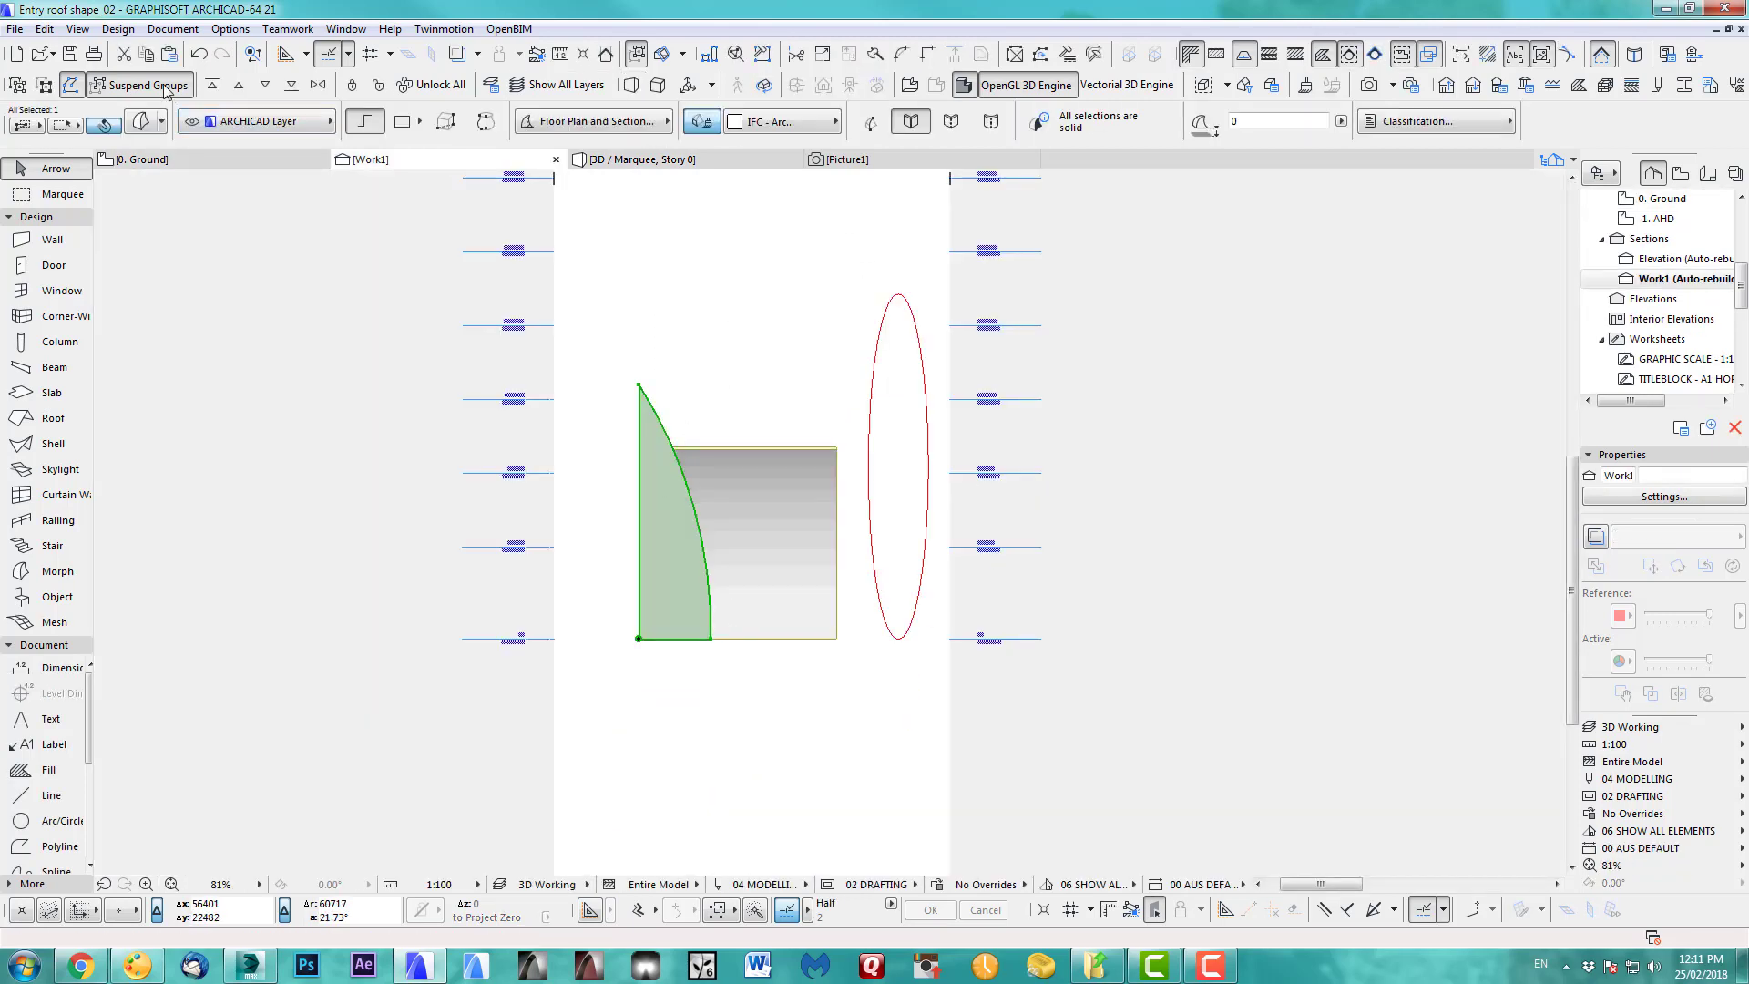
left_click(79, 30)
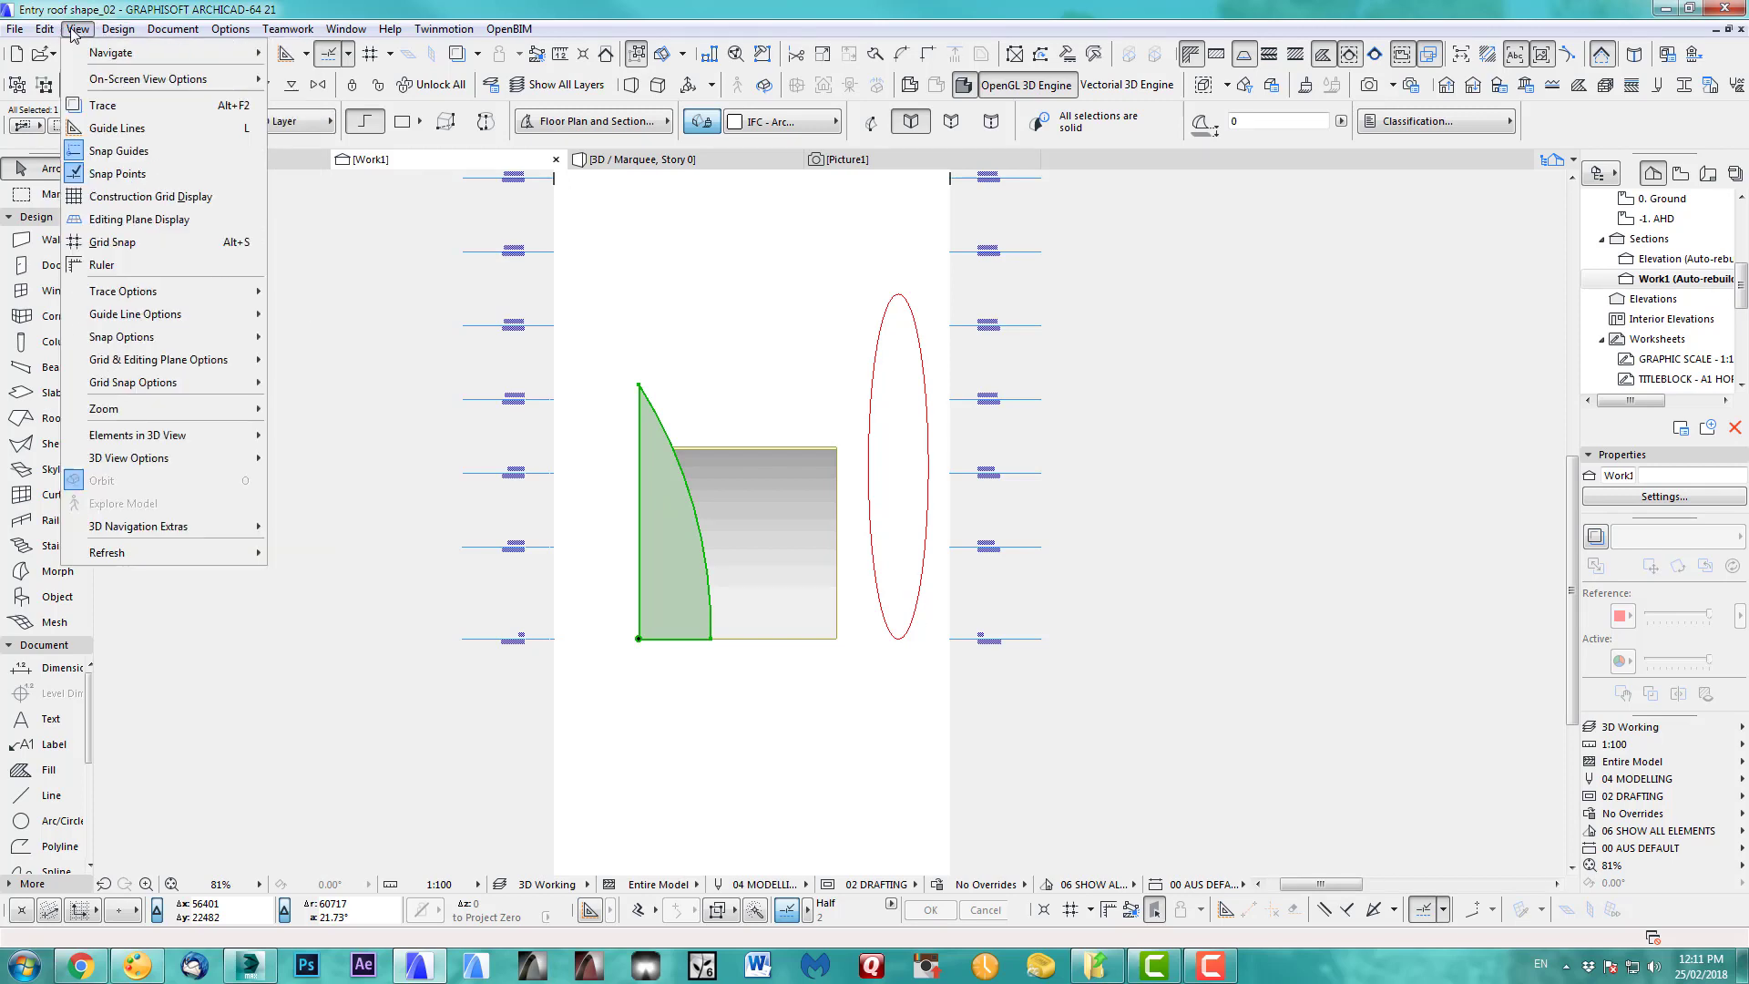
mouse_move(44, 28)
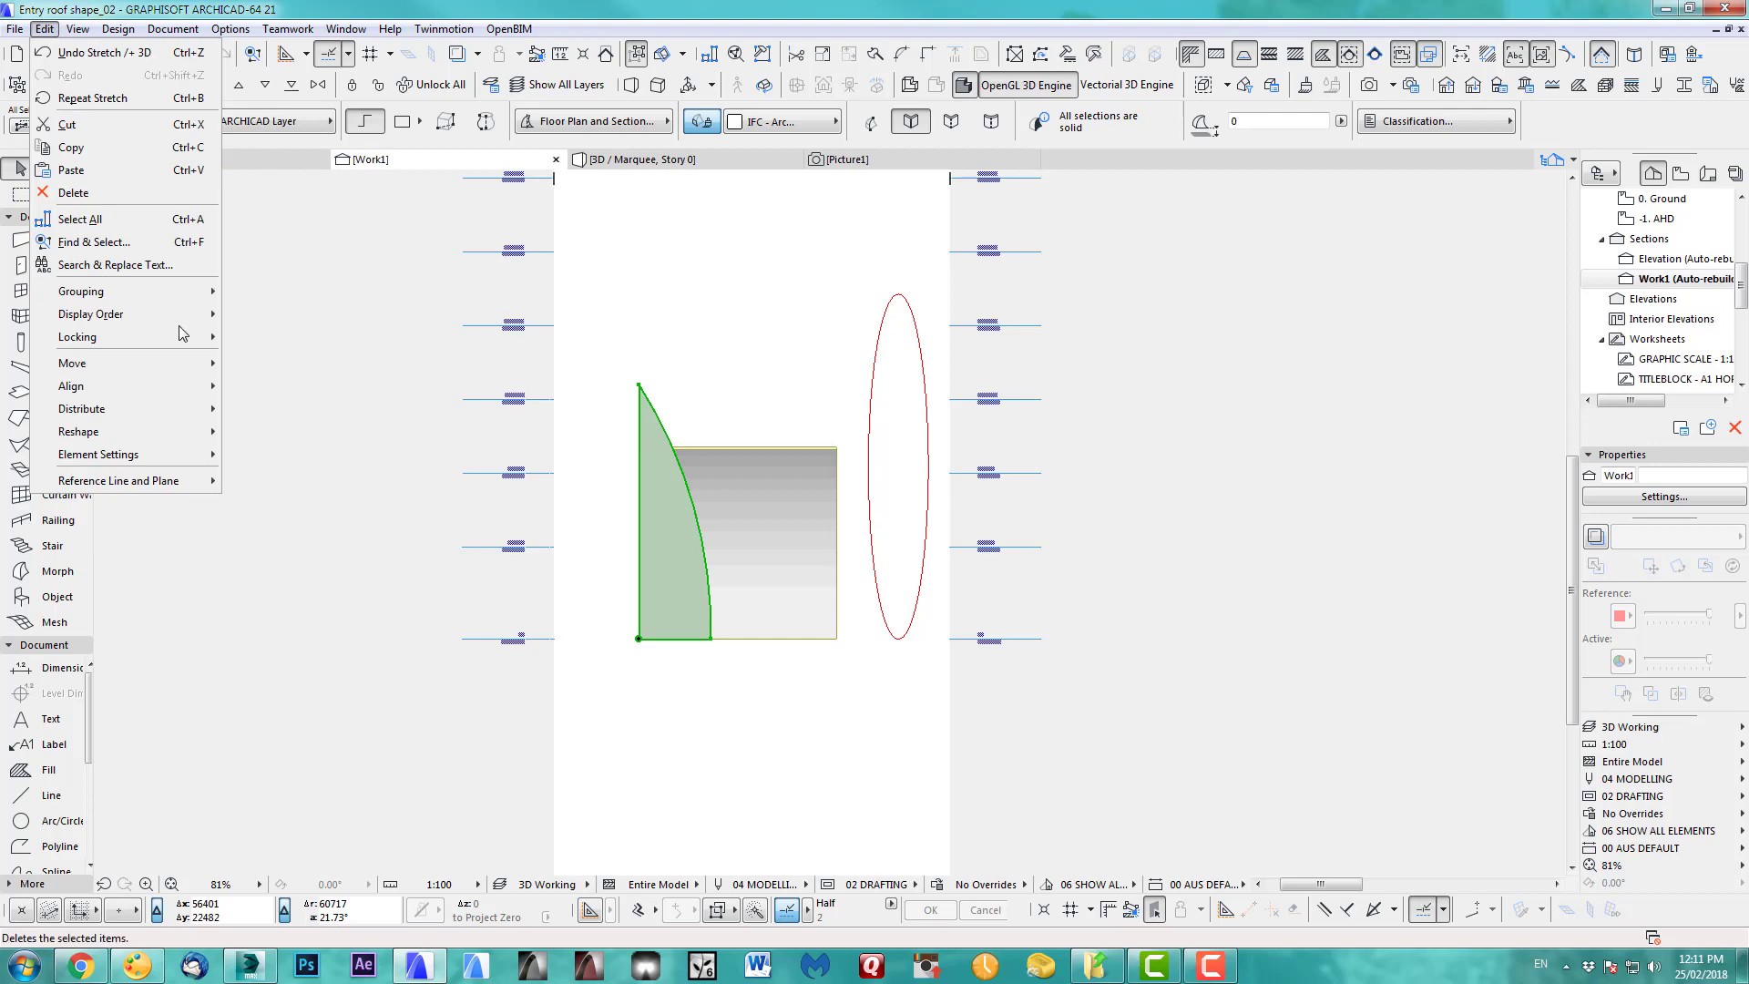
mouse_move(200, 373)
left_click(290, 503)
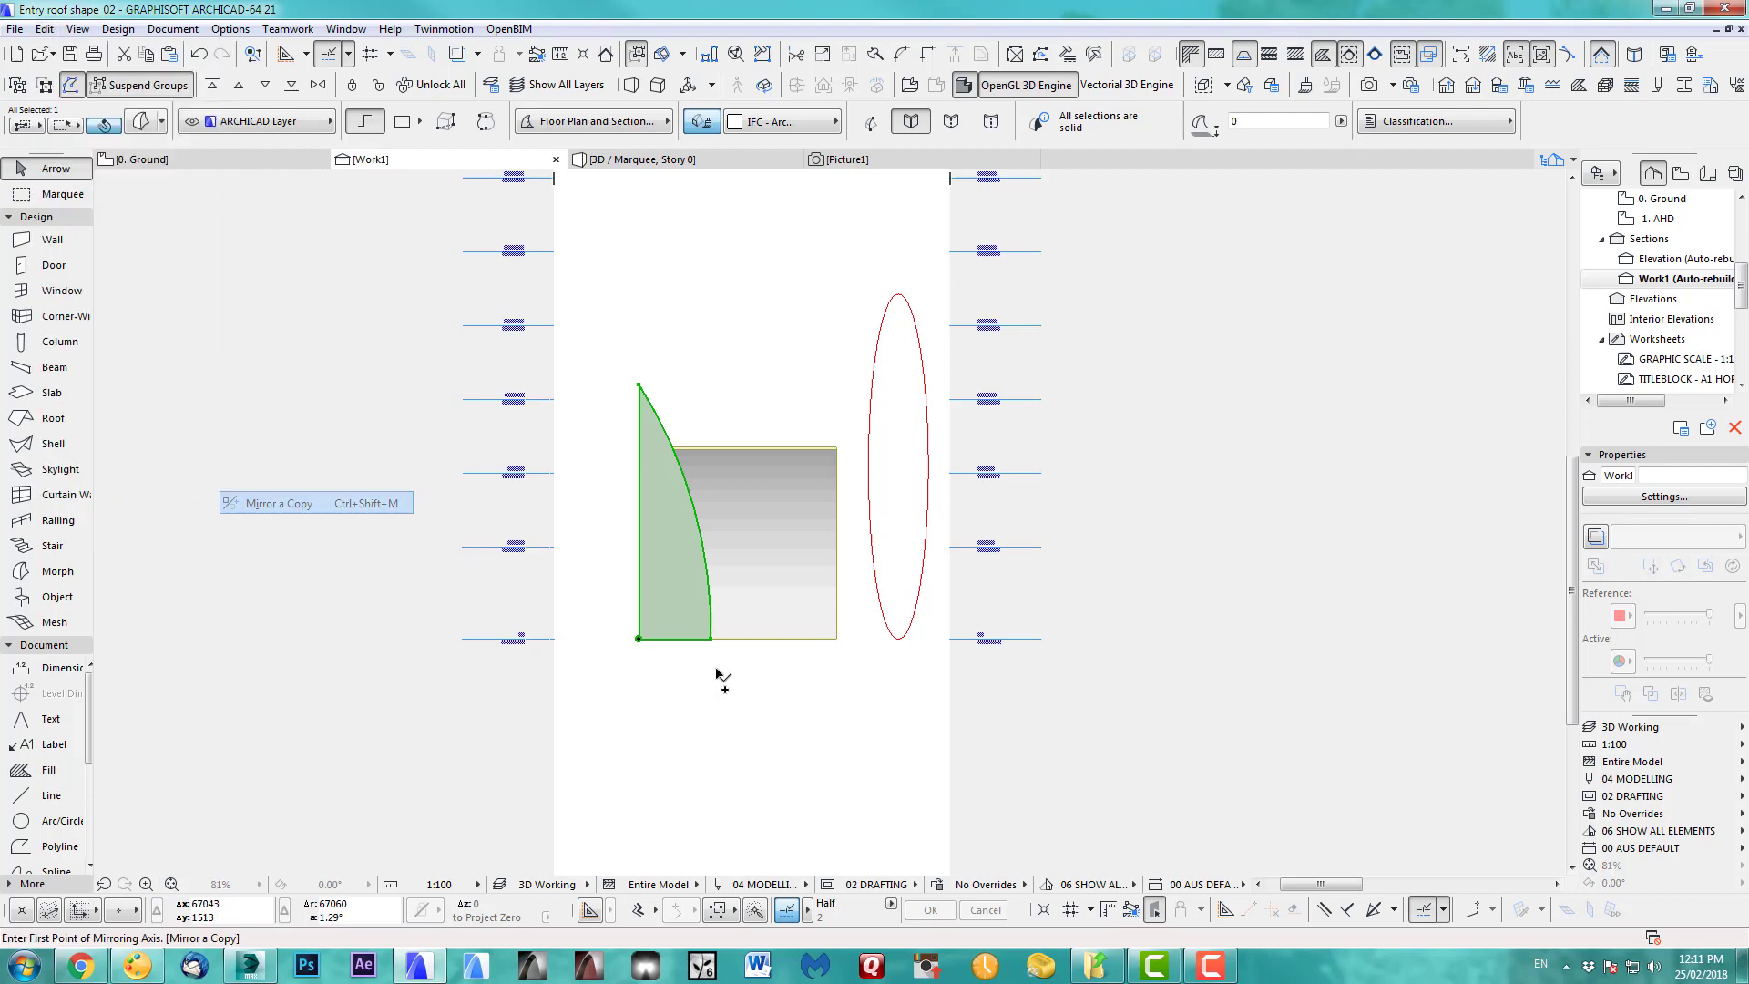
left_click(754, 639)
left_click(764, 440)
left_click(772, 389)
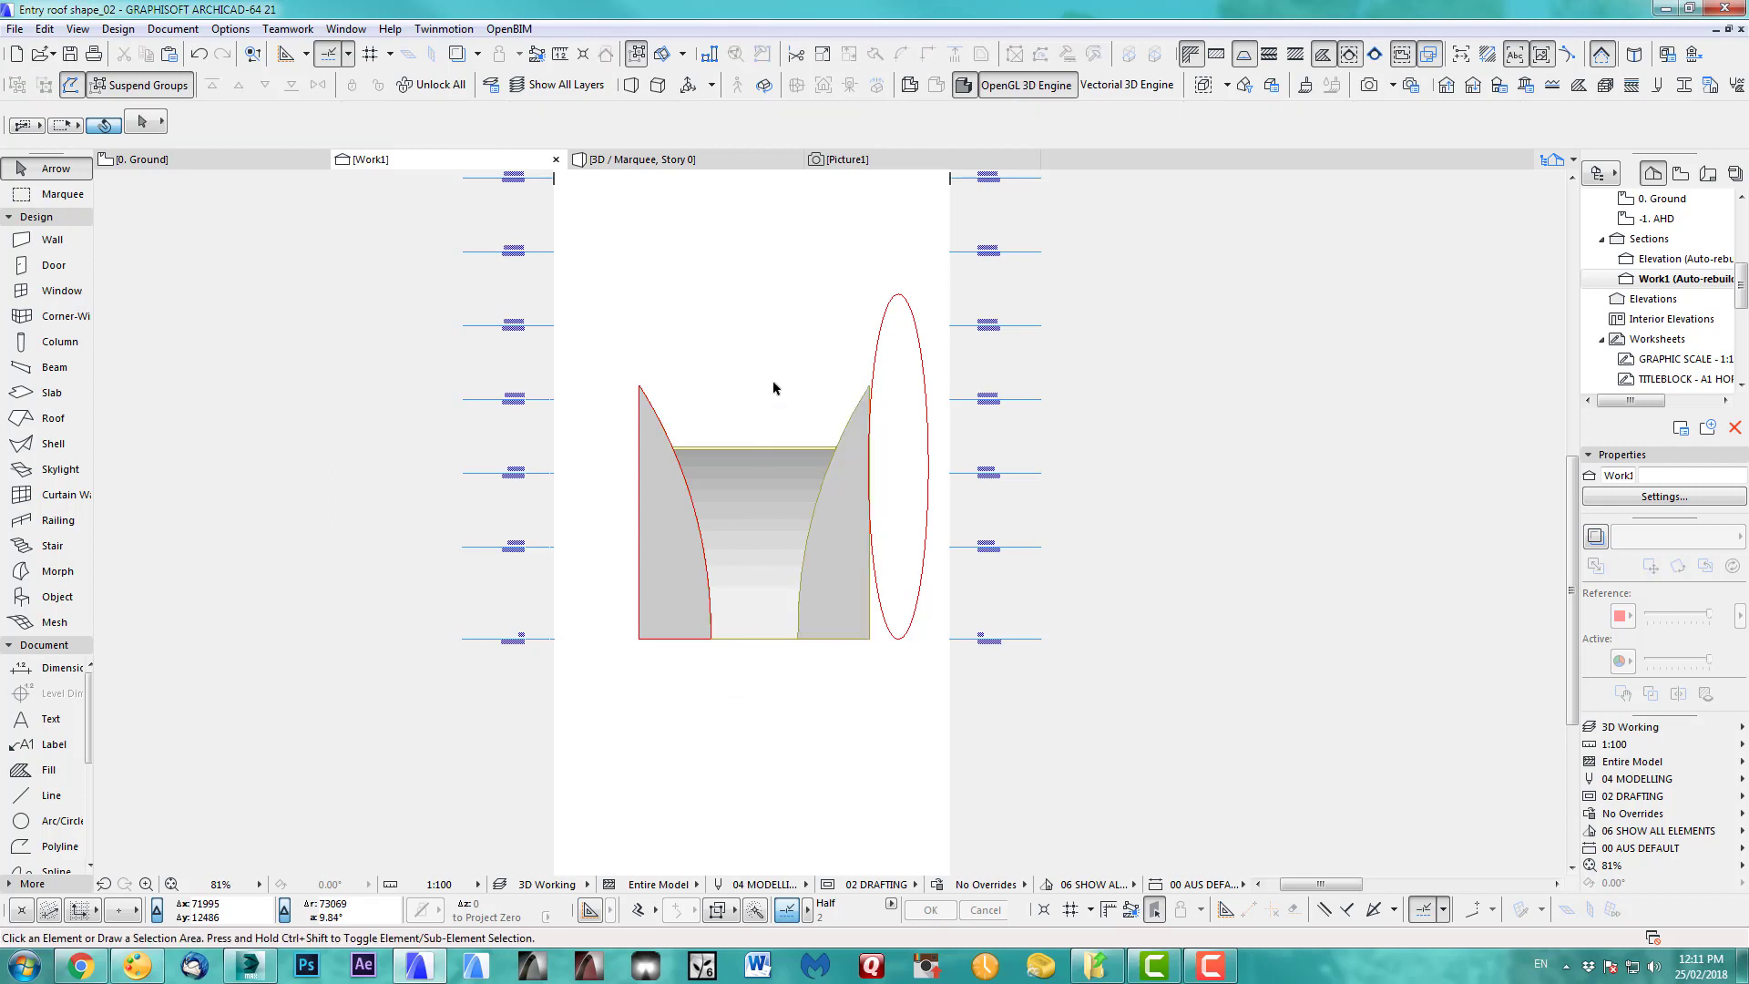
- In 3D, subtract both curved side Morphs from the support, and return to the Work1 section
key("F2")
key("F3")
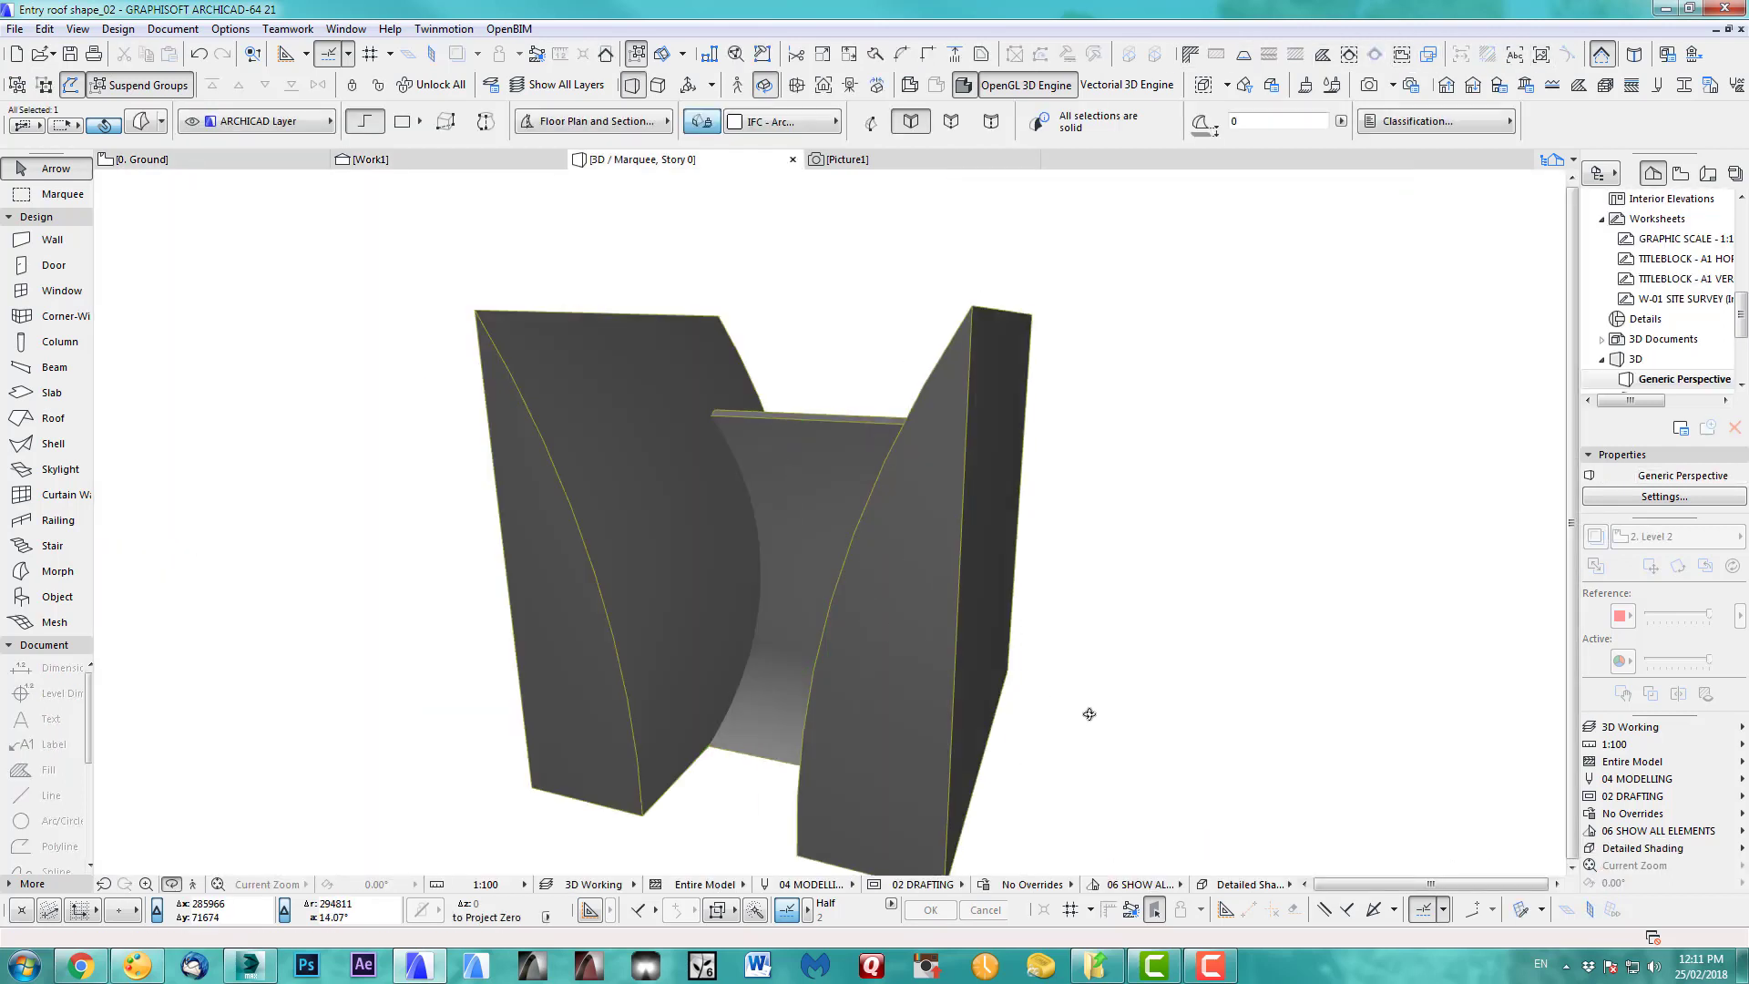
left_click_drag(1090, 714, 1192, 709)
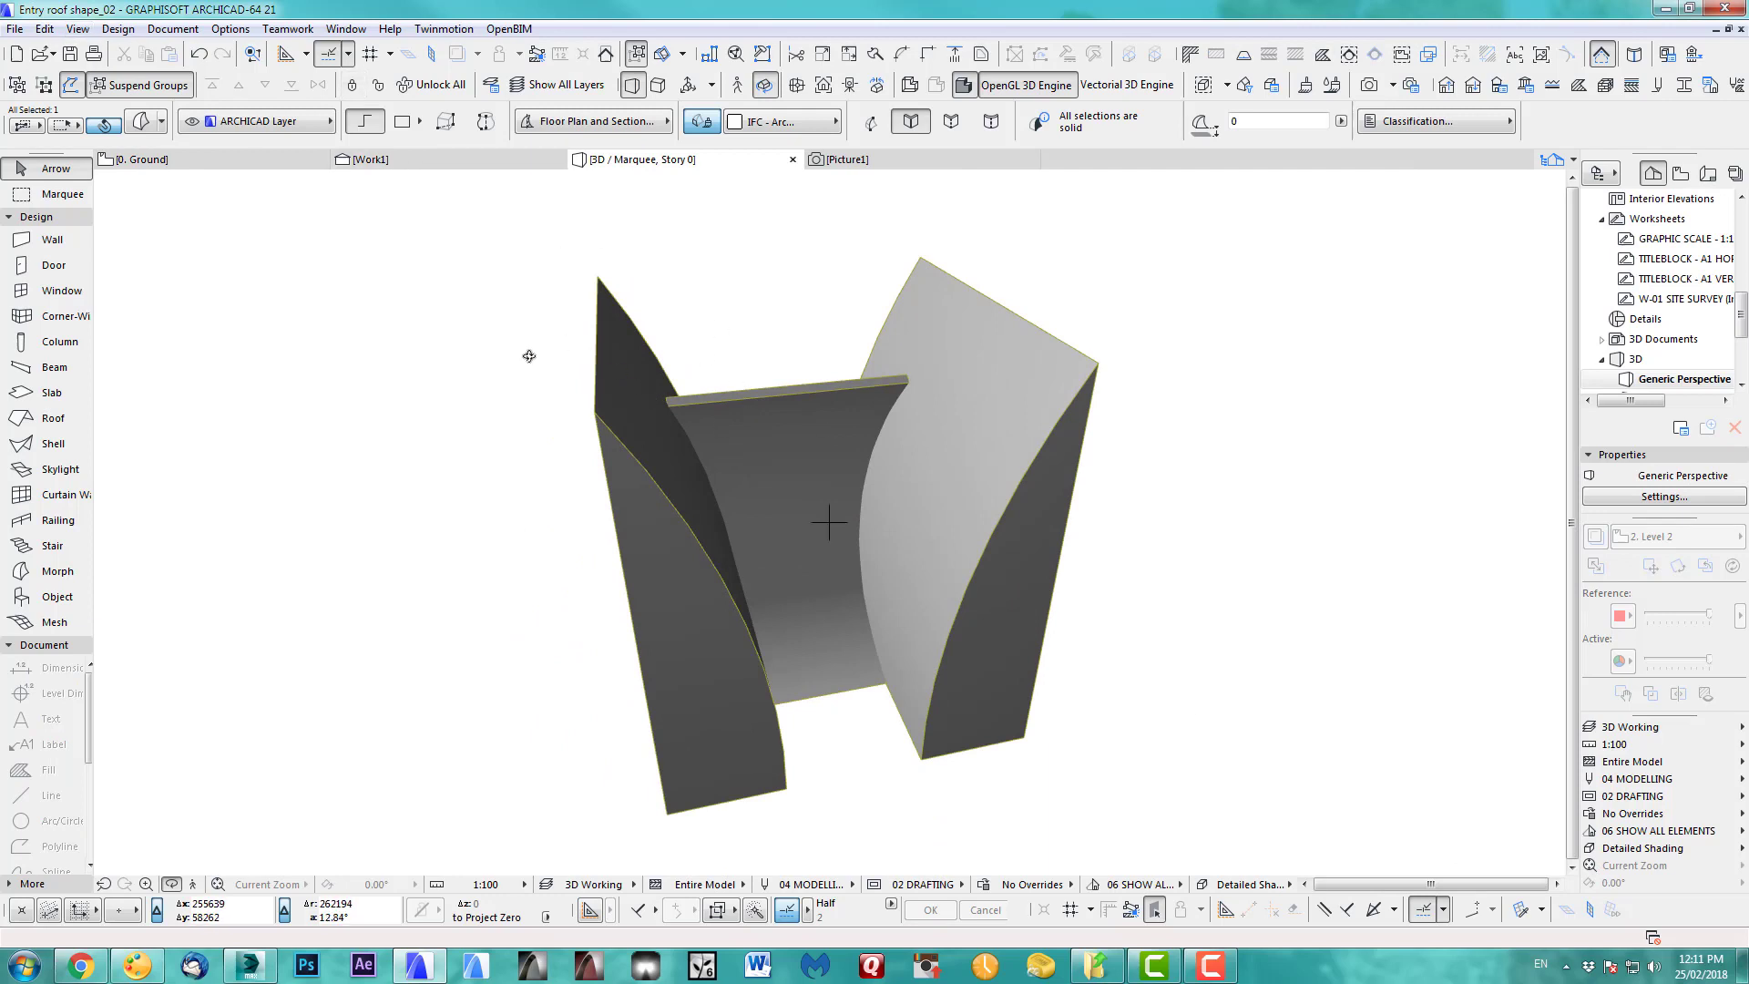
left_click(569, 401)
left_click(937, 320, "shift")
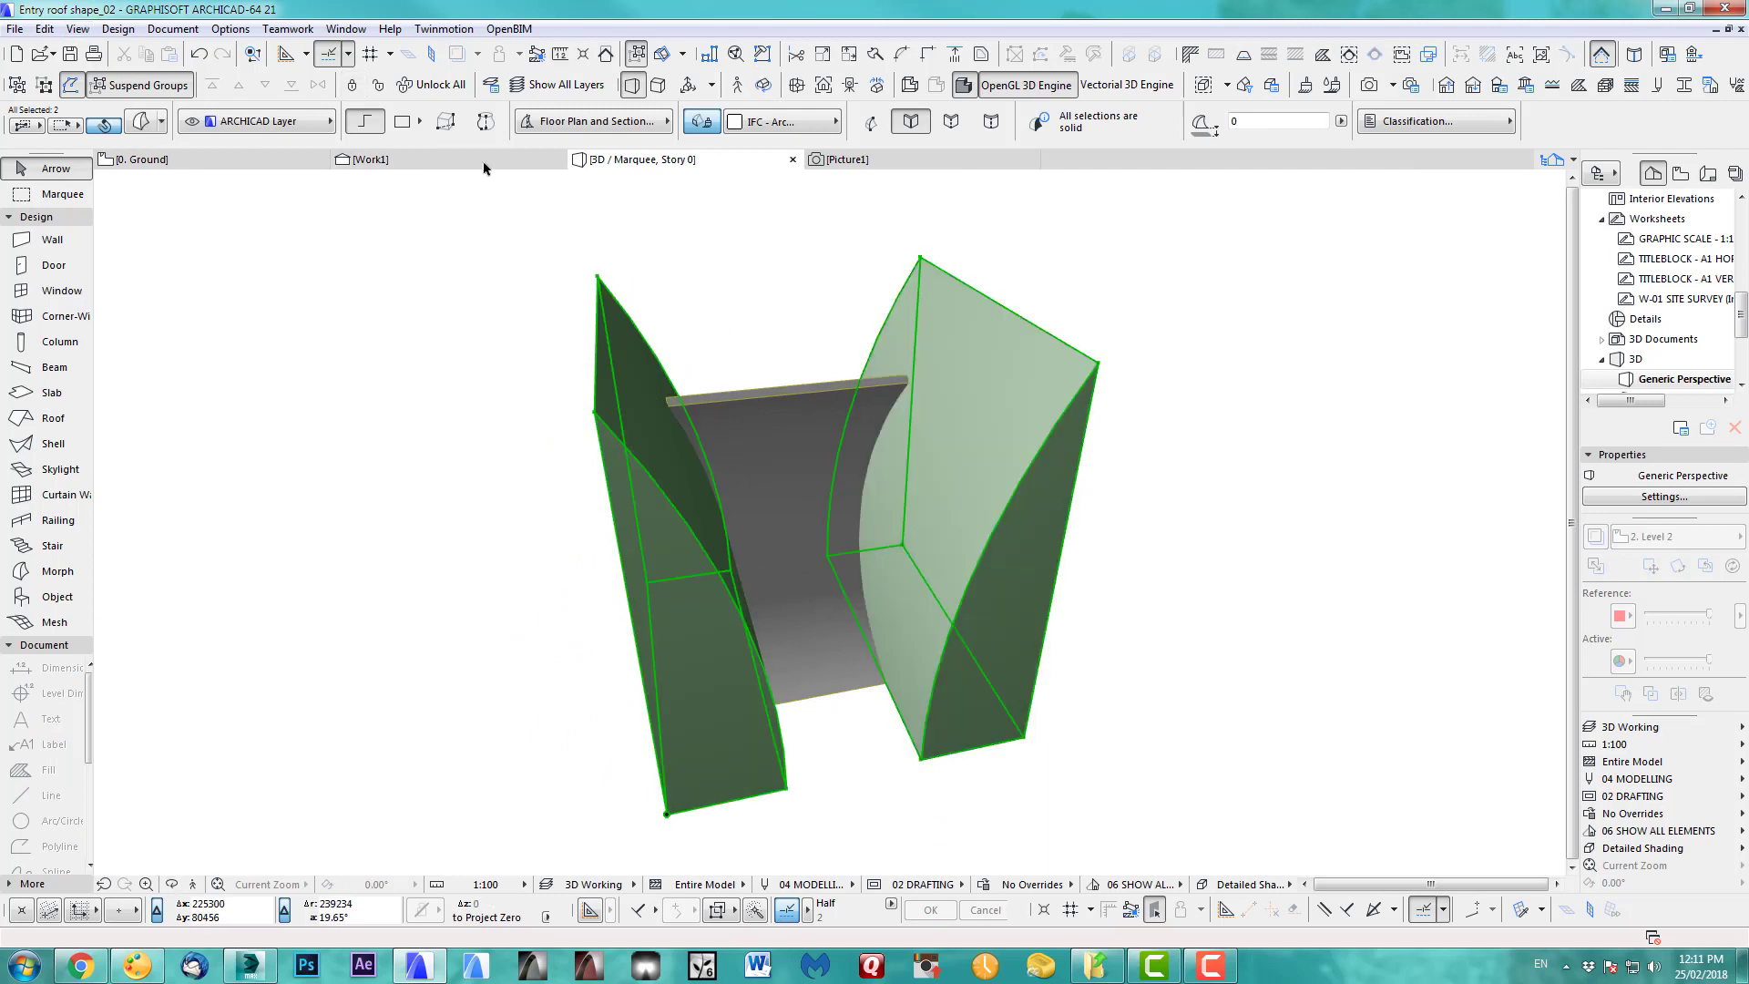
left_click(80, 29)
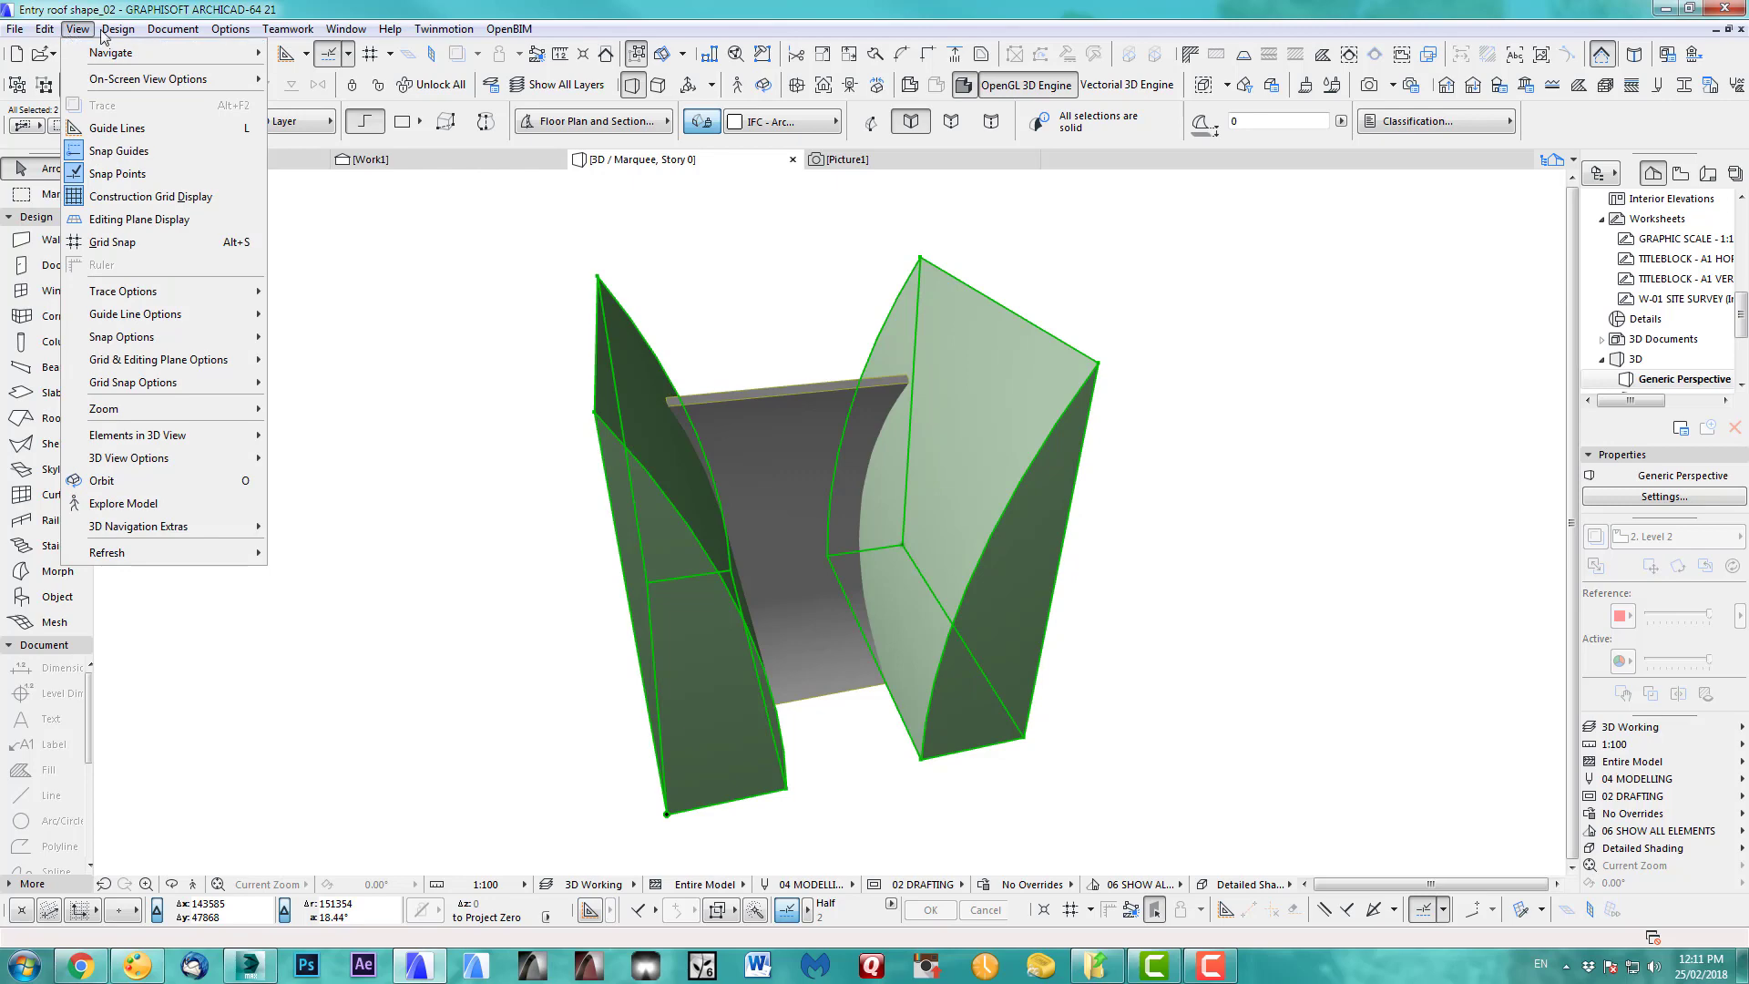
mouse_move(113, 33)
mouse_move(182, 294)
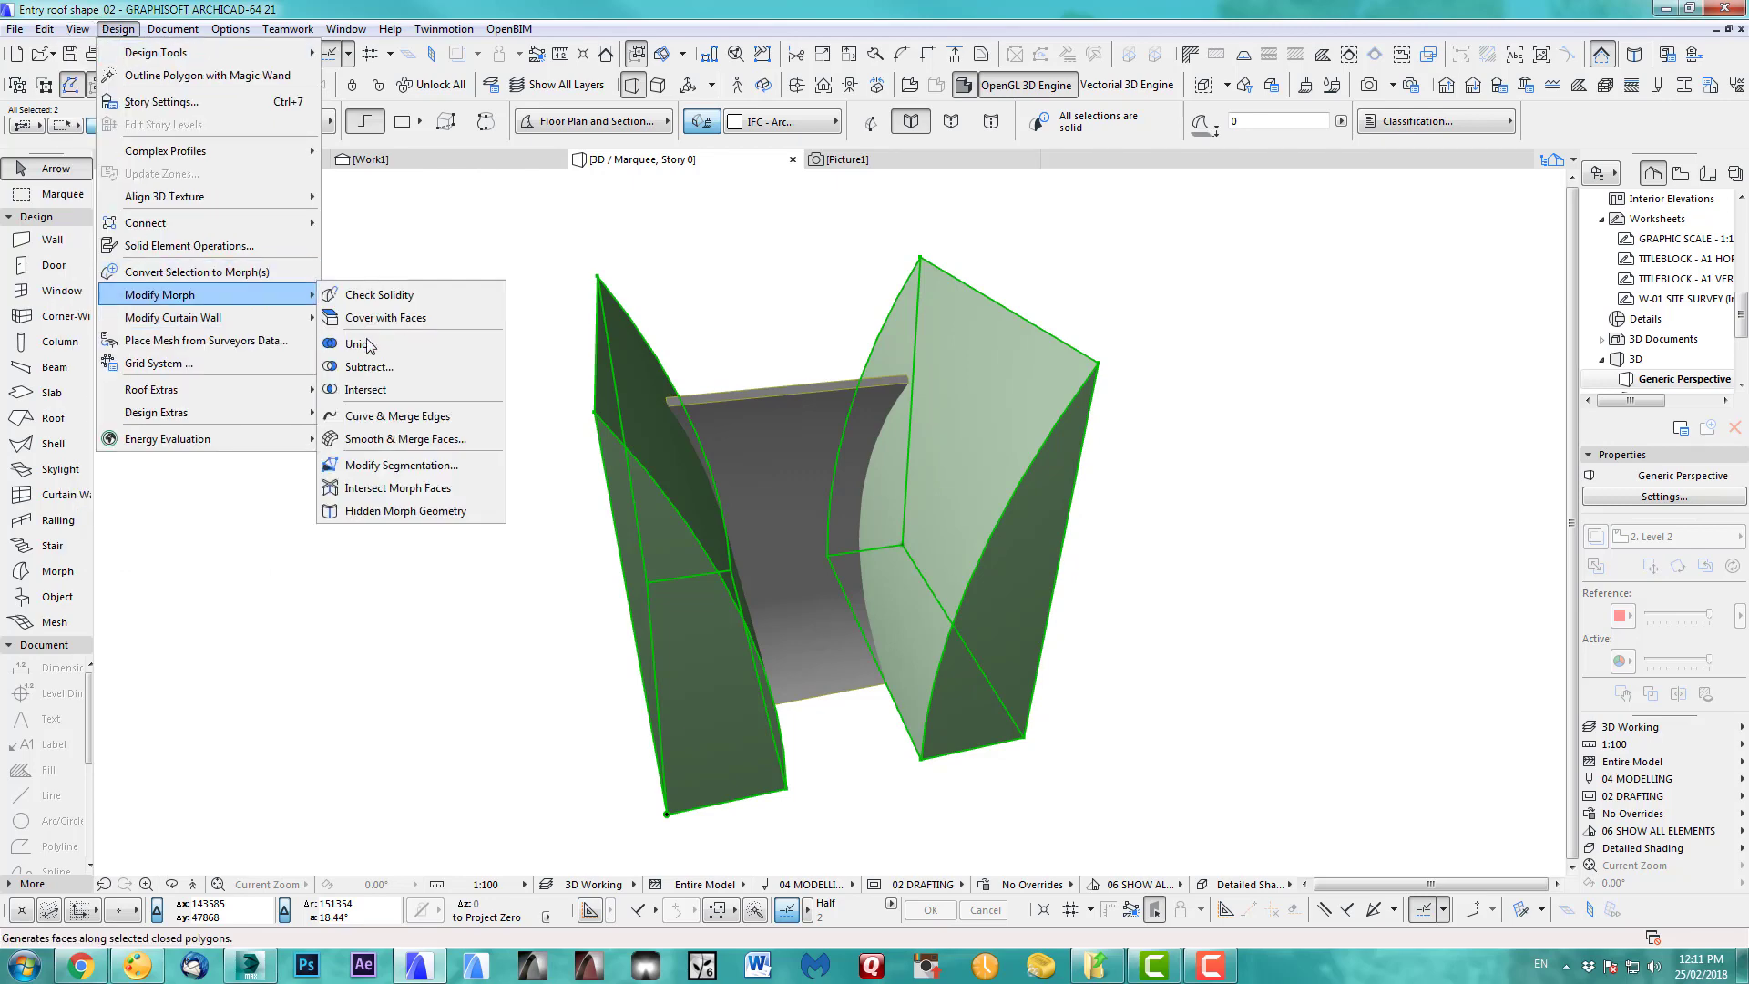
left_click(378, 366)
left_click(782, 451)
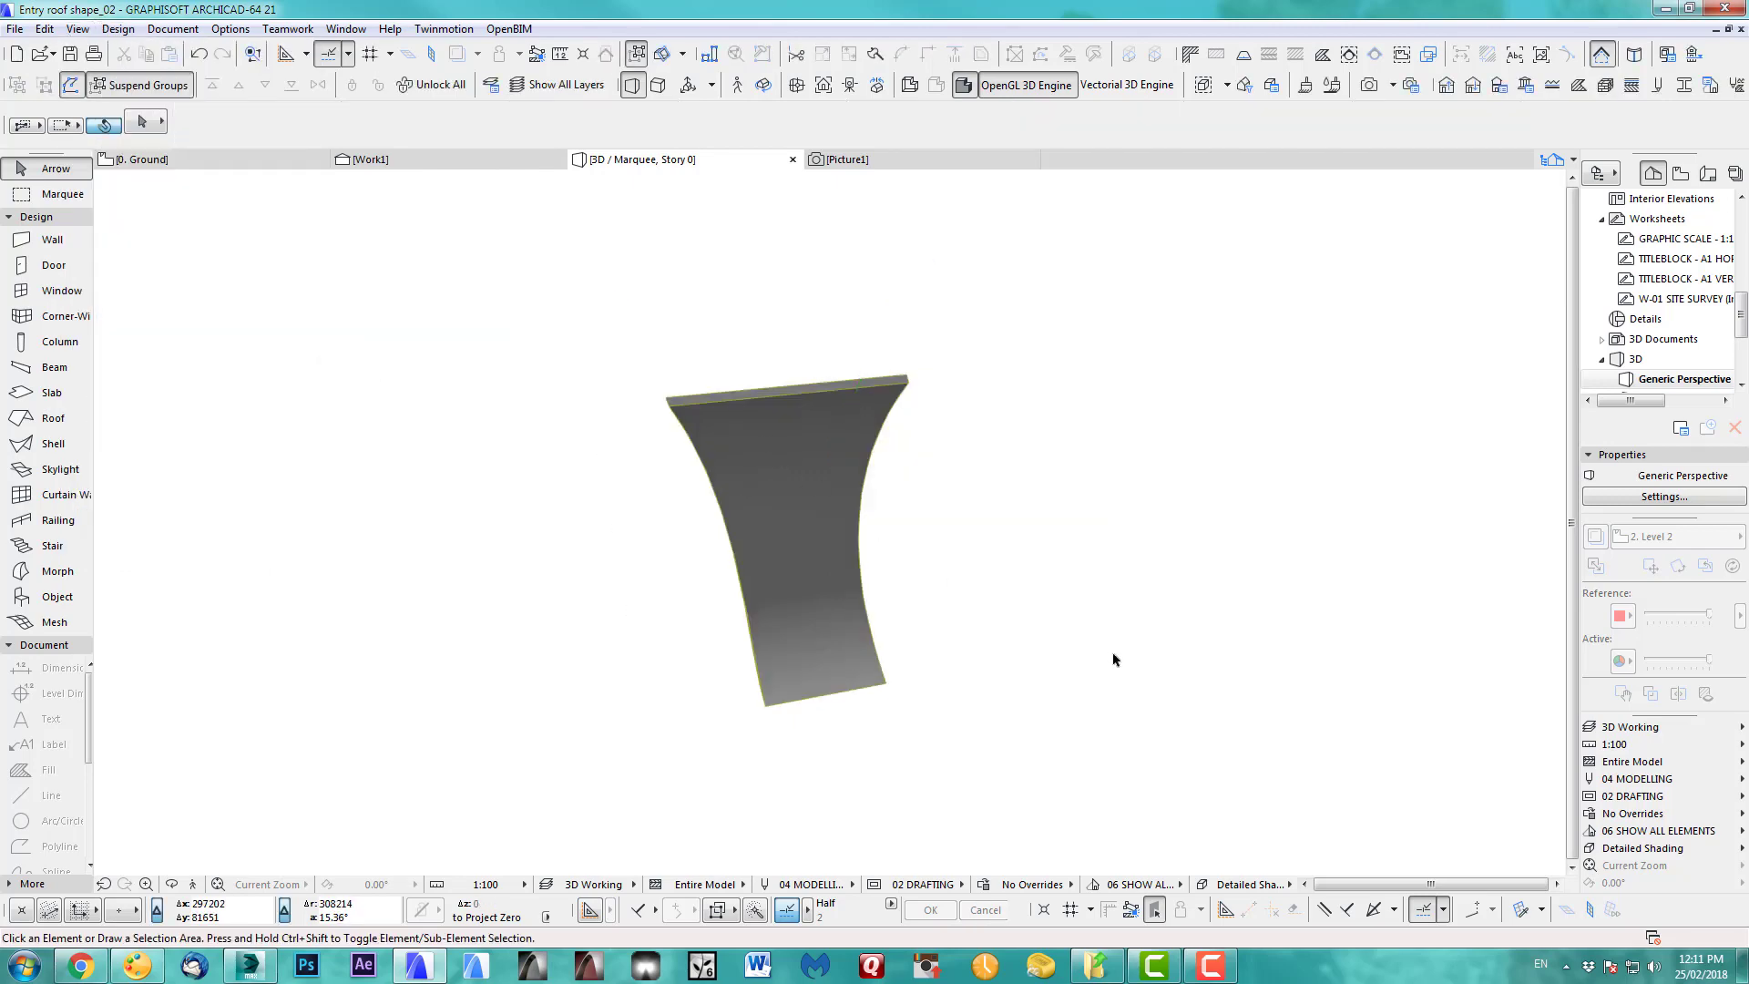
left_click_drag(825, 615, 946, 570)
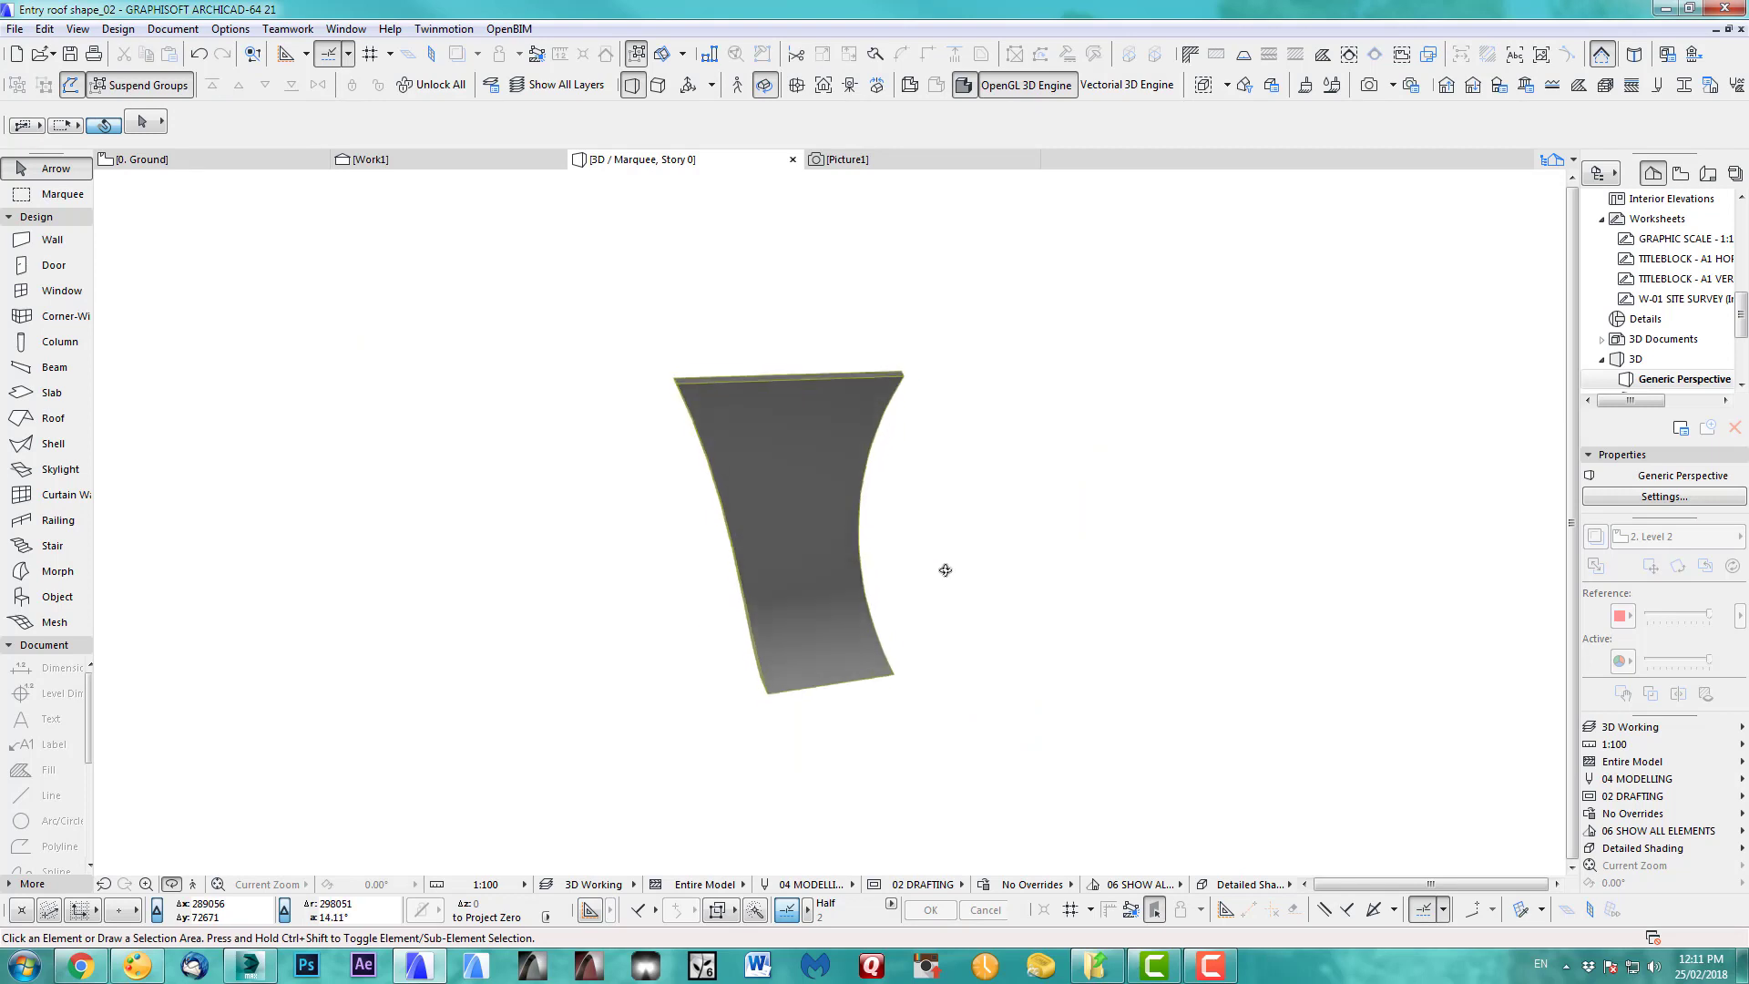
left_click(469, 160)
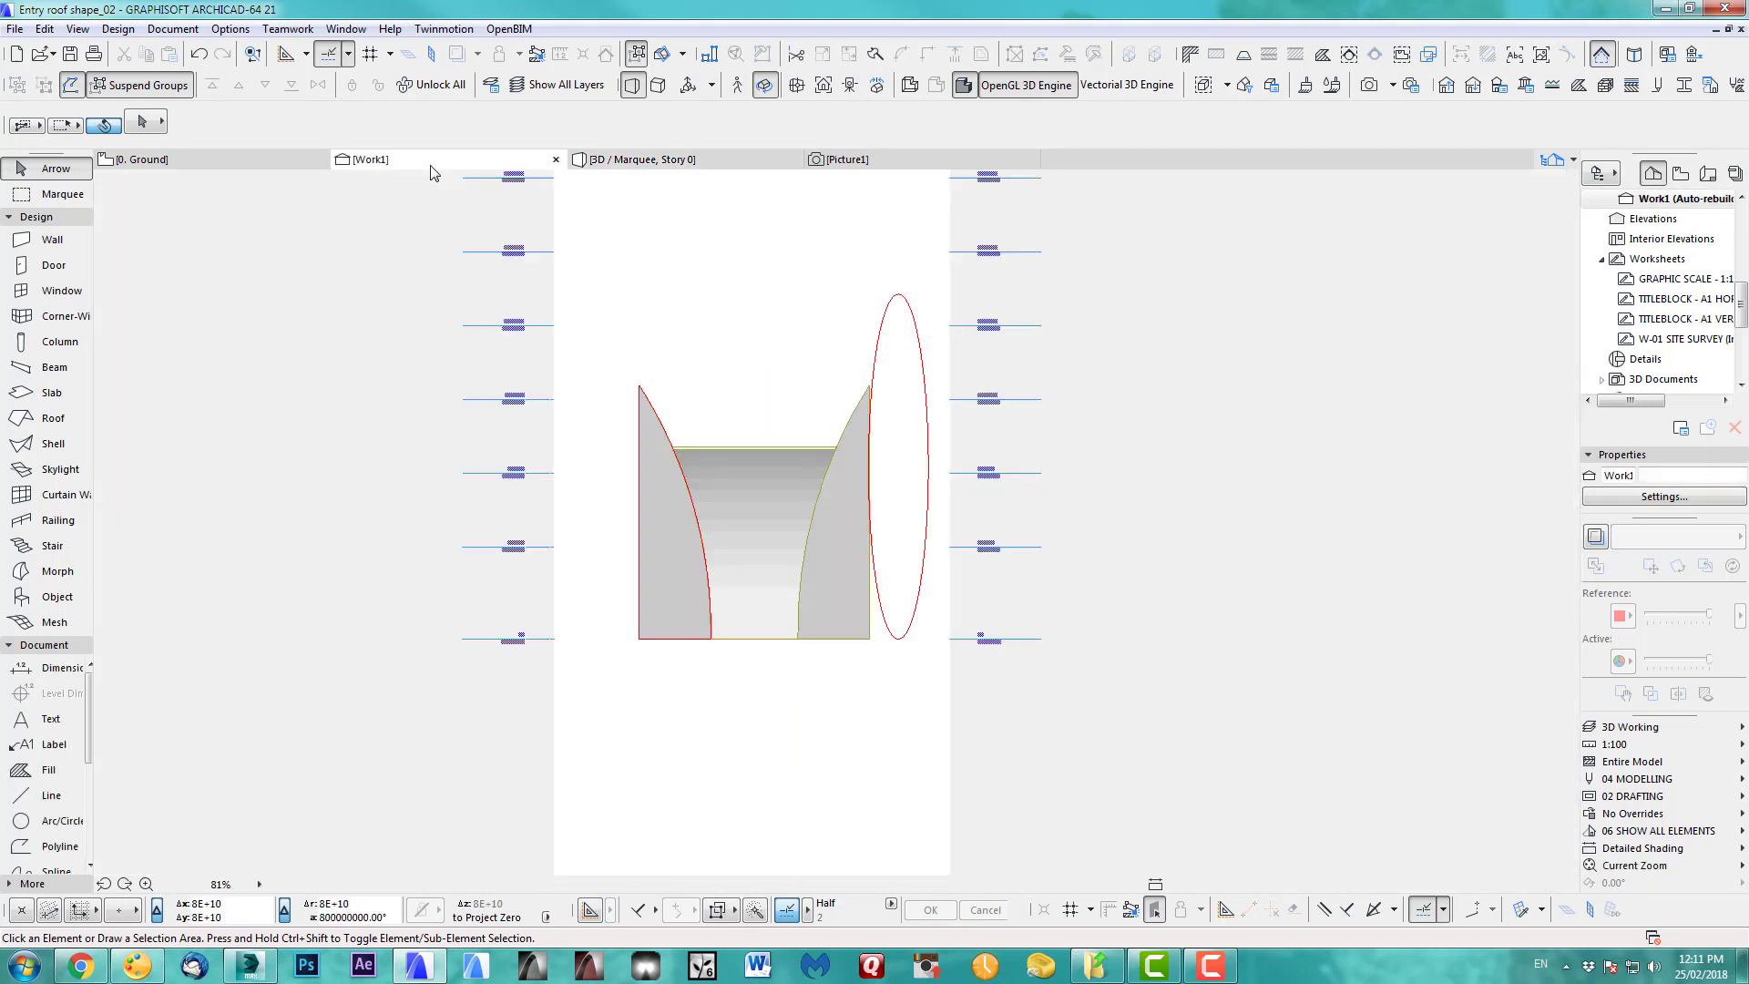
left_click(899, 639)
key("ctrl+d")
left_click(899, 638)
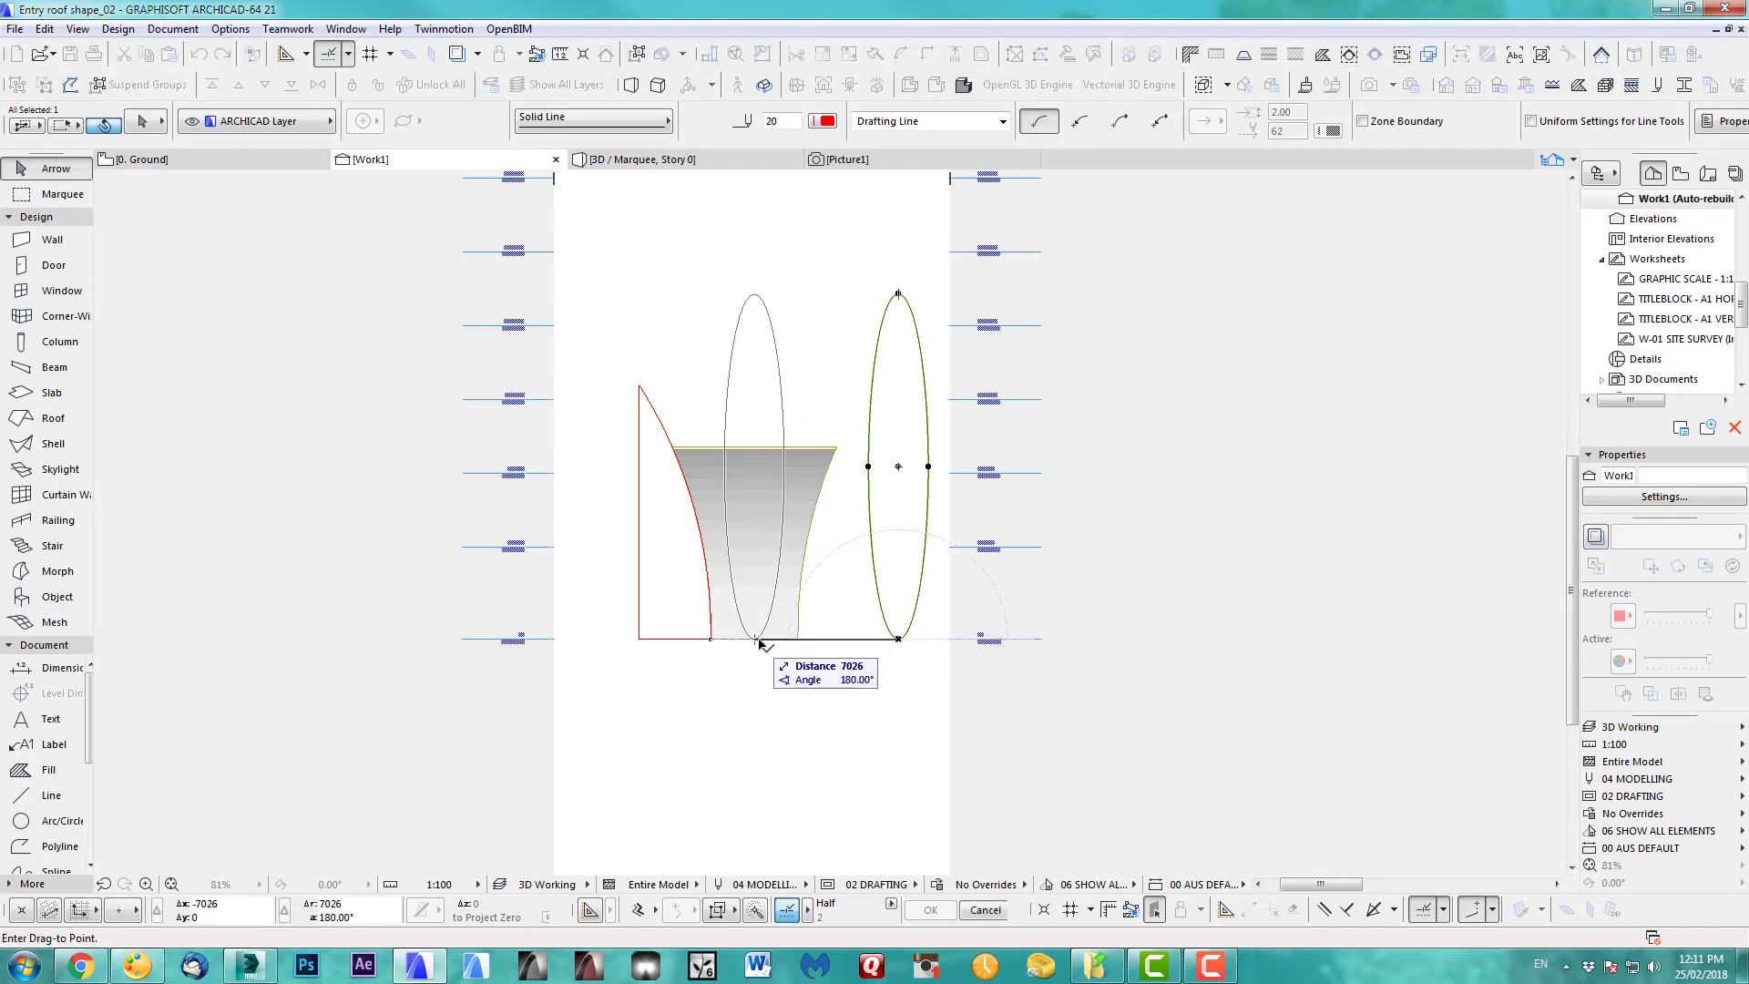
left_click(899, 640)
left_click(674, 729)
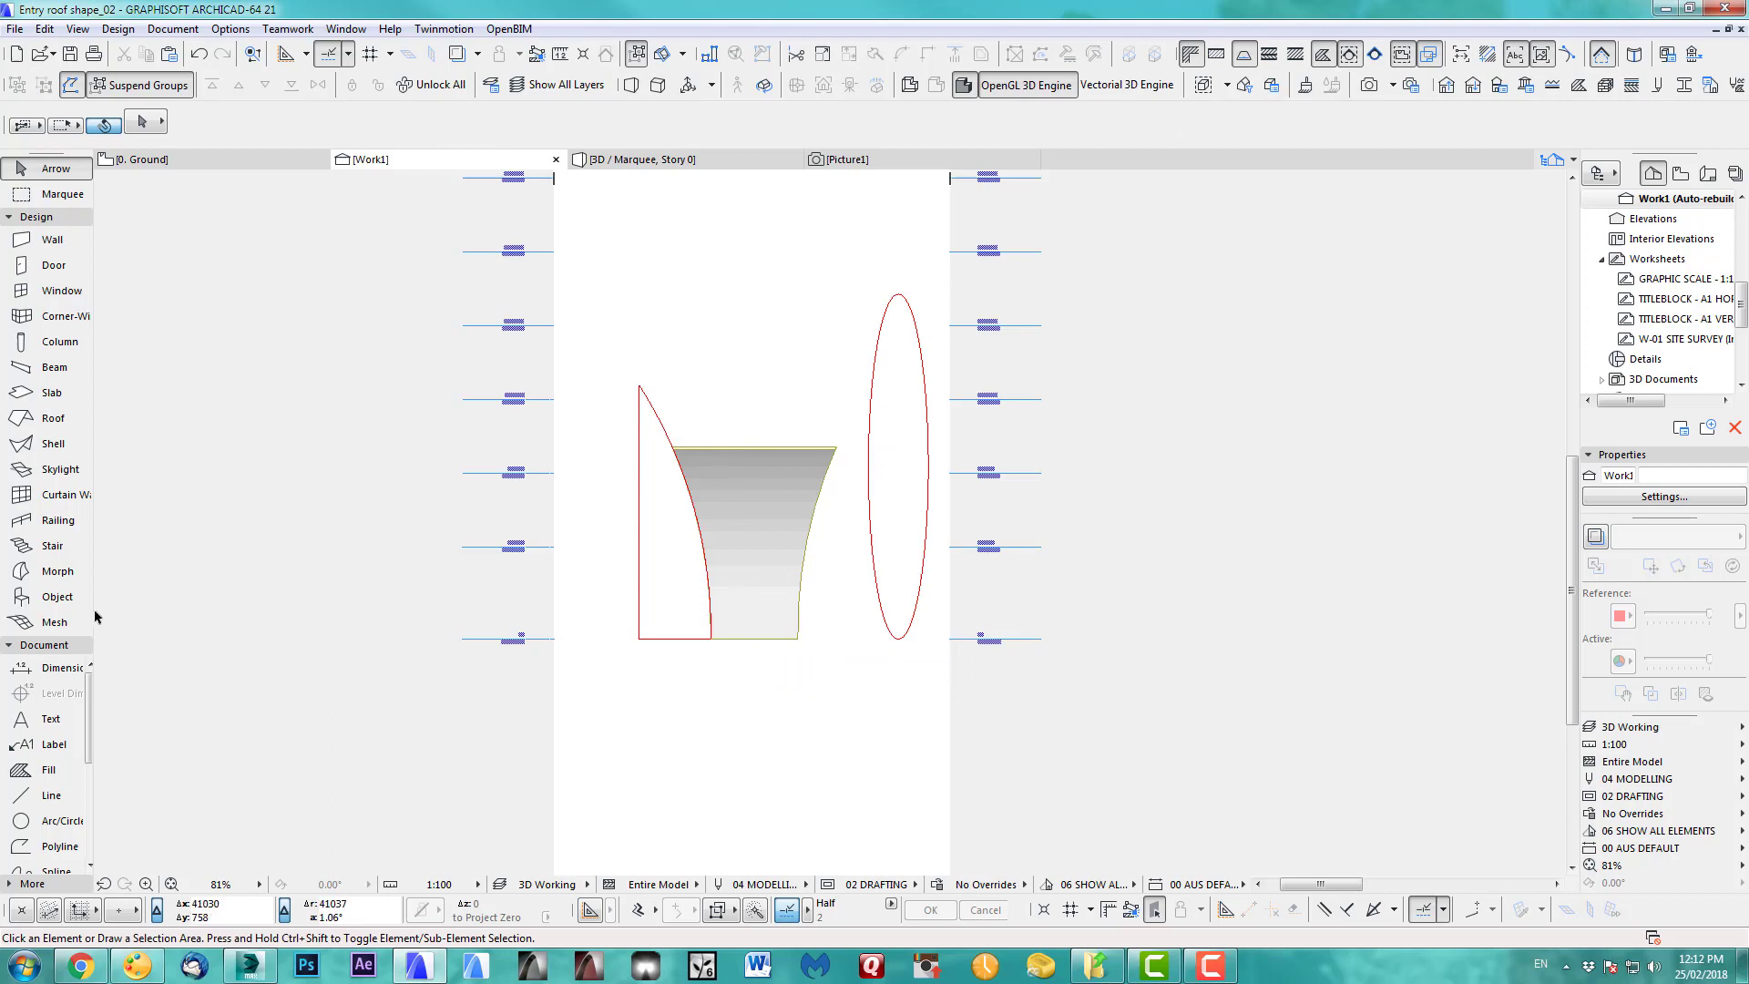
- Create a Morph face from the red ellipse outline with the Magic Wand
left_click(56, 571)
left_click(896, 488)
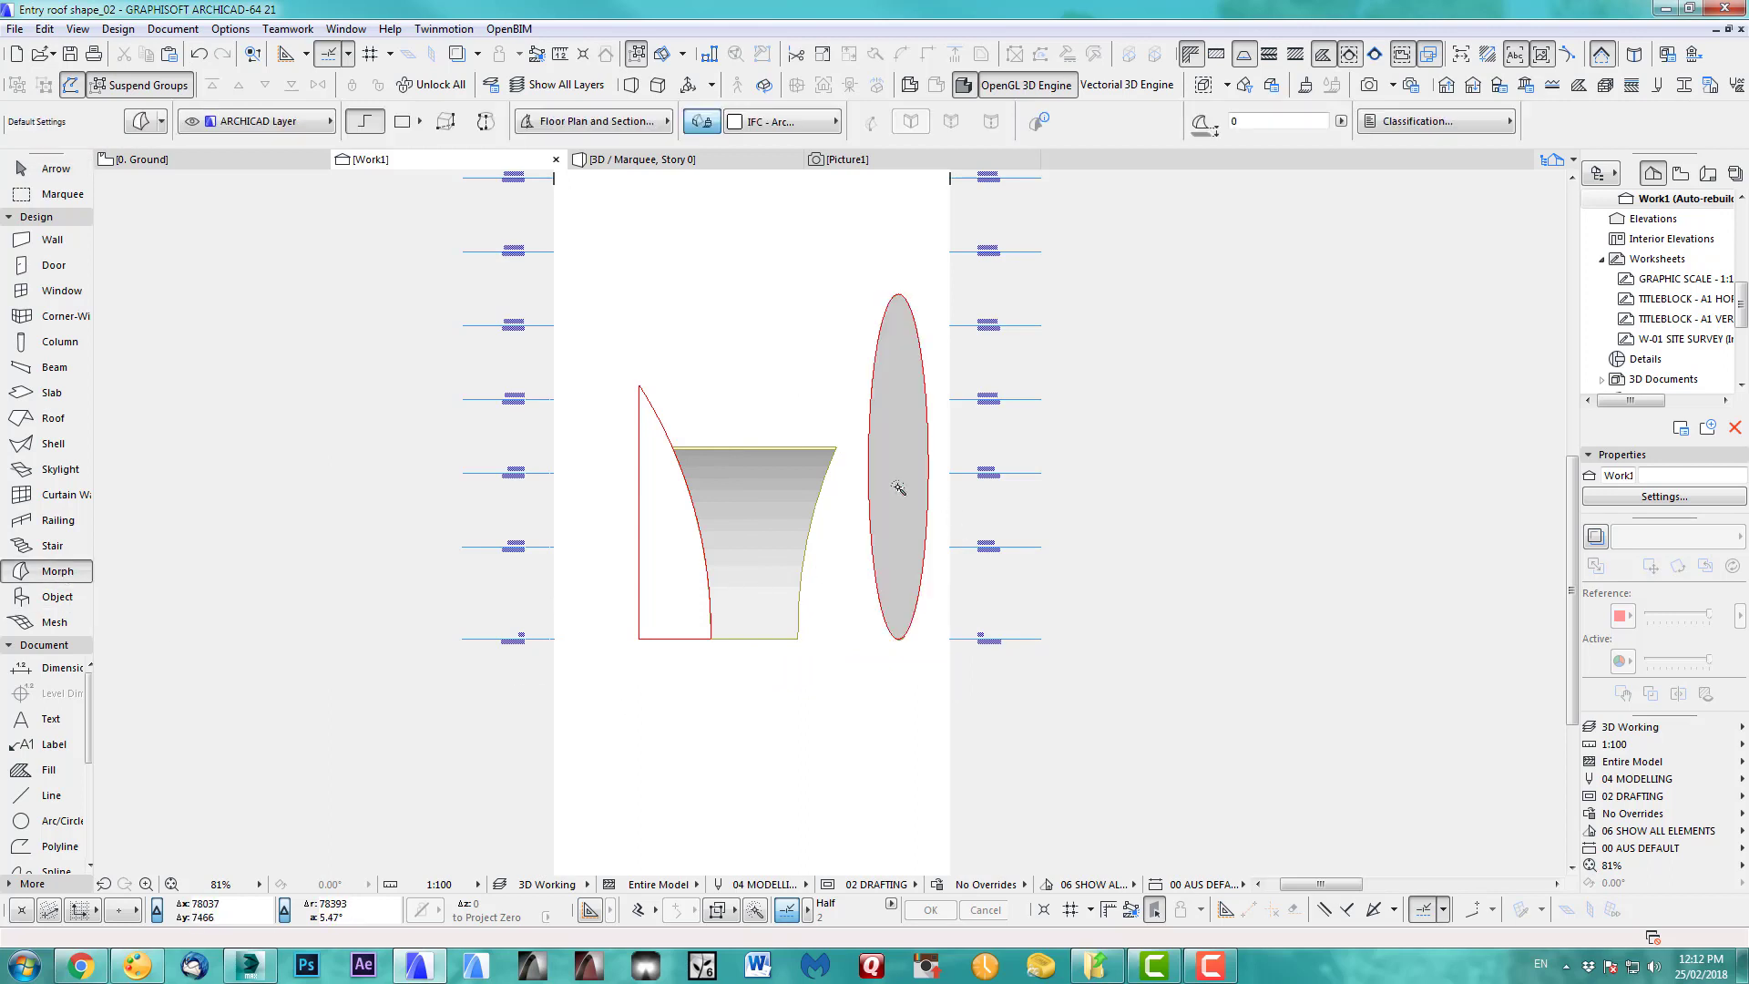
left_click(897, 568, "shift")
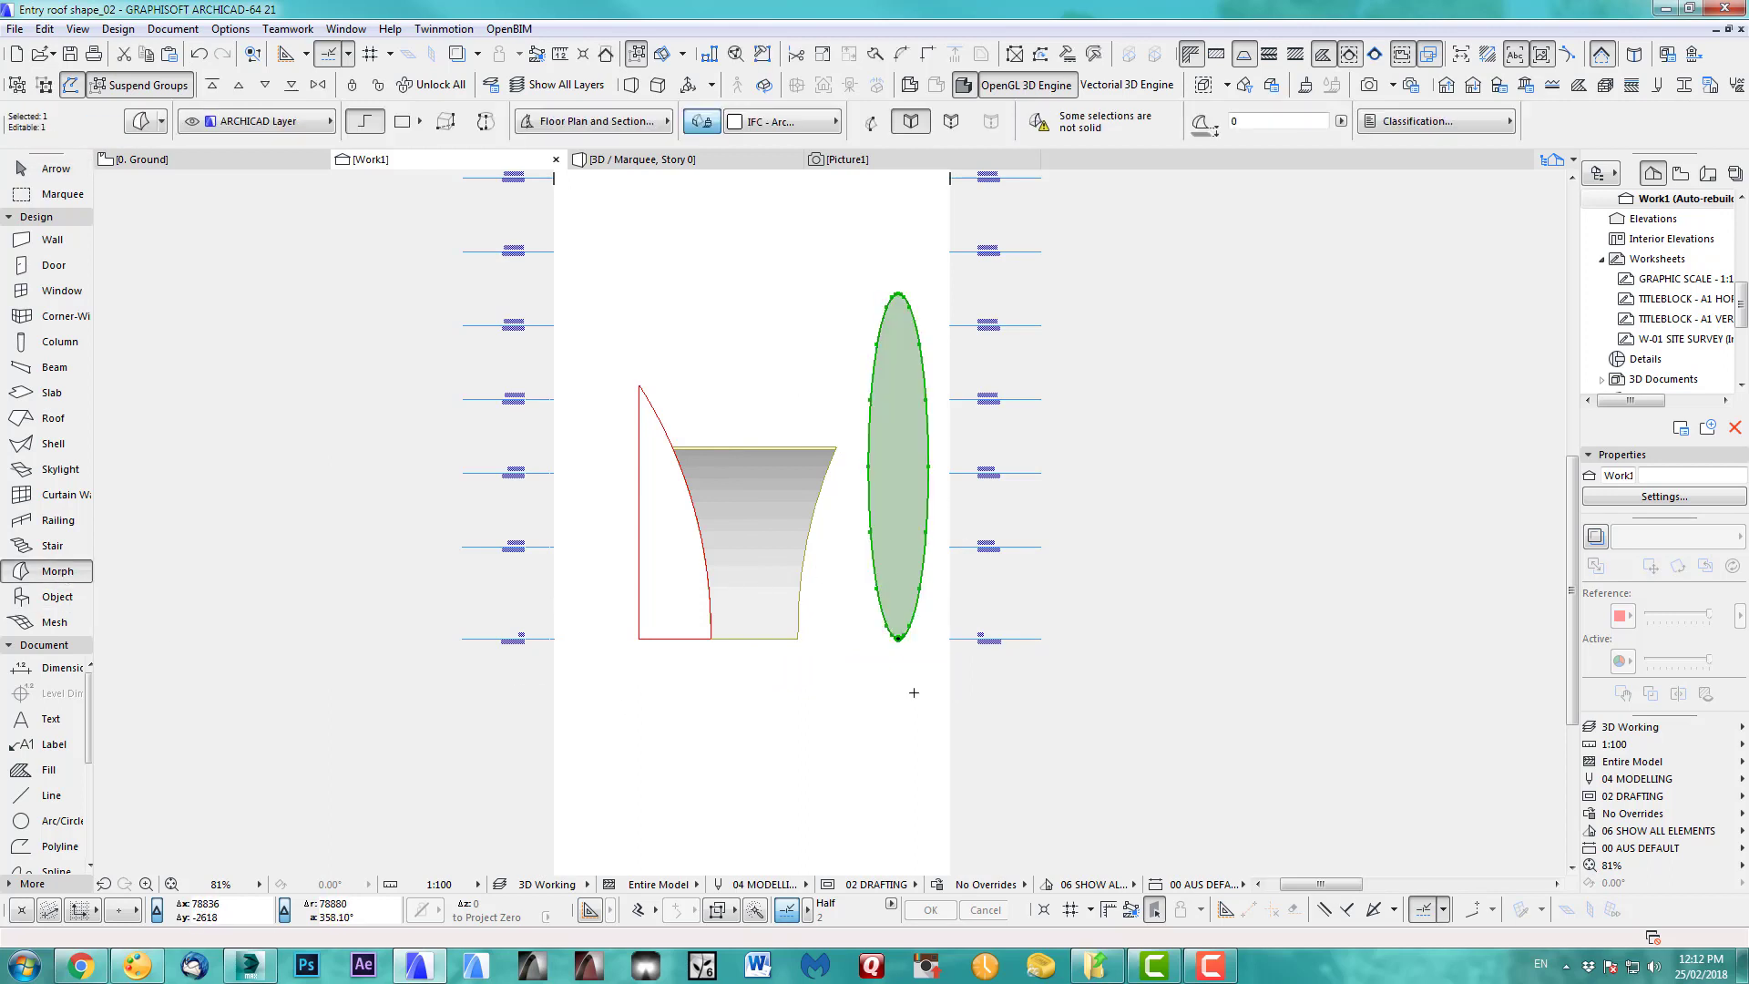
- Move the elliptical Morph to the midpoint of the support's base and lower it about 87 below the ground line
key("ctrl+d")
left_click(898, 636)
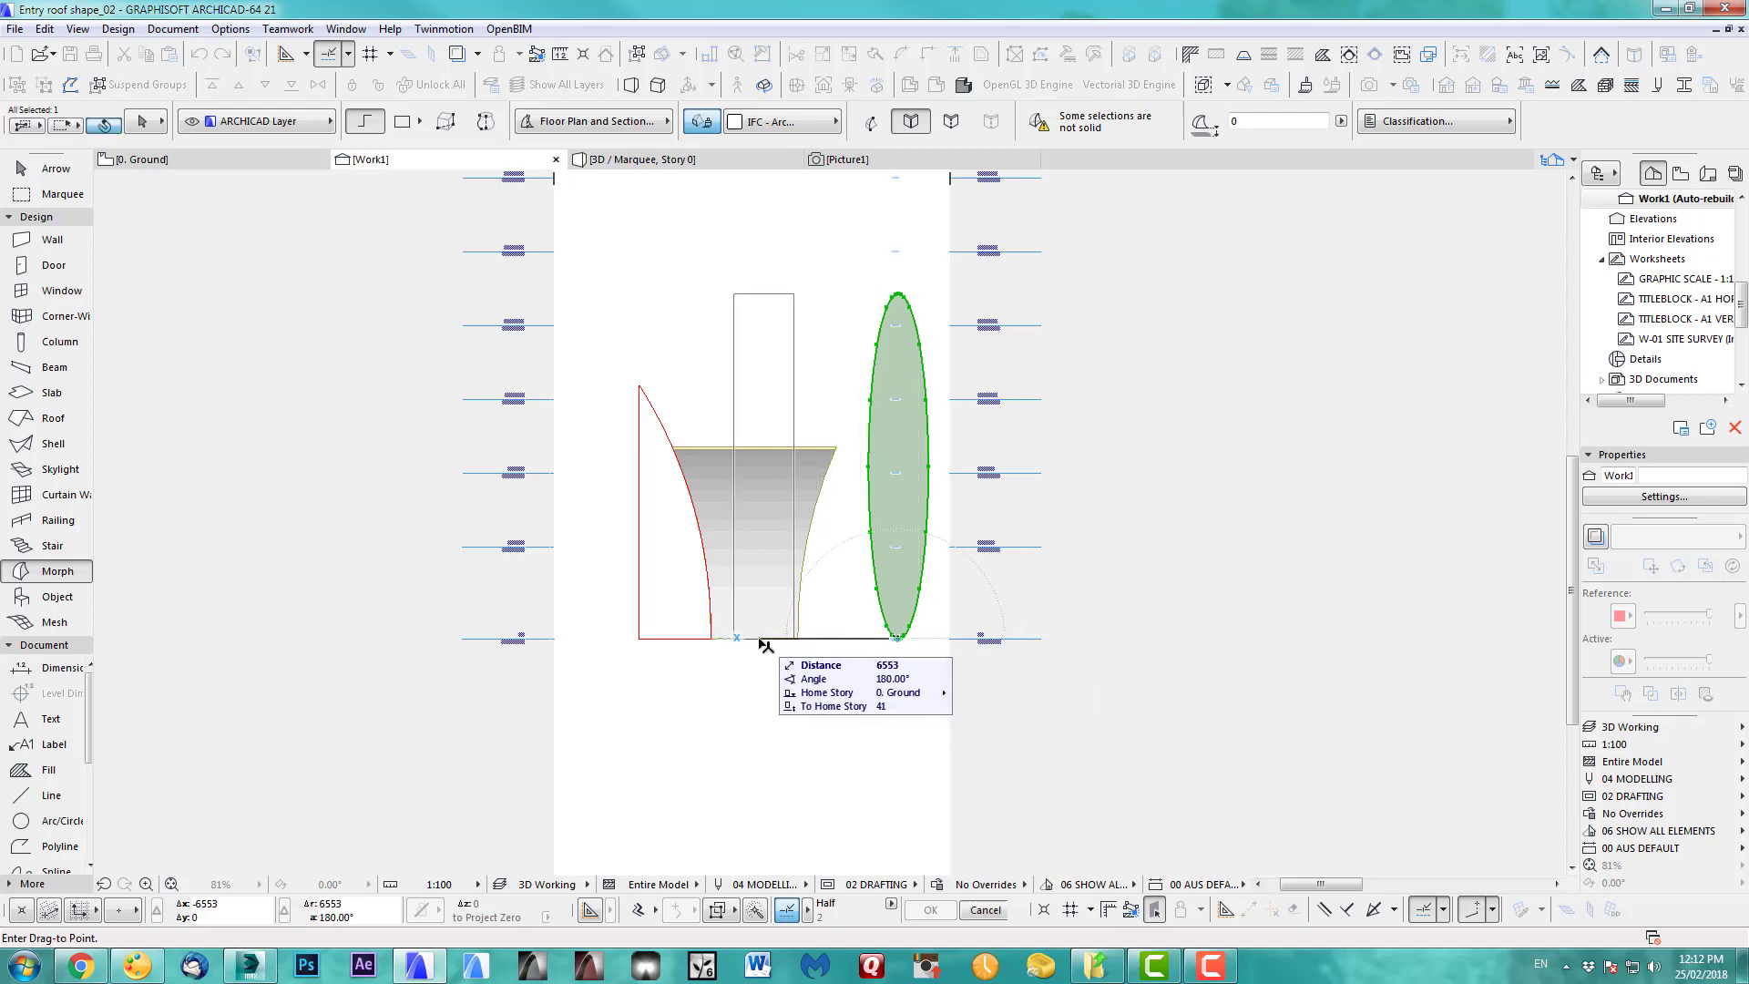
scroll(753, 643, "up", 3)
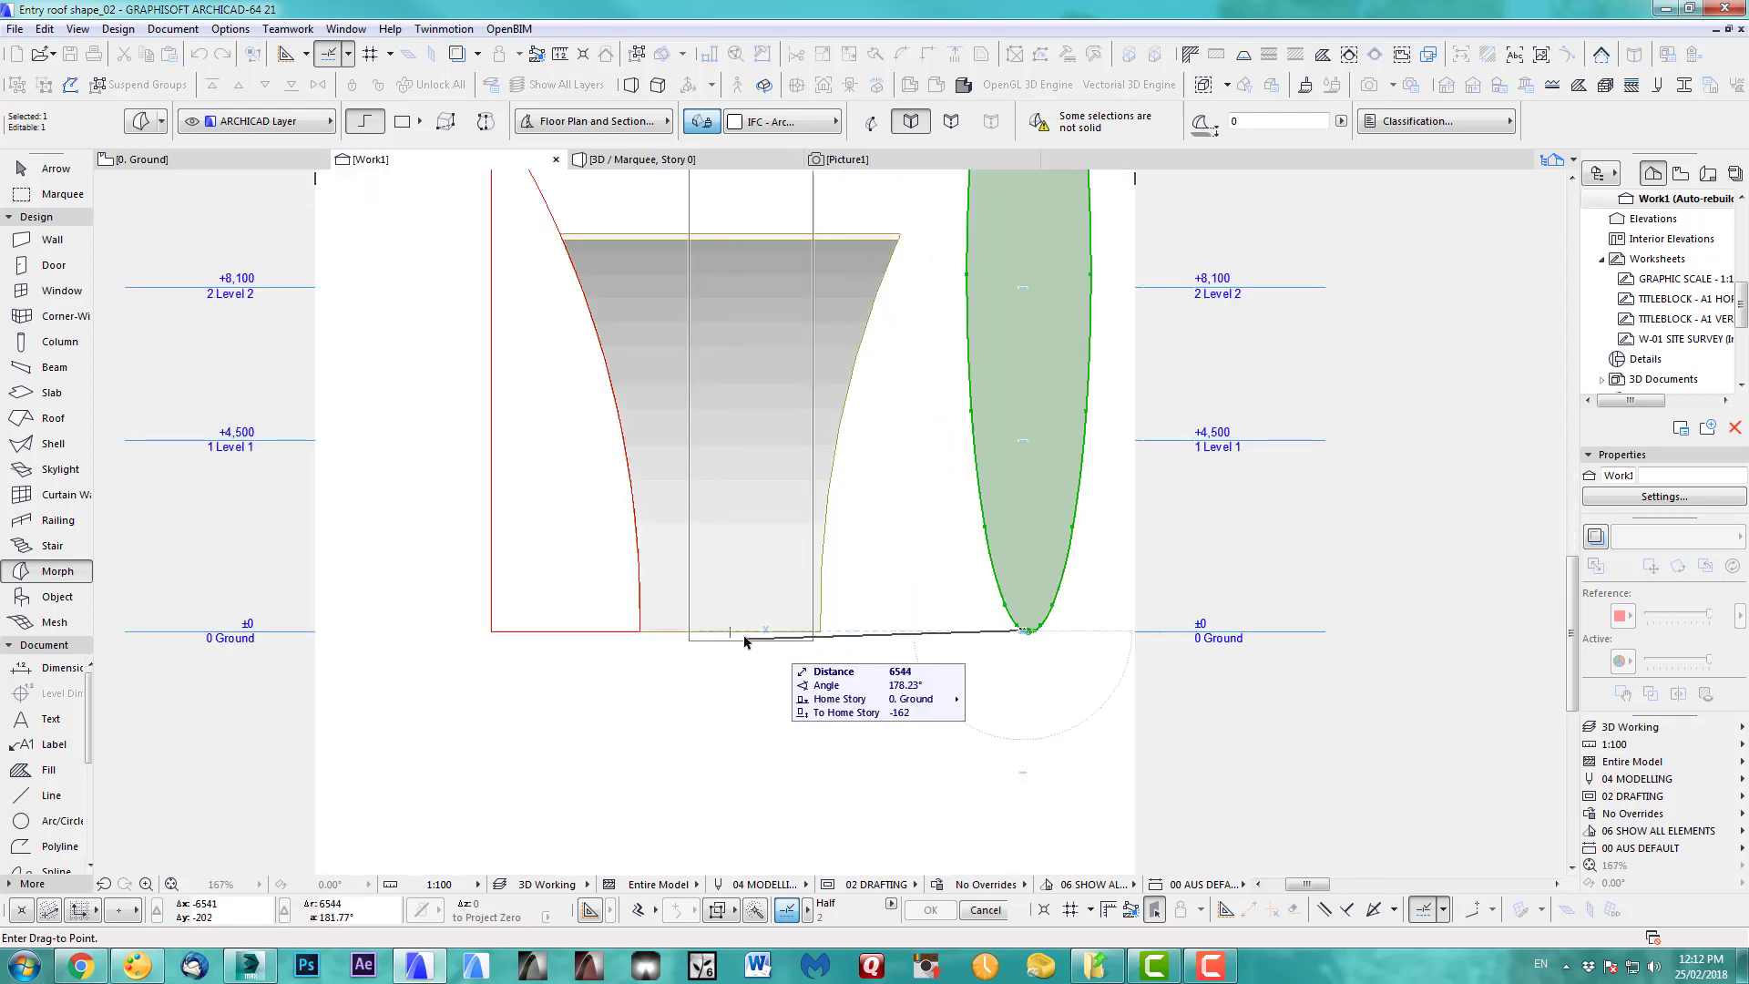
left_click(734, 633)
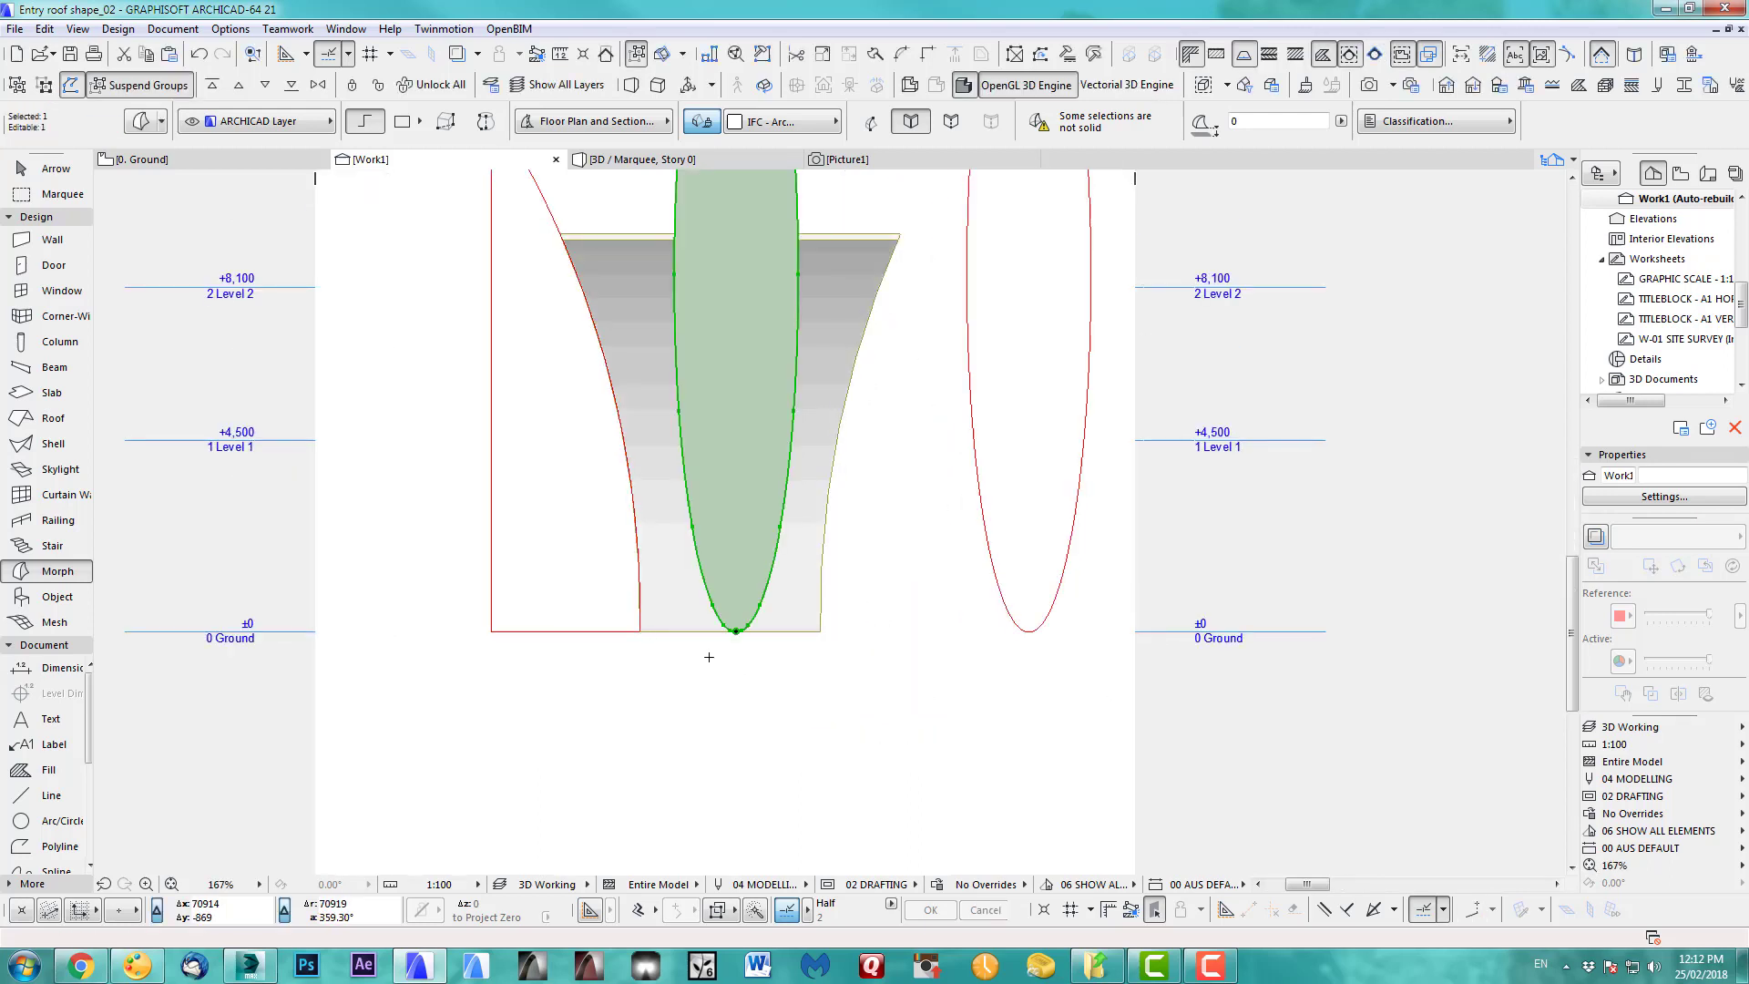
scroll(708, 653, "up", 3)
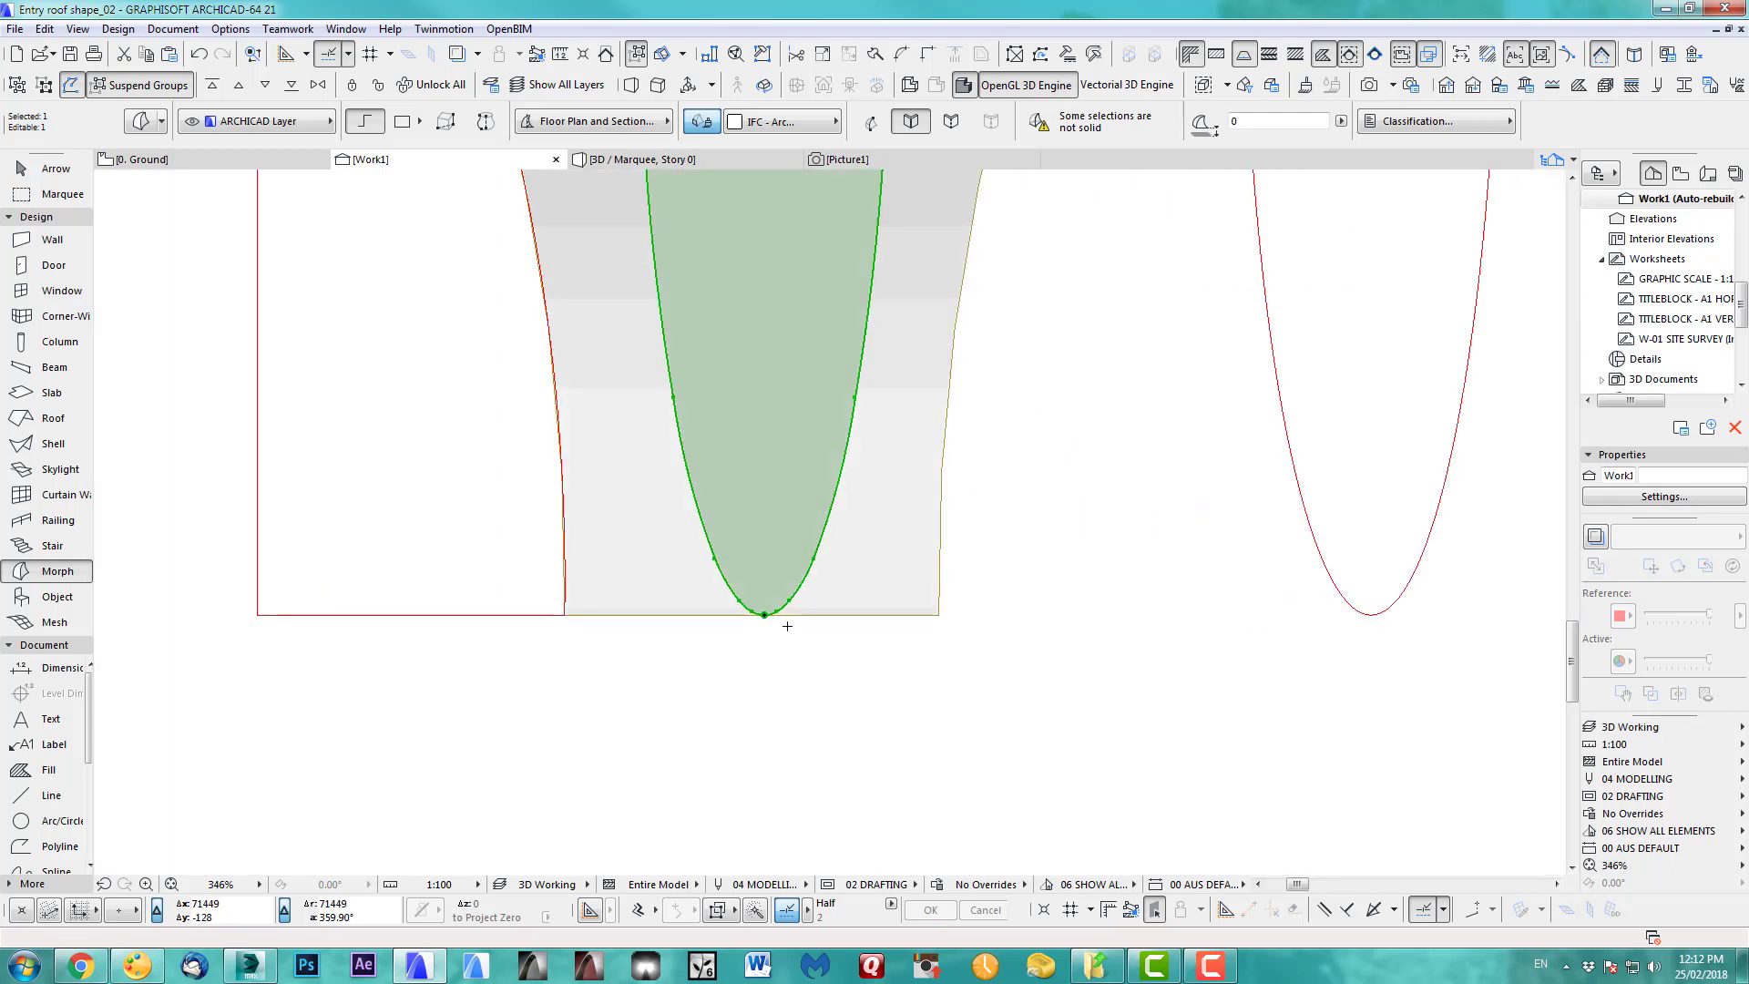
left_click(764, 613)
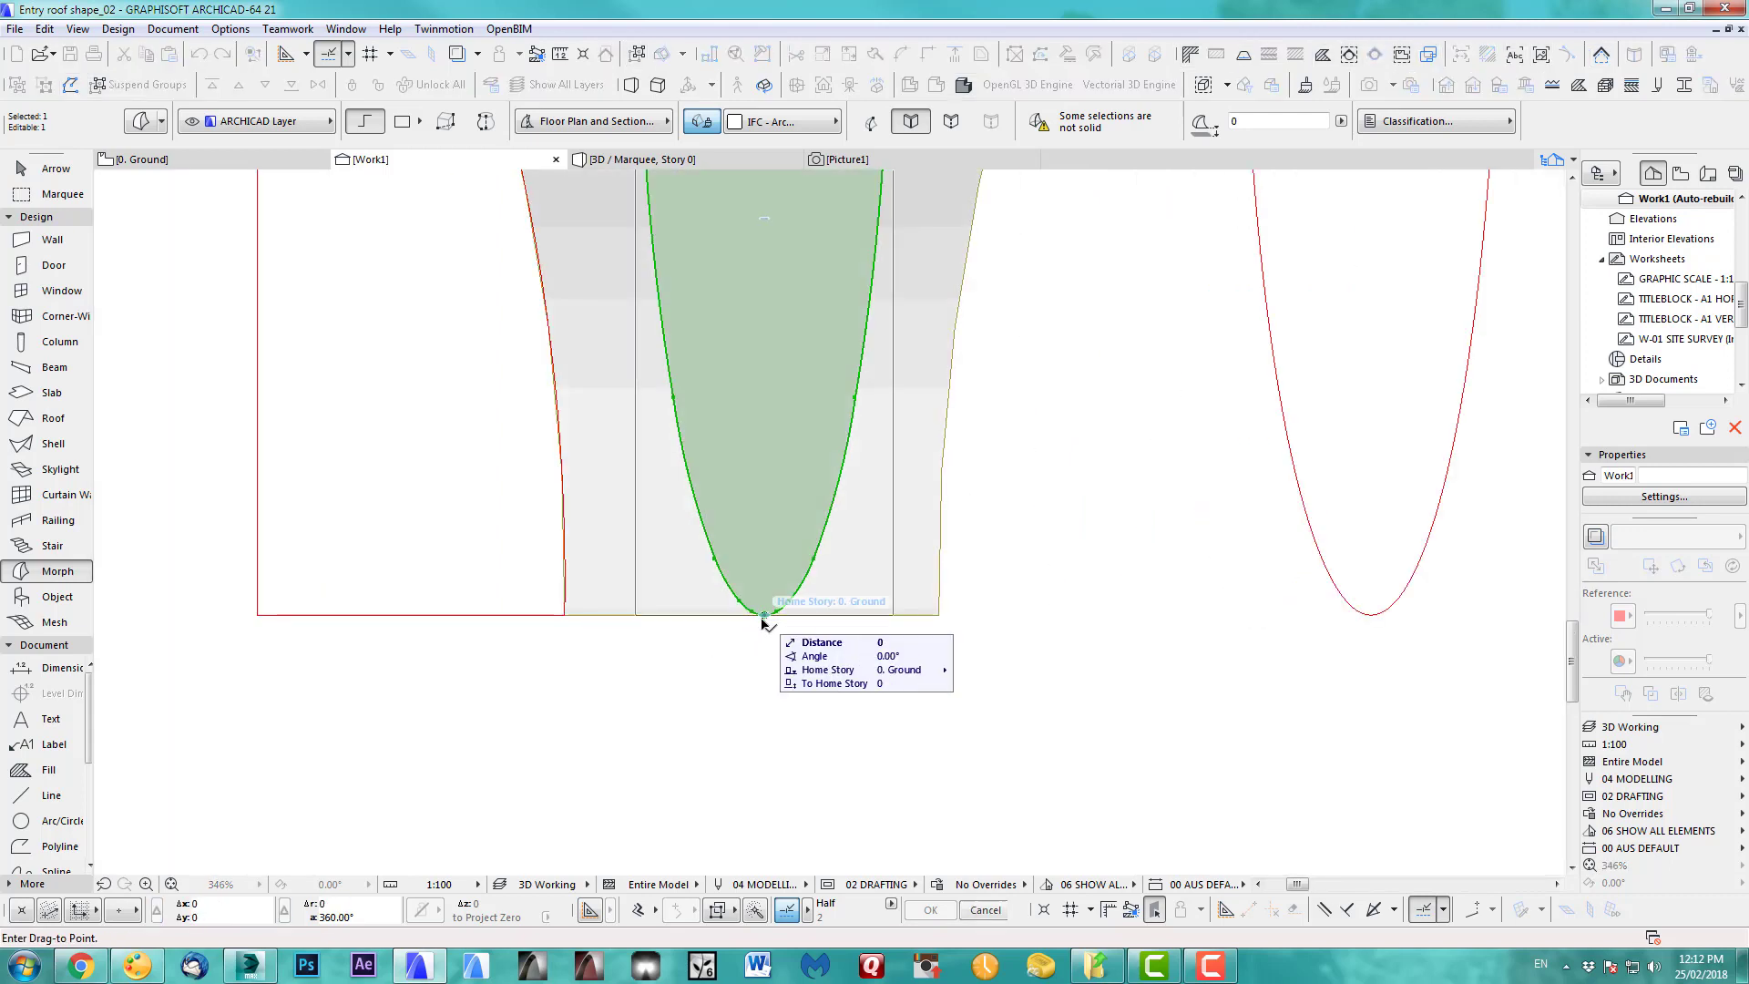
left_click(789, 641)
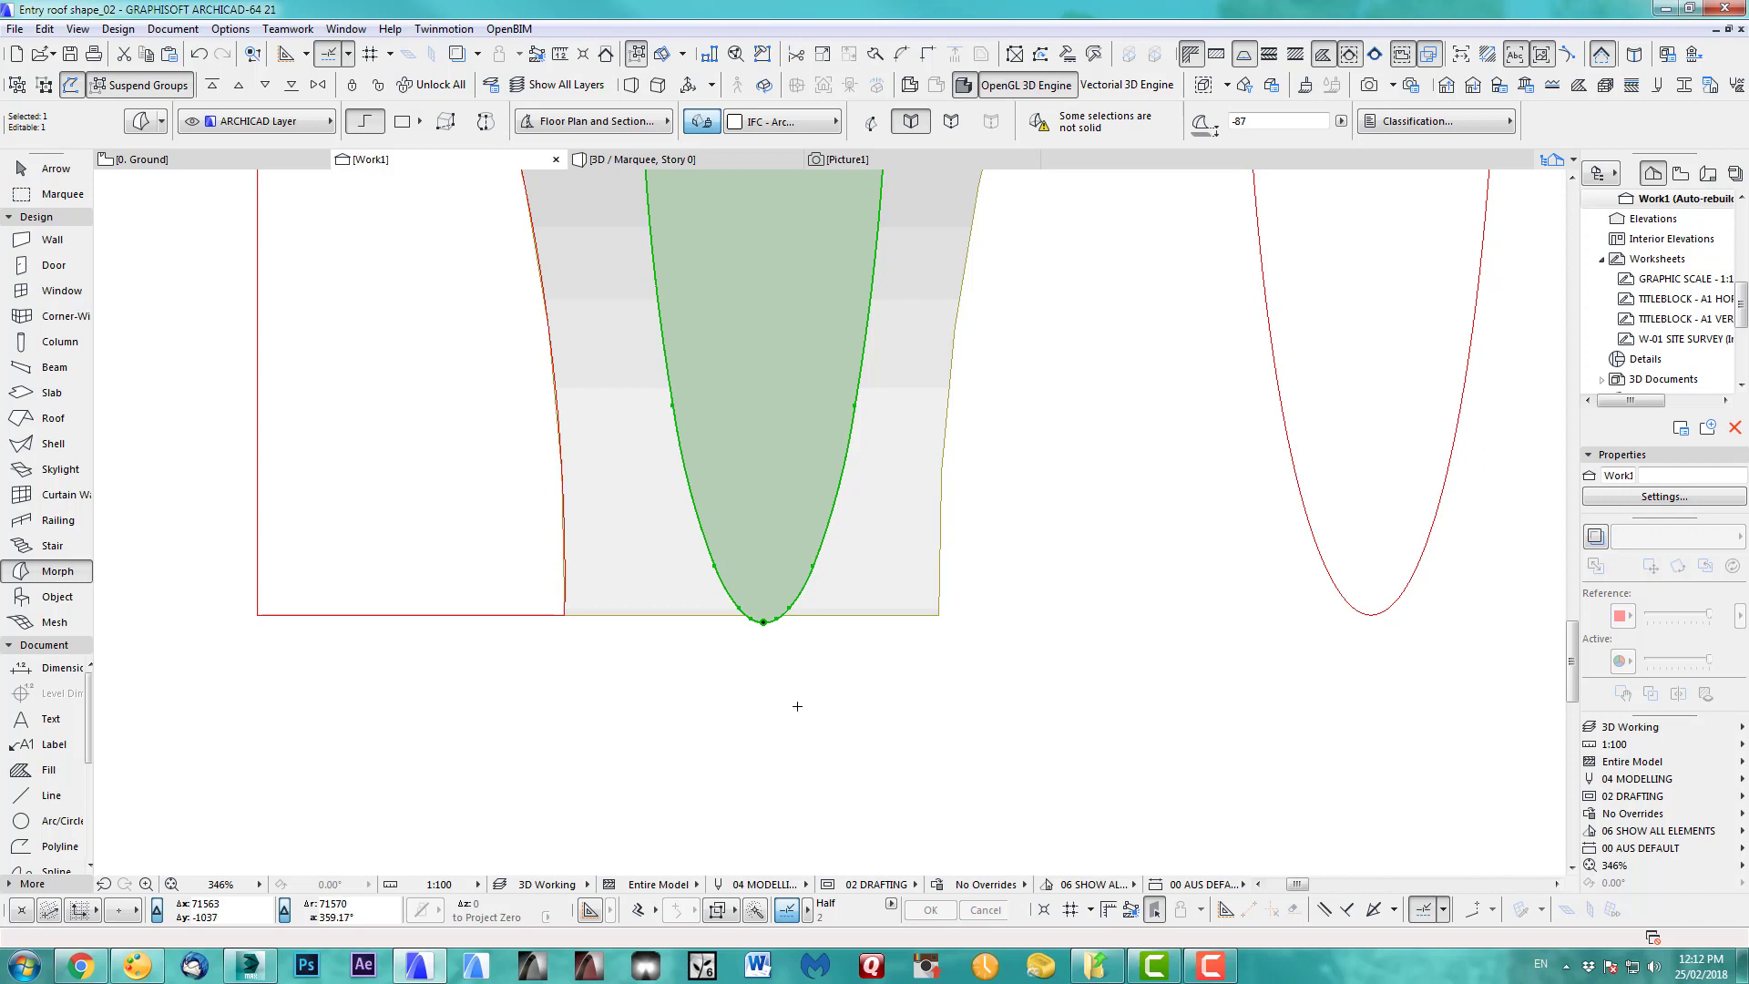
- In the marquee-limited 3D view, extrude the elliptical Morph face perpendicular to its plane so it passes completely through the curved support
key("Escape")
key("F2")
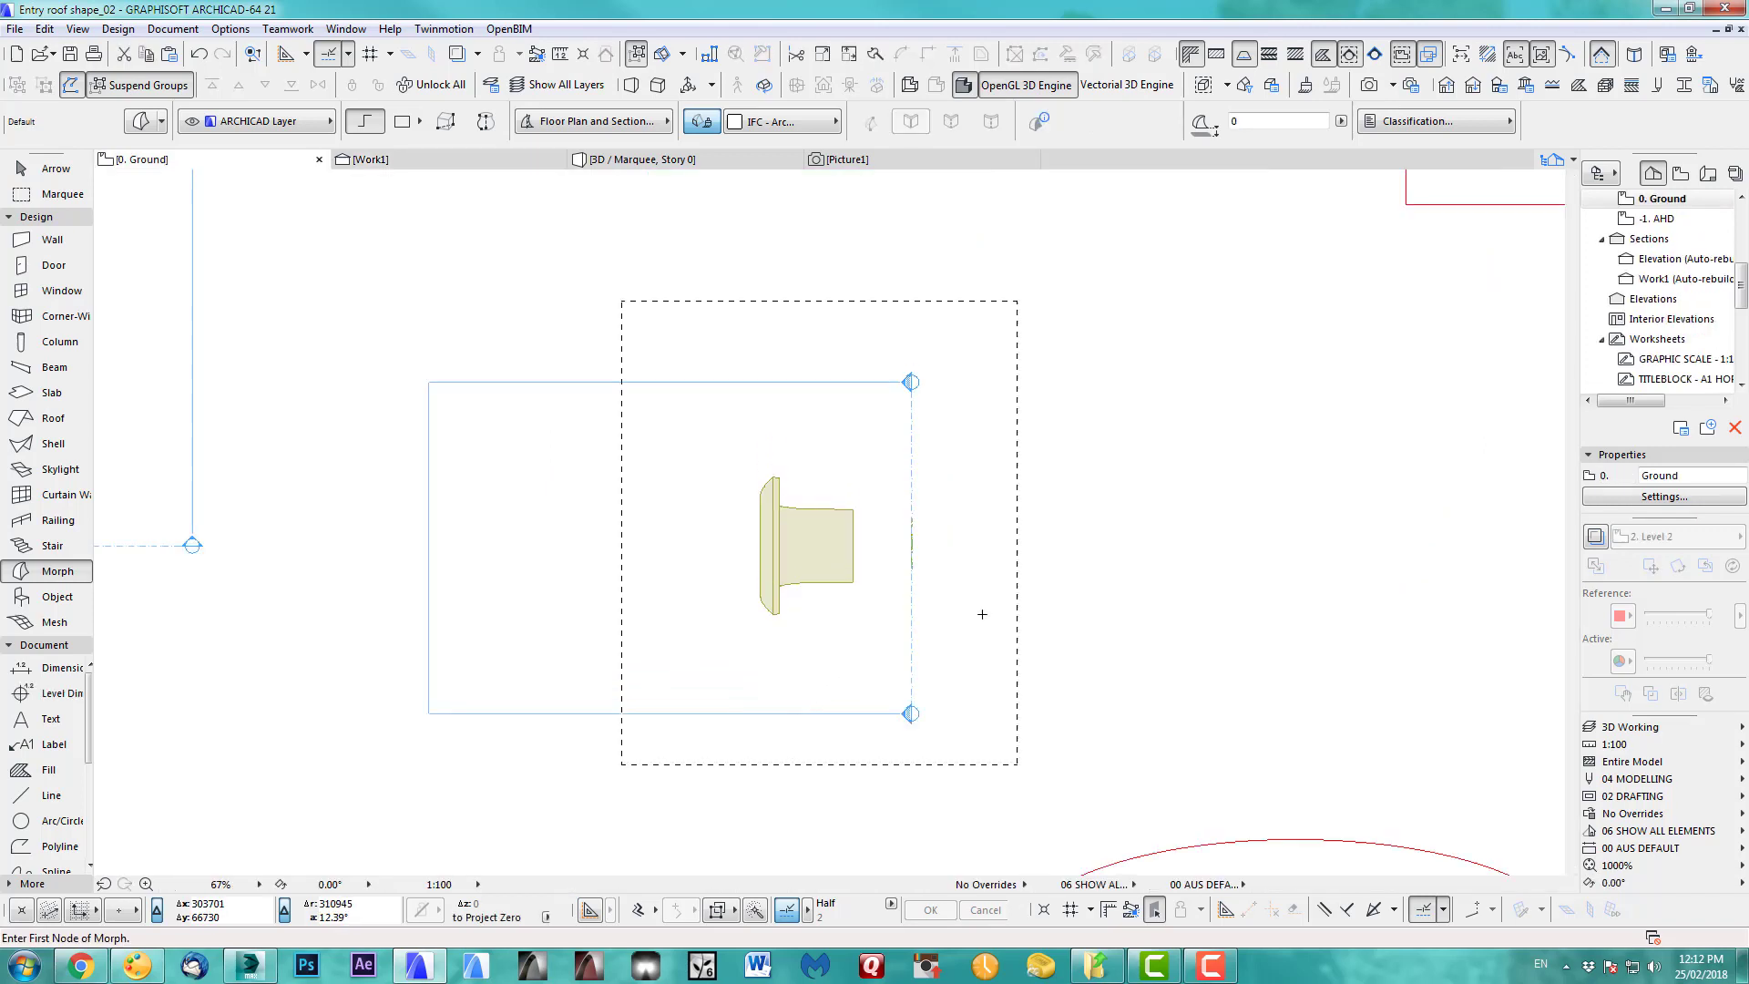
key("F5")
scroll(855, 569, "down", 2)
middle_click_drag(854, 569, 1676, 610, "shift")
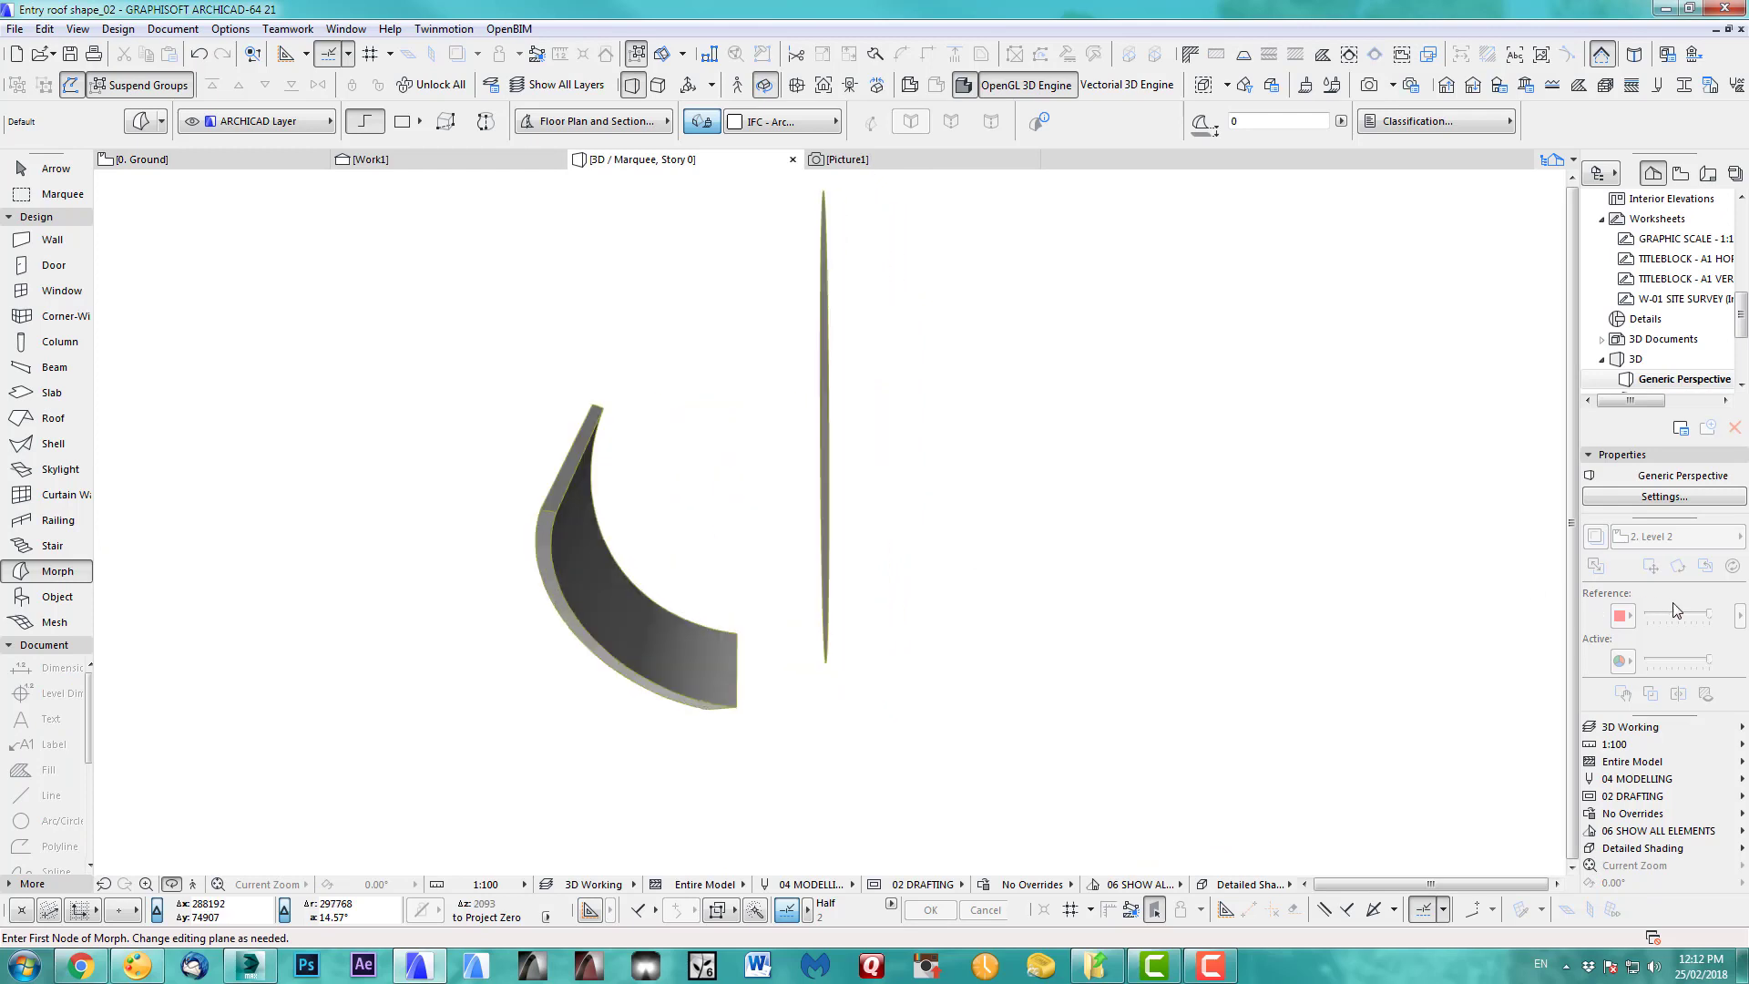
middle_click_drag(774, 519, 829, 520, "shift")
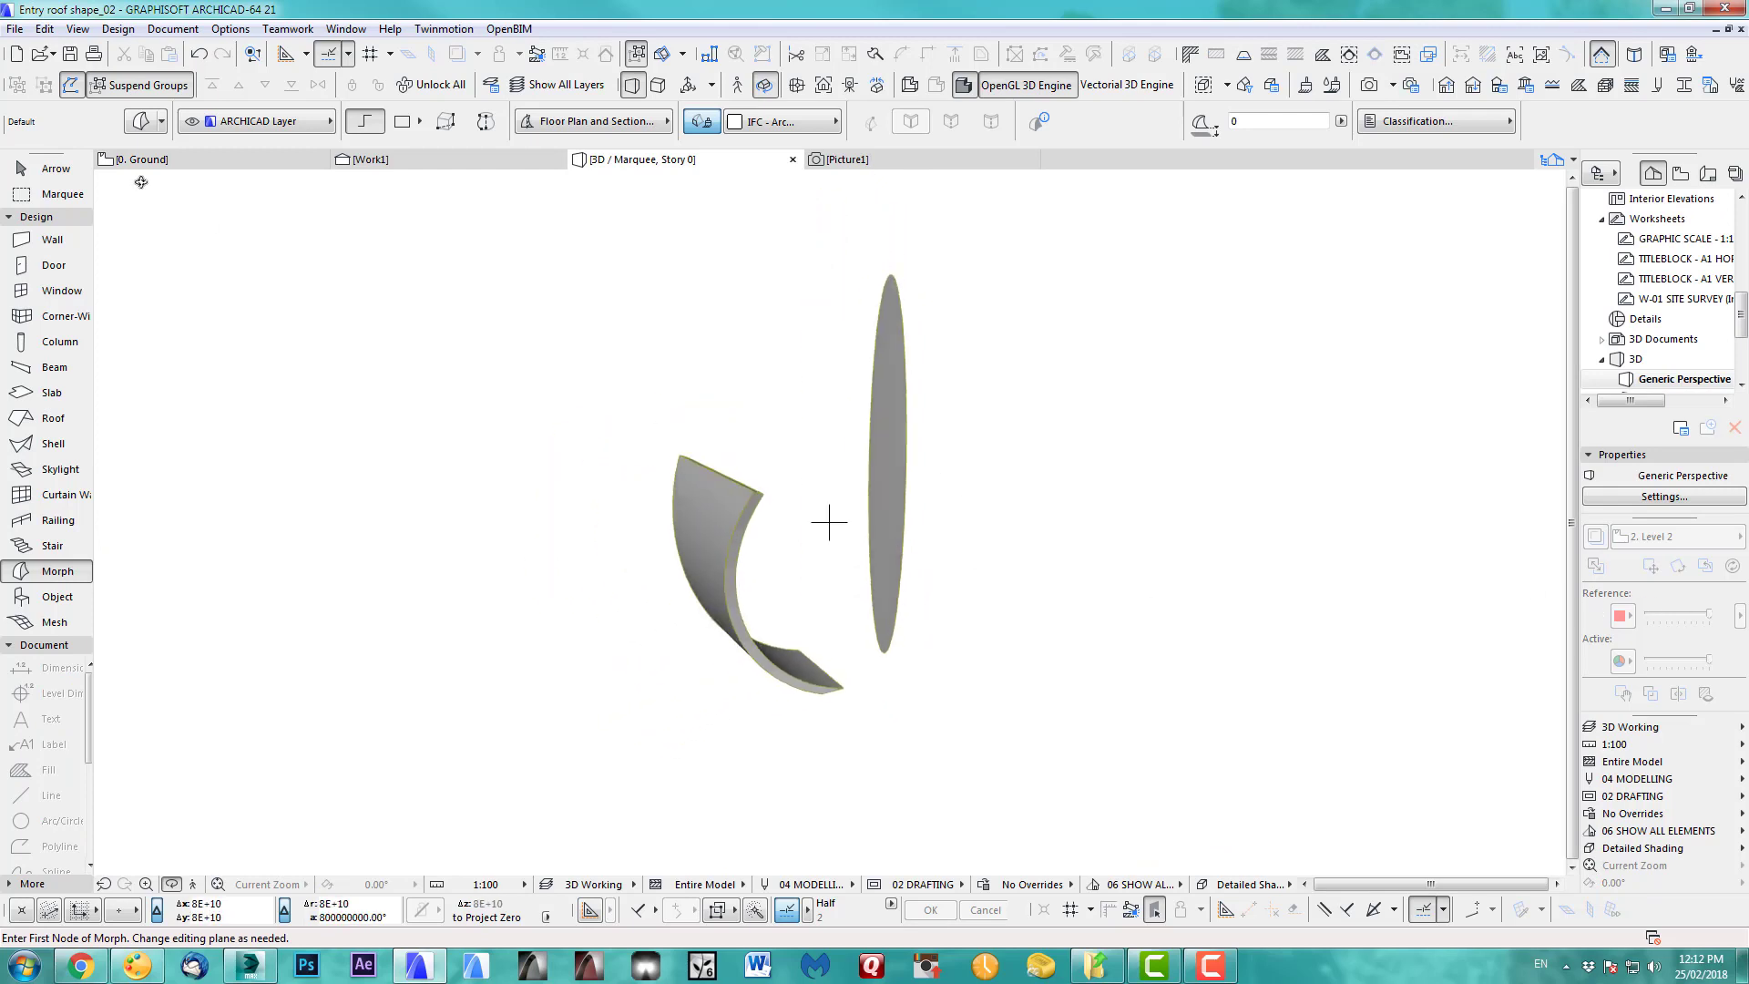
left_click(81, 174)
left_click(902, 469)
left_click(893, 469)
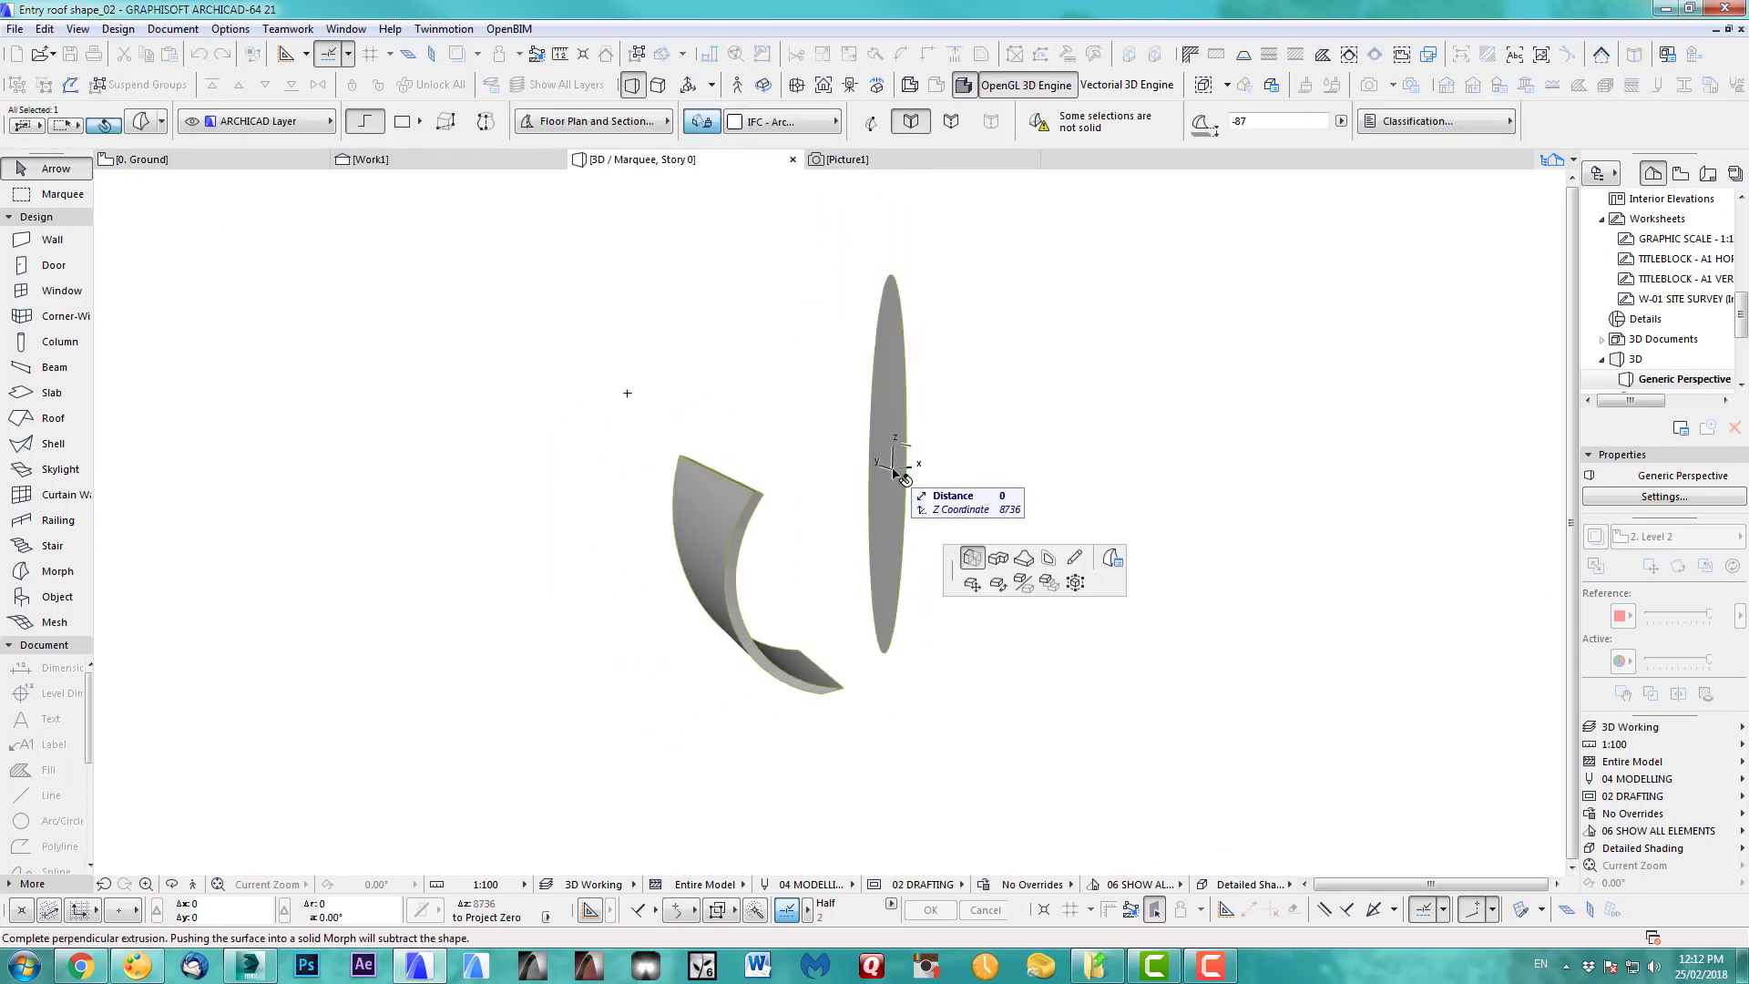
left_click(694, 556)
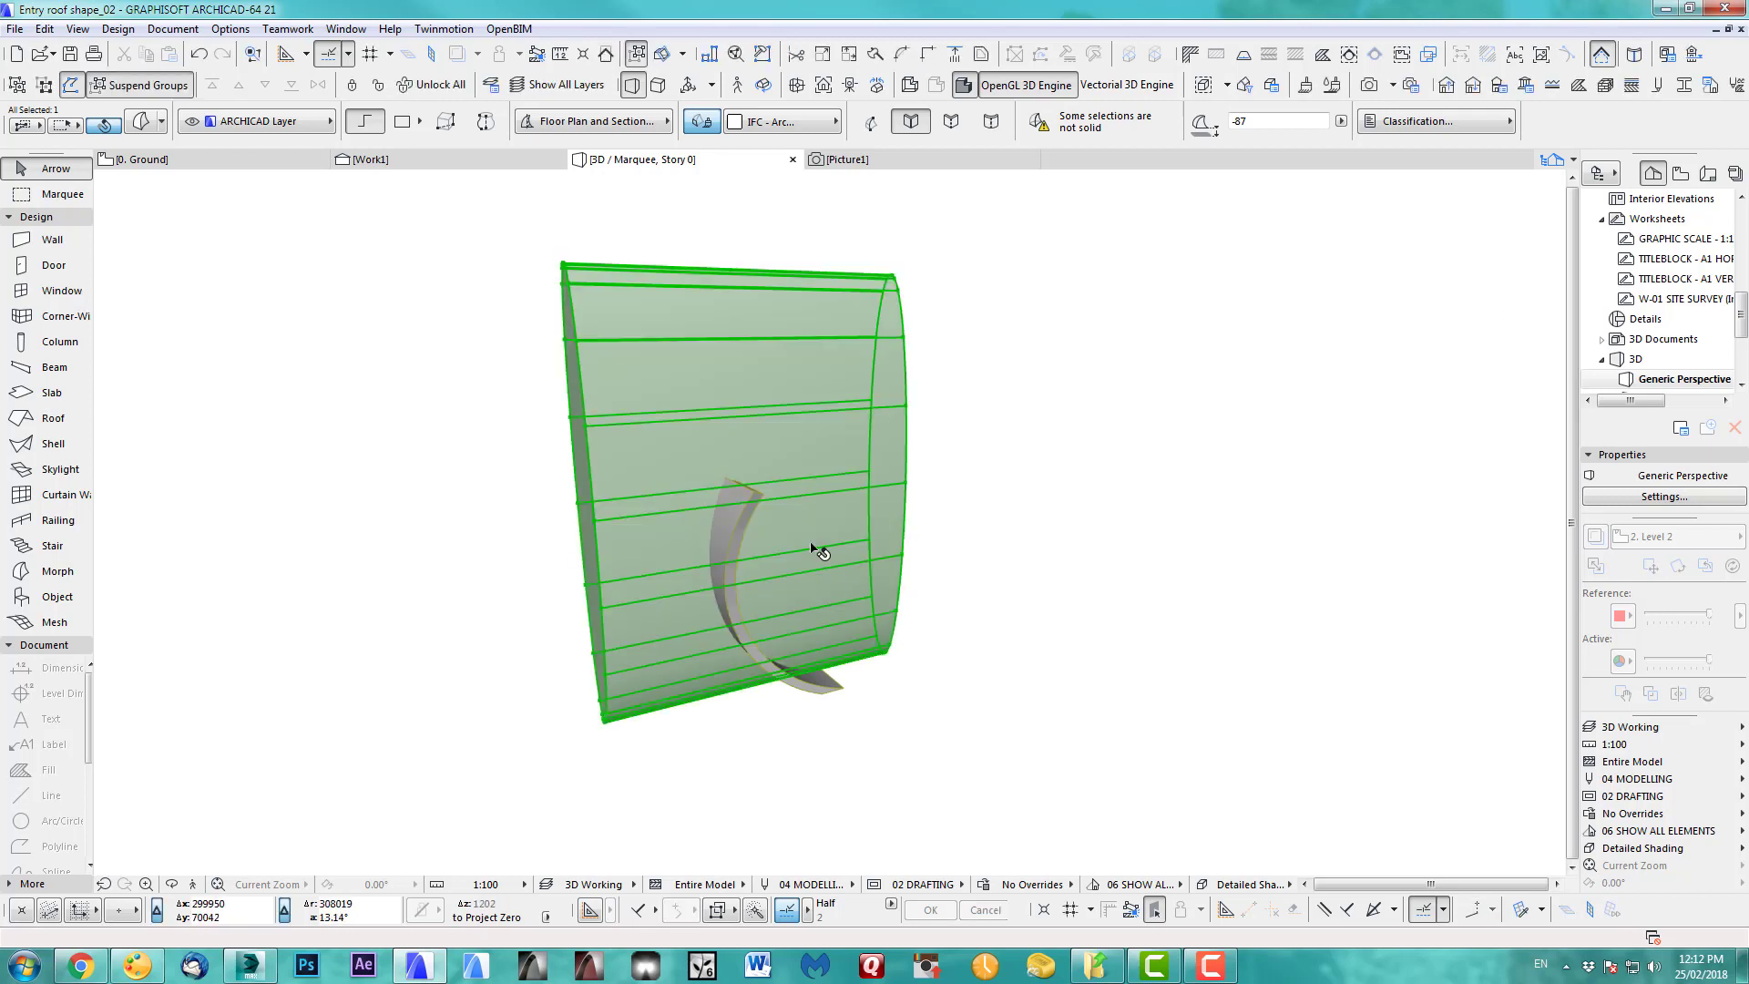
- Subtract the extruded elliptical Morph from the curved support, and orbit around the resulting shape
left_click(77, 29)
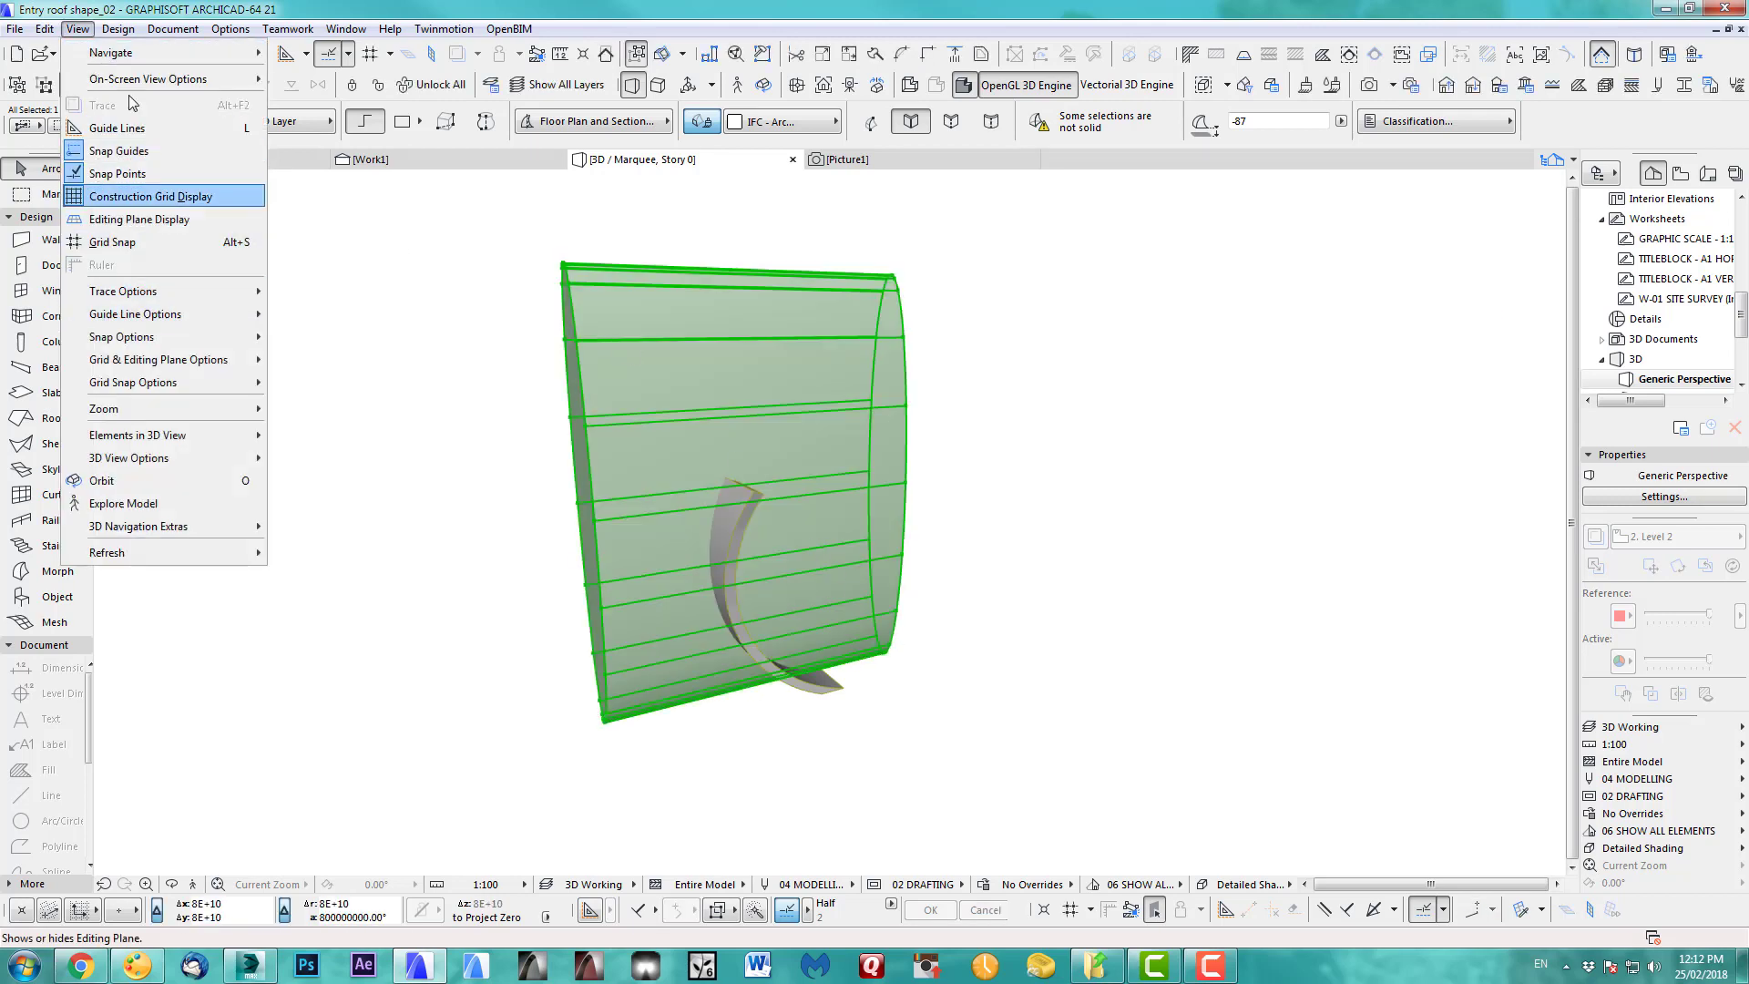
mouse_move(118, 29)
mouse_move(156, 302)
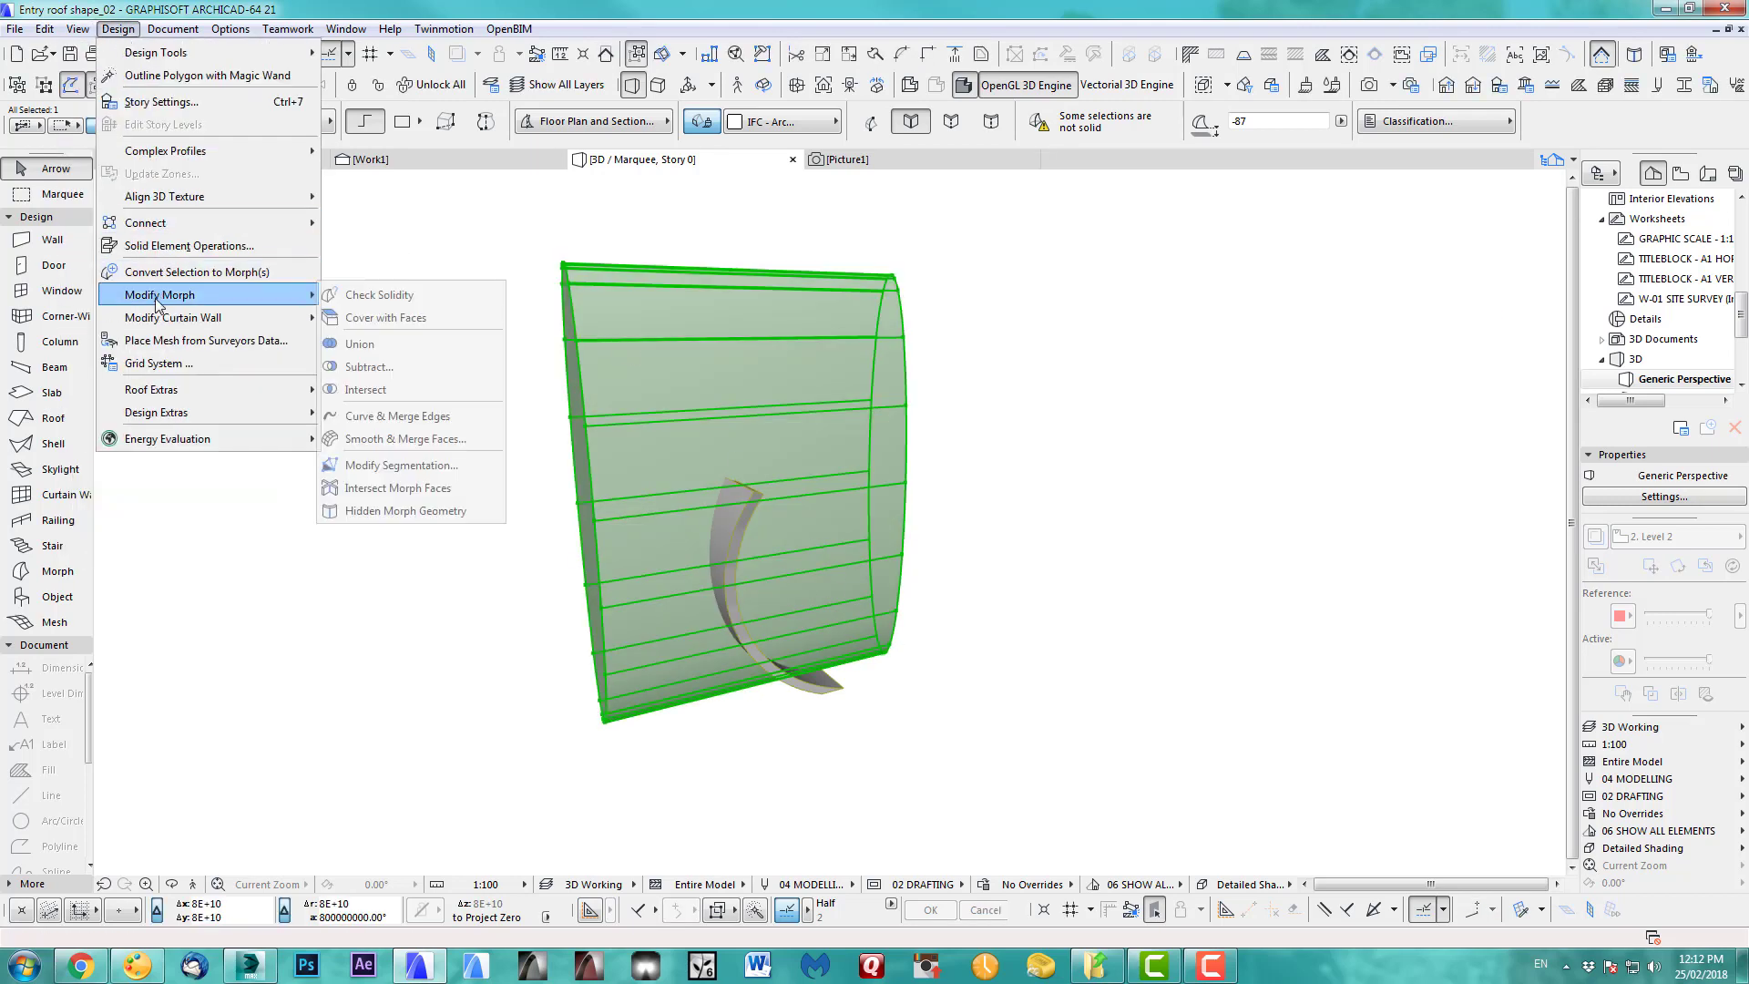
left_click(367, 364)
left_click(728, 527)
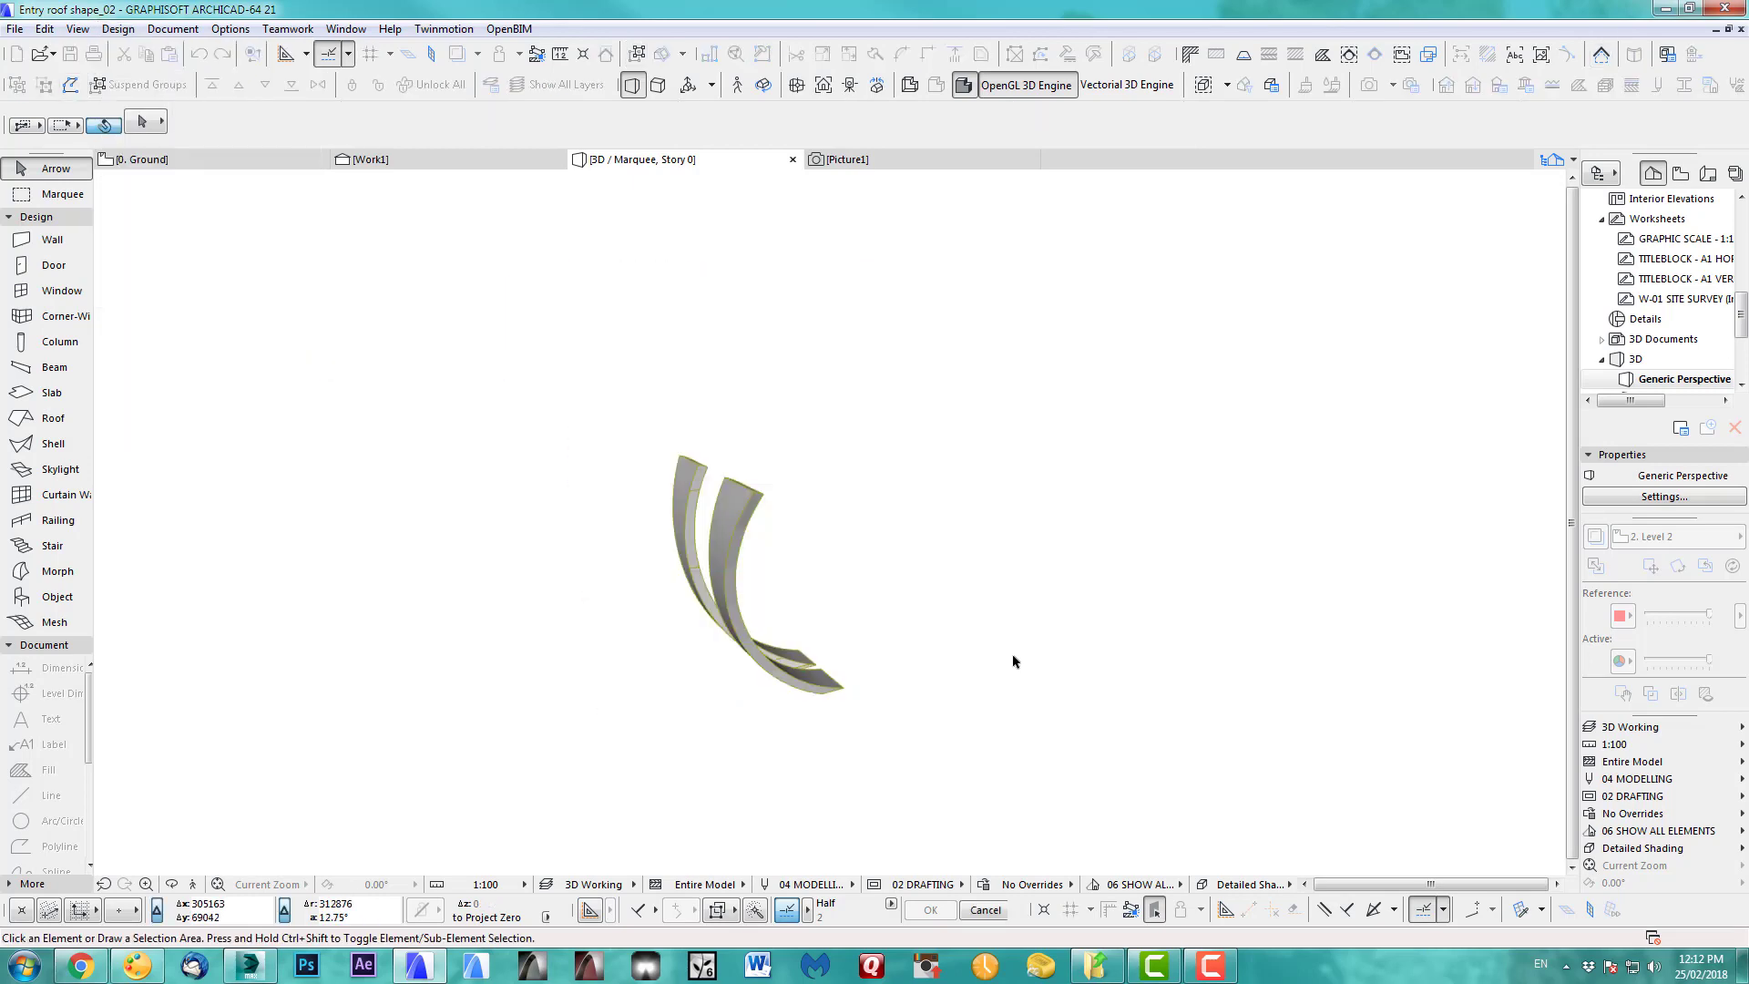
middle_click_drag(853, 587, 170, 526, "shift")
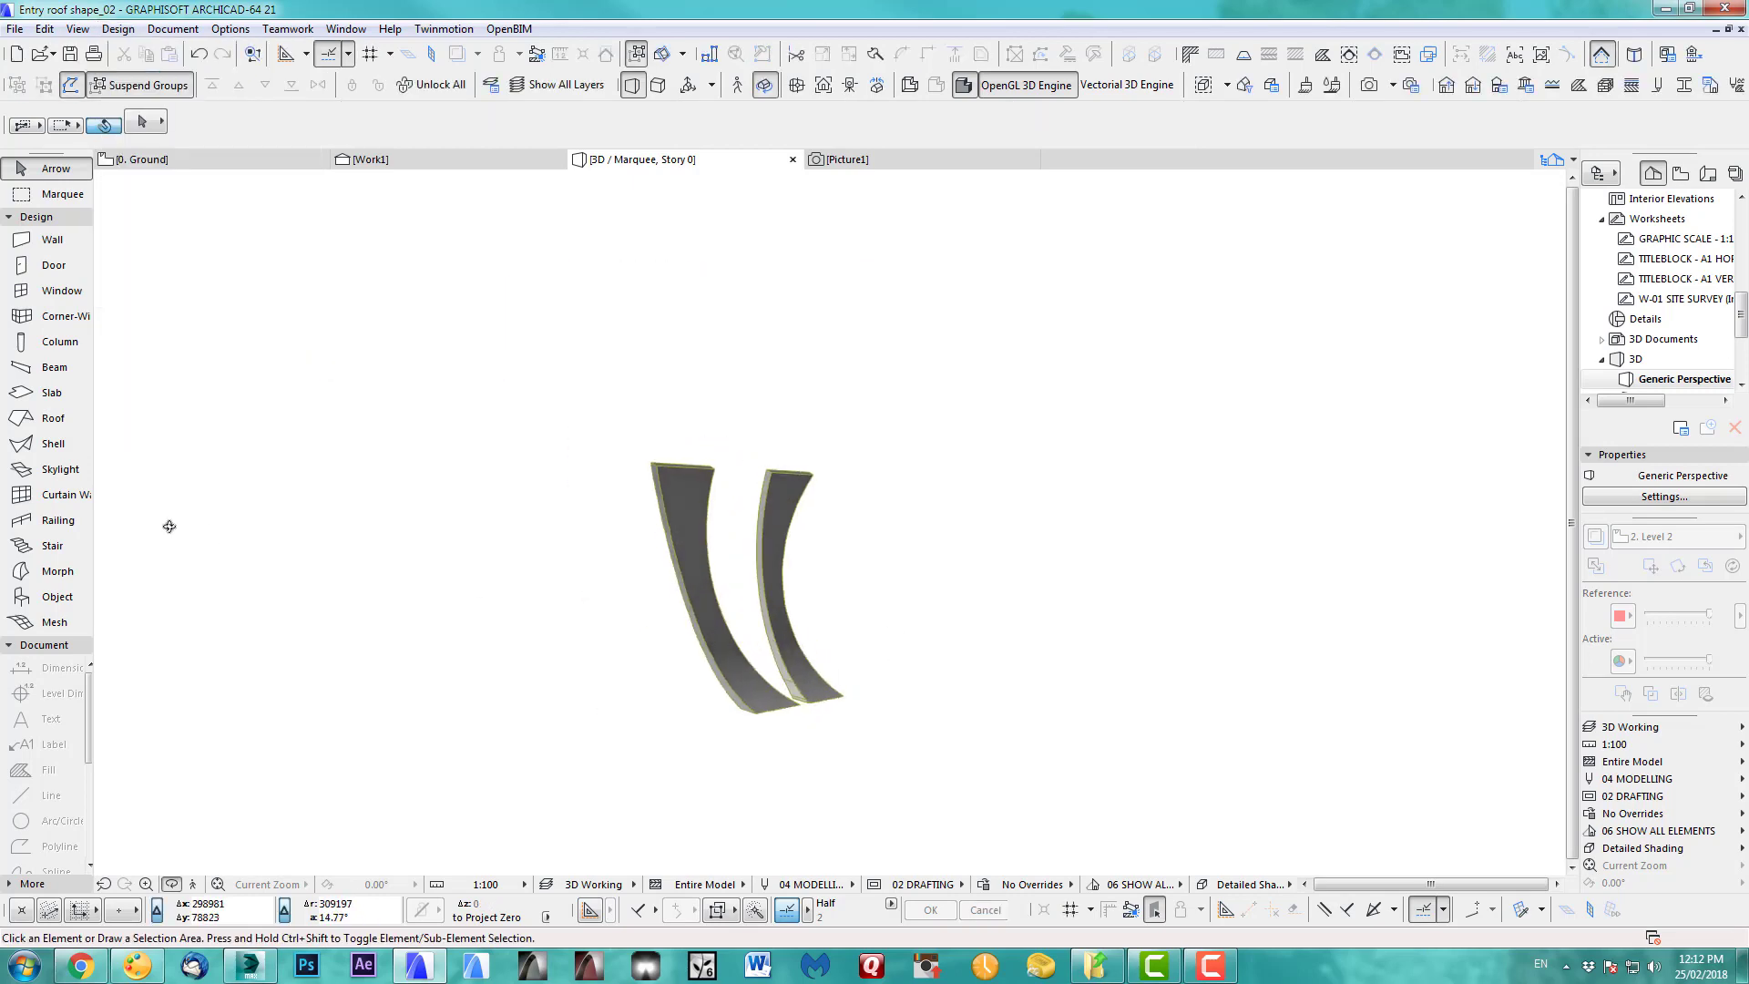
- On the ground floor plan, move the trimmed support horizontally about 57388 onto the rectangular block at the entry roof's tip
key("F2")
scroll(839, 620, "down", 3)
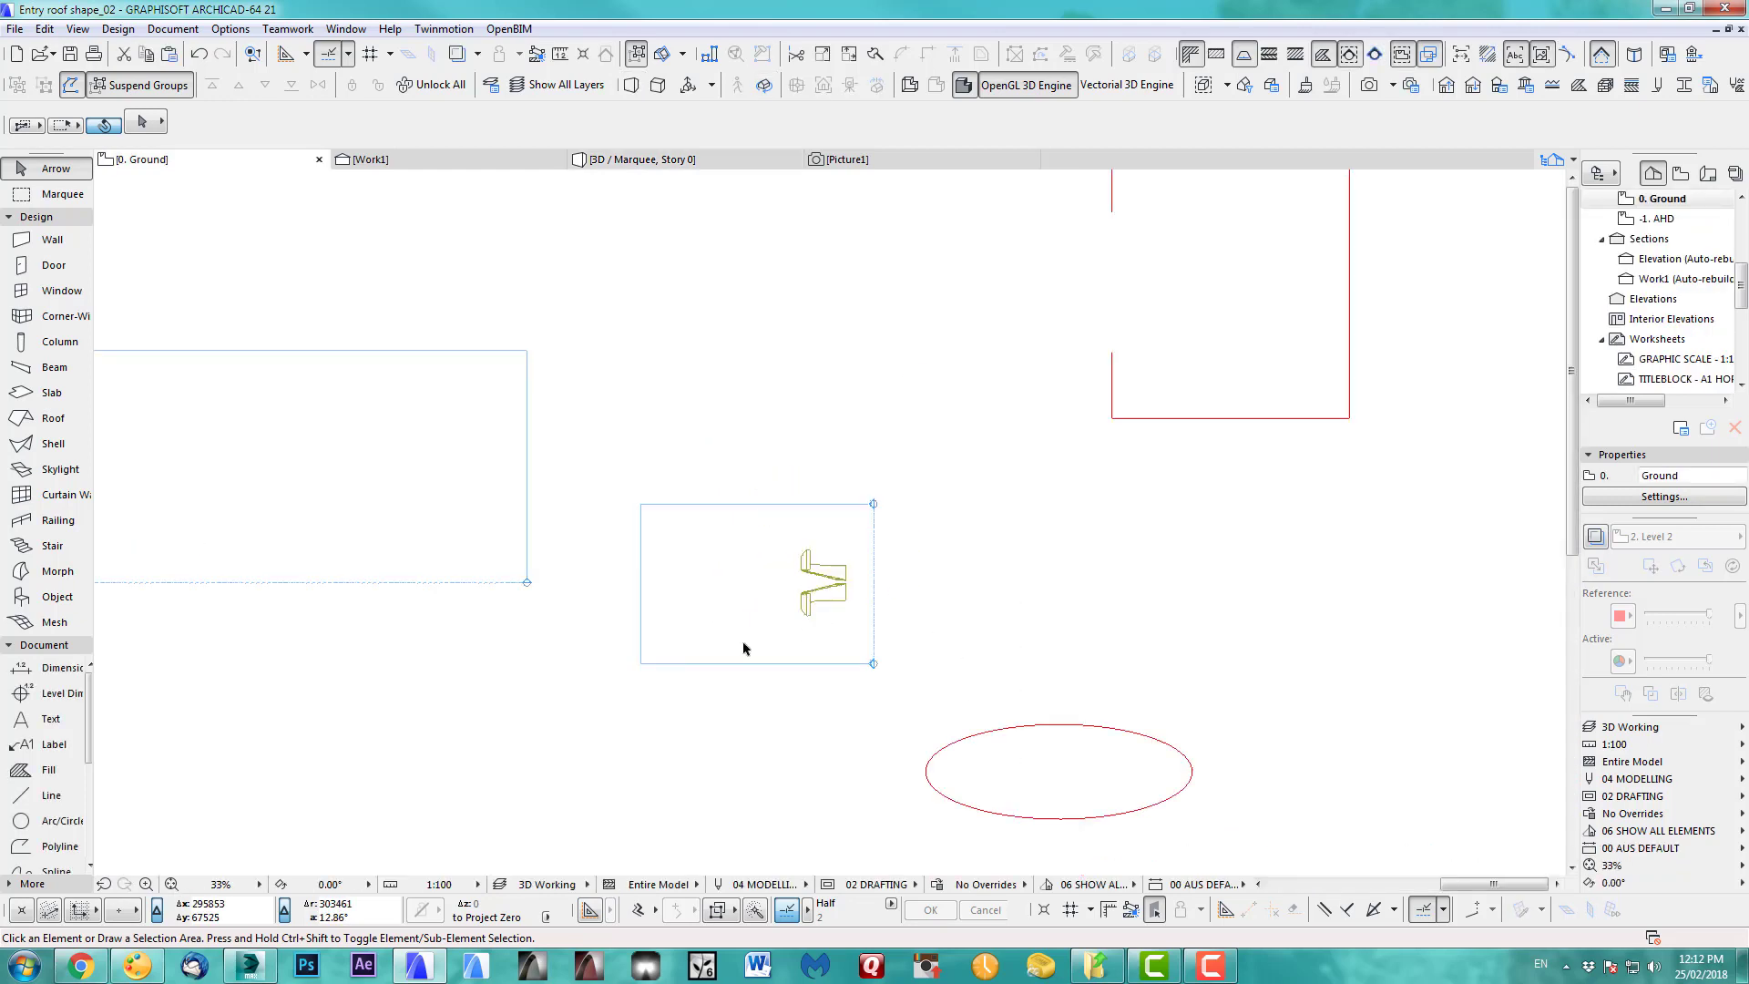
middle_click_drag(780, 646, 1281, 620)
left_click(1316, 594)
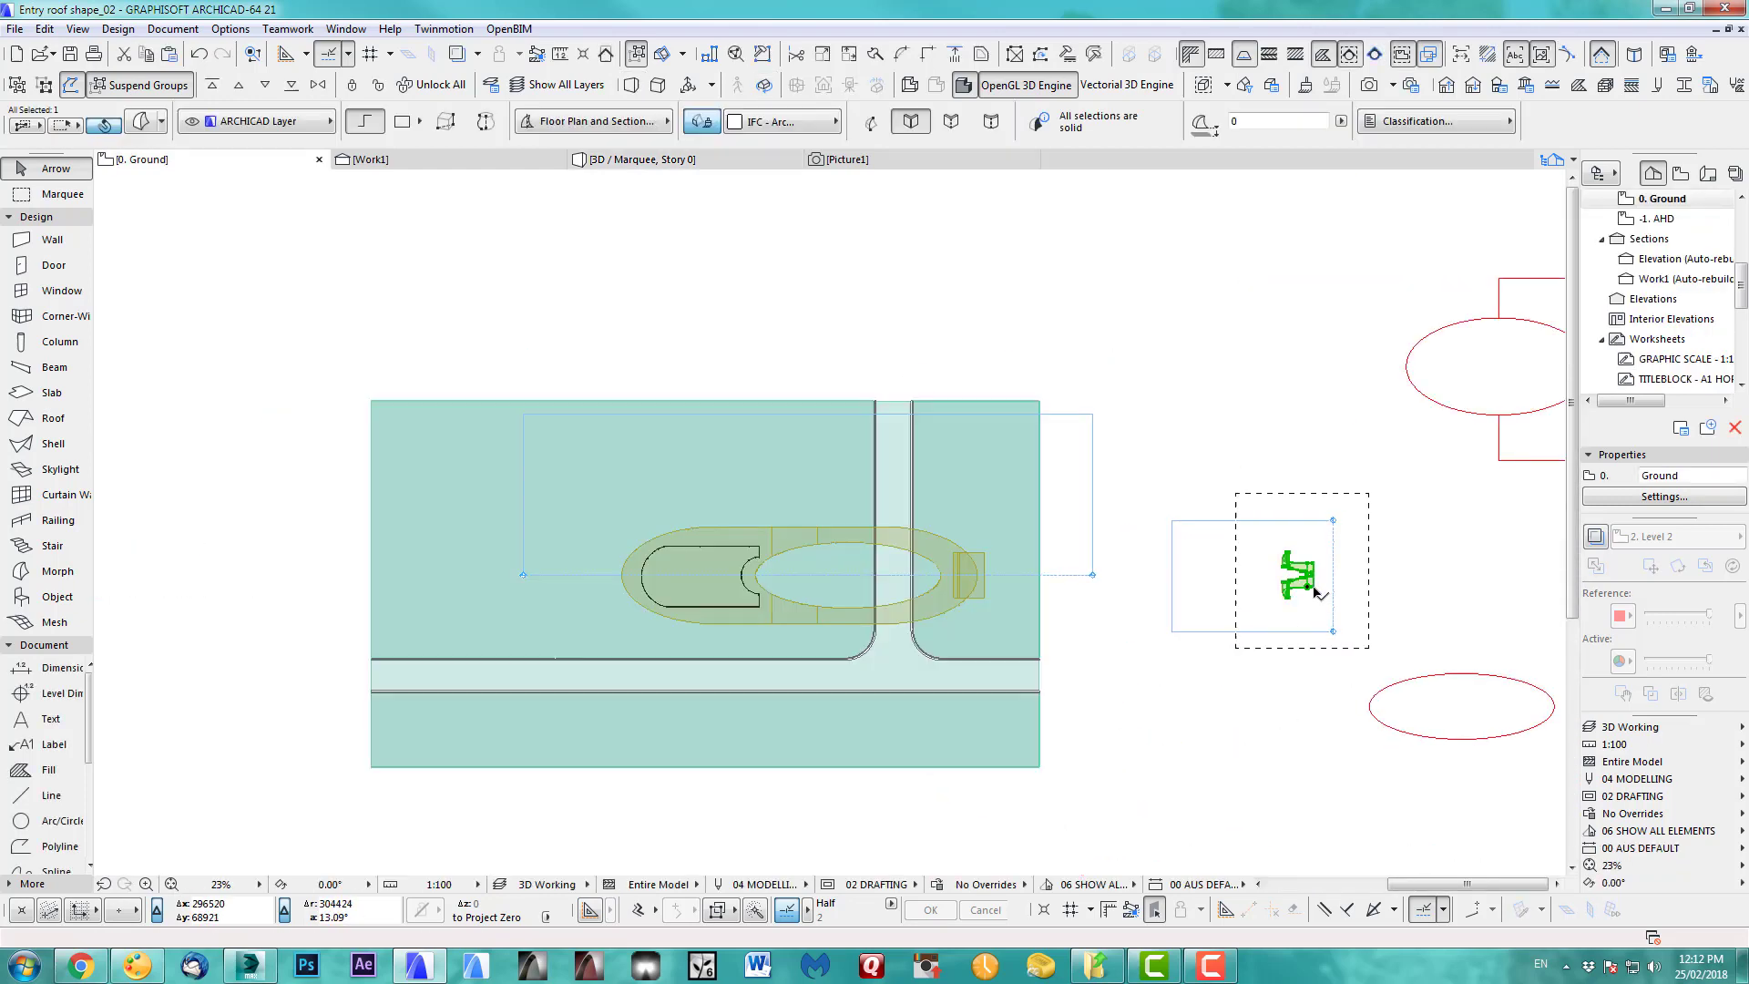
key("ctrl+d")
left_click(1316, 606)
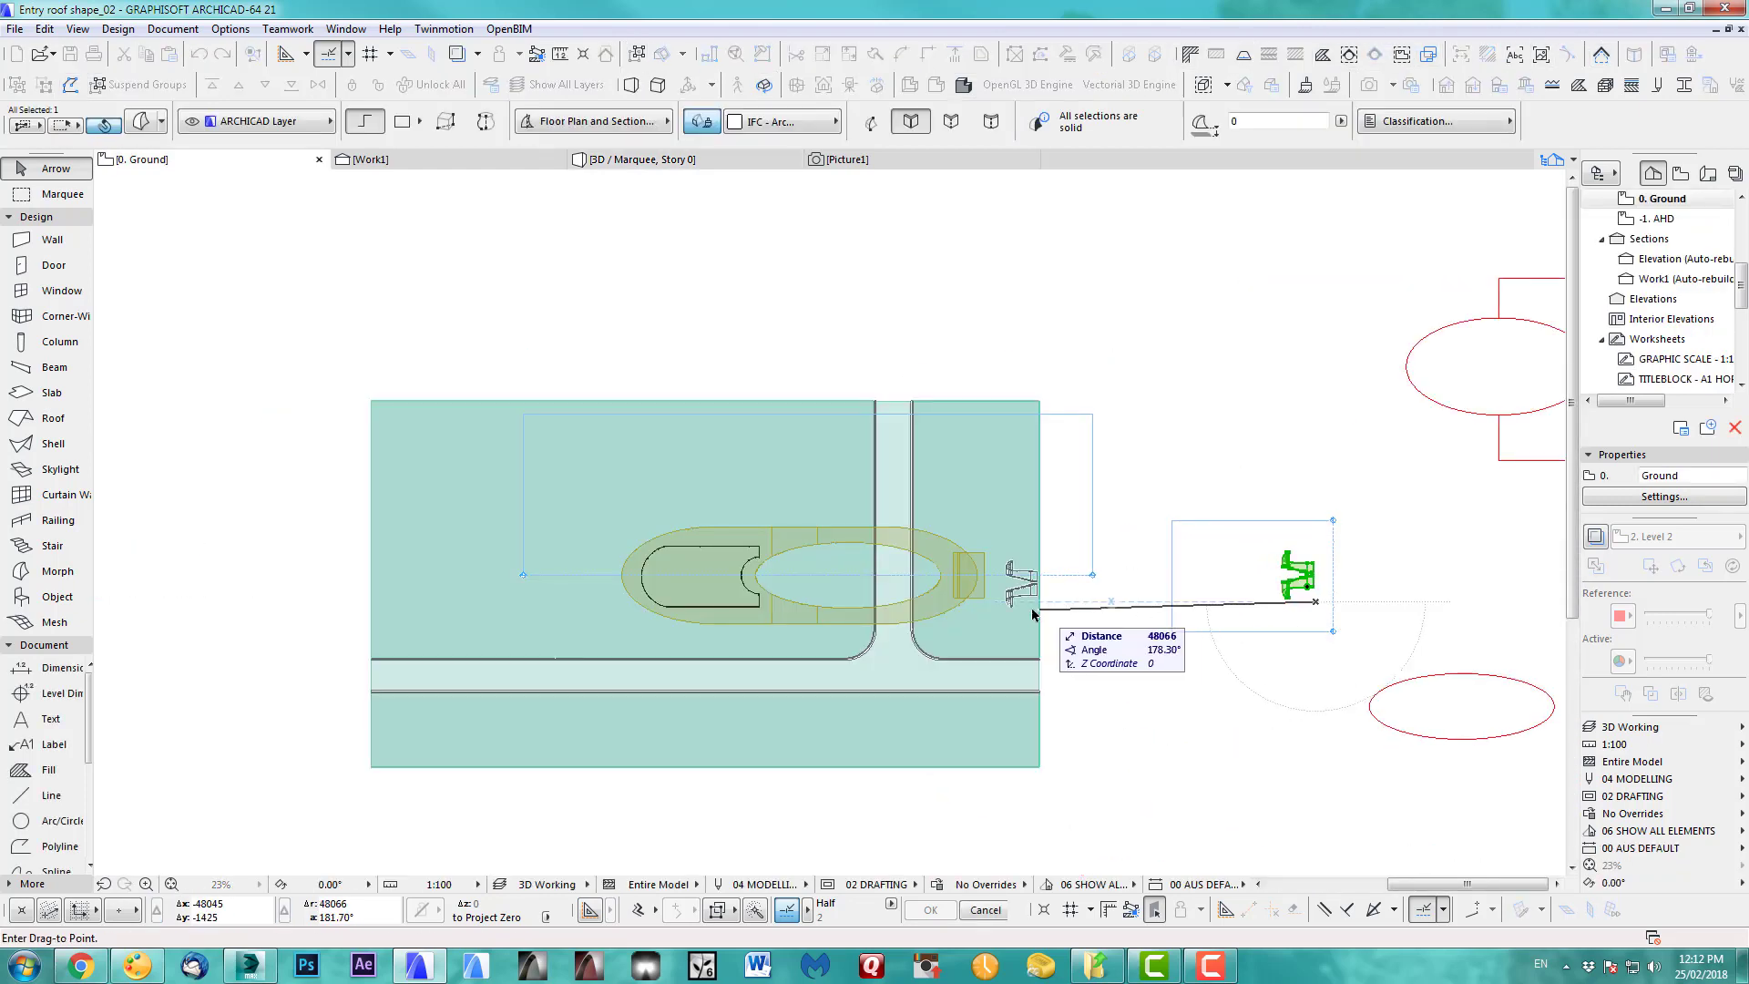
scroll(952, 599, "up", 4)
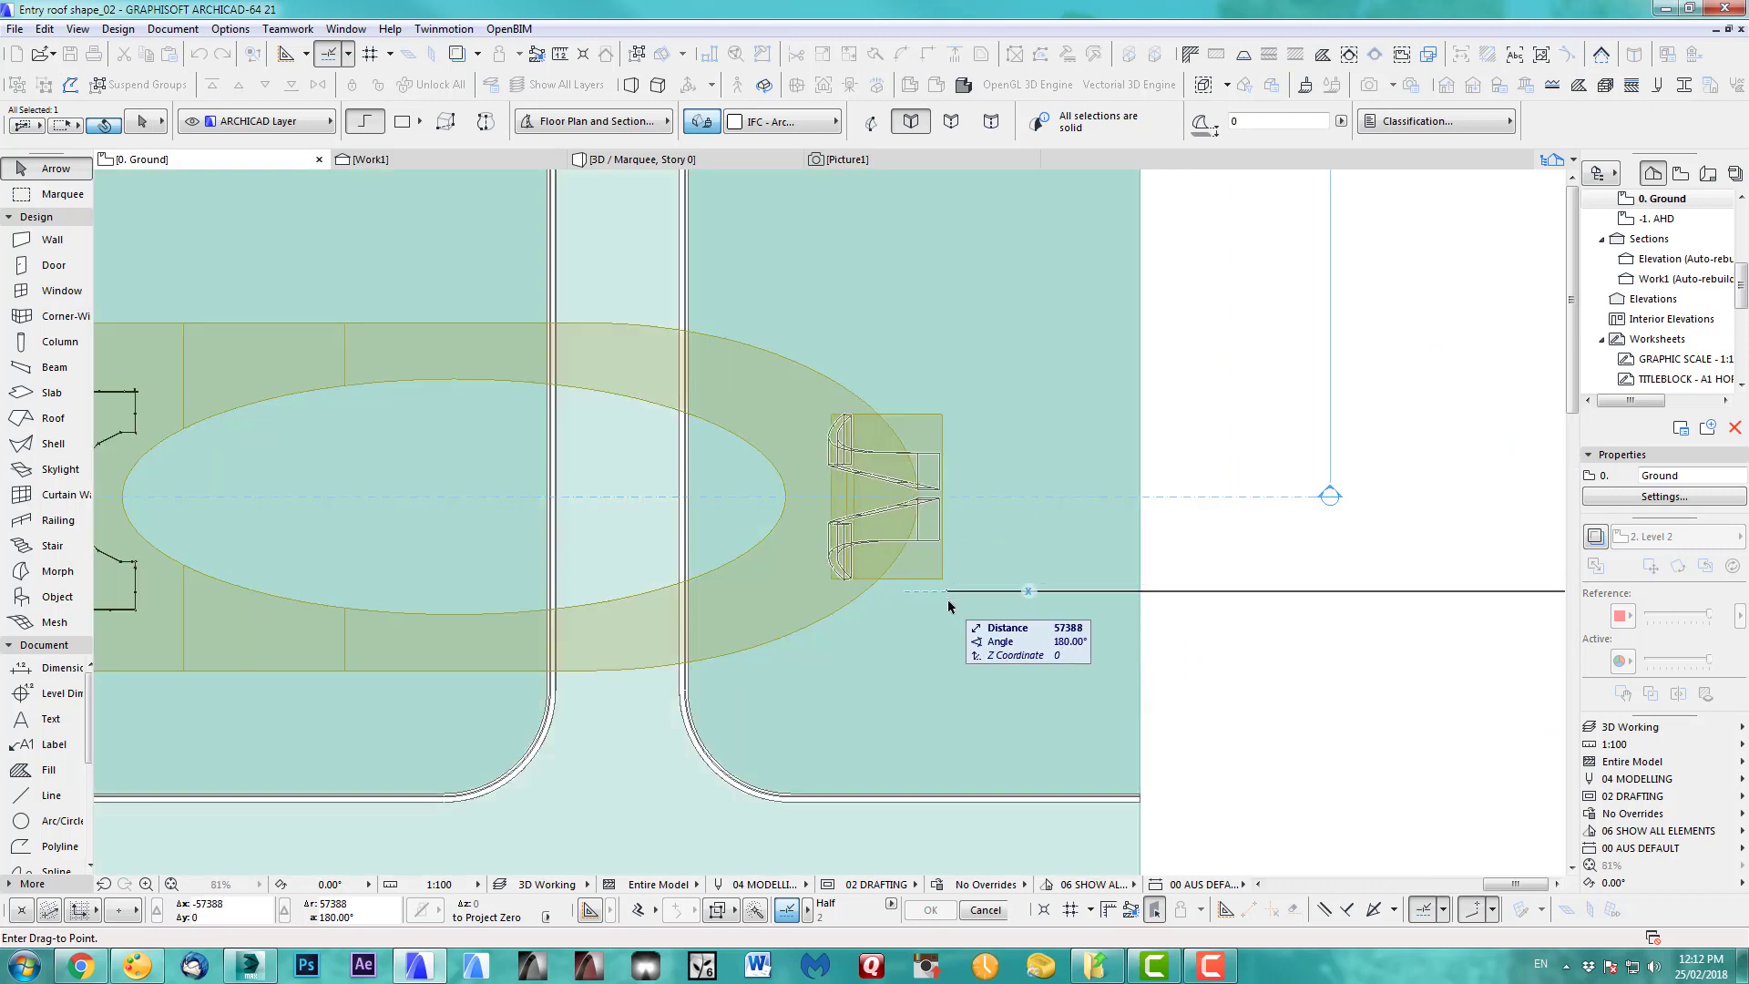
left_click(945, 605)
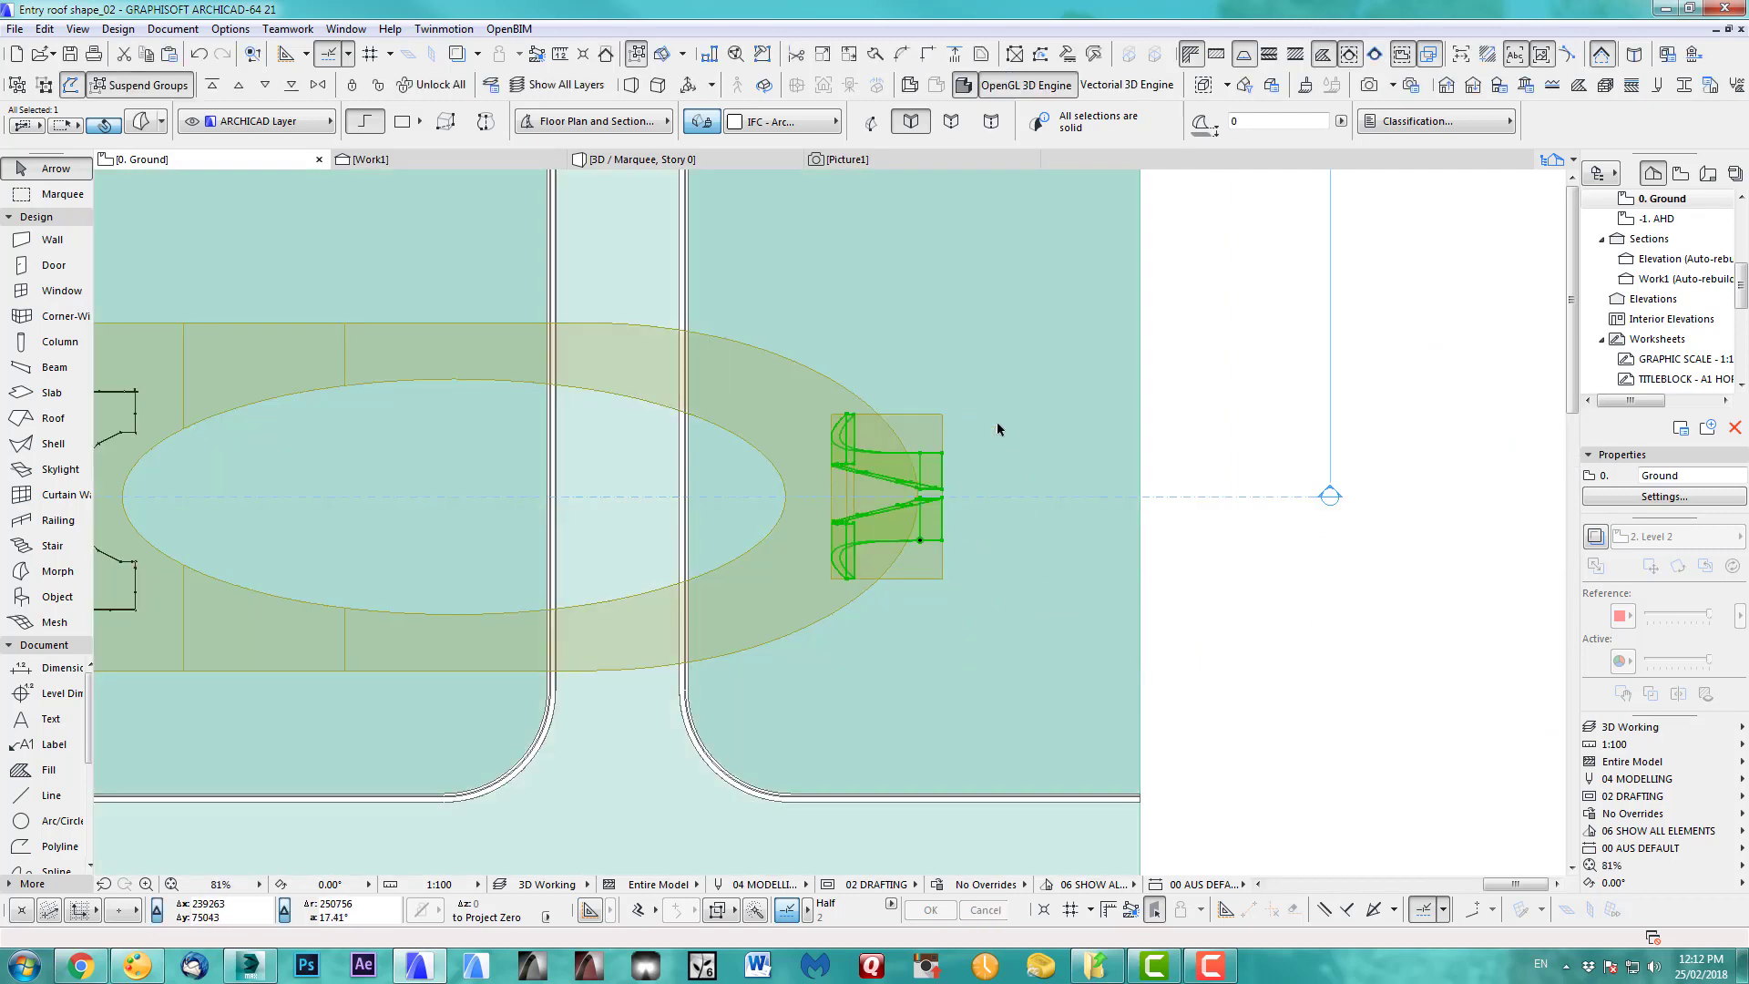
- Delete the original rectangular block that overlaps the trimmed support at the roof's tip
left_click(943, 427)
key("Delete")
scroll(917, 605, "down", 5)
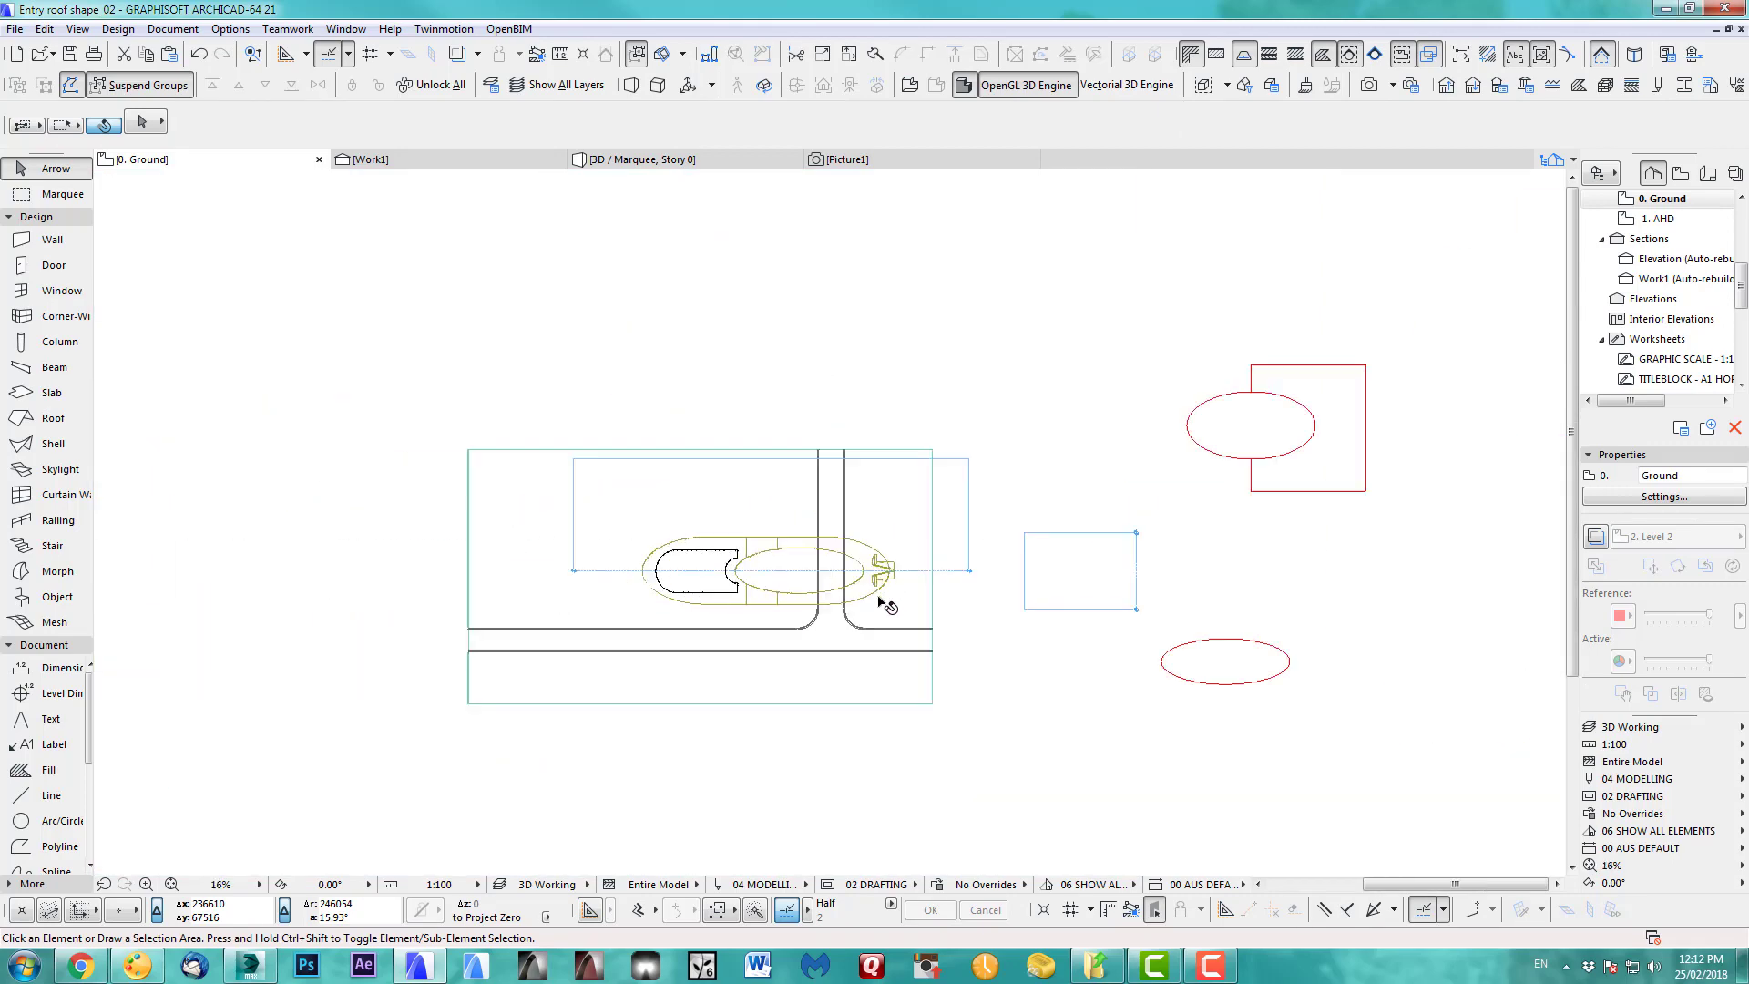
- Show the entire model in 3D and examine the wave roof, its support and the glazed building from several angles
left_click(62, 194)
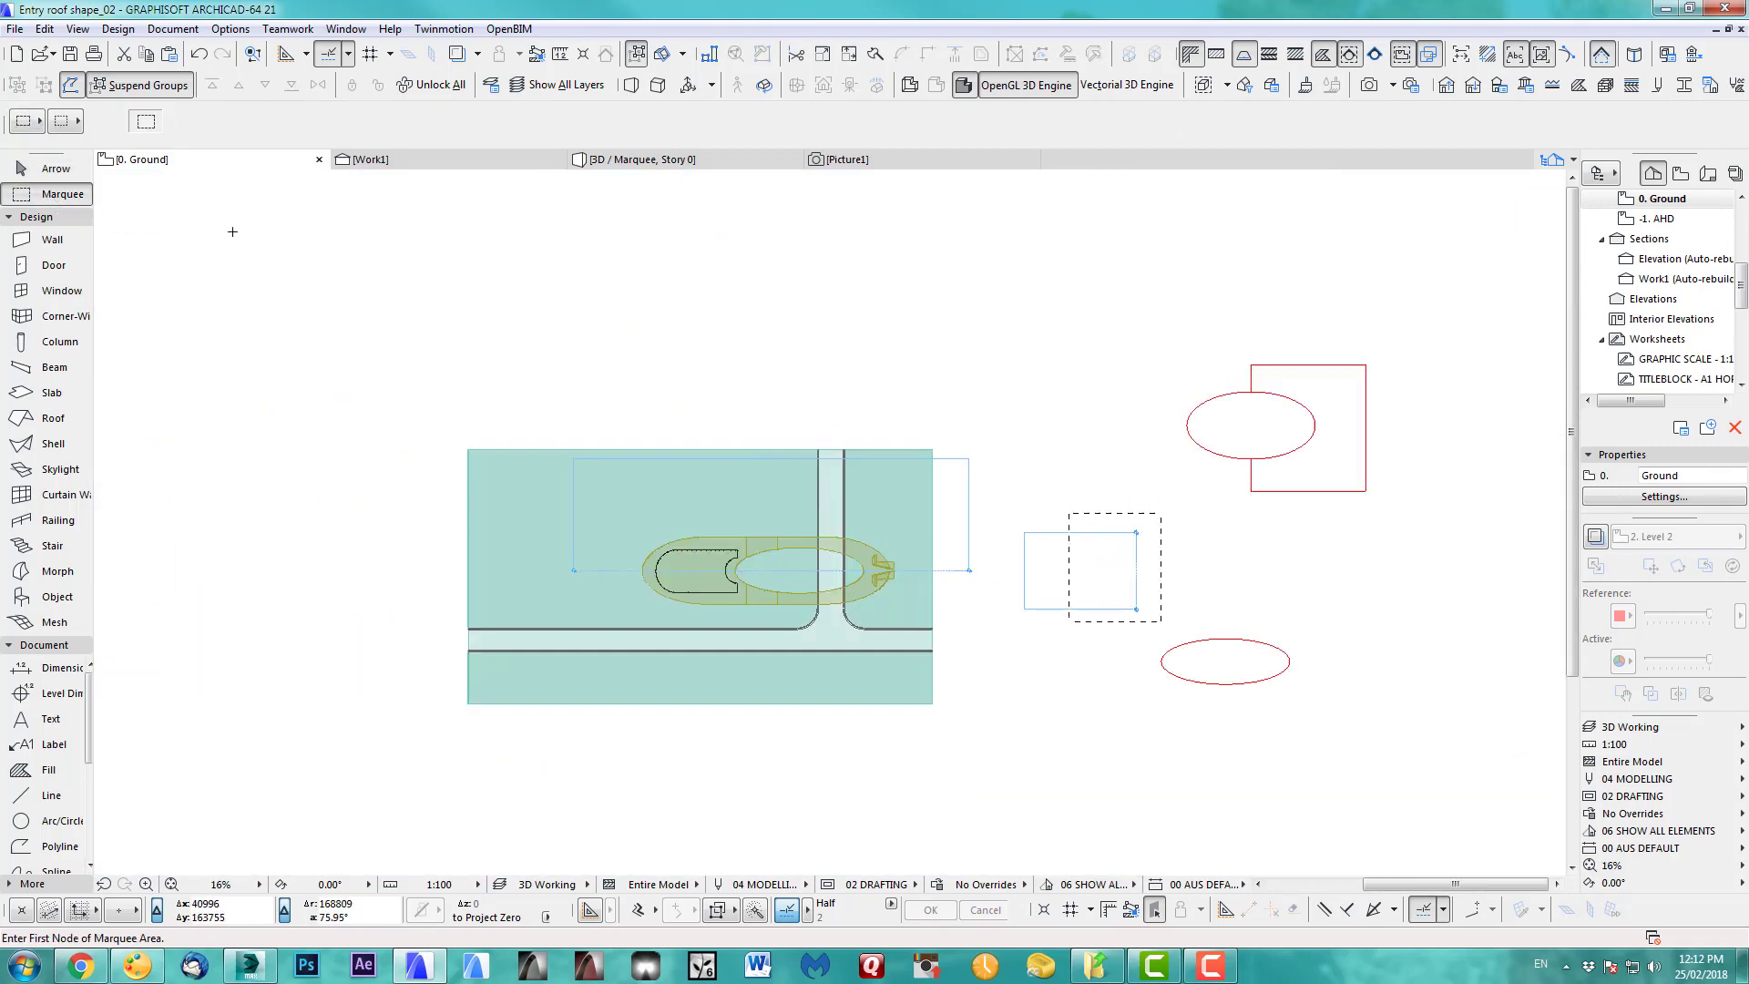
key("F3")
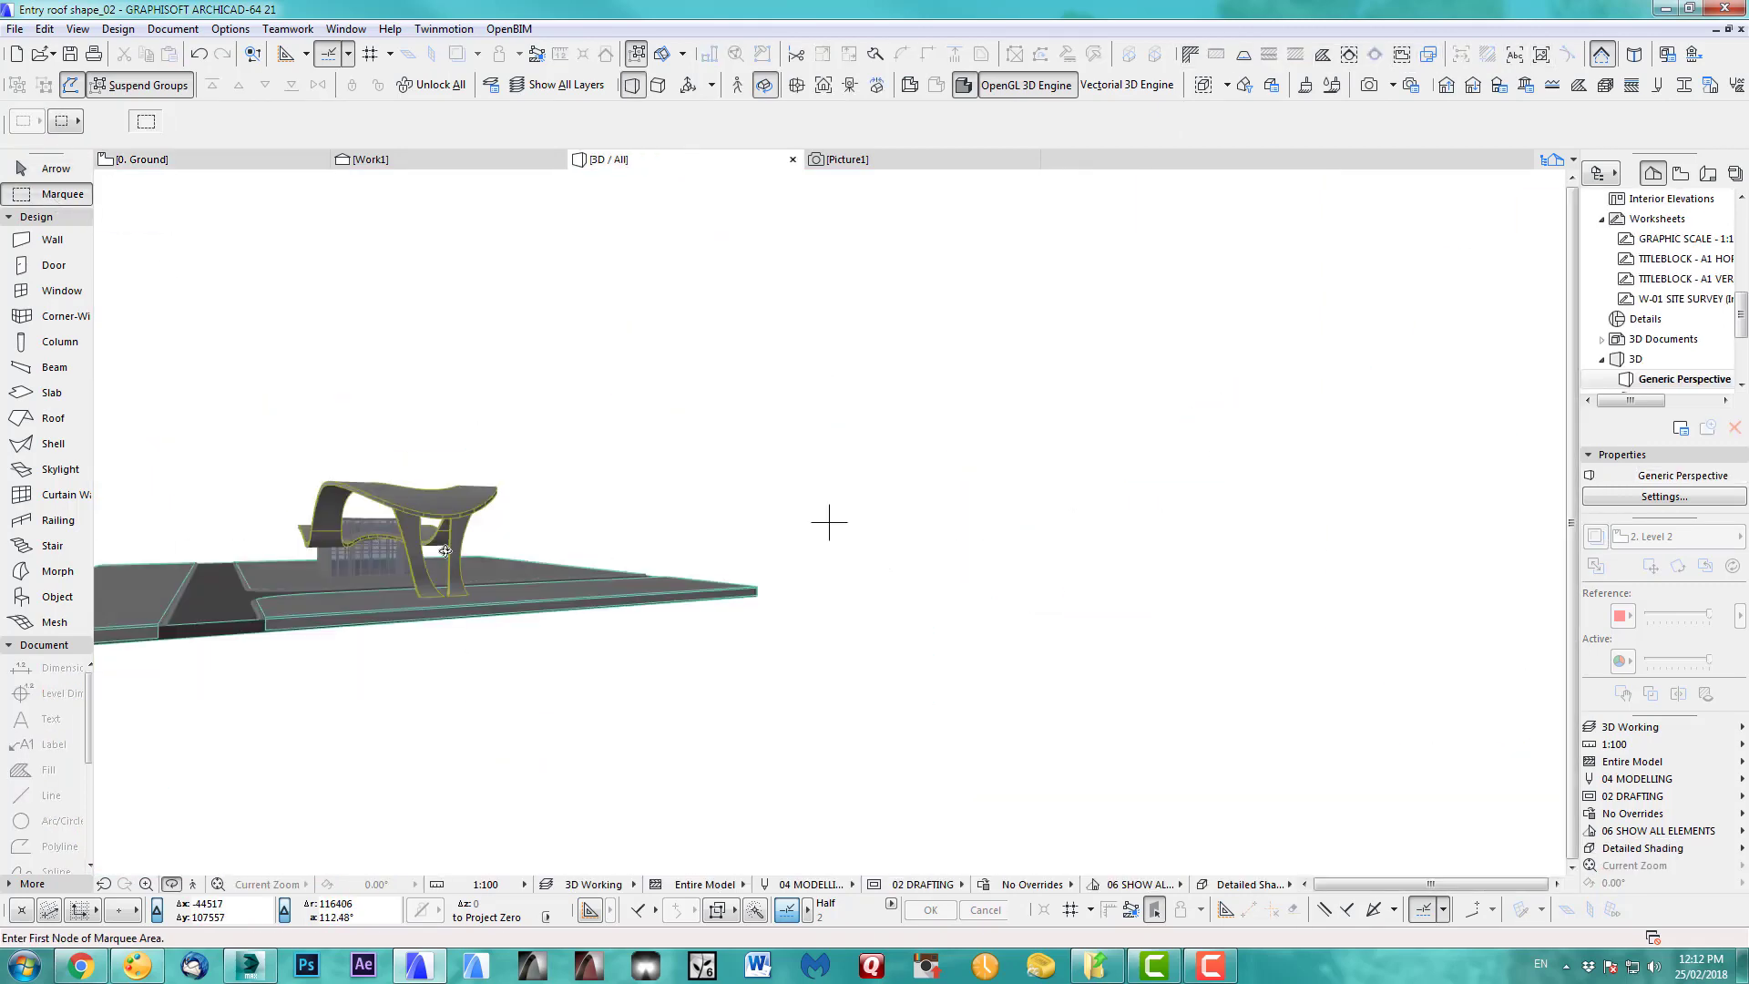
middle_click_drag(445, 551, 760, 601, "shift")
scroll(777, 570, "up", 3)
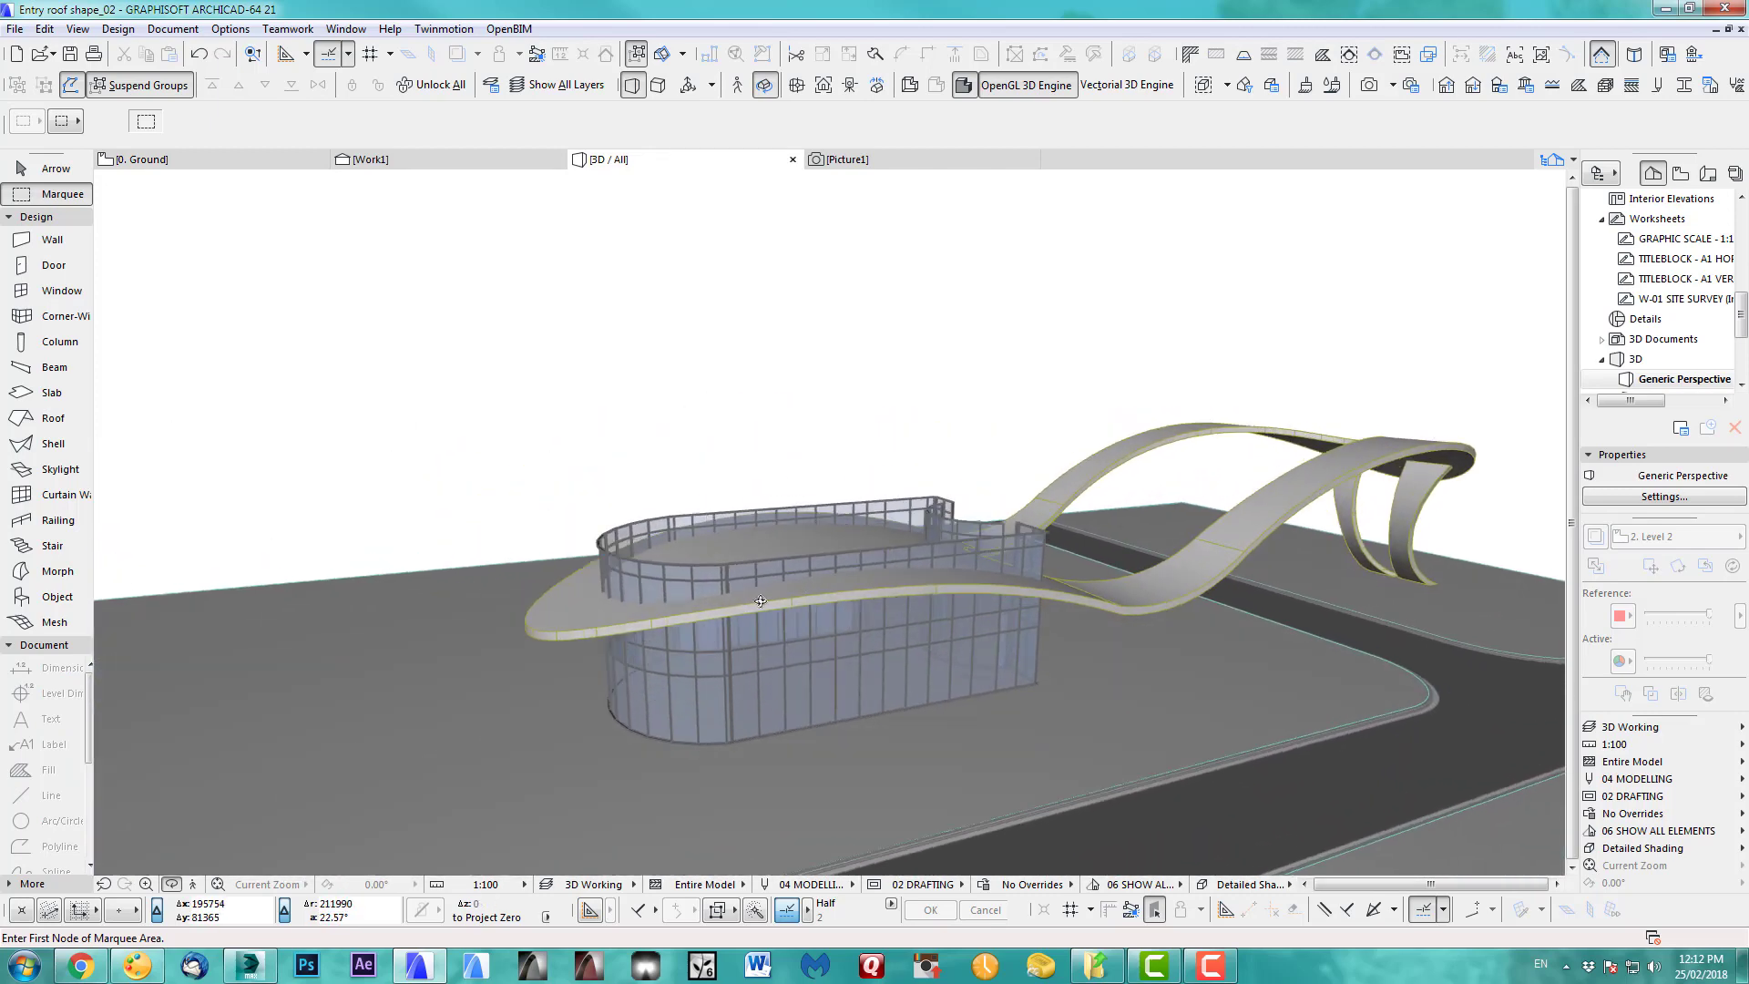
left_click_drag(761, 601, 838, 604, "shift")
scroll(837, 605, "up", 1)
middle_click_drag(863, 648, 694, 502, "shift")
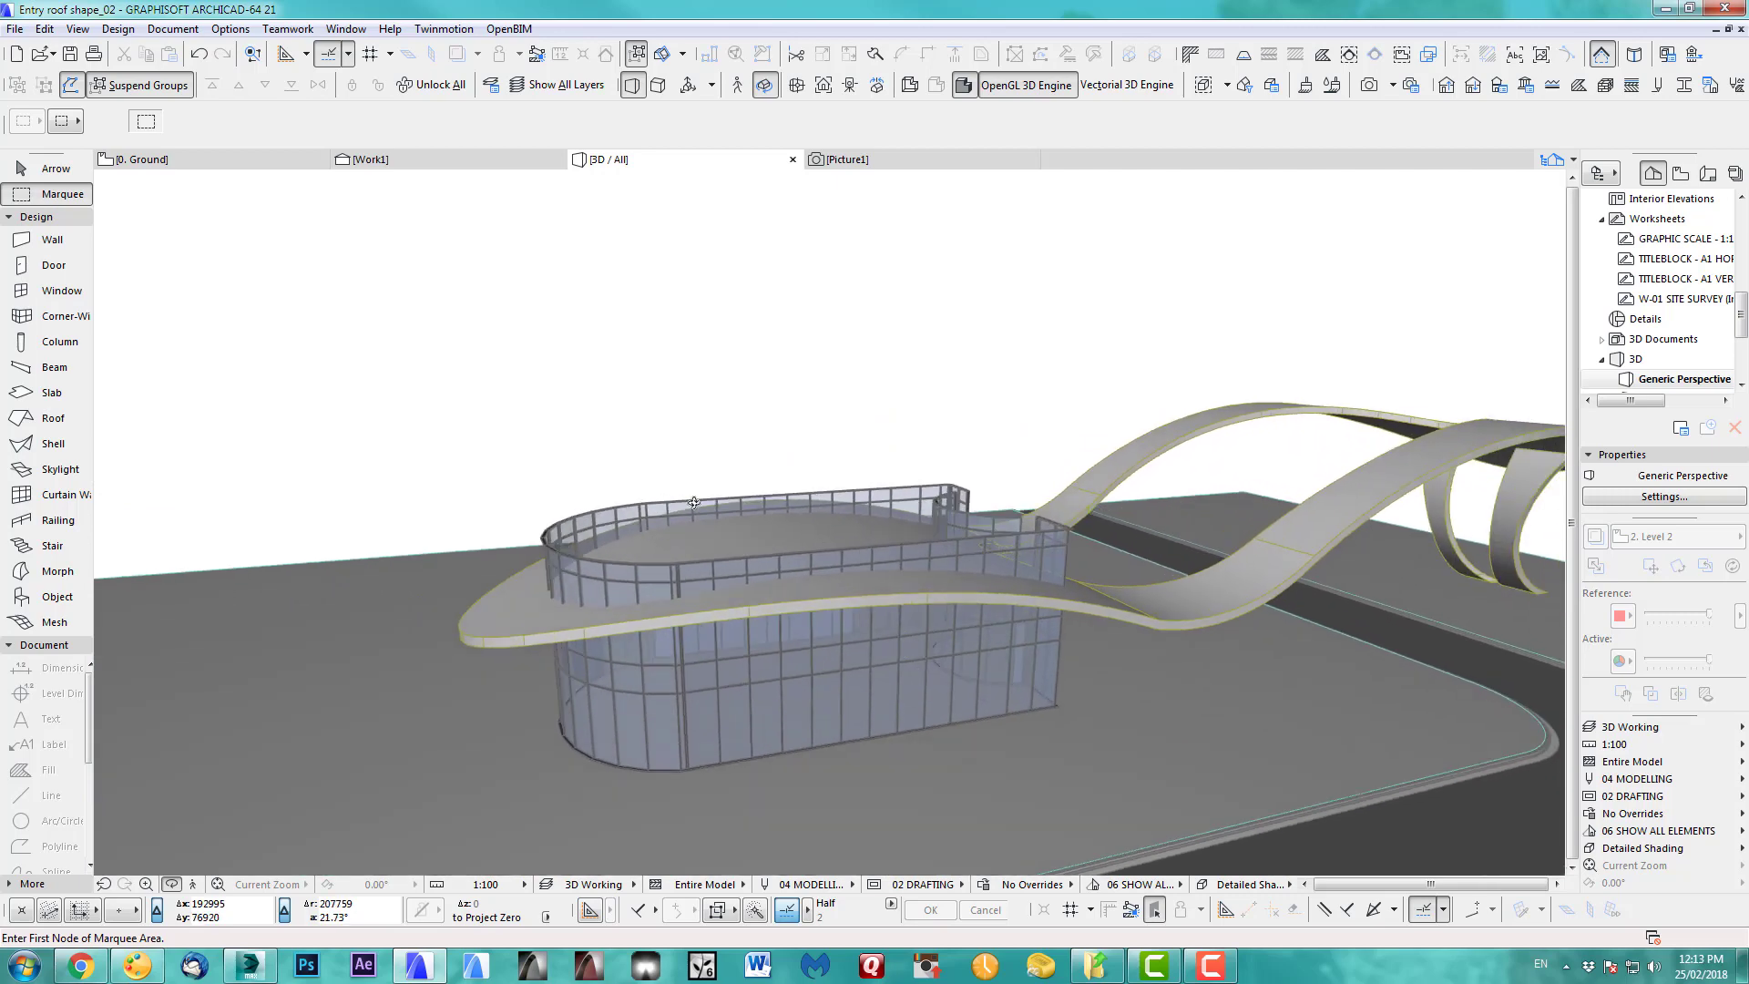
left_click(117, 29)
mouse_move(78, 32)
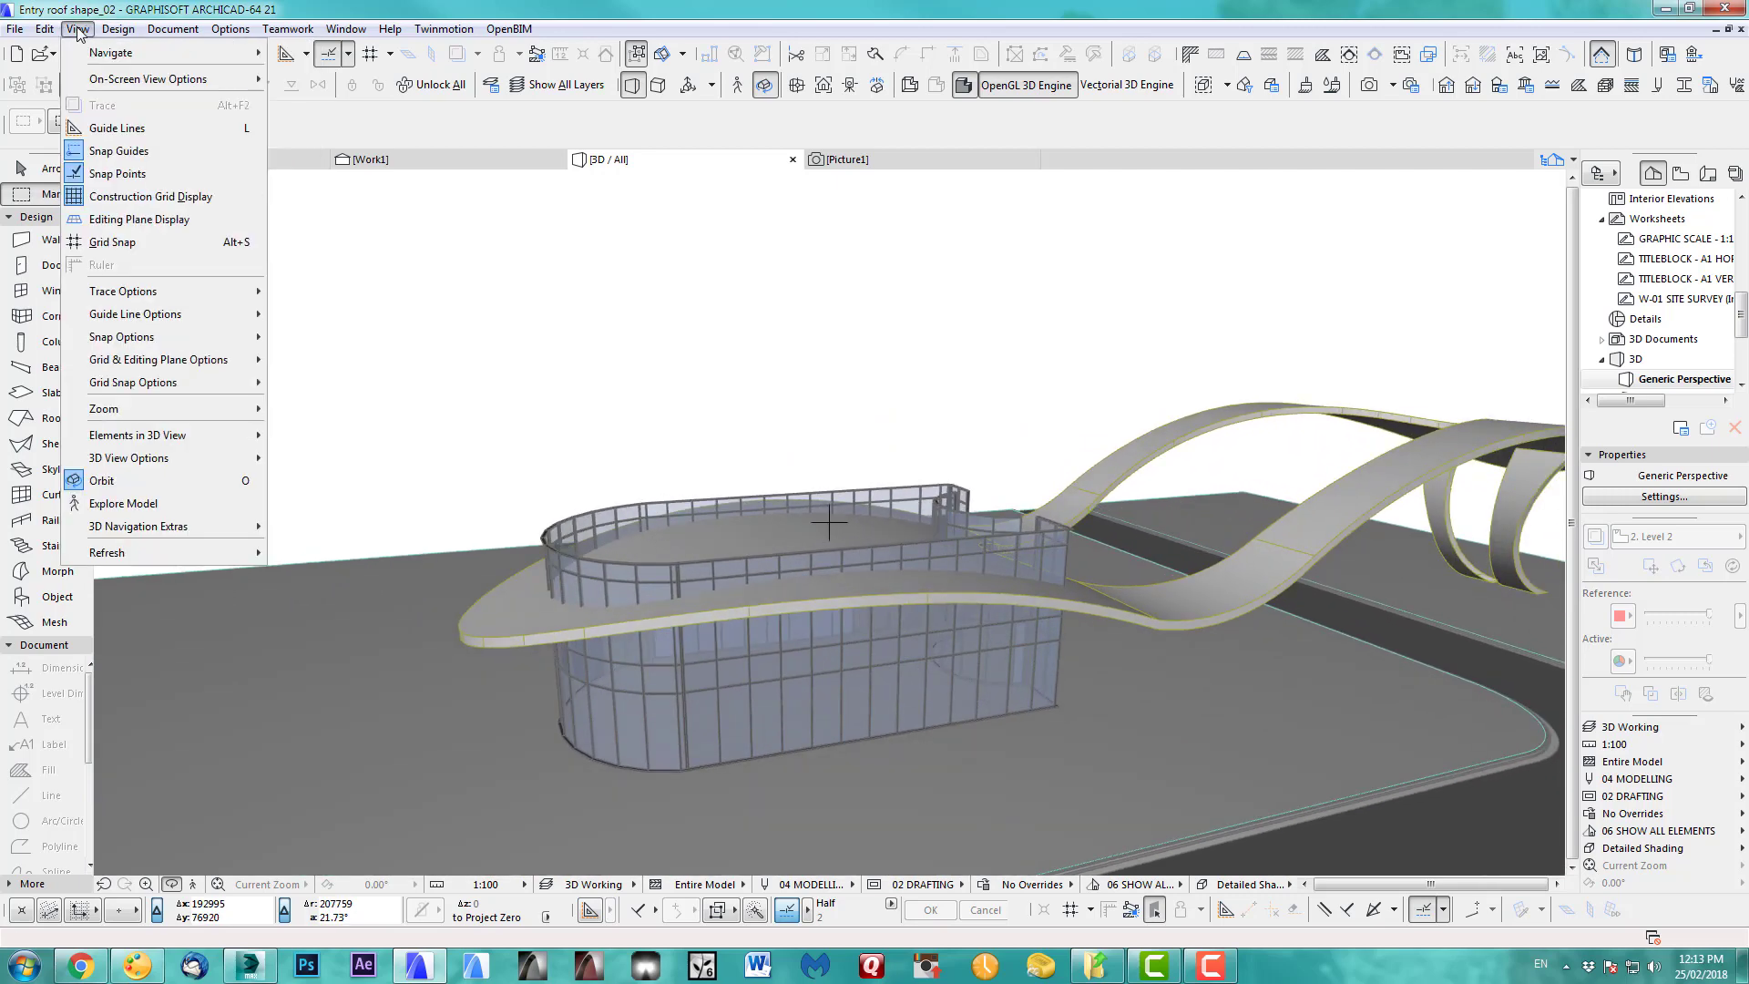
mouse_move(137, 24)
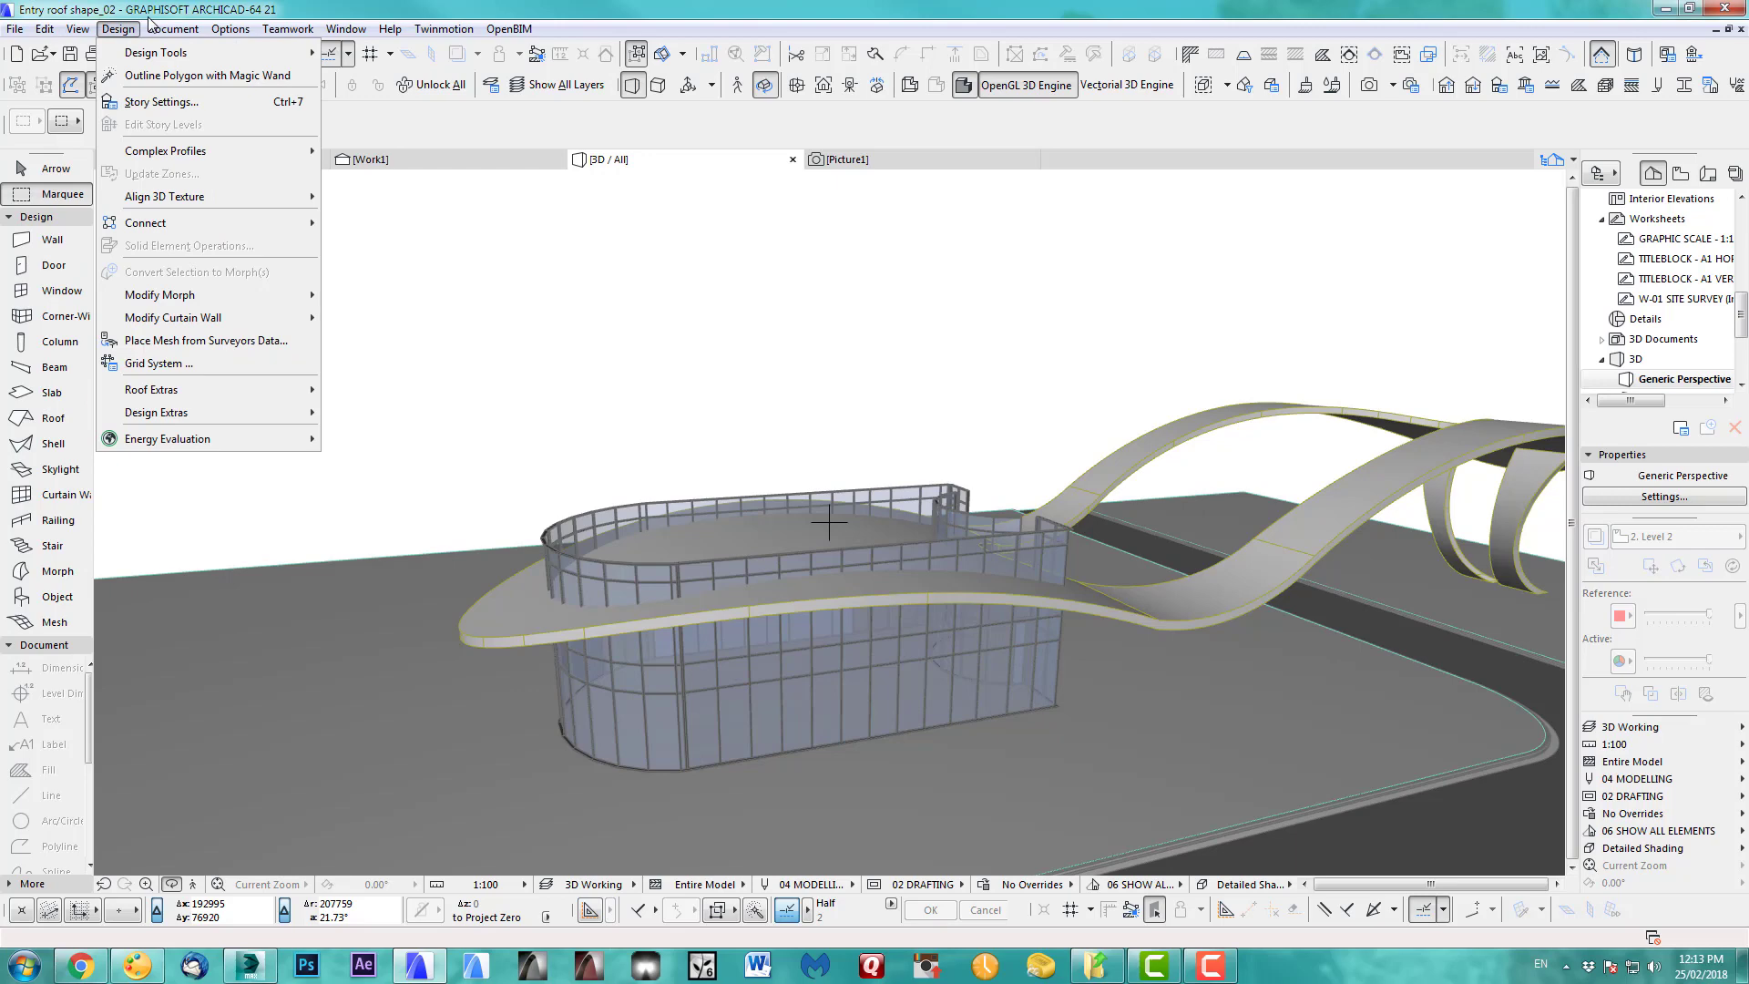
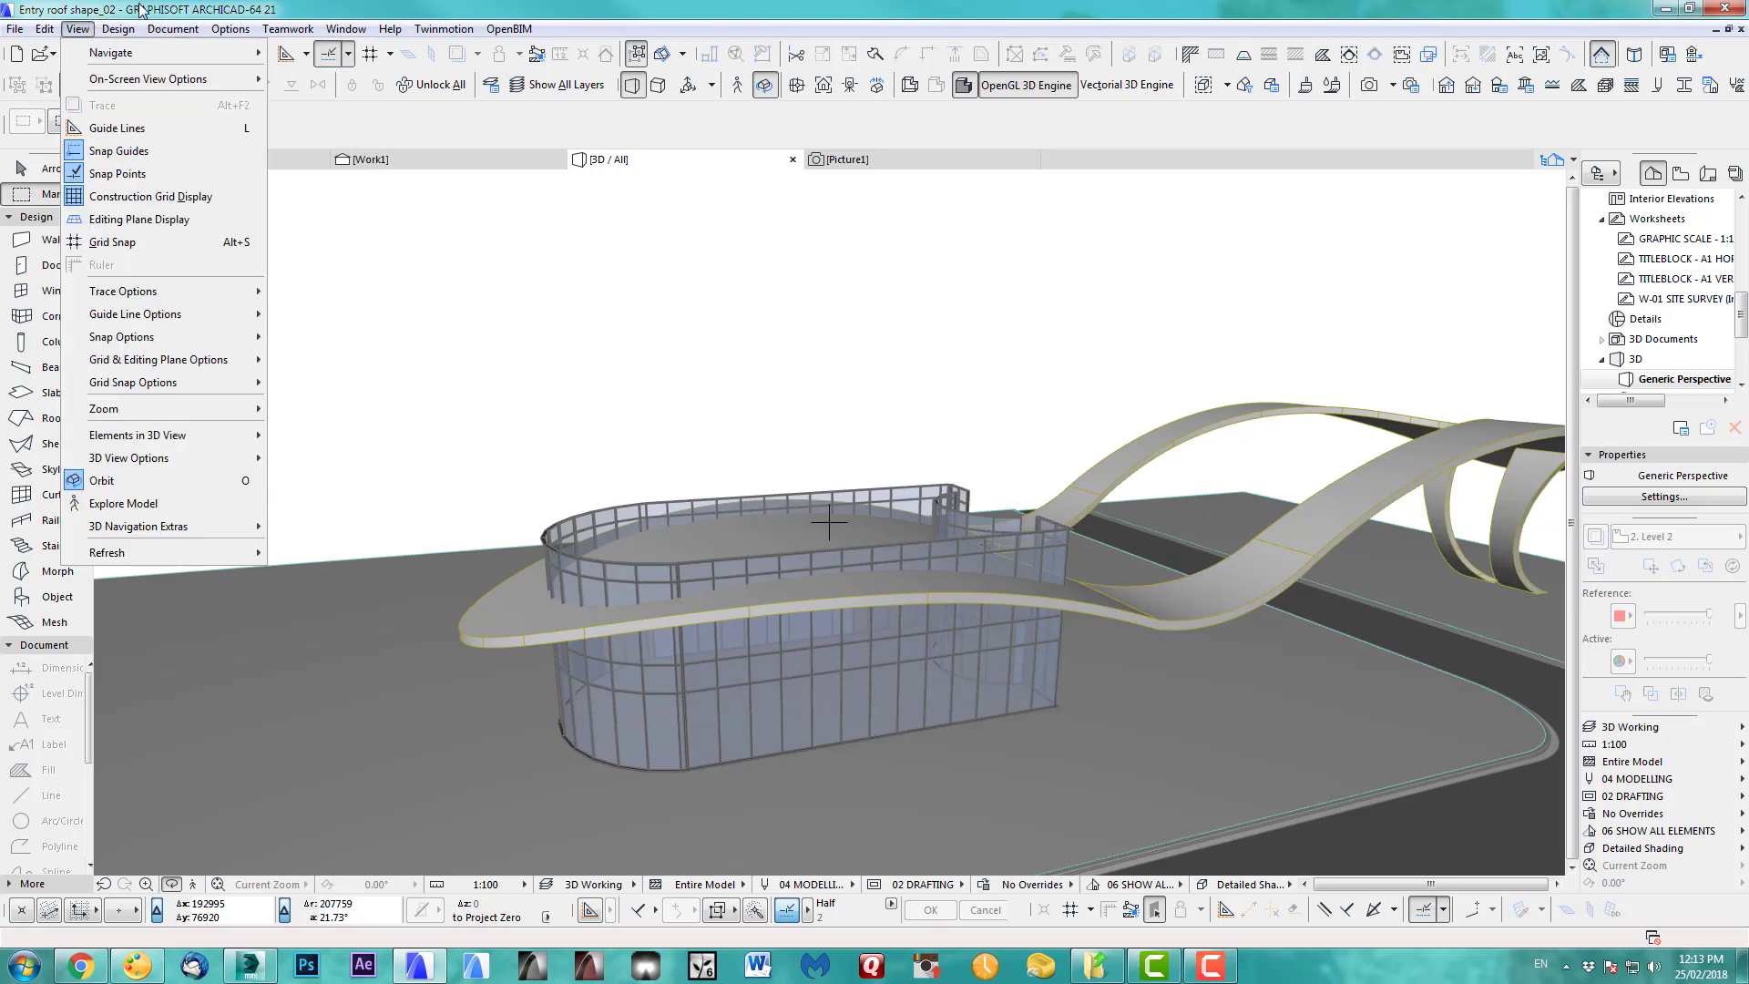
- Start a Solid Element Operation and set the glazed curtain wall in the 3D view as its target element
left_click(144, 9)
key("F2")
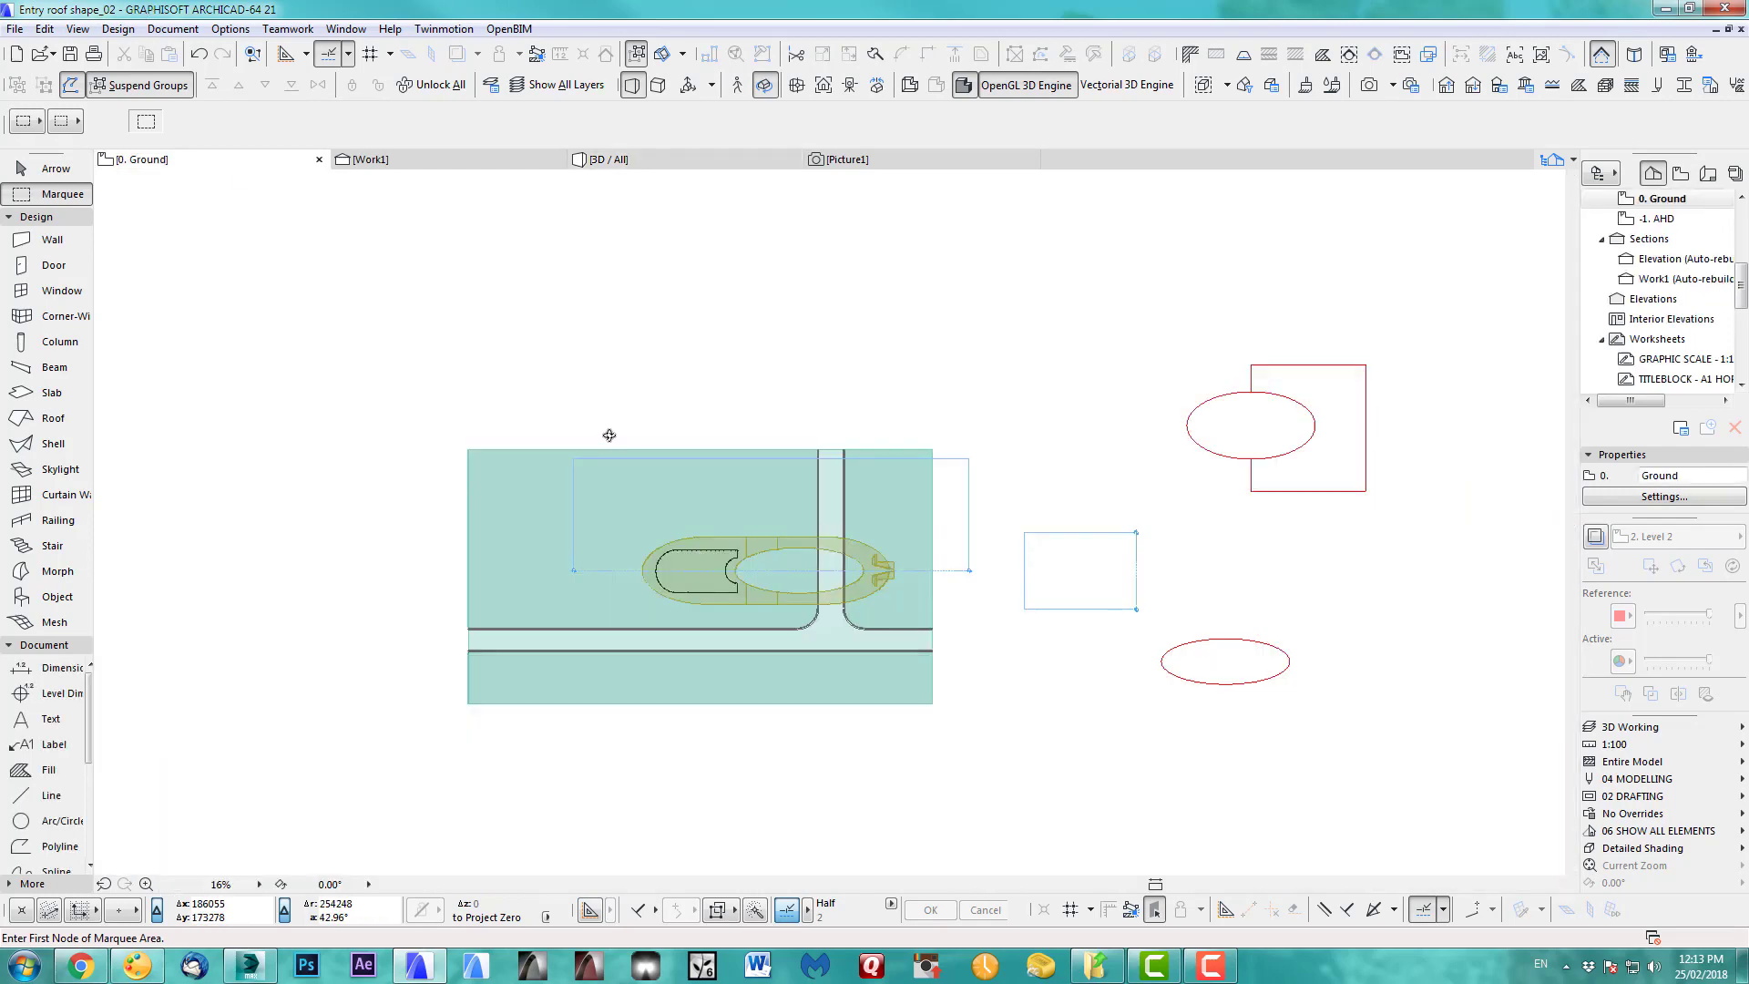
left_click(118, 29)
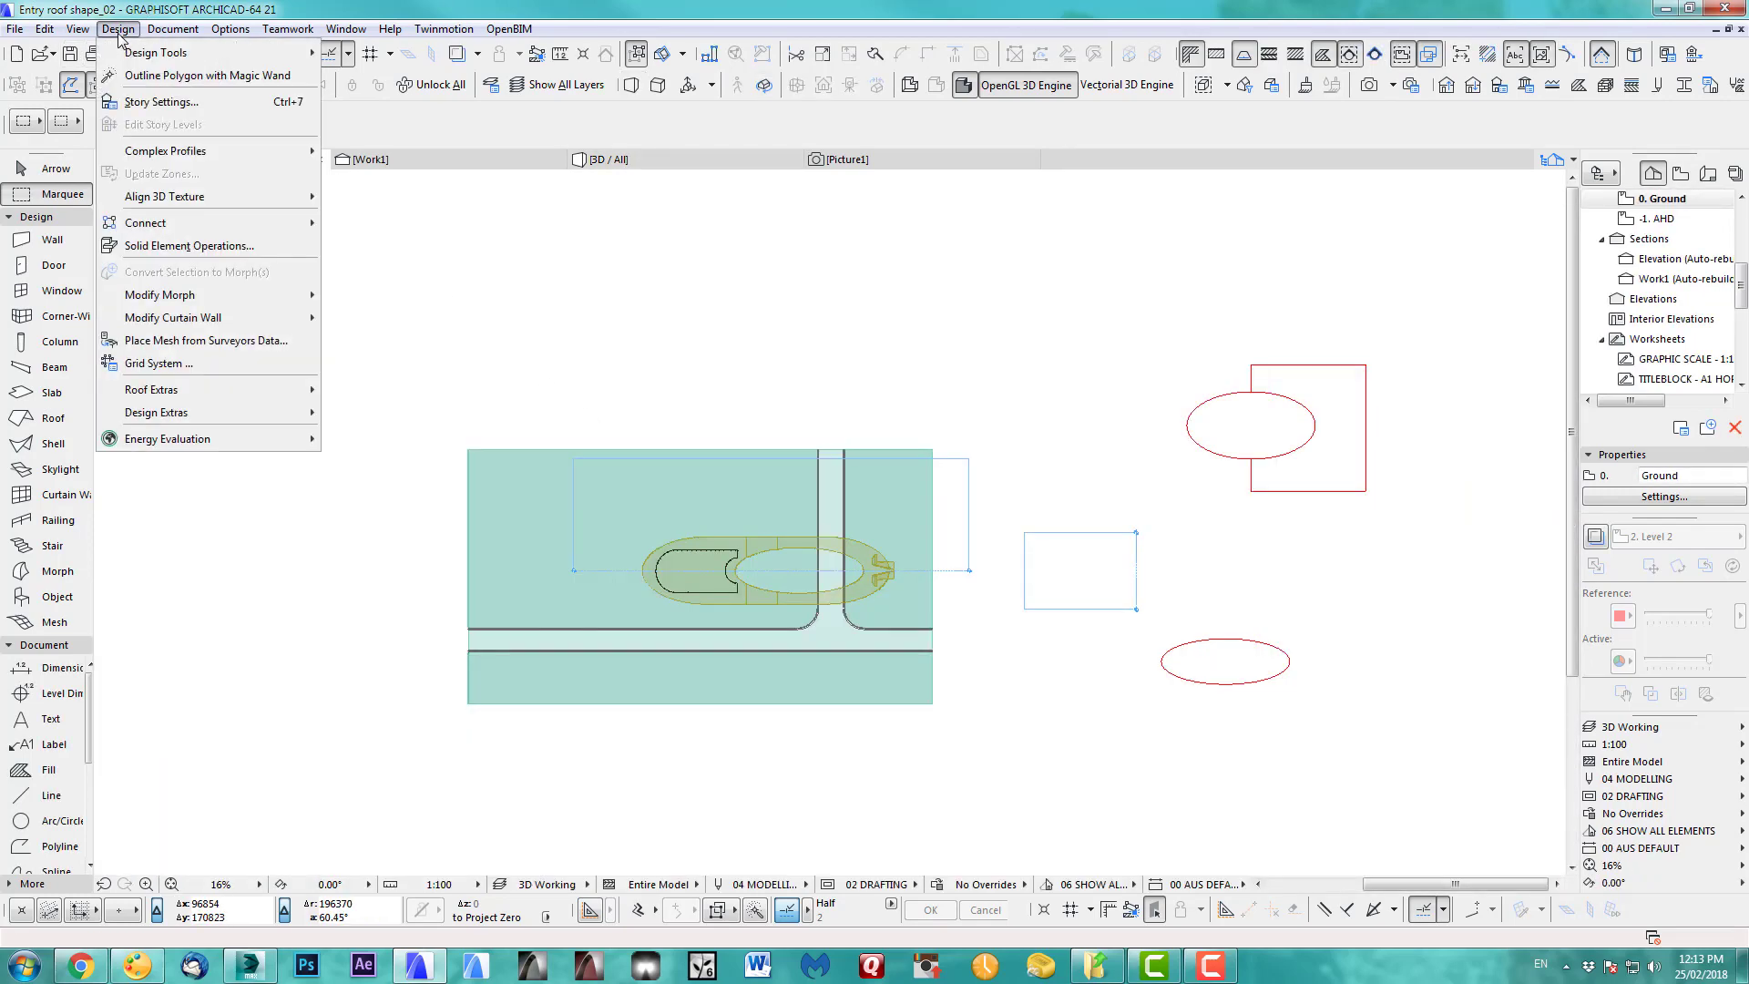
left_click(188, 246)
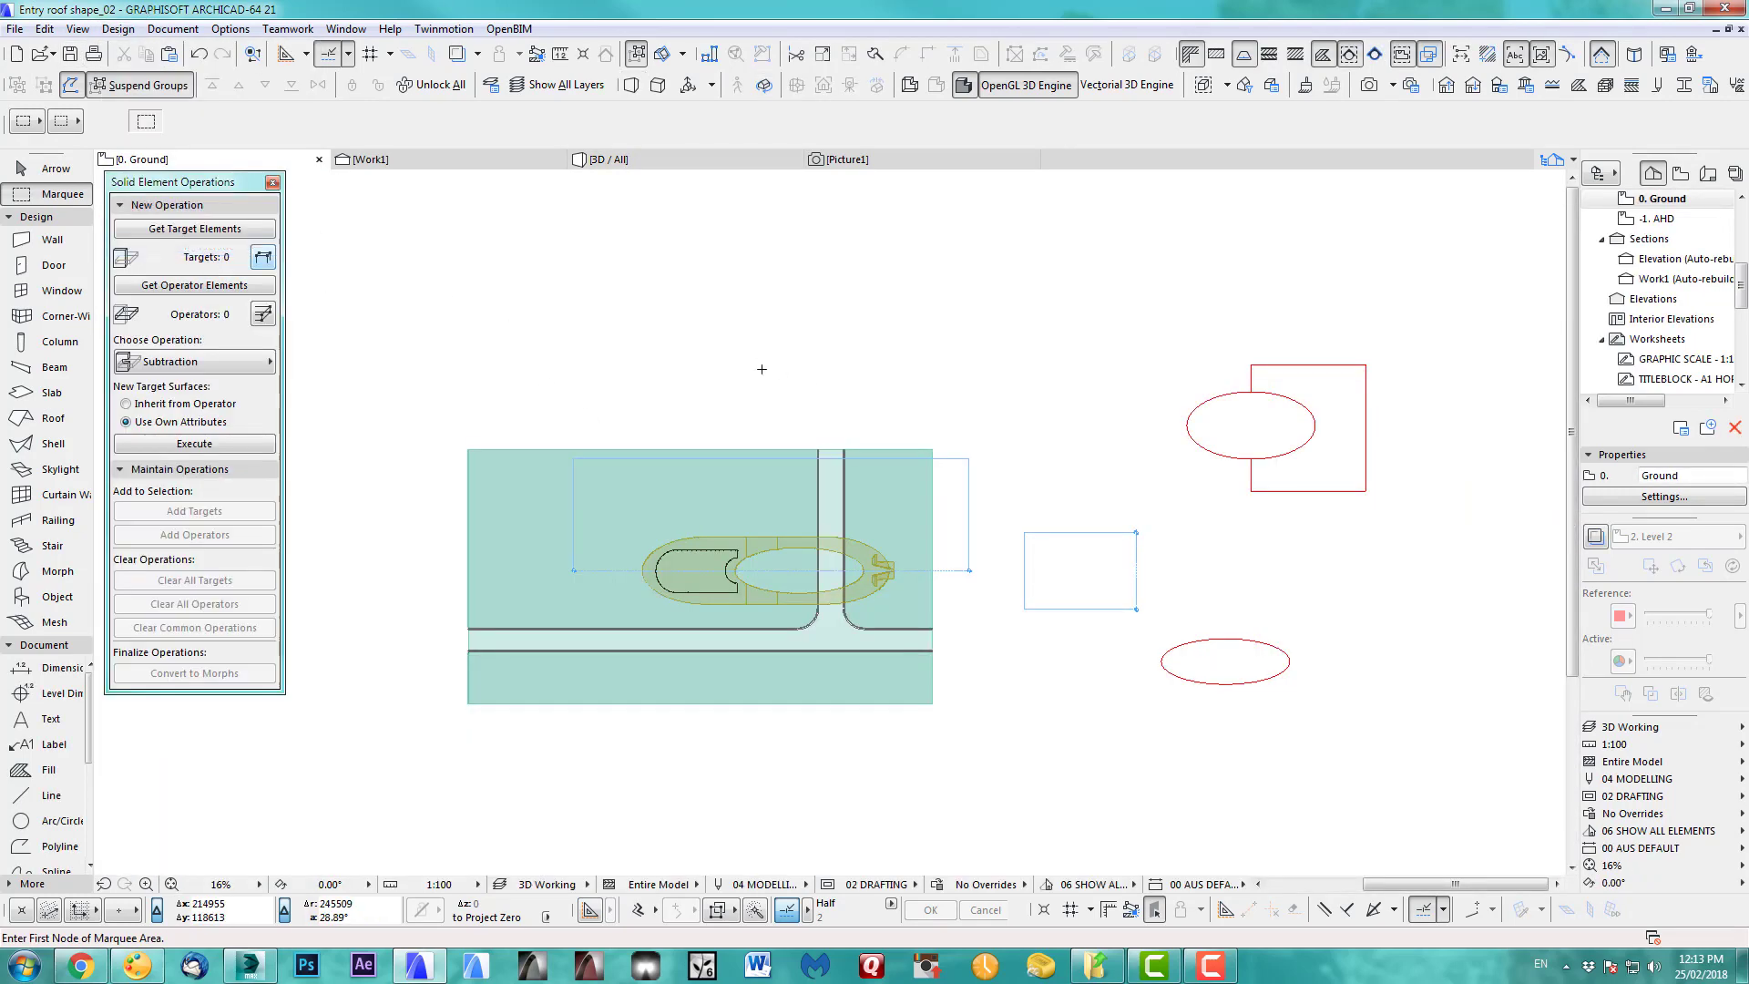
key("F3")
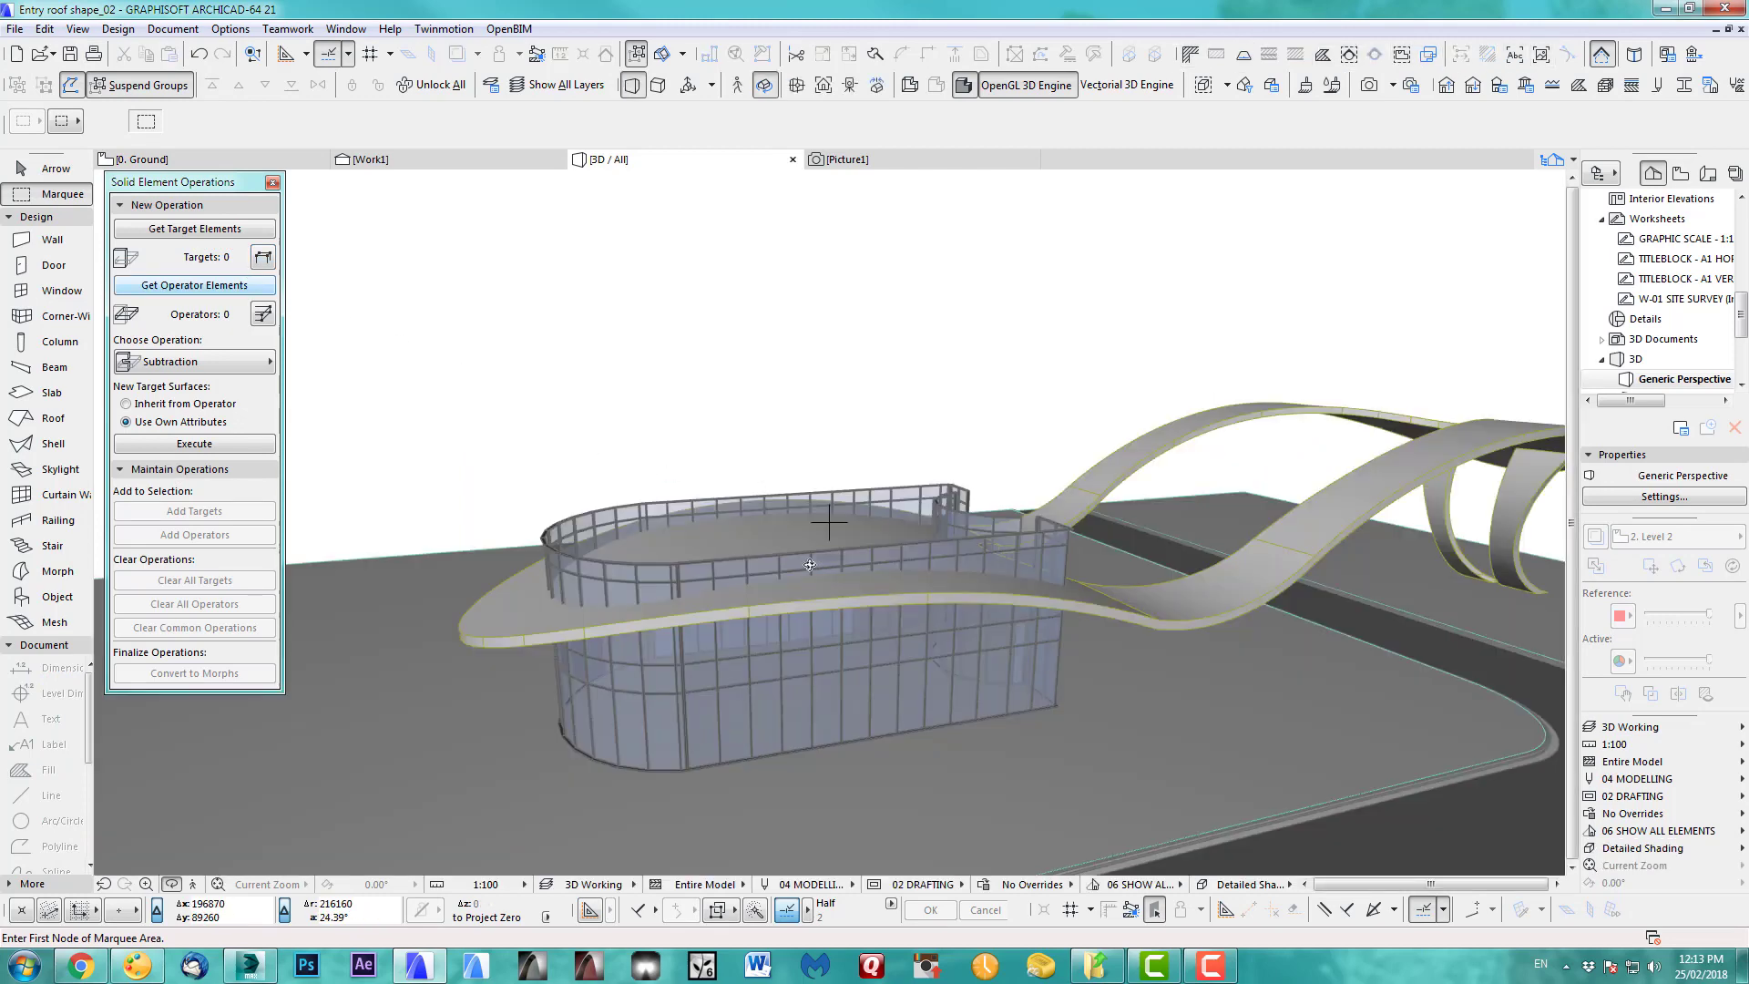
left_click(53, 168)
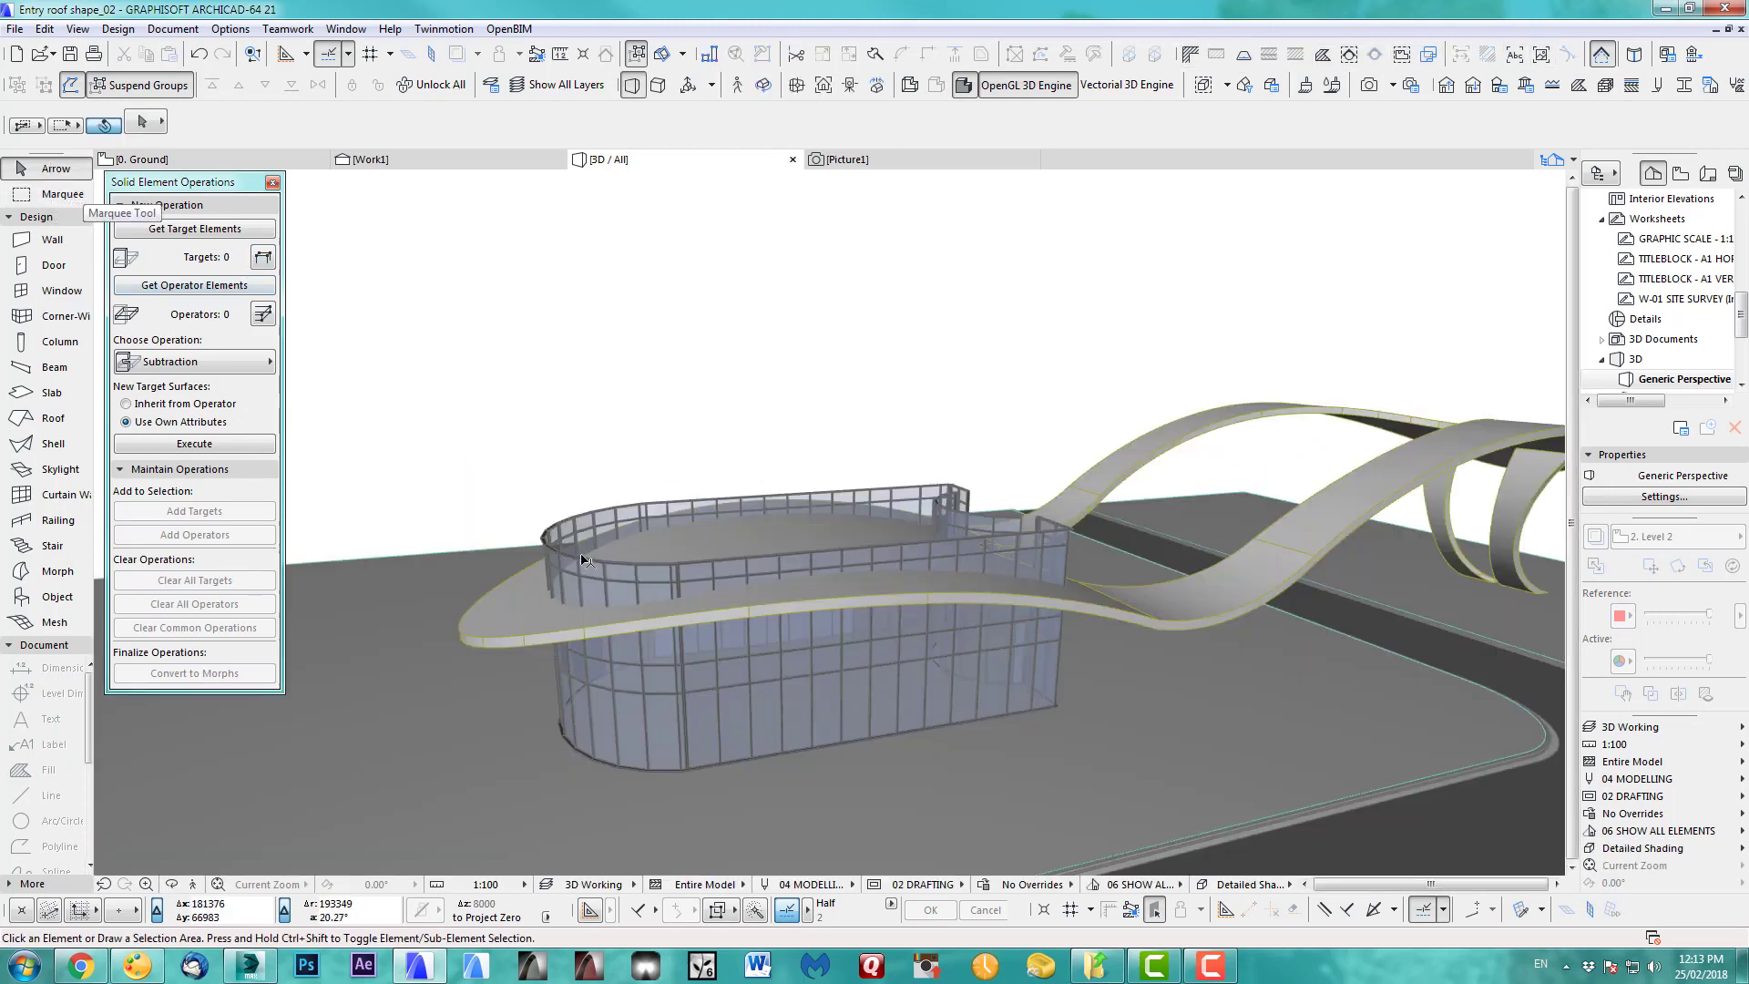
left_click(559, 526)
left_click(194, 229)
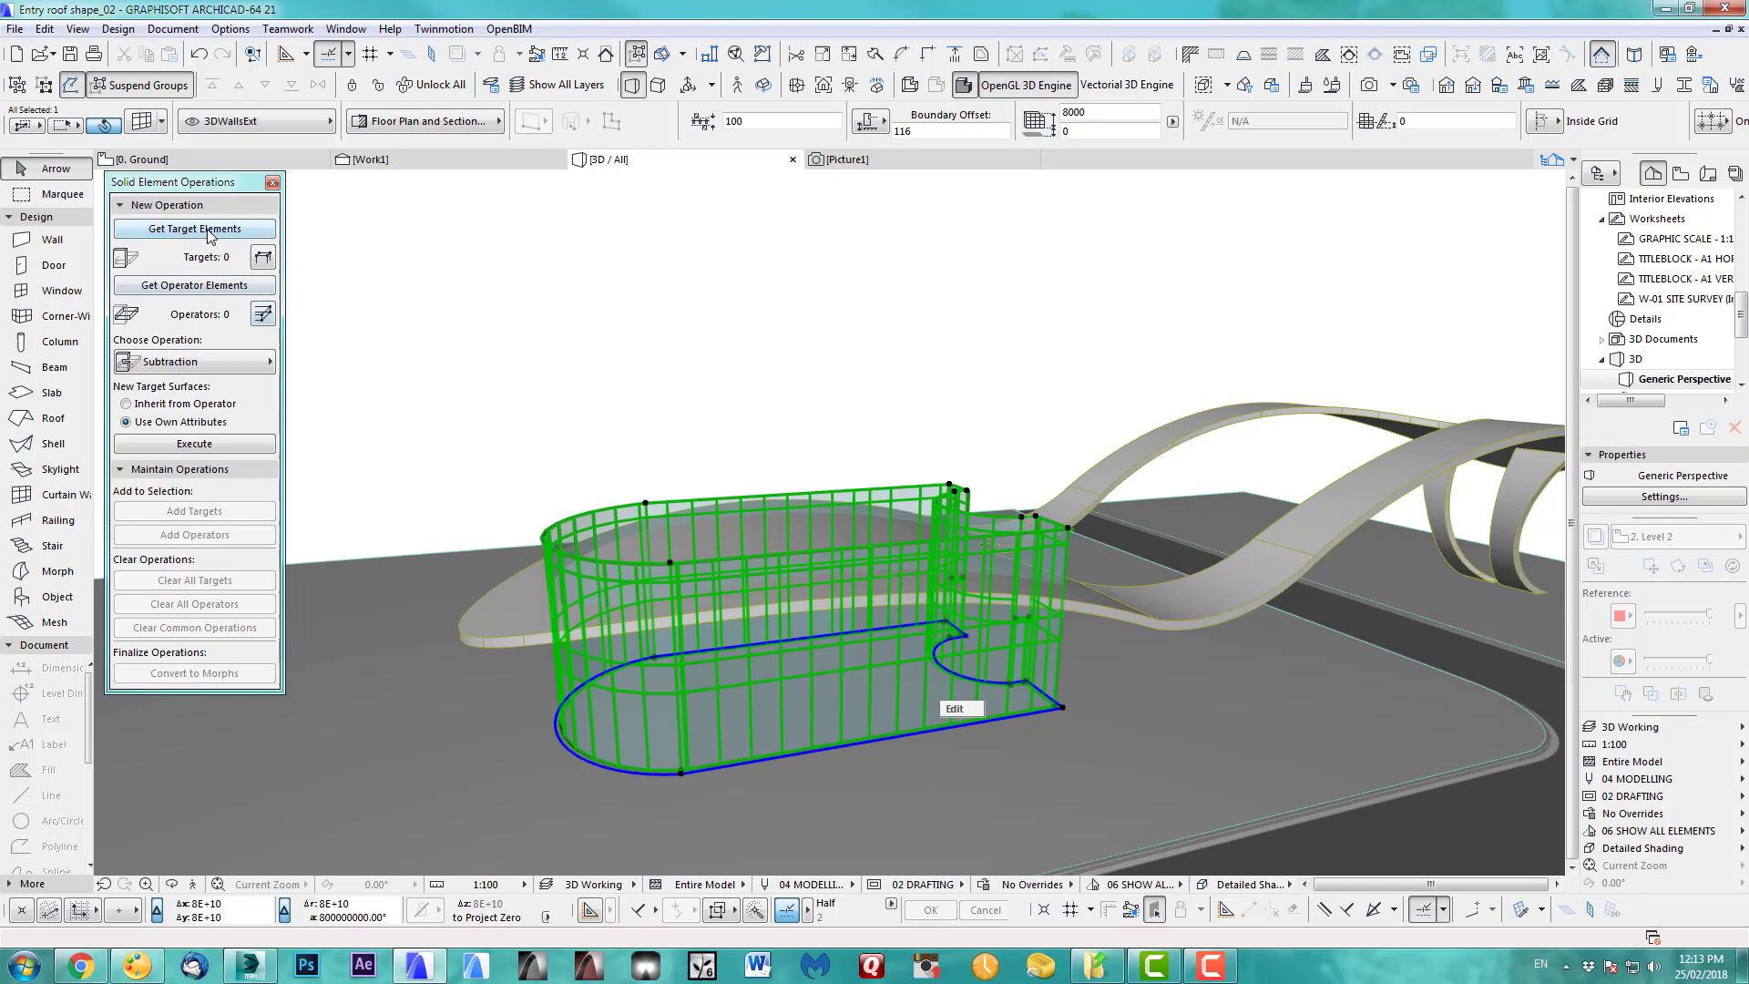
- Trim the curtain wall above the roof by subtraction with upward extrusion, using the wave roof Morph as the operator
left_click(1091, 494)
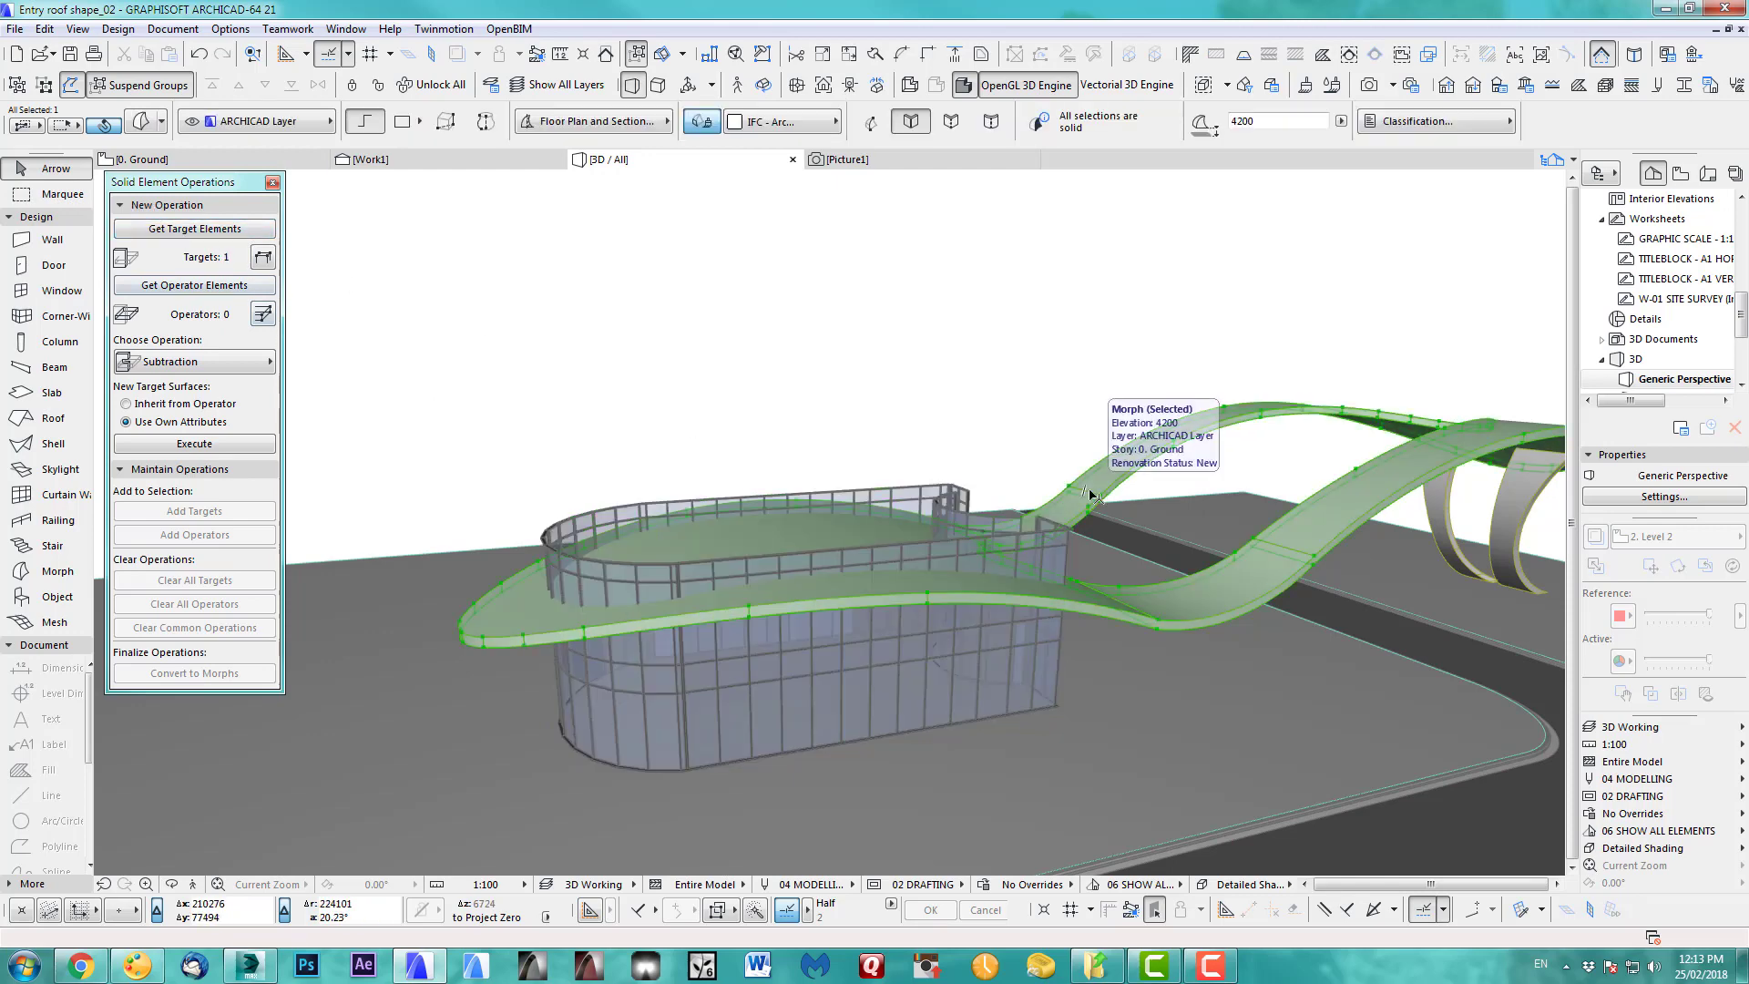
left_click(194, 285)
left_click(213, 364)
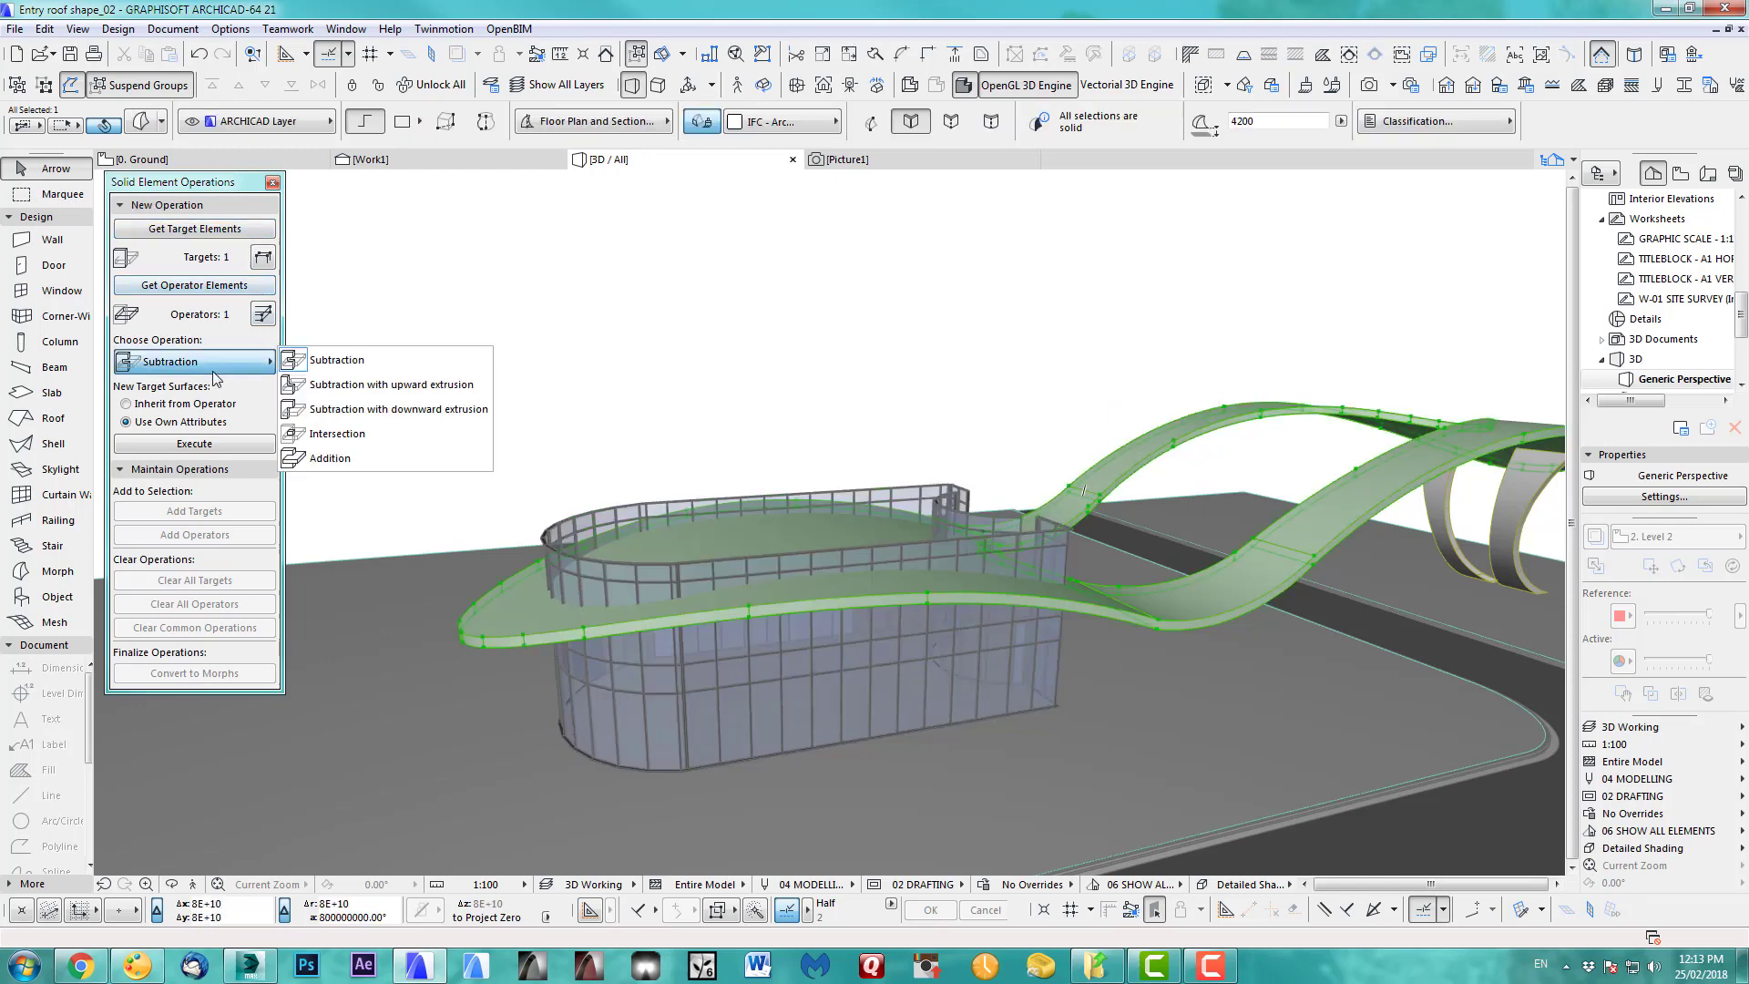
left_click(376, 387)
left_click(241, 447)
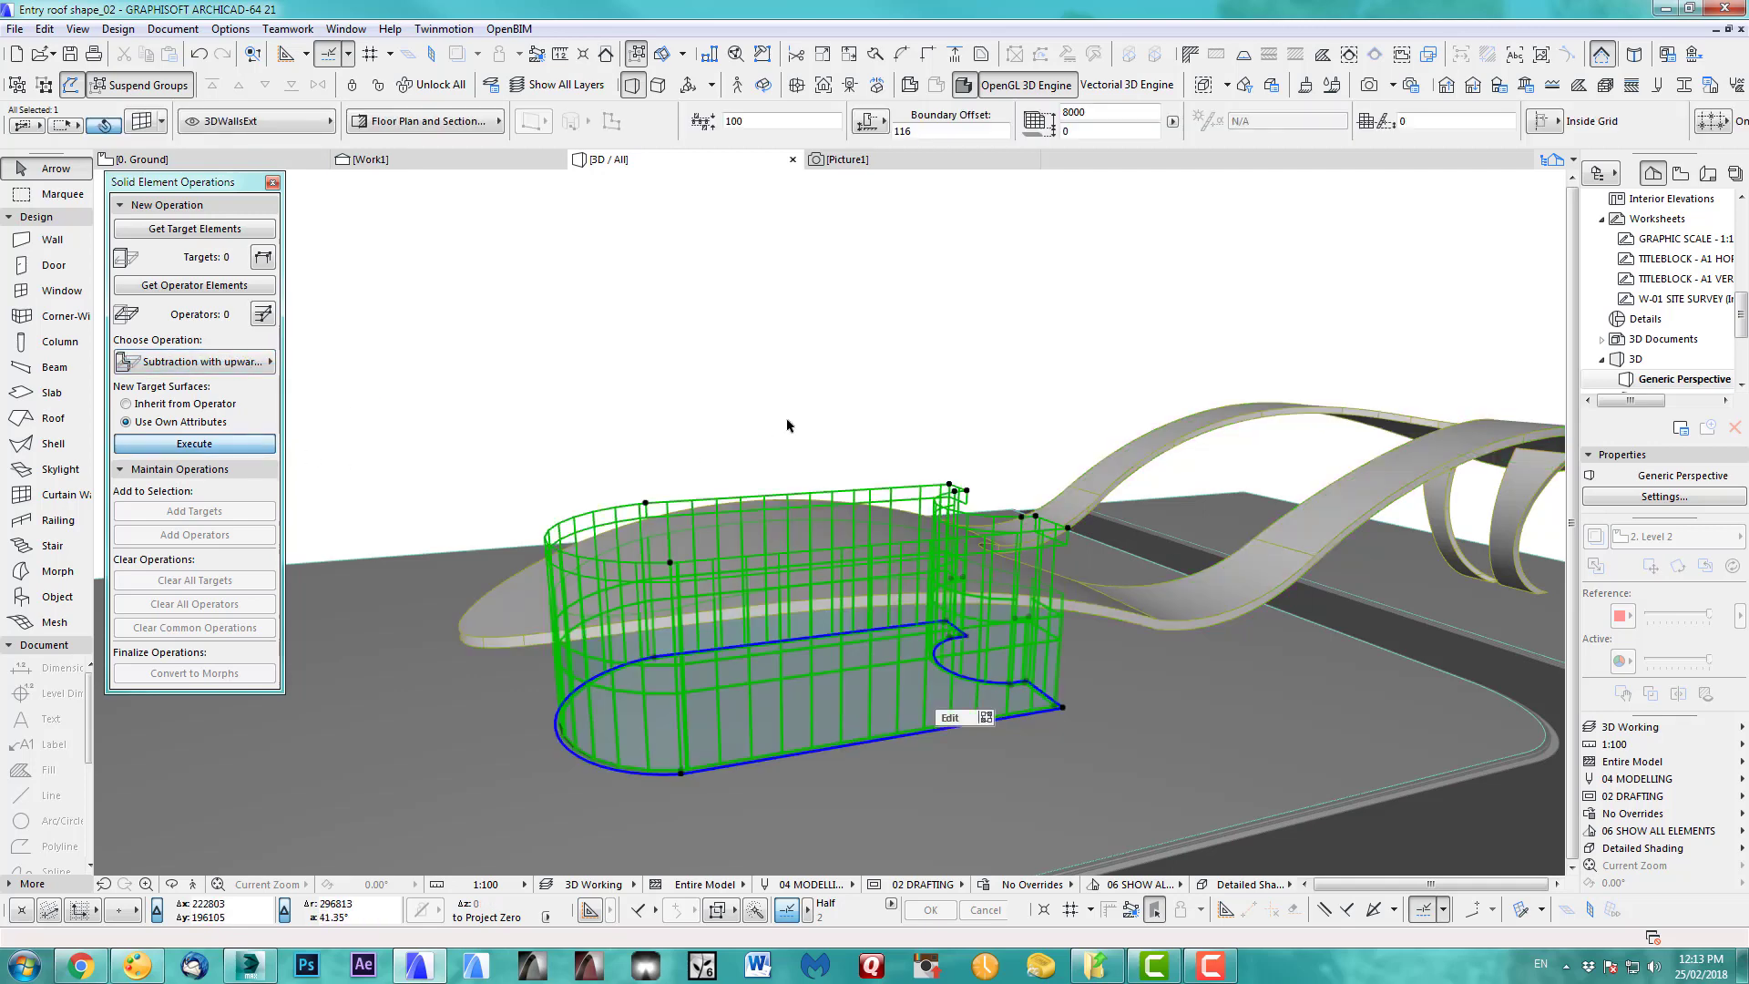
left_click(788, 425)
scroll(1012, 572, "down", 3)
middle_click_drag(1014, 573, 890, 563)
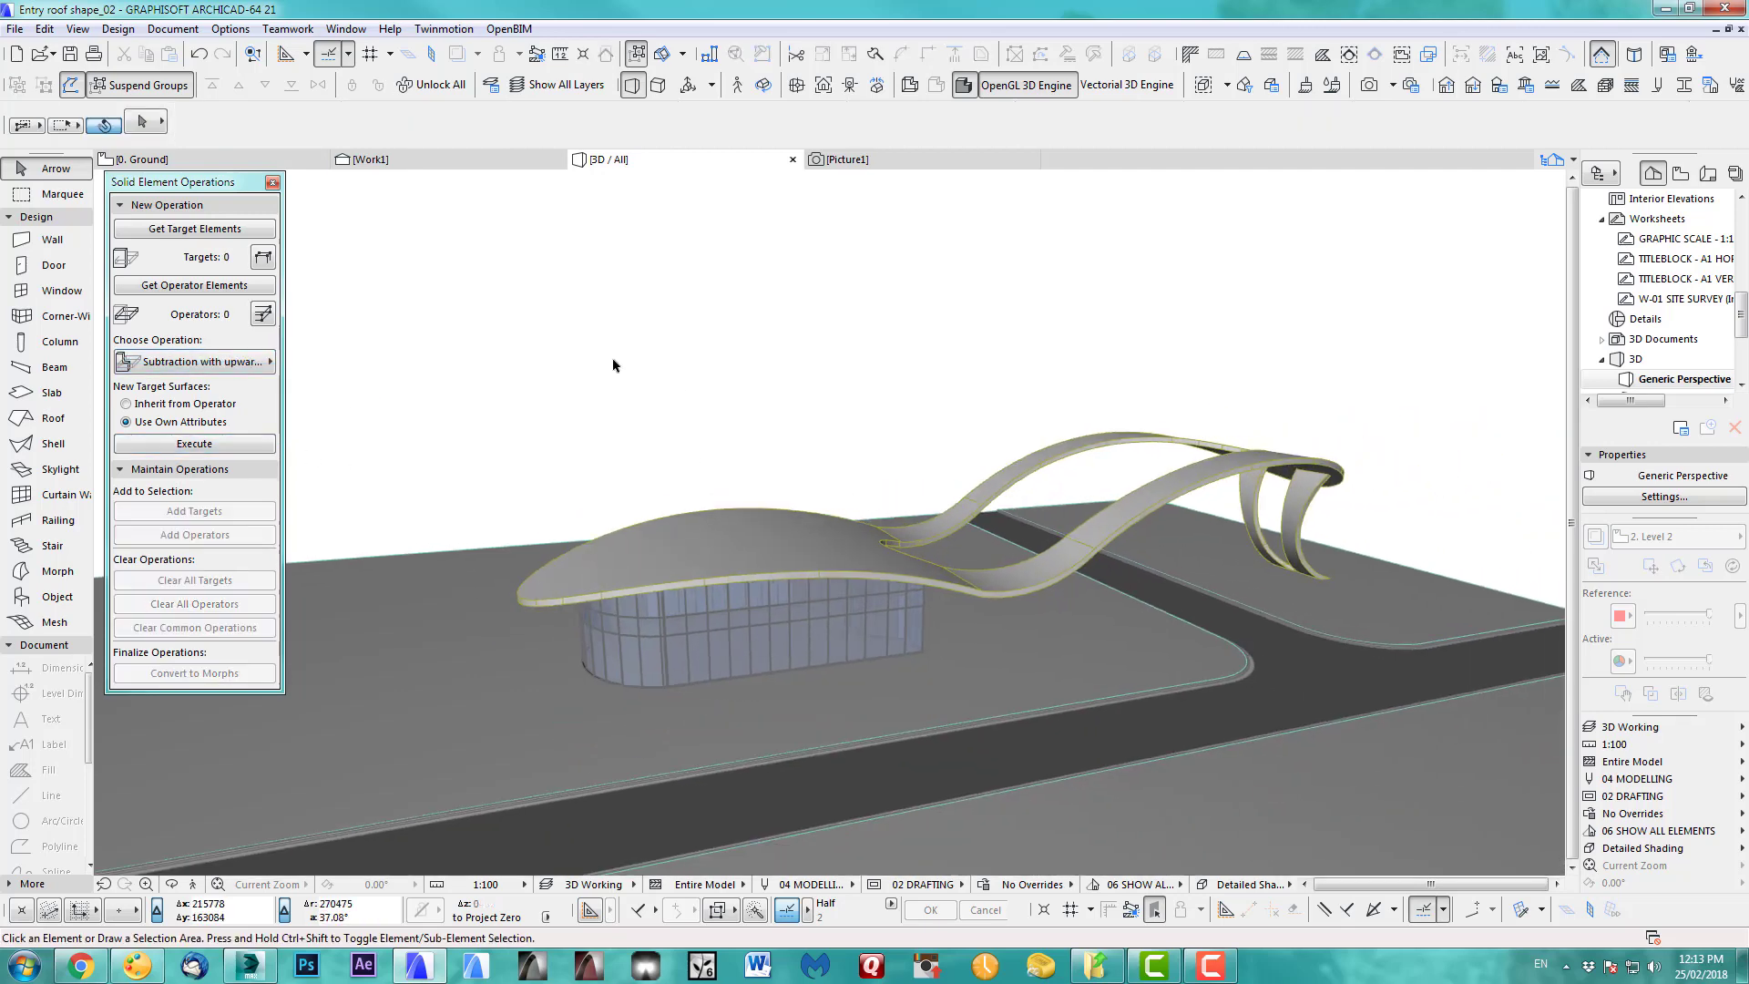
left_click(272, 183)
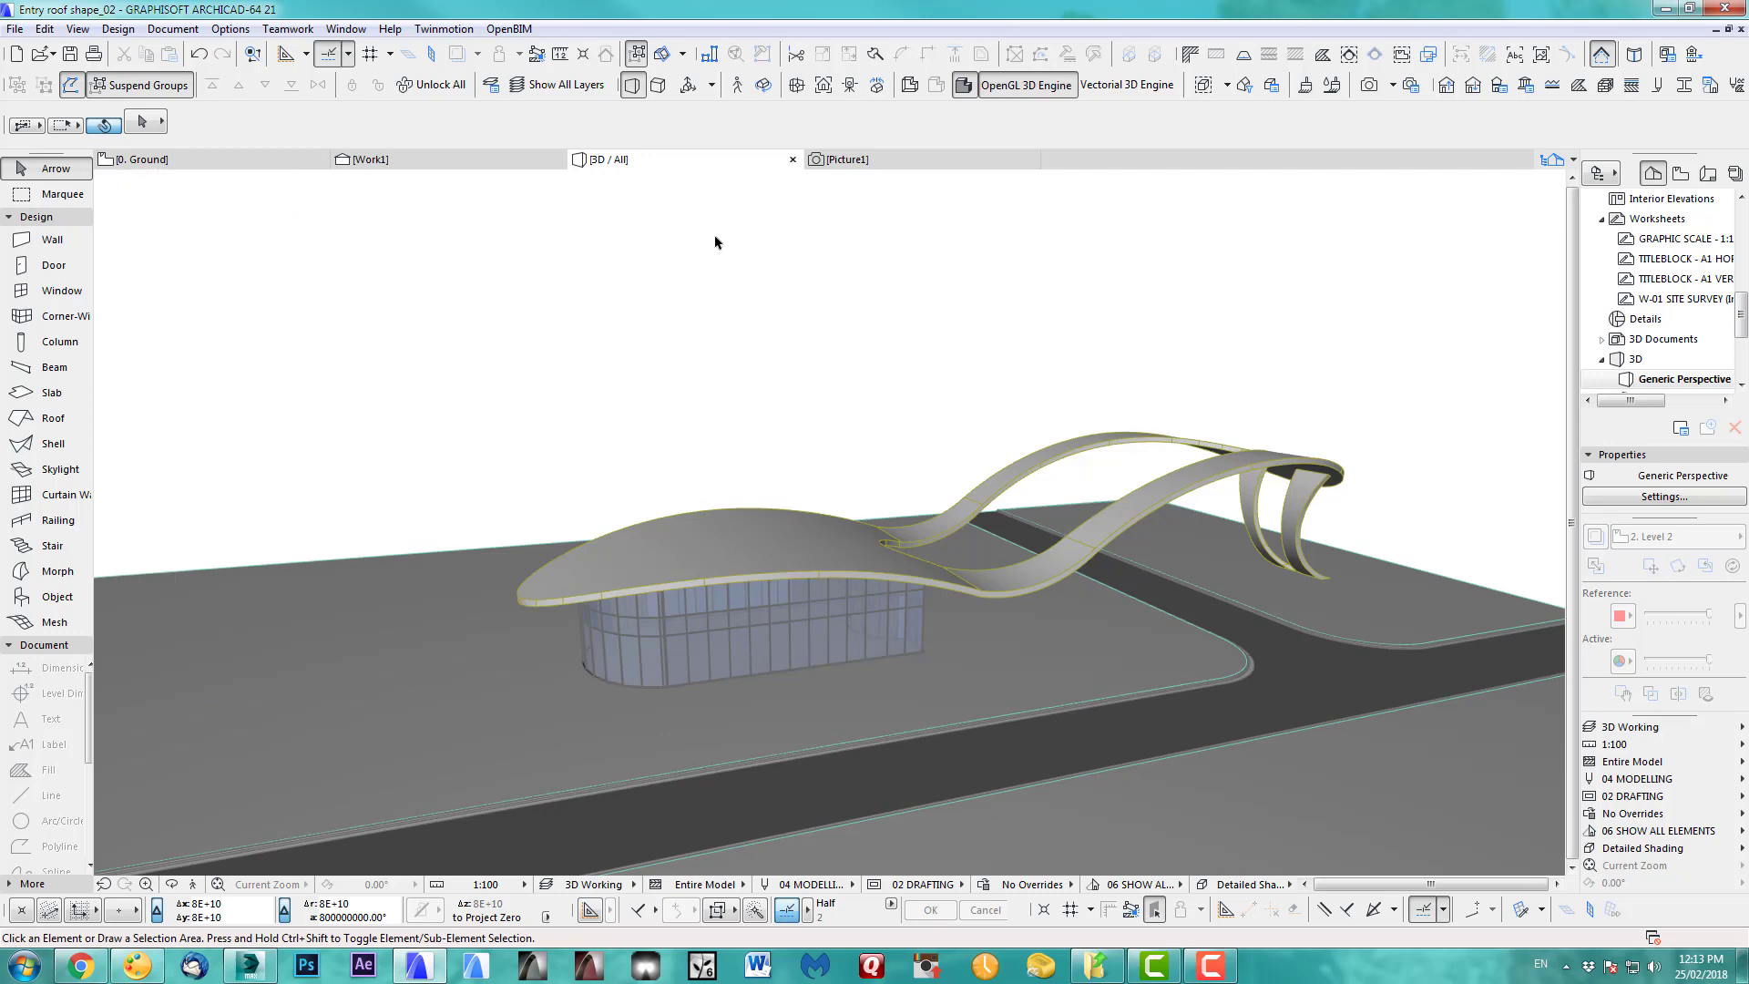
- Orbit the 3D model toward the roof's curved support and create a PhotoRender projection of that view
middle_click_drag(1002, 581, 708, 593, "shift")
left_click(1368, 86)
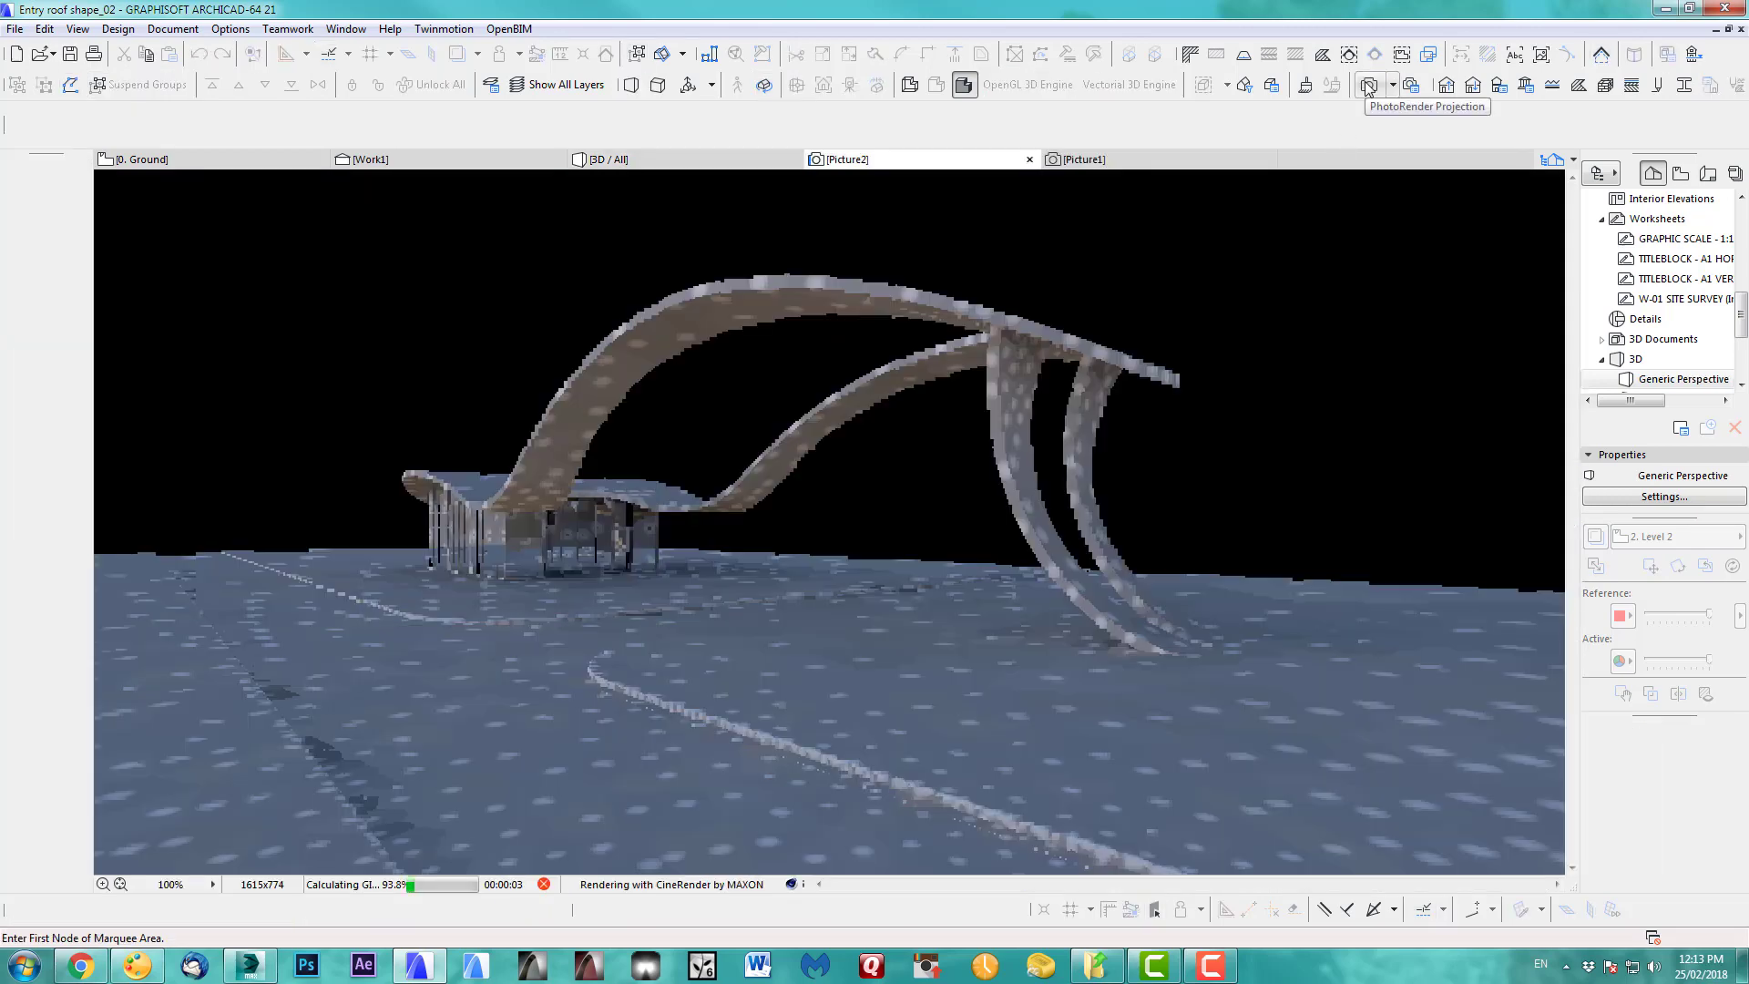